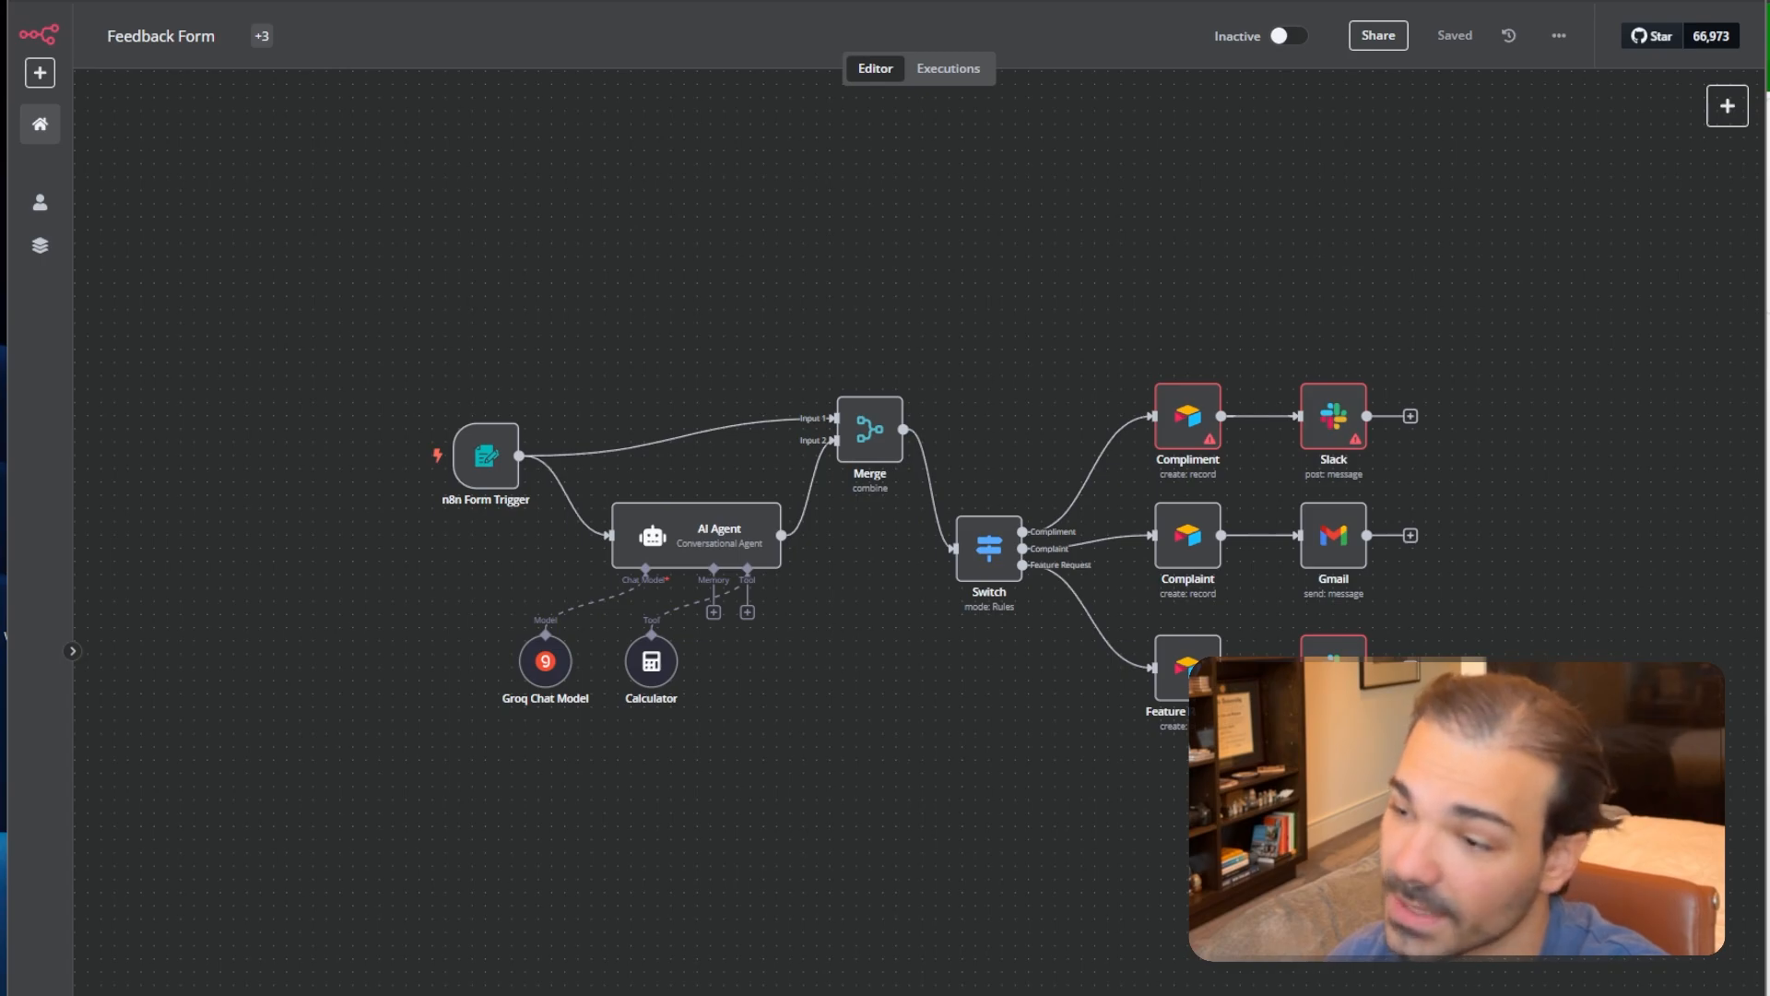
Recentre the canvas, box-select all workflow nodes, then clear the selection.
{"action": "left_click_drag", "start_coordinate": [333, 317], "coordinate": [206, 295]}
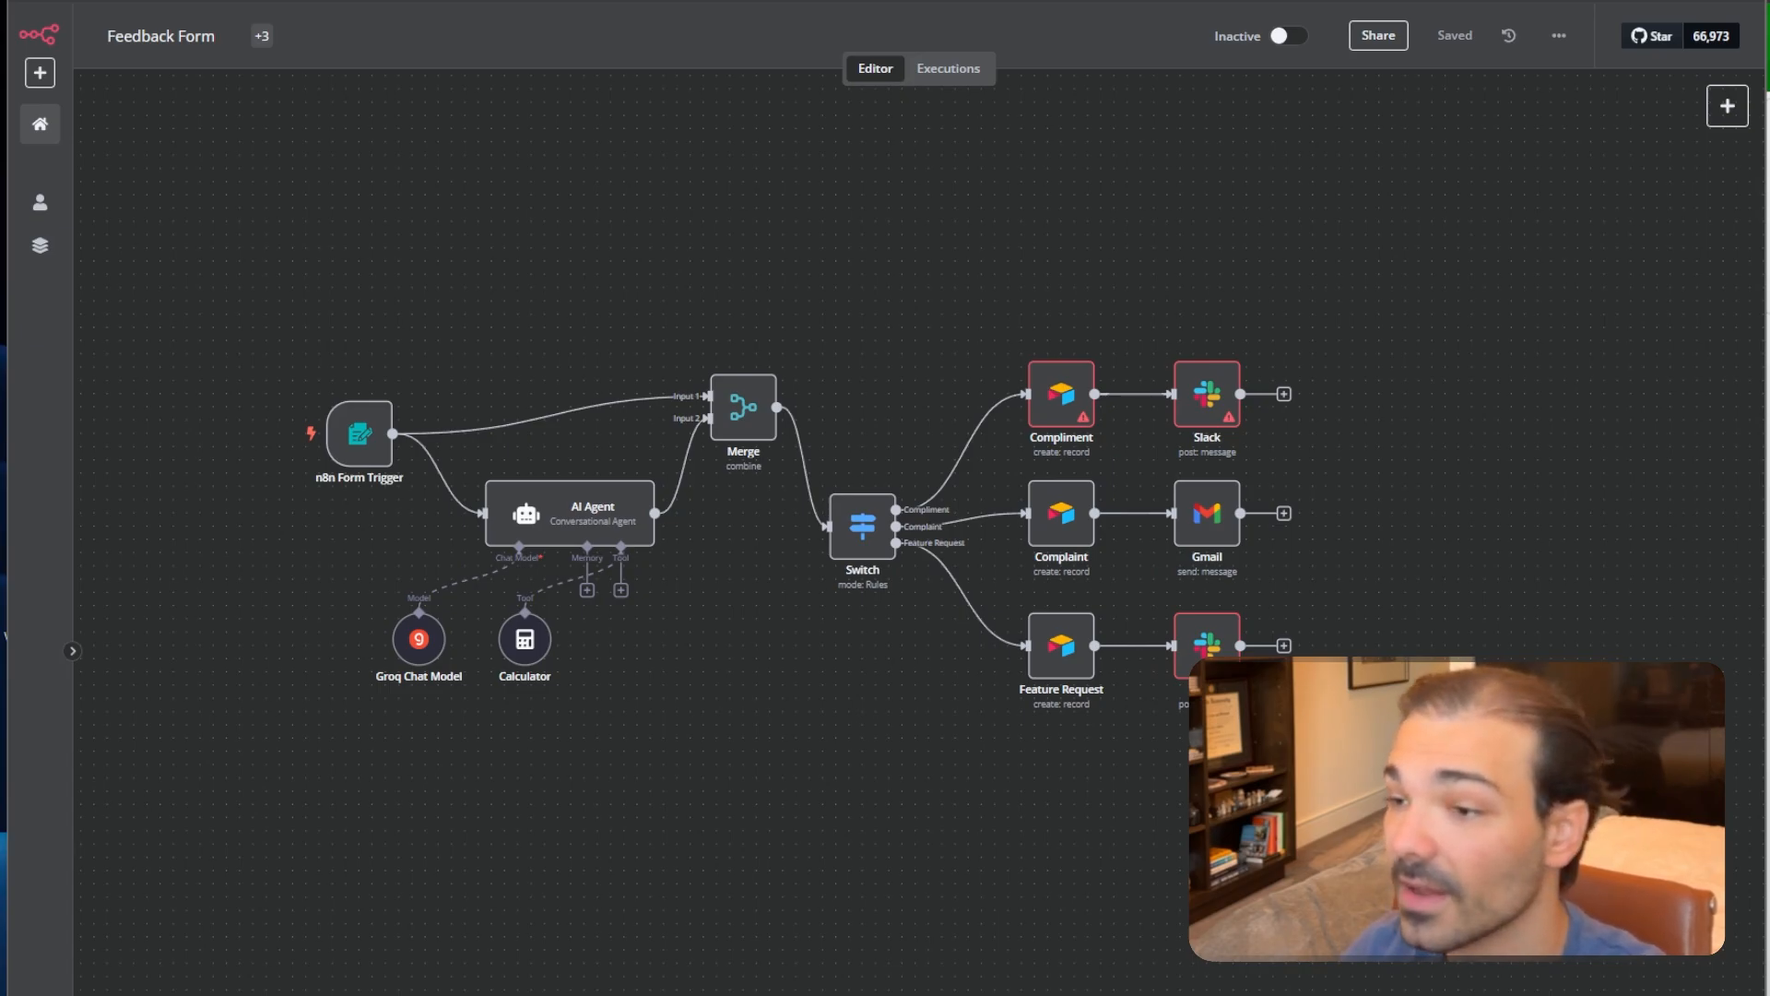
{"action": "left_click_drag", "start_coordinate": [285, 320], "coordinate": [1383, 752]}
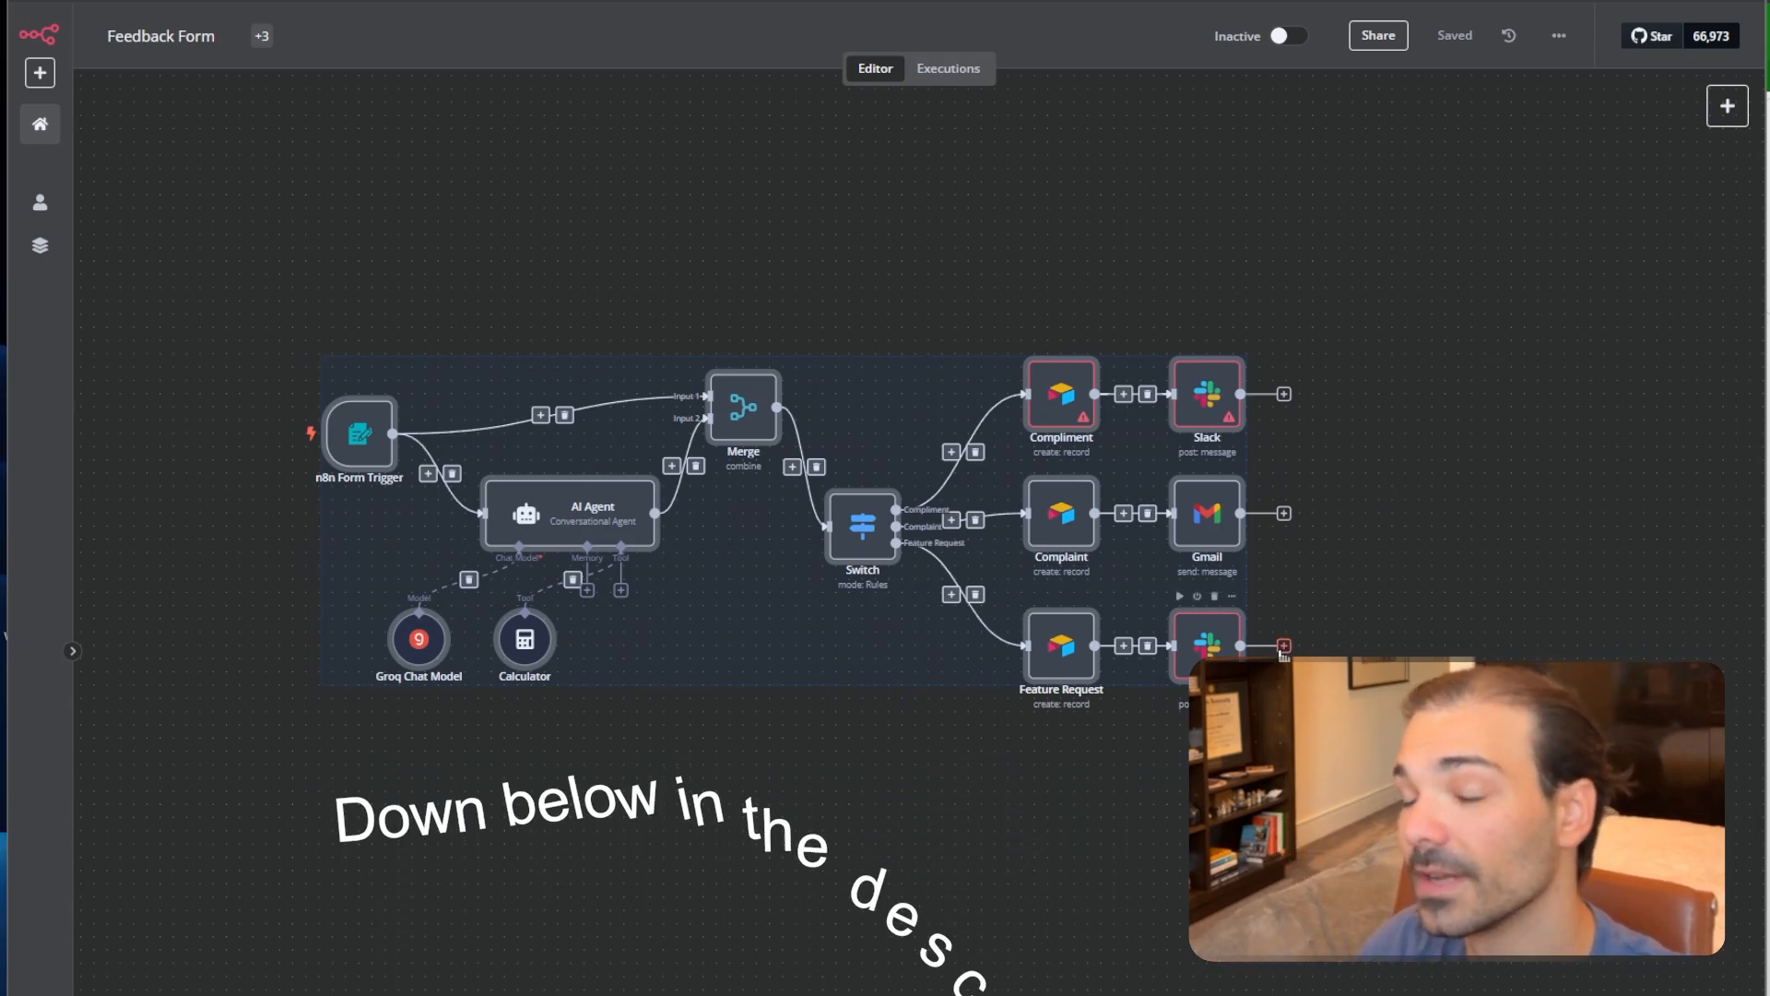
{"action": "left_click", "coordinate": [1431, 548]}
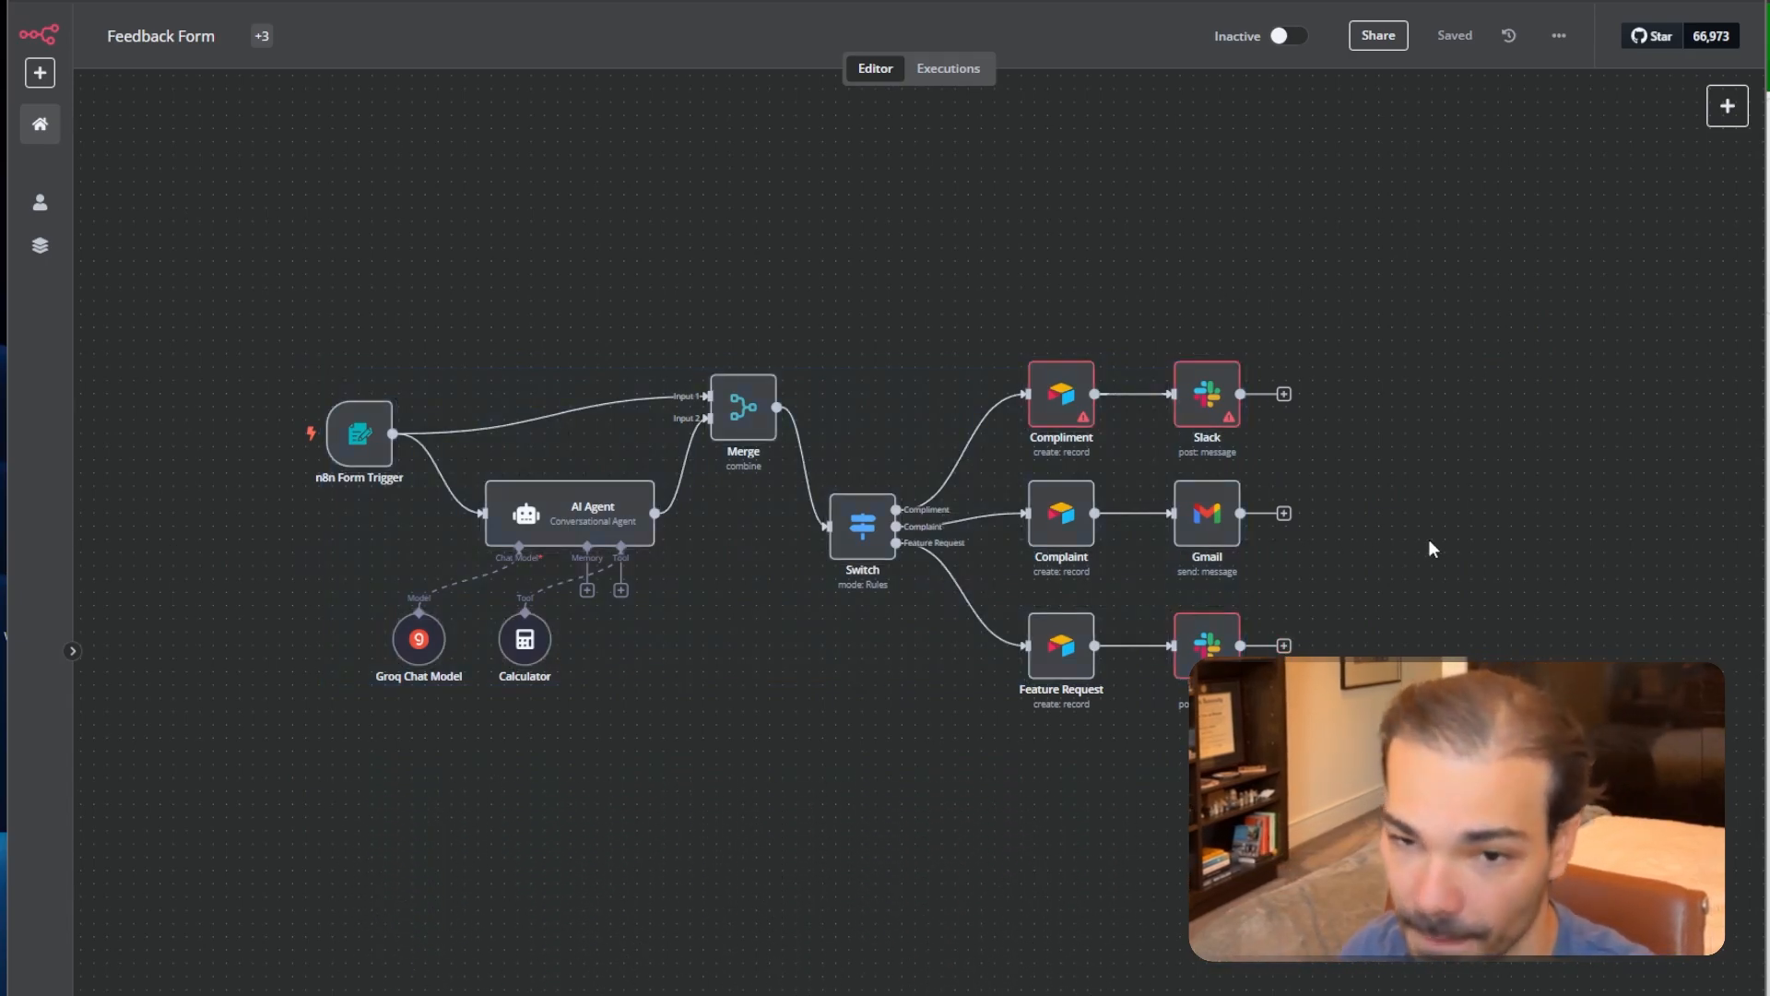
{"action": "left_click_drag", "start_coordinate": [280, 317], "coordinate": [1311, 706]}
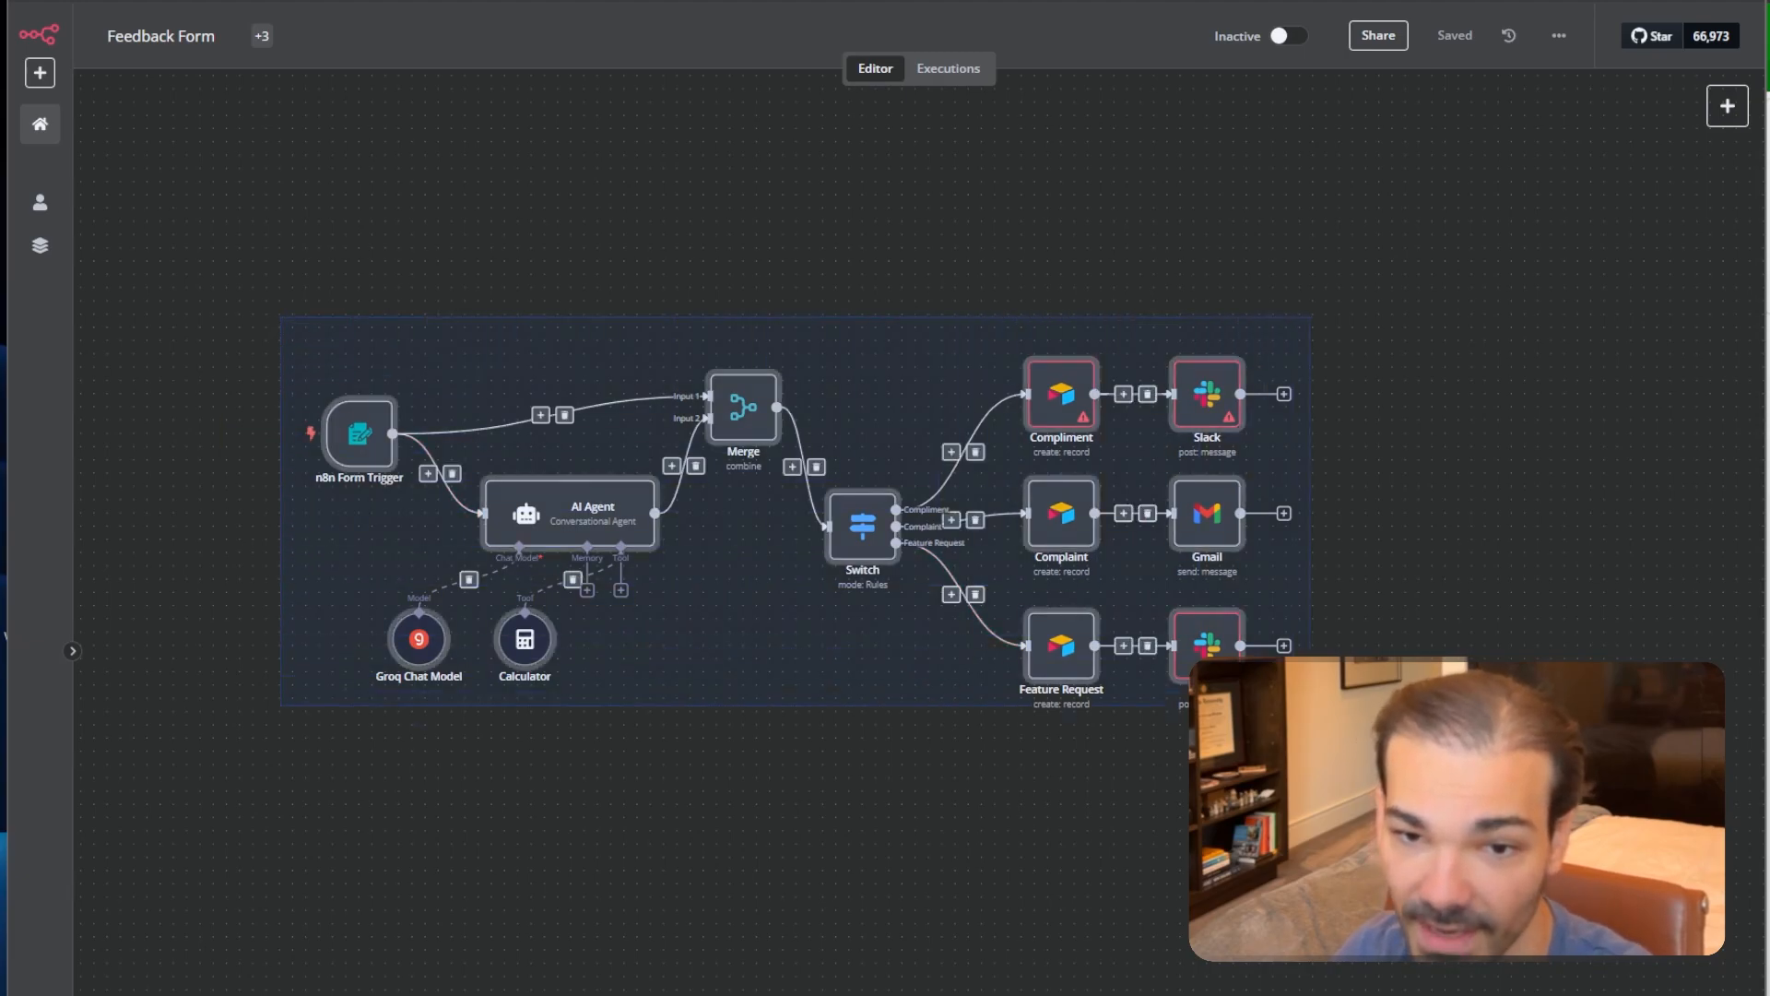
{"action": "left_click", "coordinate": [1146, 855]}
Reposition the Groq Chat Model and Calculator nodes lower and open Groq Chat Model's settings.
{"action": "left_click_drag", "start_coordinate": [412, 655], "coordinate": [452, 695]}
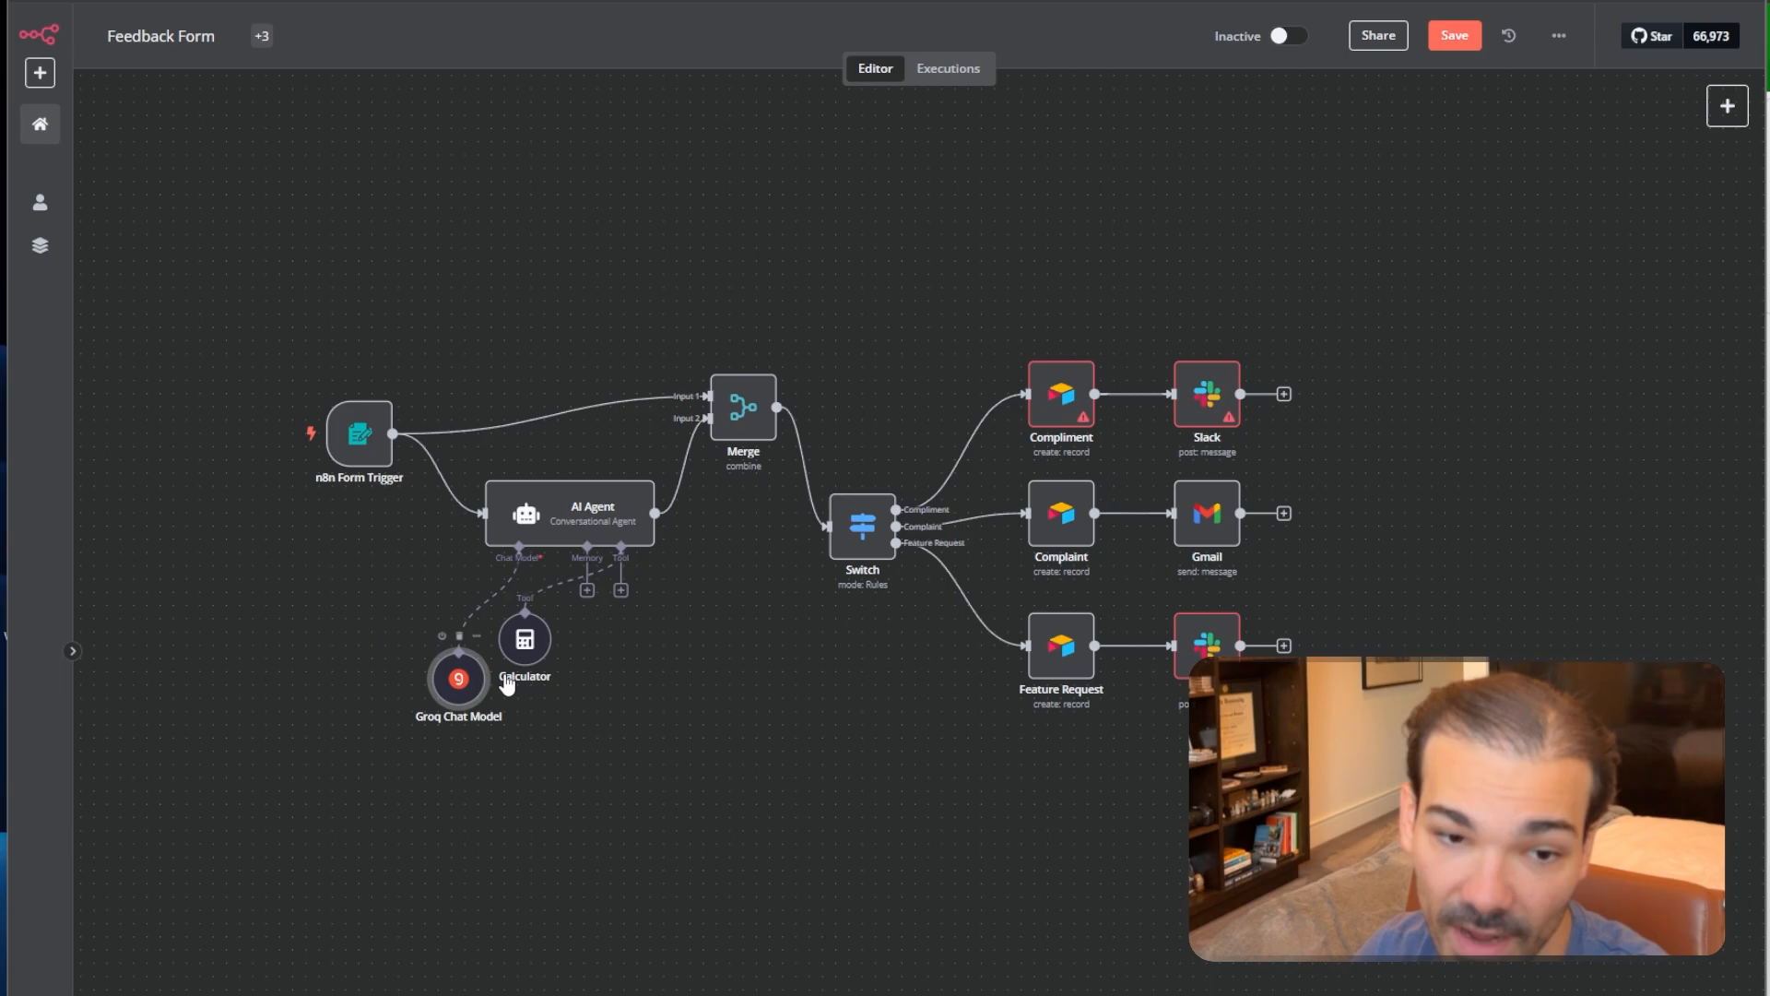
{"action": "left_click_drag", "start_coordinate": [523, 647], "coordinate": [549, 712]}
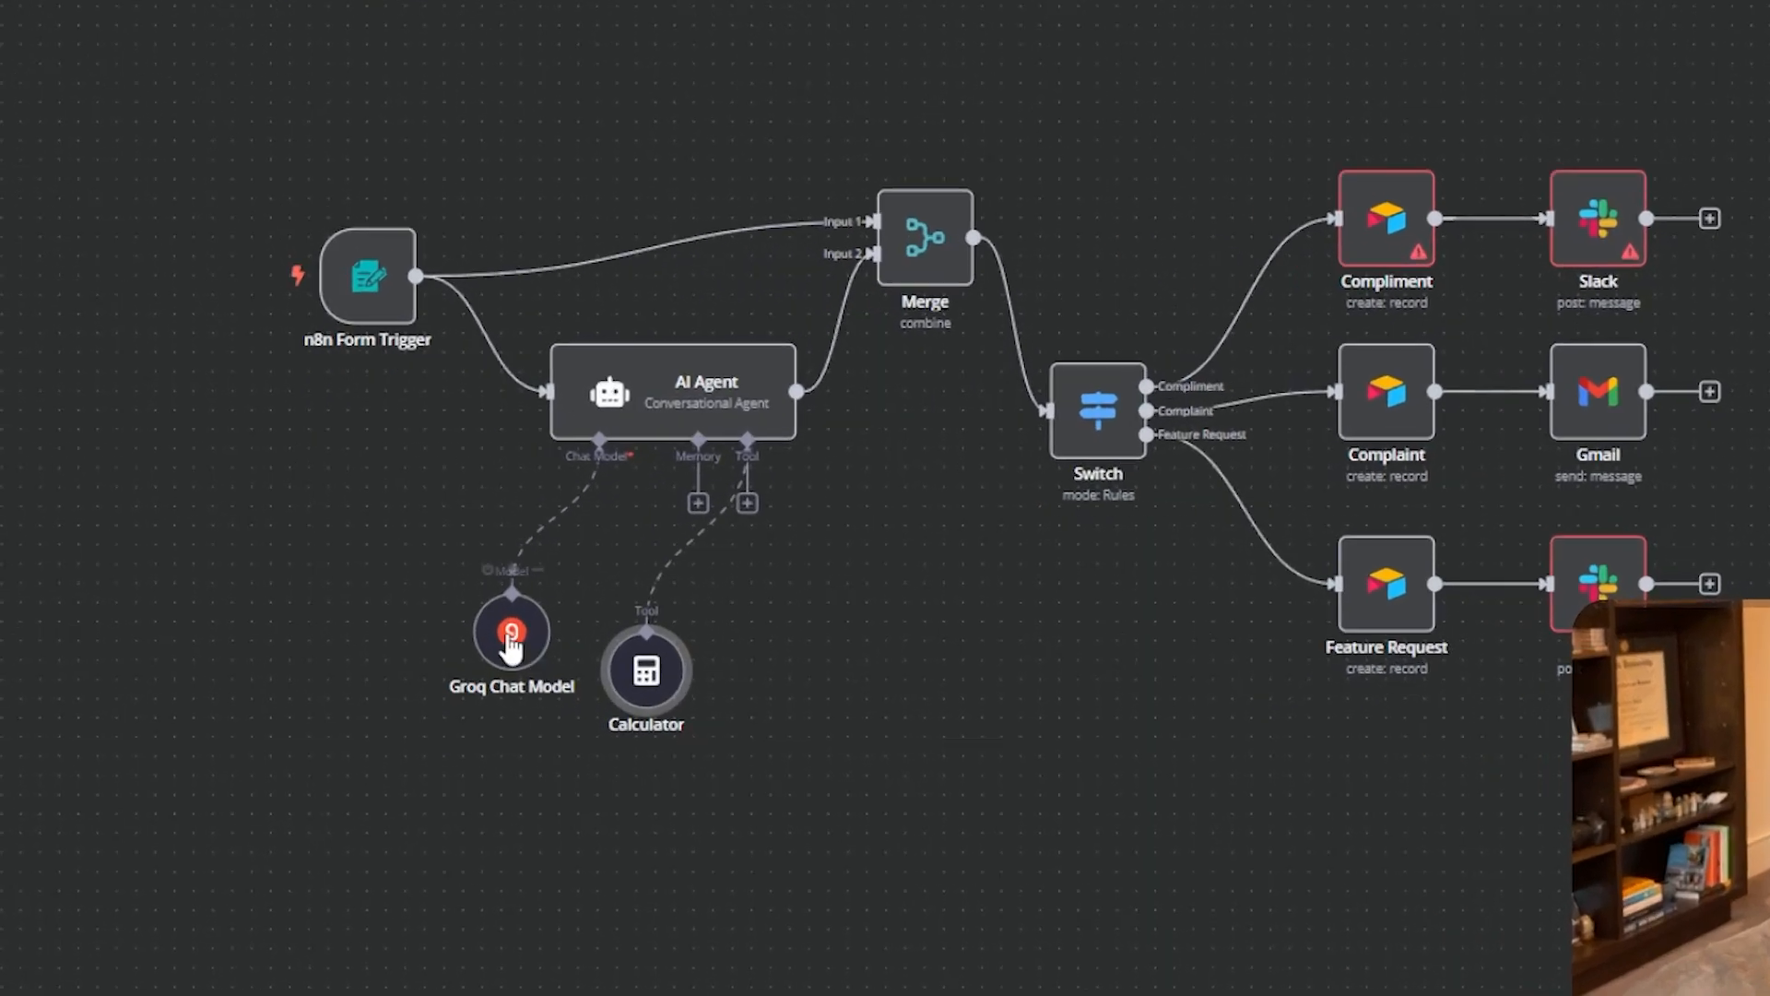
{"action": "left_click", "coordinate": [456, 648]}
{"action": "left_click_drag", "start_coordinate": [496, 640], "coordinate": [439, 649]}
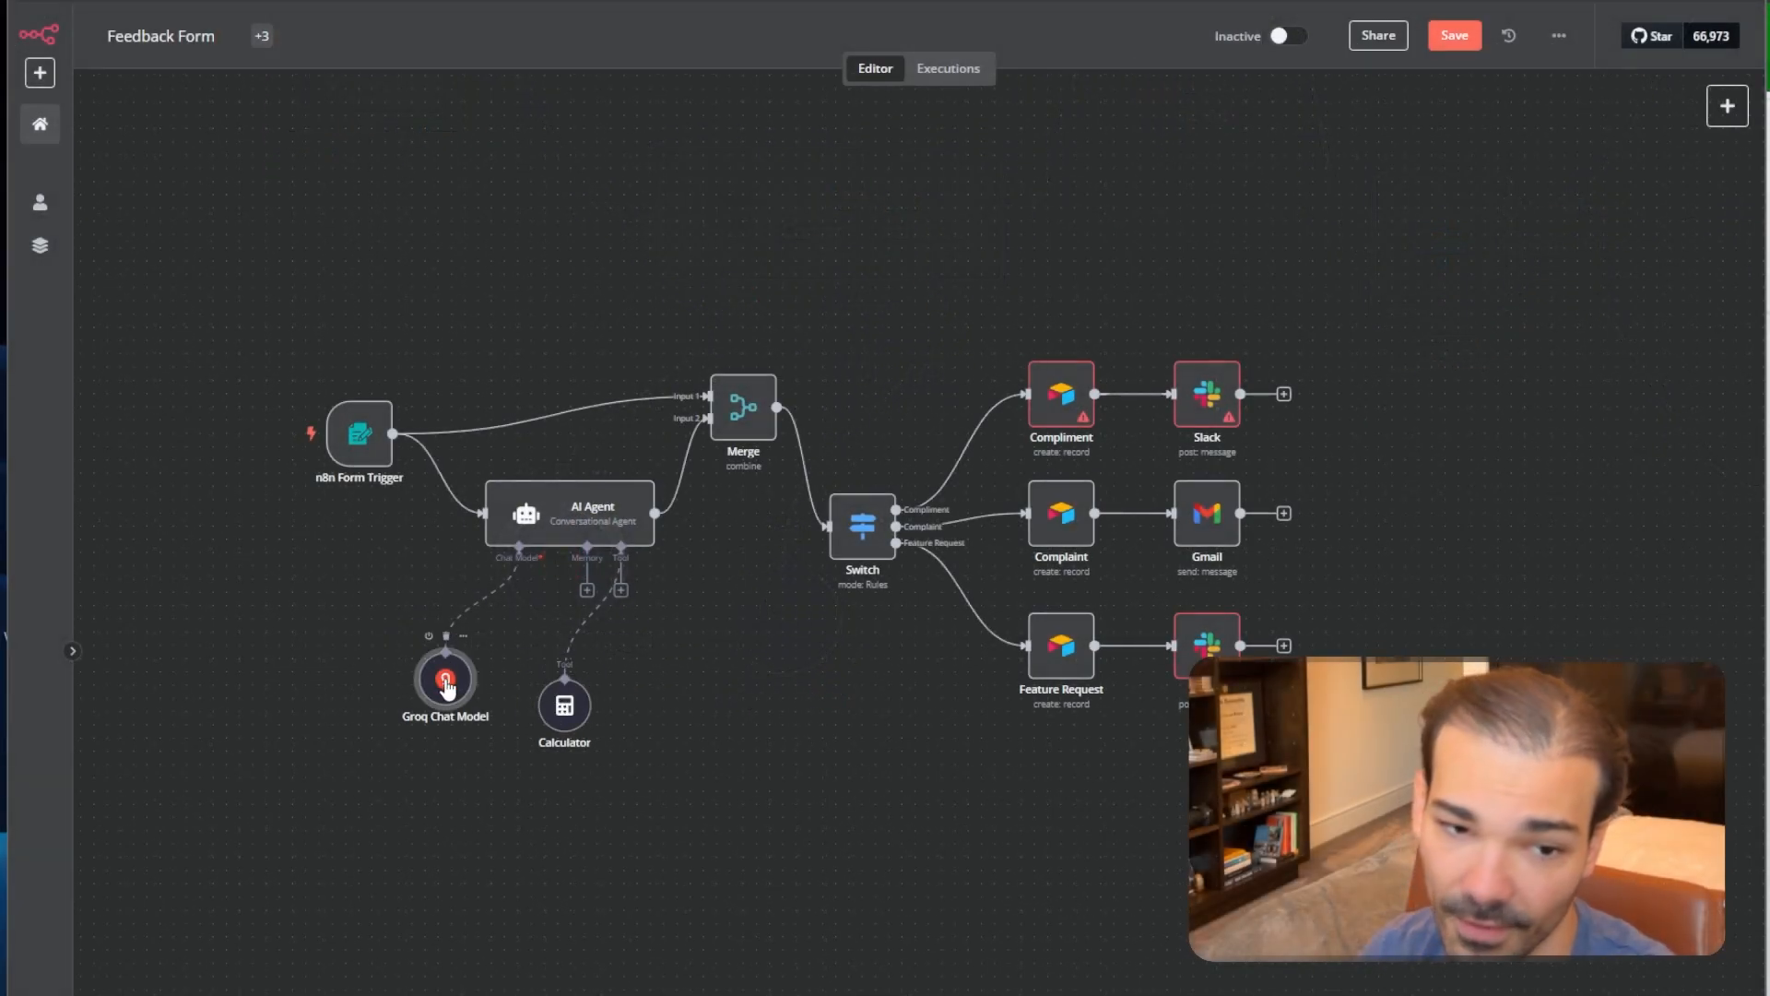
{"action": "double_click", "coordinate": [445, 679]}
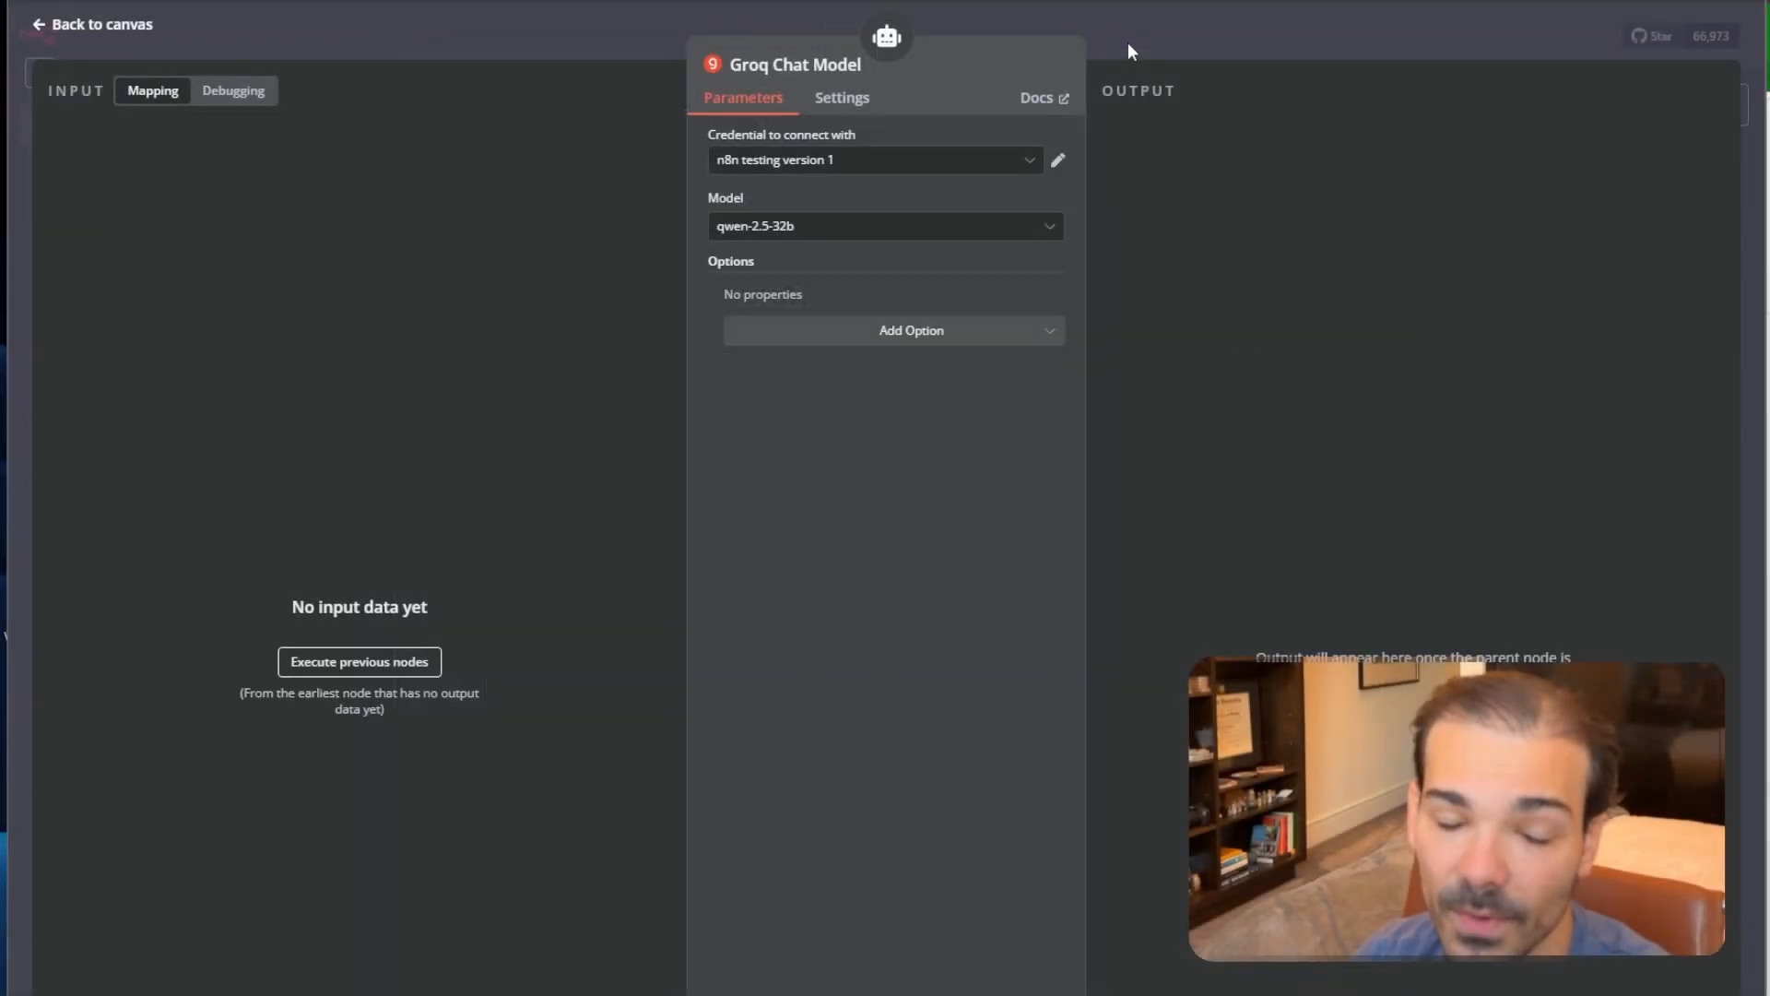
Close the Groq Chat Model panel after confirming it uses qwen-2.5-32b.
{"action": "left_click", "coordinate": [1127, 42]}
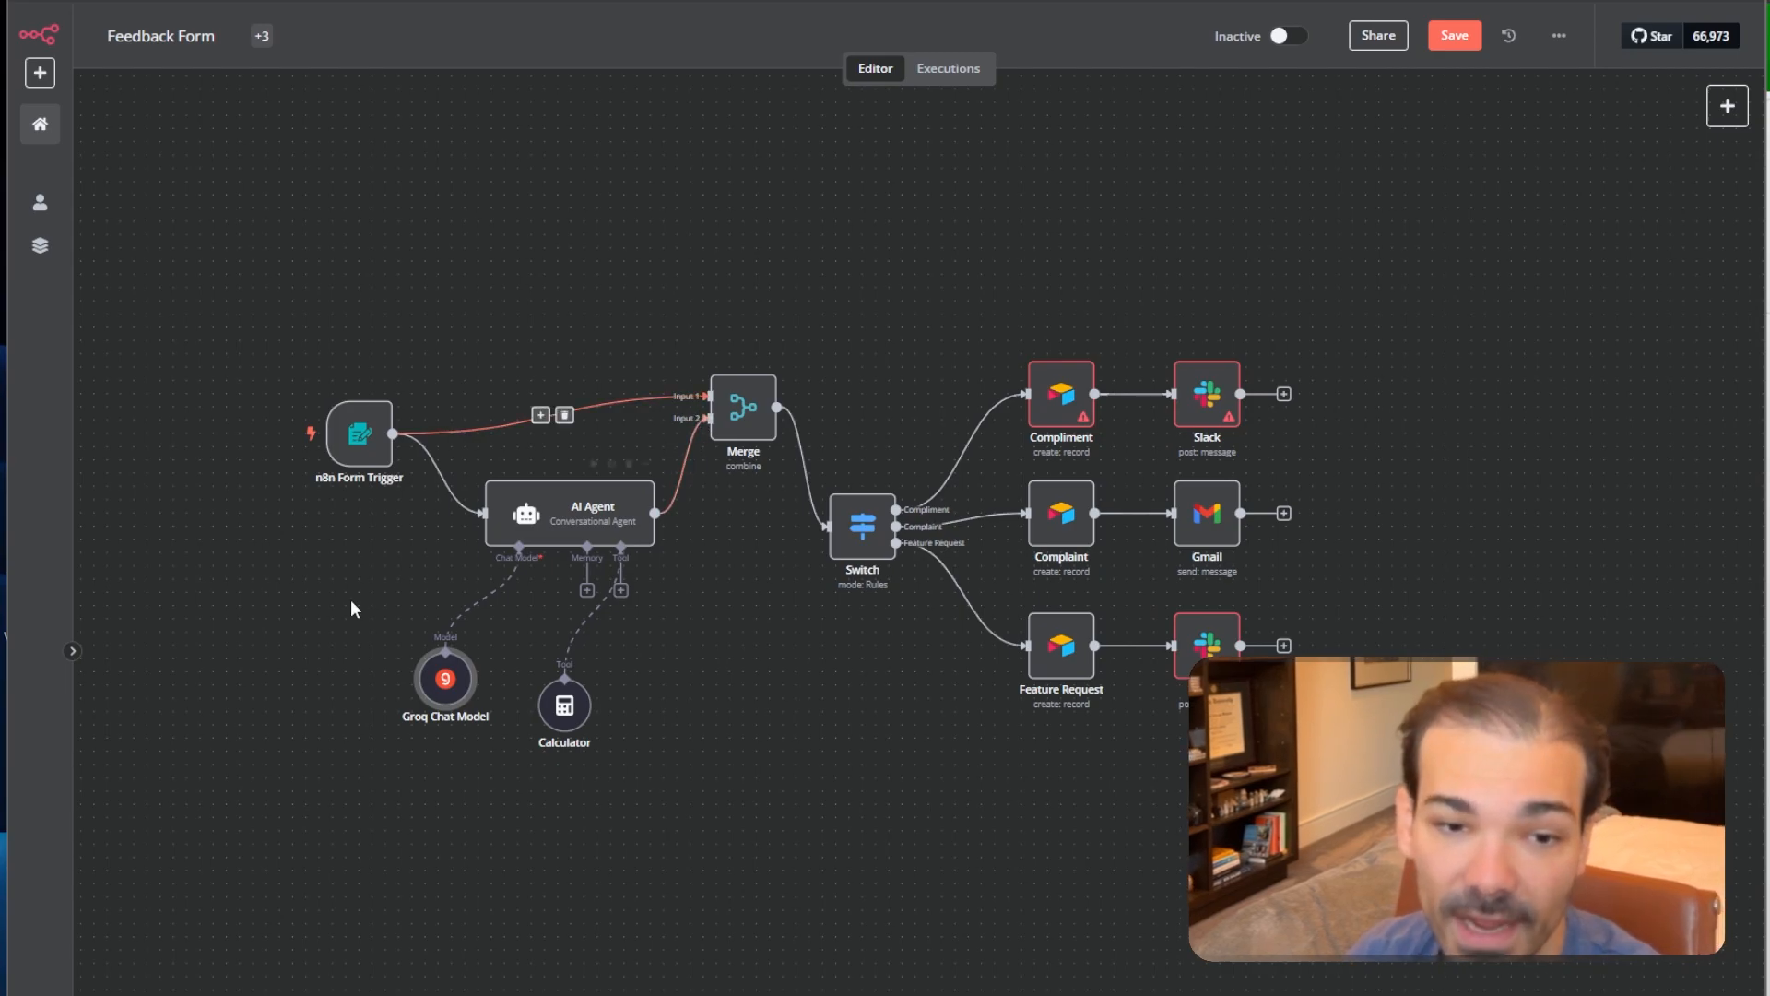
Read the AI Agent's Feature Request/Compliment/Complaint prompt in the expression editor, then close the AI Agent panel.
{"action": "double_click", "coordinate": [570, 513]}
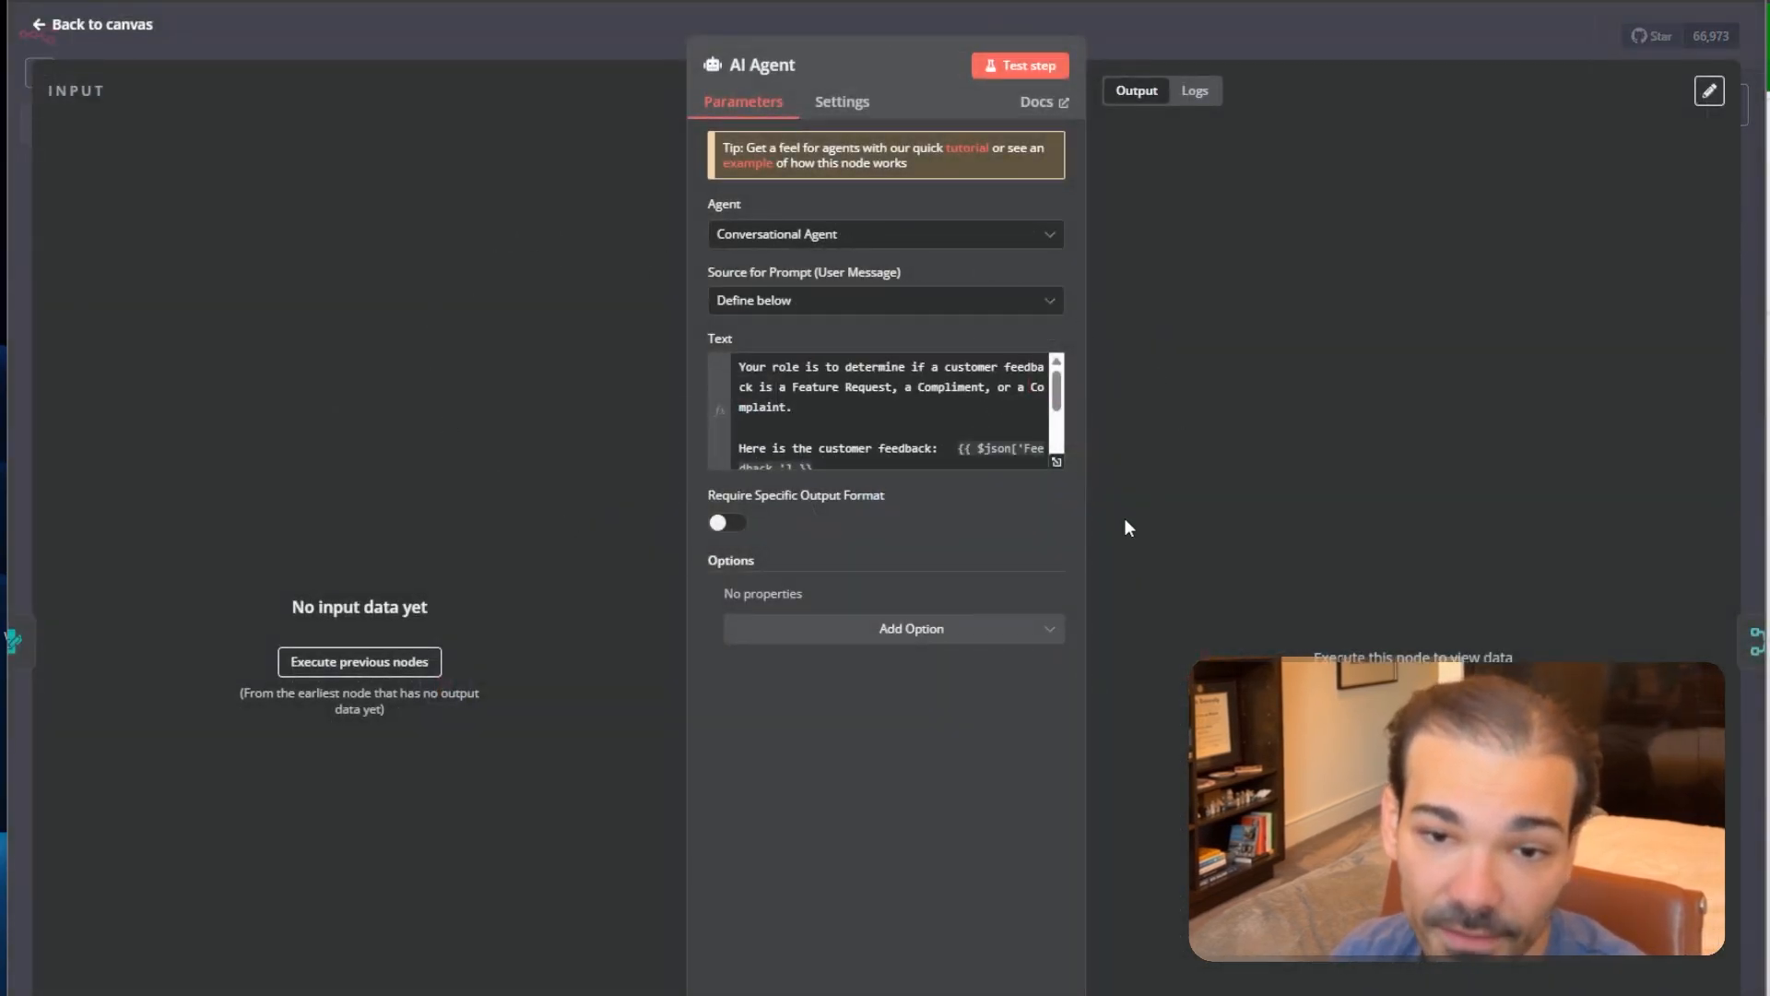
{"action": "left_click", "coordinate": [1057, 465]}
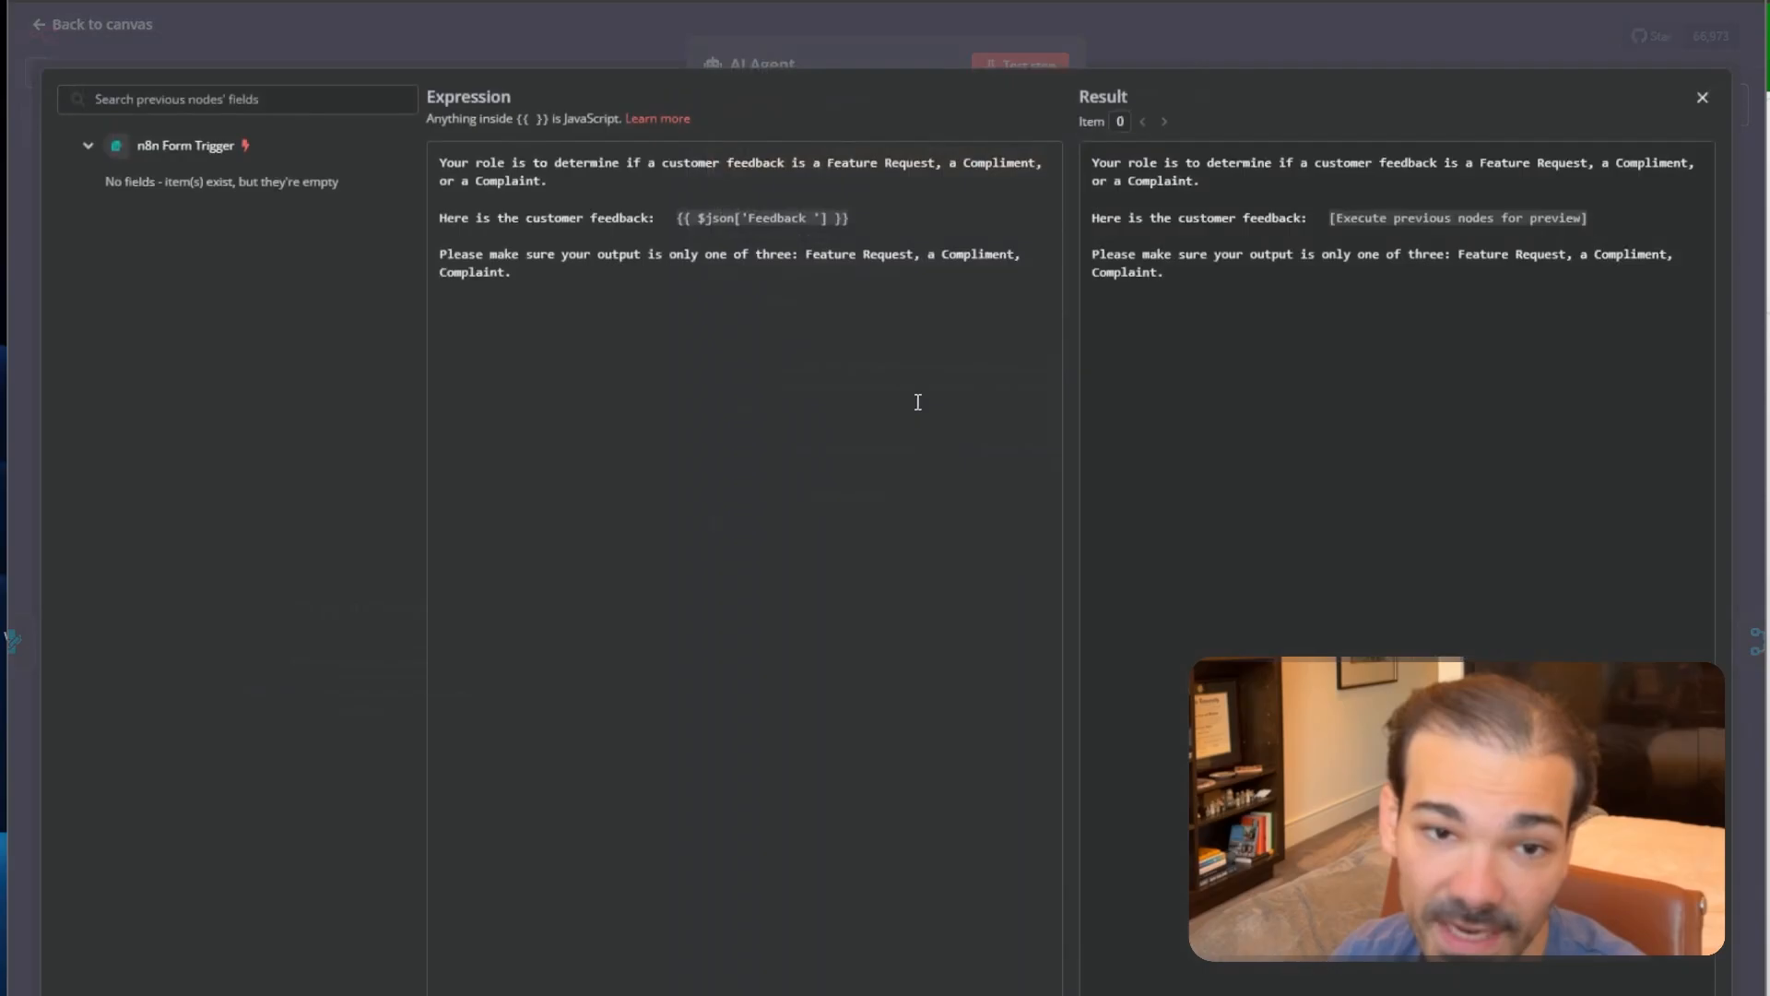
{"action": "left_click_drag", "start_coordinate": [636, 323], "coordinate": [952, 228]}
{"action": "left_click", "coordinate": [557, 291]}
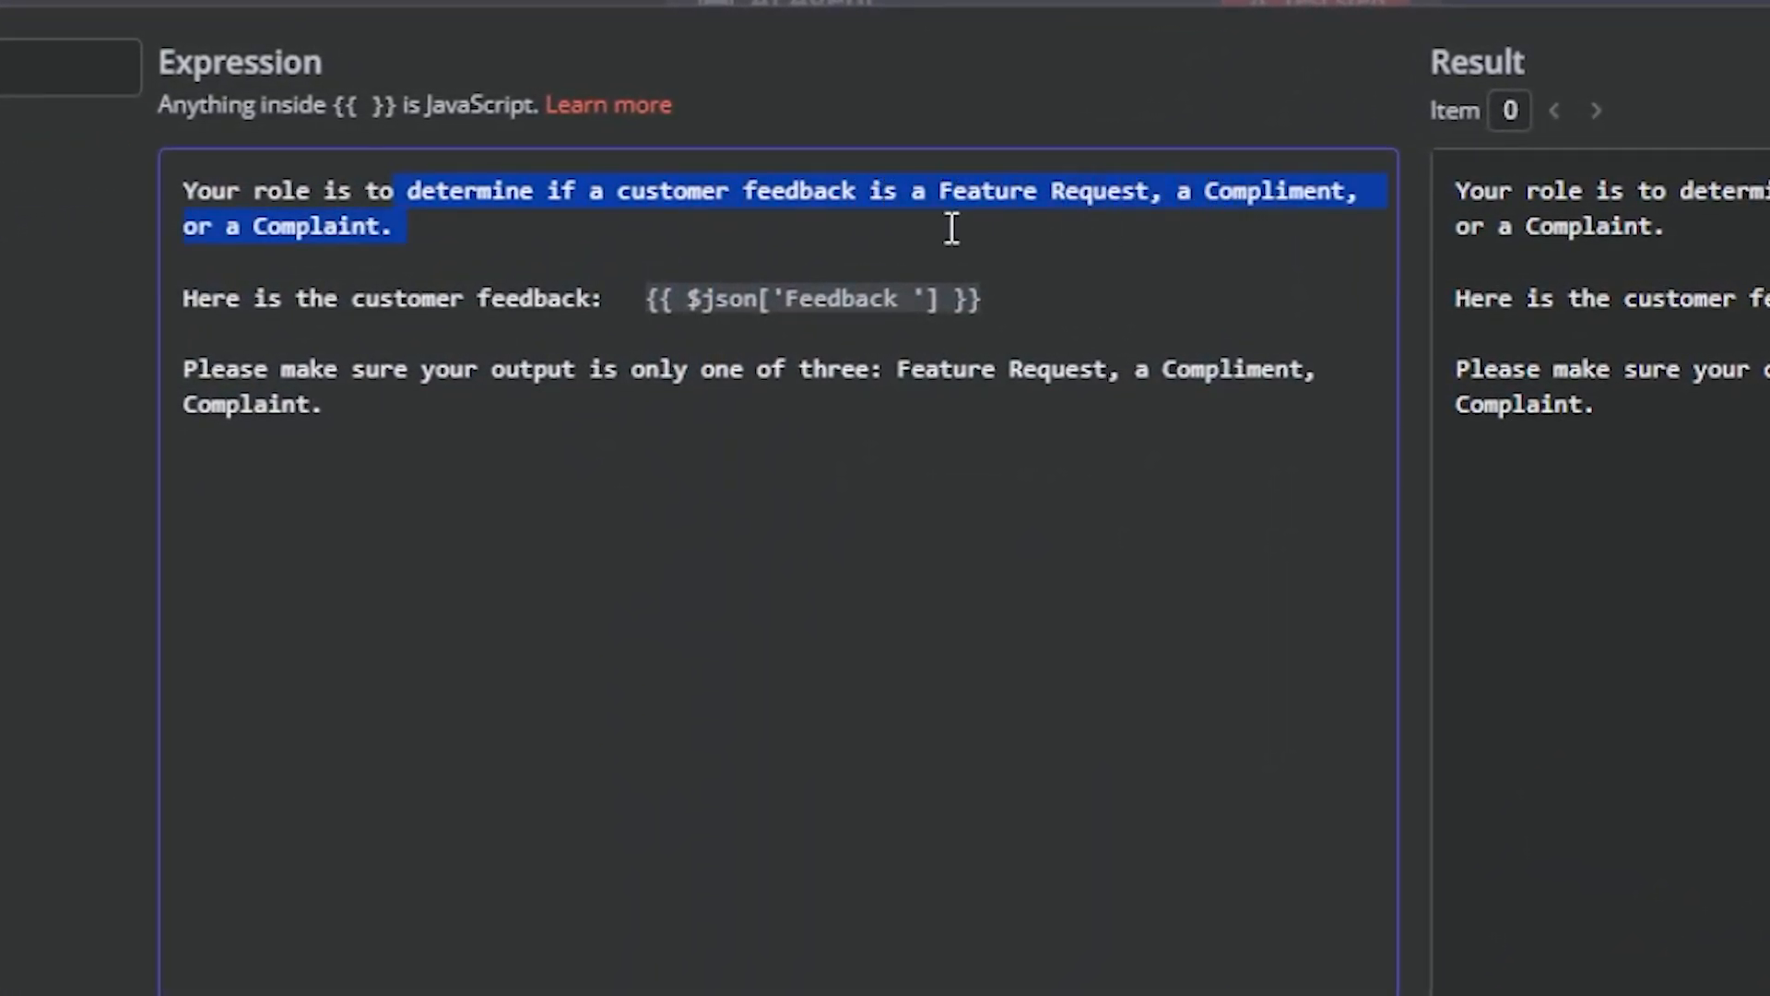
{"action": "left_click", "coordinate": [494, 303]}
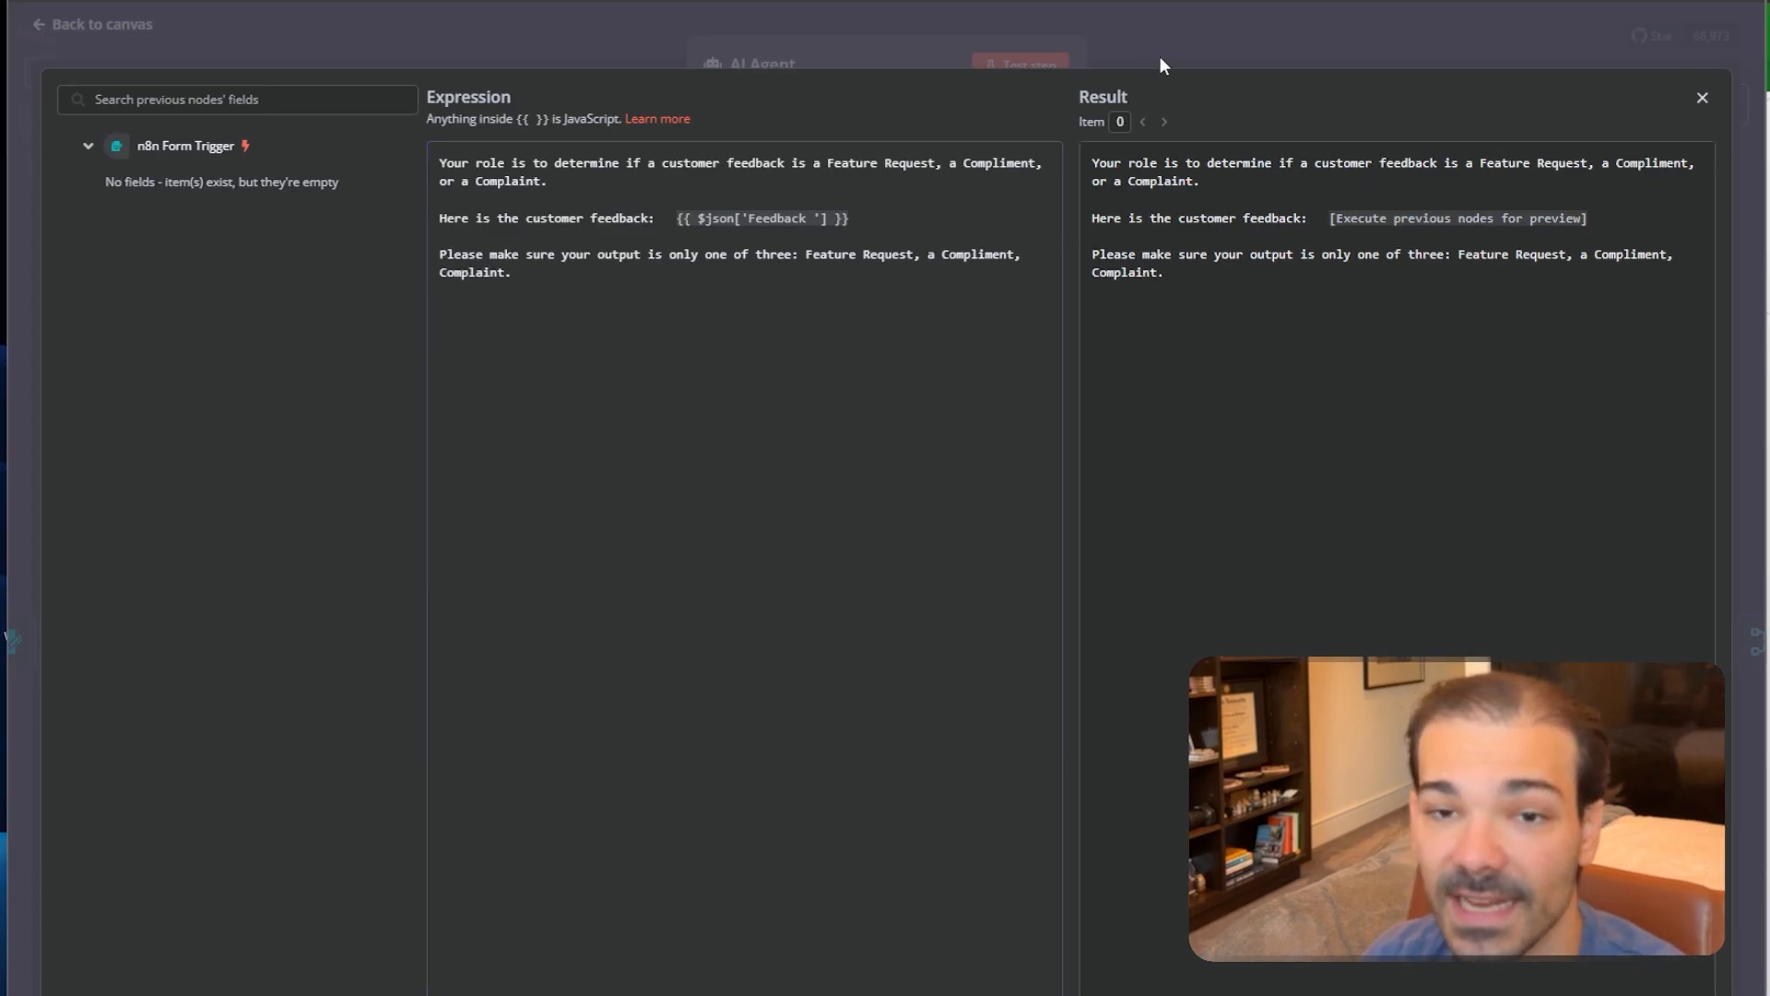
{"action": "left_click", "coordinate": [1160, 63]}
{"action": "left_click", "coordinate": [1196, 44]}
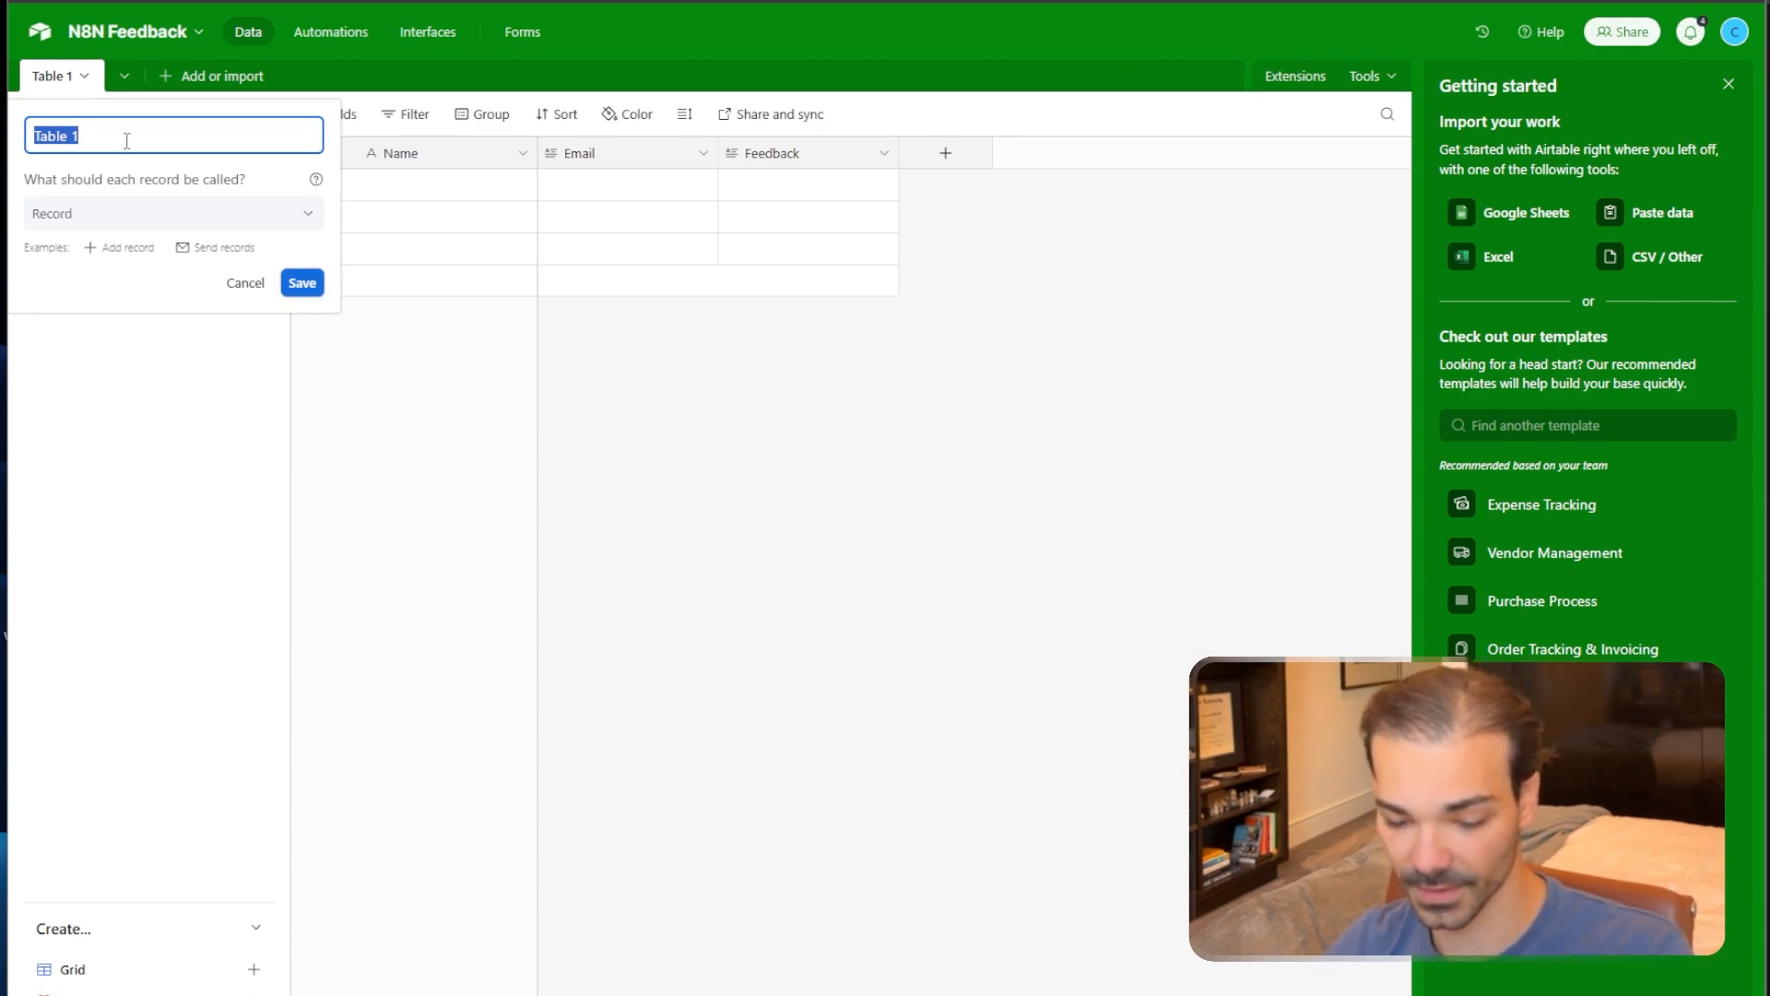
Dismiss the rename box, return to Airtable Home and reopen the N8N Feedback base.
{"action": "left_click", "coordinate": [710, 528]}
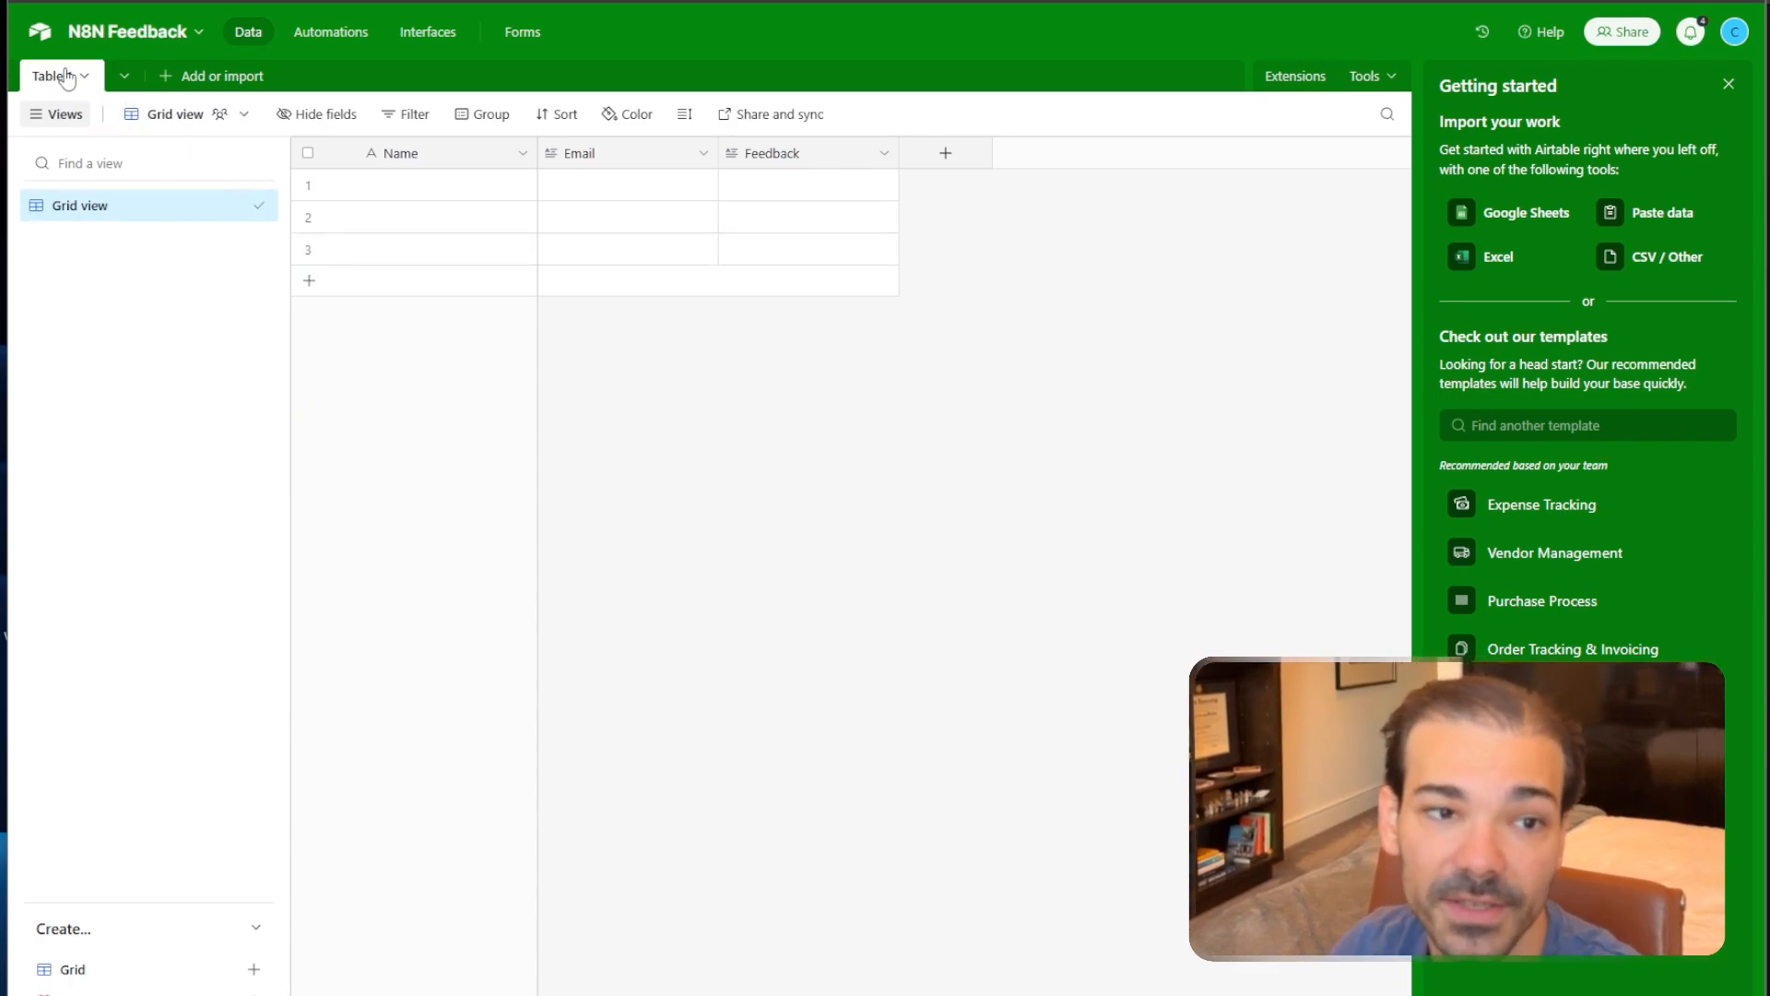
{"action": "left_click", "coordinate": [92, 44]}
{"action": "left_click", "coordinate": [39, 31]}
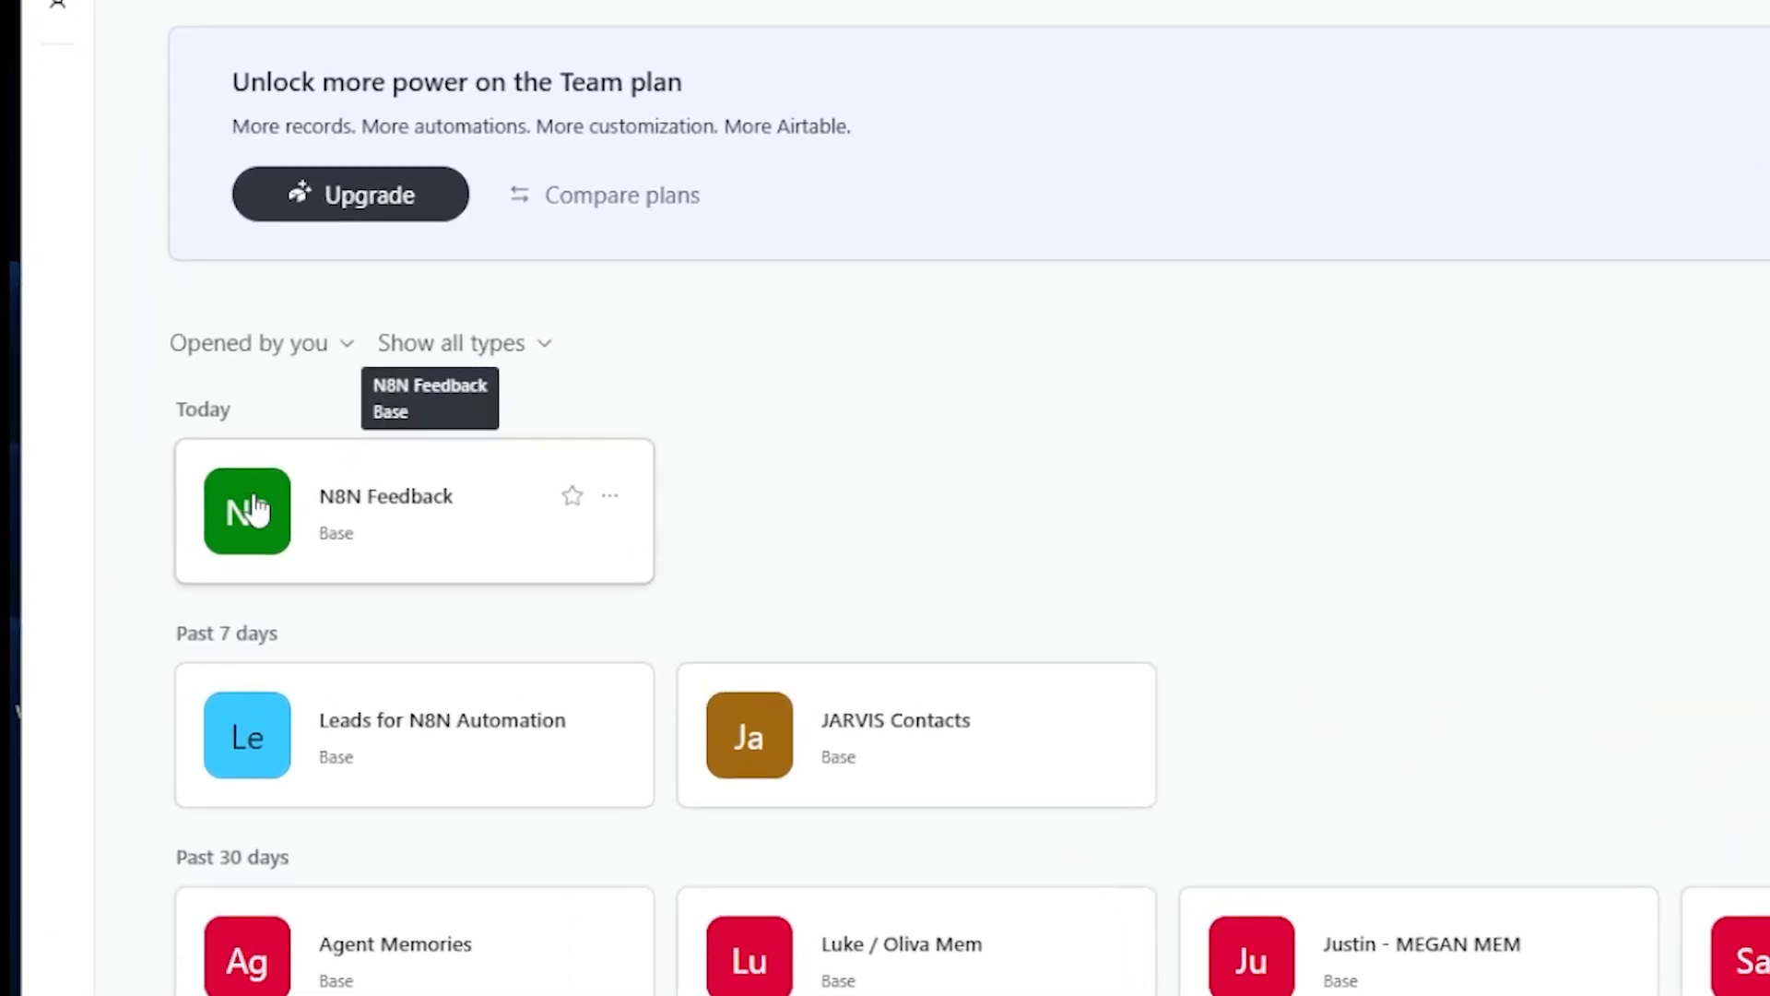
{"action": "left_click", "coordinate": [338, 524]}
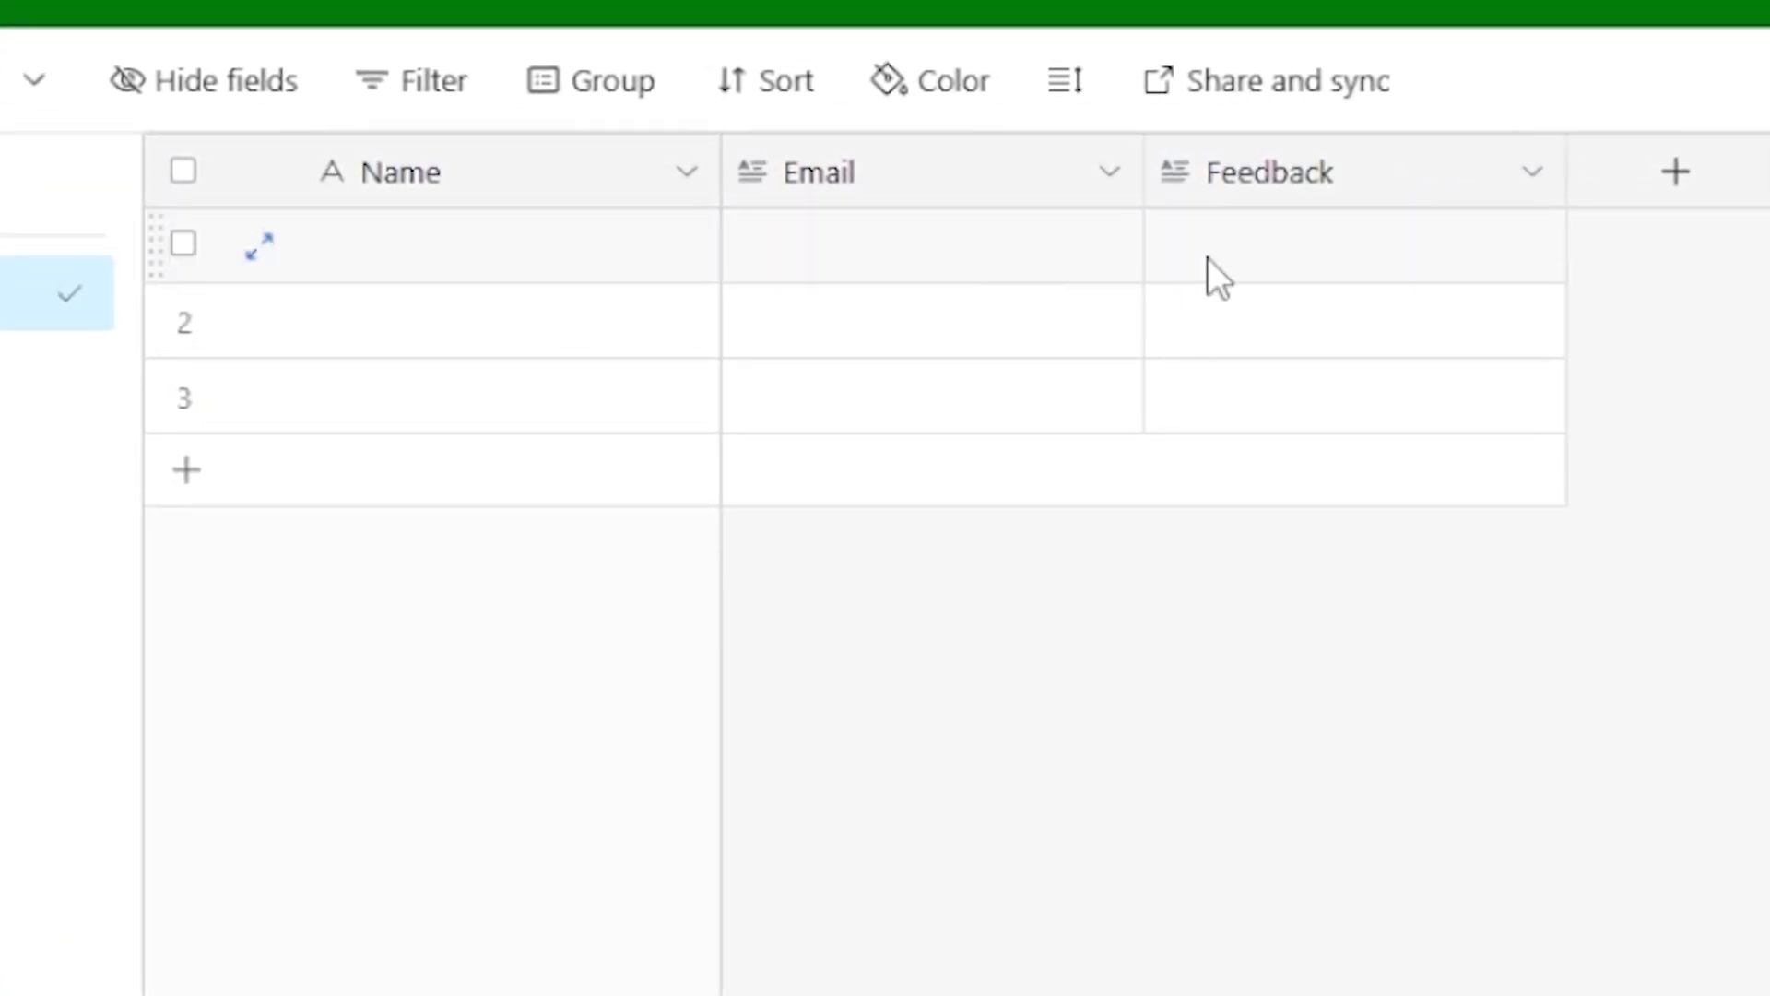
Rename Table 1 to 'Compliments'.
{"action": "left_click", "coordinate": [4, 17]}
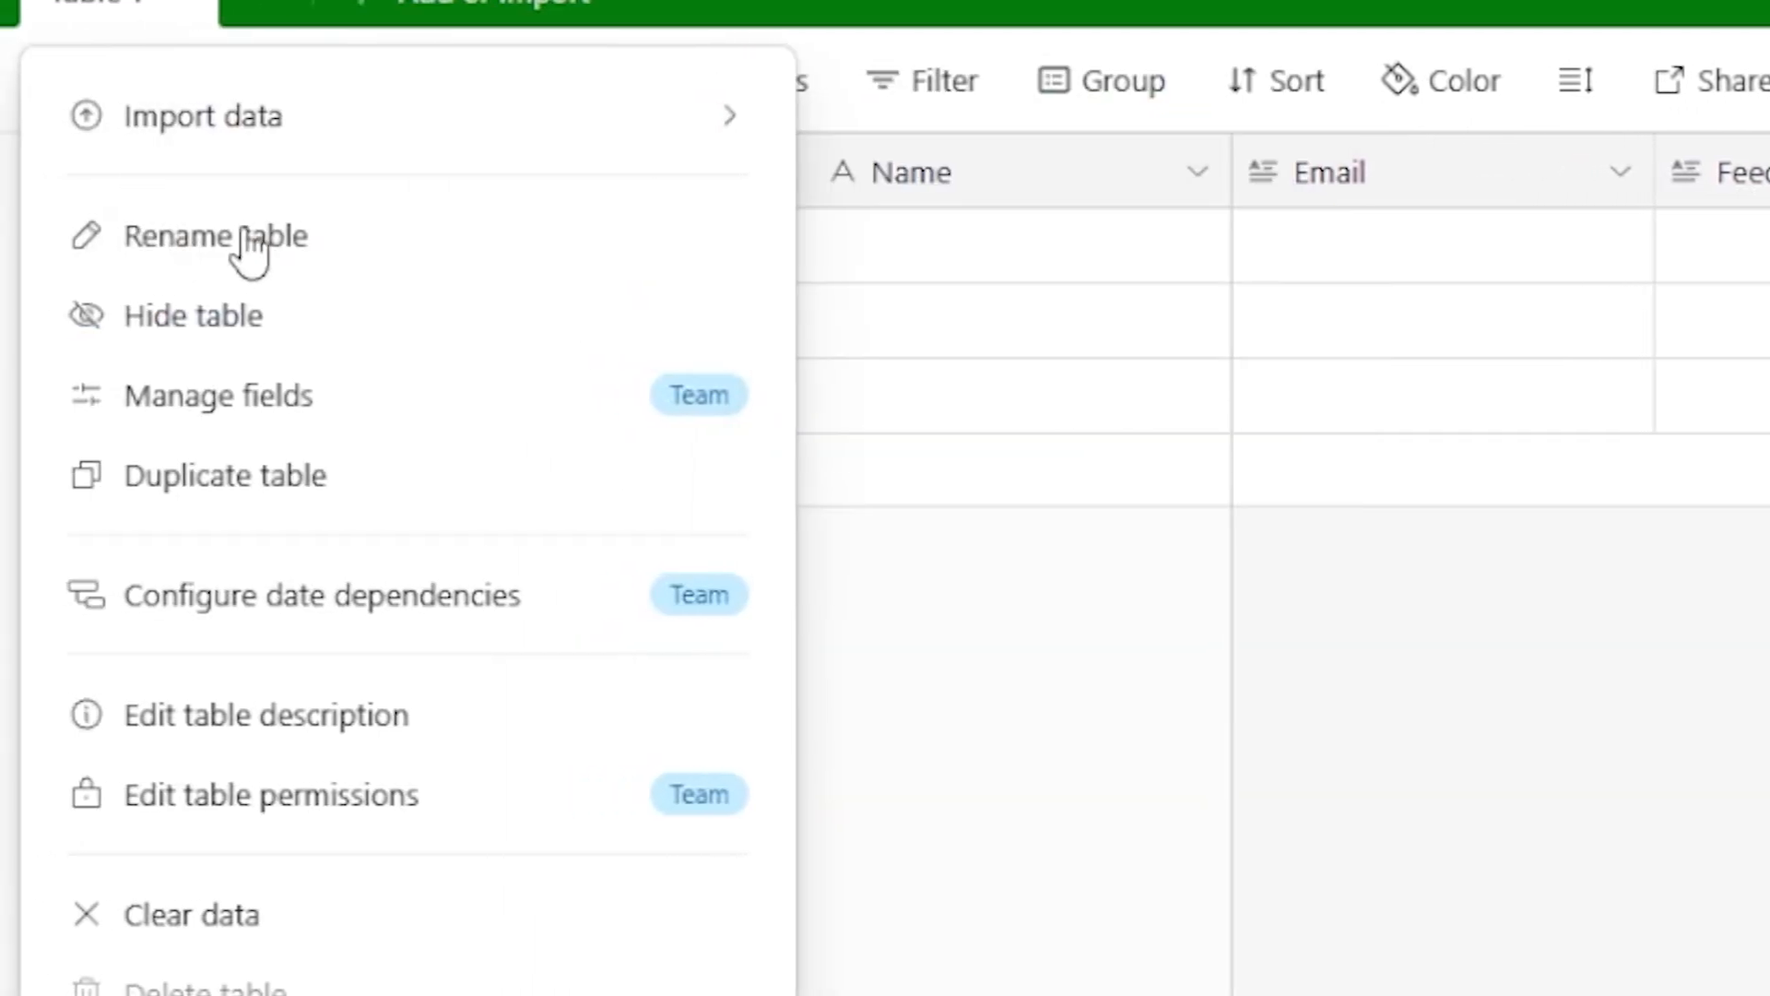
{"action": "left_click", "coordinate": [249, 242]}
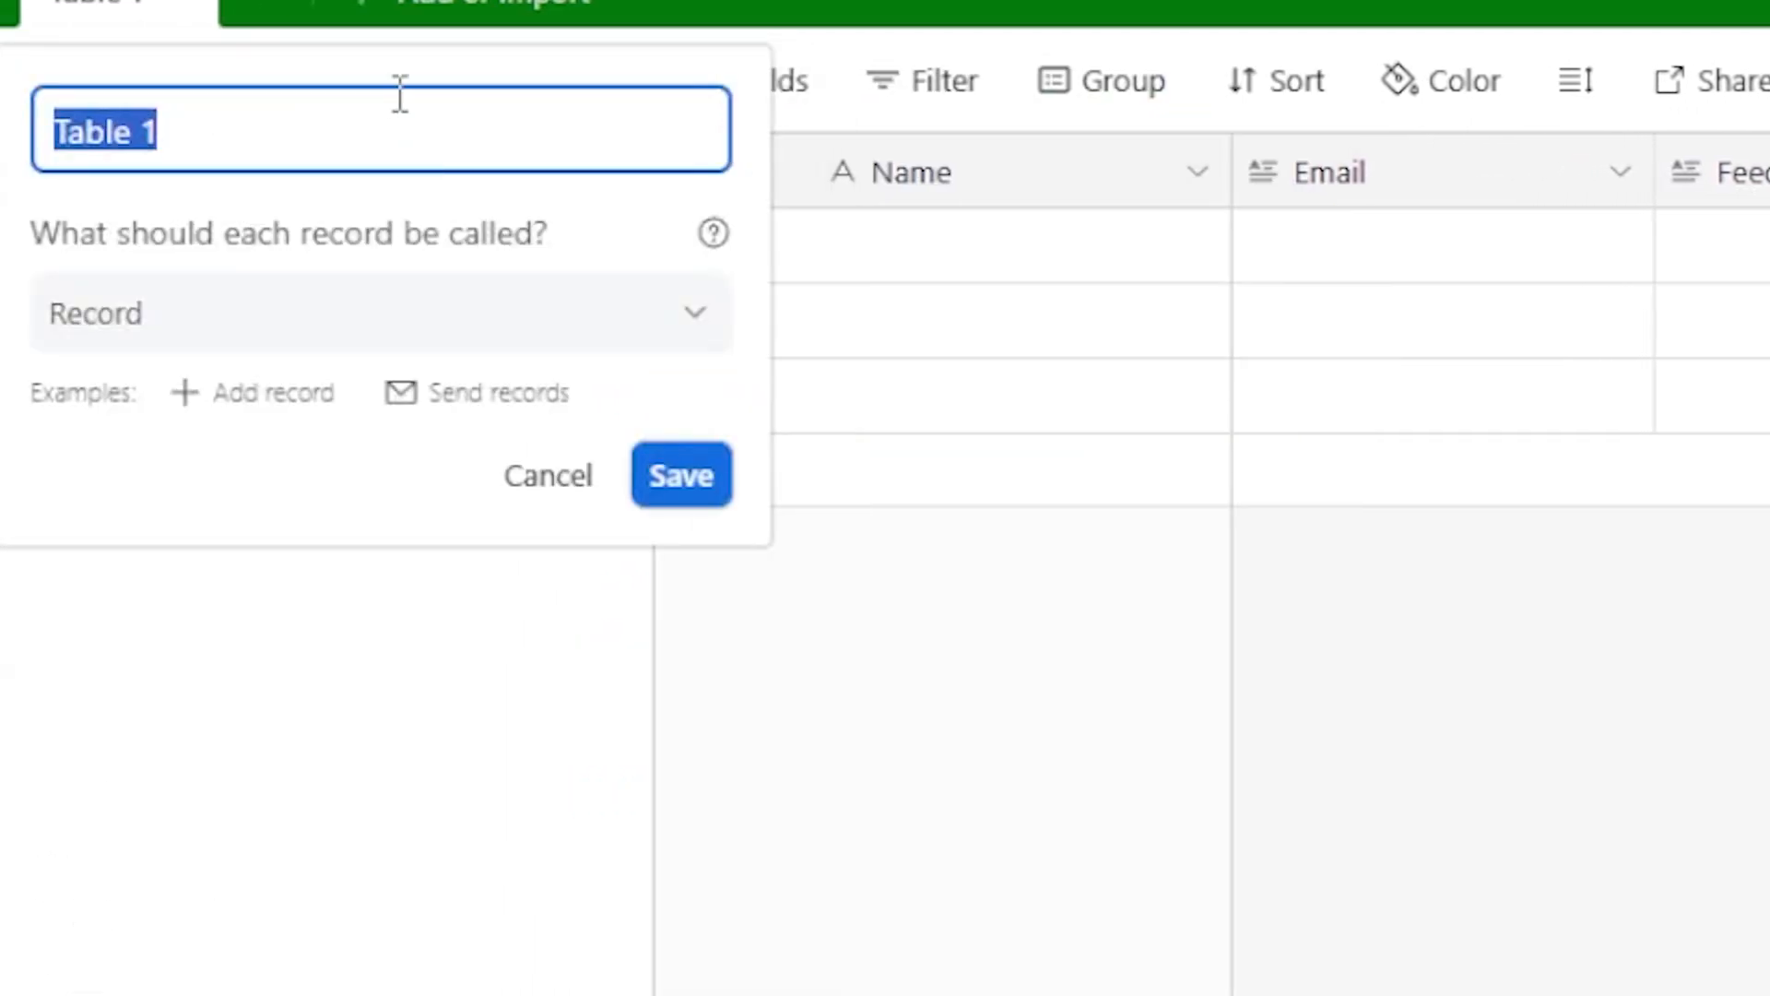
{"action": "type", "text": "Compli"}
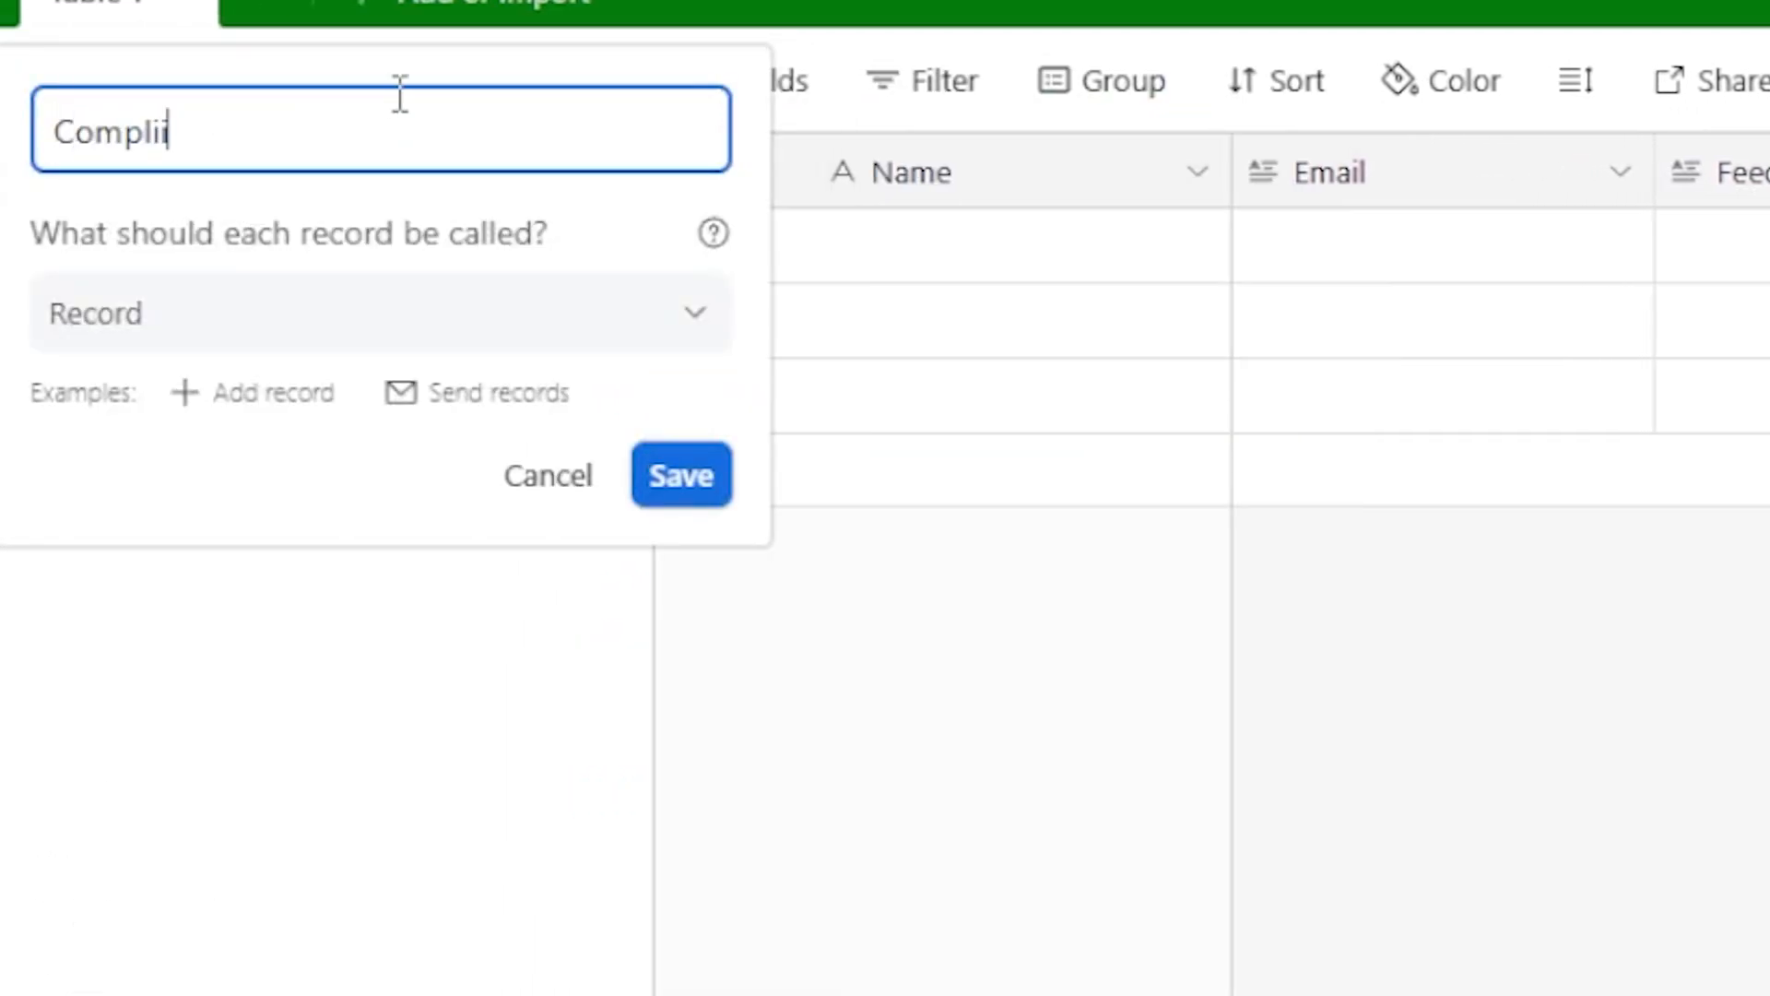
{"action": "type", "text": "ments"}
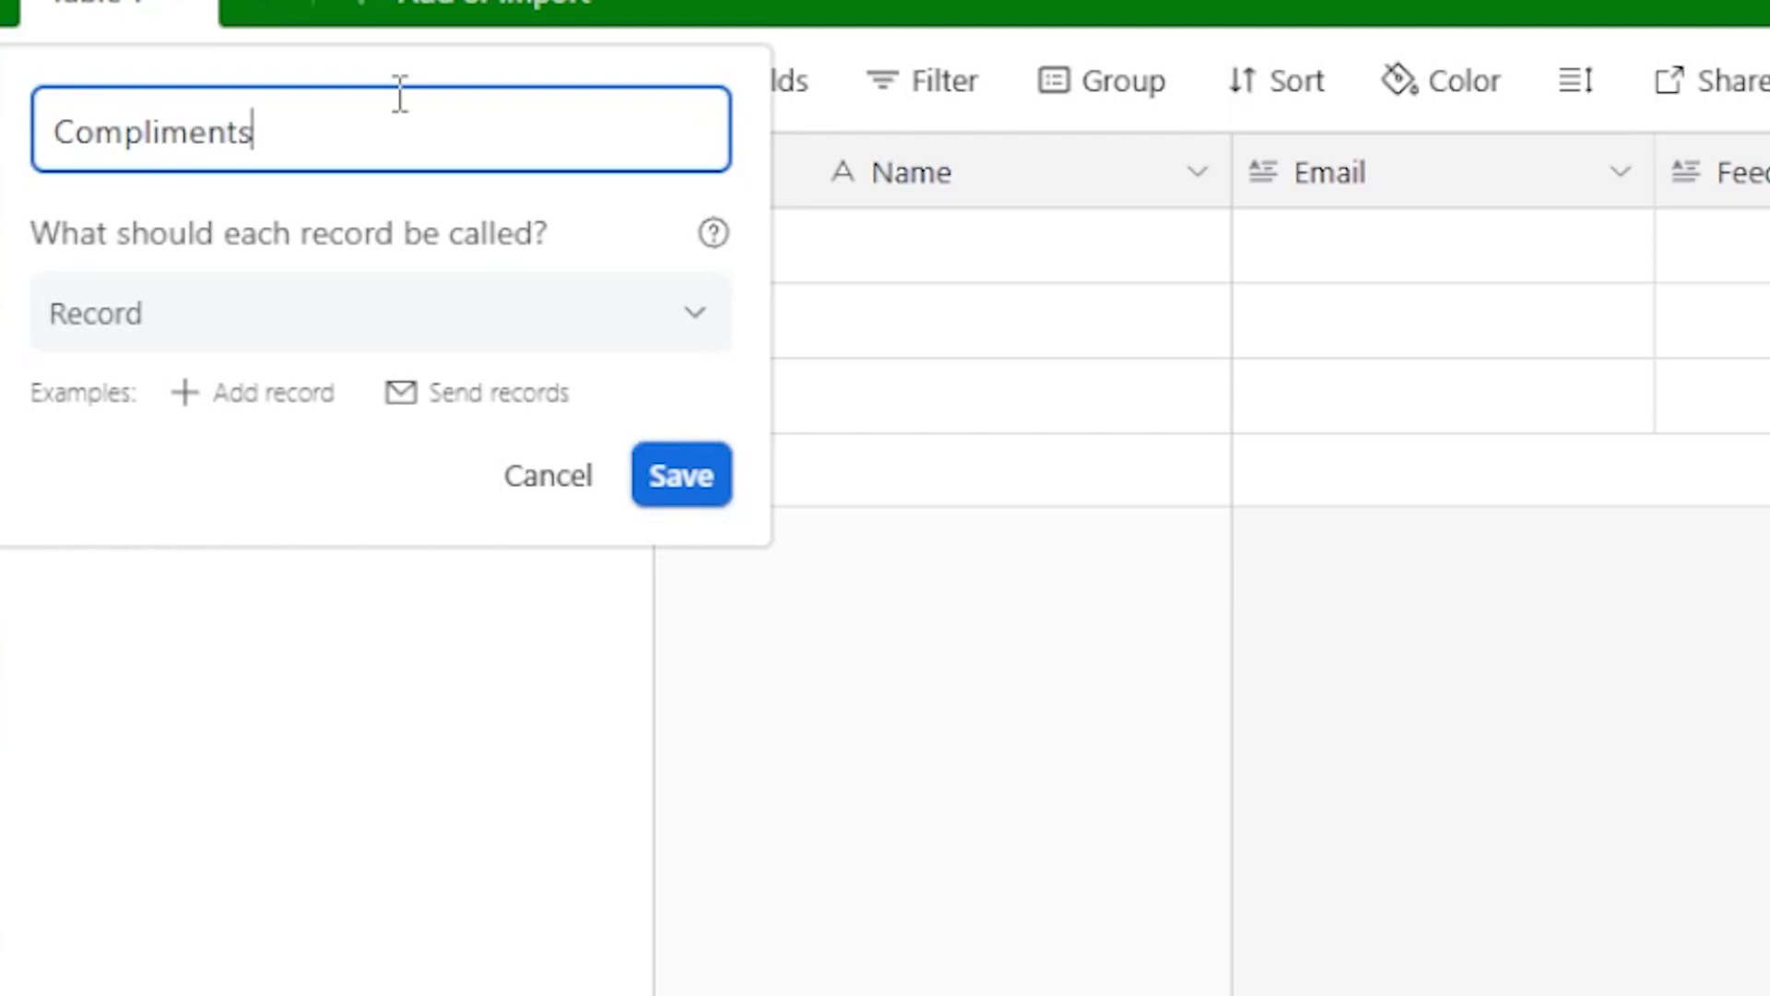
{"action": "left_click", "coordinate": [681, 475]}
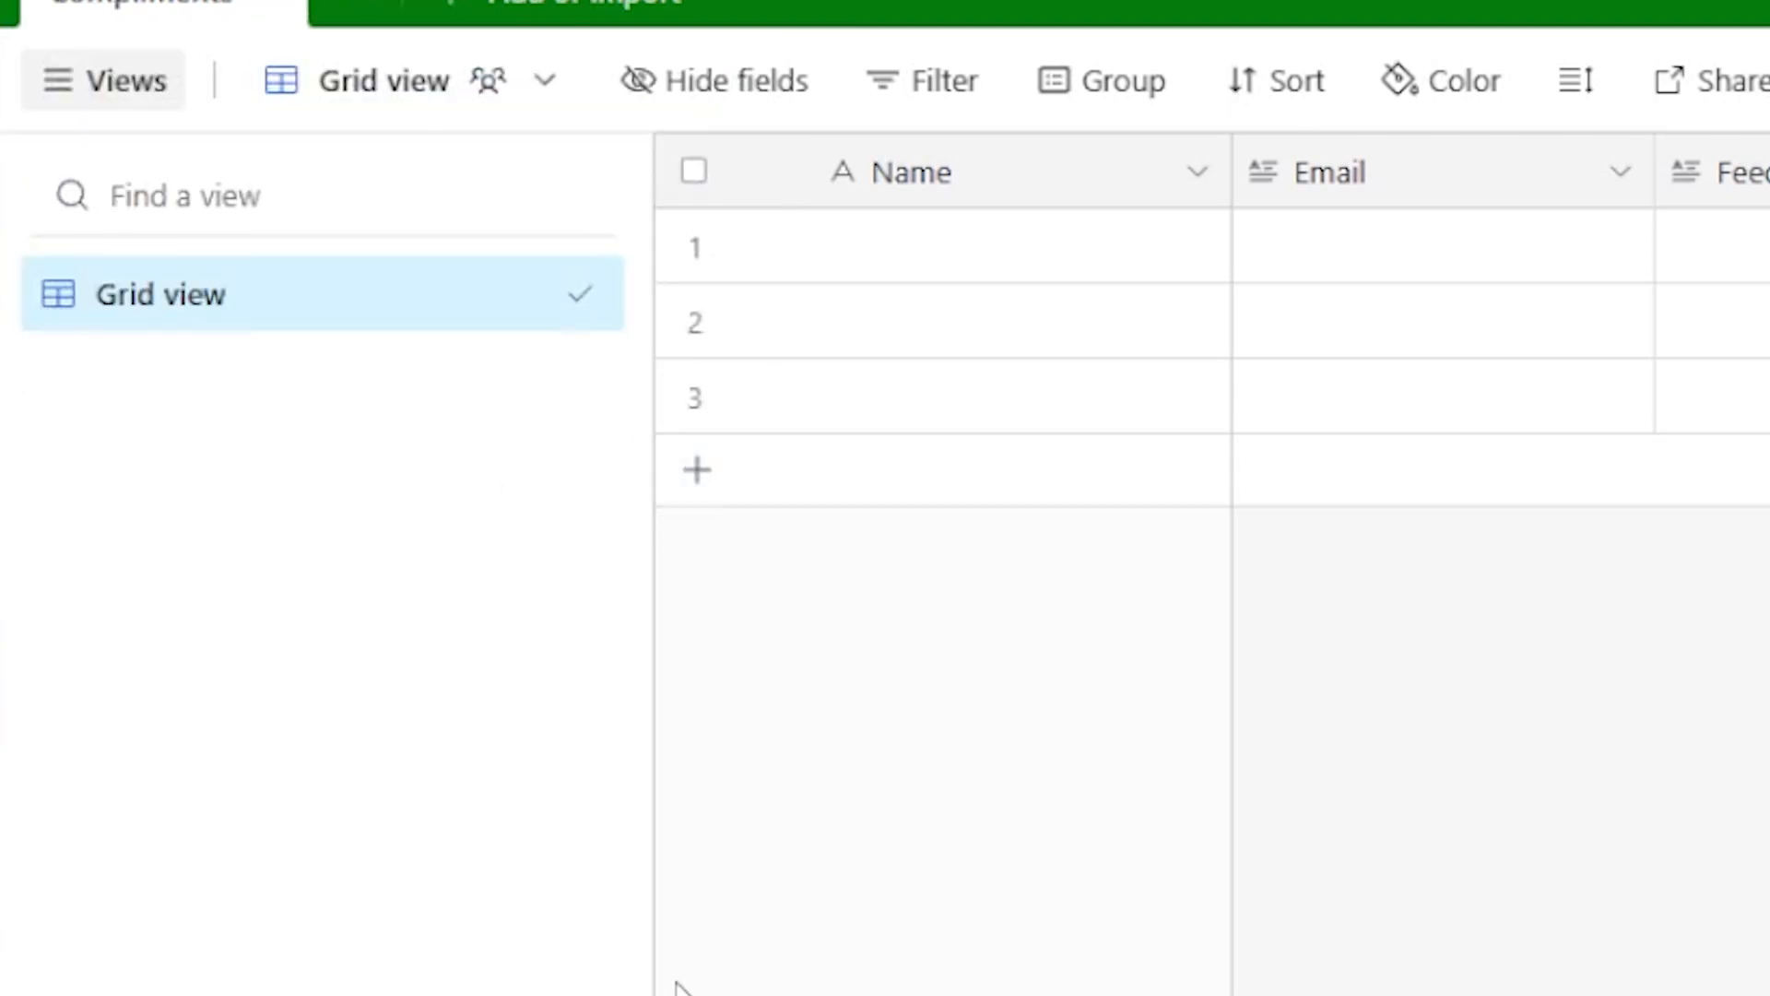
{"action": "left_click", "coordinate": [220, 2]}
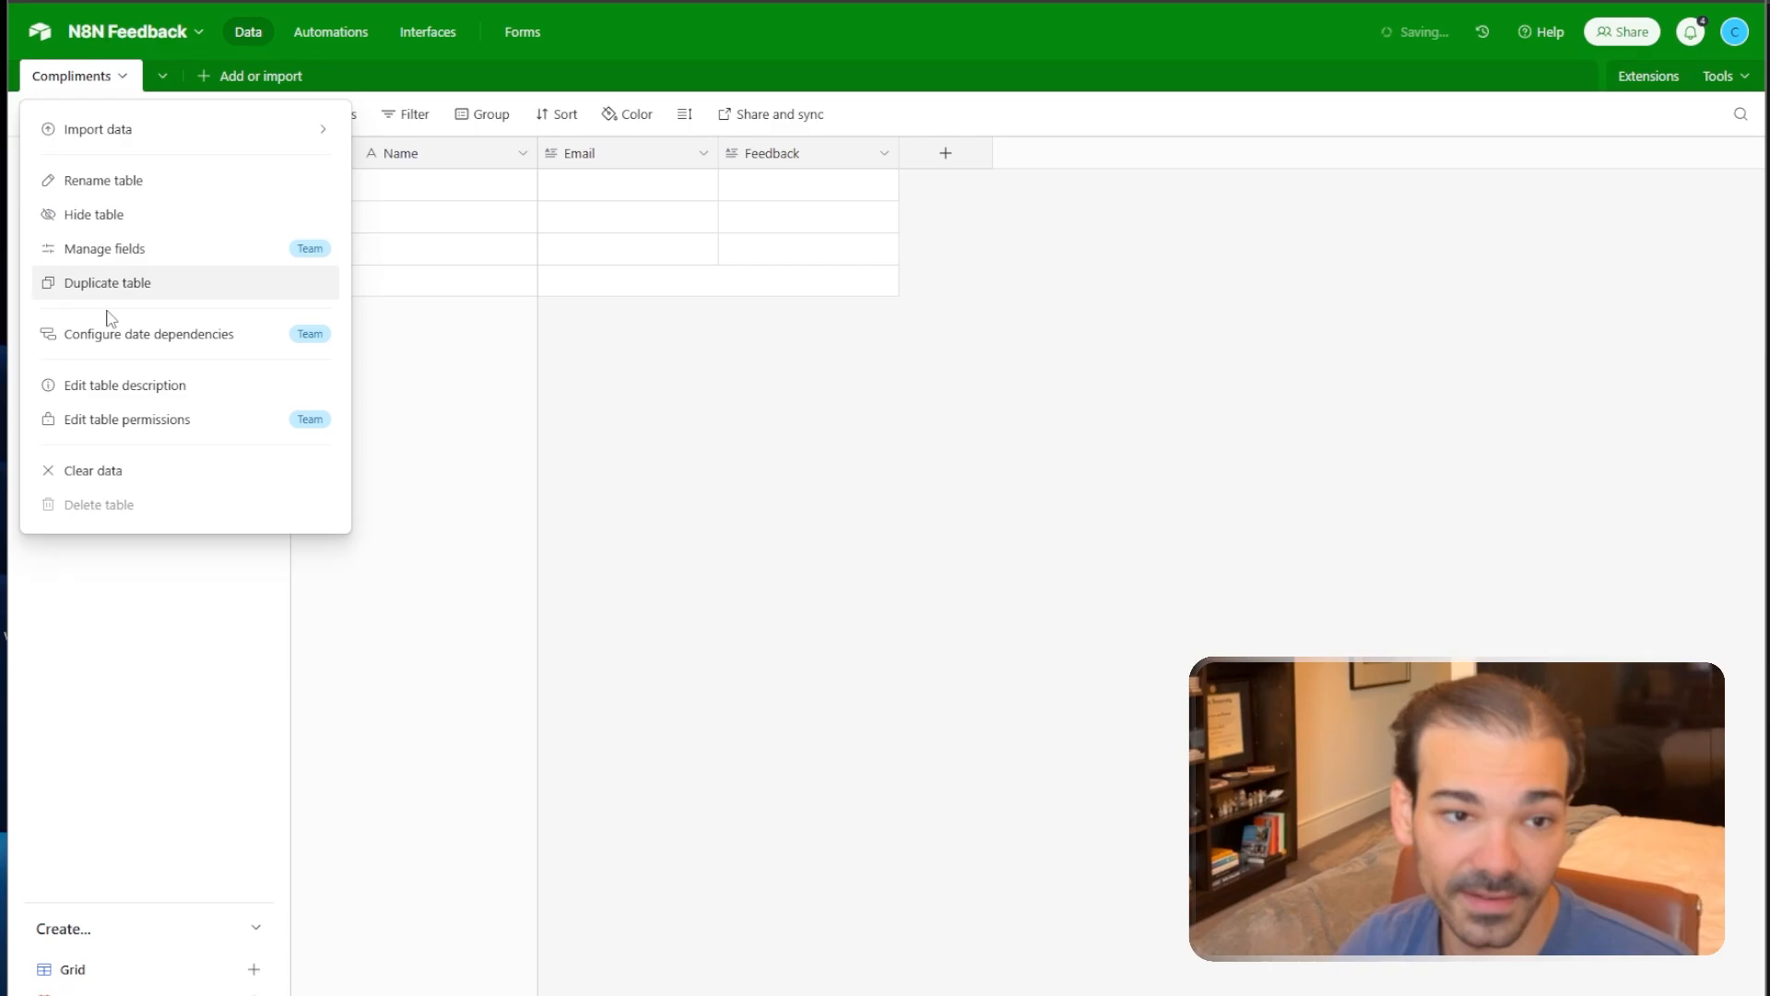
Duplicate the Compliments table without its records.
{"action": "left_click", "coordinate": [152, 279]}
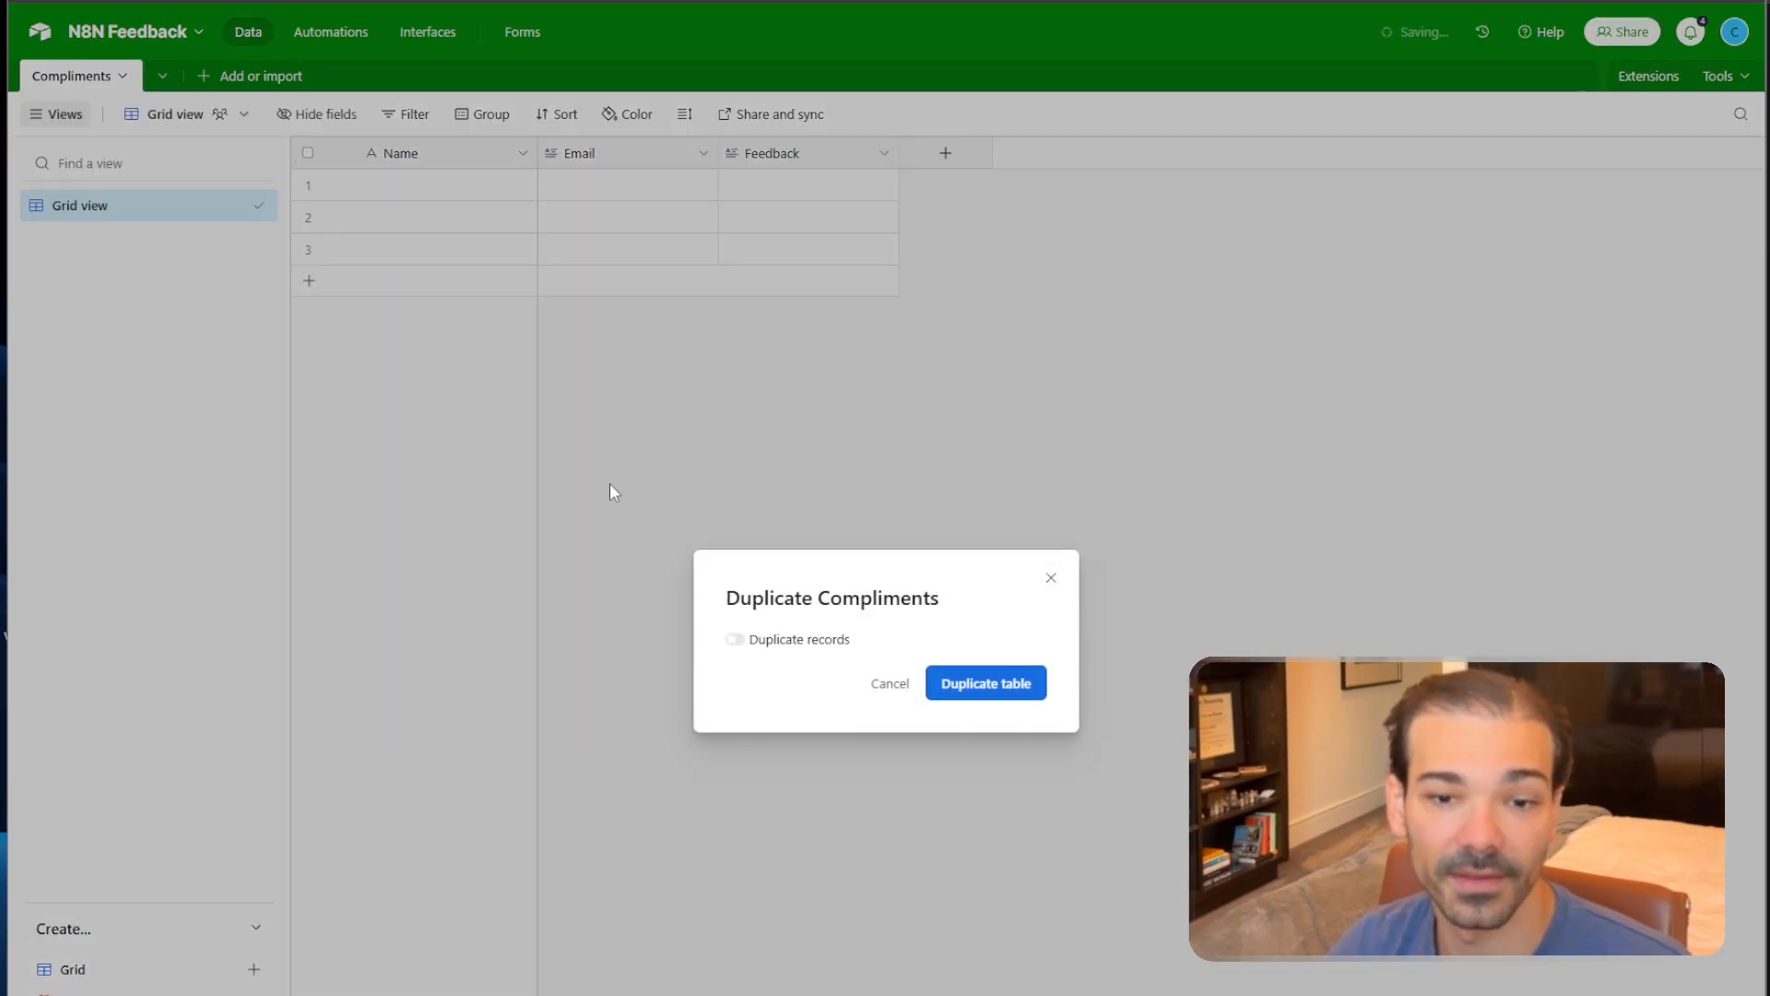
{"action": "left_click", "coordinate": [971, 690]}
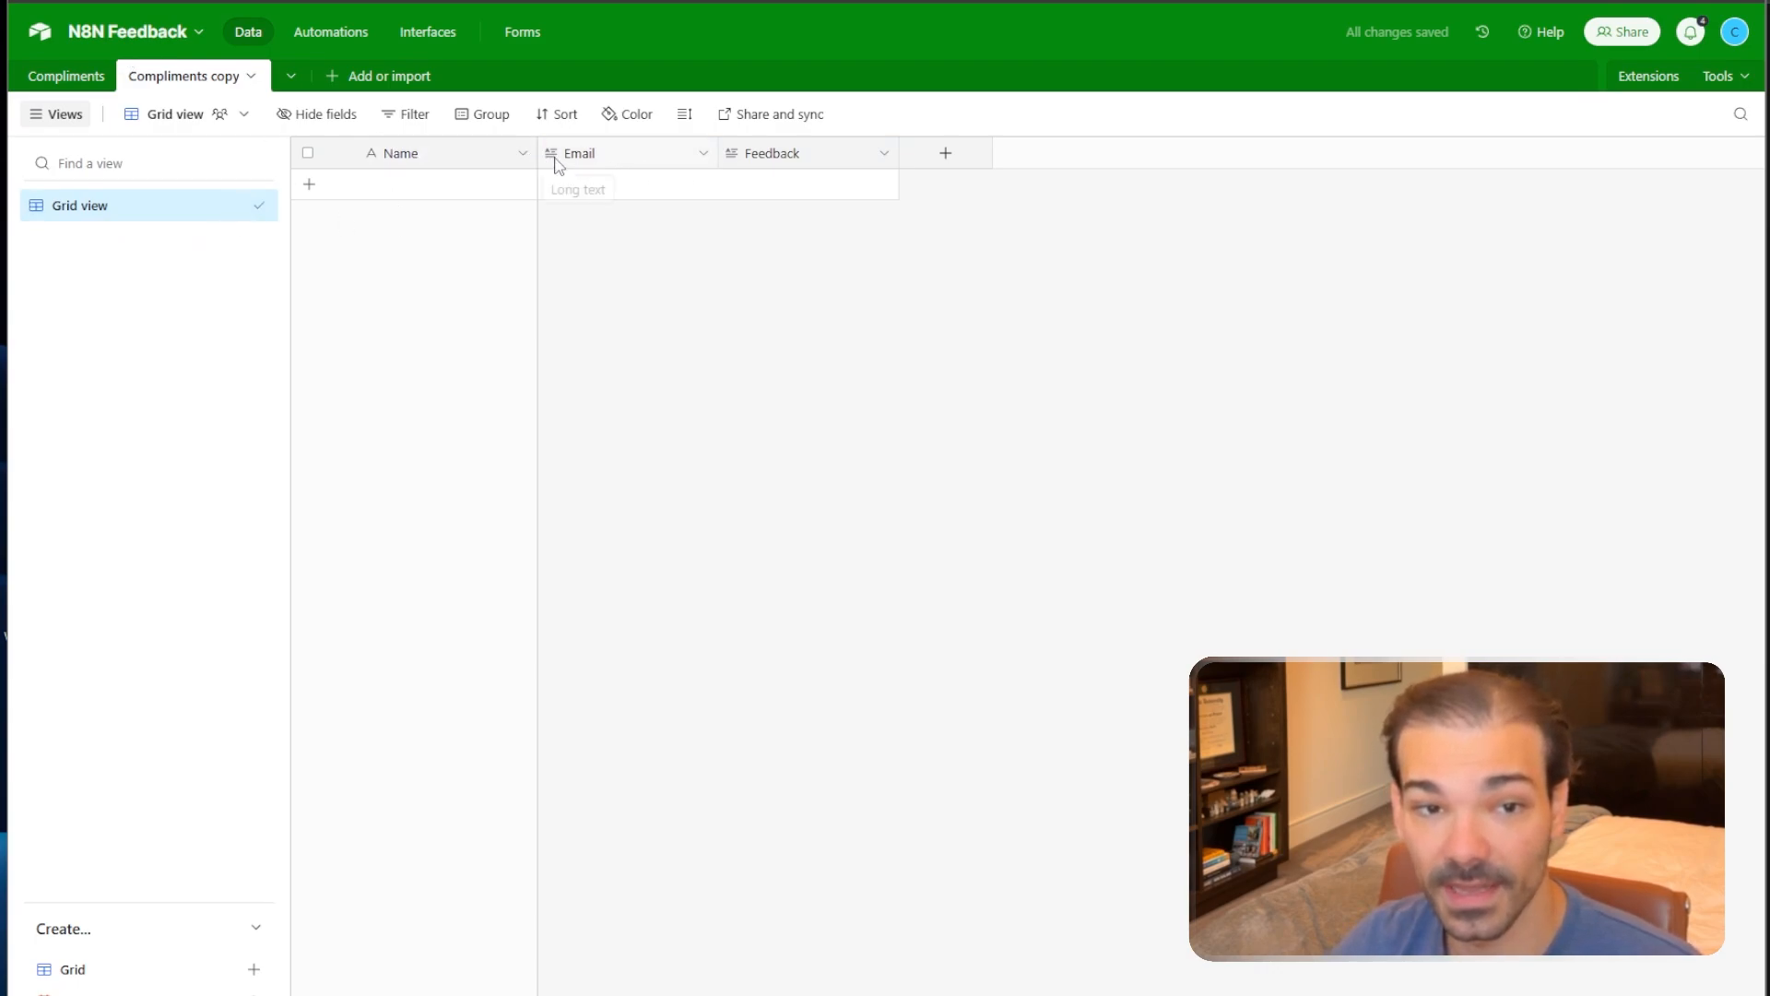
{"action": "left_click", "coordinate": [69, 76]}
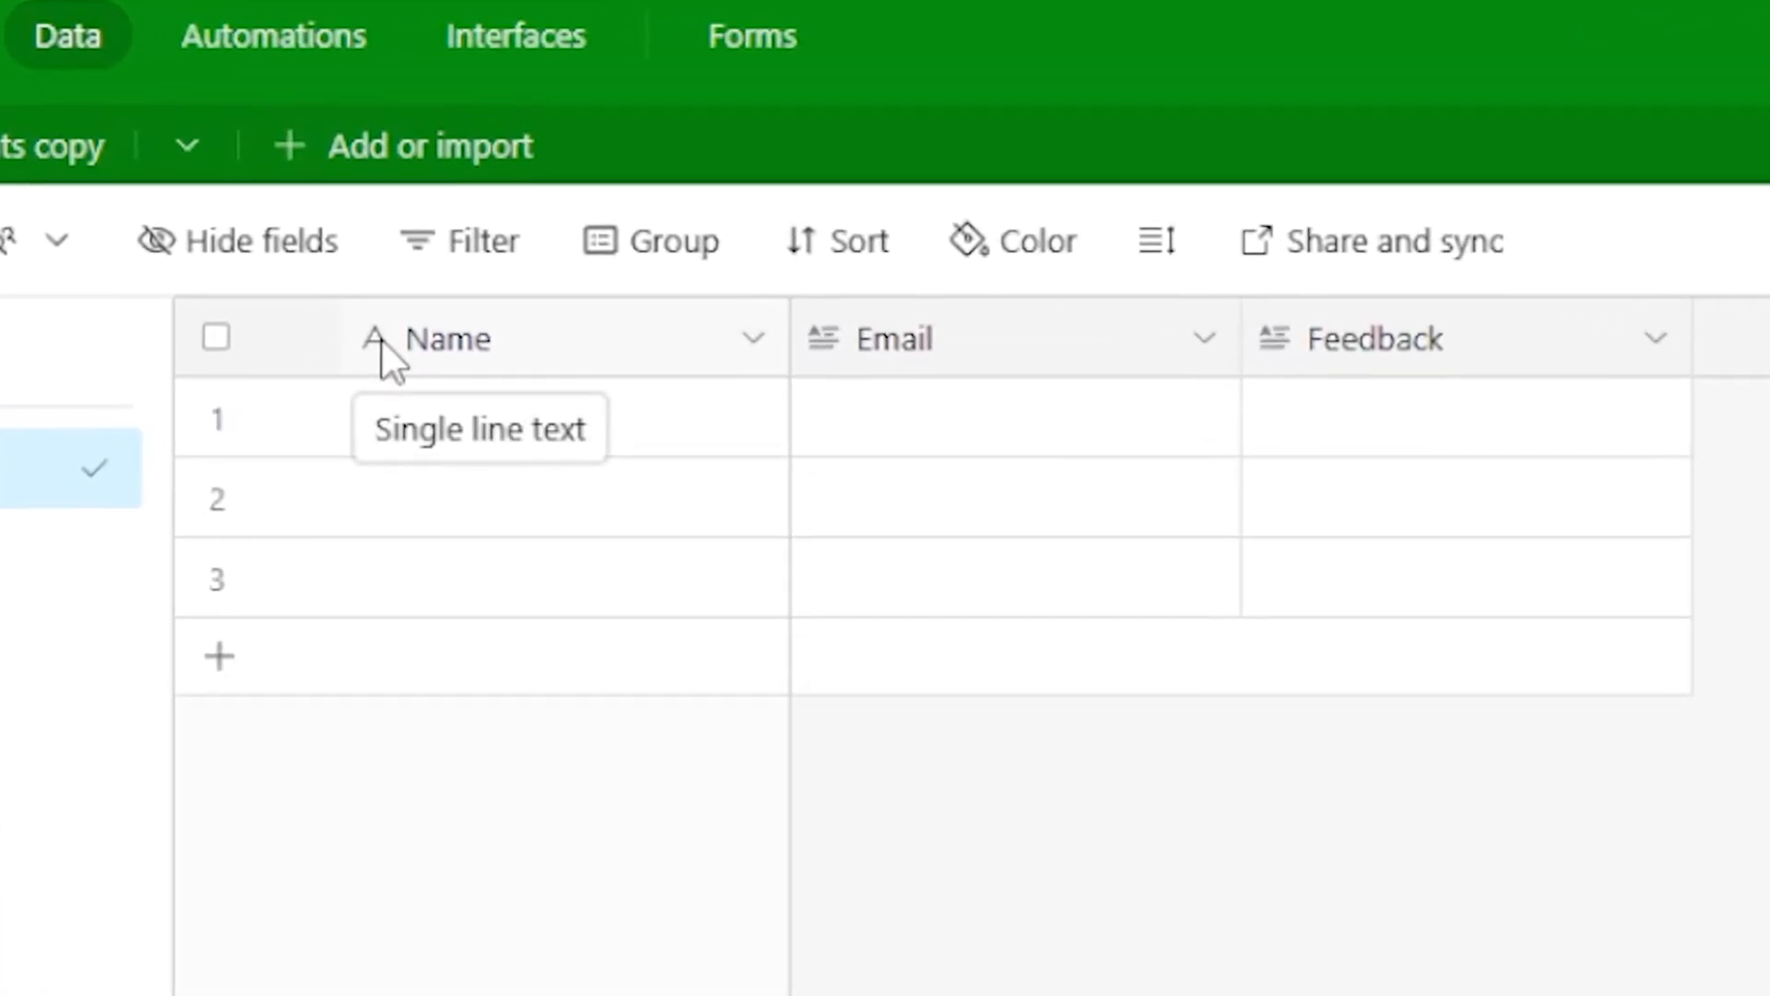
Keep the Name field in Compliments as Single line text.
{"action": "double_click", "coordinate": [384, 360]}
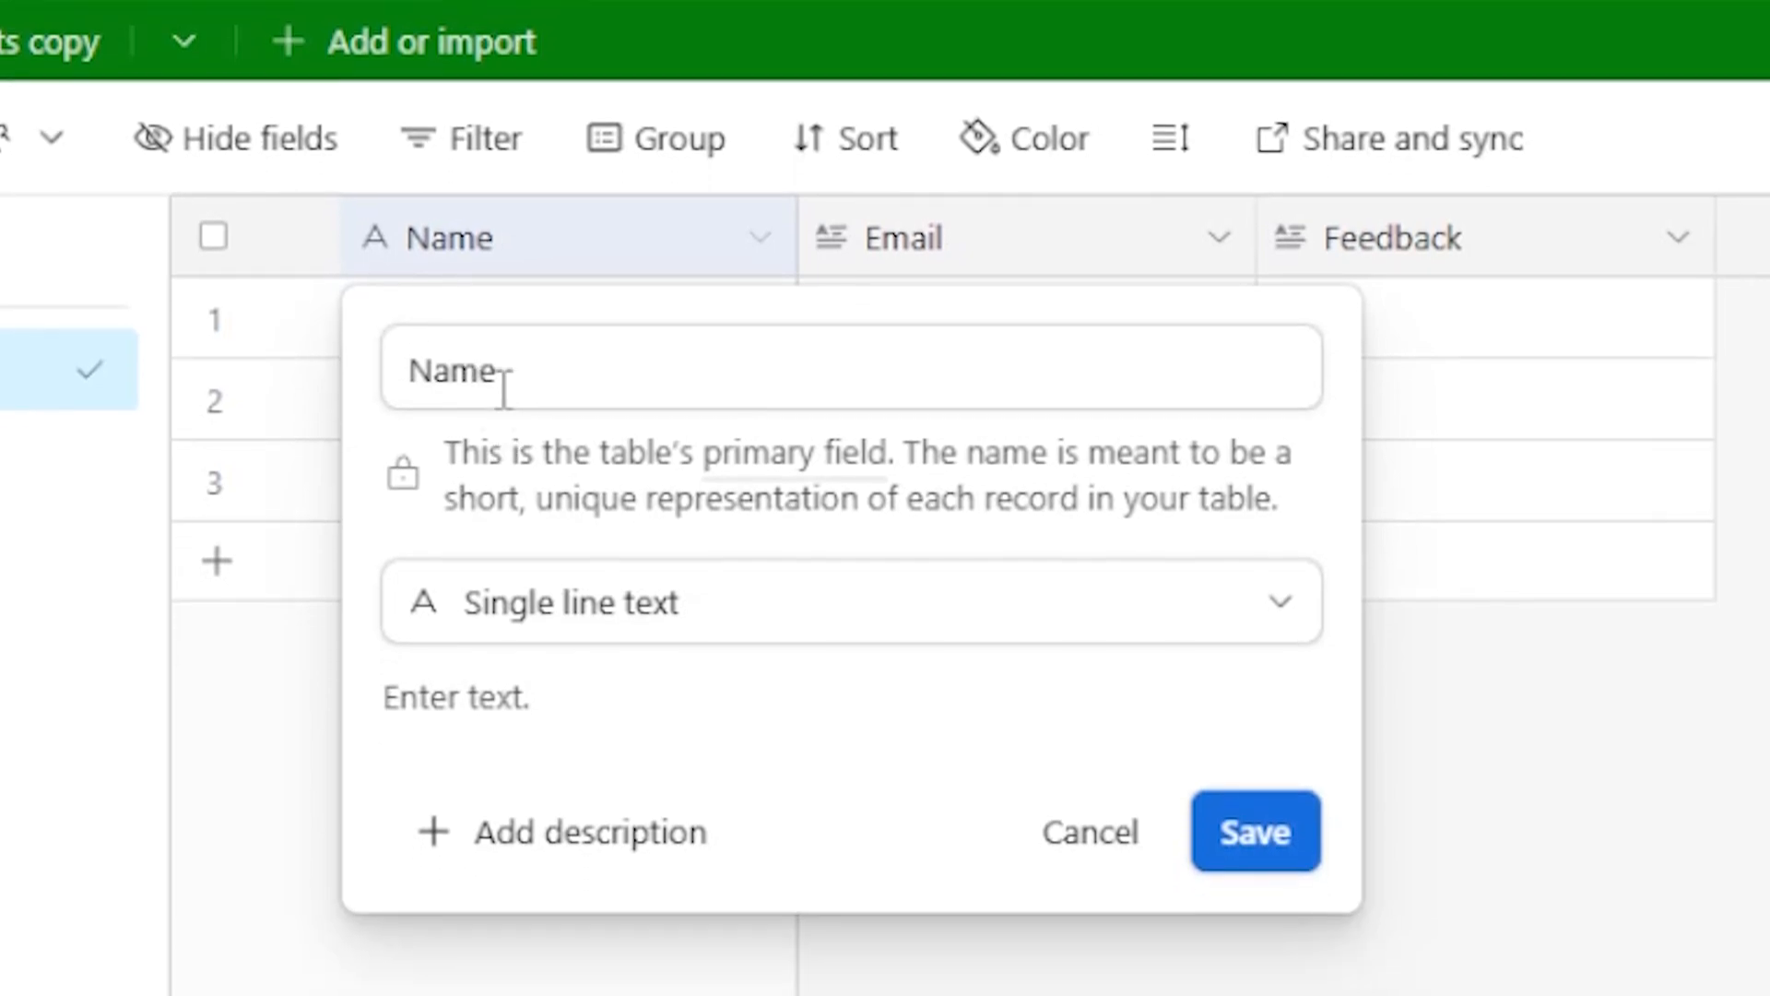
{"action": "left_click", "coordinate": [511, 382]}
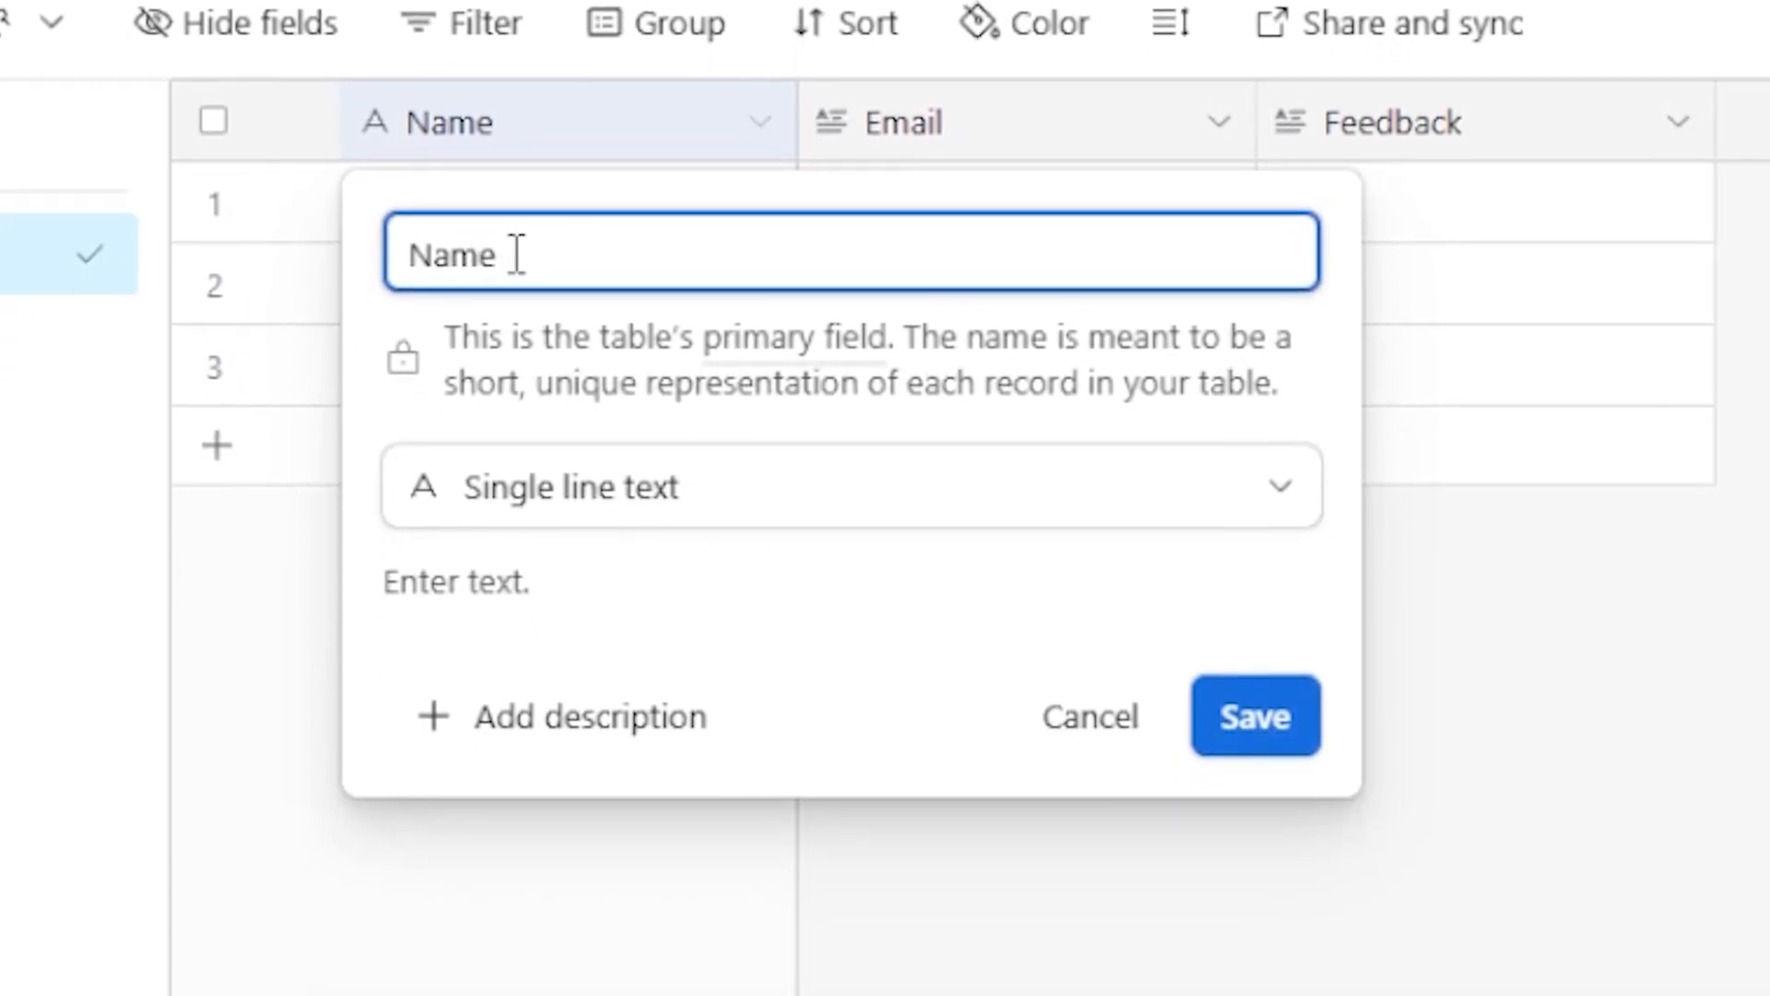
{"action": "left_click_drag", "start_coordinate": [526, 372], "coordinate": [362, 373]}
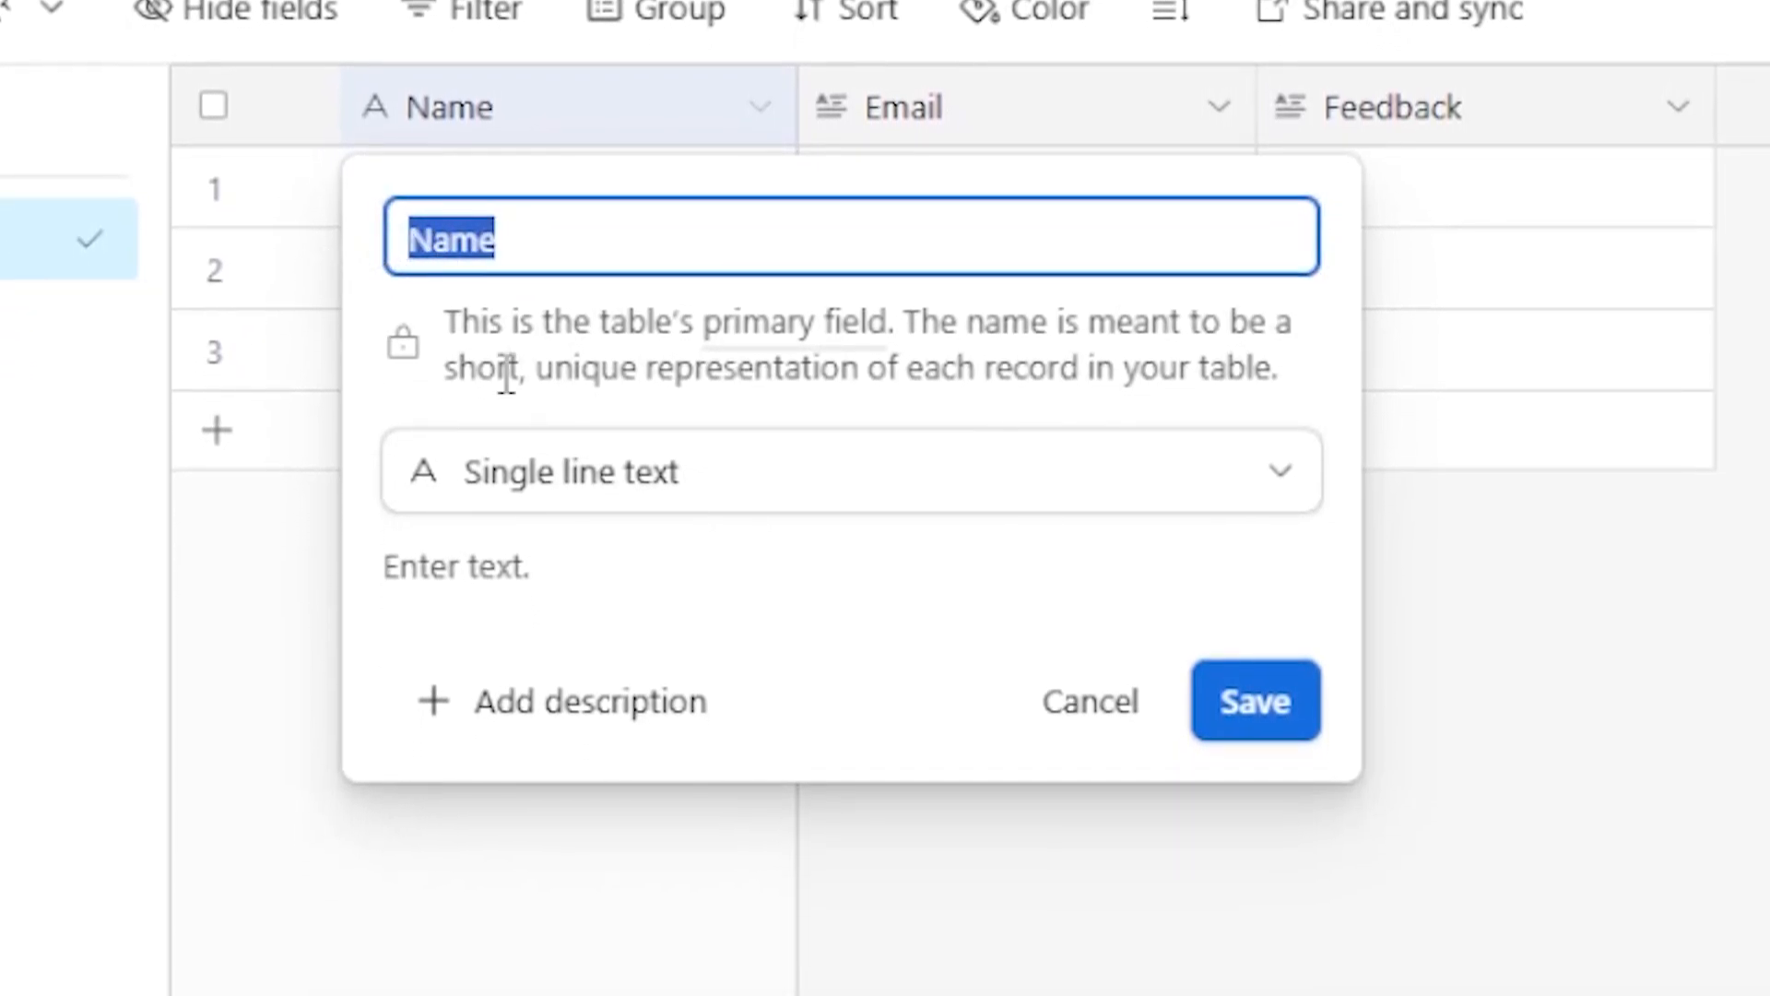
{"action": "left_click", "coordinate": [606, 489]}
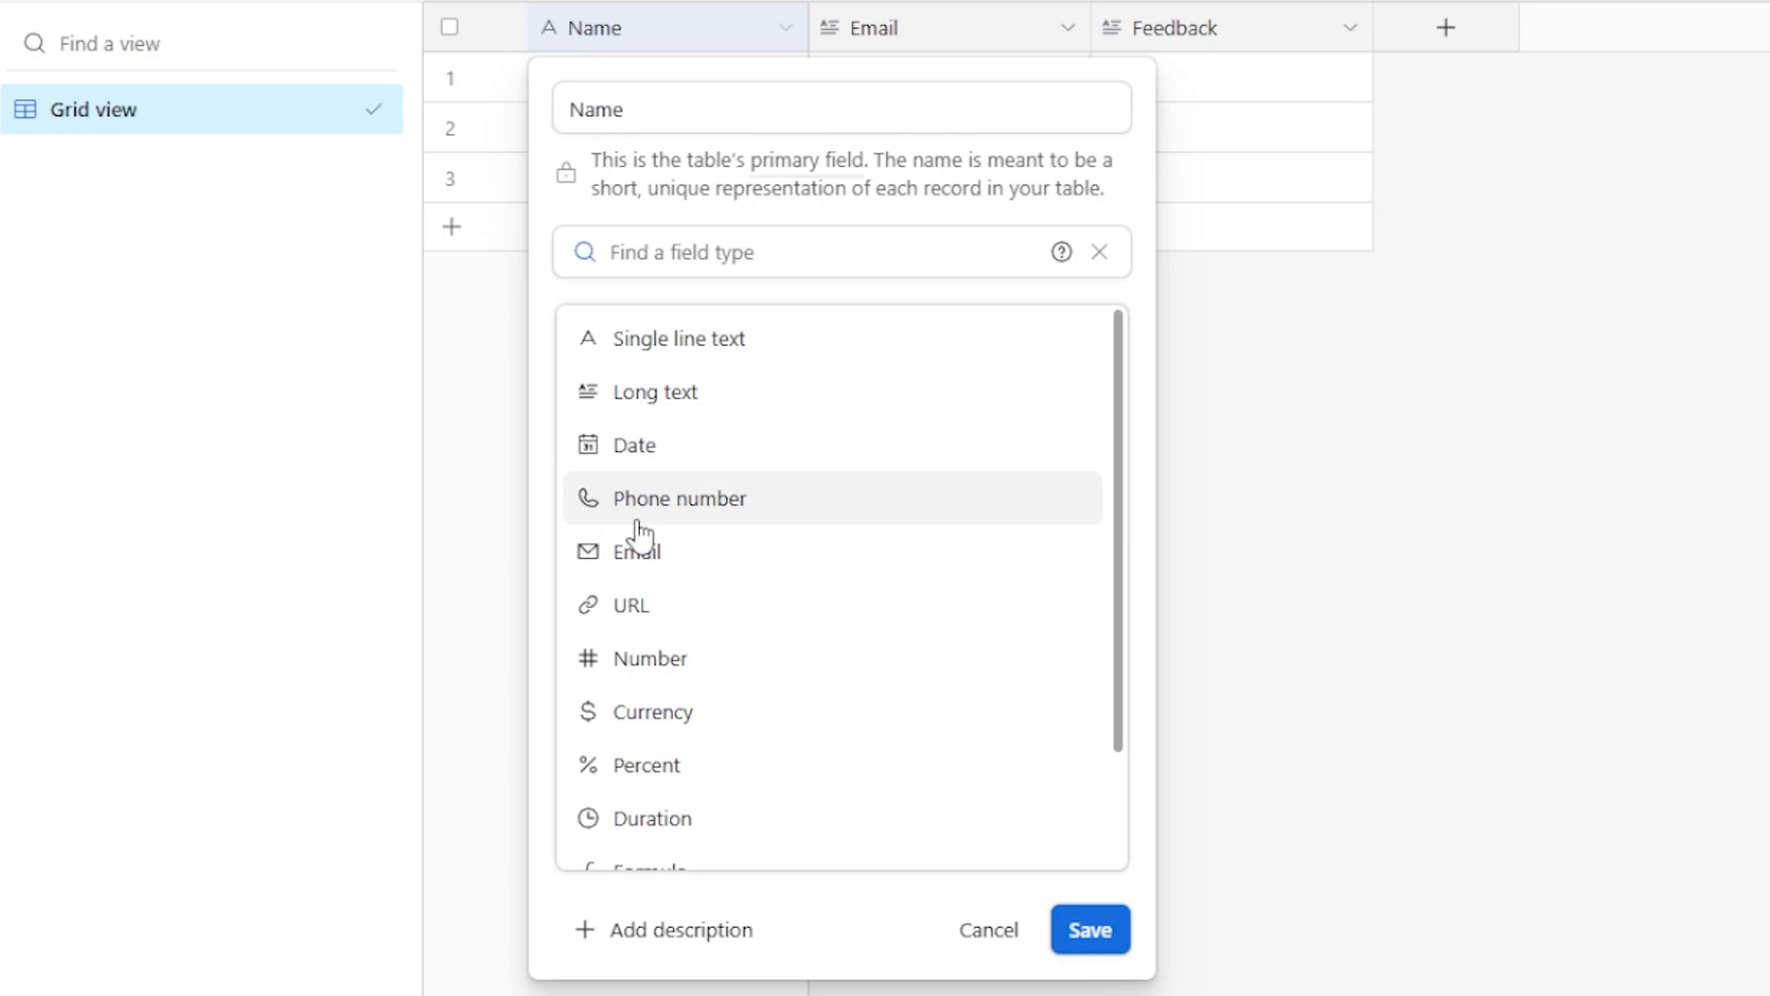
{"action": "left_click", "coordinate": [684, 345]}
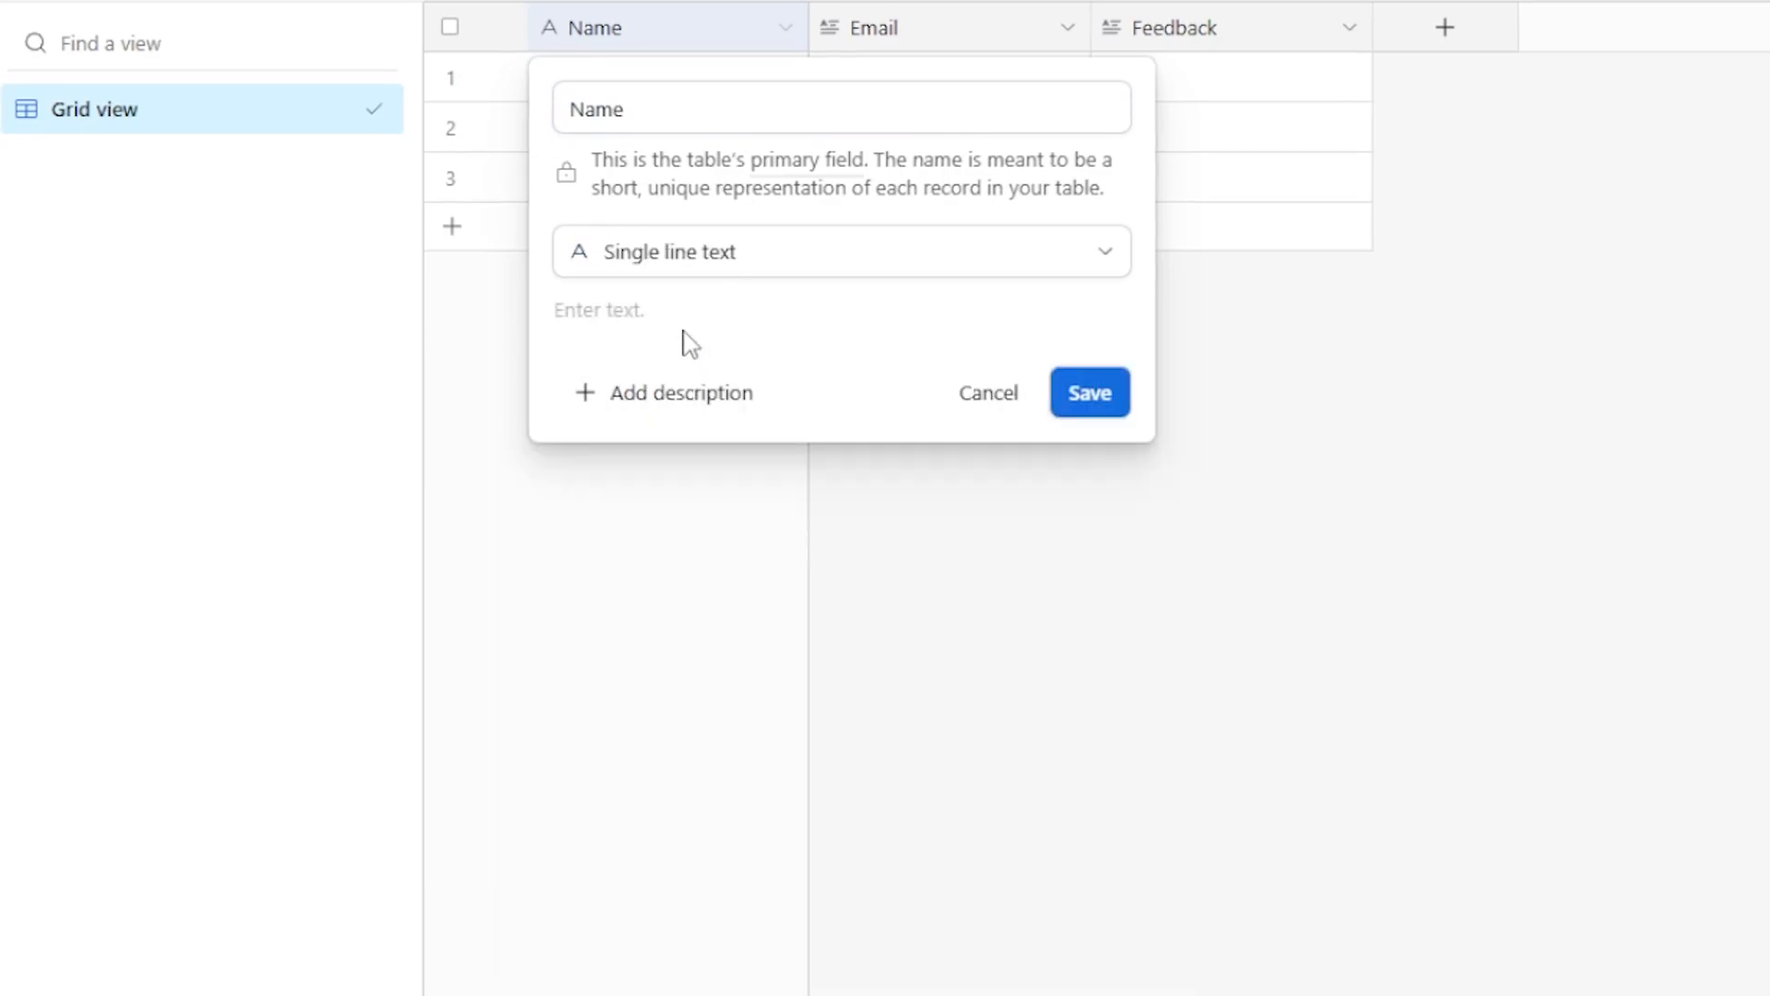
{"action": "left_click", "coordinate": [1092, 397]}
{"action": "left_click", "coordinate": [985, 33]}
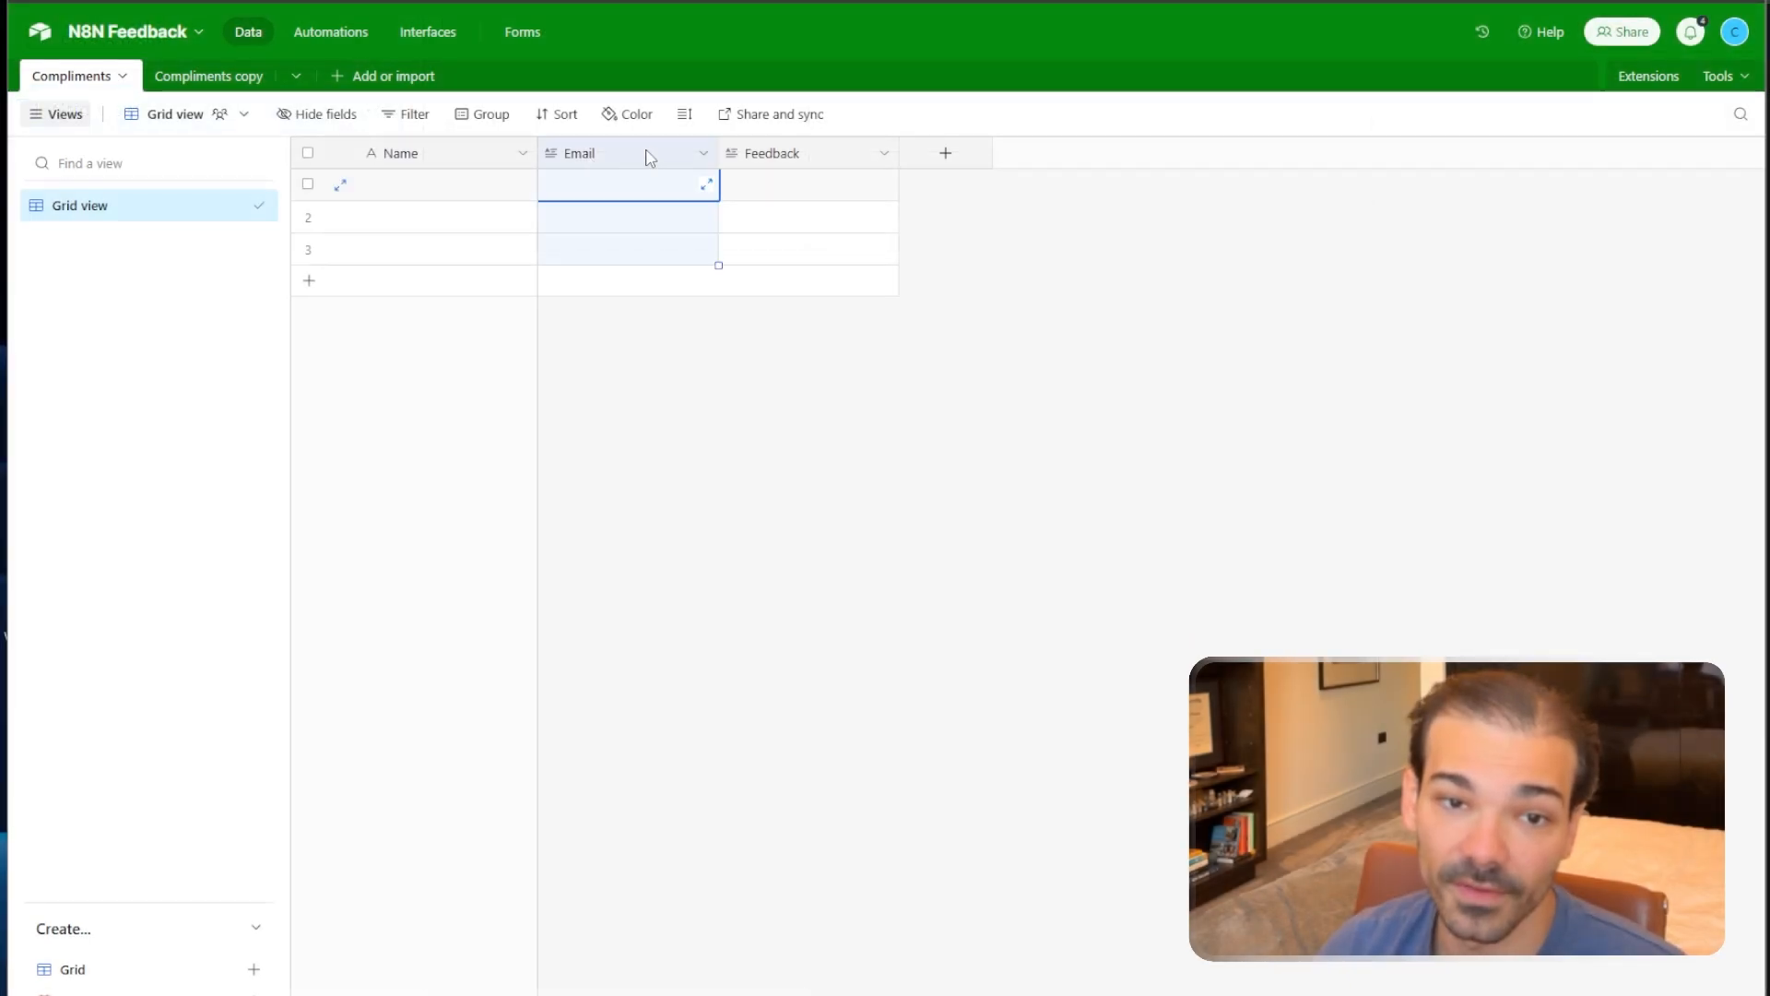
Set the Email and Feedback fields to Long text.
{"action": "left_click", "coordinate": [706, 159]}
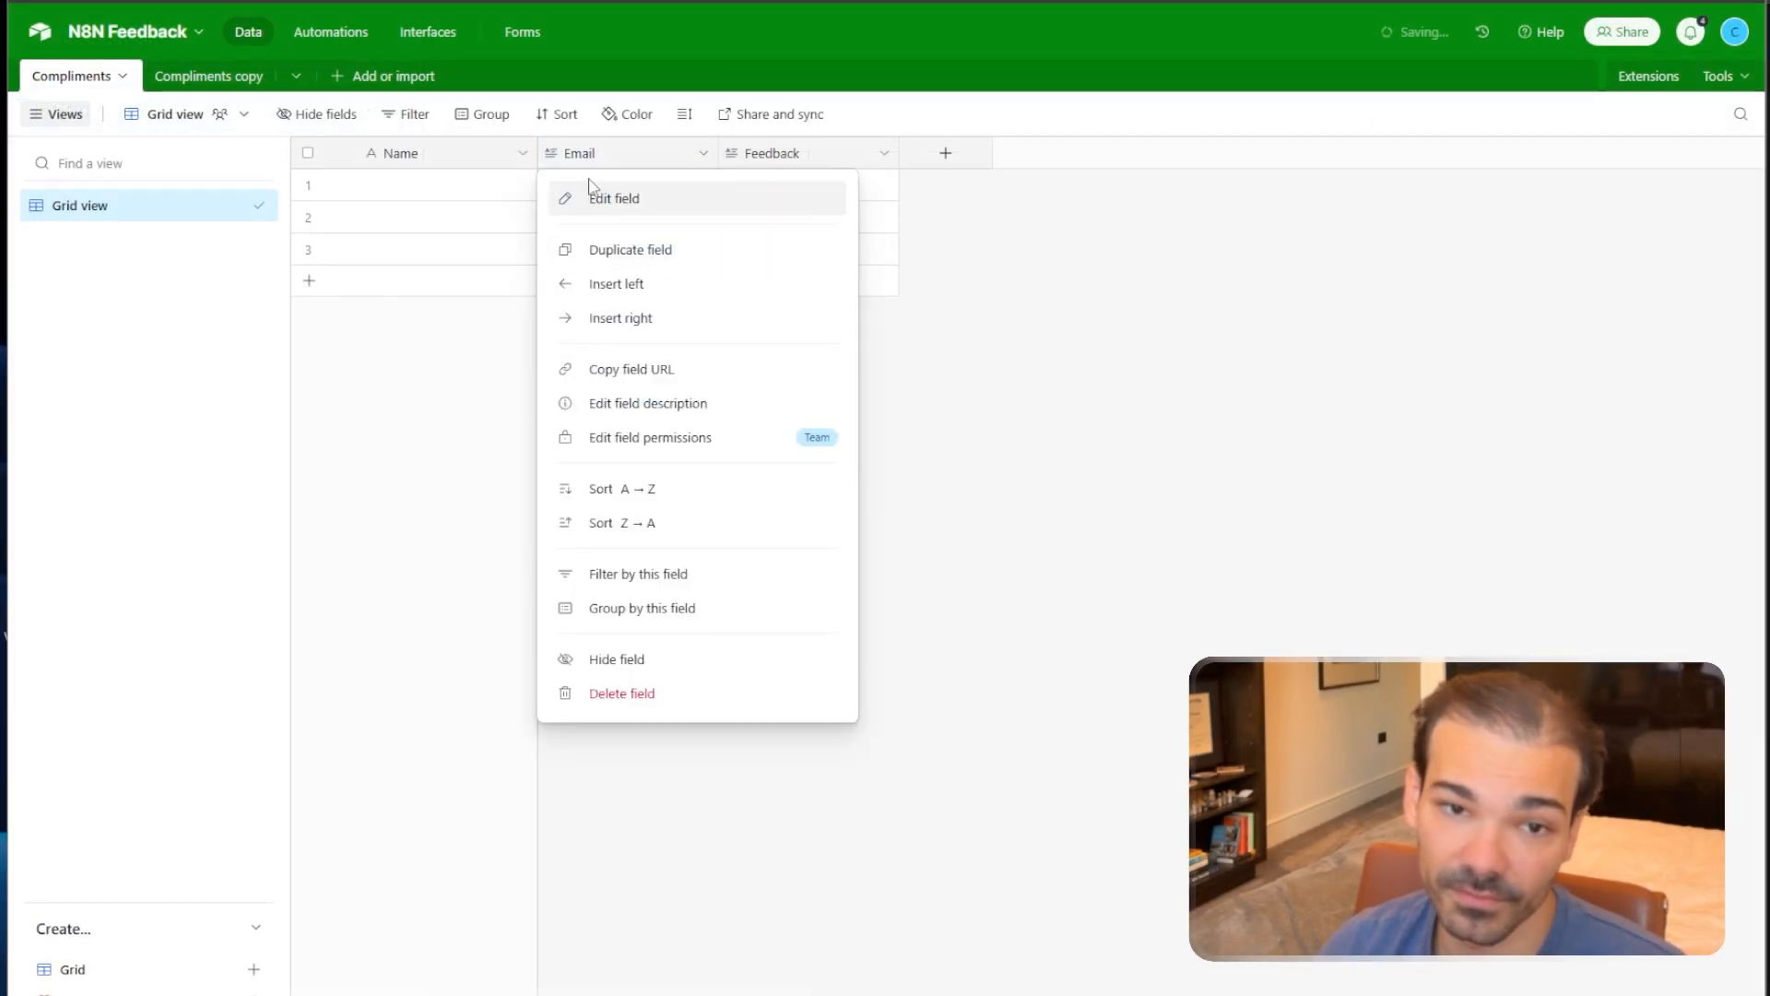
{"action": "left_click", "coordinate": [603, 203]}
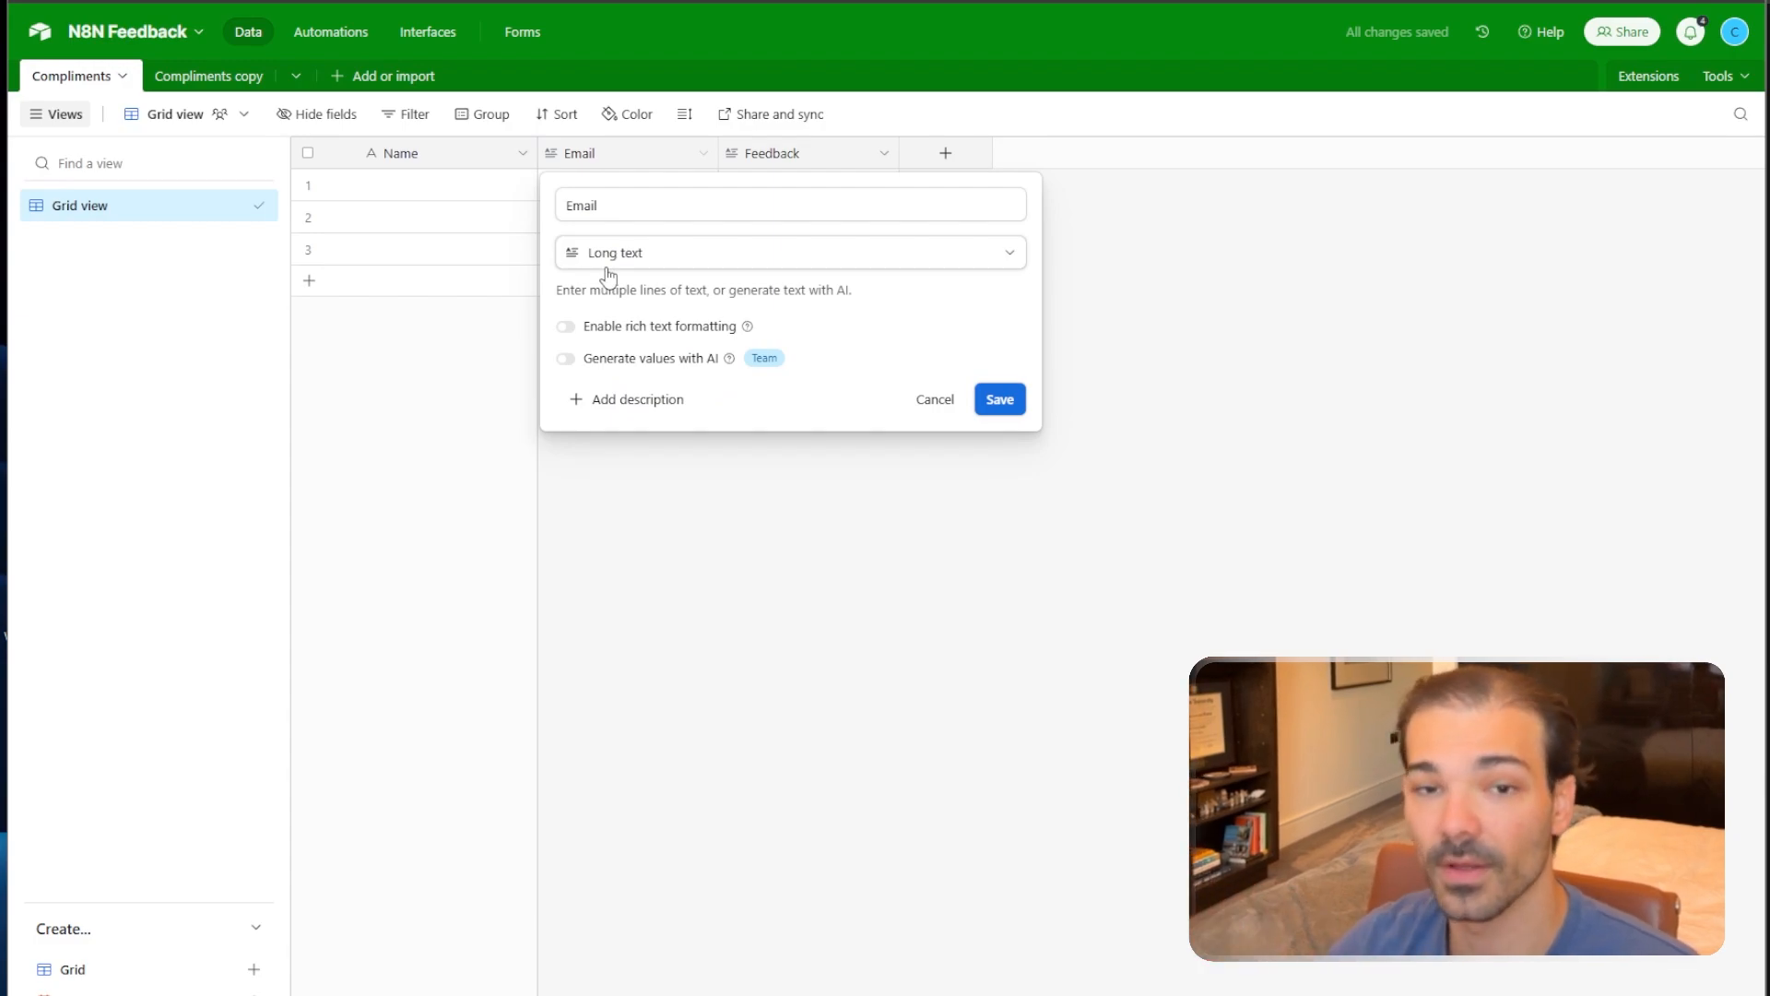
{"action": "left_click", "coordinate": [1001, 406]}
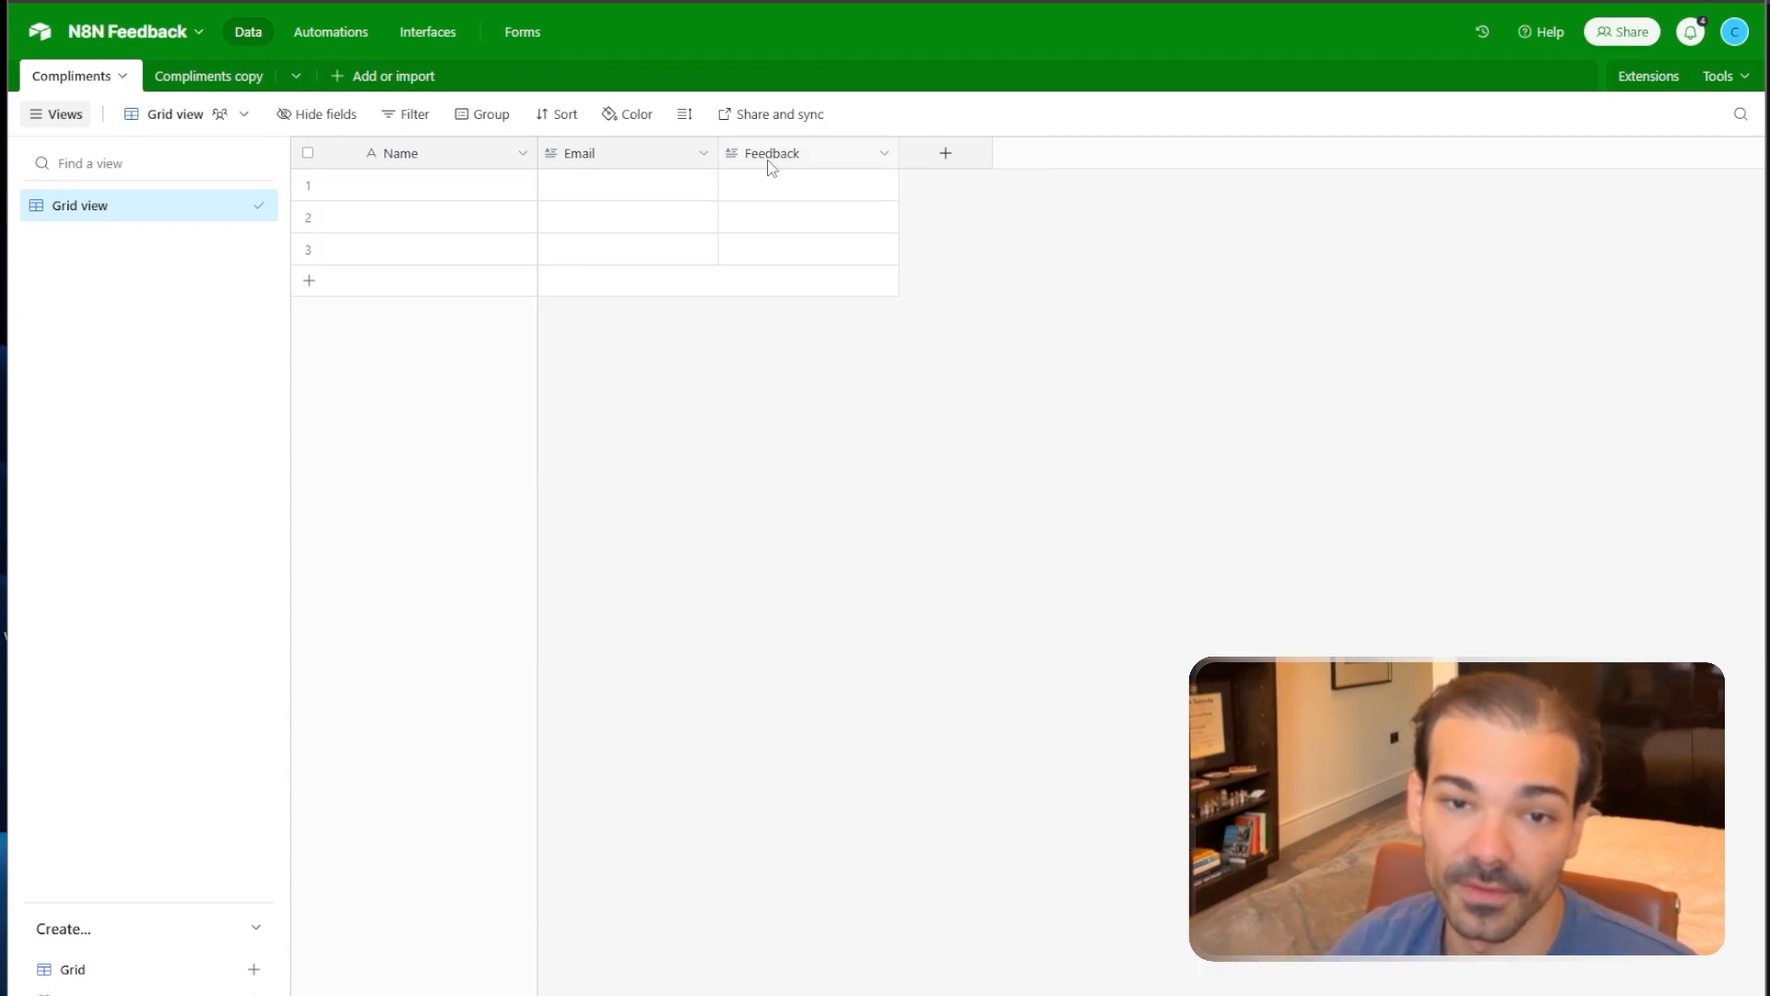
{"action": "left_click", "coordinate": [795, 161]}
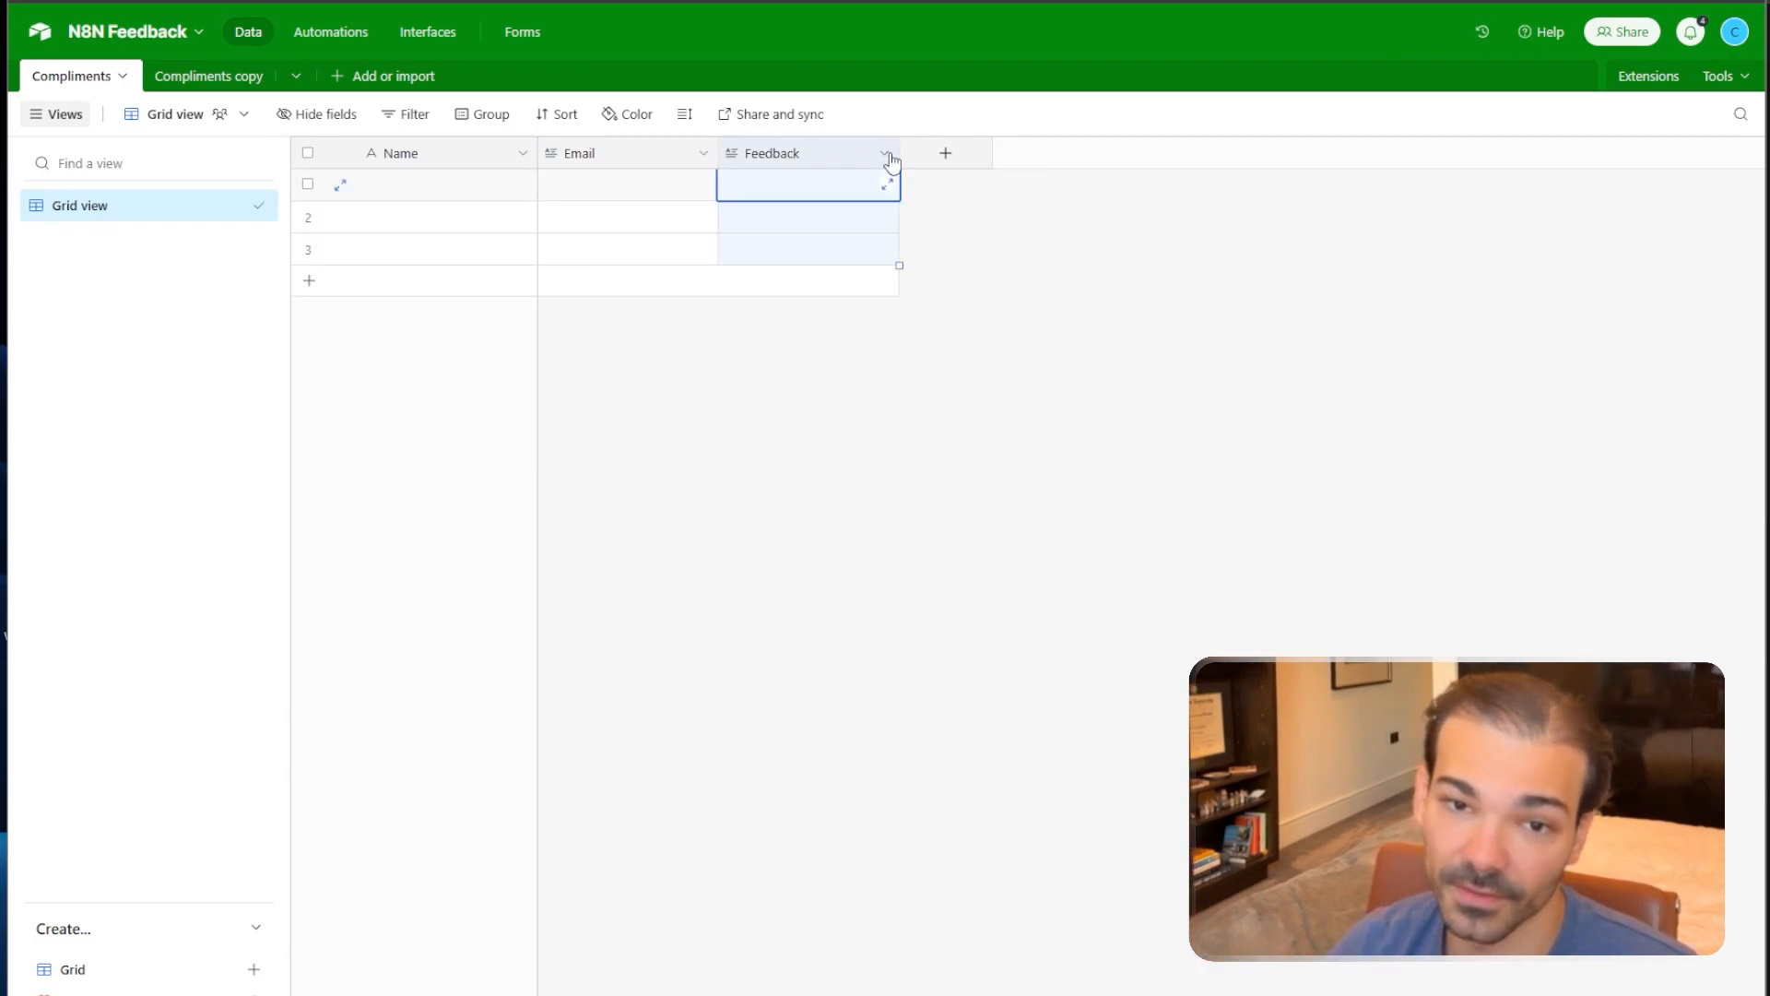
{"action": "left_click", "coordinate": [885, 154]}
{"action": "left_click", "coordinate": [866, 199]}
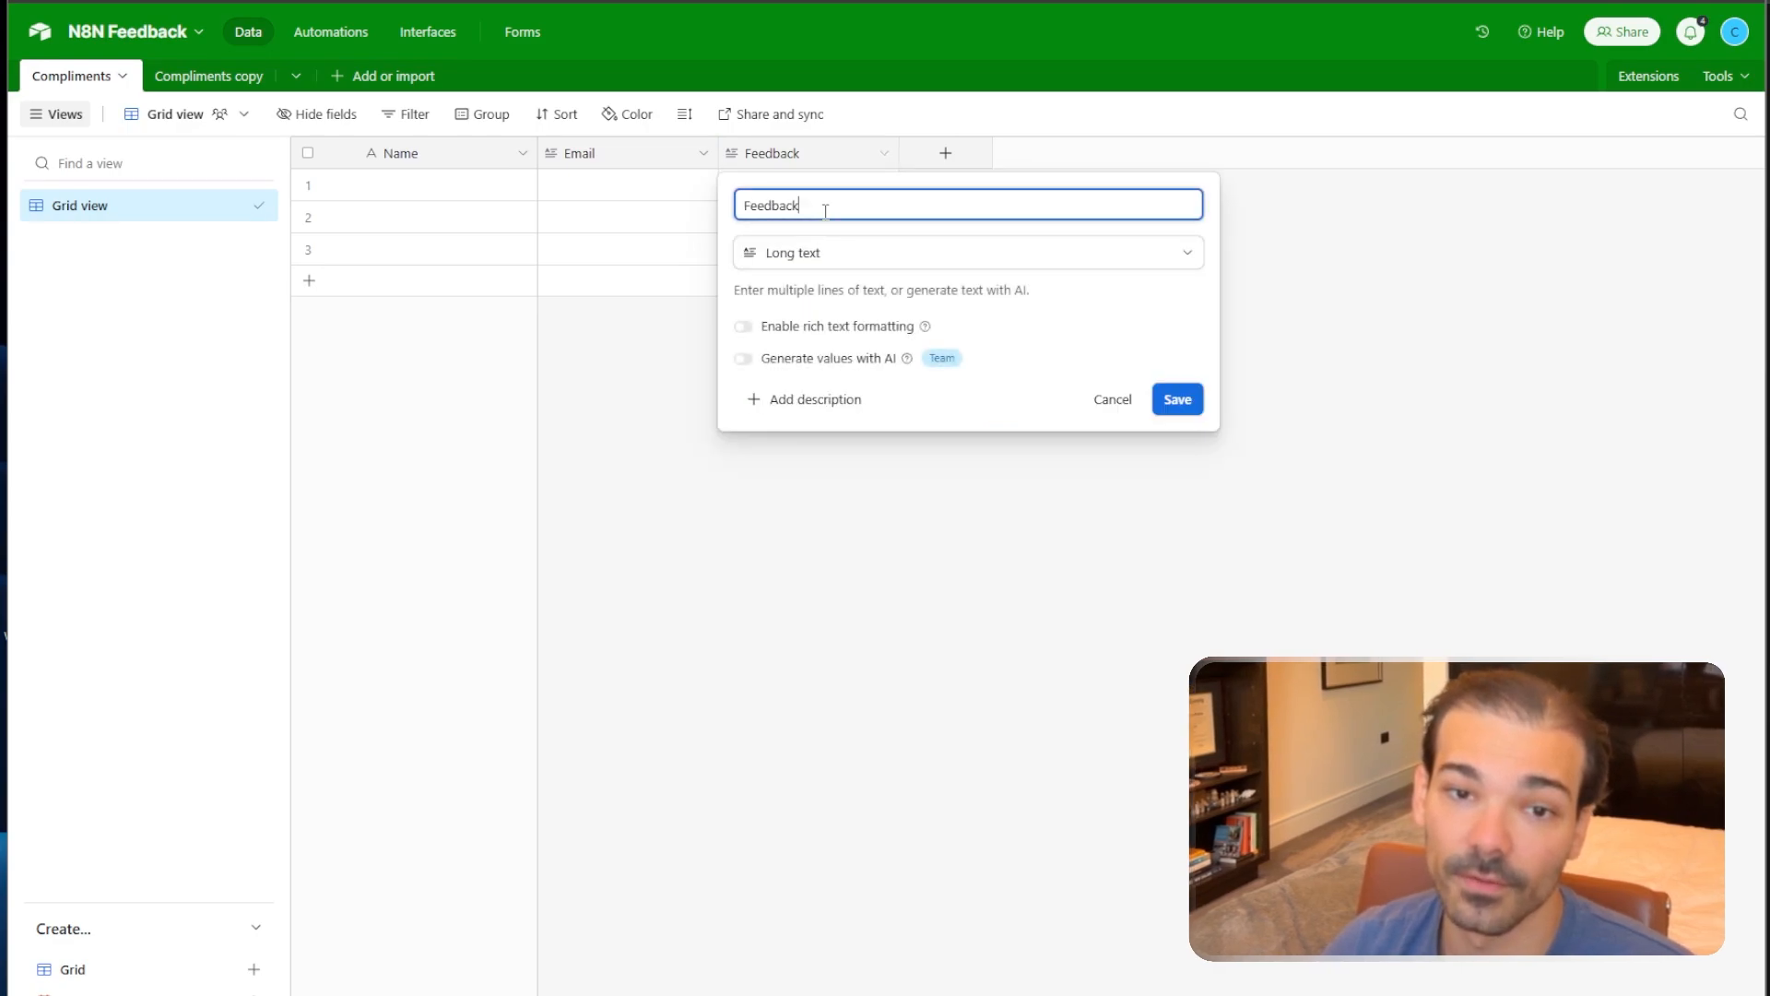
{"action": "left_click", "coordinate": [834, 253]}
{"action": "left_click", "coordinate": [830, 376]}
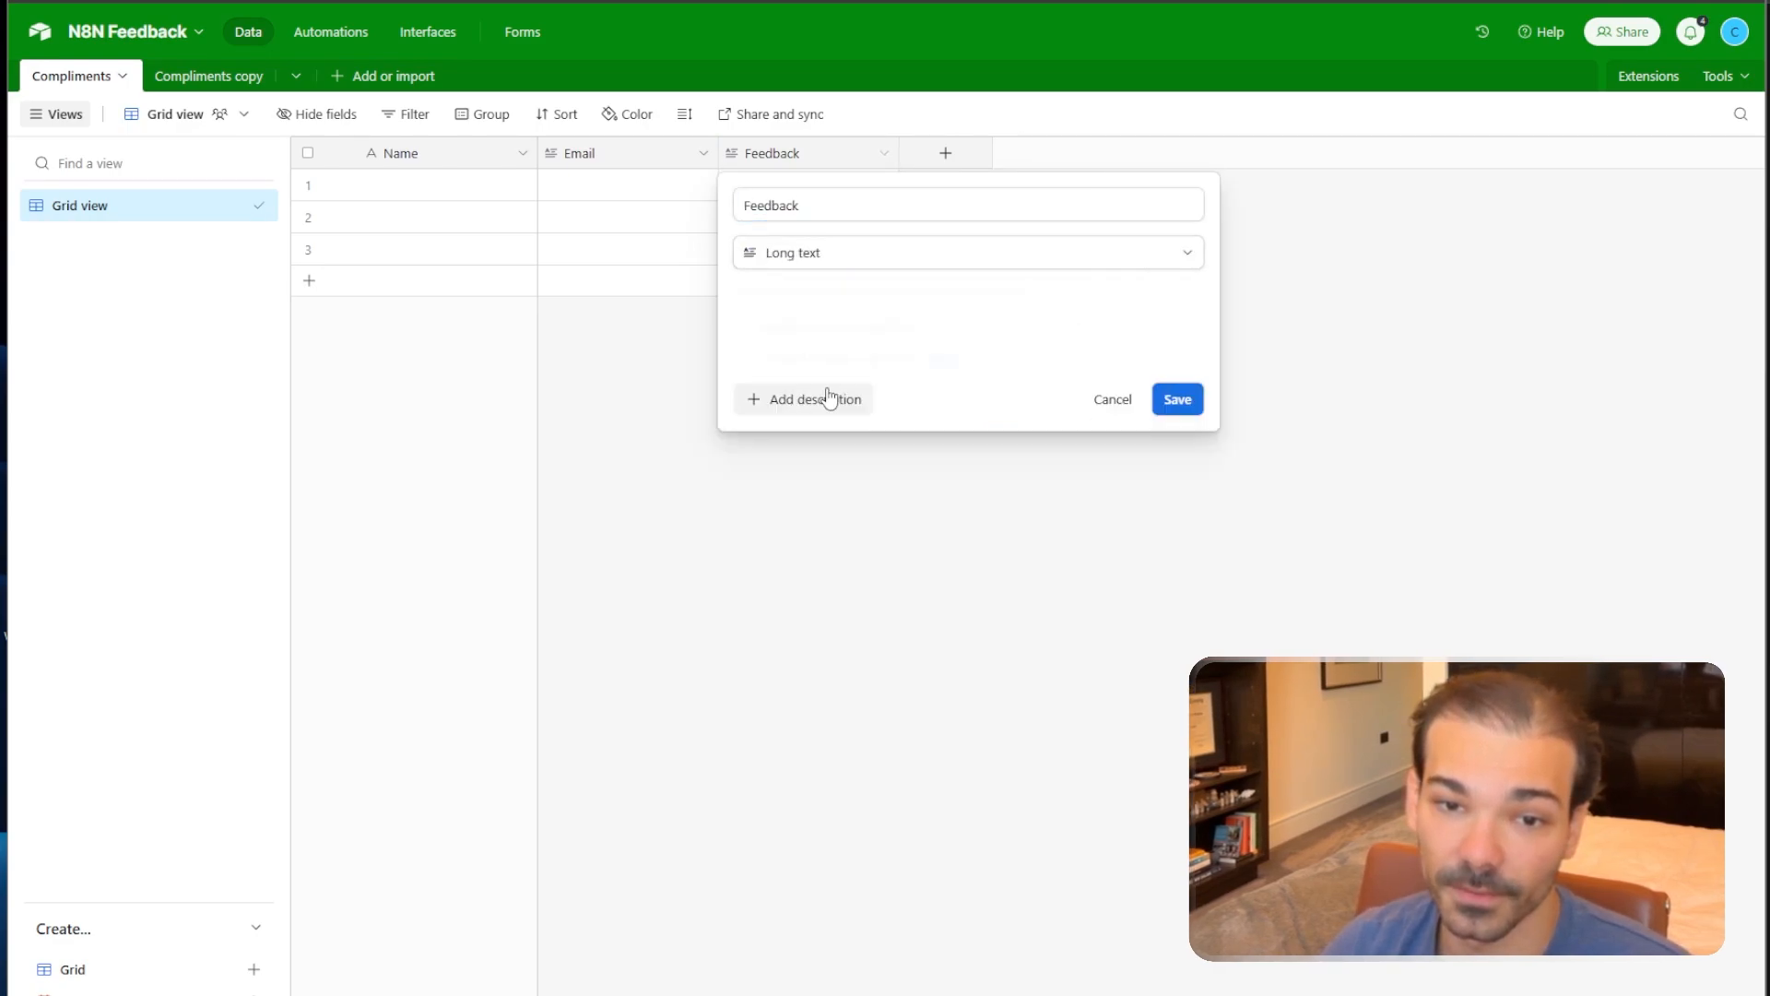
{"action": "left_click", "coordinate": [1177, 398]}
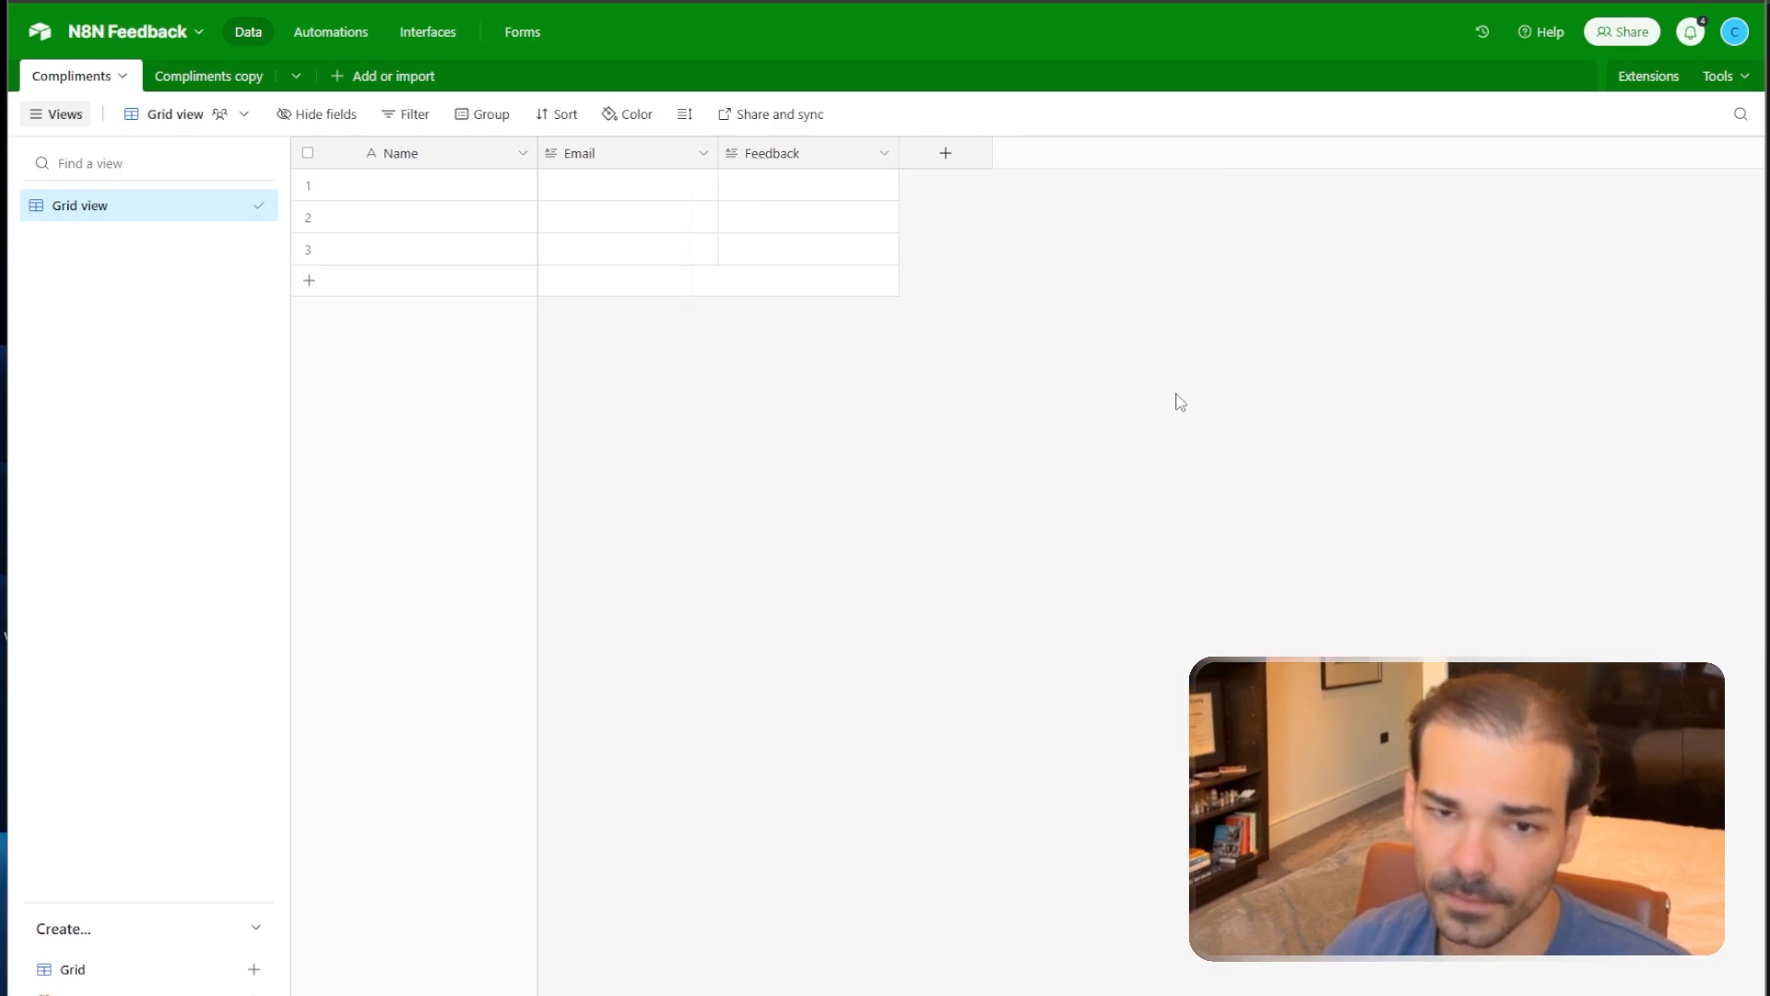
Rename the Compliments copy table to 'Feature Request'.
{"action": "left_click", "coordinate": [199, 81]}
{"action": "left_click", "coordinate": [175, 78]}
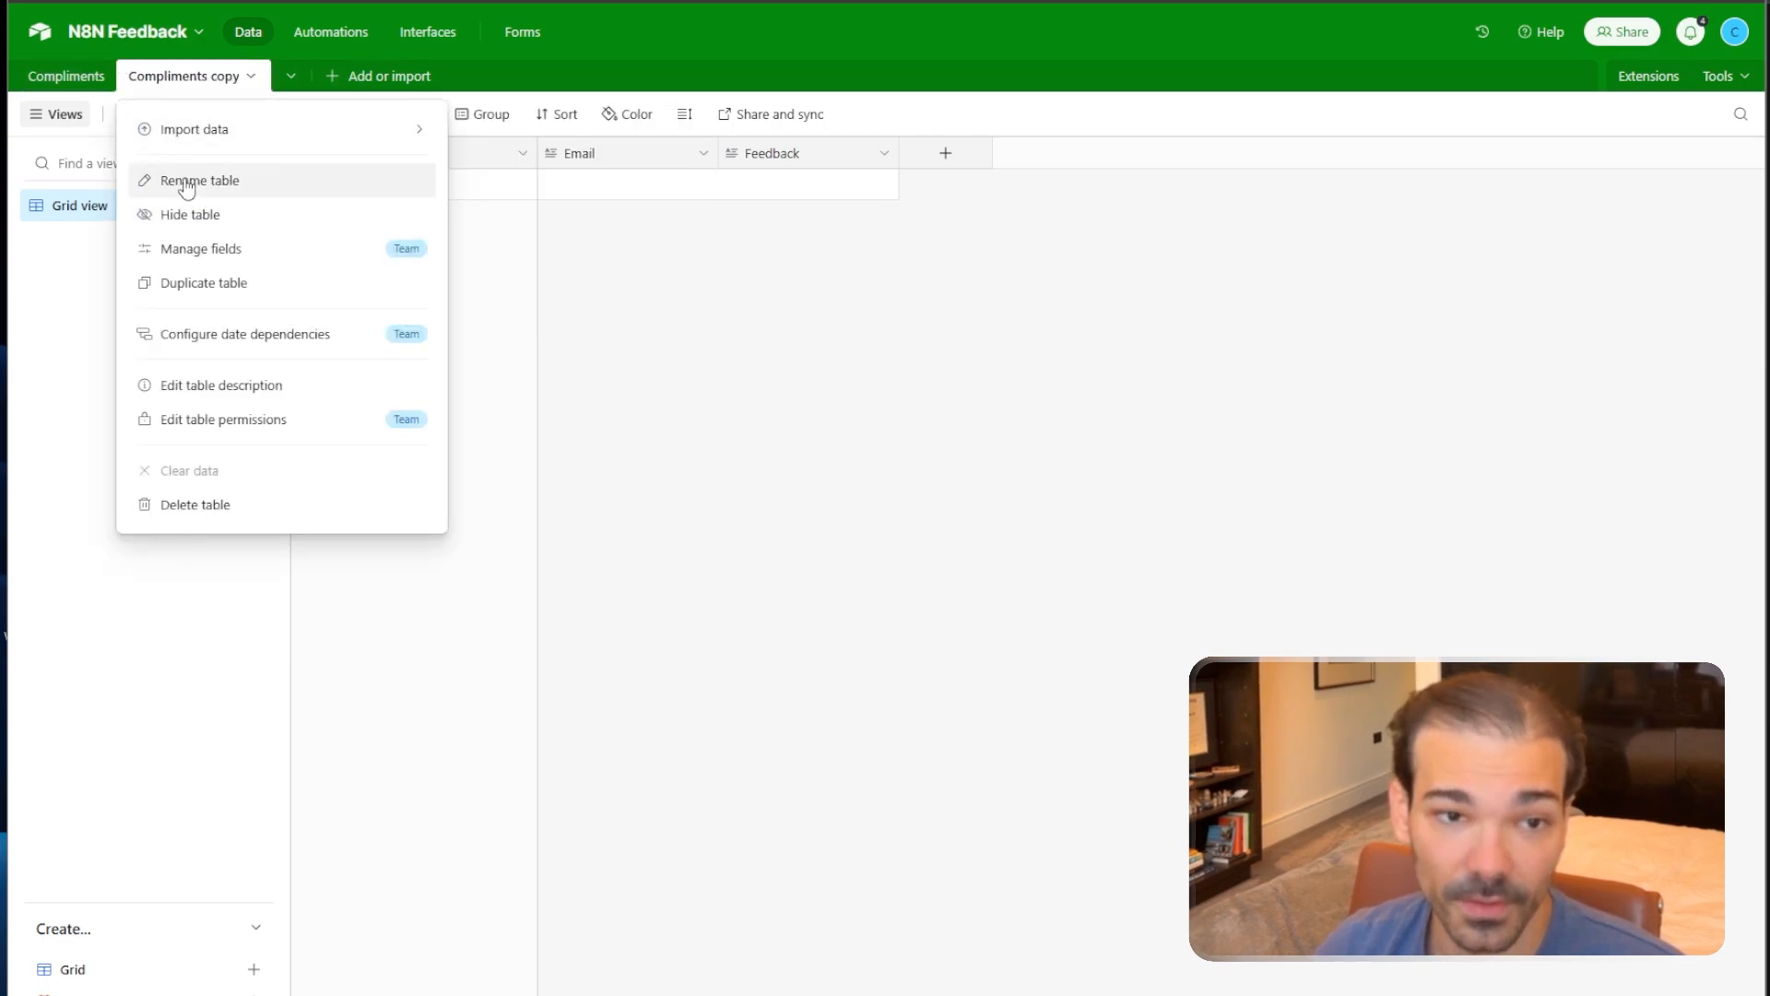
{"action": "left_click", "coordinate": [187, 185]}
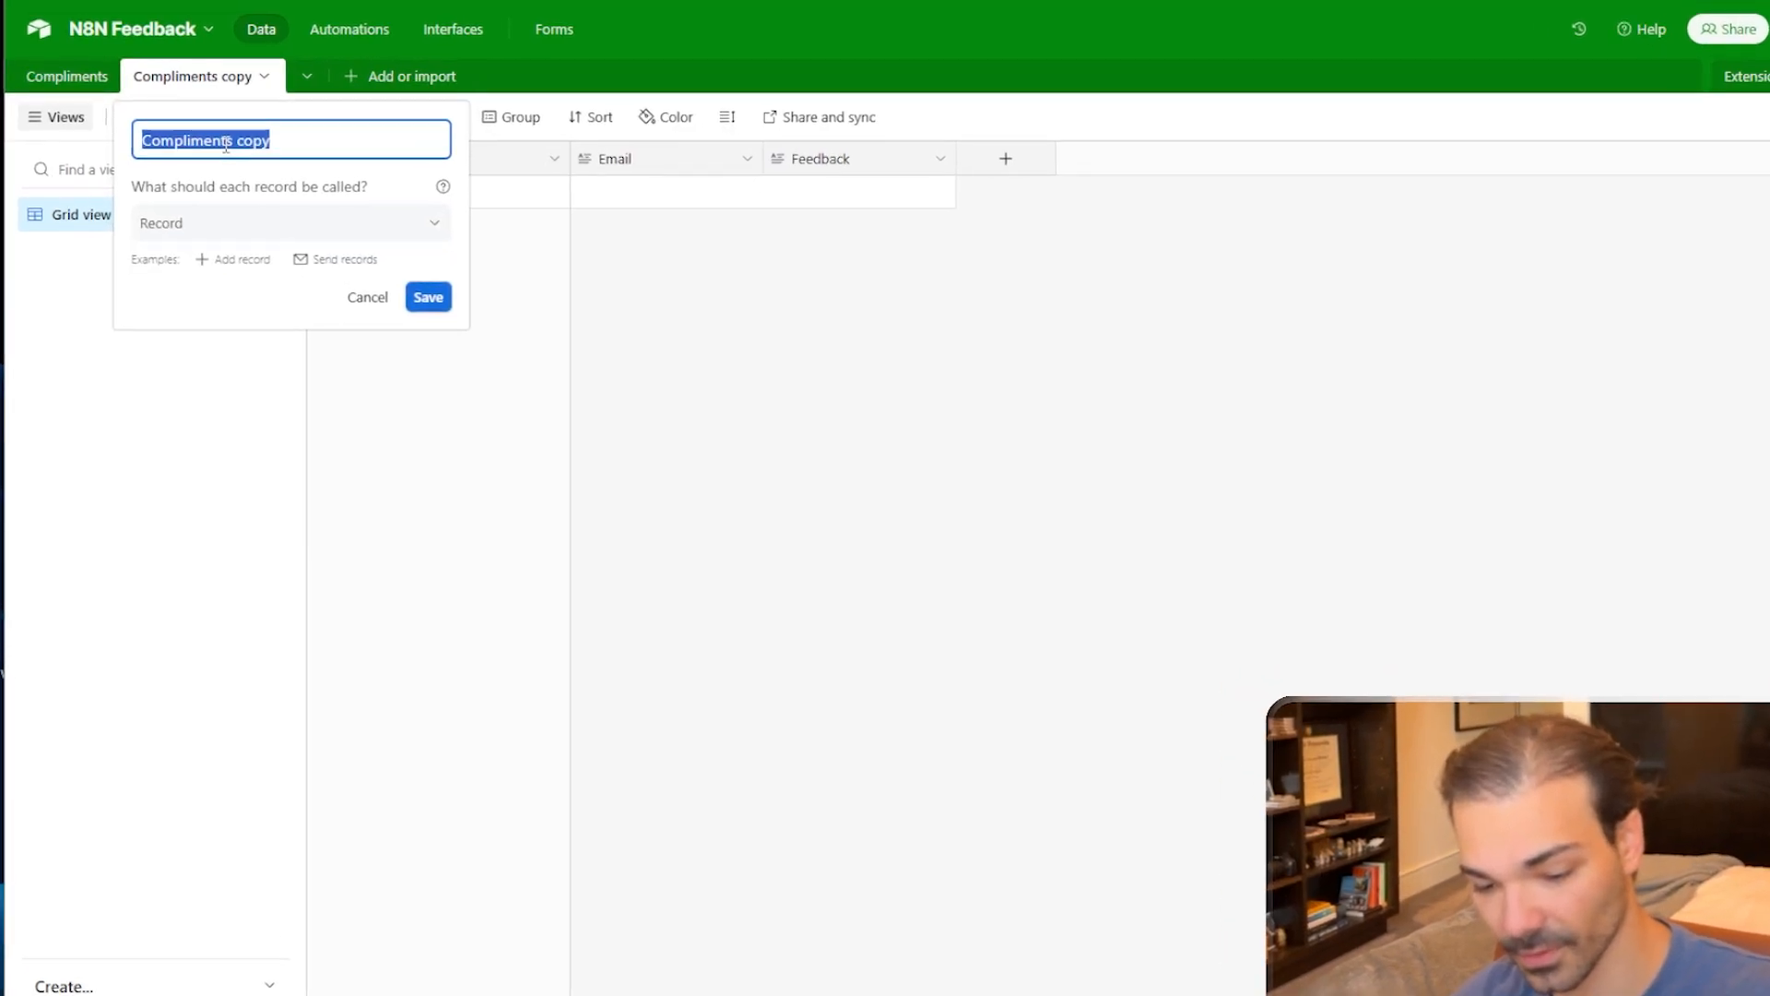
{"action": "type", "text": "Feature Requ"}
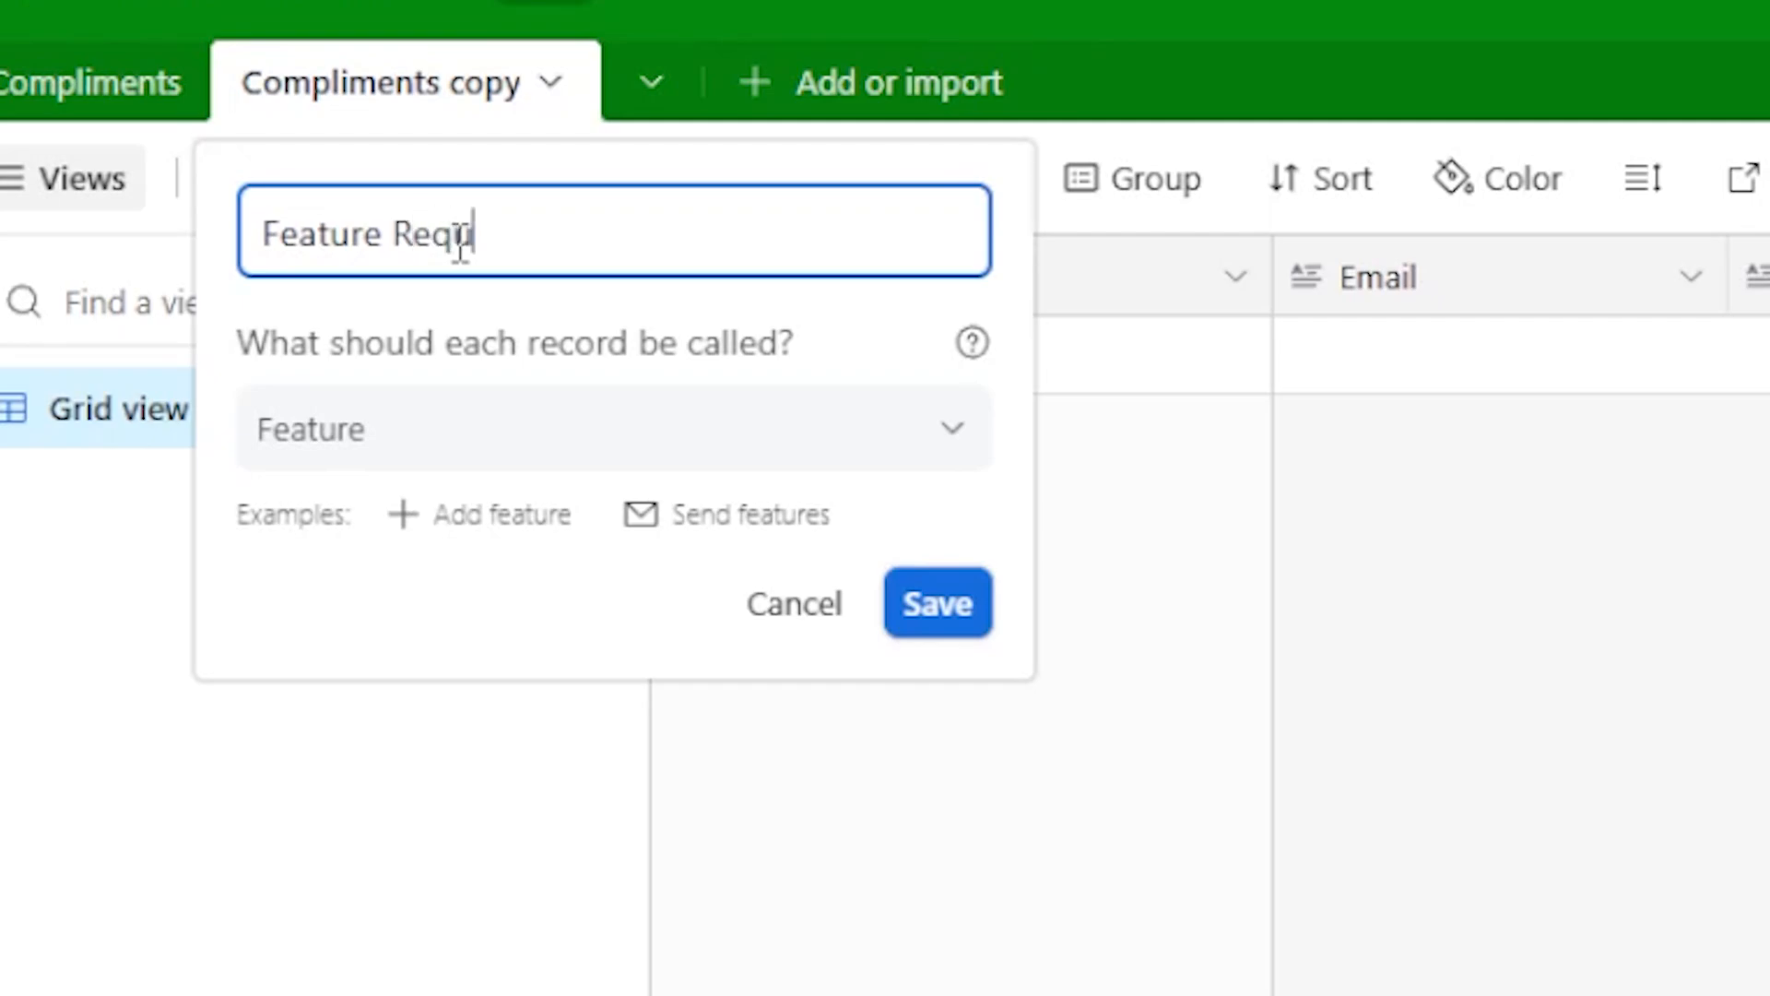
{"action": "type", "text": "west"}
{"action": "left_click", "coordinate": [938, 603]}
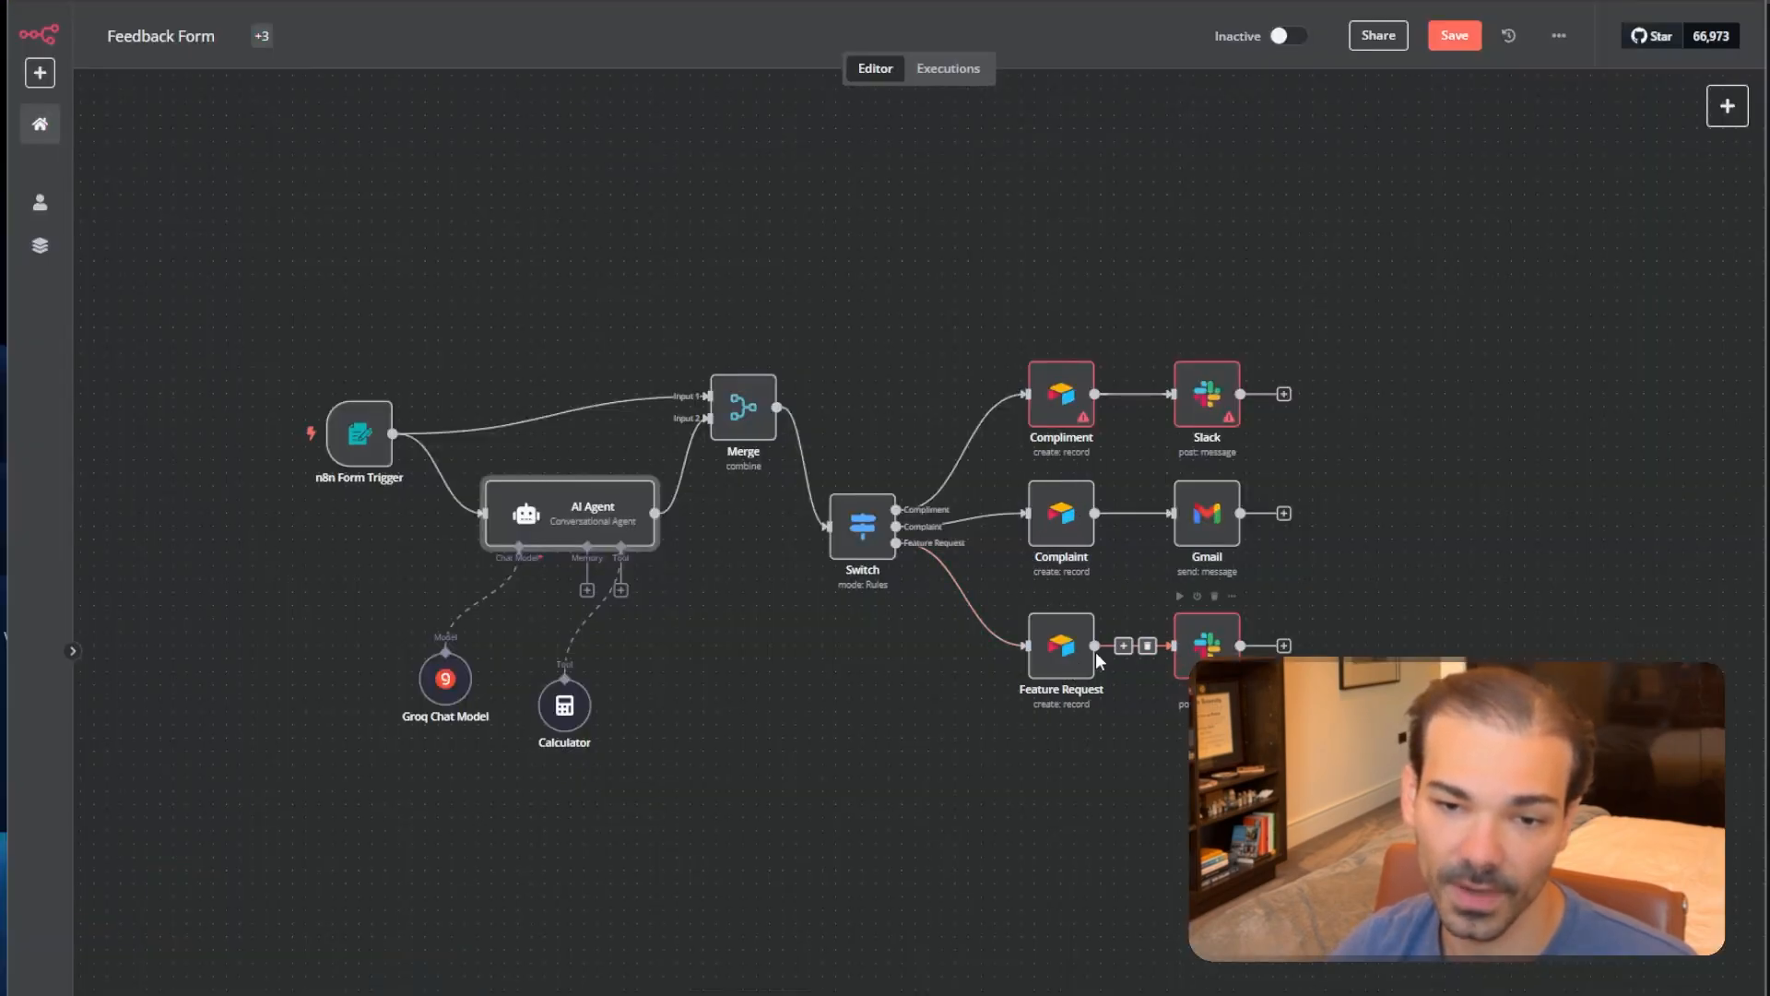
In Feature Request, rename the Feedback field to 'Response'.
{"action": "double_click", "coordinate": [1063, 660]}
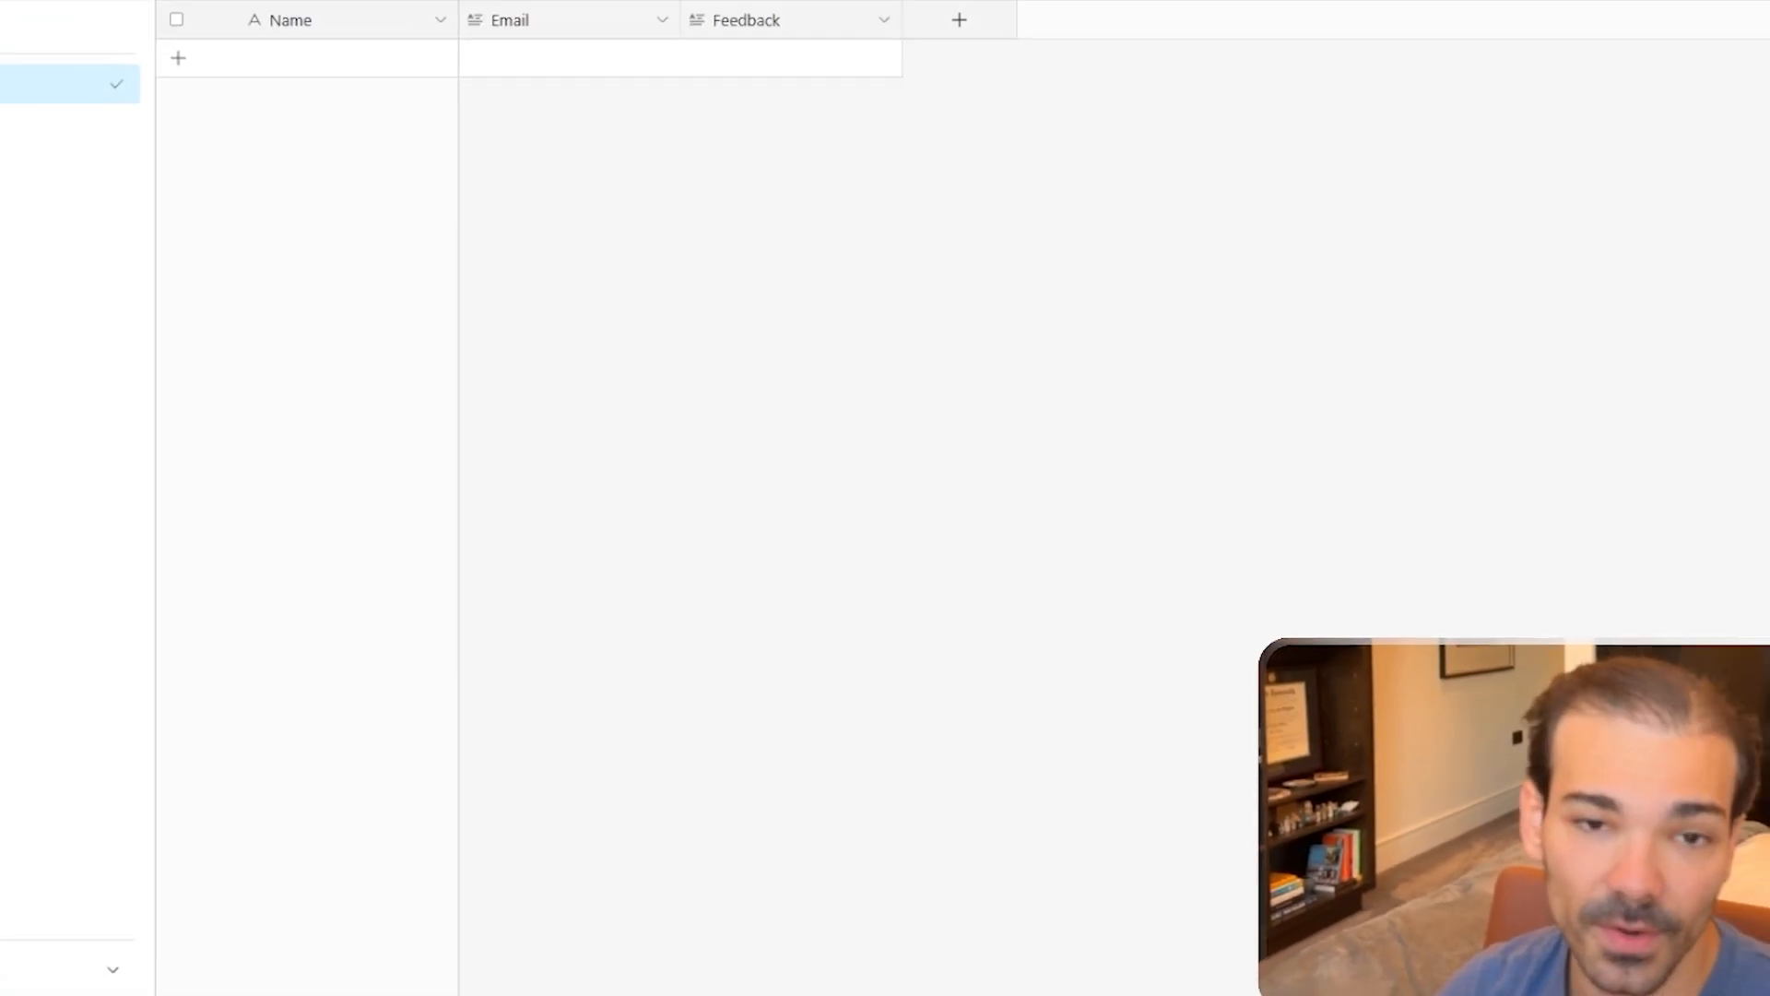
{"action": "double_click", "coordinate": [772, 131]}
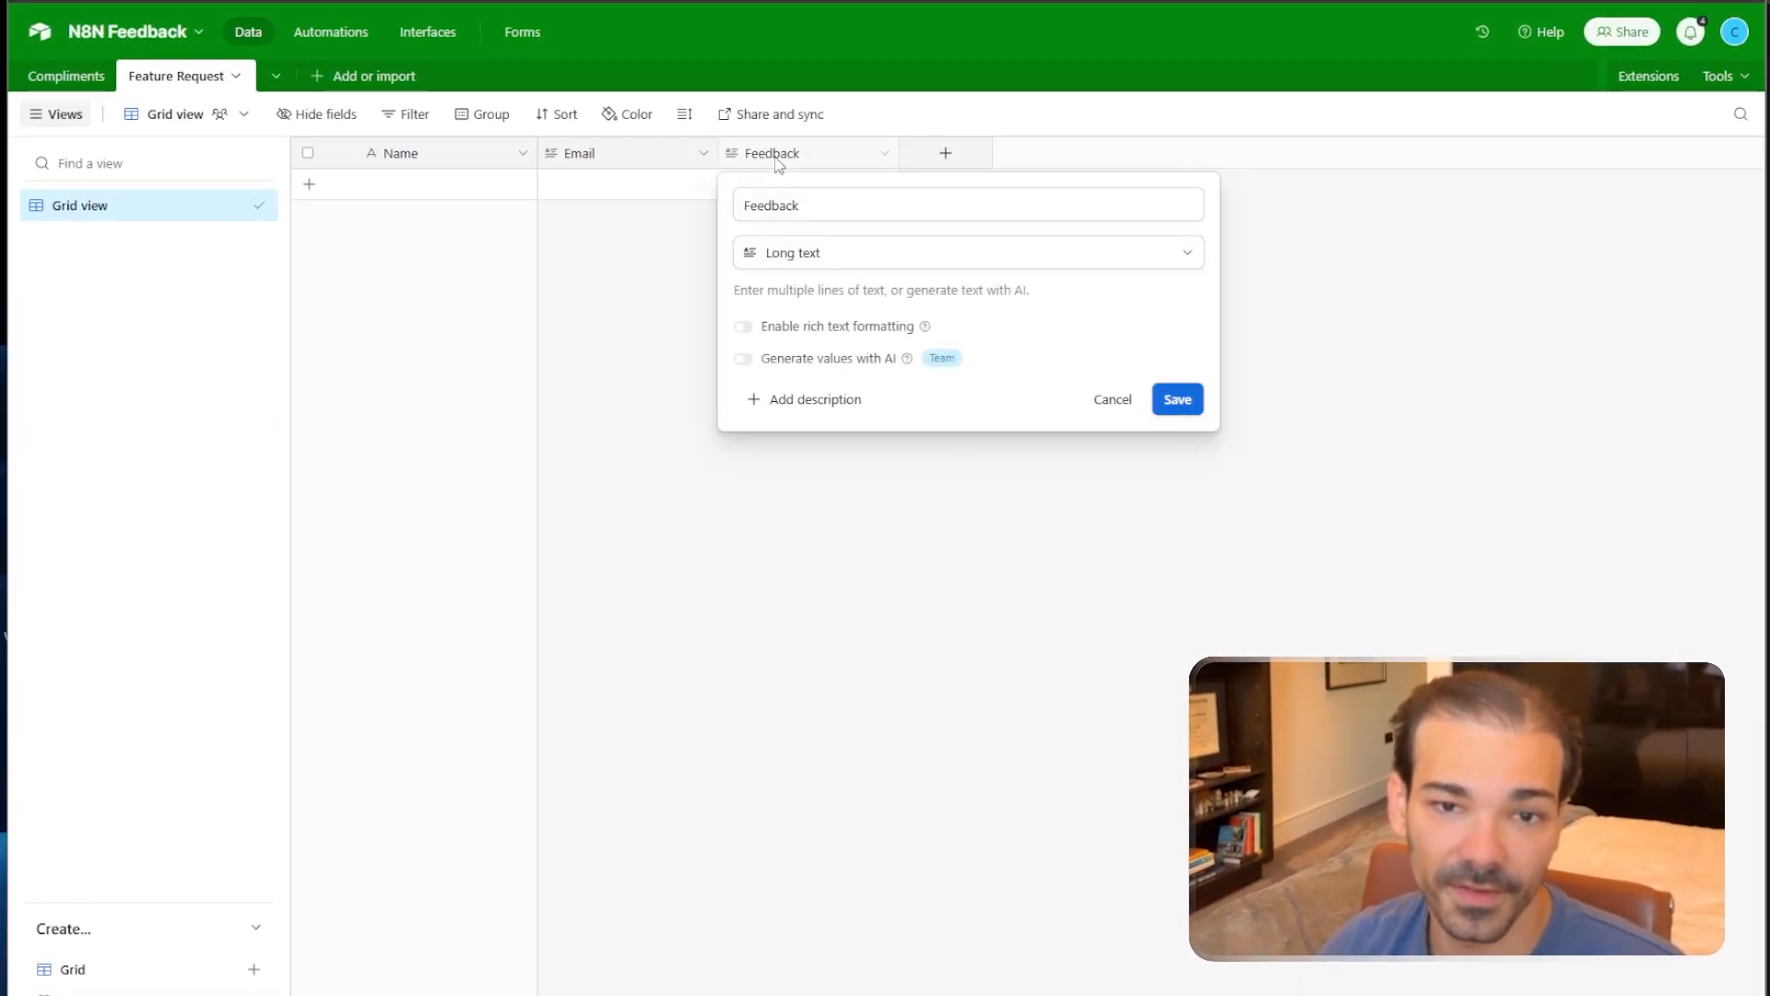
{"action": "double_click", "coordinate": [804, 203]}
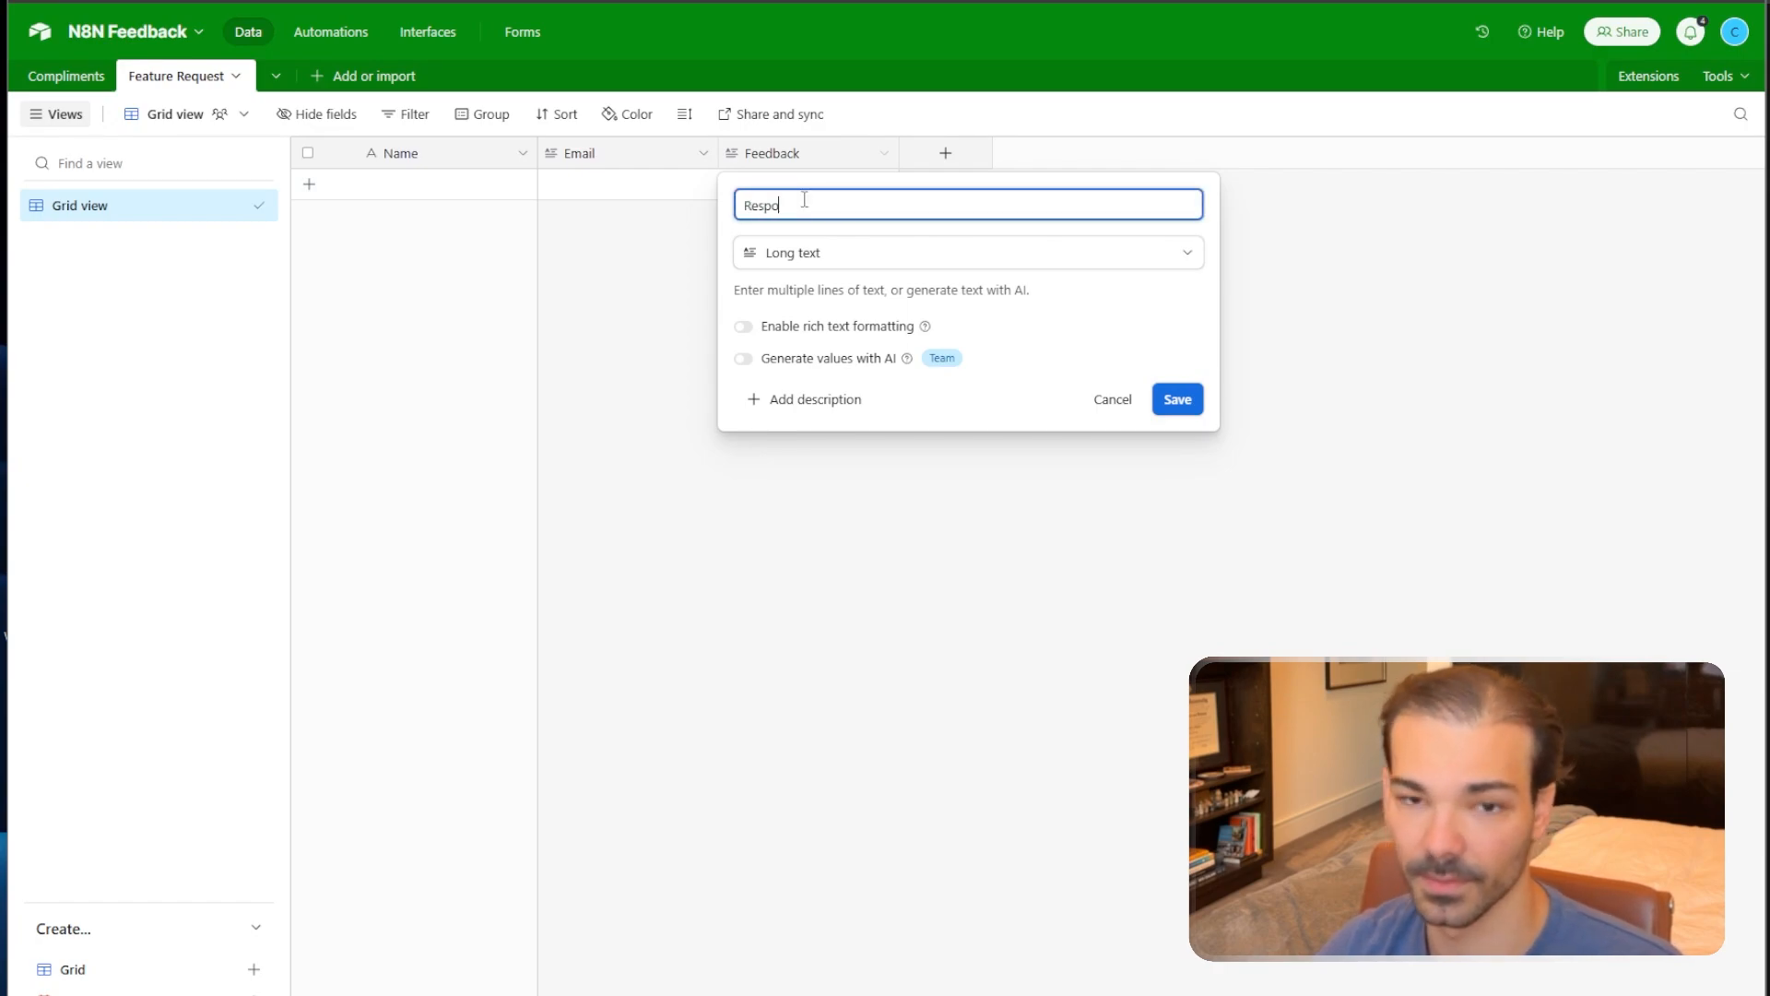
{"action": "left_click", "coordinate": [1177, 399]}
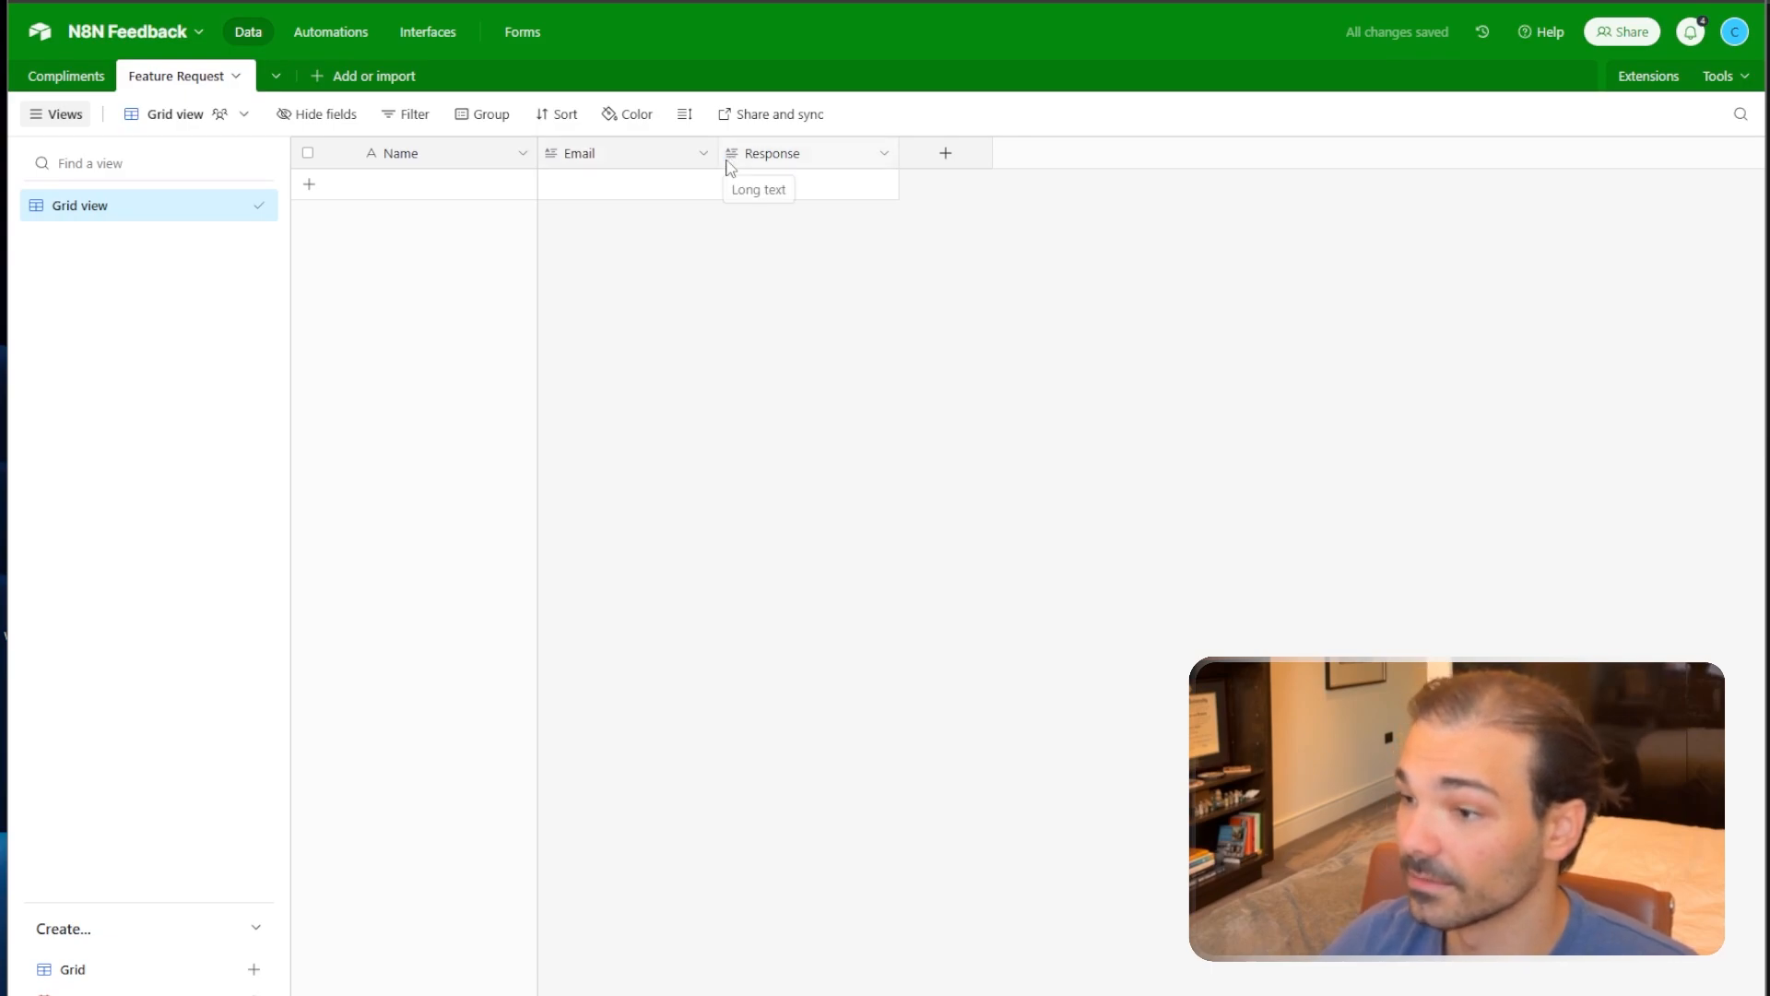
{"action": "left_click", "coordinate": [186, 81]}
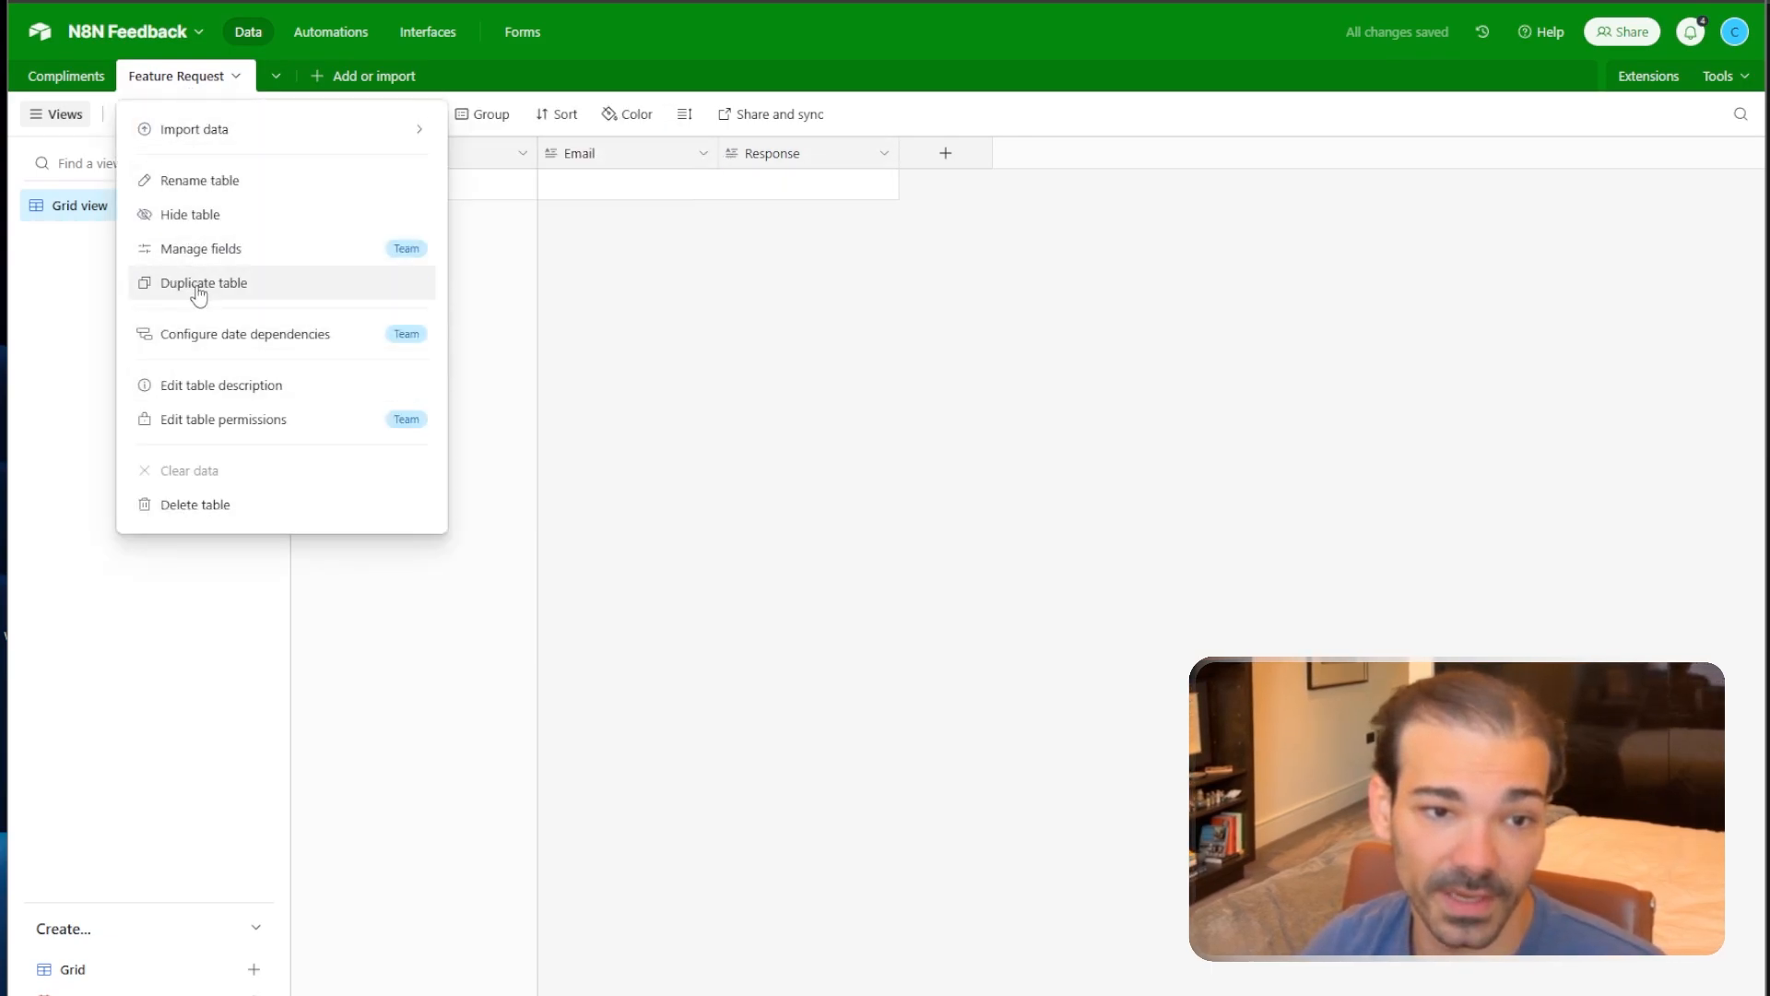
Duplicate Compliments again without records and start renaming the new copy, typing 'Com'.
{"action": "right_click", "coordinate": [63, 75]}
{"action": "left_click", "coordinate": [101, 280]}
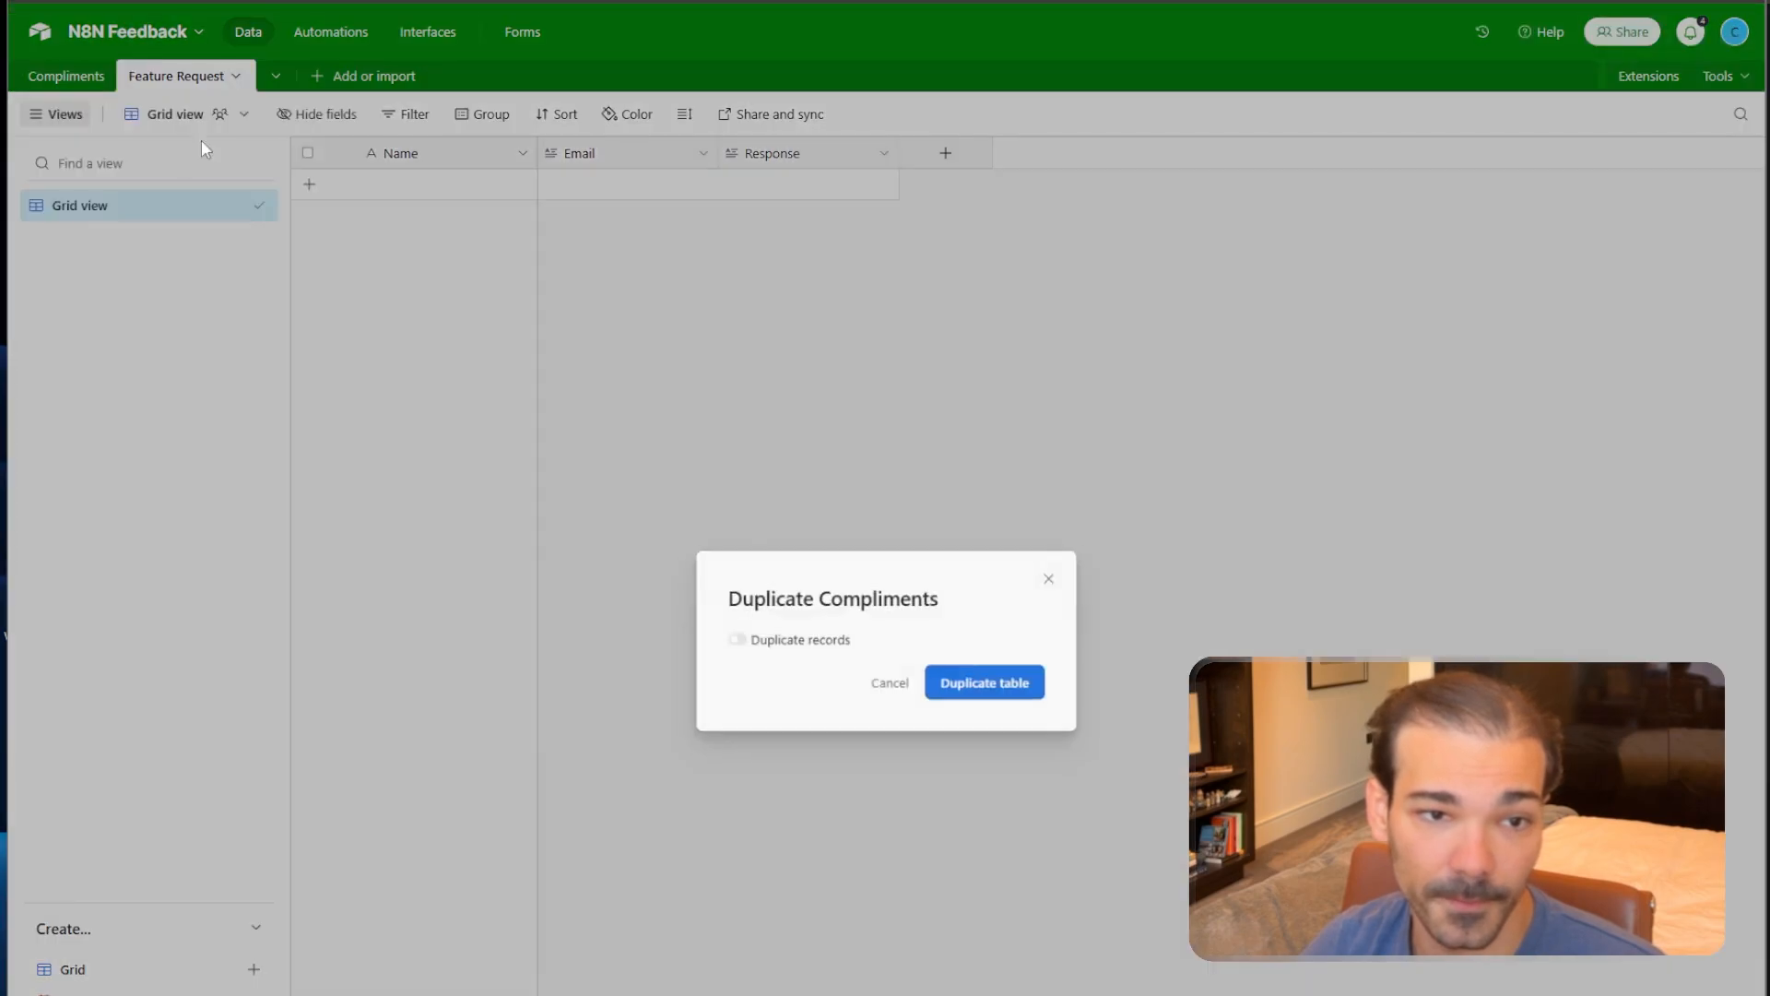
{"action": "left_click", "coordinate": [970, 684]}
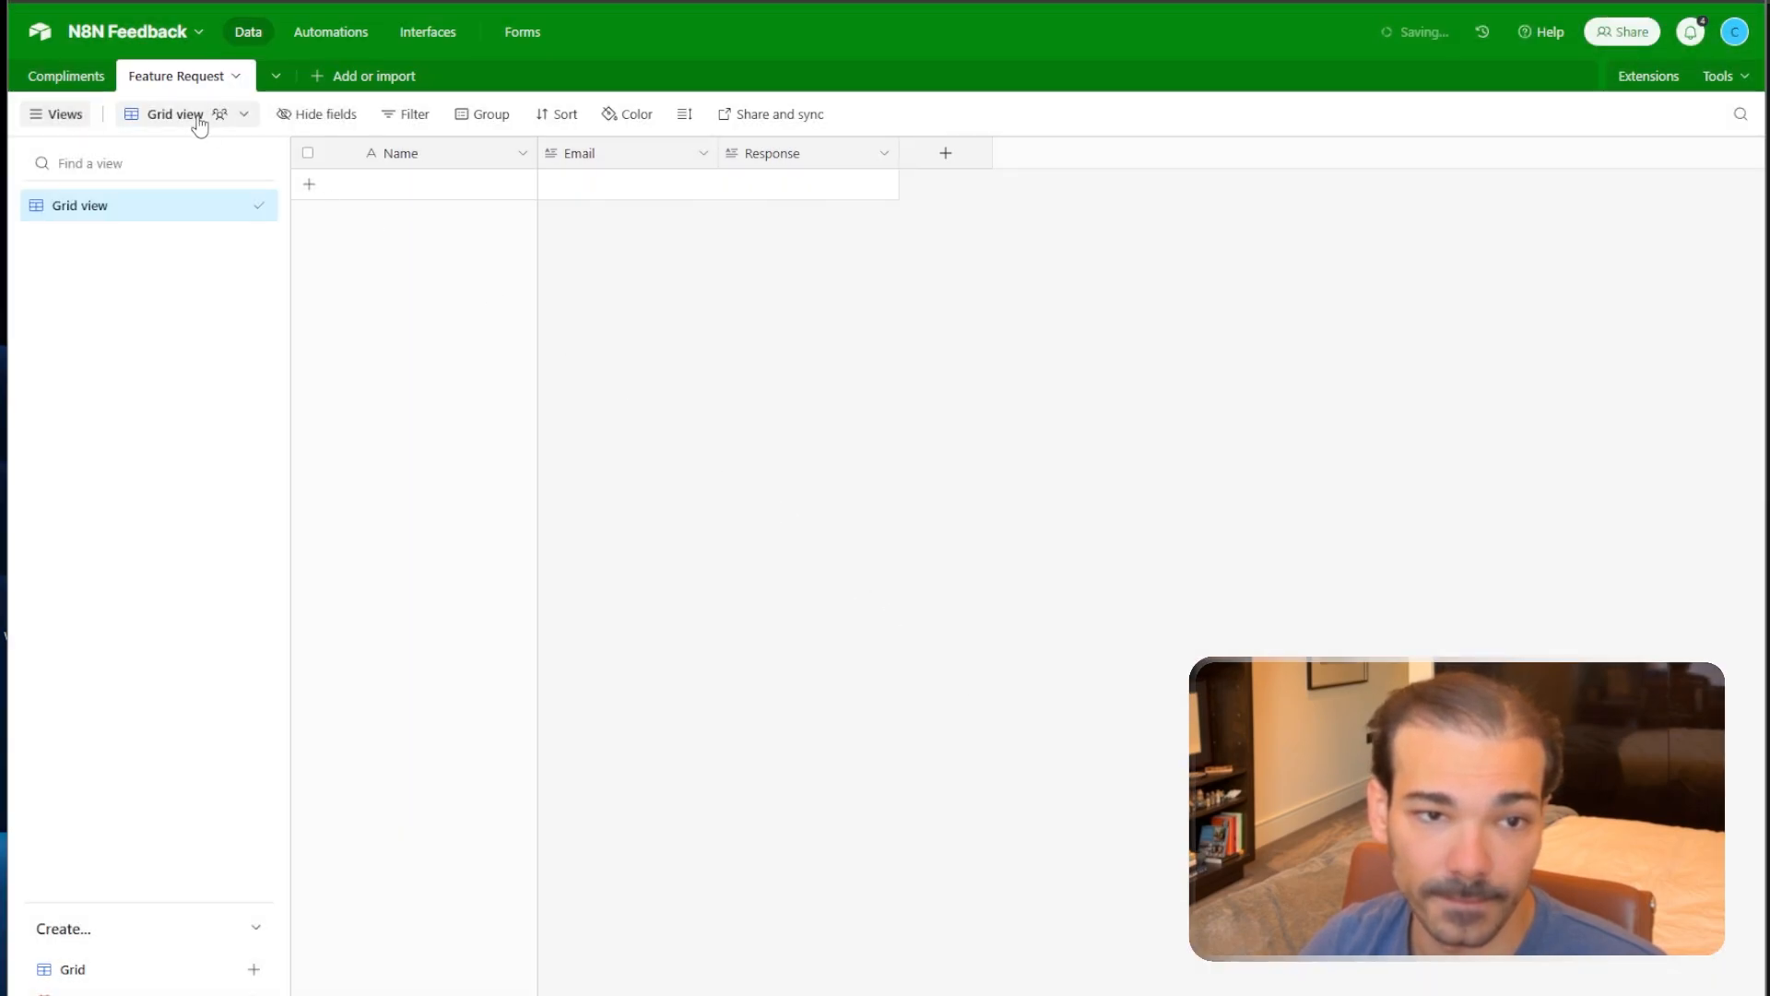
{"action": "left_click", "coordinate": [180, 79]}
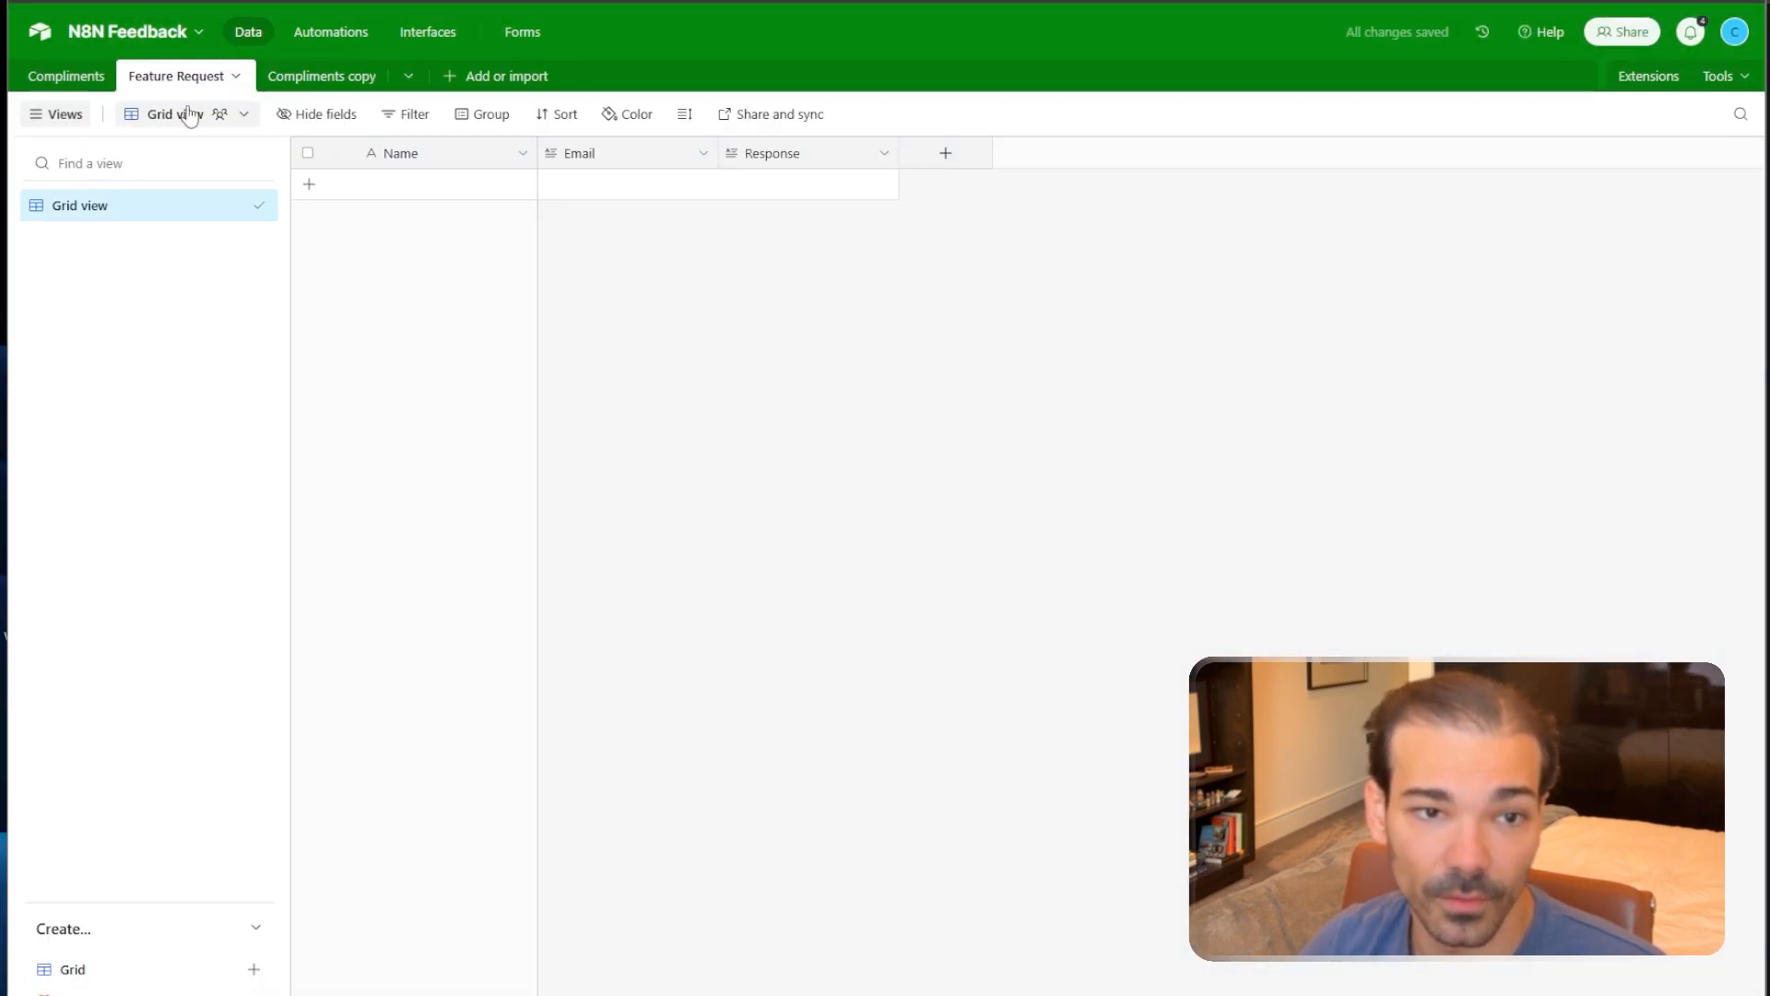
{"action": "left_click", "coordinate": [308, 83]}
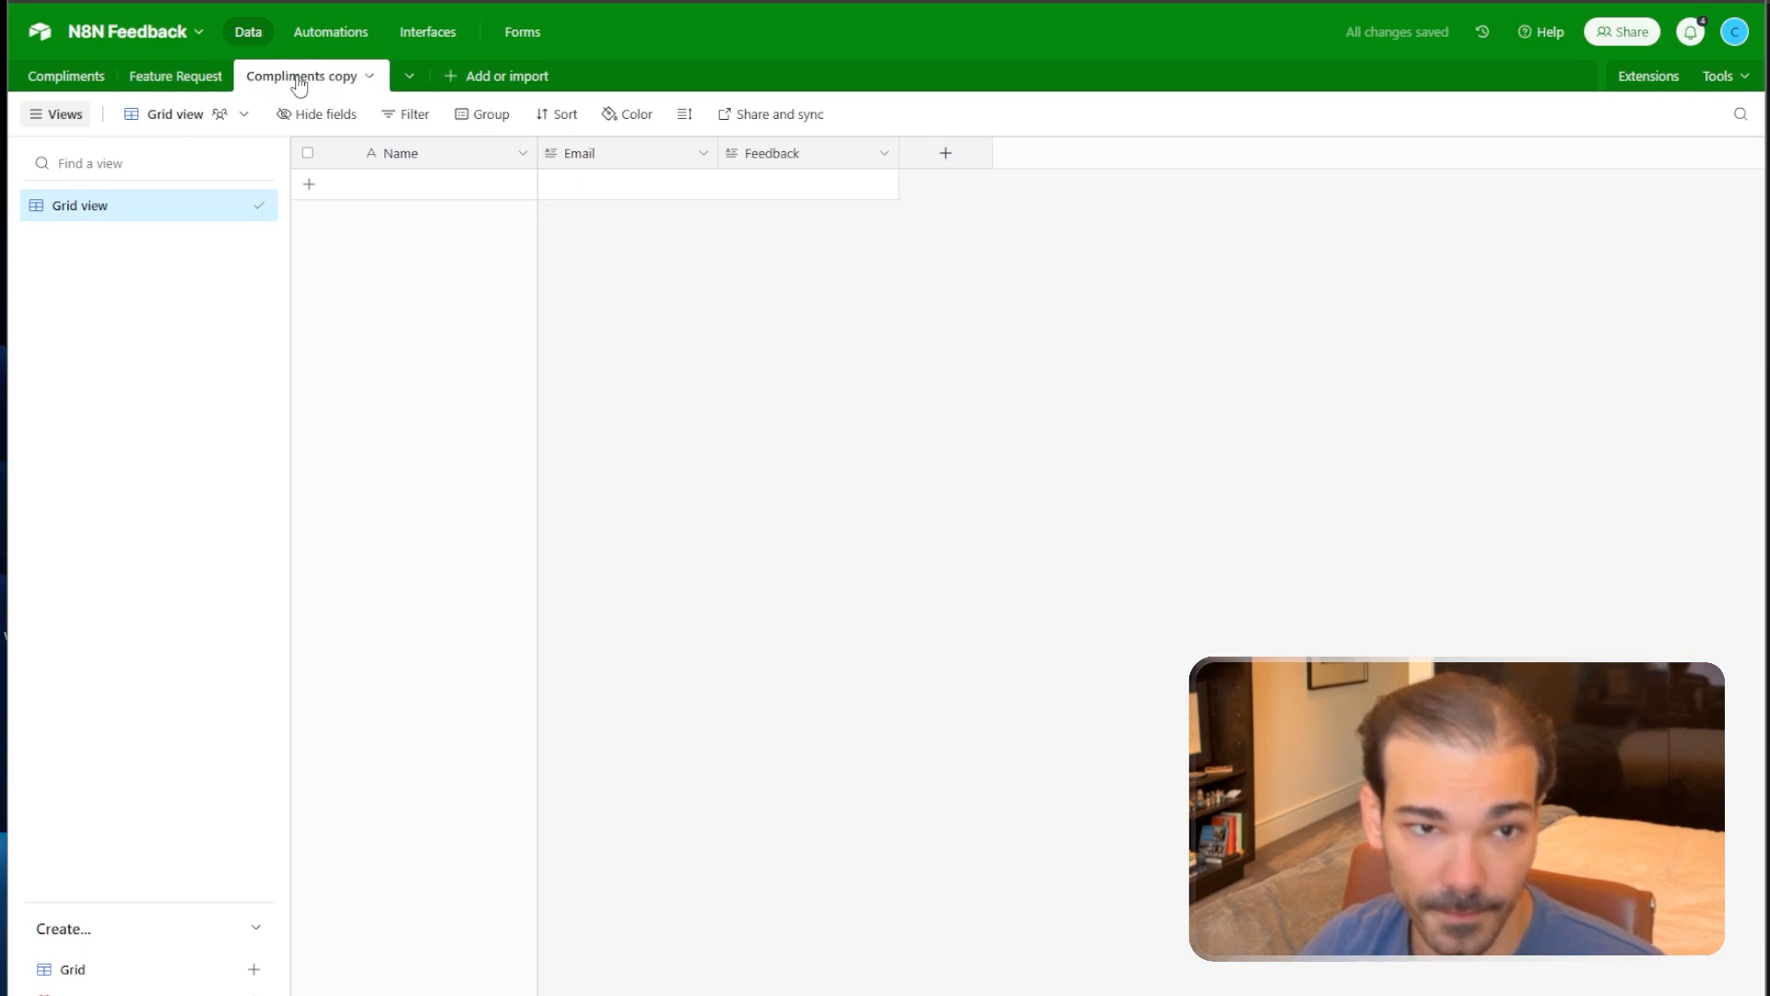
{"action": "left_click", "coordinate": [299, 83]}
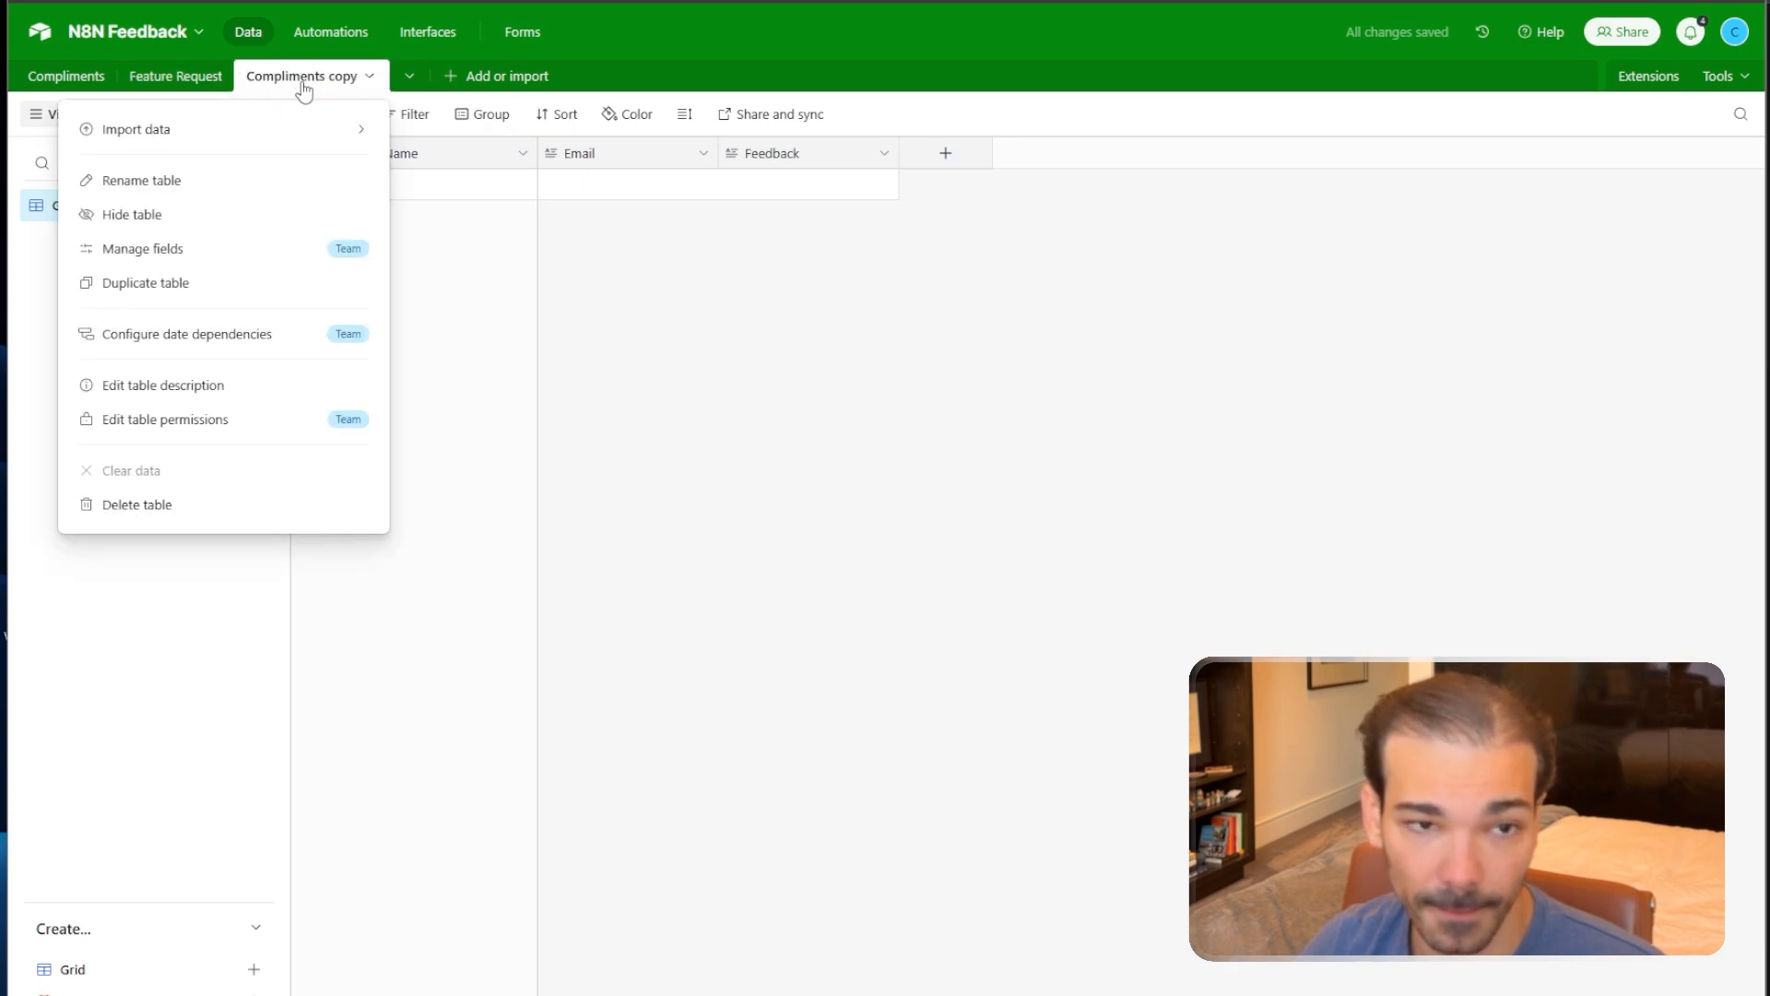
{"action": "left_click", "coordinate": [165, 189]}
{"action": "type", "text": "Com"}
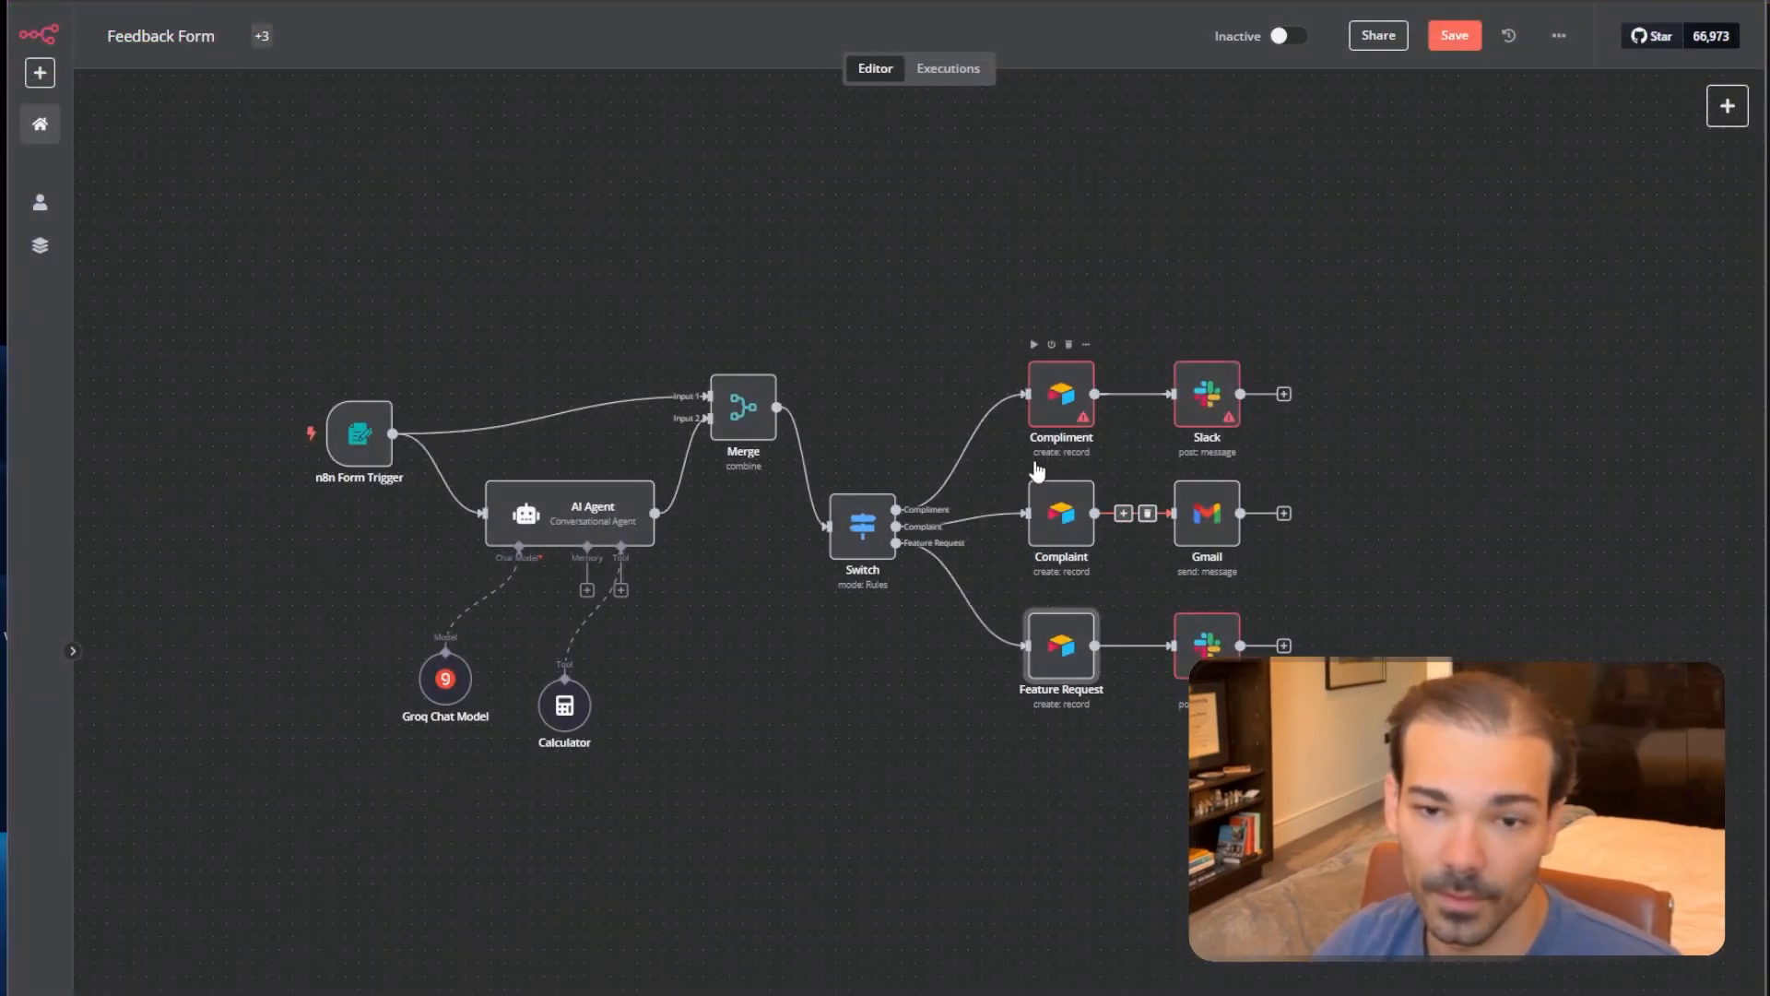
Inspect the Table settings of the Compliment and Complaint Airtable nodes, then go back to Airtable.
{"action": "double_click", "coordinate": [1065, 404]}
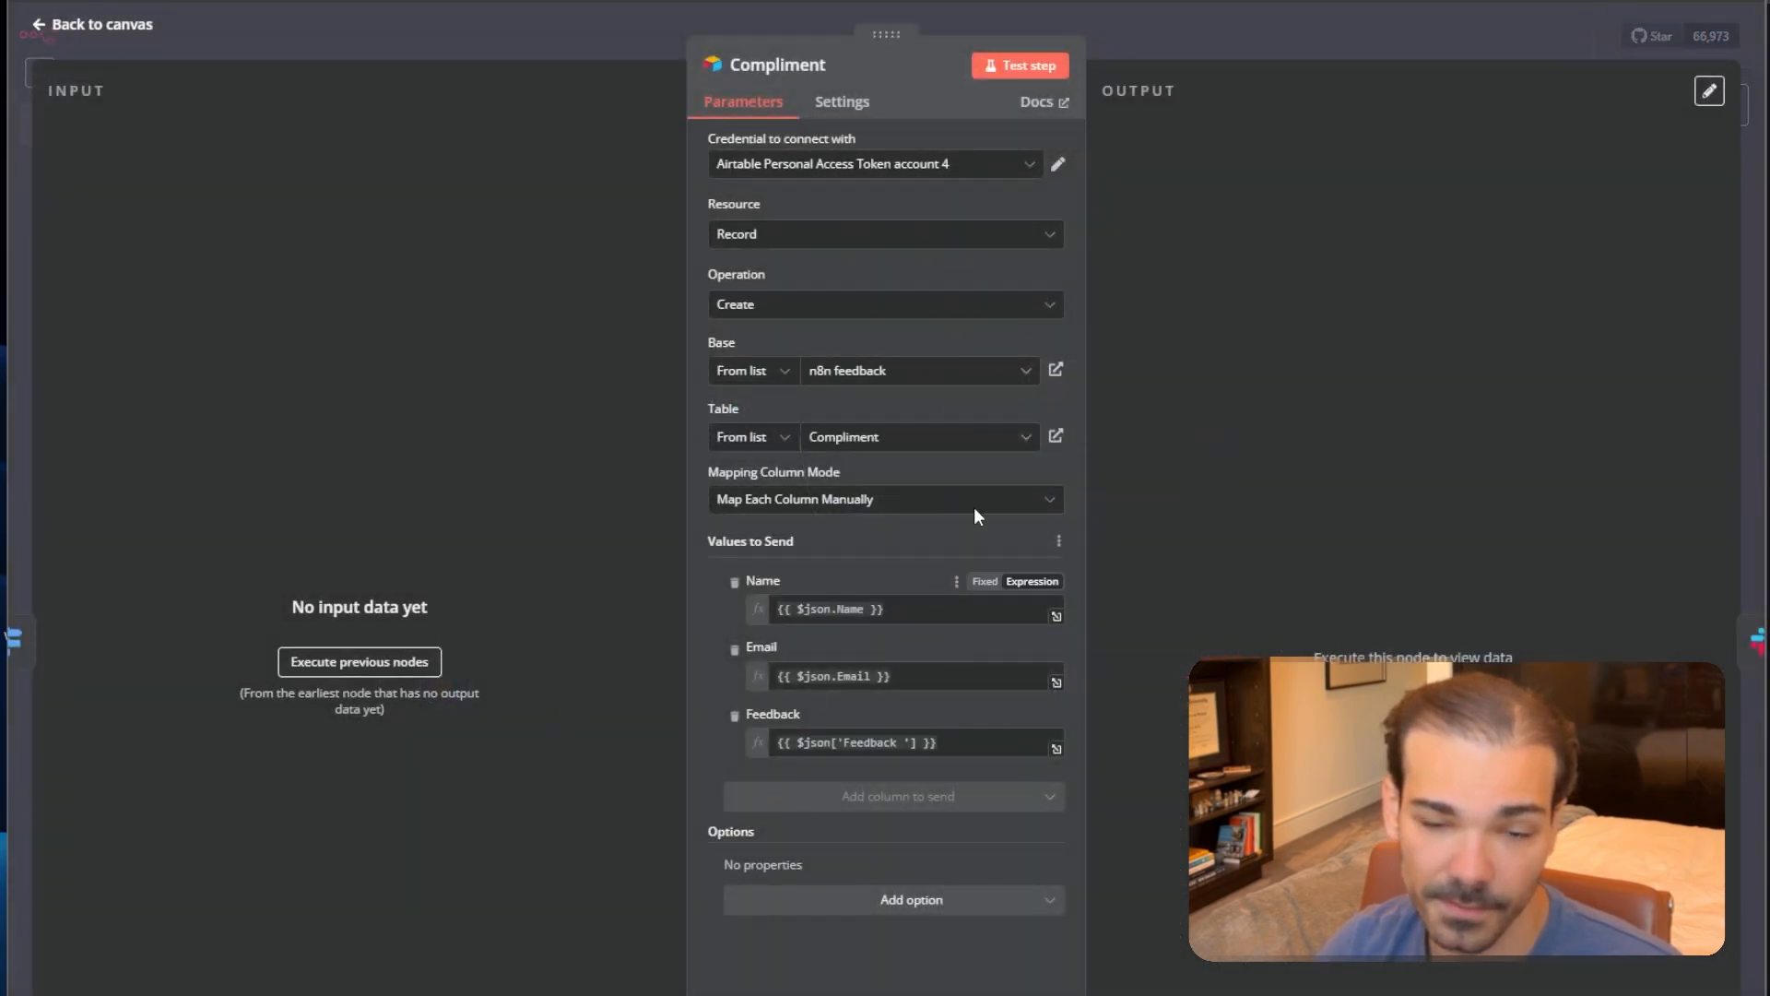
{"action": "left_click", "coordinate": [1287, 42]}
{"action": "double_click", "coordinate": [1050, 539]}
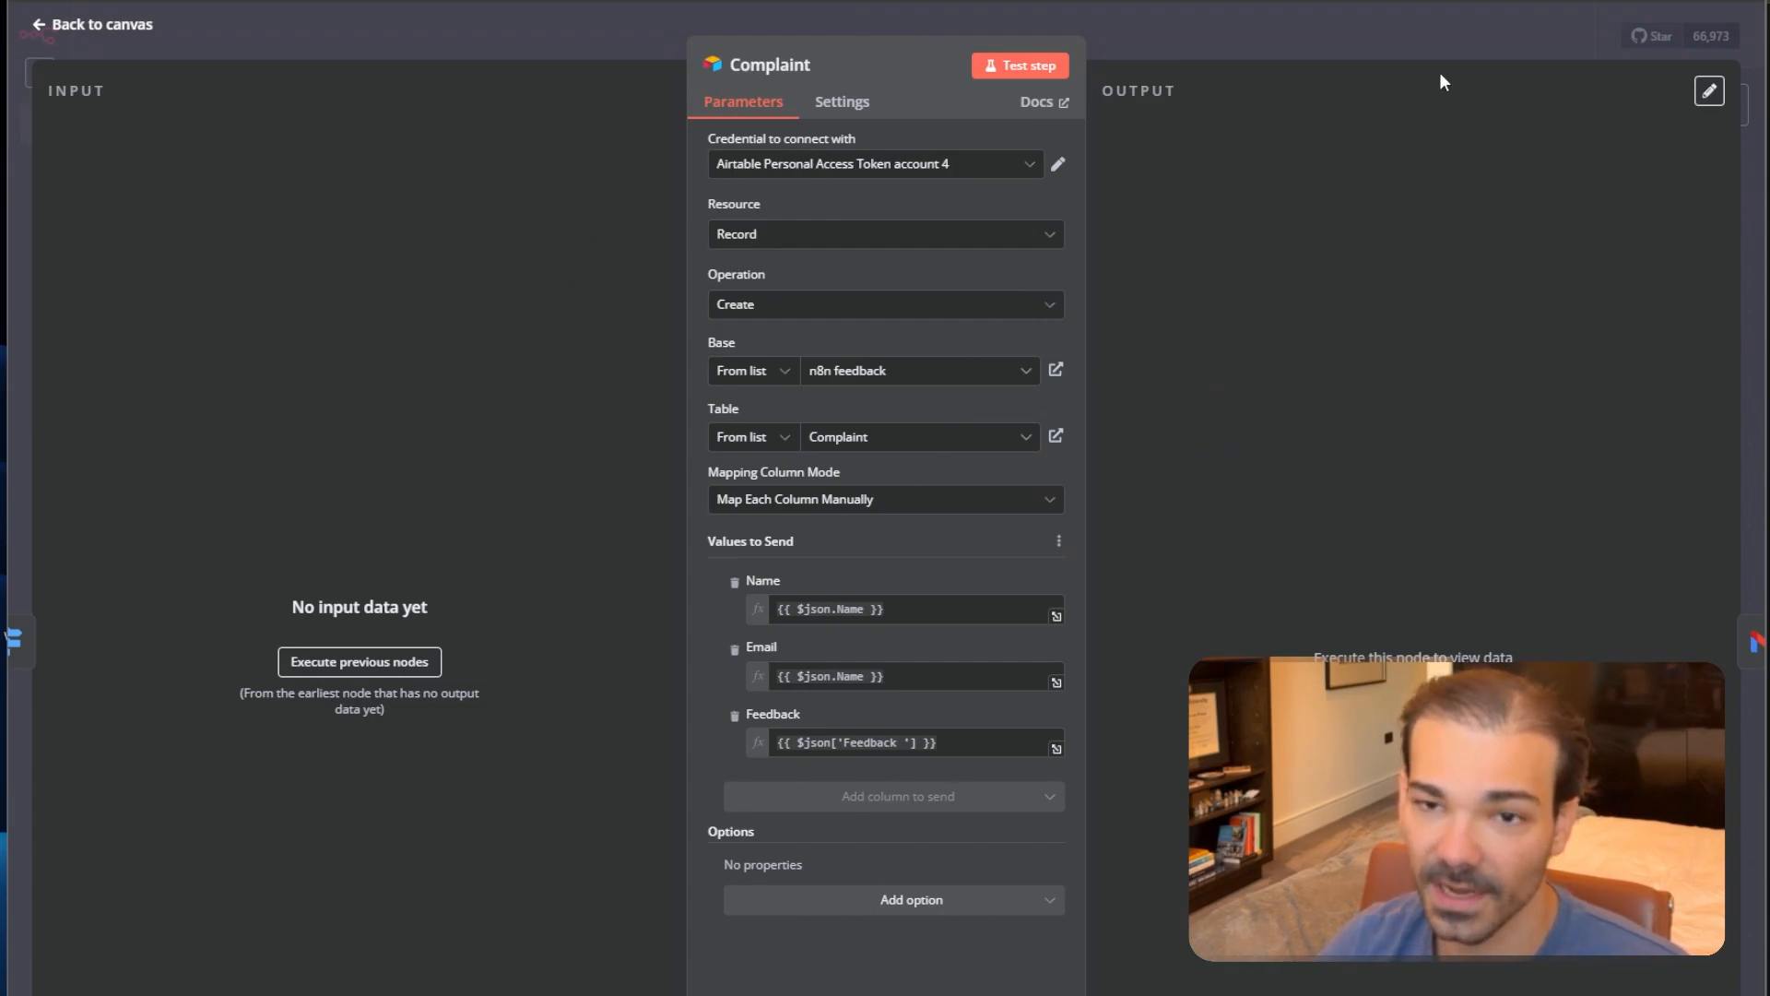
{"action": "left_click", "coordinate": [1415, 31]}
{"action": "left_click", "coordinate": [1190, 2]}
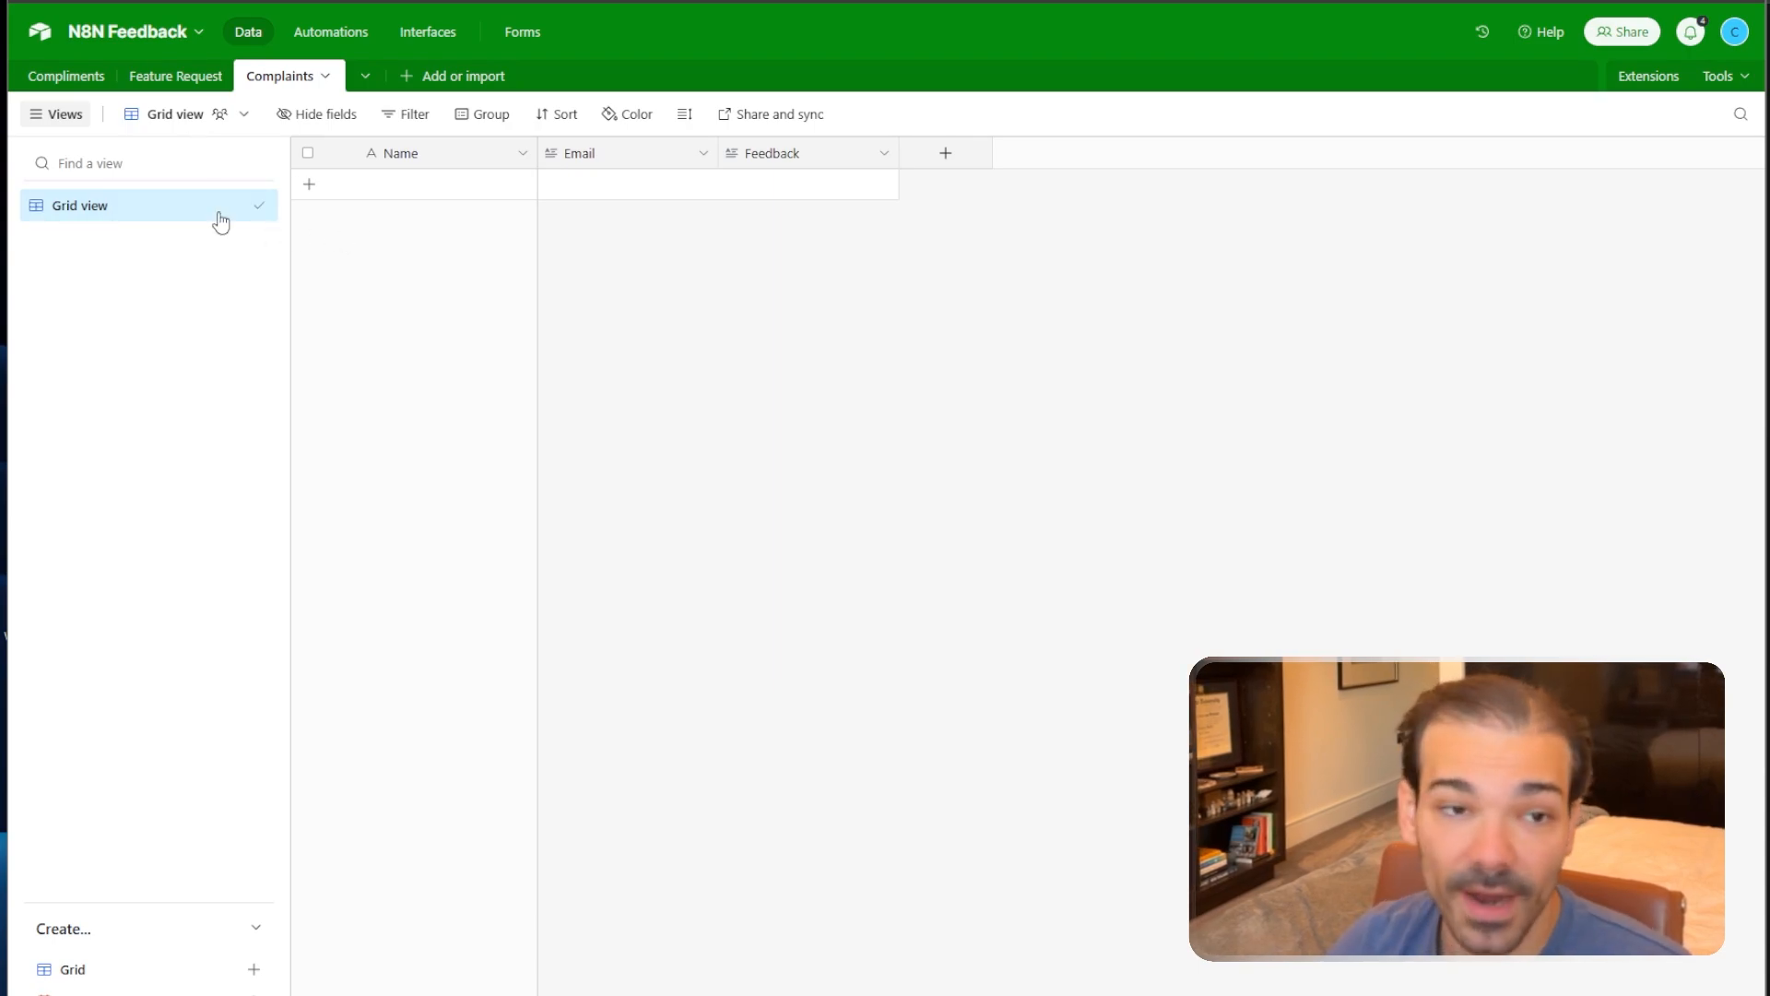
Order the tables as Compliments, Complaints, Feature Request.
{"action": "left_click", "coordinate": [60, 89]}
{"action": "left_click_drag", "start_coordinate": [316, 75], "coordinate": [247, 104]}
{"action": "left_click", "coordinate": [213, 88]}
{"action": "left_click", "coordinate": [278, 78]}
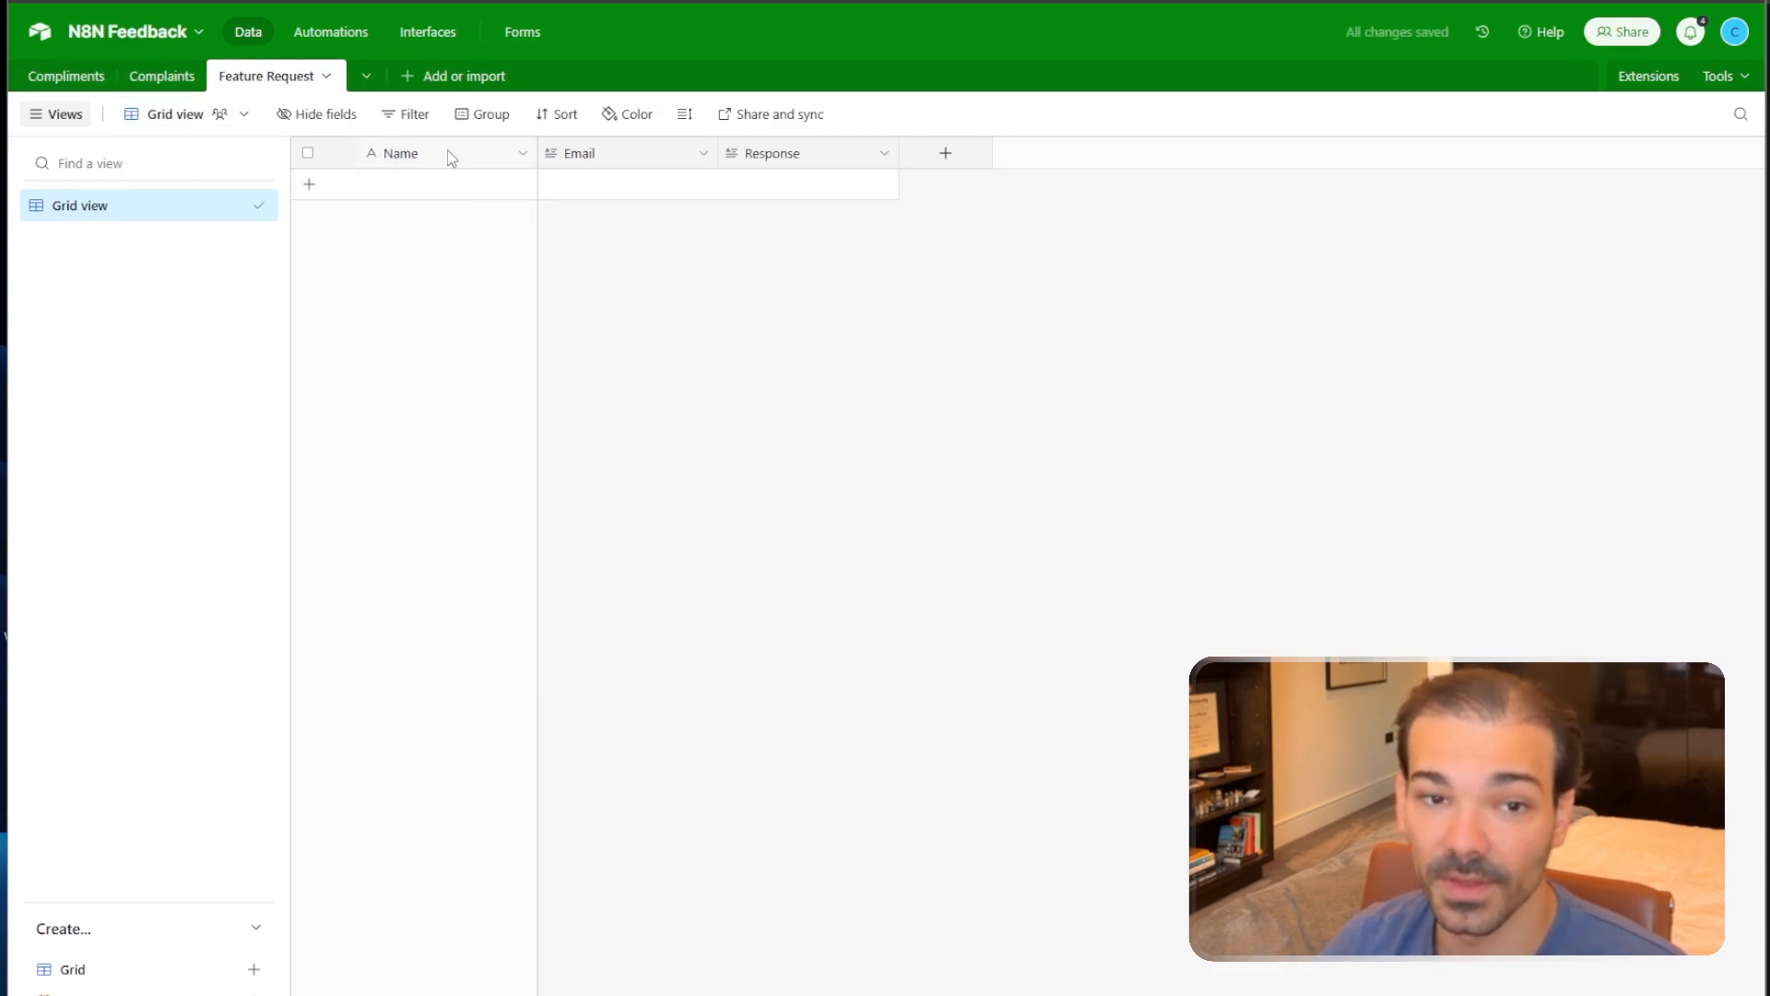
{"action": "left_click", "coordinate": [162, 75]}
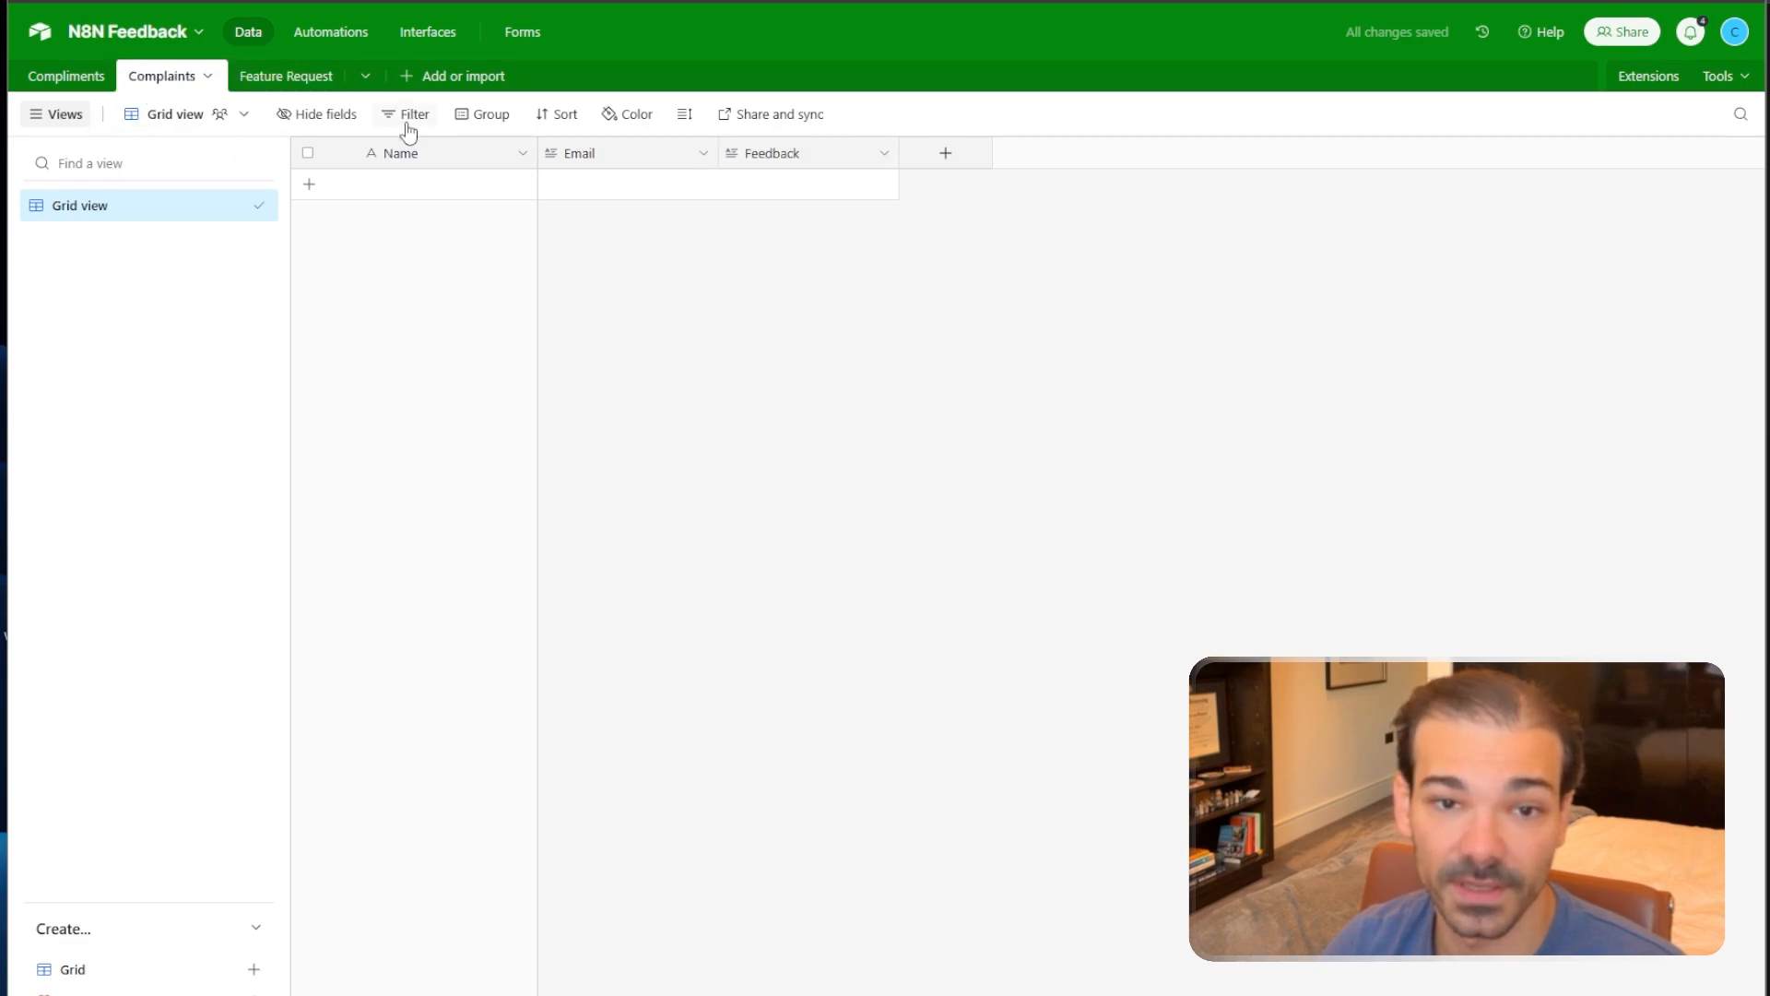
{"action": "left_click", "coordinate": [41, 77]}
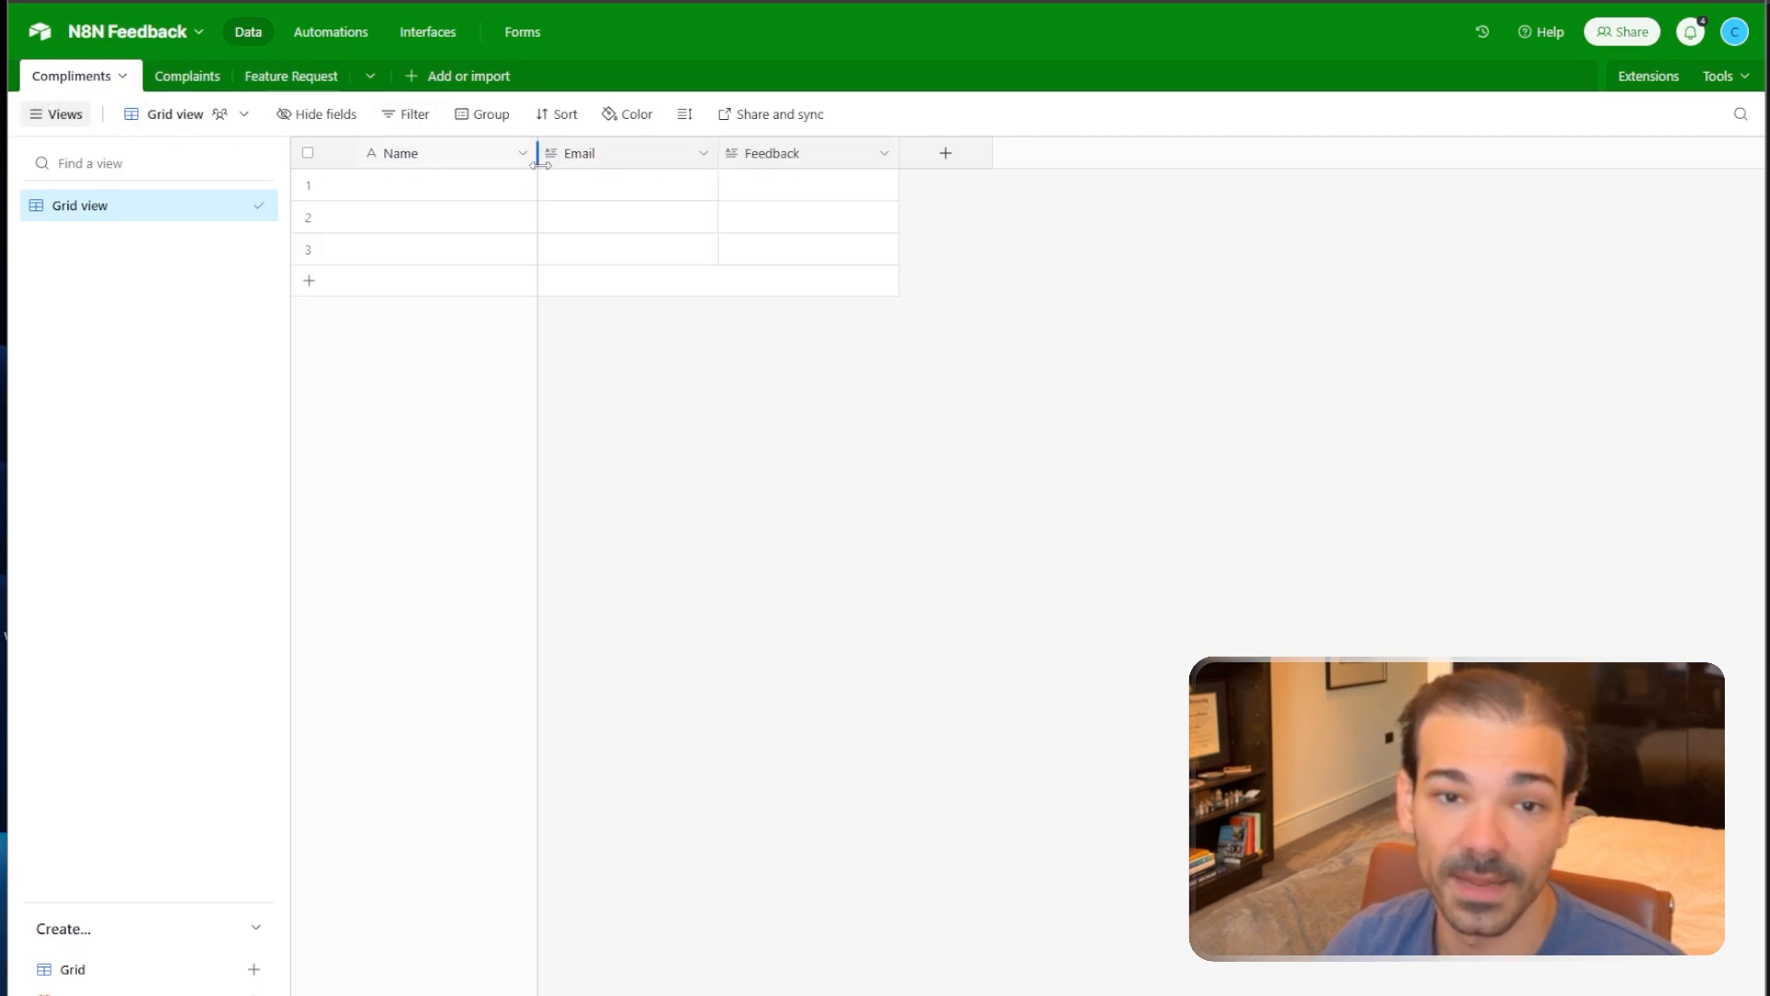
Delete the three empty rows from the Compliments table.
{"action": "left_click", "coordinate": [309, 187]}
{"action": "left_click", "coordinate": [309, 219]}
{"action": "left_click", "coordinate": [310, 249]}
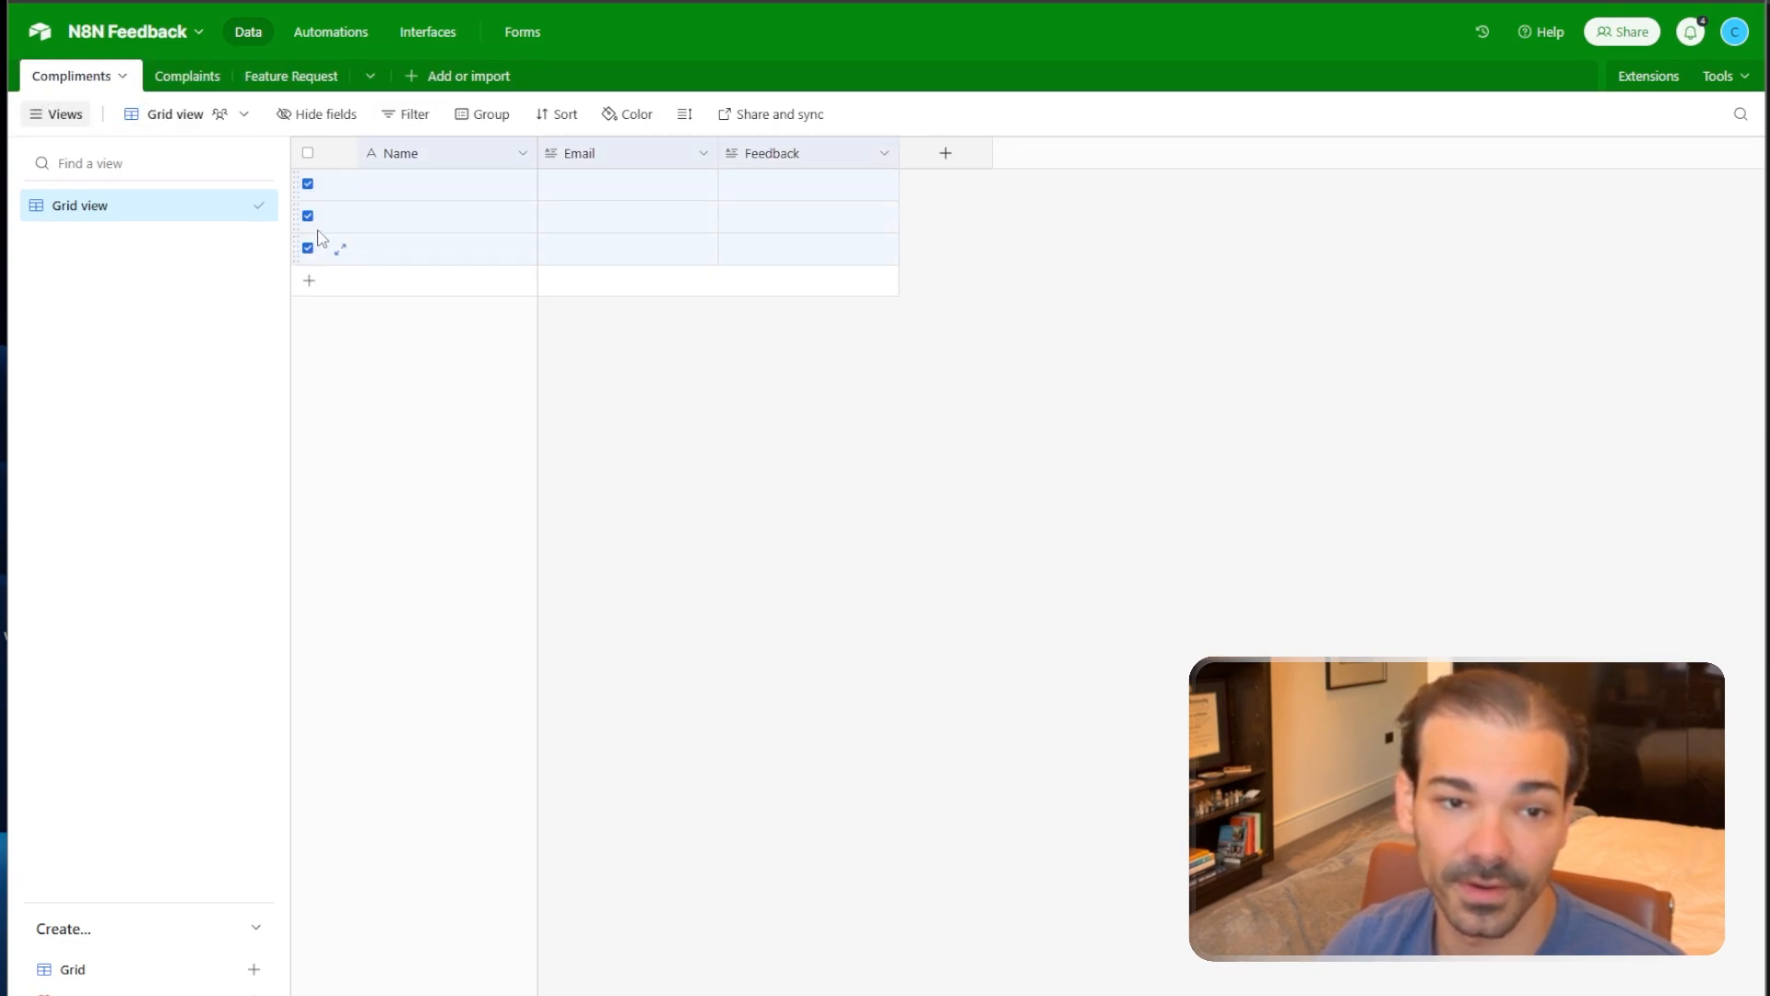
{"action": "key", "text": "Delete"}
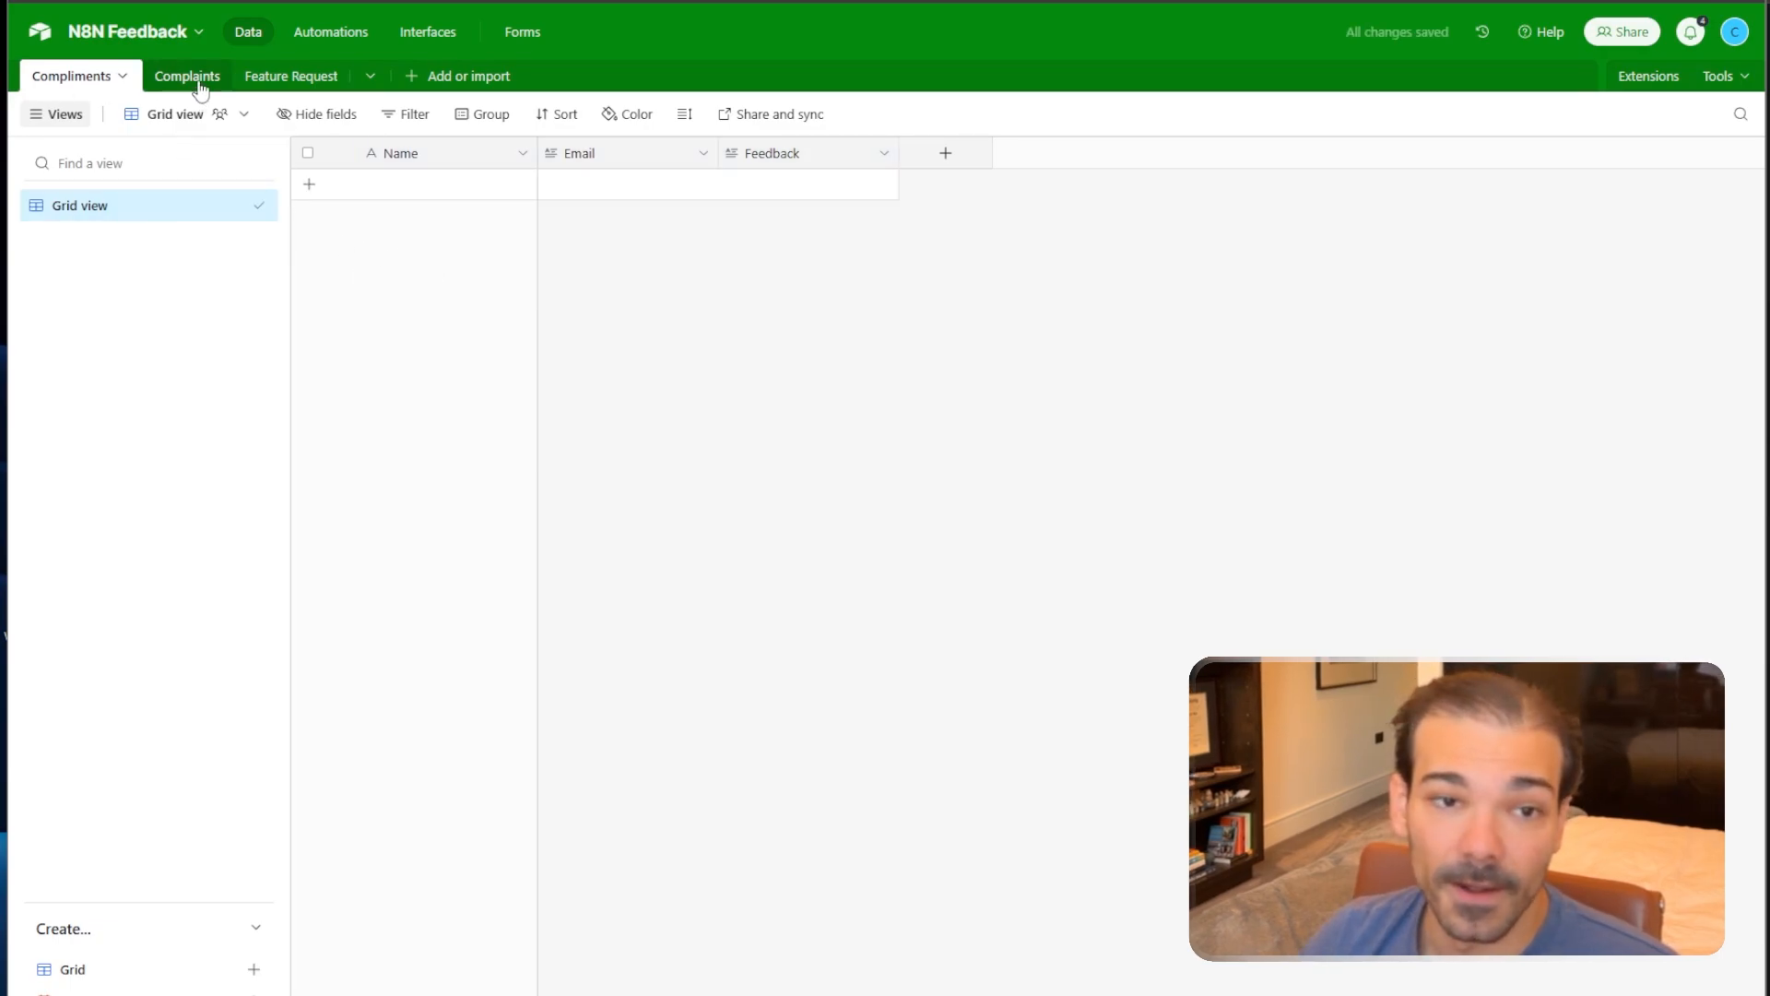
From Airtable Home, use the account menu to reach Builder Hub's personal access tokens.
{"action": "left_click", "coordinate": [41, 35]}
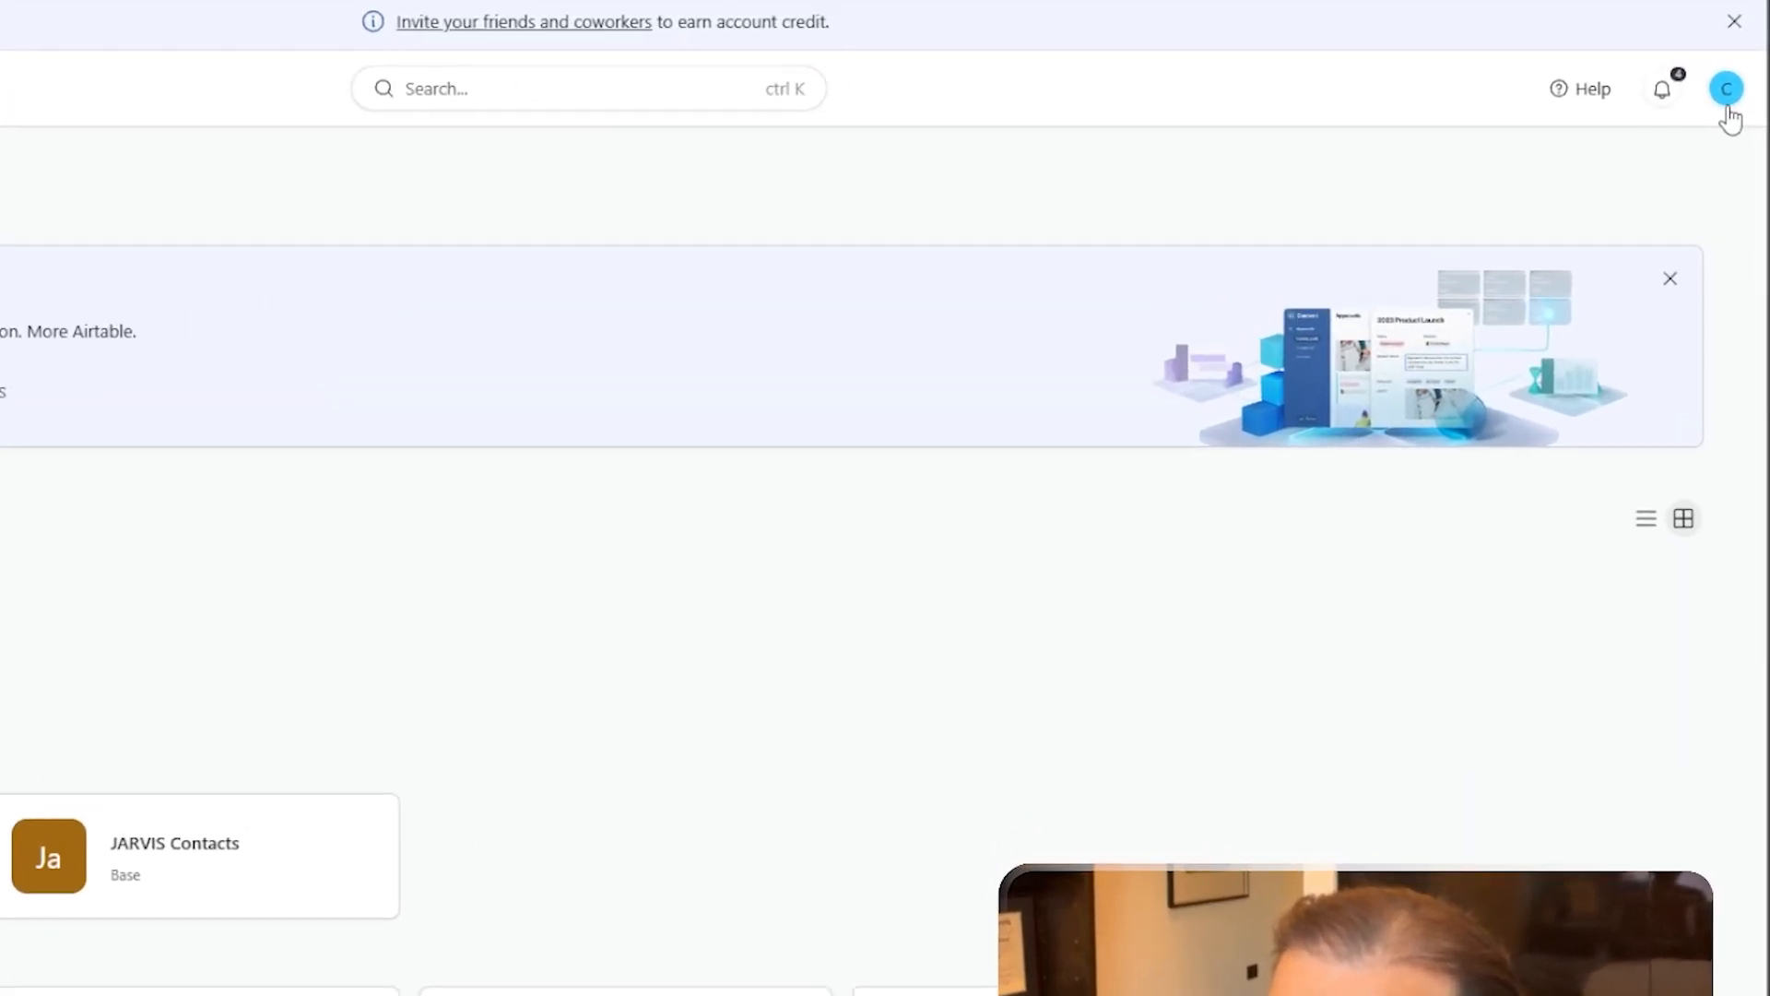
{"action": "left_click", "coordinate": [1727, 101]}
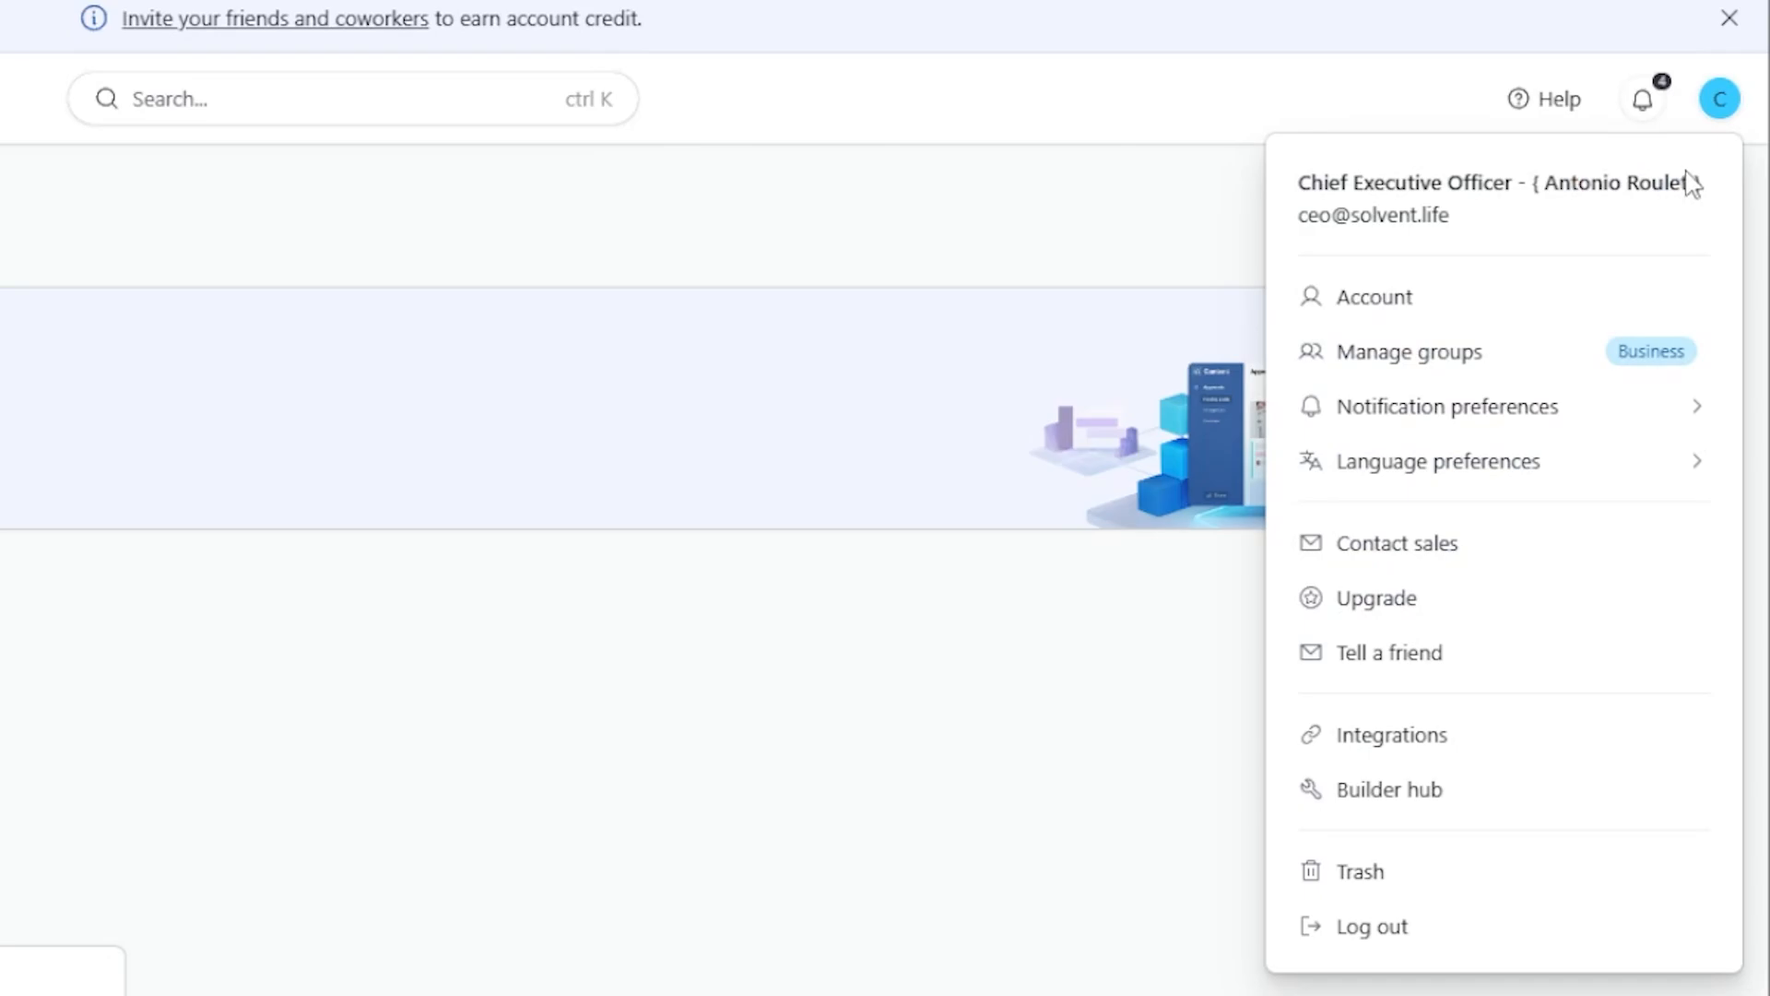
{"action": "left_click", "coordinate": [1408, 798]}
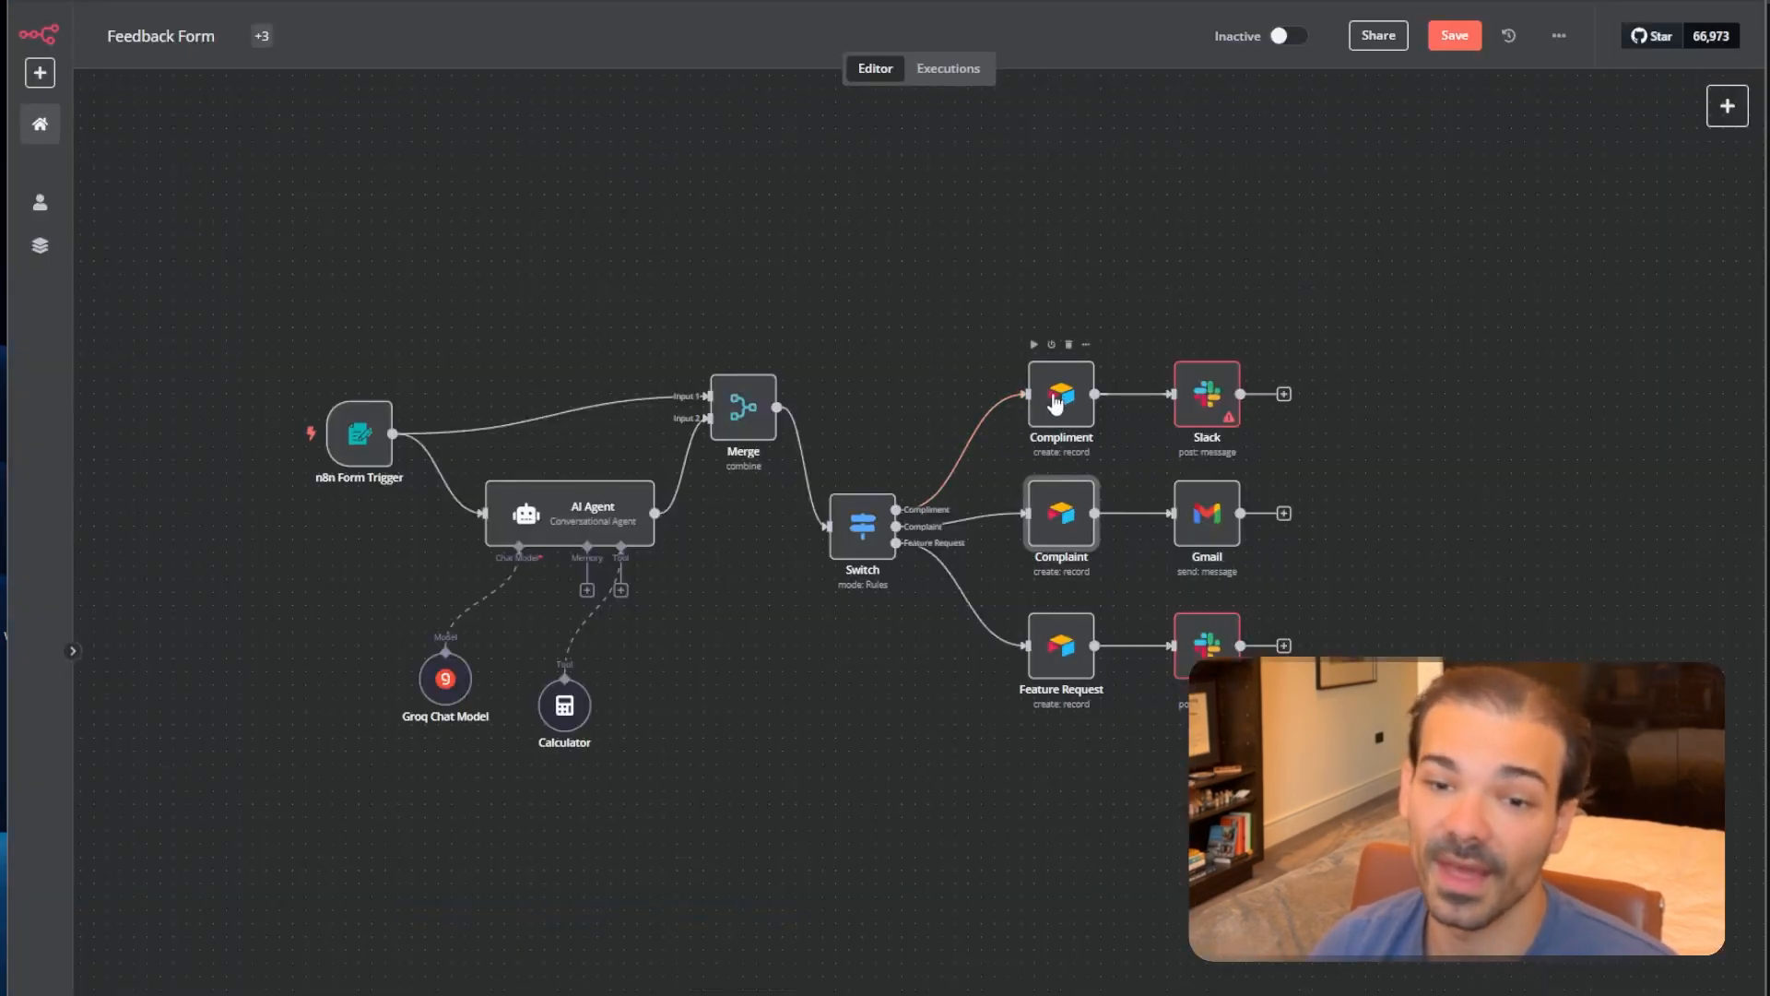
In the Compliment node, create a new Airtable Personal Access Token credential.
{"action": "double_click", "coordinate": [1060, 399]}
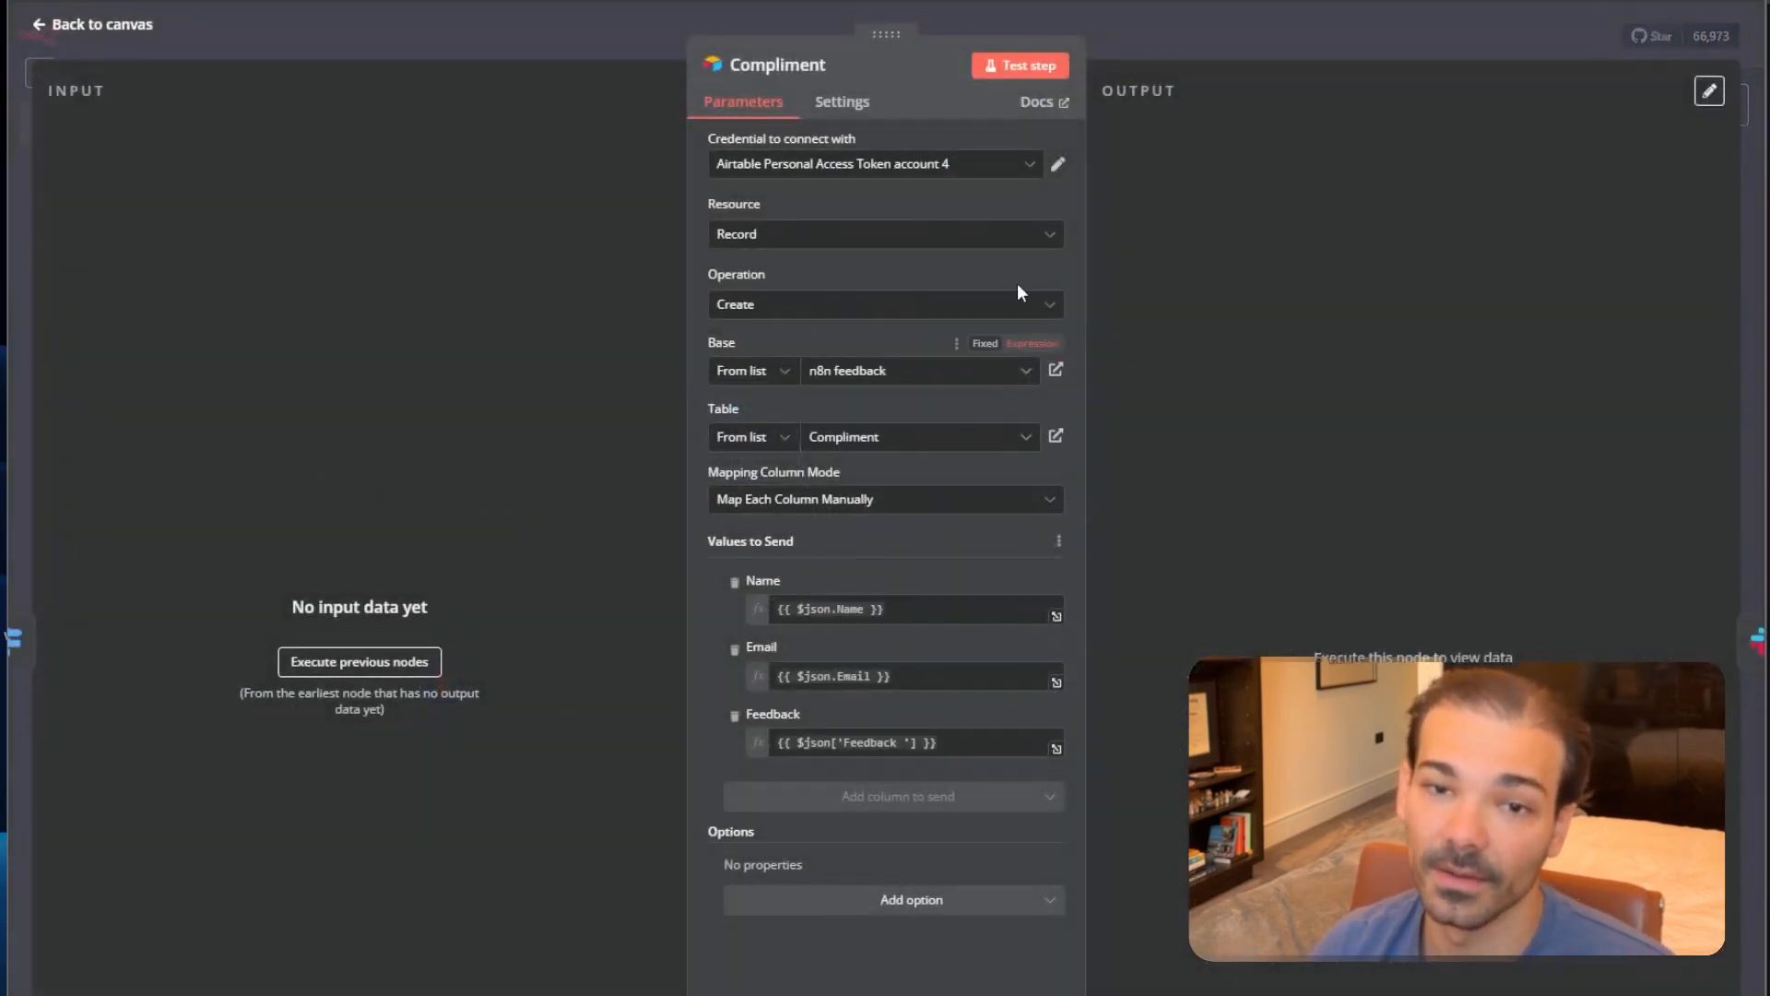
{"action": "left_click", "coordinate": [1026, 168]}
{"action": "scroll", "coordinate": [885, 415], "scroll_direction": "down", "scroll_amount": 2}
{"action": "left_click", "coordinate": [871, 488]}
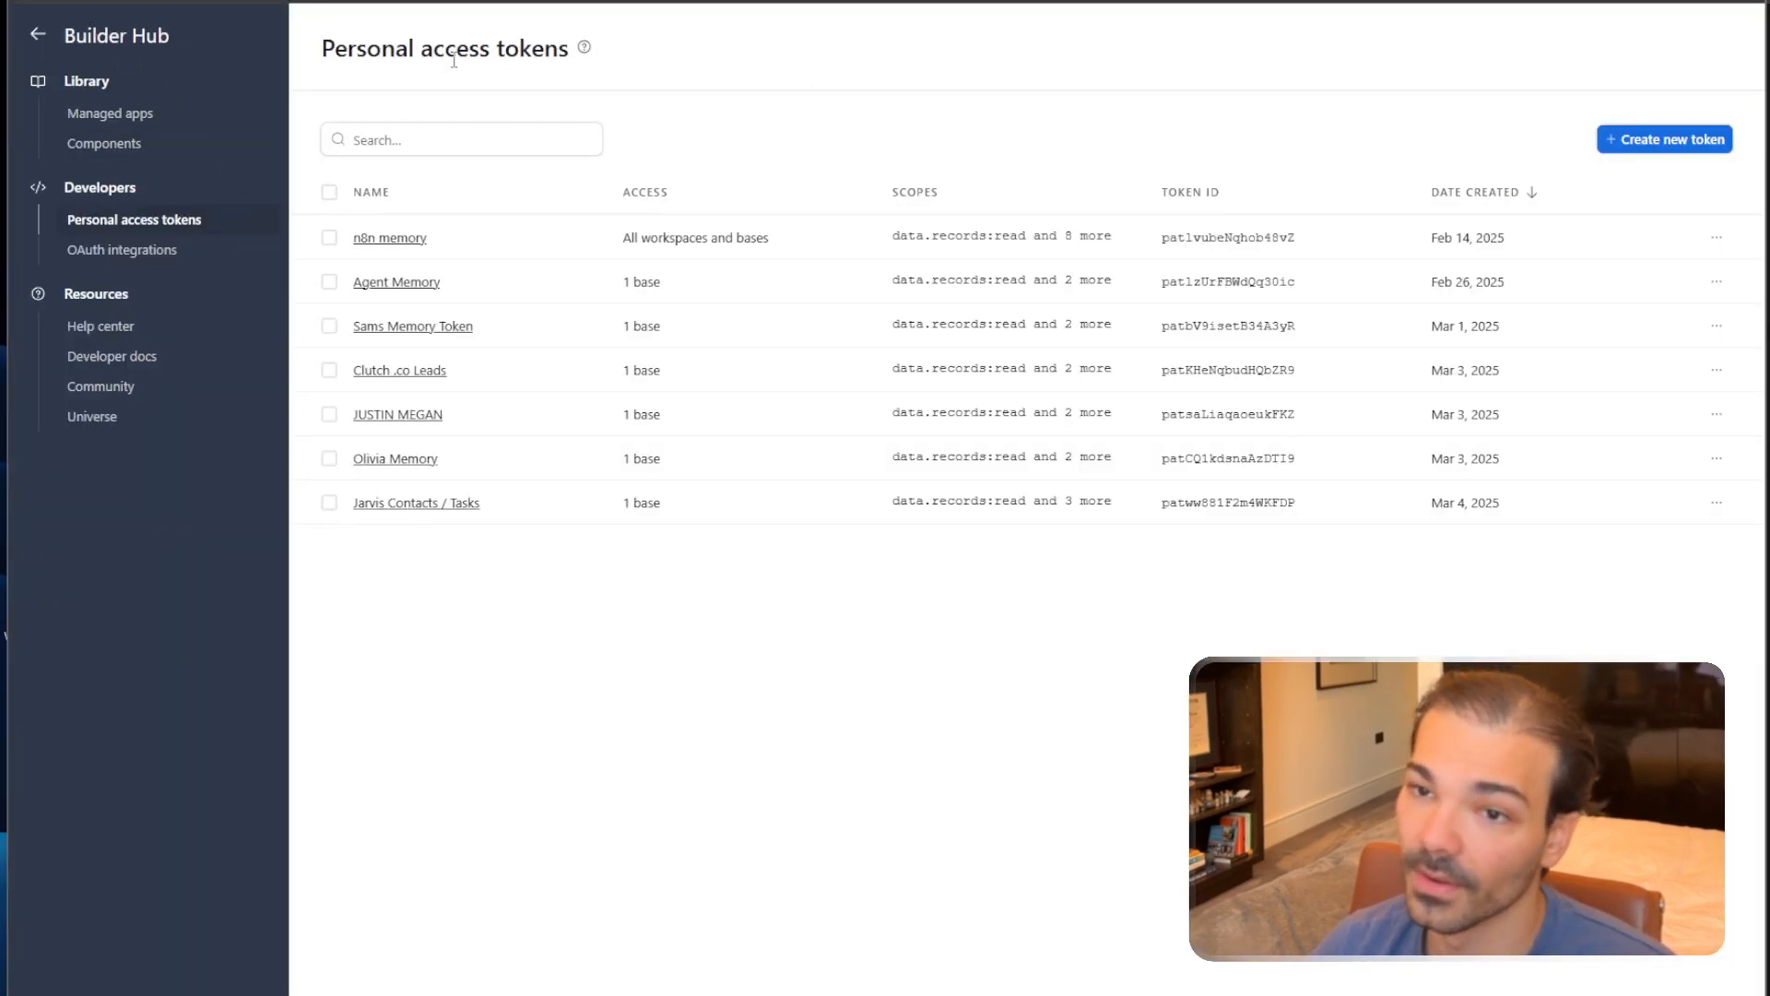
Start a new token named FEEDBACK TOKEN N8N with data.records:read, data.records:write and schema.bases:read scopes.
{"action": "left_click", "coordinate": [1624, 140]}
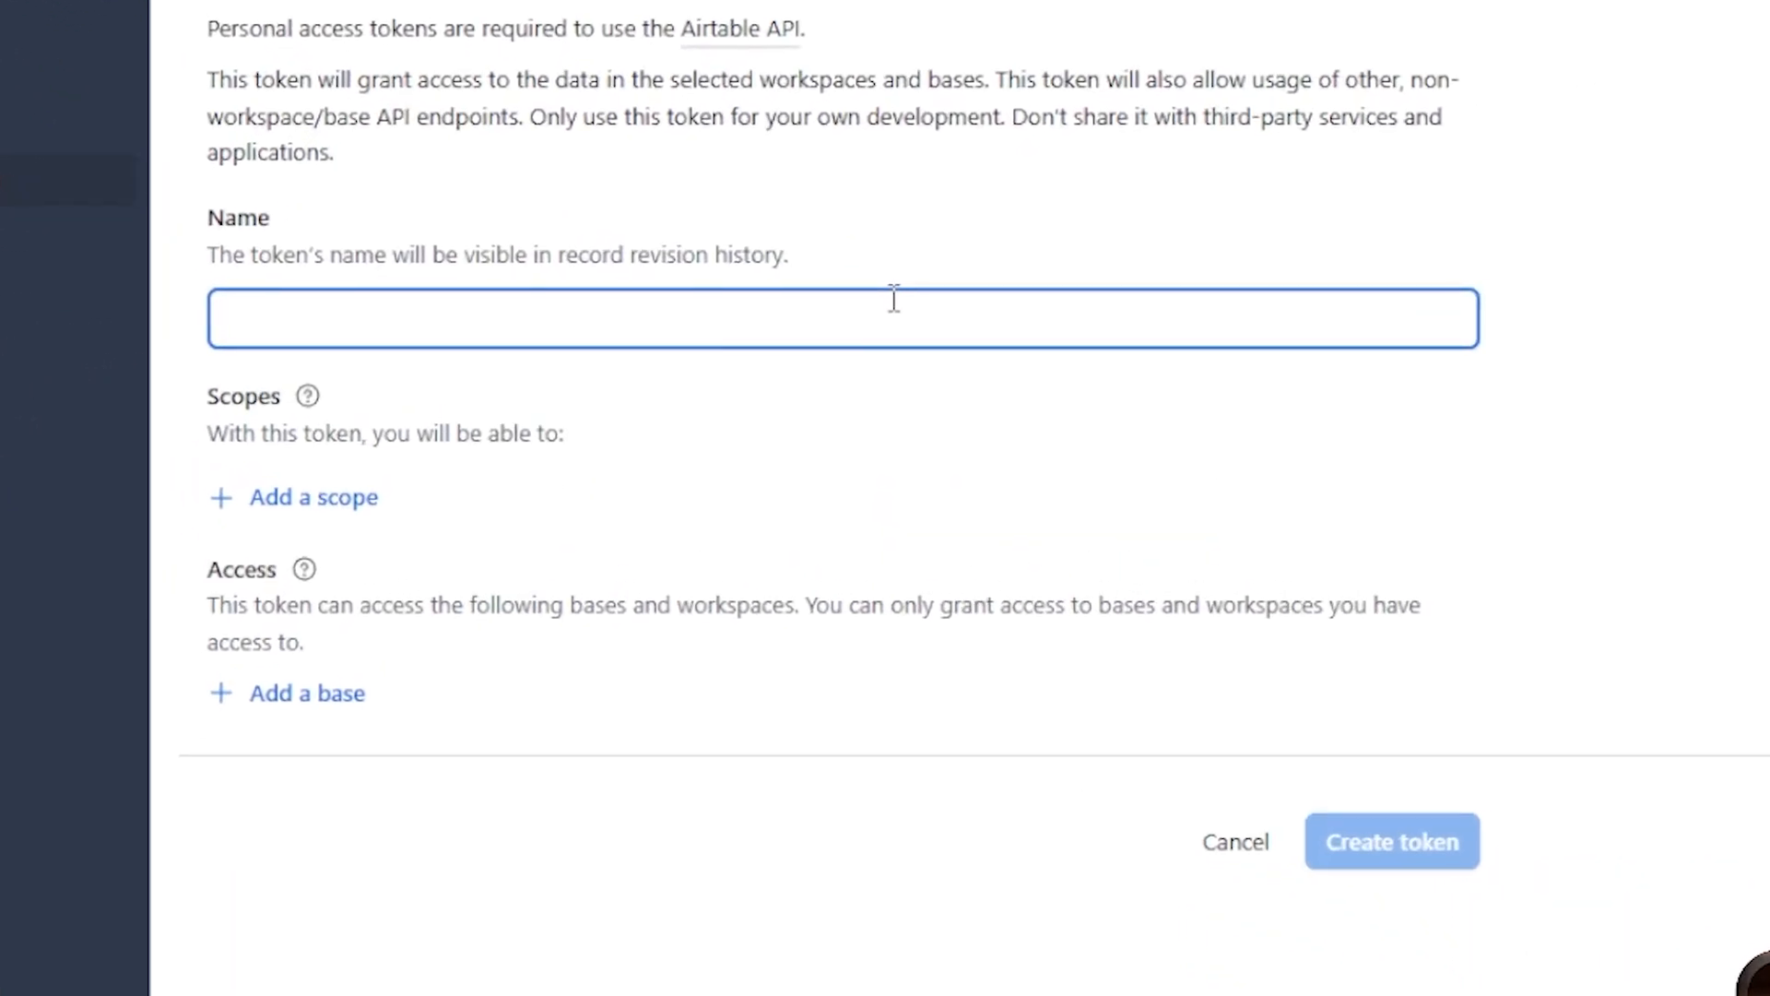
{"action": "type", "text": "FEEDBACK TOKEN N8N"}
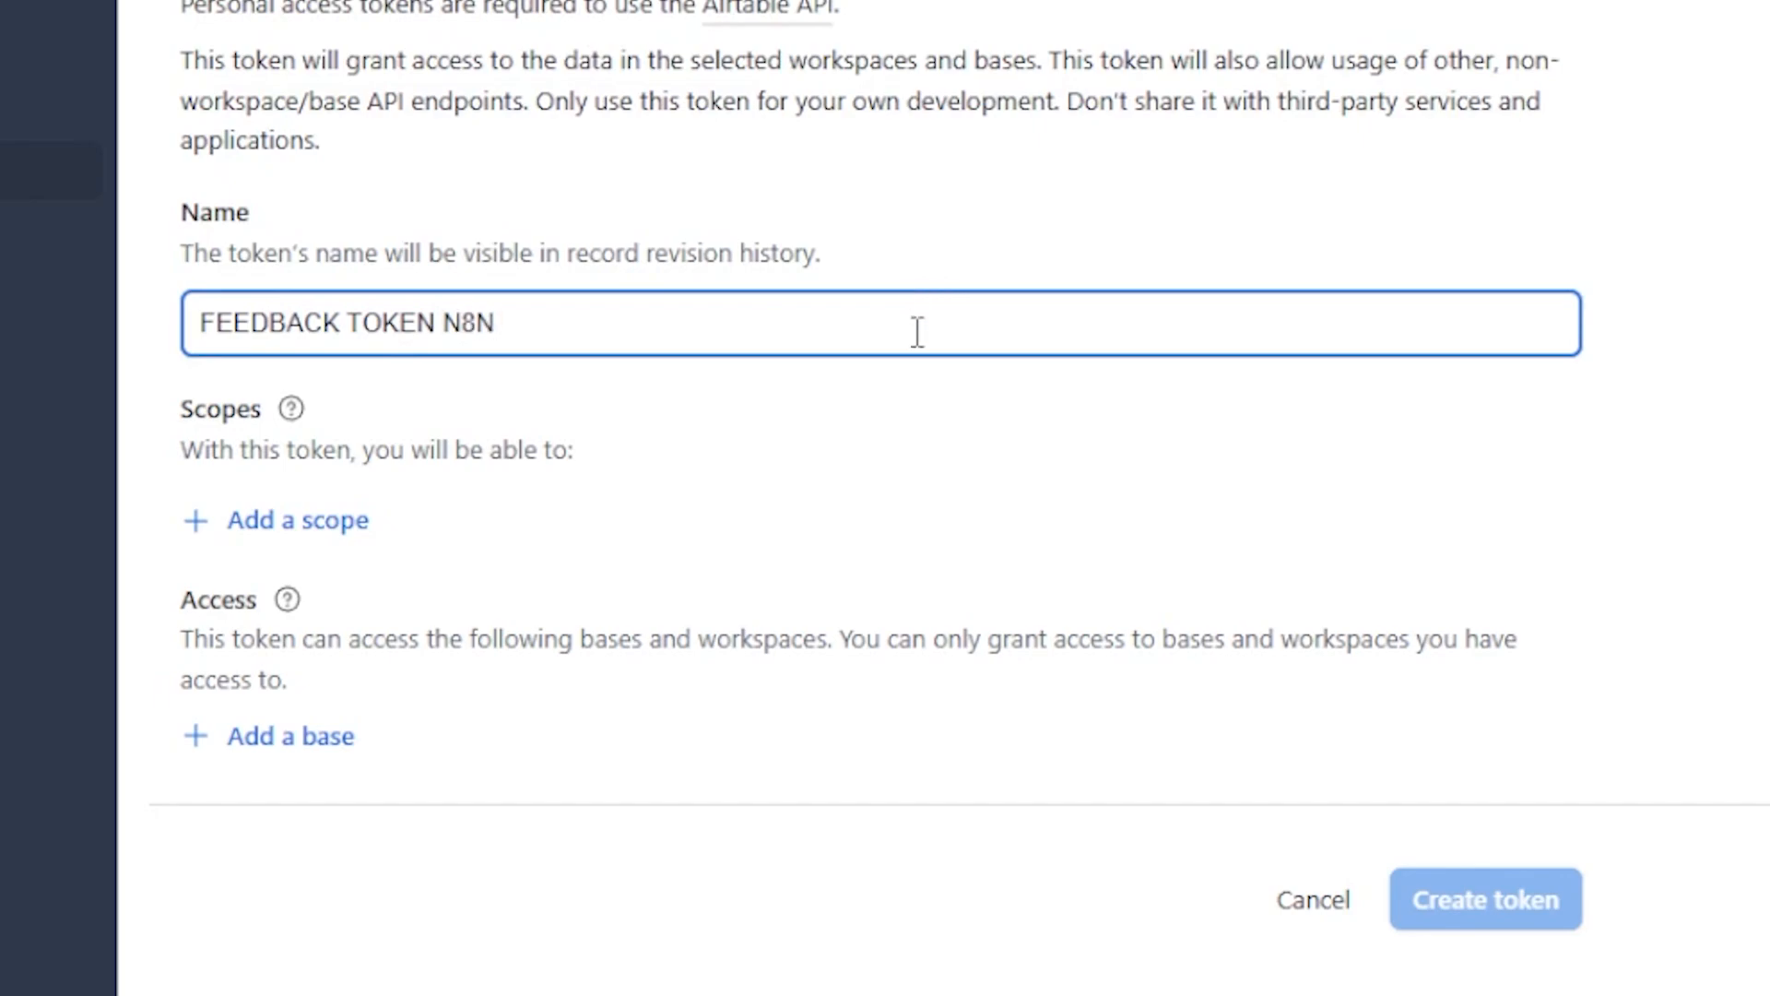
{"action": "left_click", "coordinate": [313, 521]}
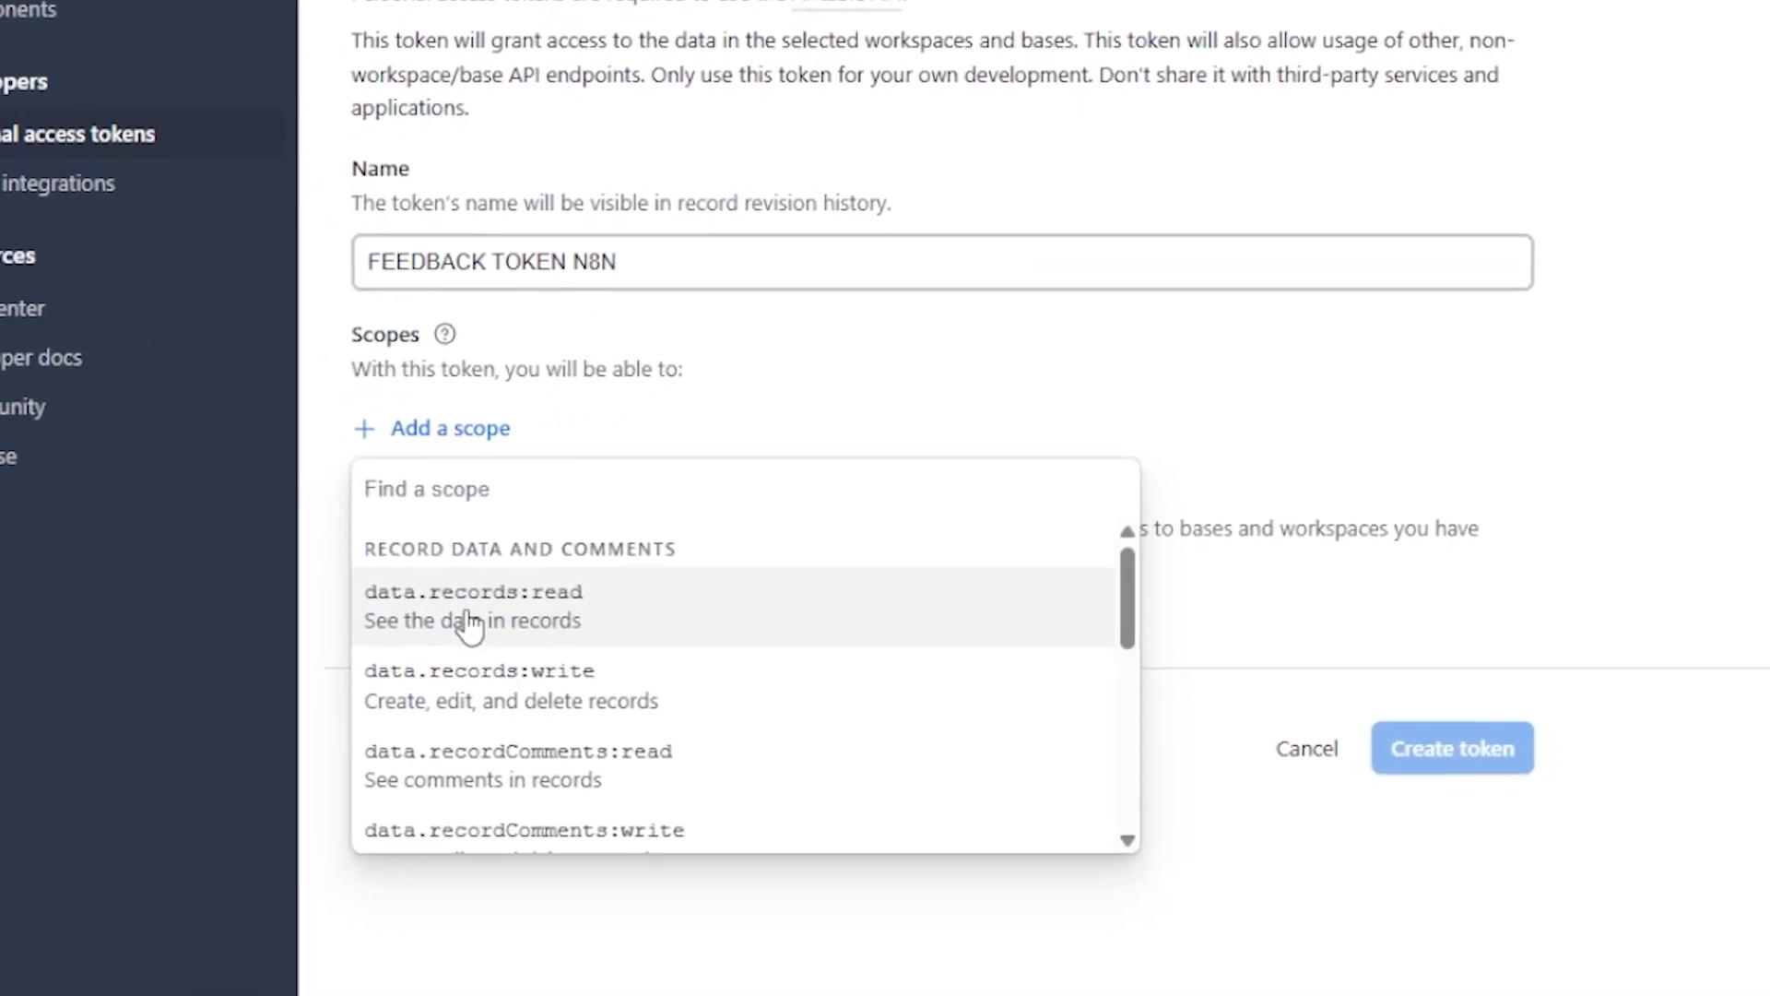
{"action": "left_click", "coordinate": [472, 613]}
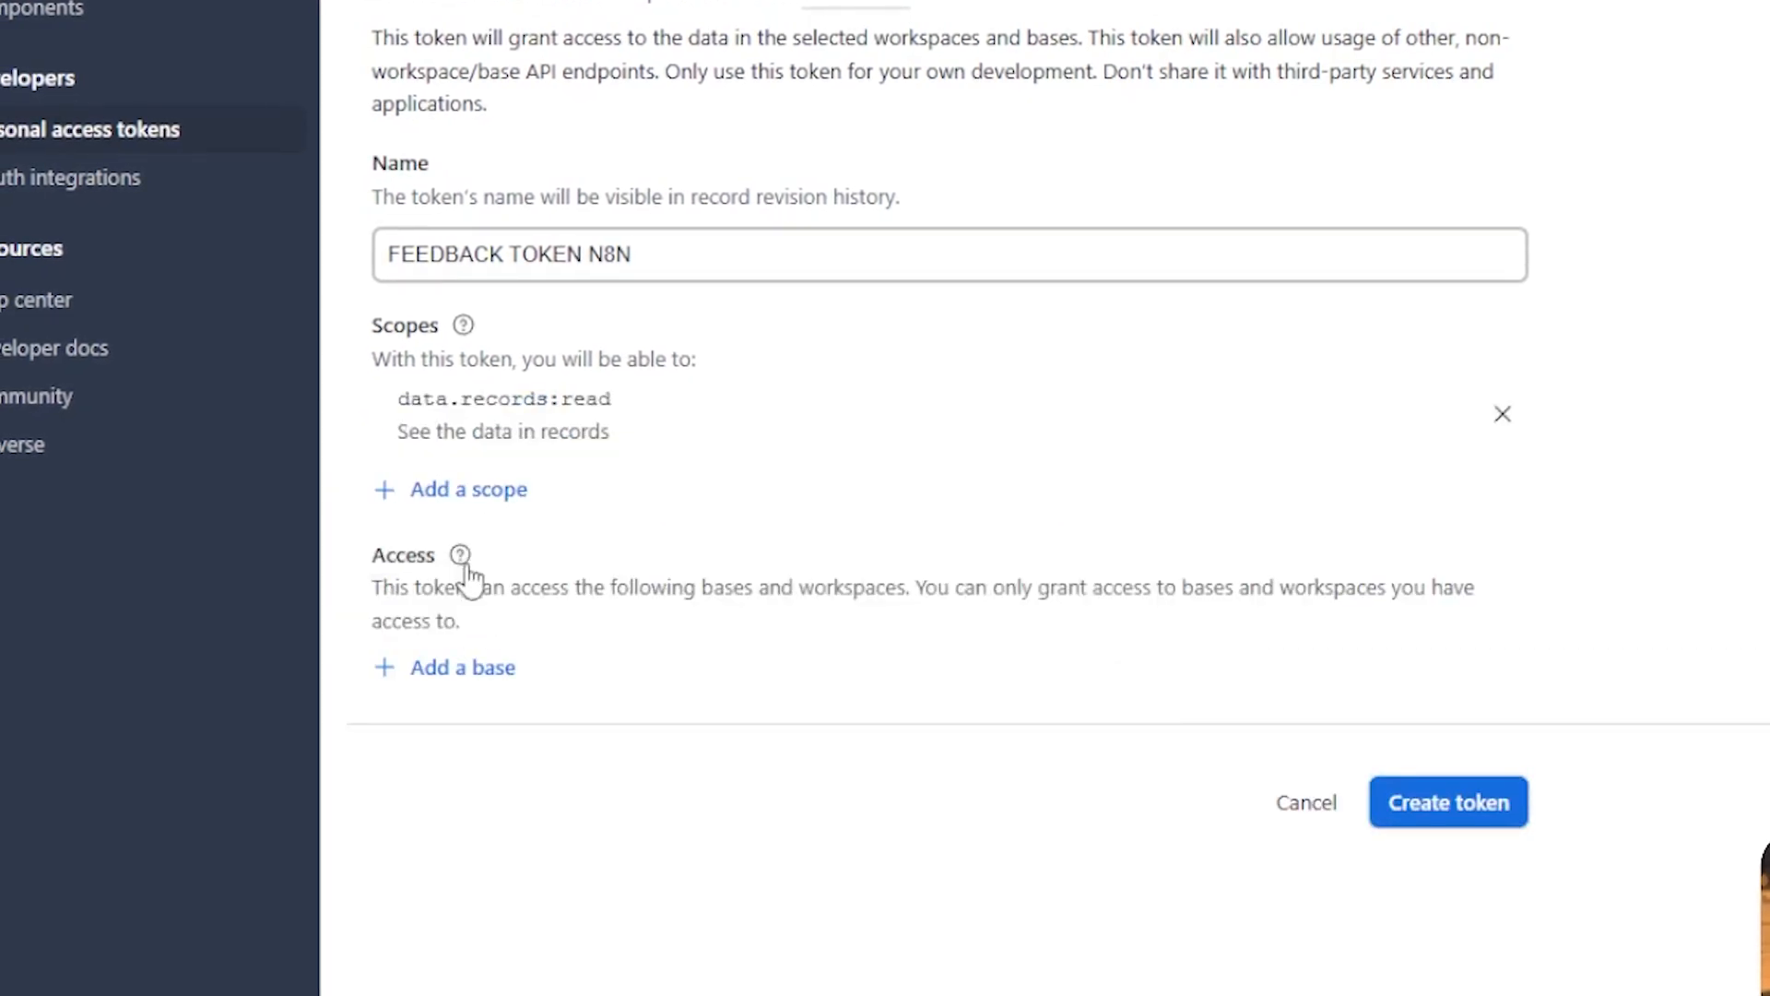
{"action": "left_click", "coordinate": [465, 489]}
{"action": "left_click", "coordinate": [466, 547]}
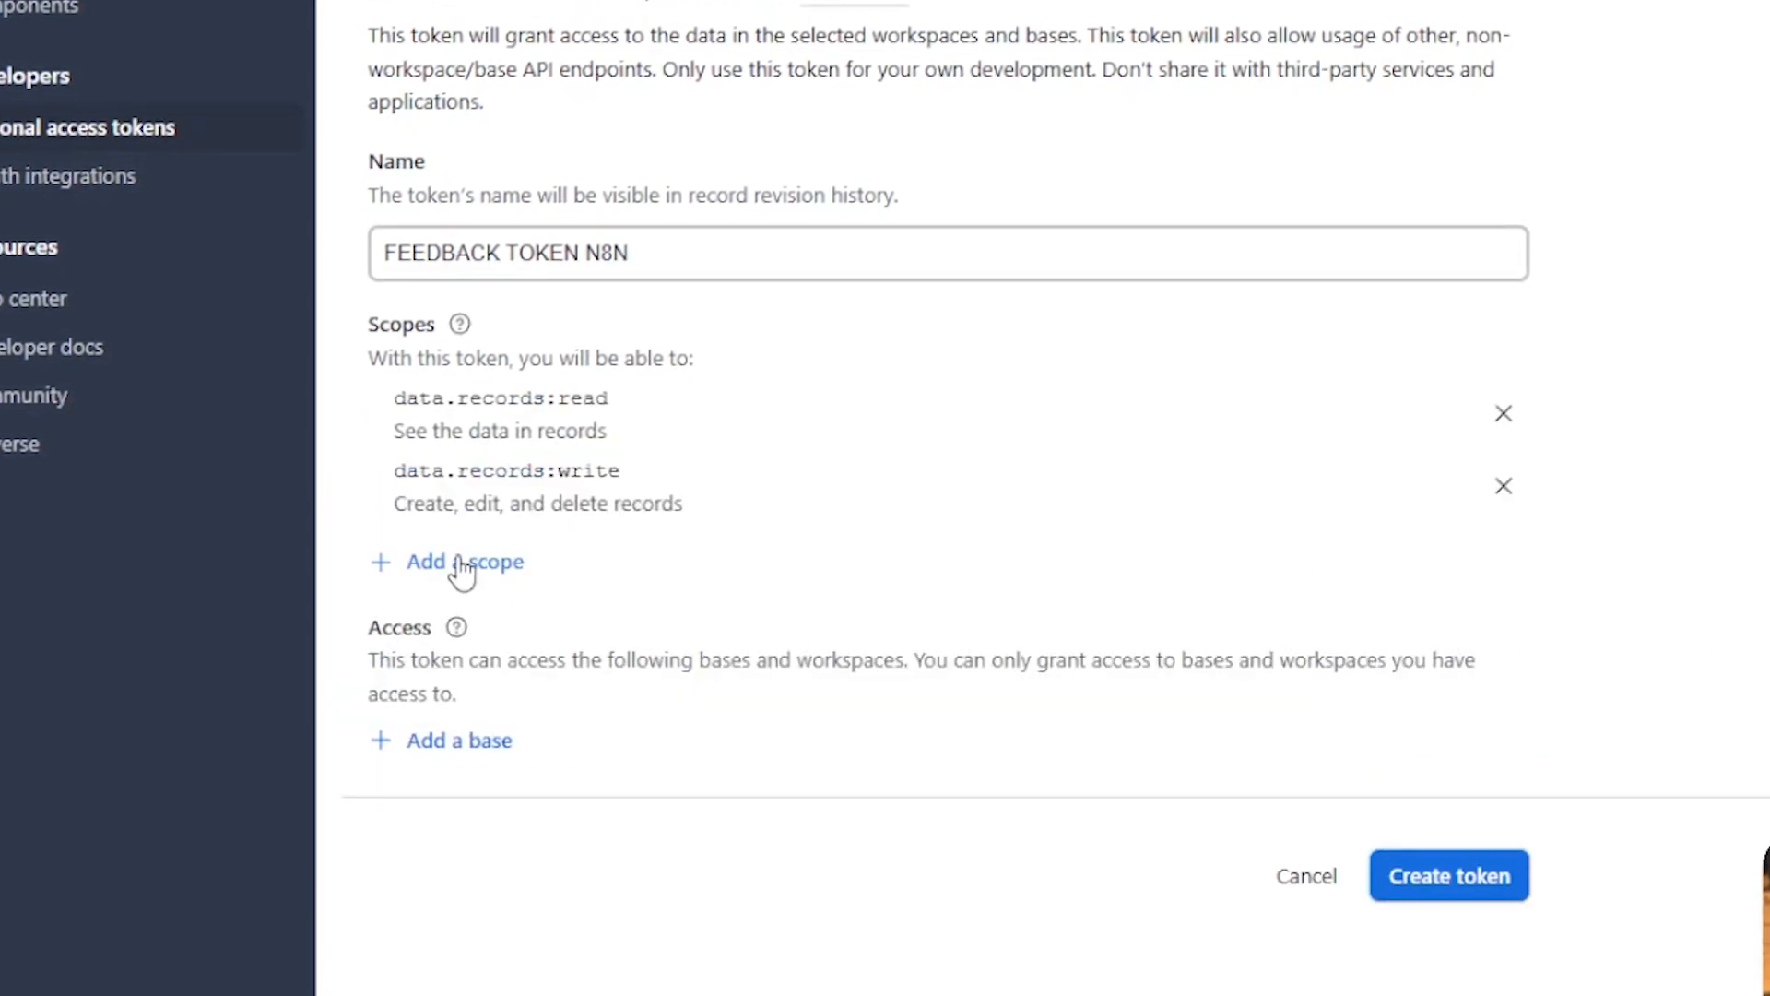
{"action": "left_click", "coordinate": [463, 572]}
{"action": "left_click", "coordinate": [513, 951]}
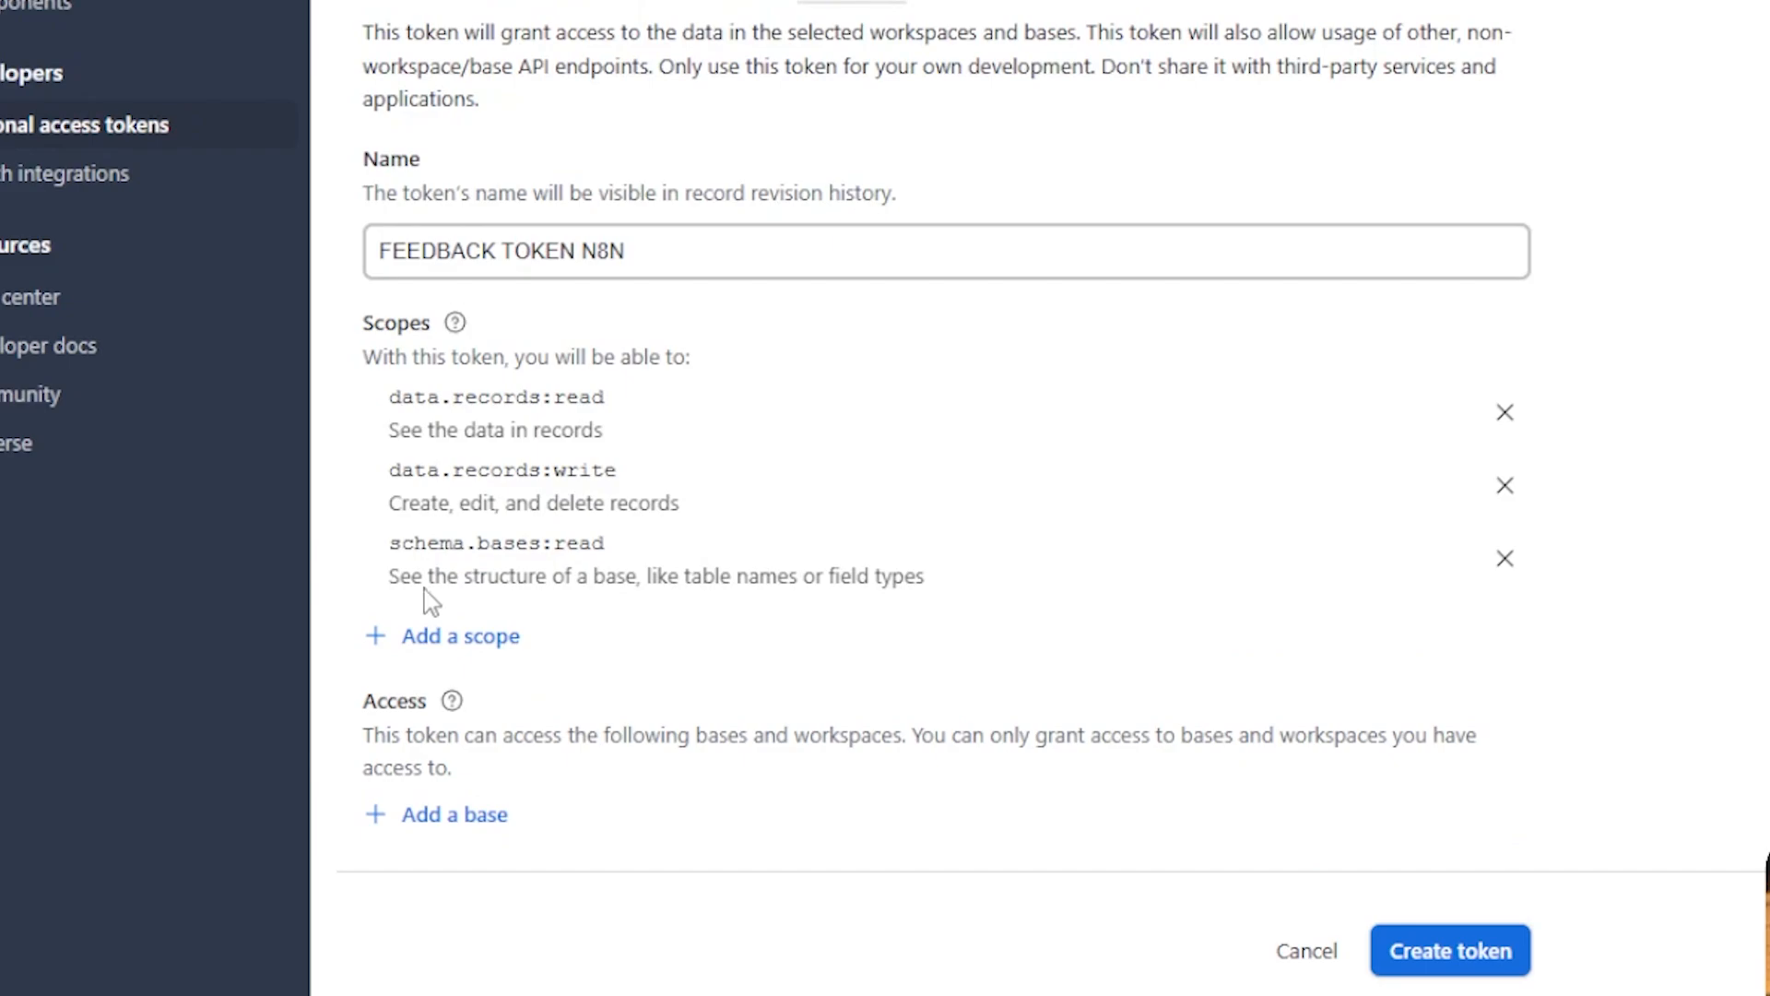
{"action": "left_click", "coordinate": [466, 638]}
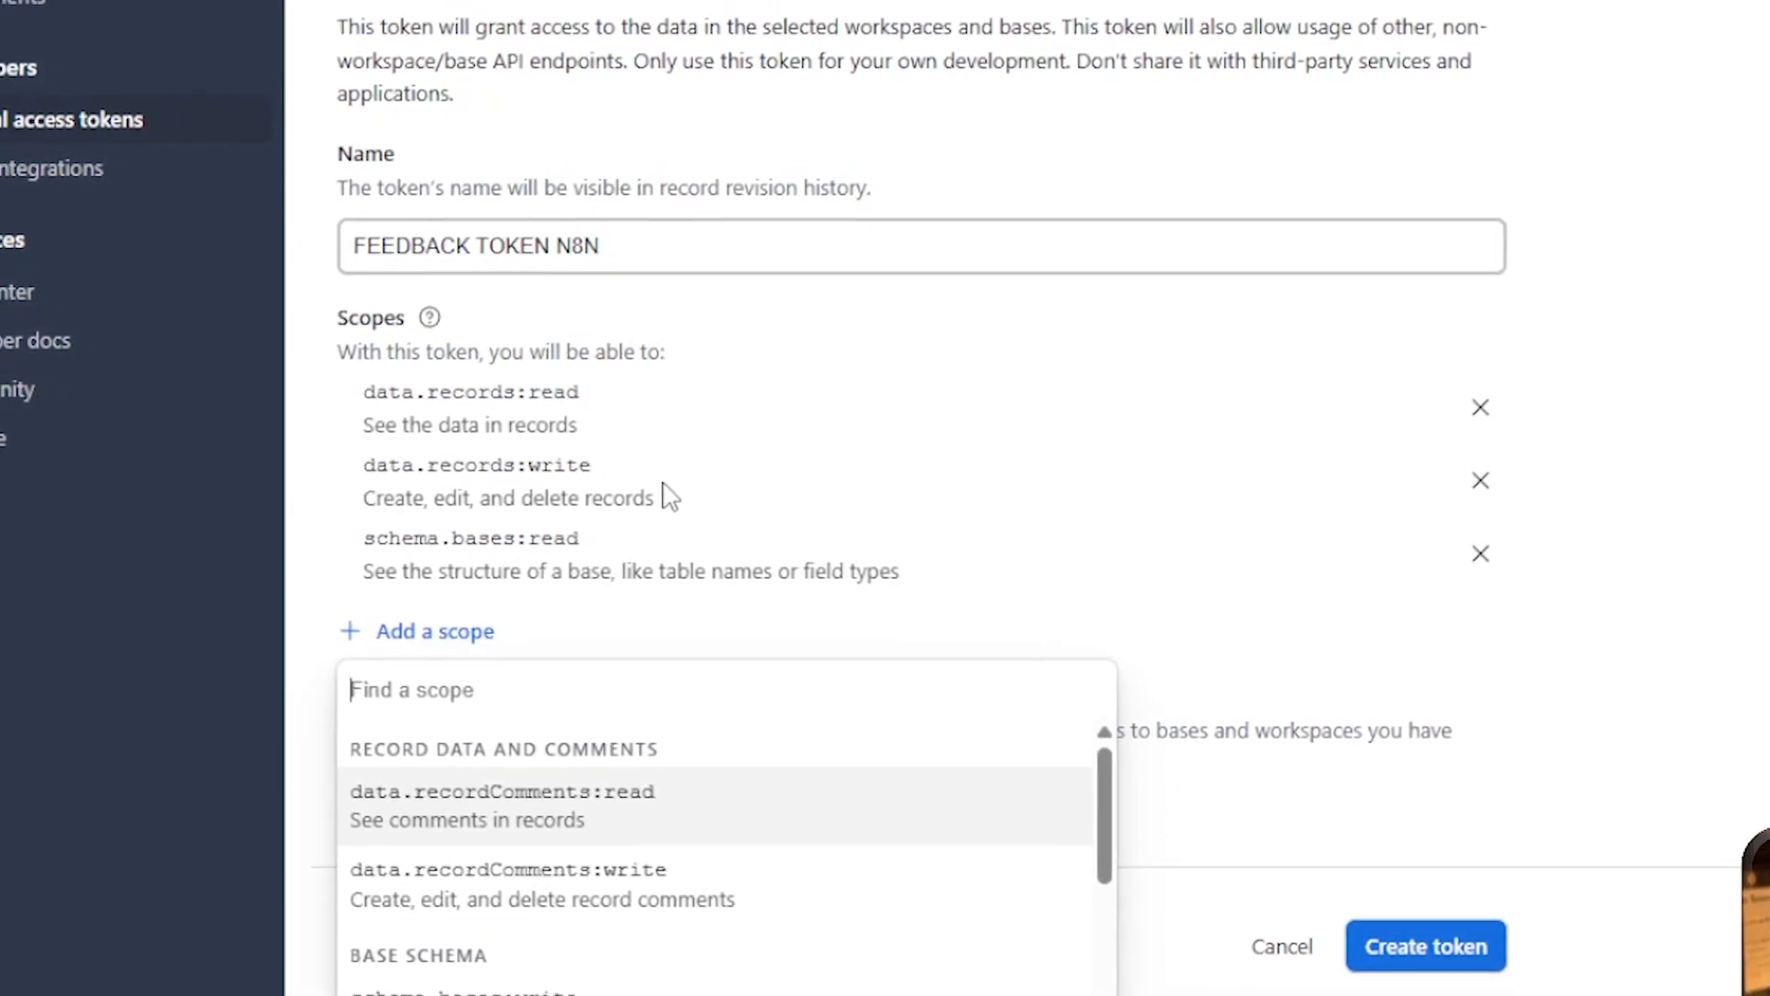
{"action": "left_click", "coordinate": [546, 824]}
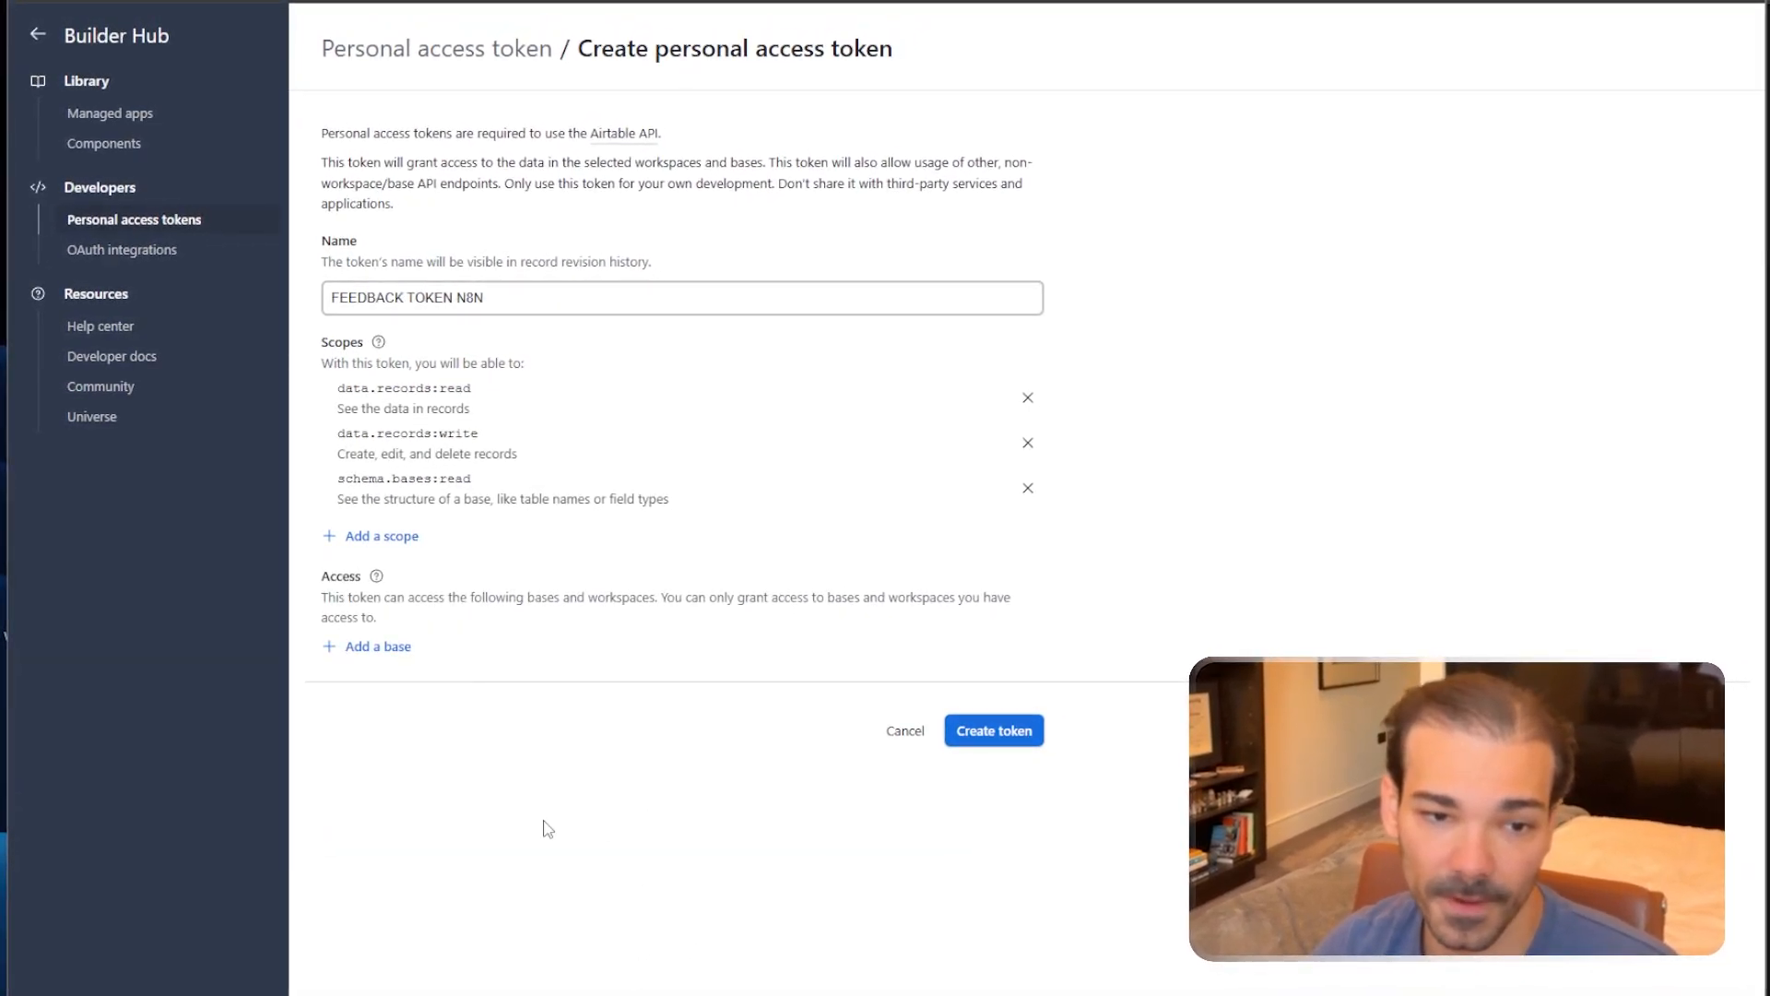
Limit the token's access to the N8N Feedback base and create it.
{"action": "left_click", "coordinate": [378, 646]}
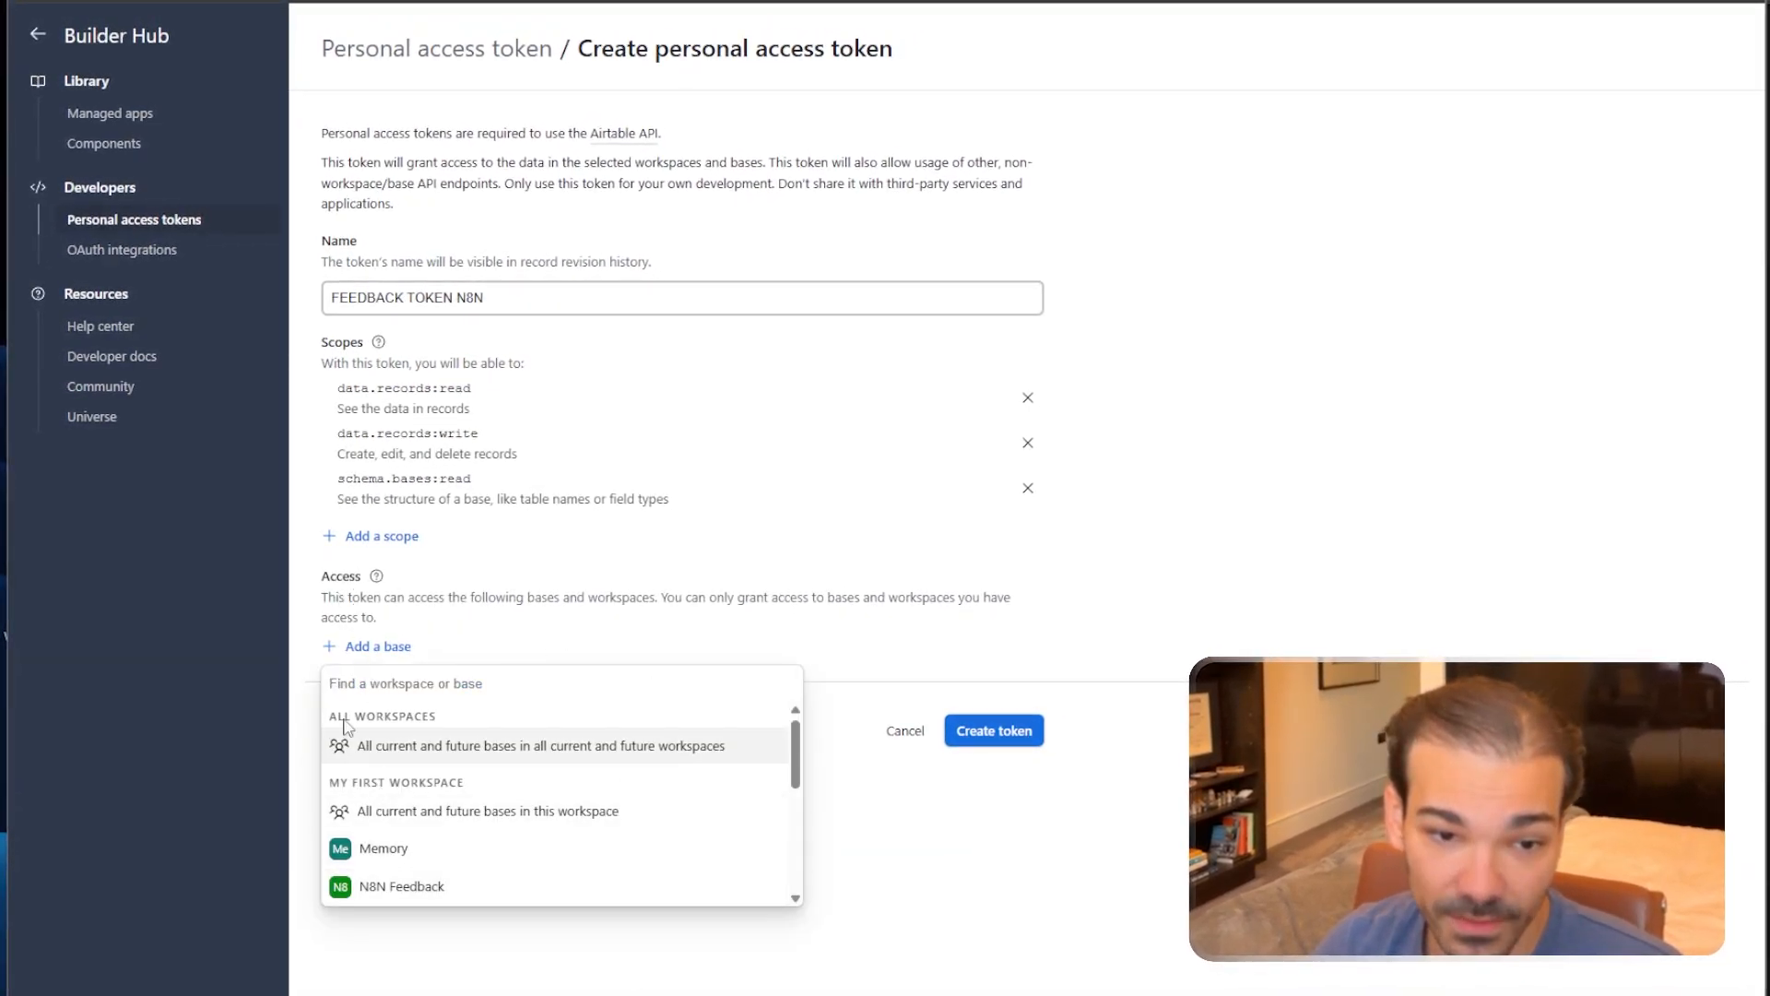
{"action": "scroll", "coordinate": [396, 842], "scroll_direction": "down", "scroll_amount": 3}
{"action": "scroll", "coordinate": [397, 842], "scroll_direction": "up", "scroll_amount": 2}
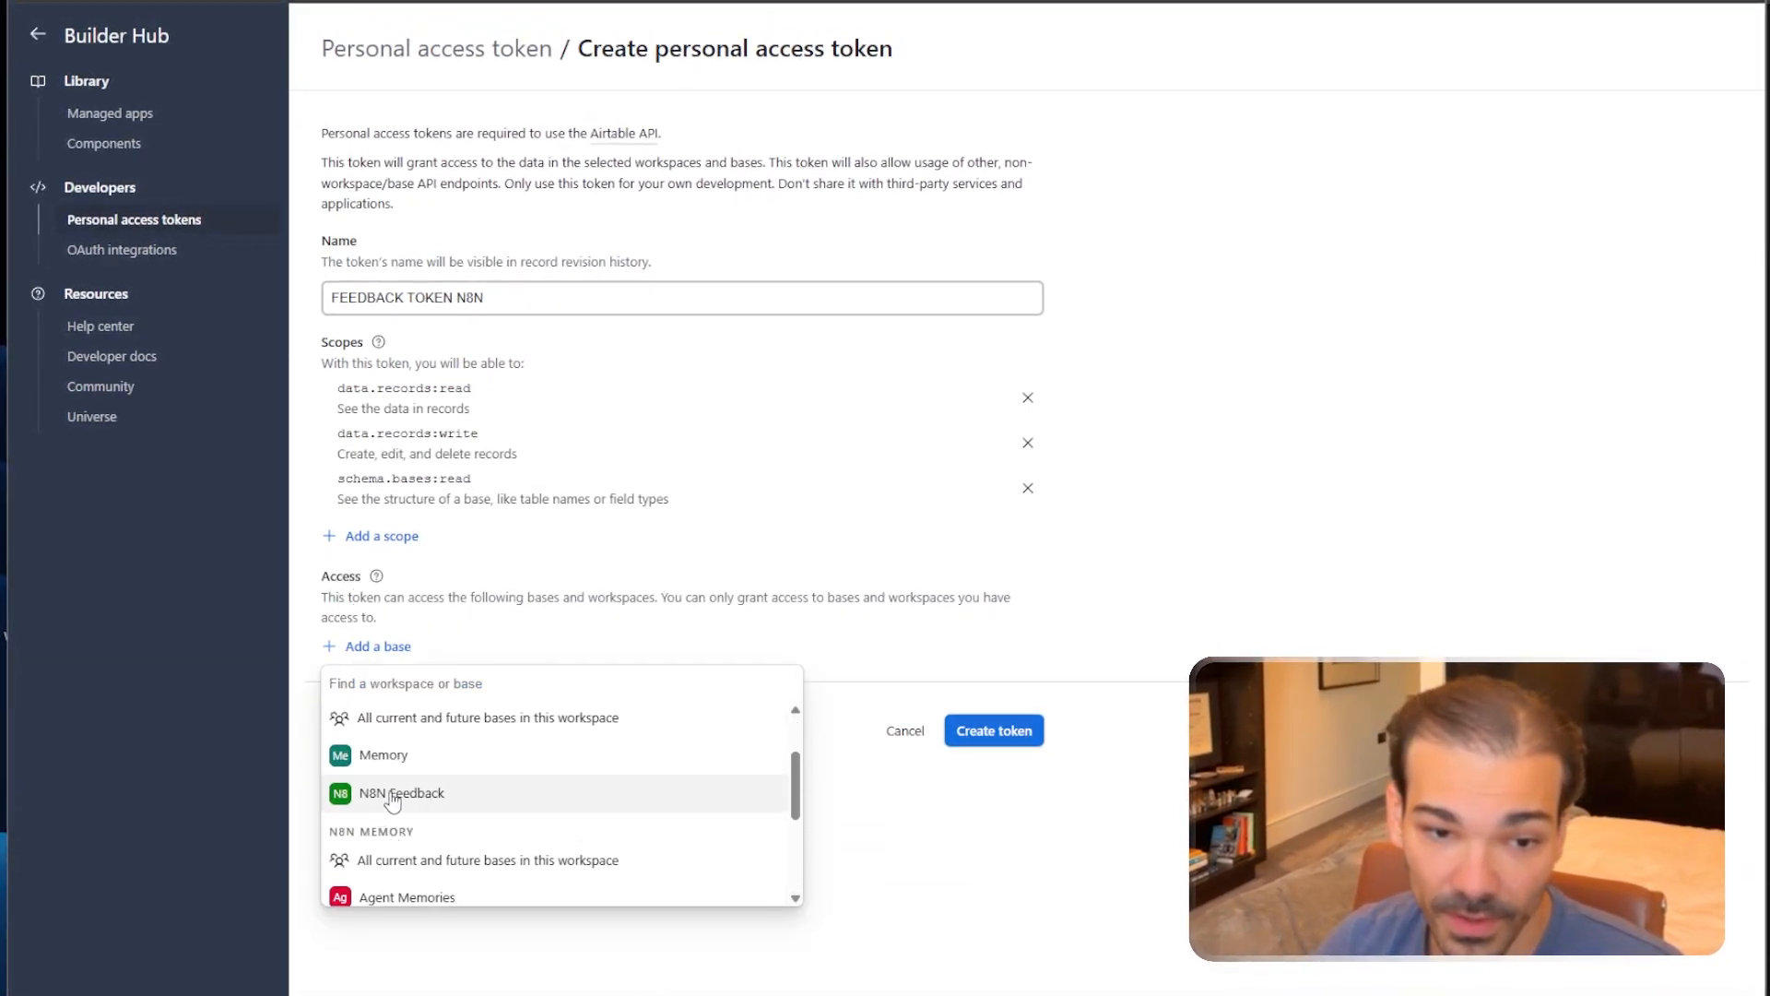
{"action": "left_click", "coordinate": [400, 800]}
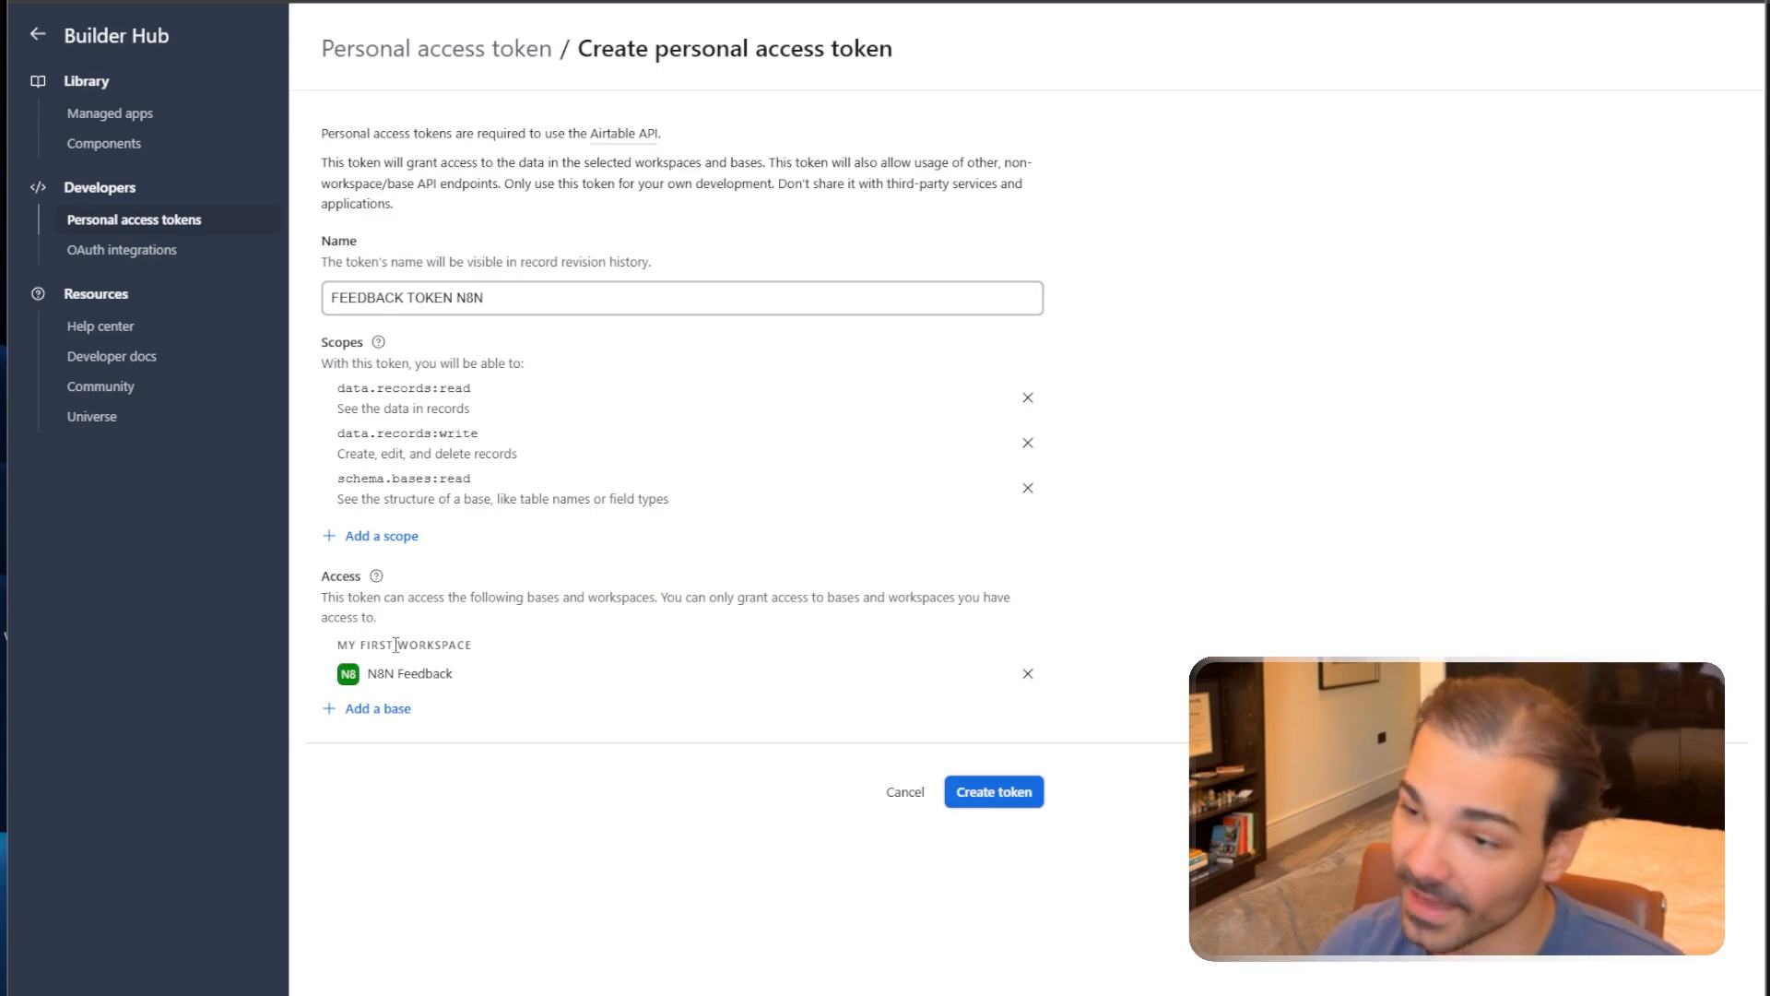
{"action": "left_click", "coordinate": [994, 795]}
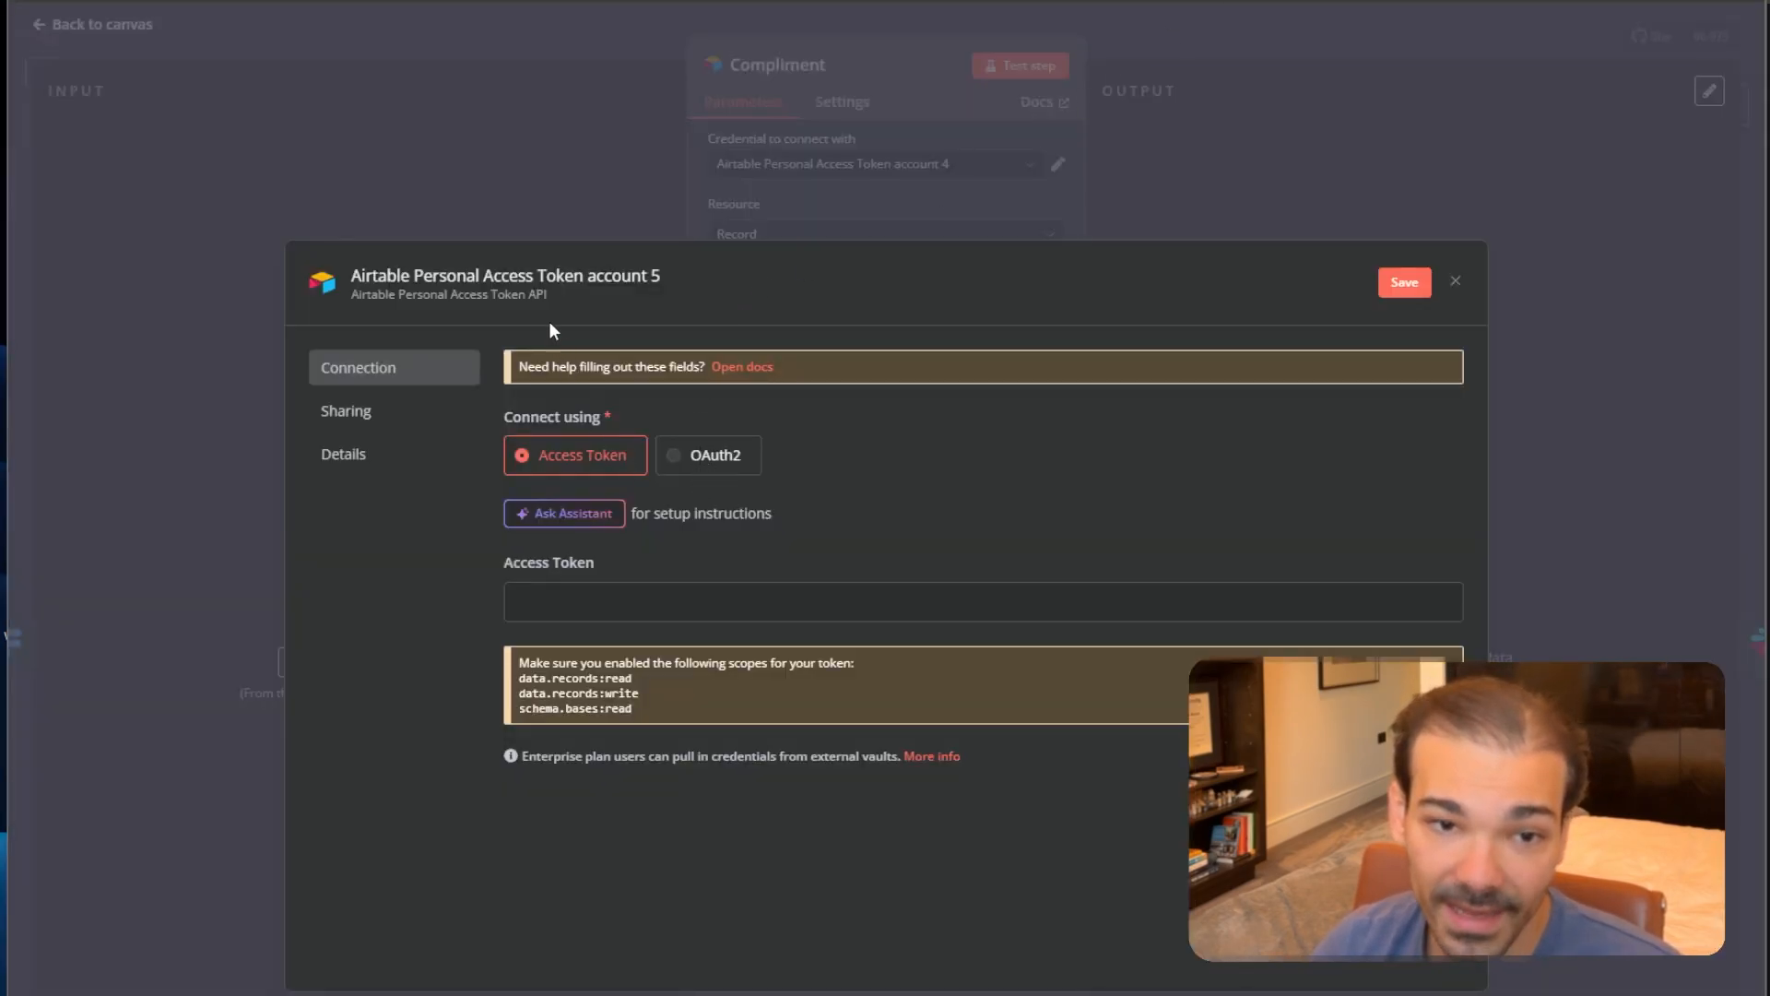
Name the credential N8n Feedback Token, paste in the Airtable access token, and close it once saved.
{"action": "left_click", "coordinate": [532, 277]}
{"action": "type", "text": "N8n Feedback Token"}
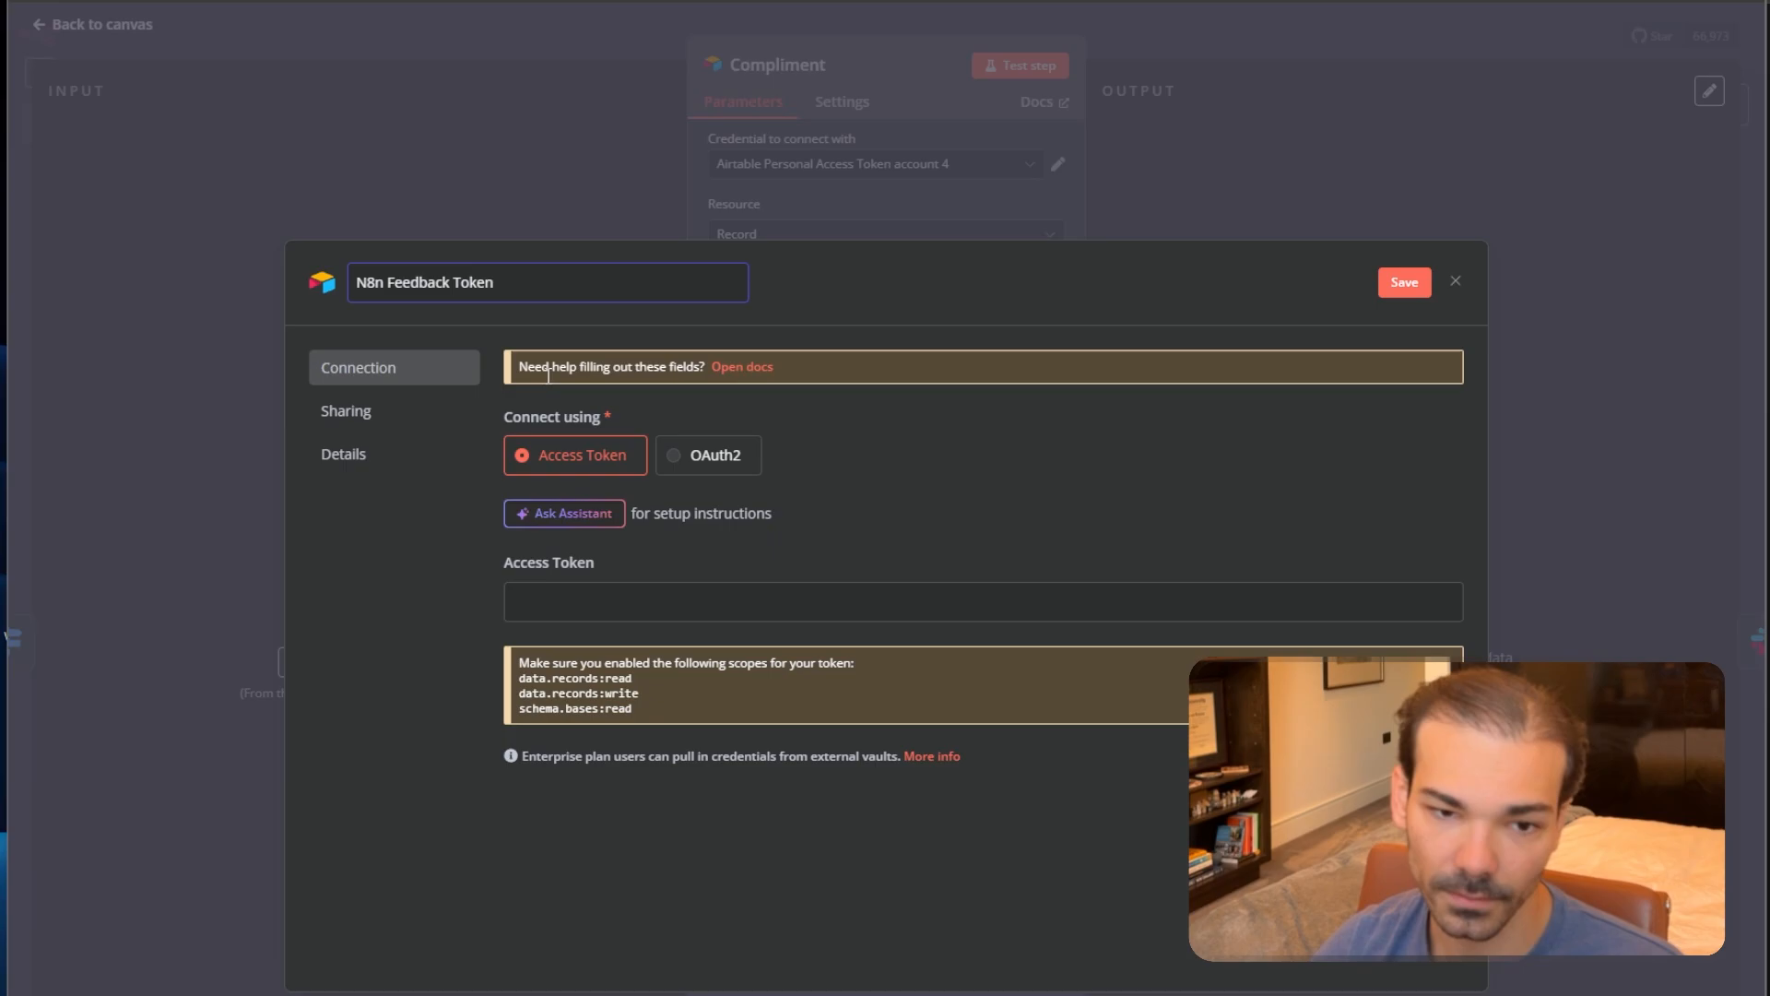
{"action": "left_click", "coordinate": [590, 606]}
{"action": "key", "text": "ctrl+v"}
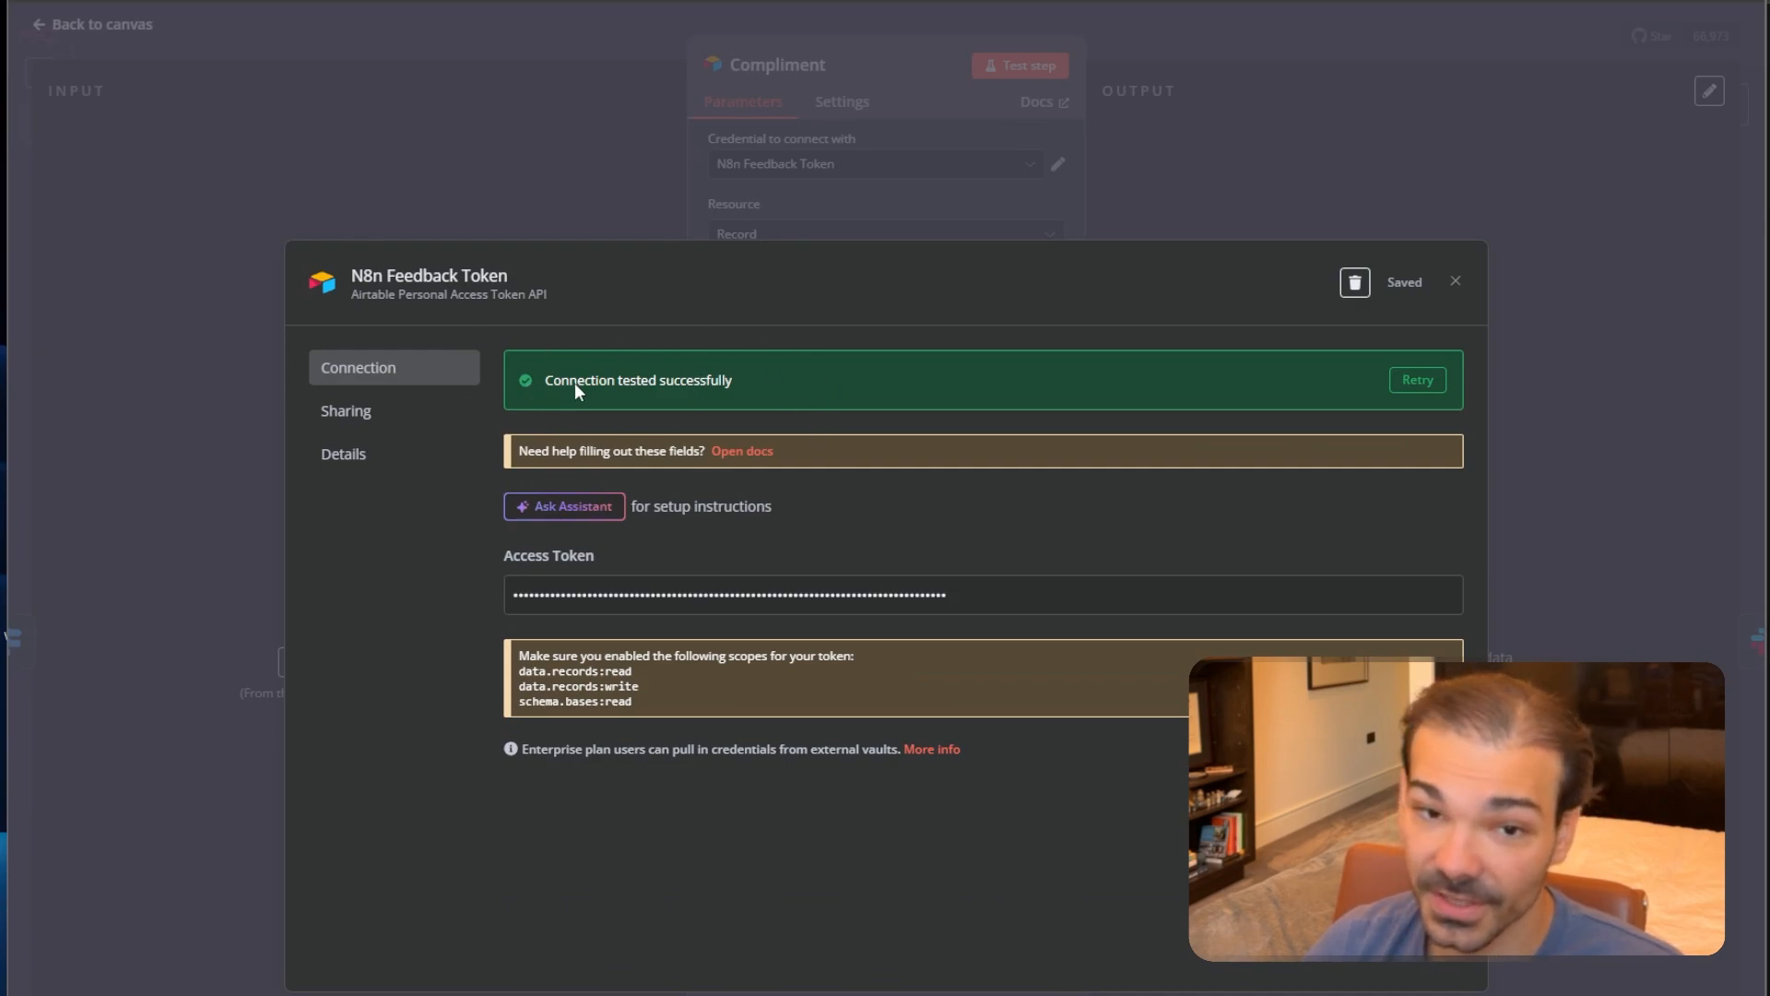
{"action": "left_click", "coordinate": [1315, 108]}
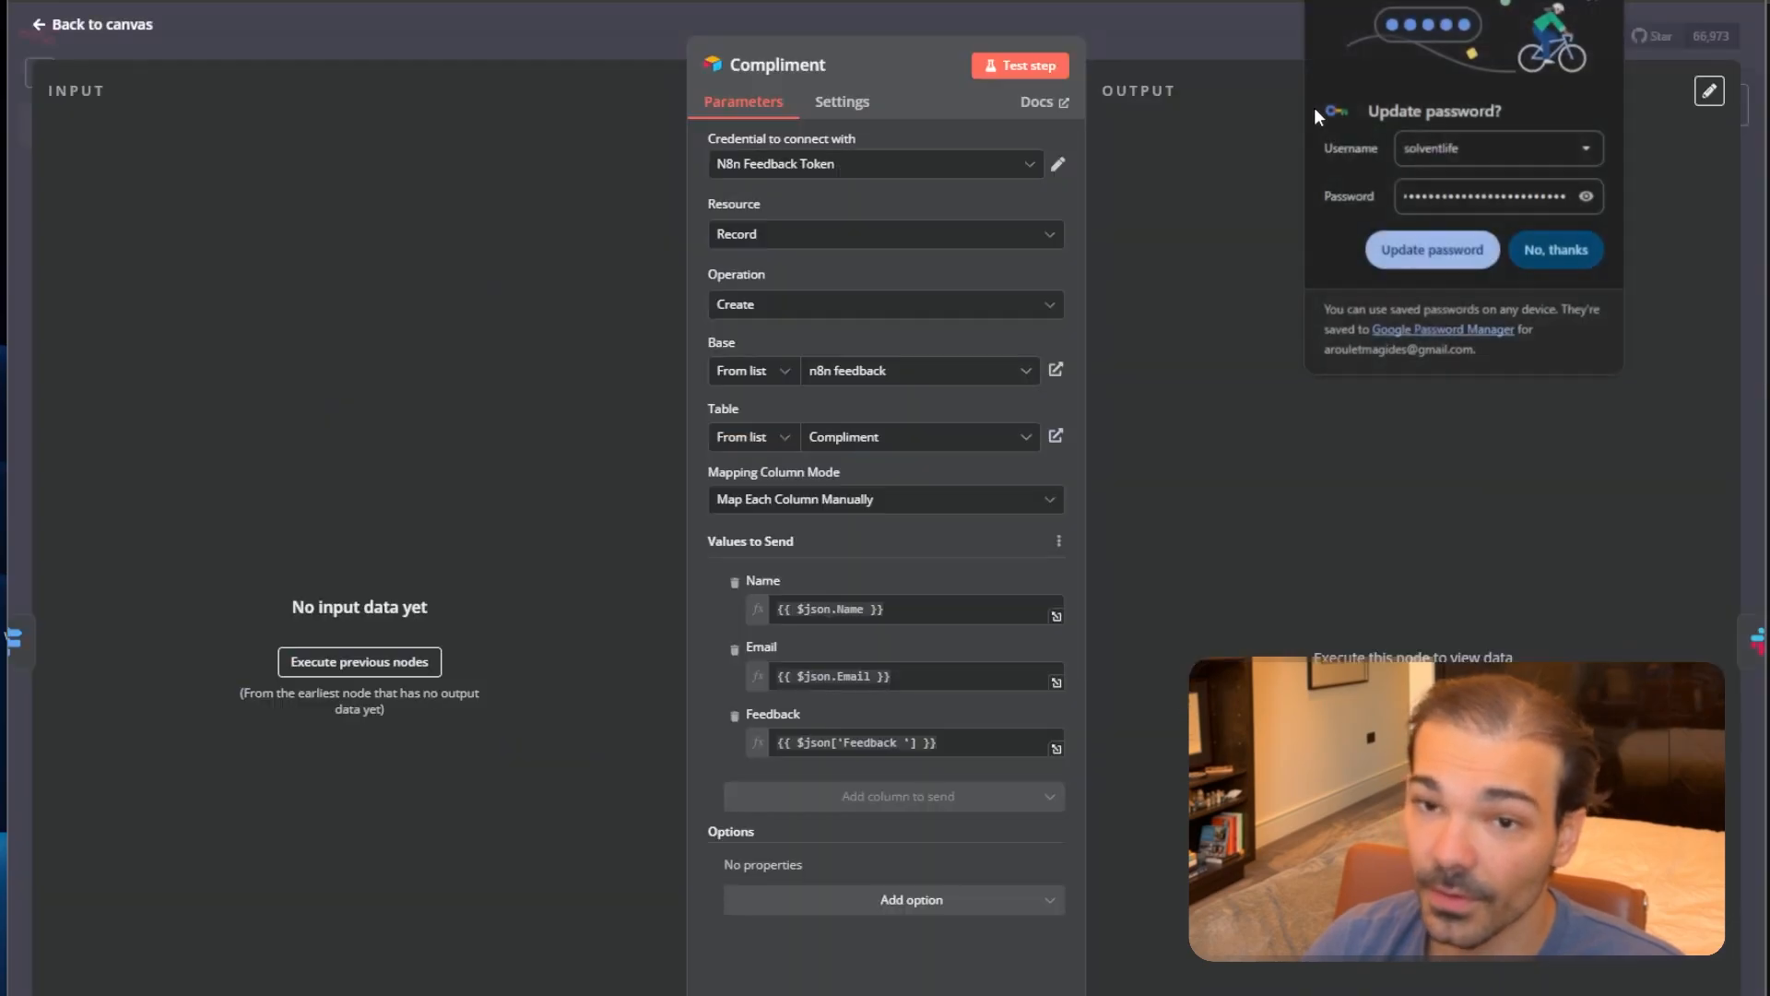
Set the Complaint node's credential to N8n Feedback Token.
{"action": "left_click", "coordinate": [1220, 40]}
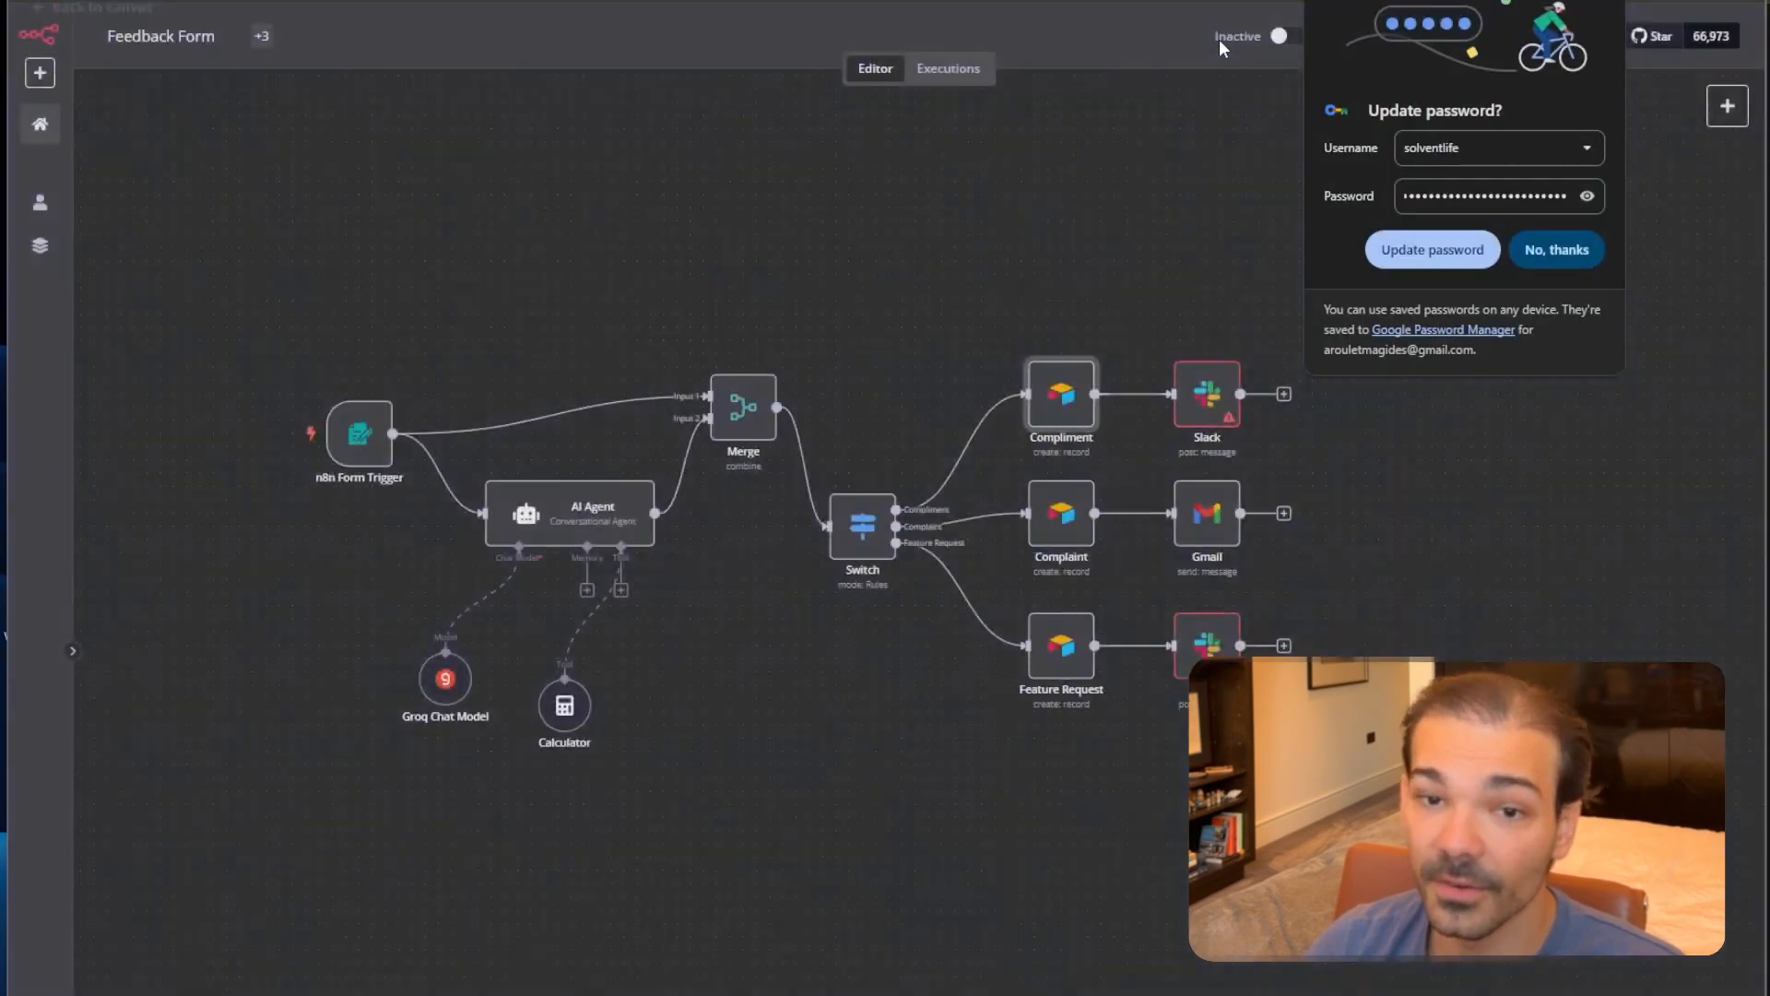
{"action": "double_click", "coordinate": [1057, 535]}
{"action": "left_click", "coordinate": [856, 180]}
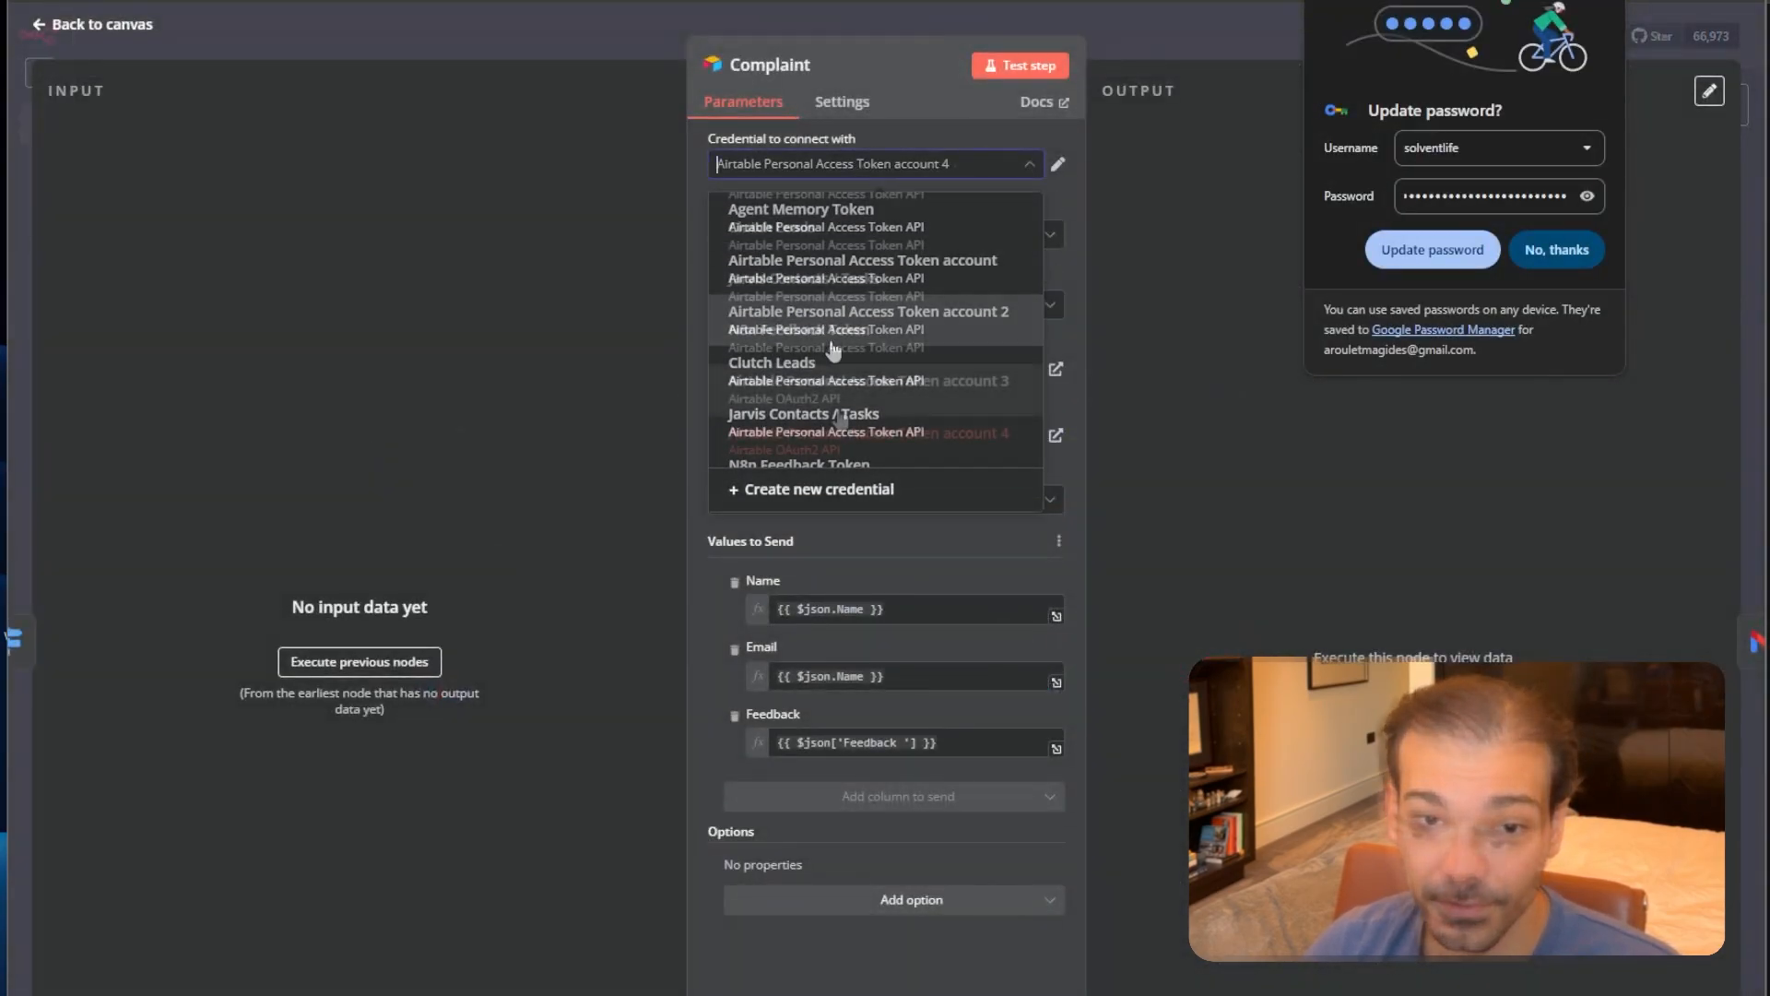
{"action": "scroll", "coordinate": [861, 424], "scroll_direction": "down", "scroll_amount": 3}
{"action": "scroll", "coordinate": [849, 427], "scroll_direction": "up", "scroll_amount": 3}
{"action": "scroll", "coordinate": [817, 392], "scroll_direction": "down", "scroll_amount": 2}
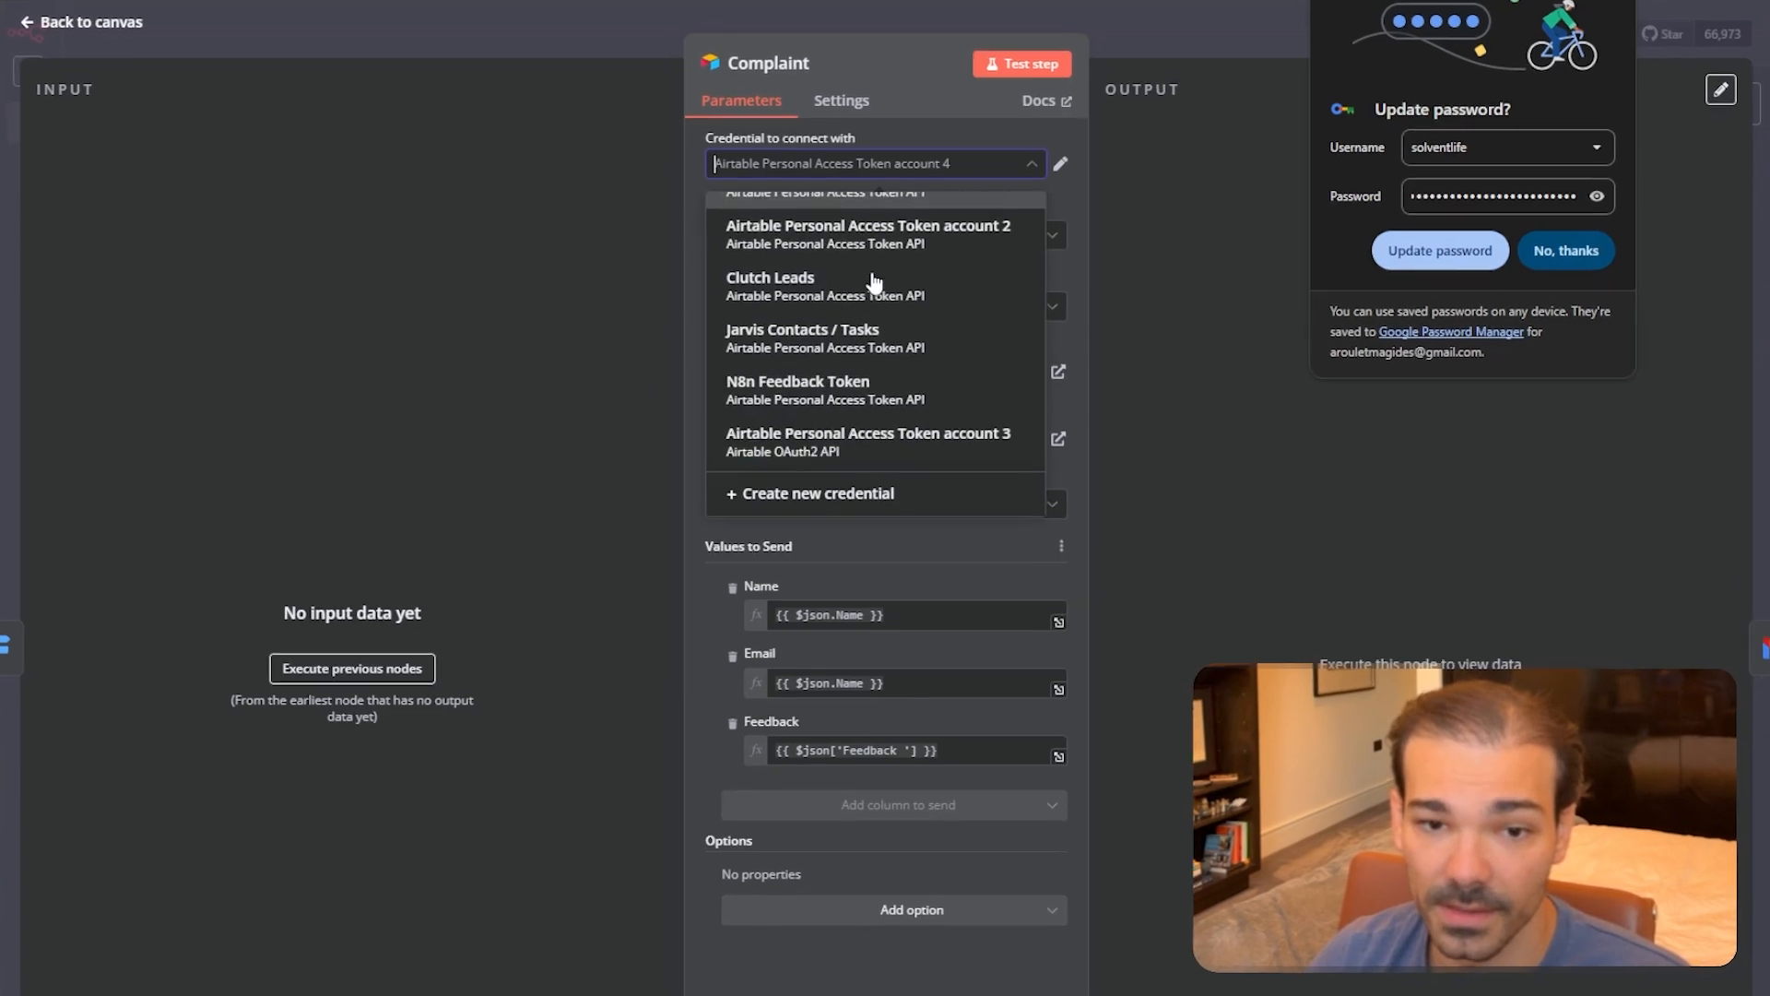
{"action": "left_click", "coordinate": [673, 544]}
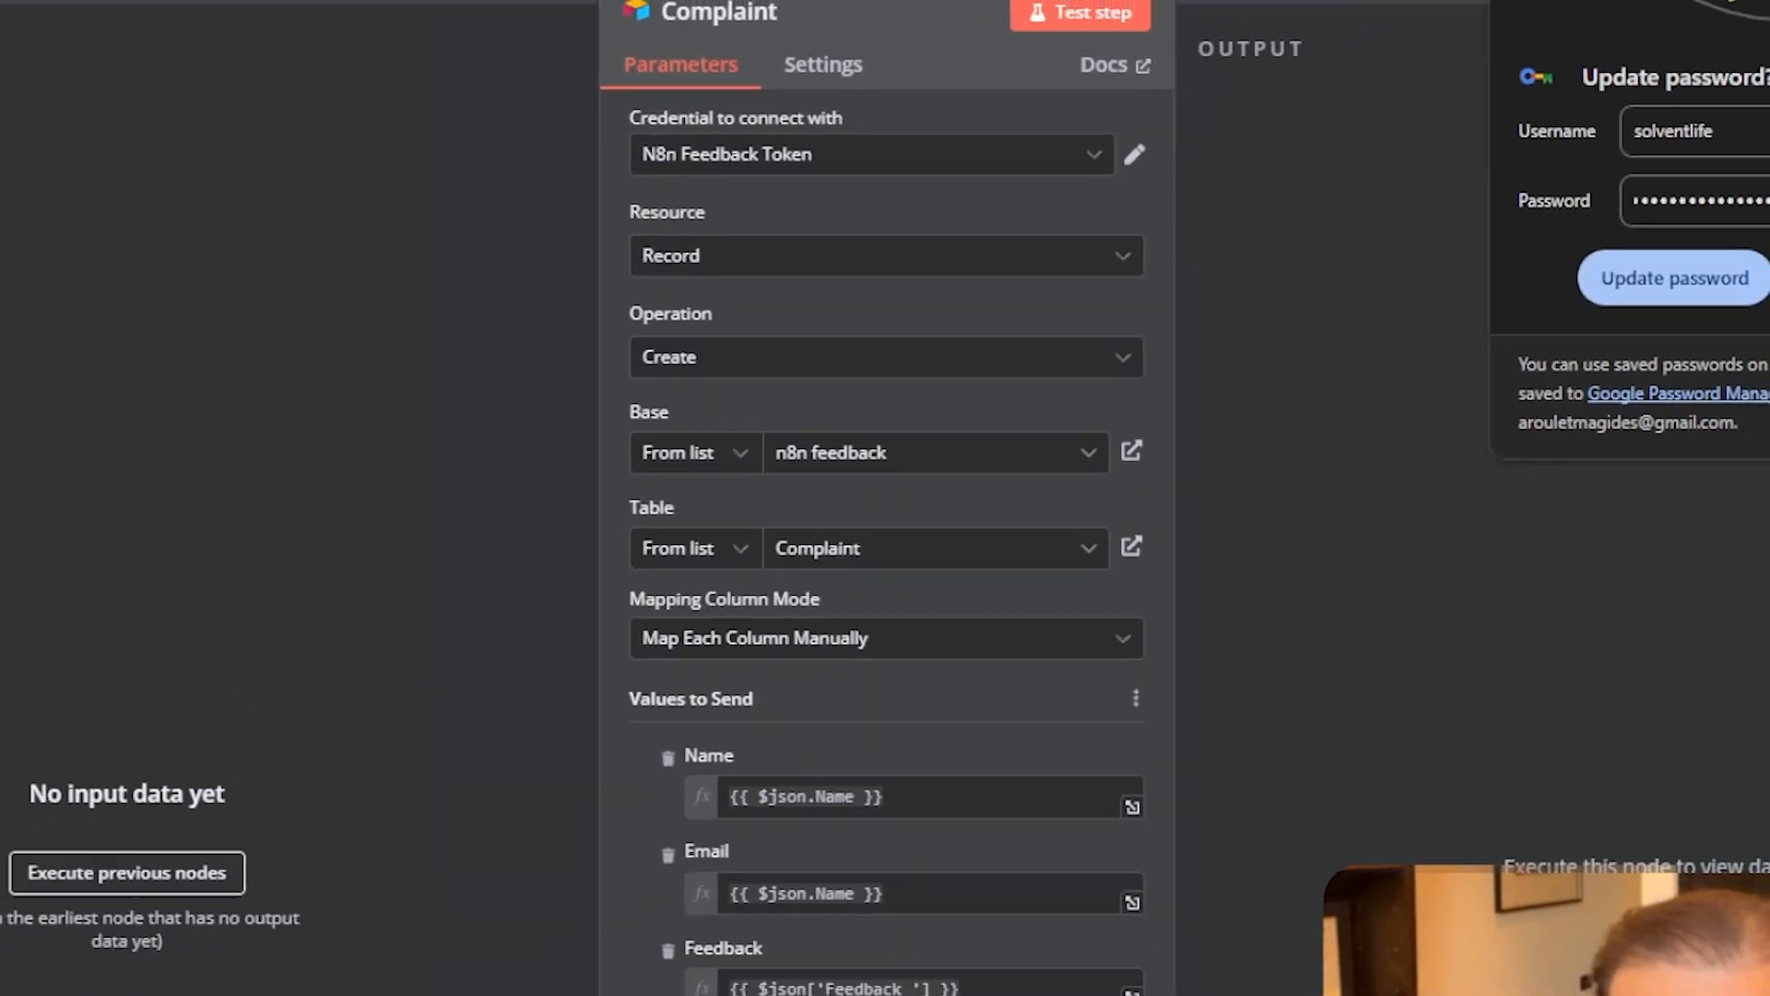
{"action": "key", "text": "Escape"}
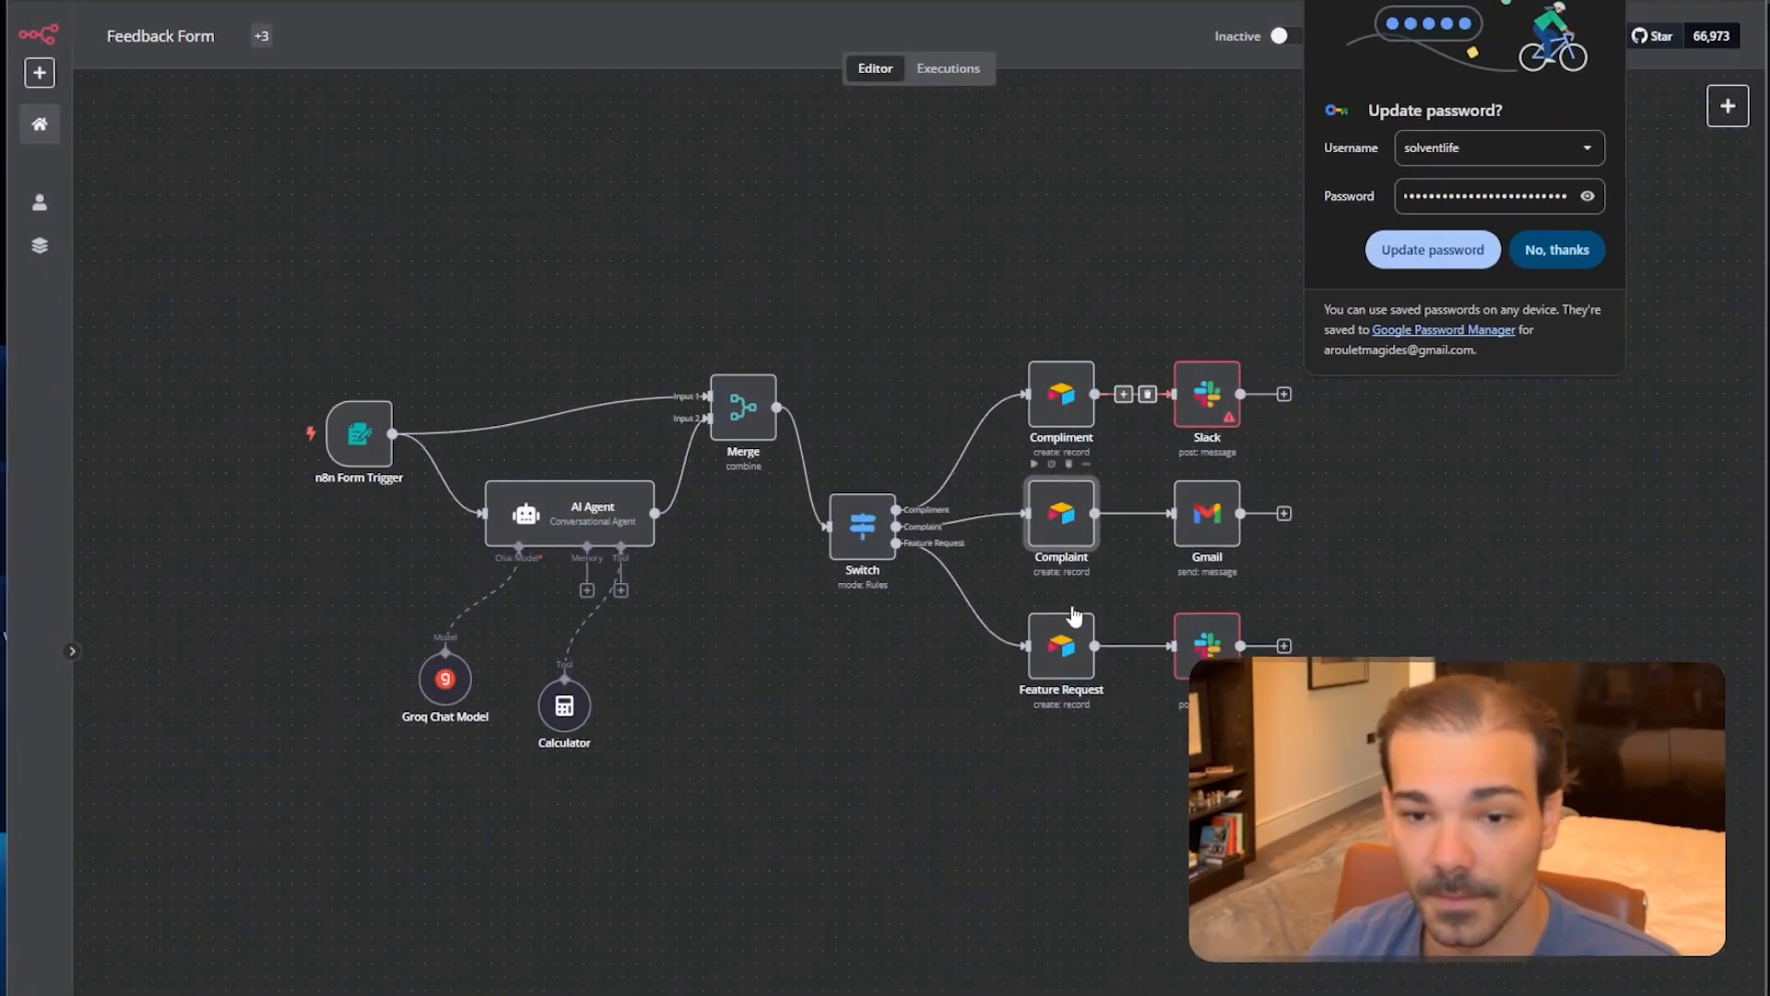
Set the Feature Request node's credential to N8n Feedback Token.
{"action": "double_click", "coordinate": [1075, 679]}
{"action": "left_click", "coordinate": [848, 178]}
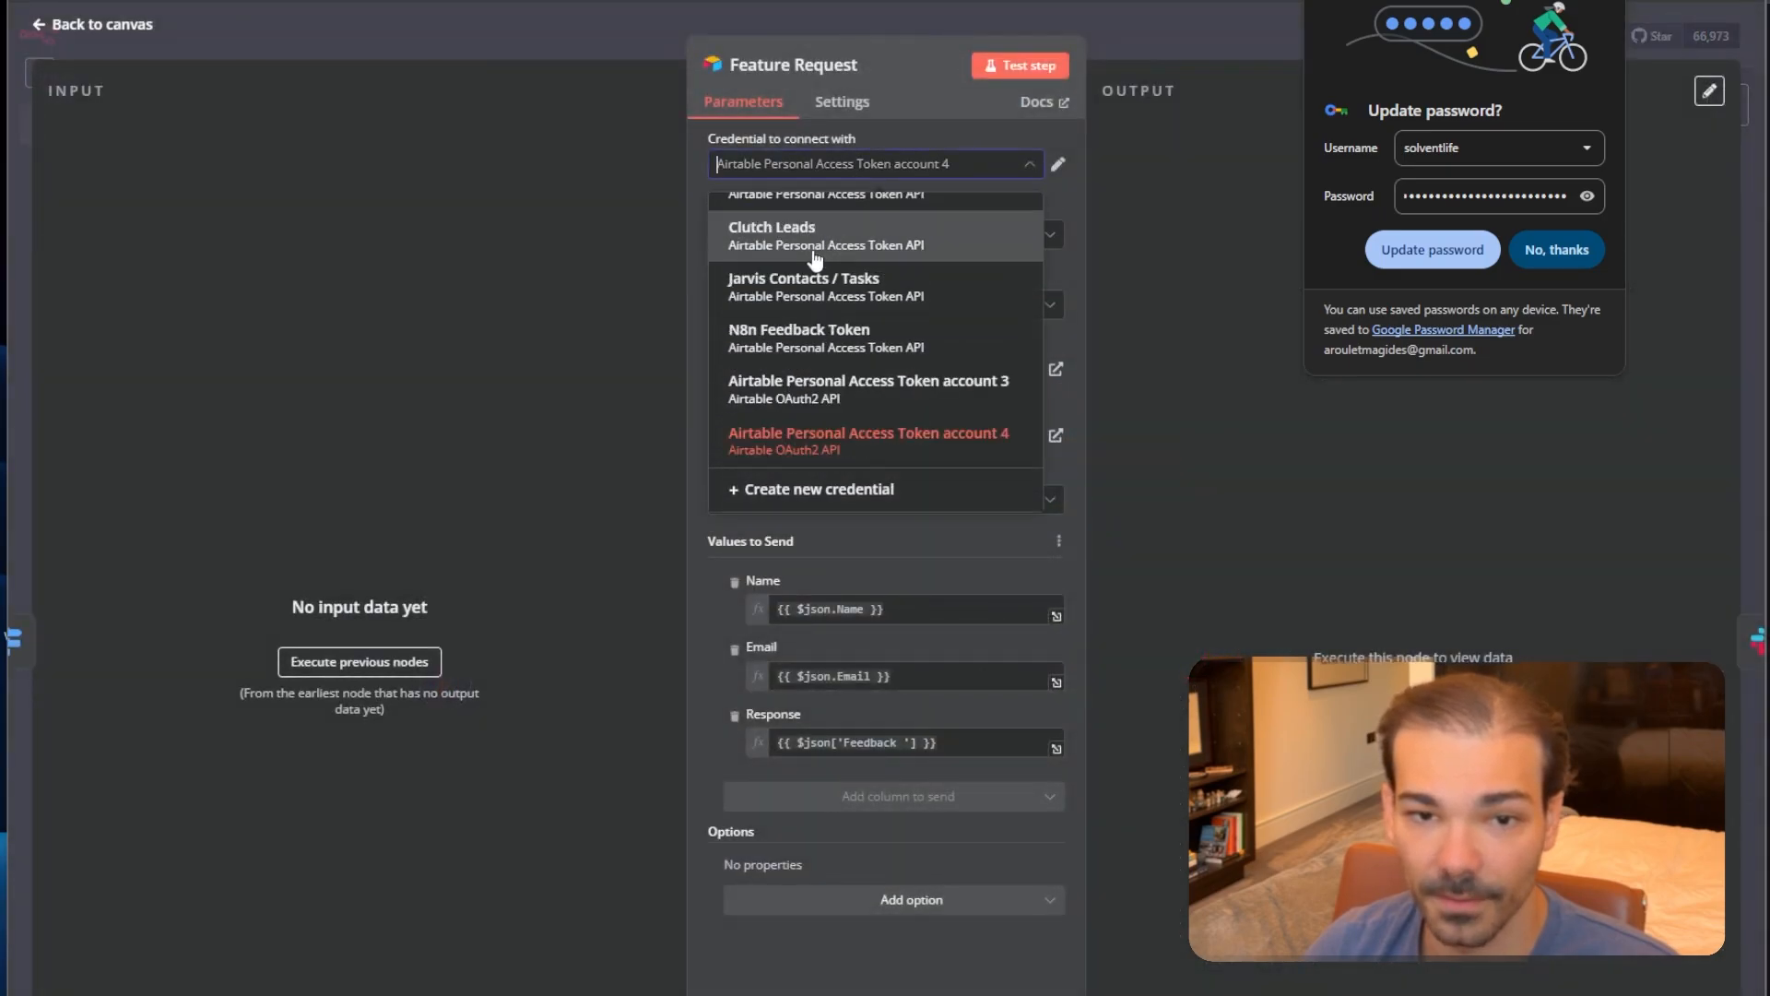
{"action": "left_click", "coordinate": [804, 343]}
{"action": "key", "text": "Escape"}
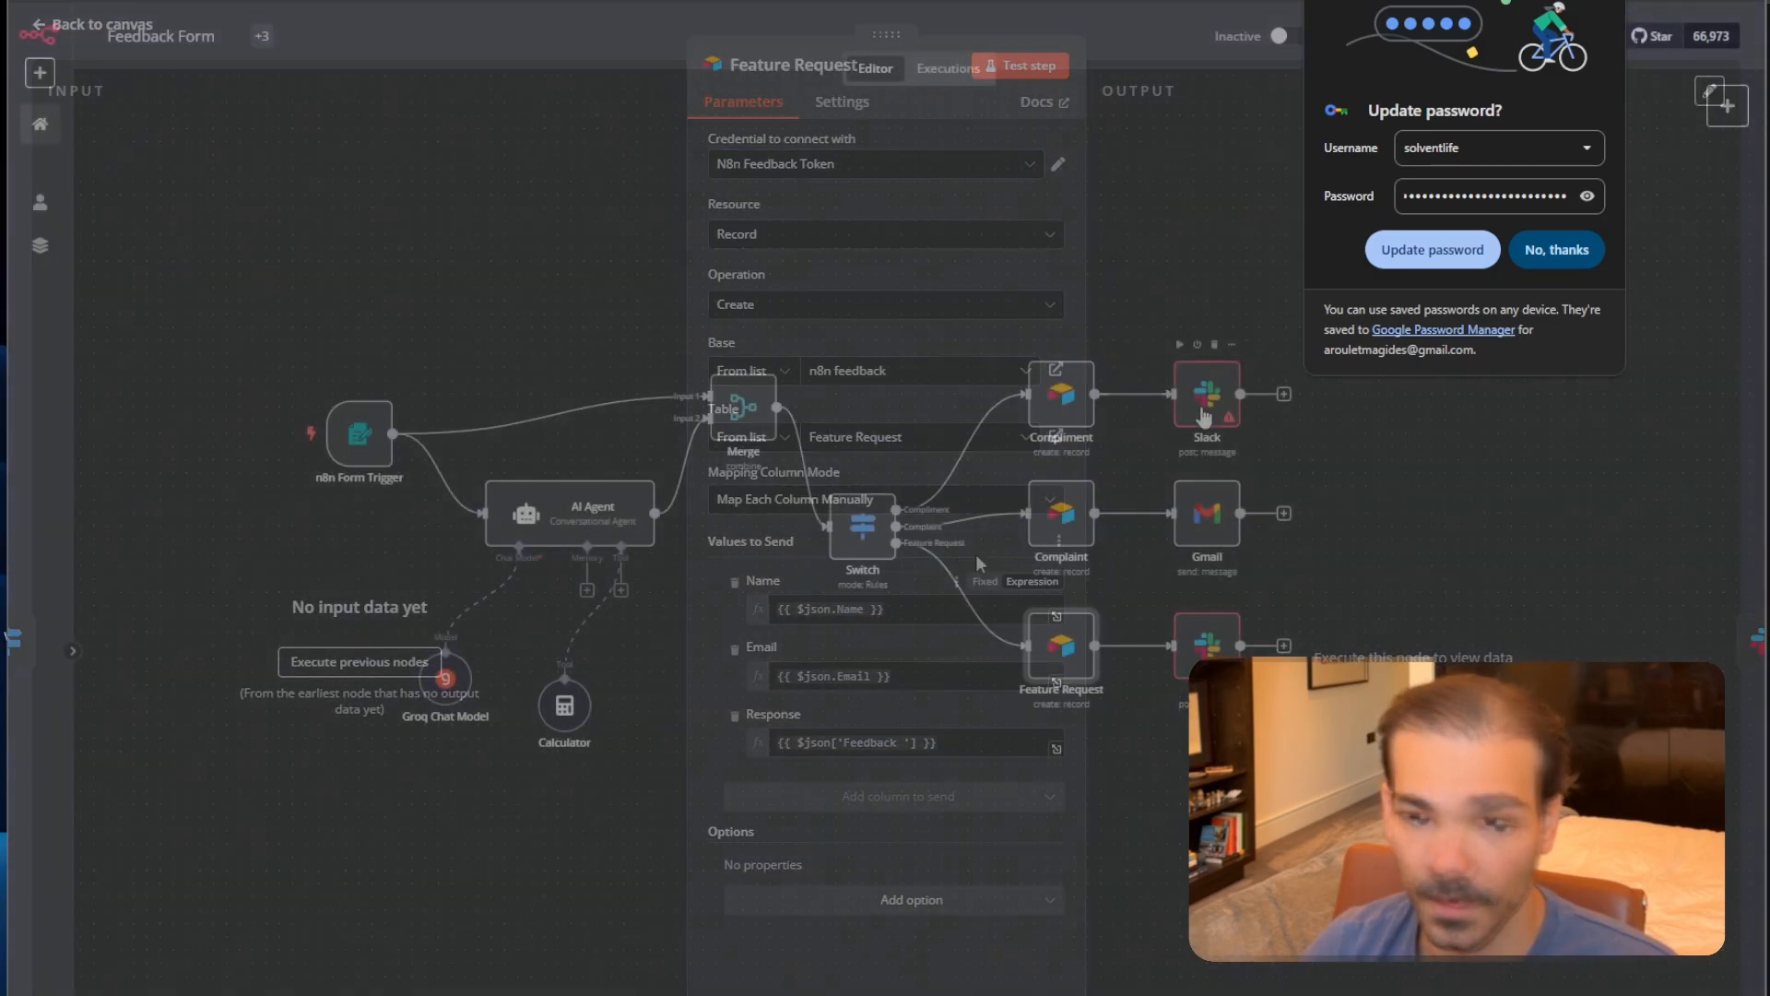
Keep the existing Slack account on the Slack node and set its channel to general.
{"action": "double_click", "coordinate": [1199, 403]}
{"action": "left_click", "coordinate": [830, 166]}
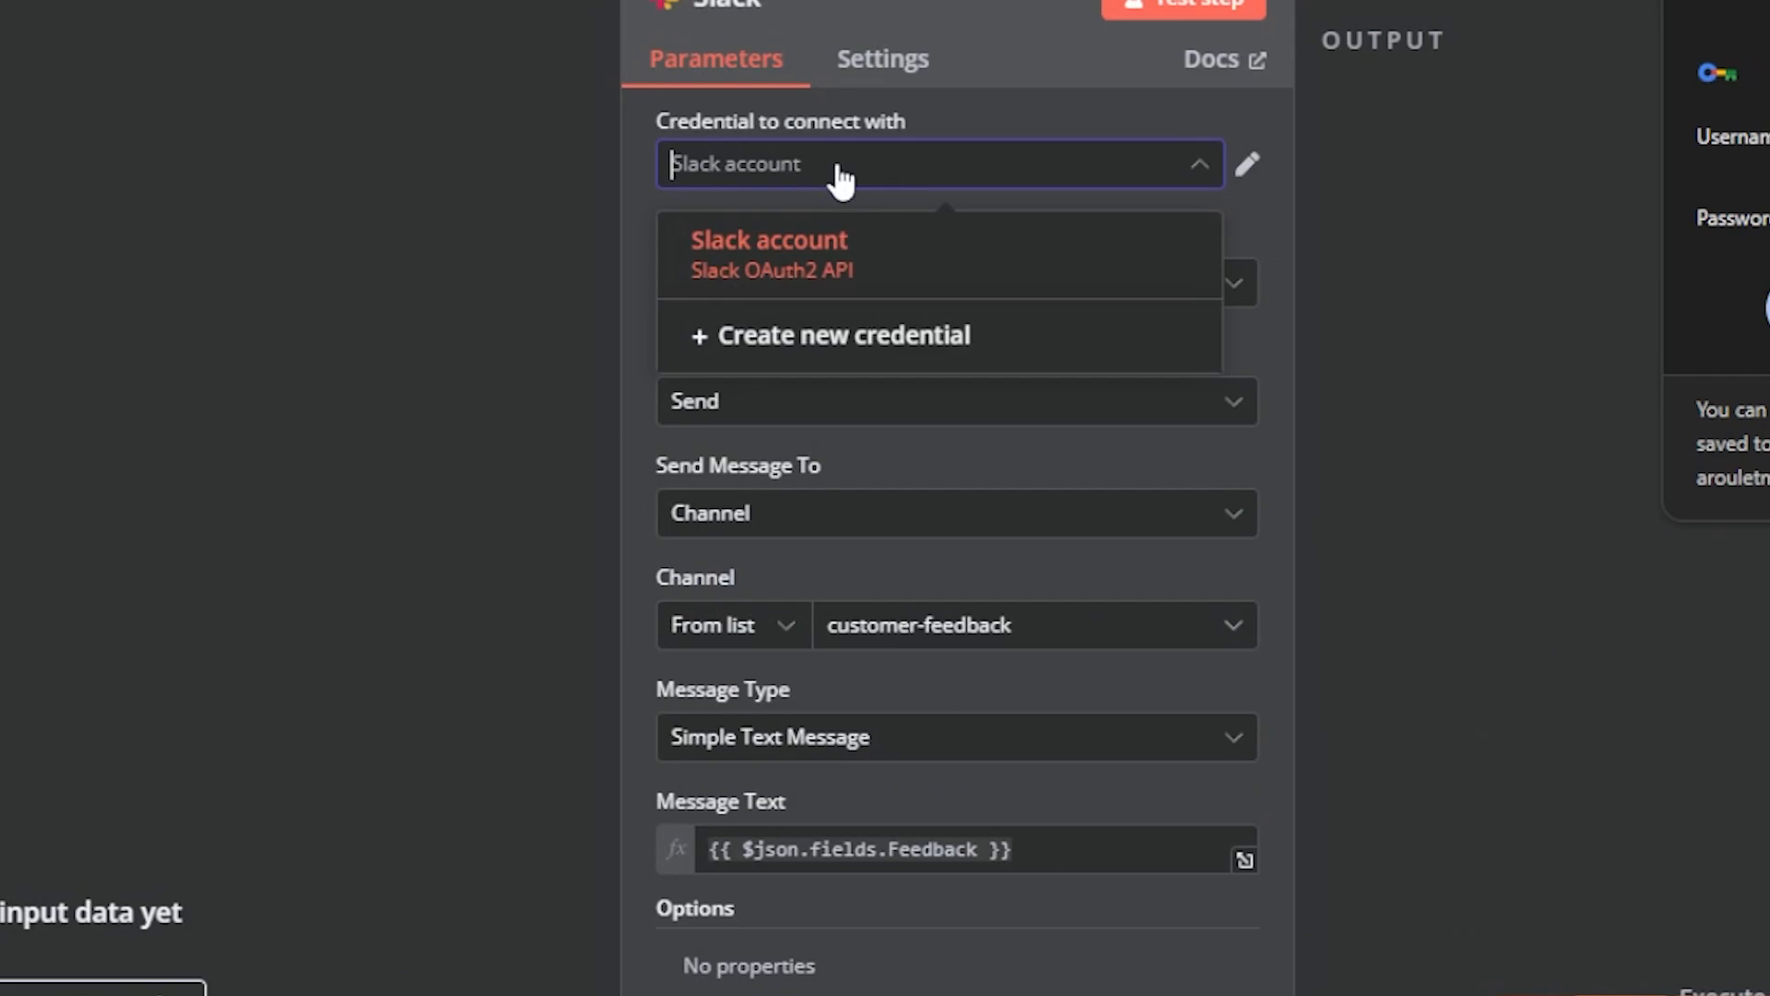
{"action": "left_click", "coordinate": [821, 211]}
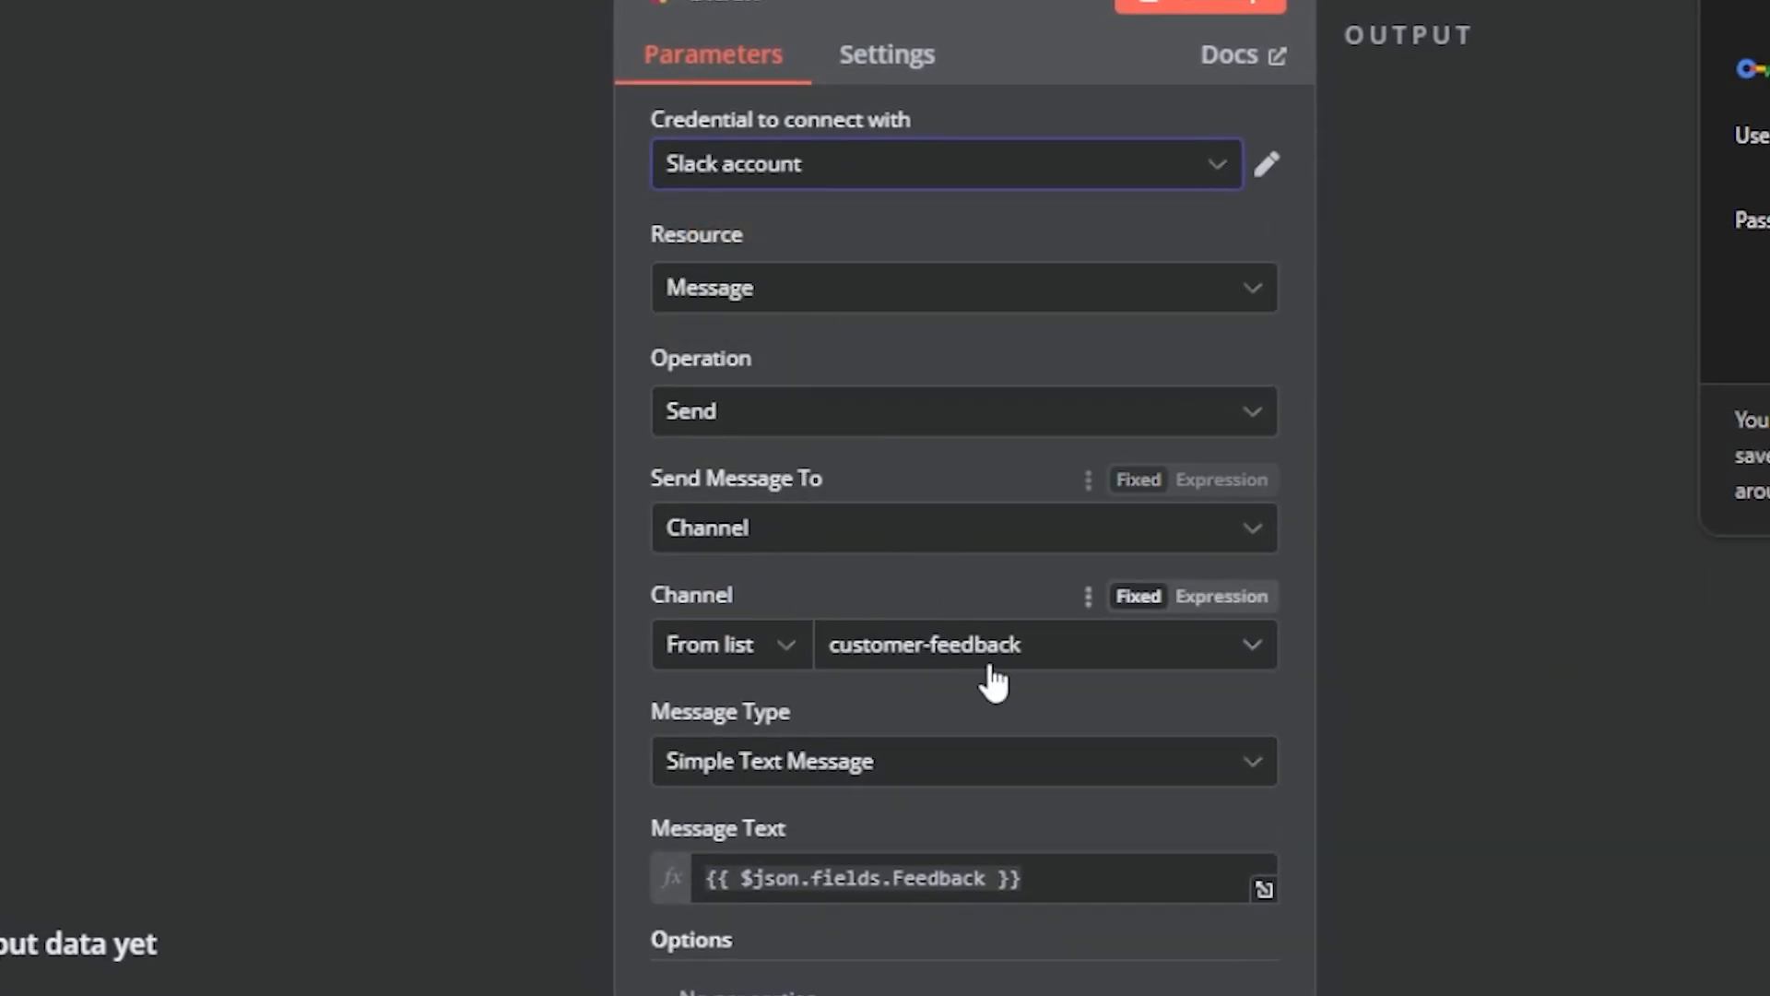
{"action": "left_click", "coordinate": [1021, 651]}
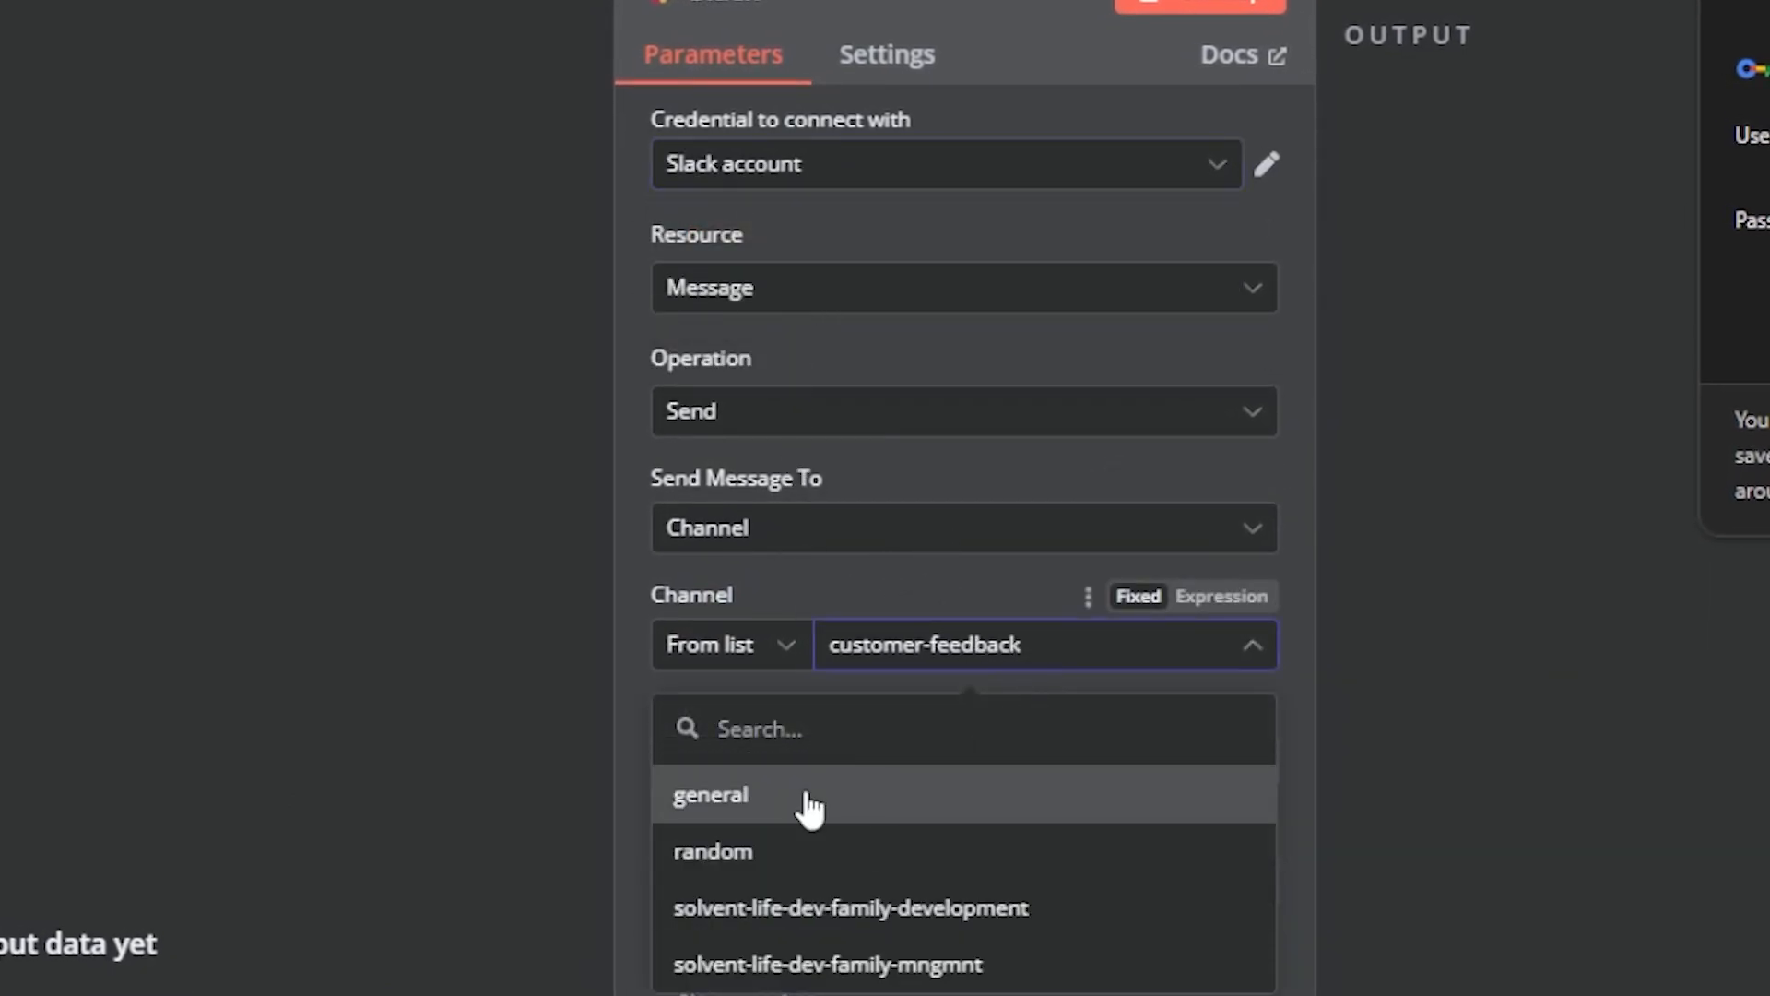
{"action": "left_click", "coordinate": [735, 818]}
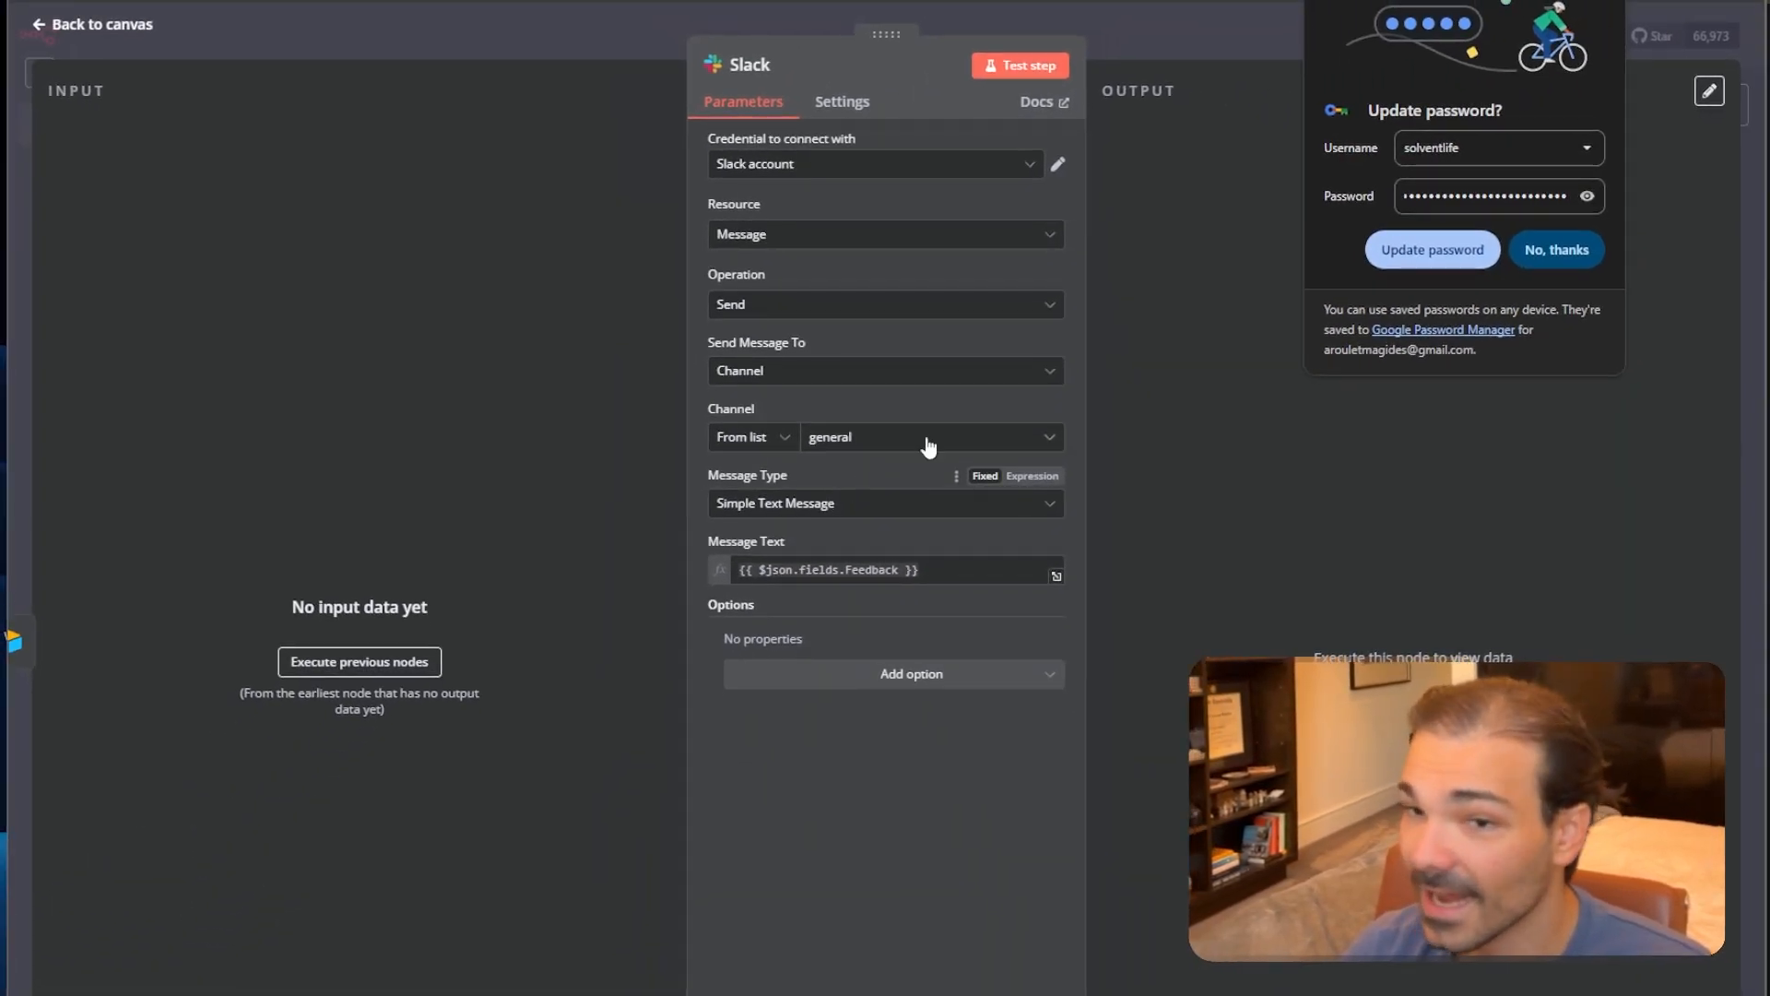
{"action": "left_click", "coordinate": [1556, 250]}
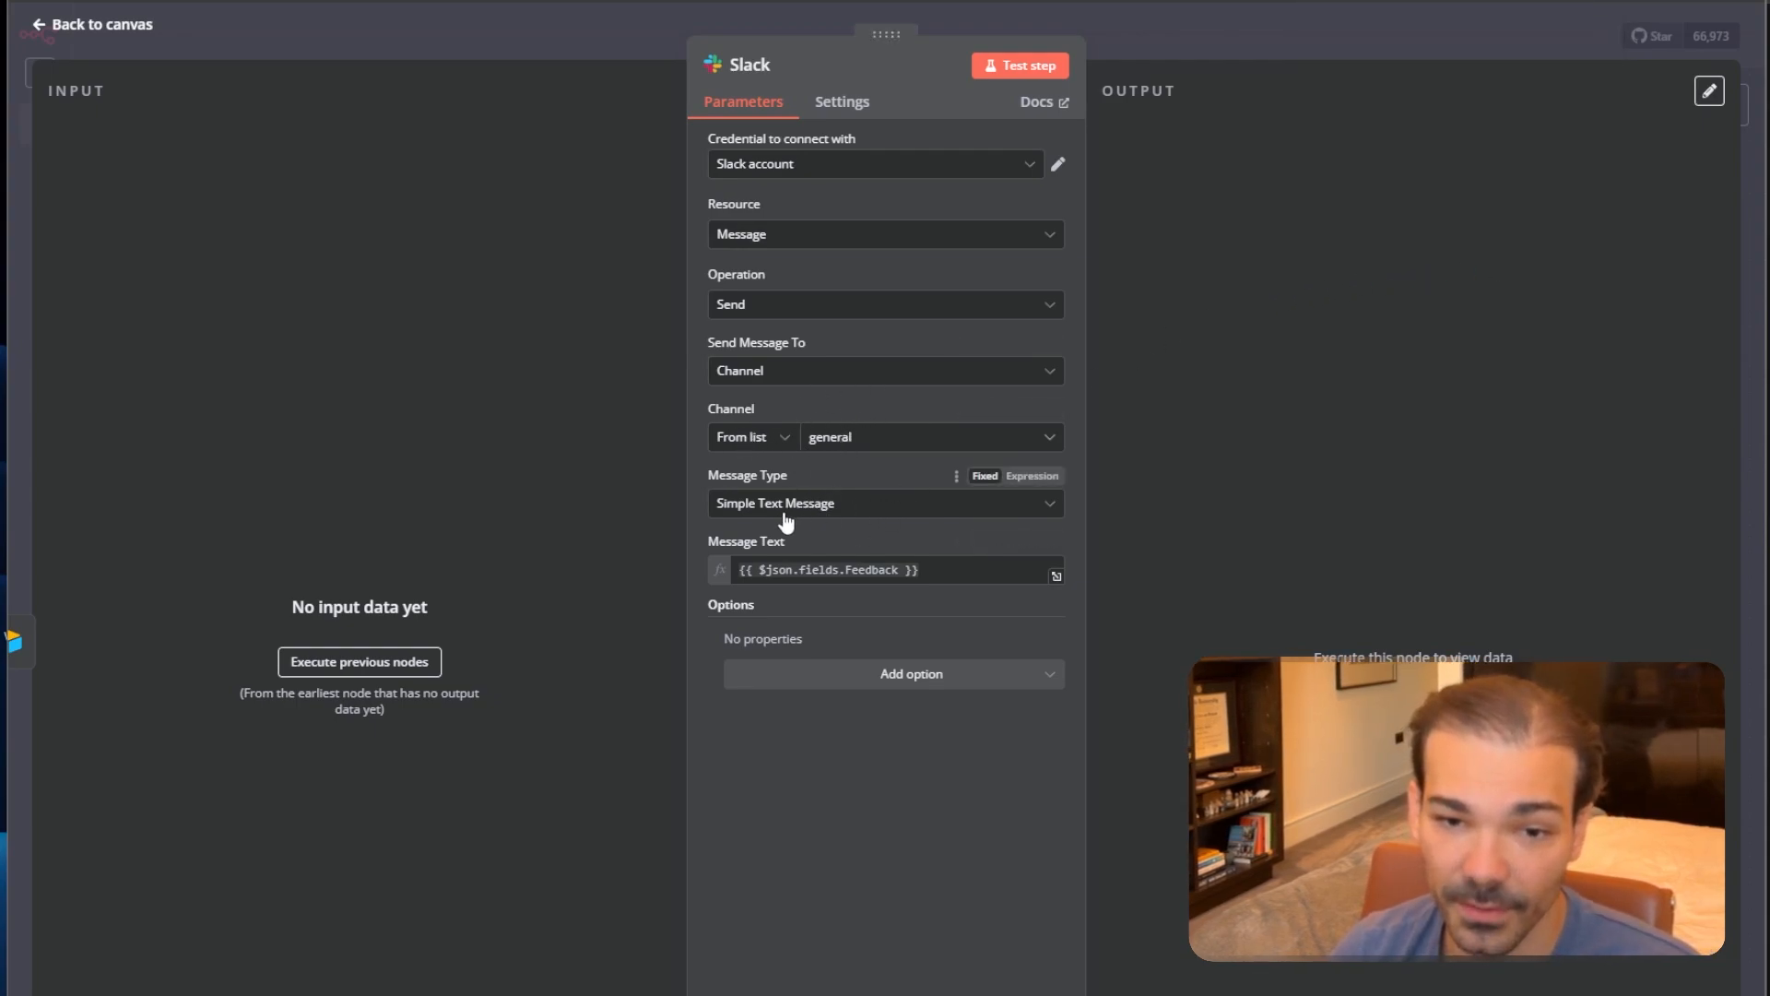
{"action": "left_click", "coordinate": [1318, 35]}
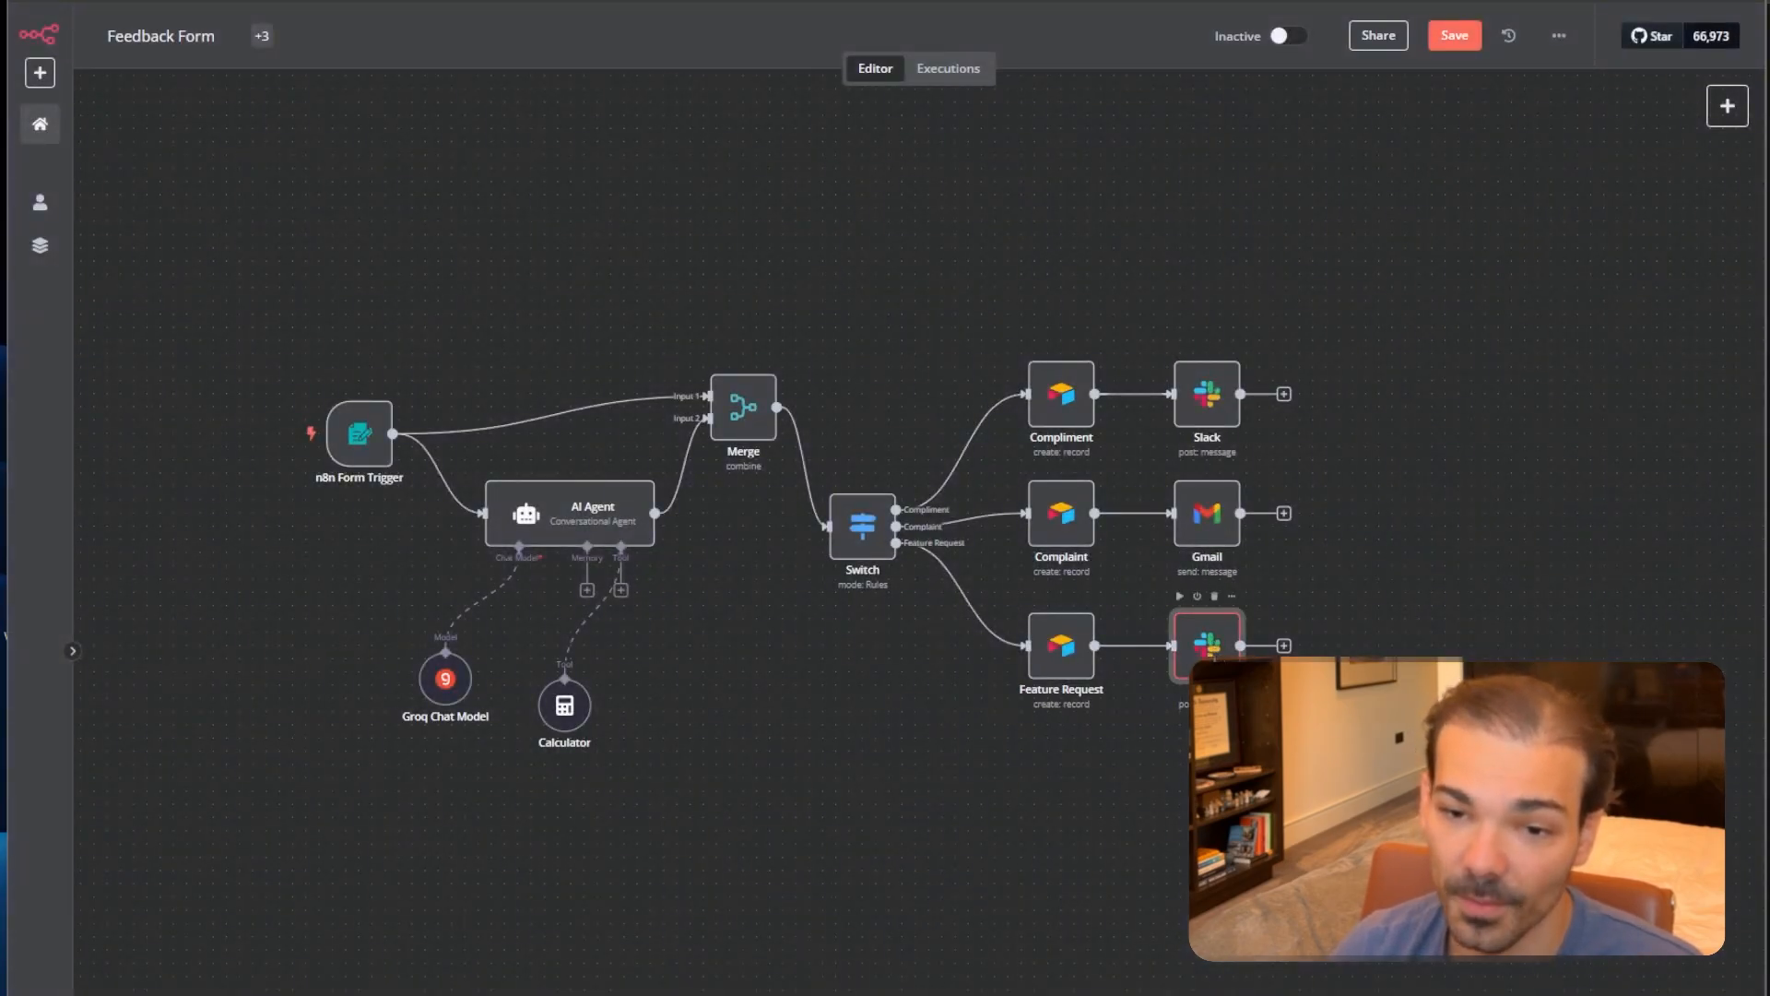
Have the Feature Request branch's Slack1 node send to the general channel.
{"action": "double_click", "coordinate": [1208, 646]}
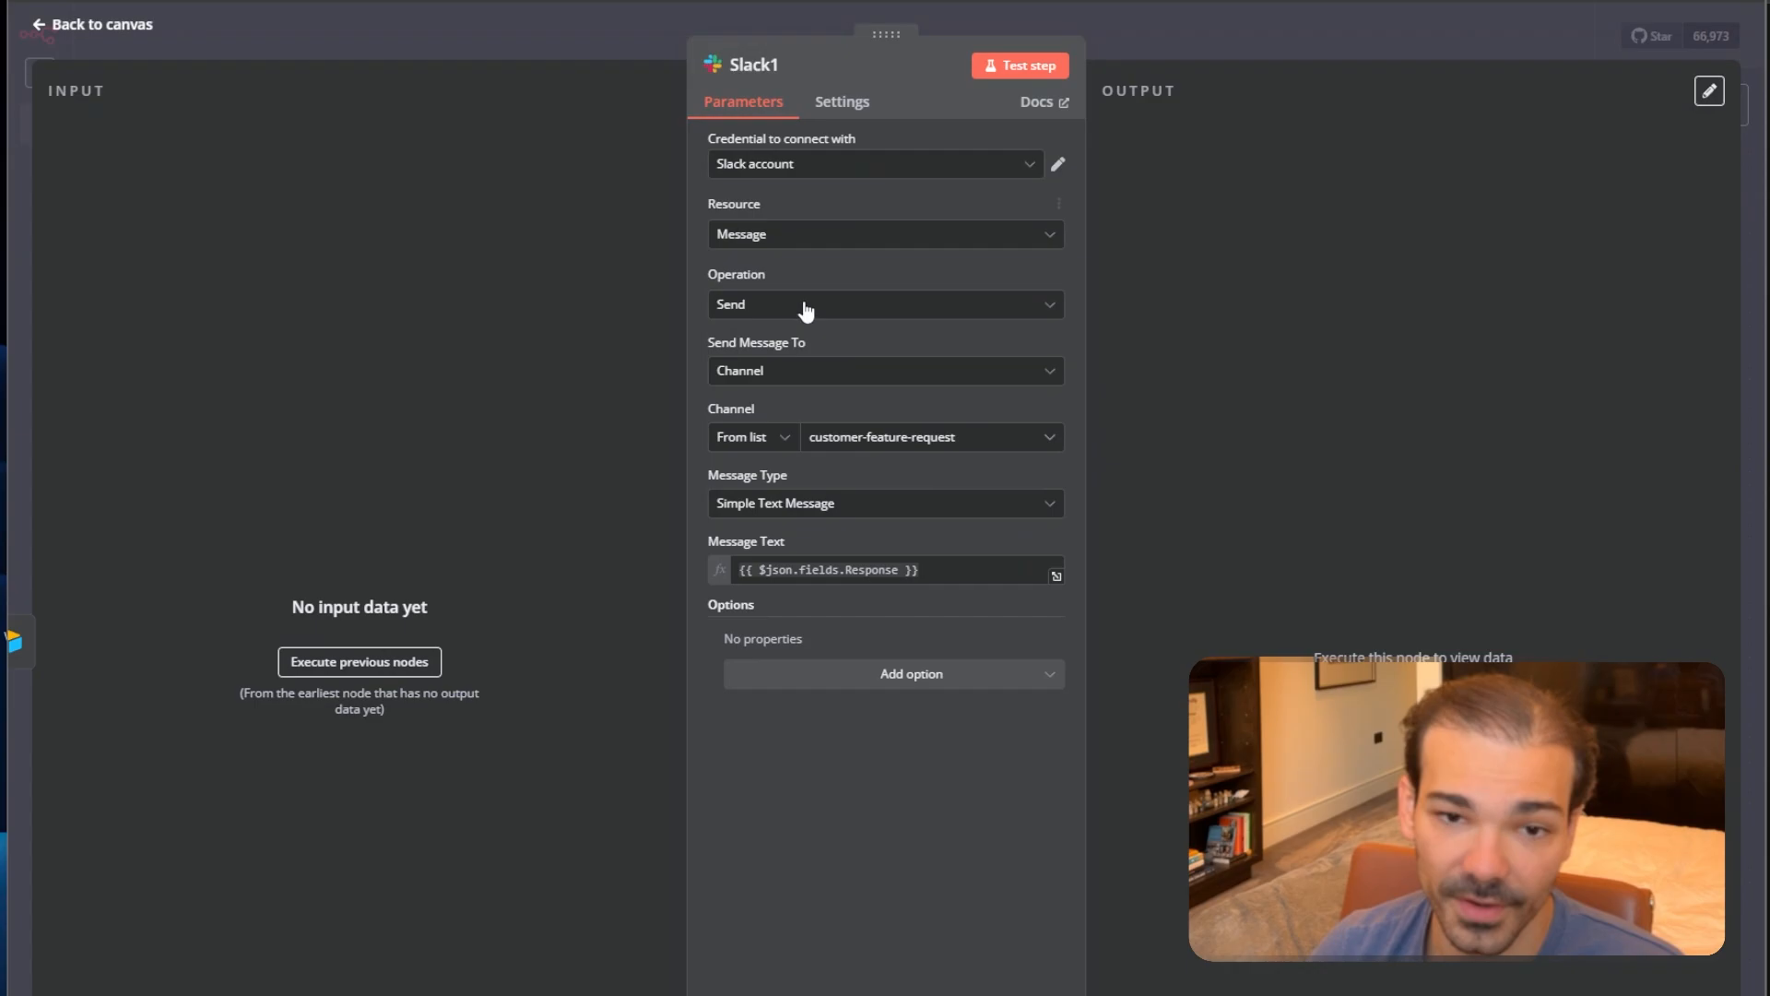
{"action": "left_click", "coordinate": [811, 373]}
{"action": "left_click", "coordinate": [769, 417]}
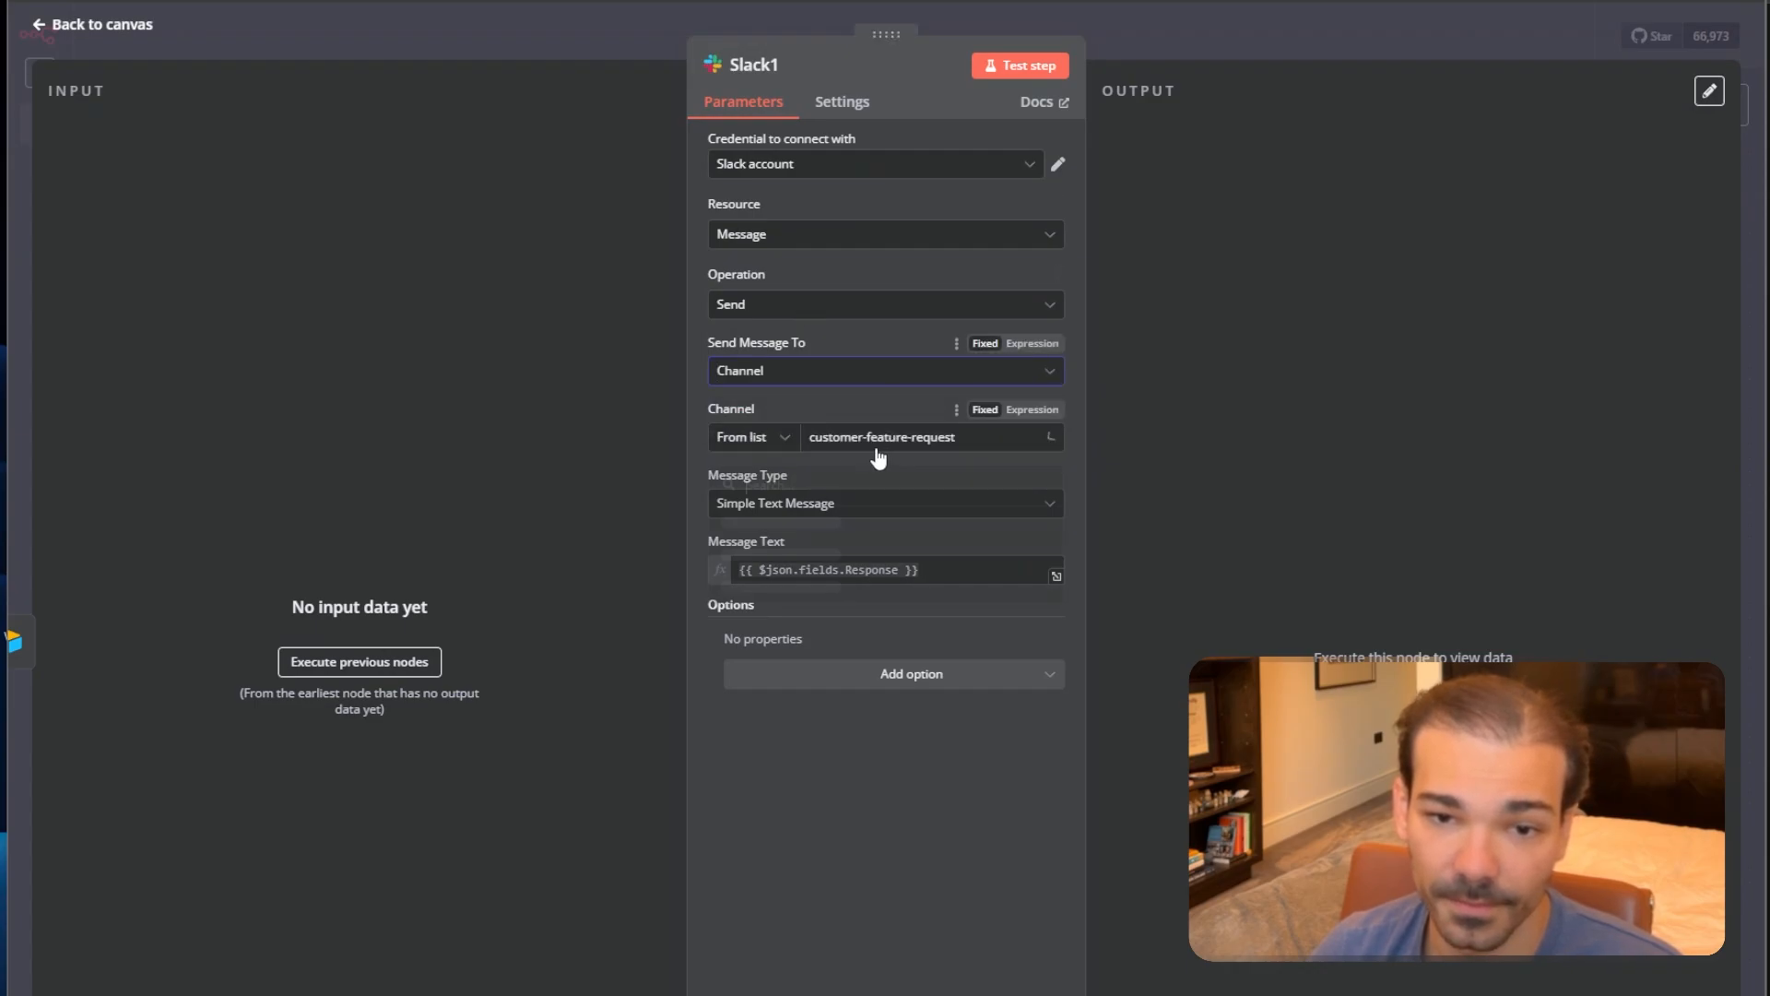
{"action": "left_click", "coordinate": [783, 542]}
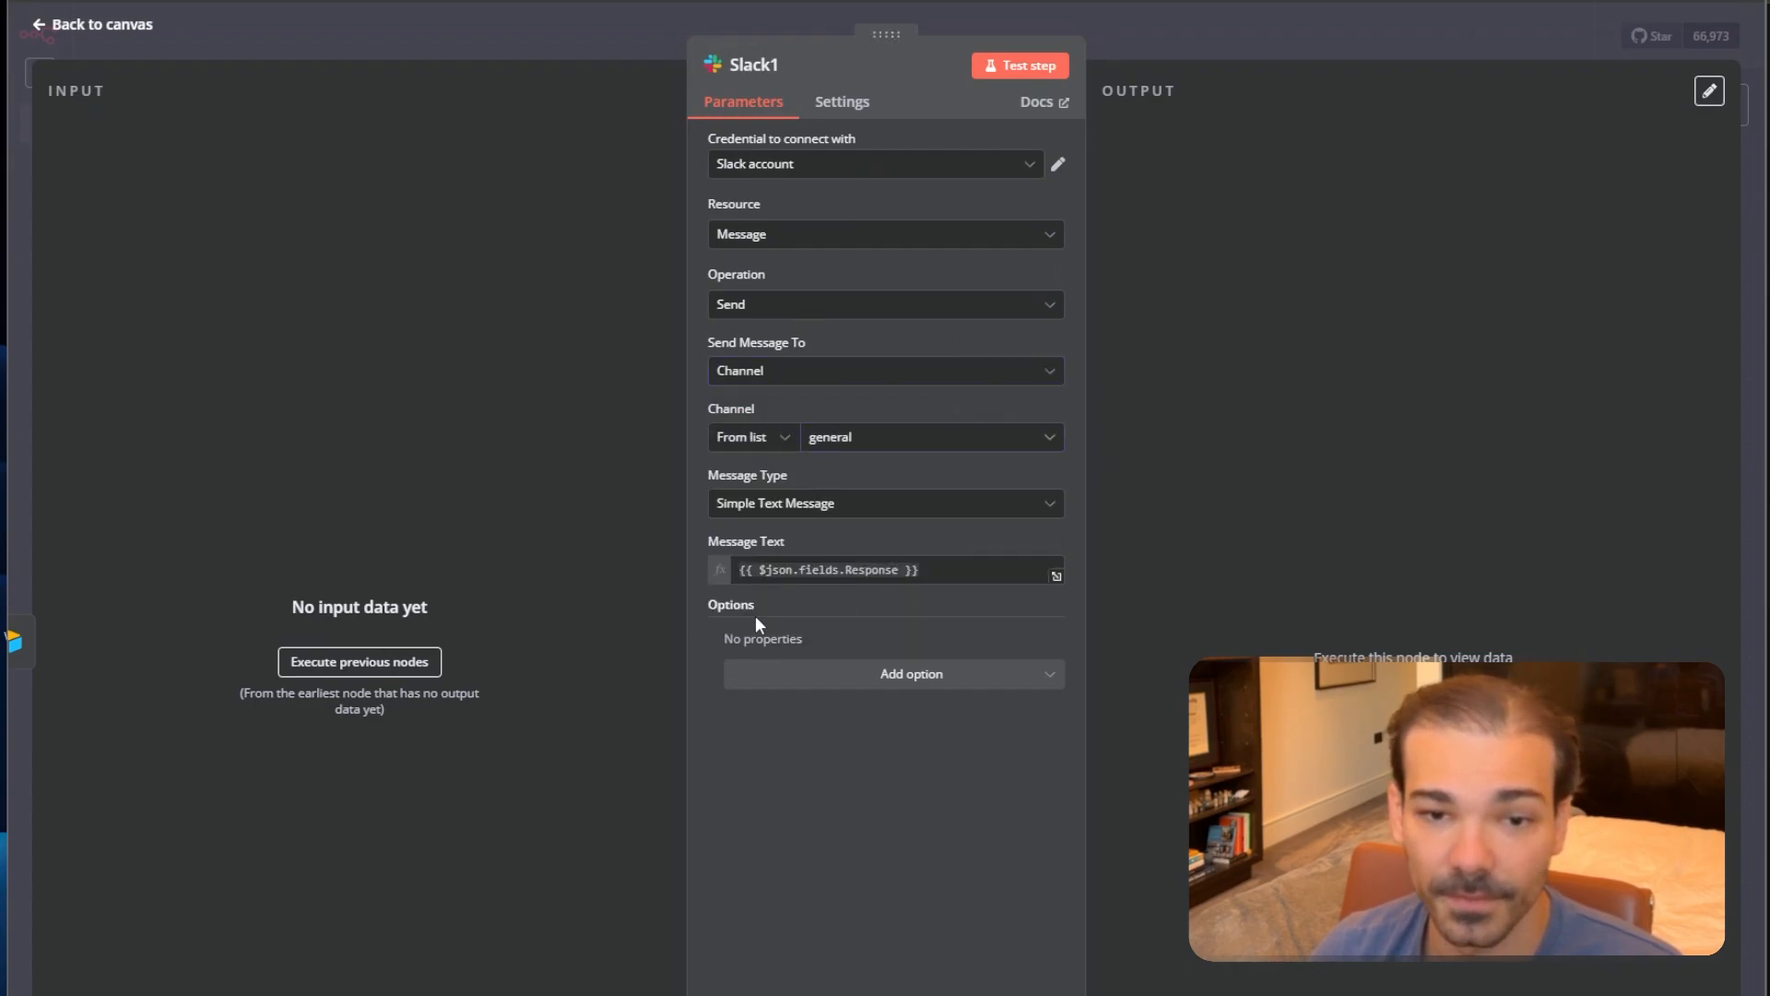
{"action": "left_click", "coordinate": [1326, 55]}
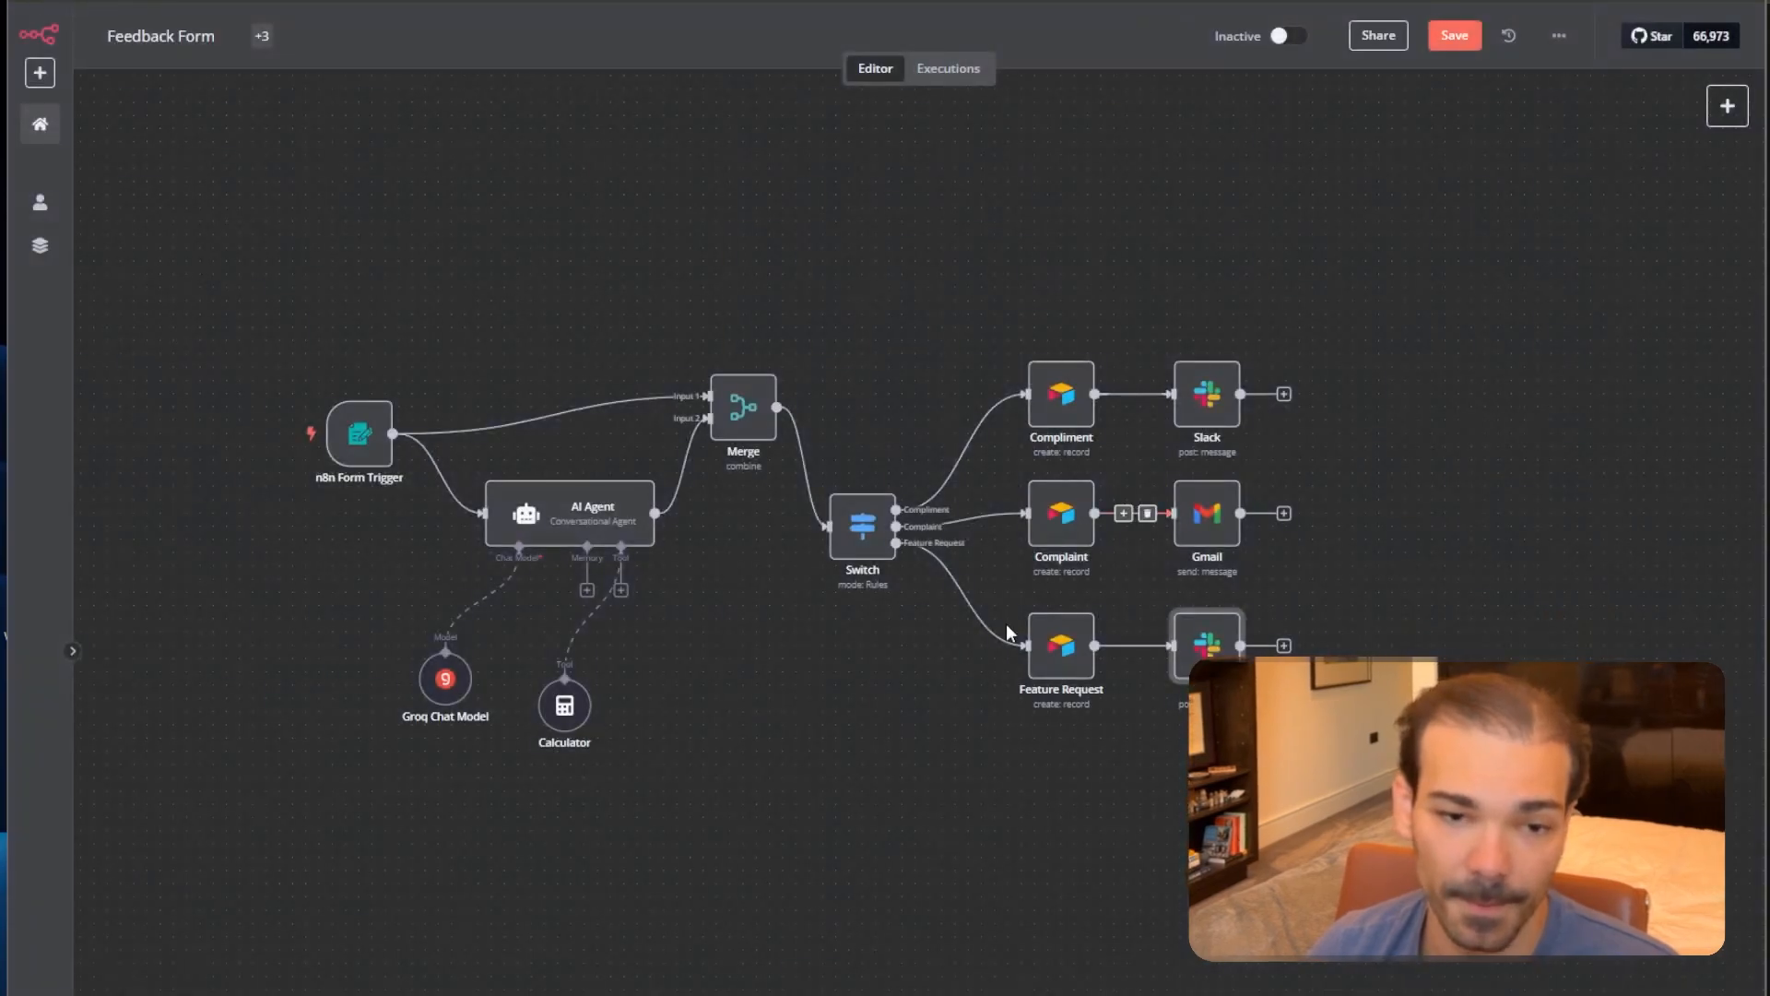
Rearrange the Calculator and Groq Chat Model nodes and shift the workflow up the canvas.
{"action": "left_click_drag", "start_coordinate": [583, 749], "coordinate": [570, 788]}
{"action": "left_click_drag", "start_coordinate": [449, 682], "coordinate": [558, 707]}
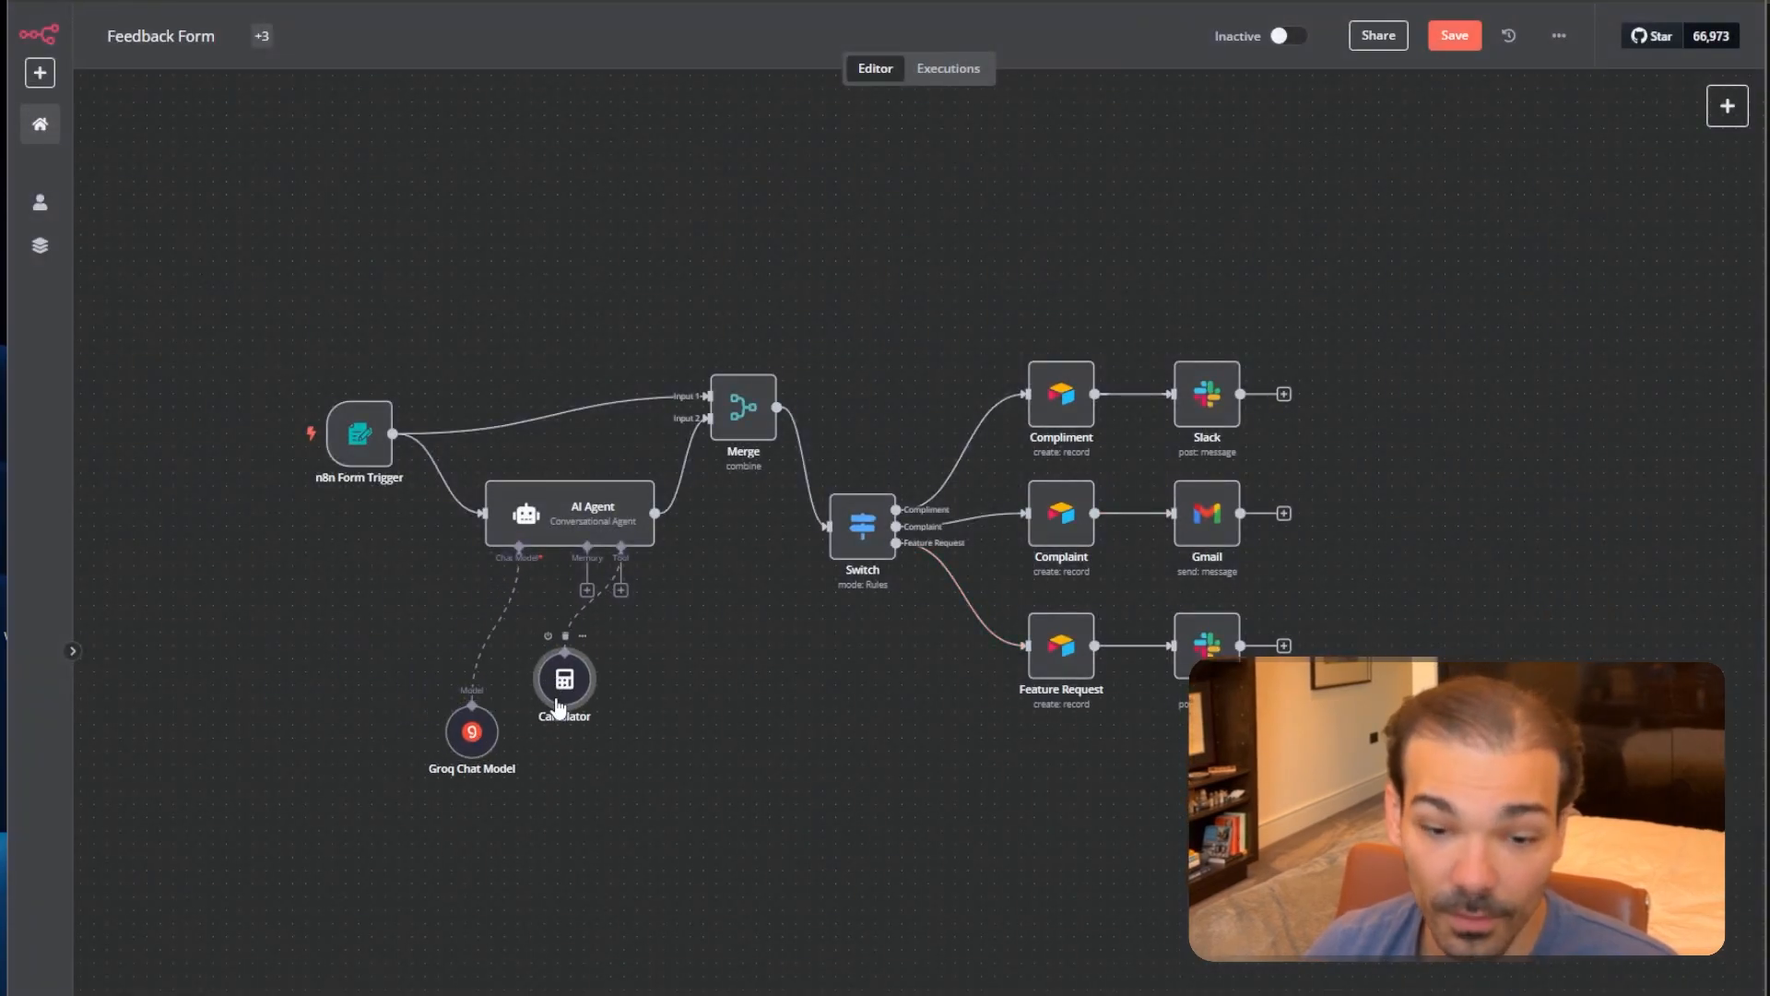
{"action": "double_click", "coordinate": [1061, 512]}
{"action": "key", "text": "Escape"}
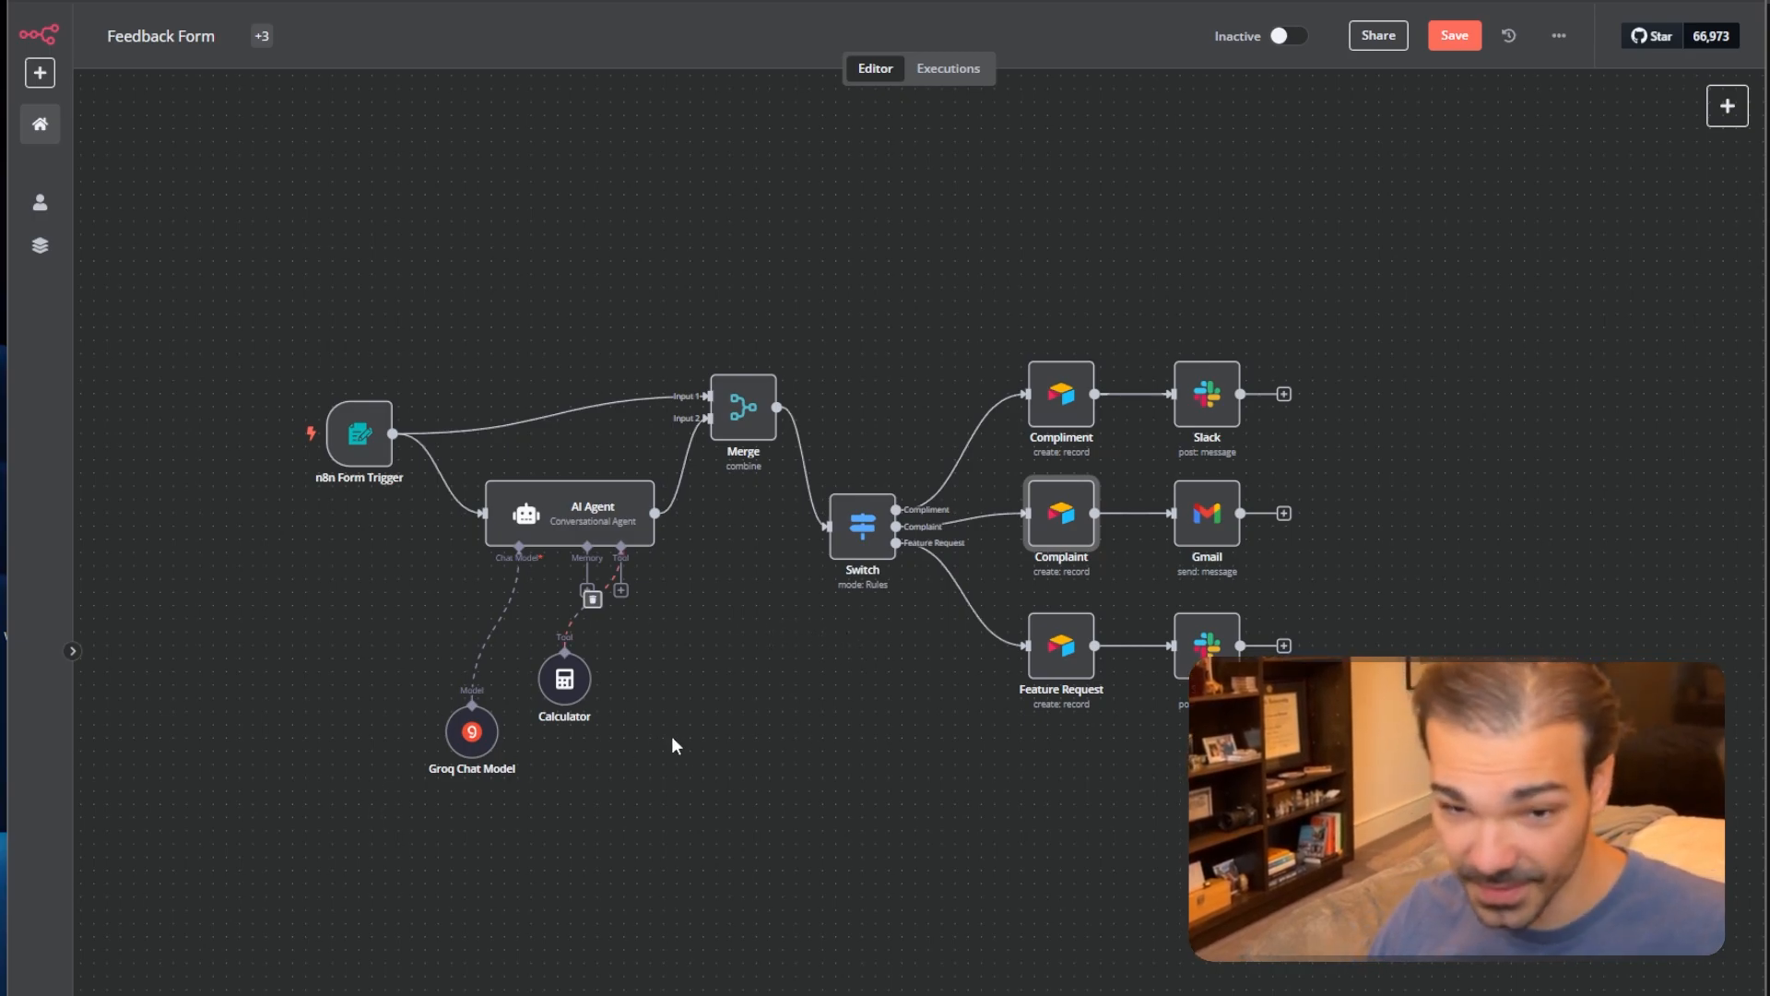
{"action": "left_click_drag", "start_coordinate": [734, 759], "coordinate": [894, 665]}
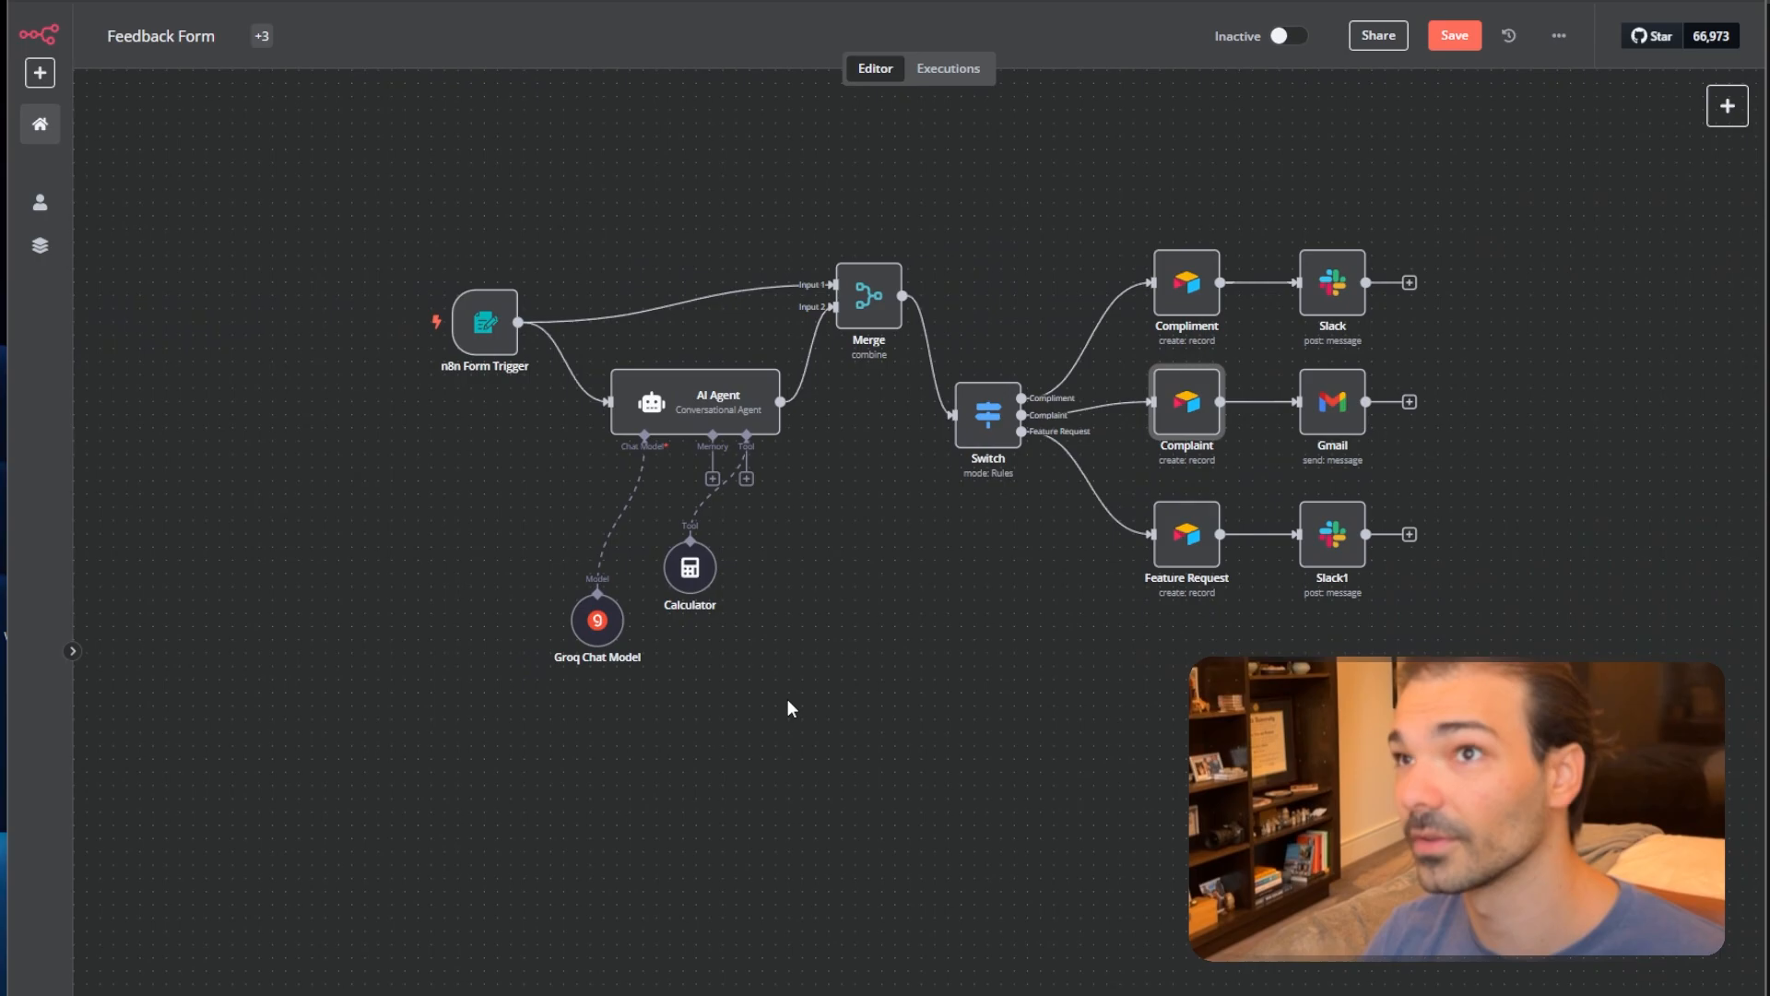
Start a test run and enter the submitter's name and e-mail in the feedback form.
{"action": "key", "text": "ctrl+Return"}
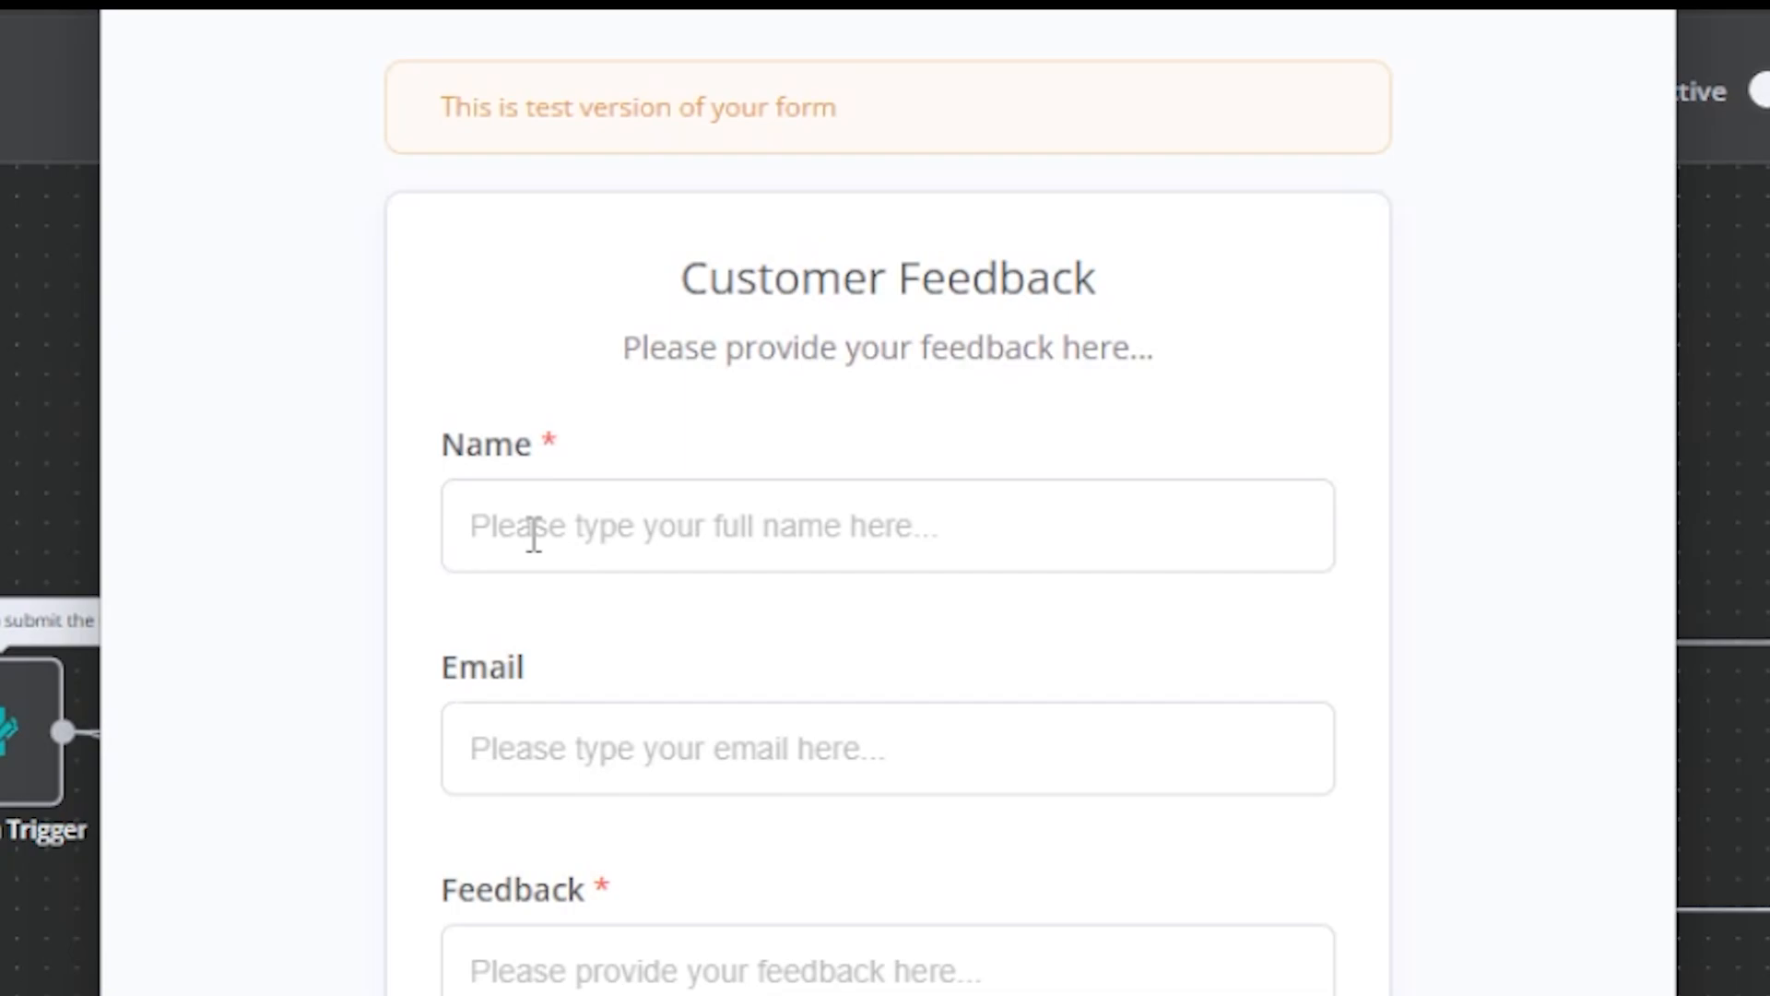
{"action": "left_click", "coordinate": [534, 535]}
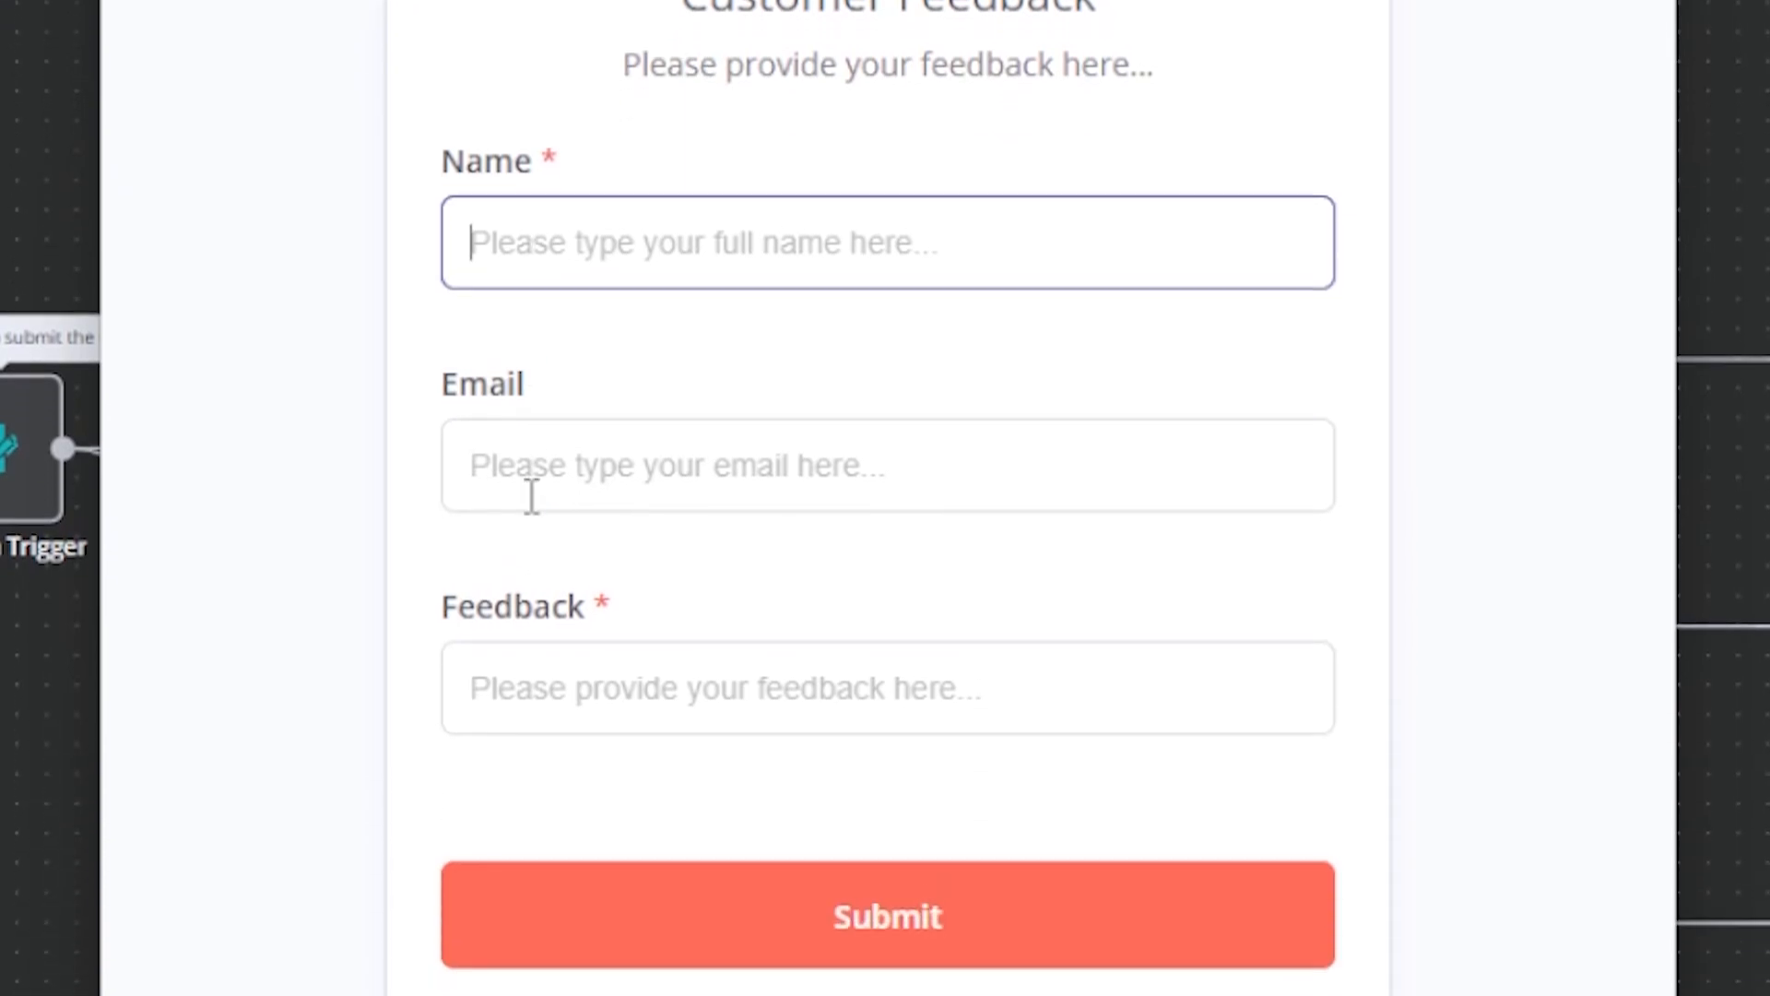
{"action": "left_click", "coordinate": [529, 760]}
{"action": "left_click", "coordinate": [529, 982]}
{"action": "left_click", "coordinate": [781, 497]}
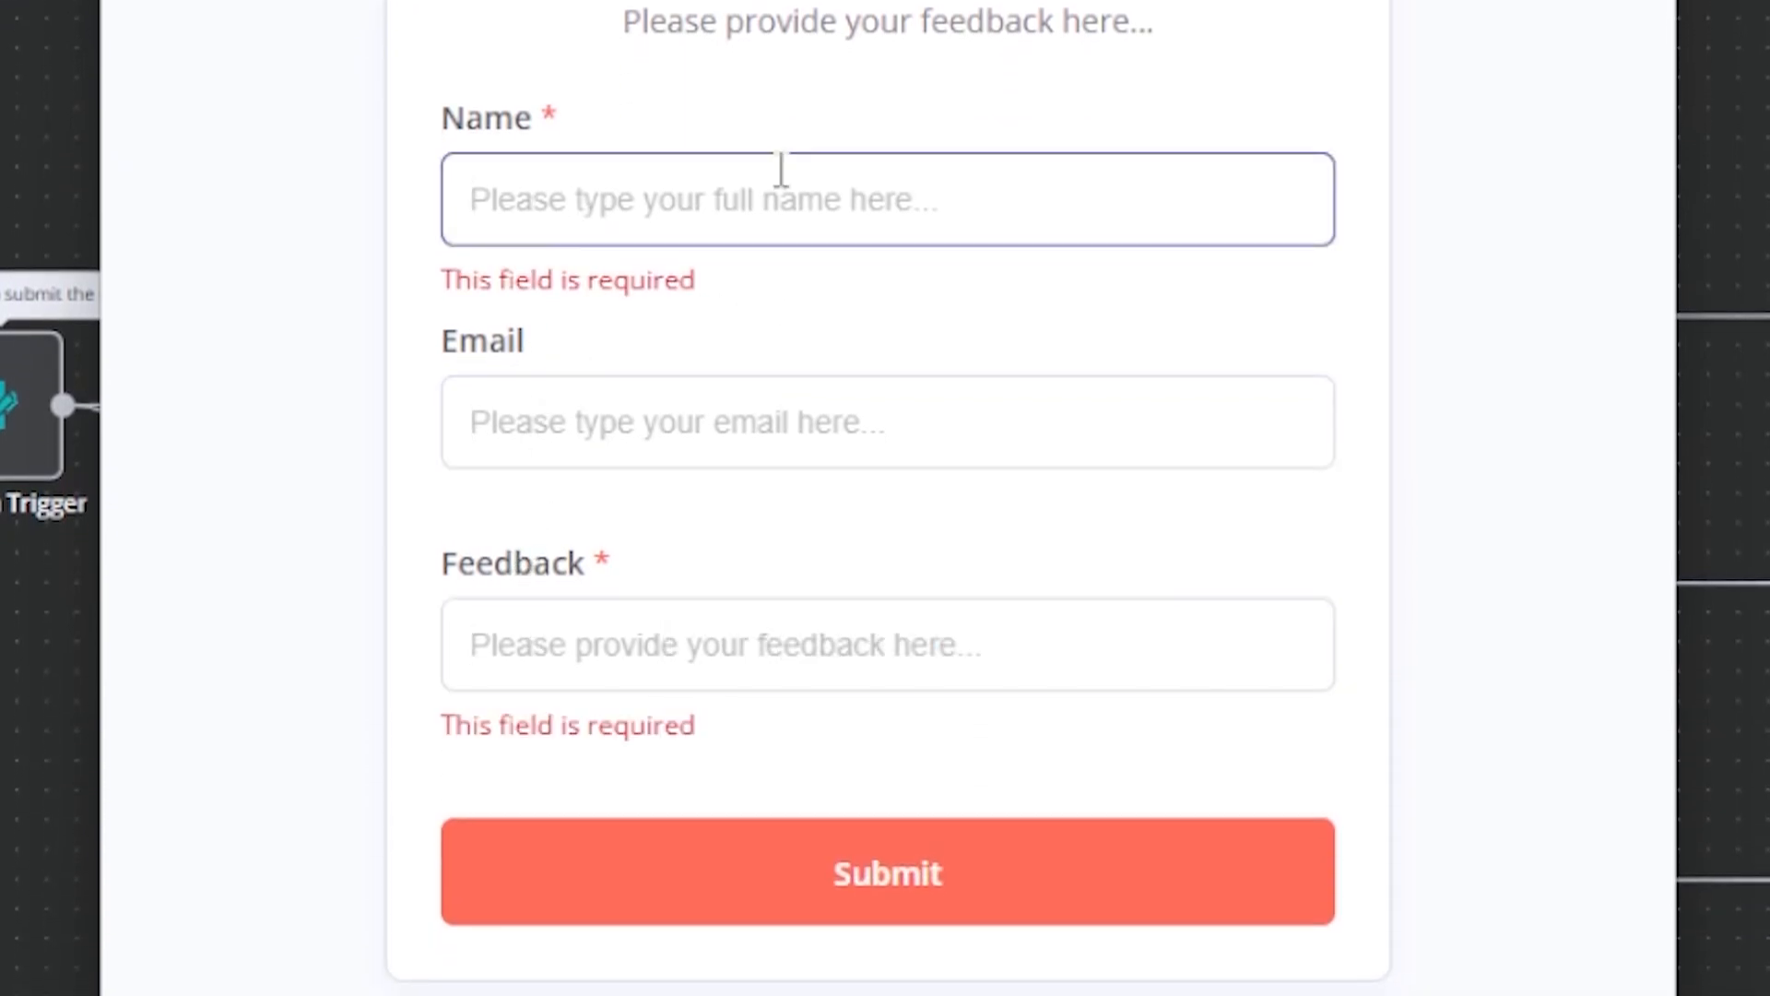
{"action": "type", "text": "Antonio"}
{"action": "key", "text": "Tab"}
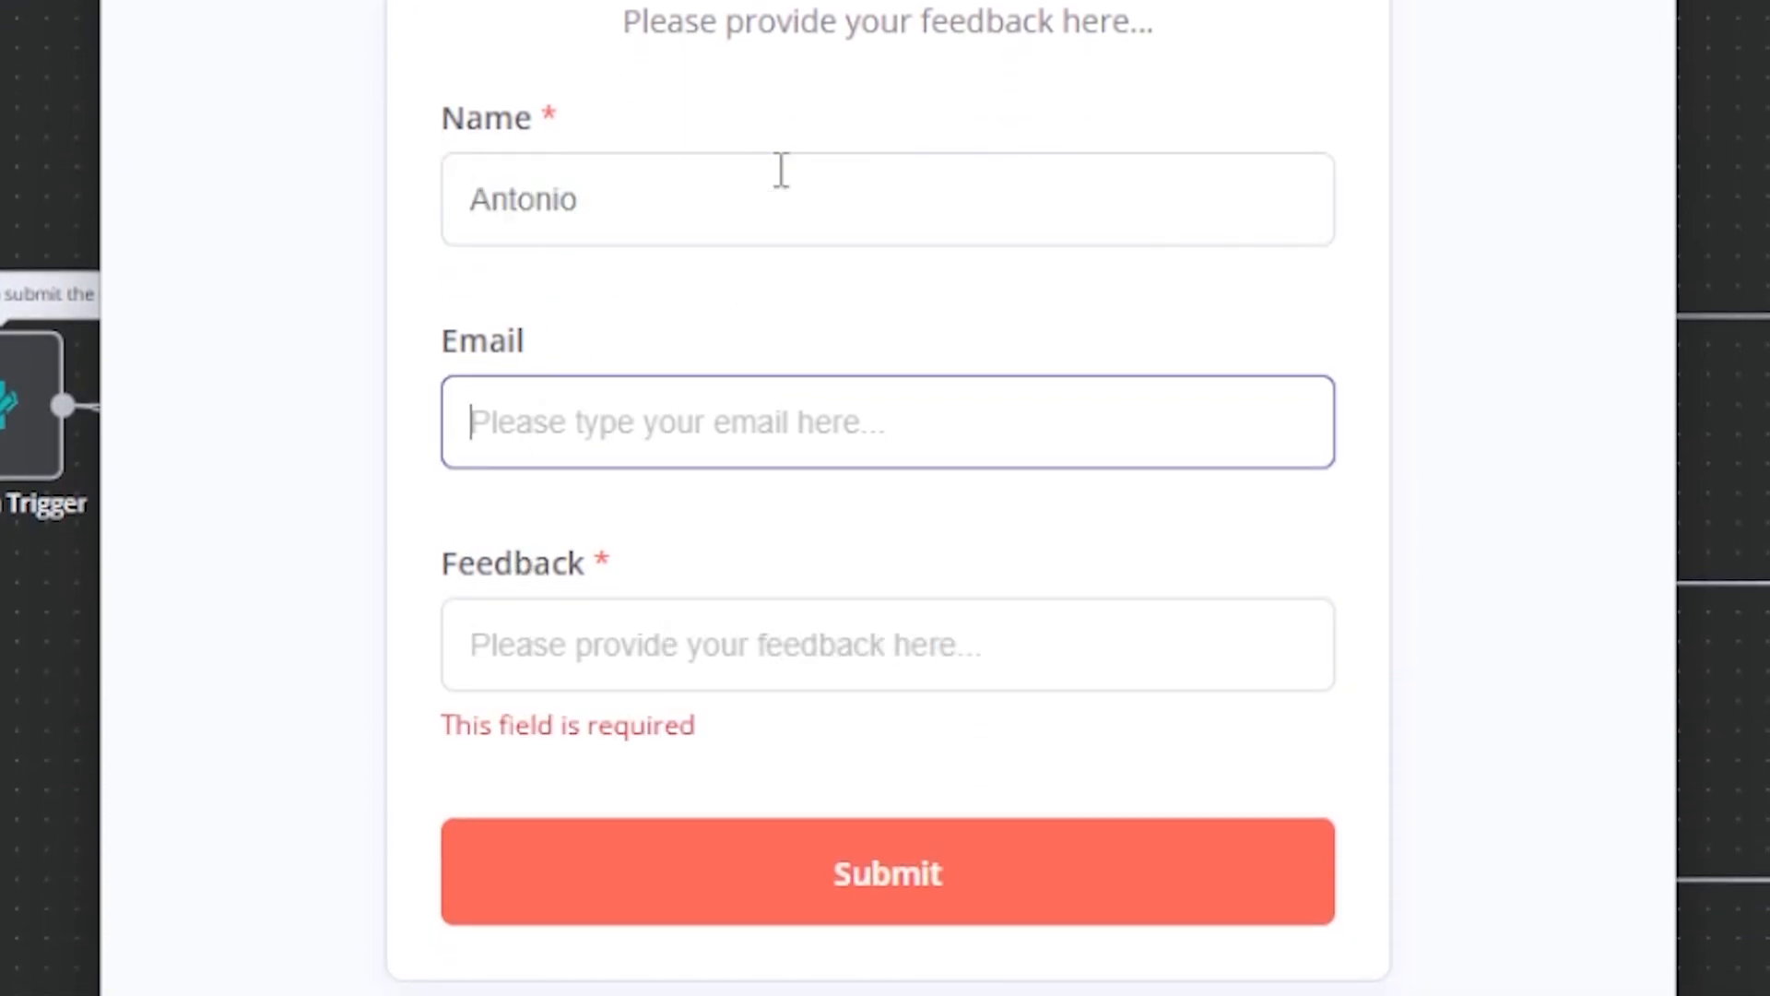
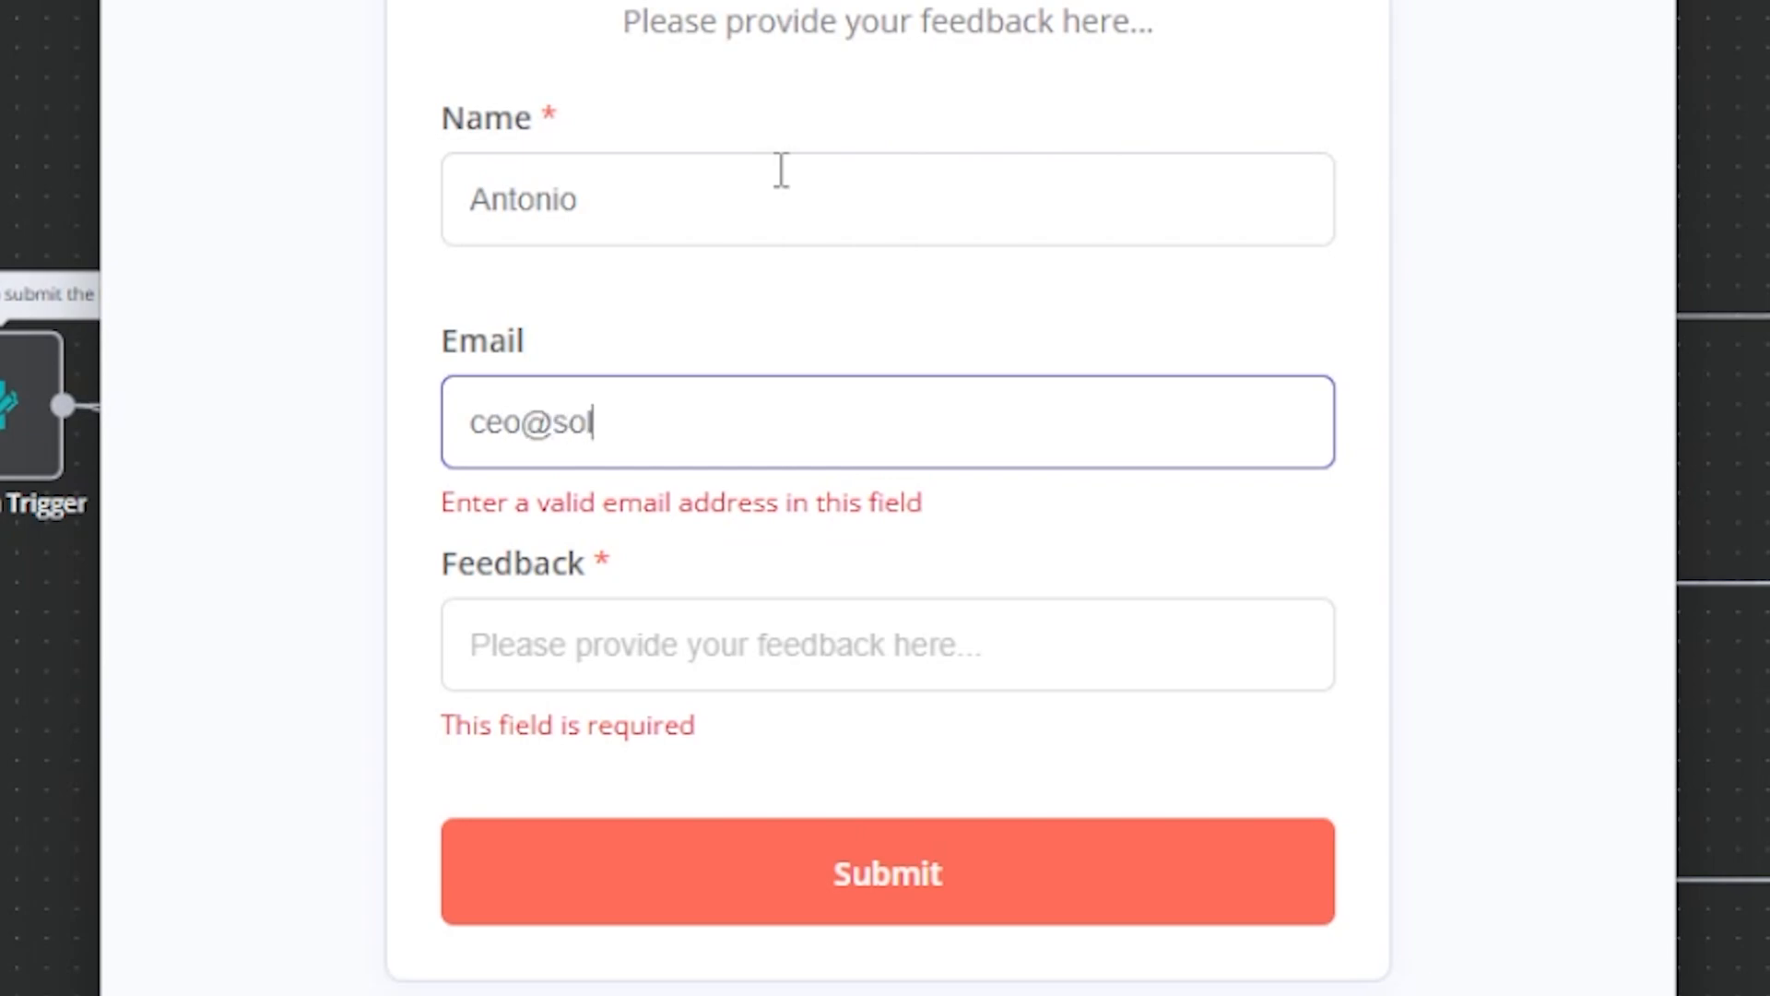
{"action": "key", "text": "Tab"}
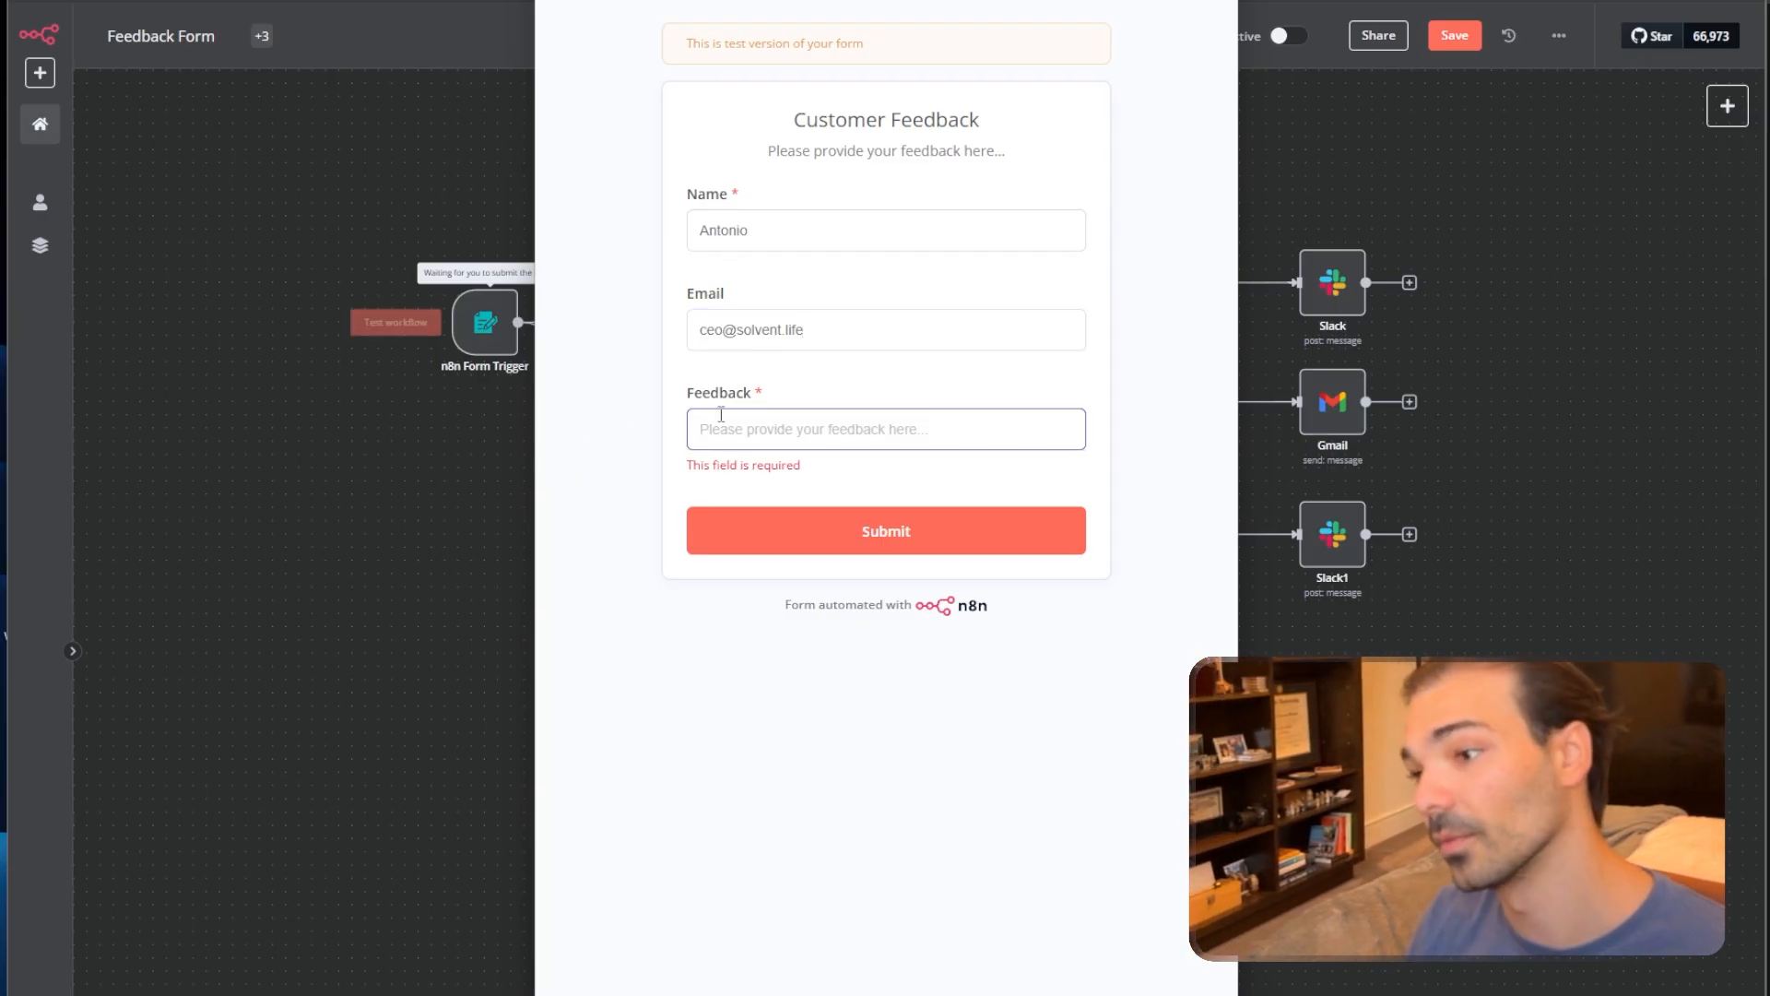
Enter 'I think solvent GPT is great! THANK YOU SO MUCH' as feedback and submit the form.
{"action": "left_click_drag", "start_coordinate": [866, 1], "coordinate": [1397, 3]}
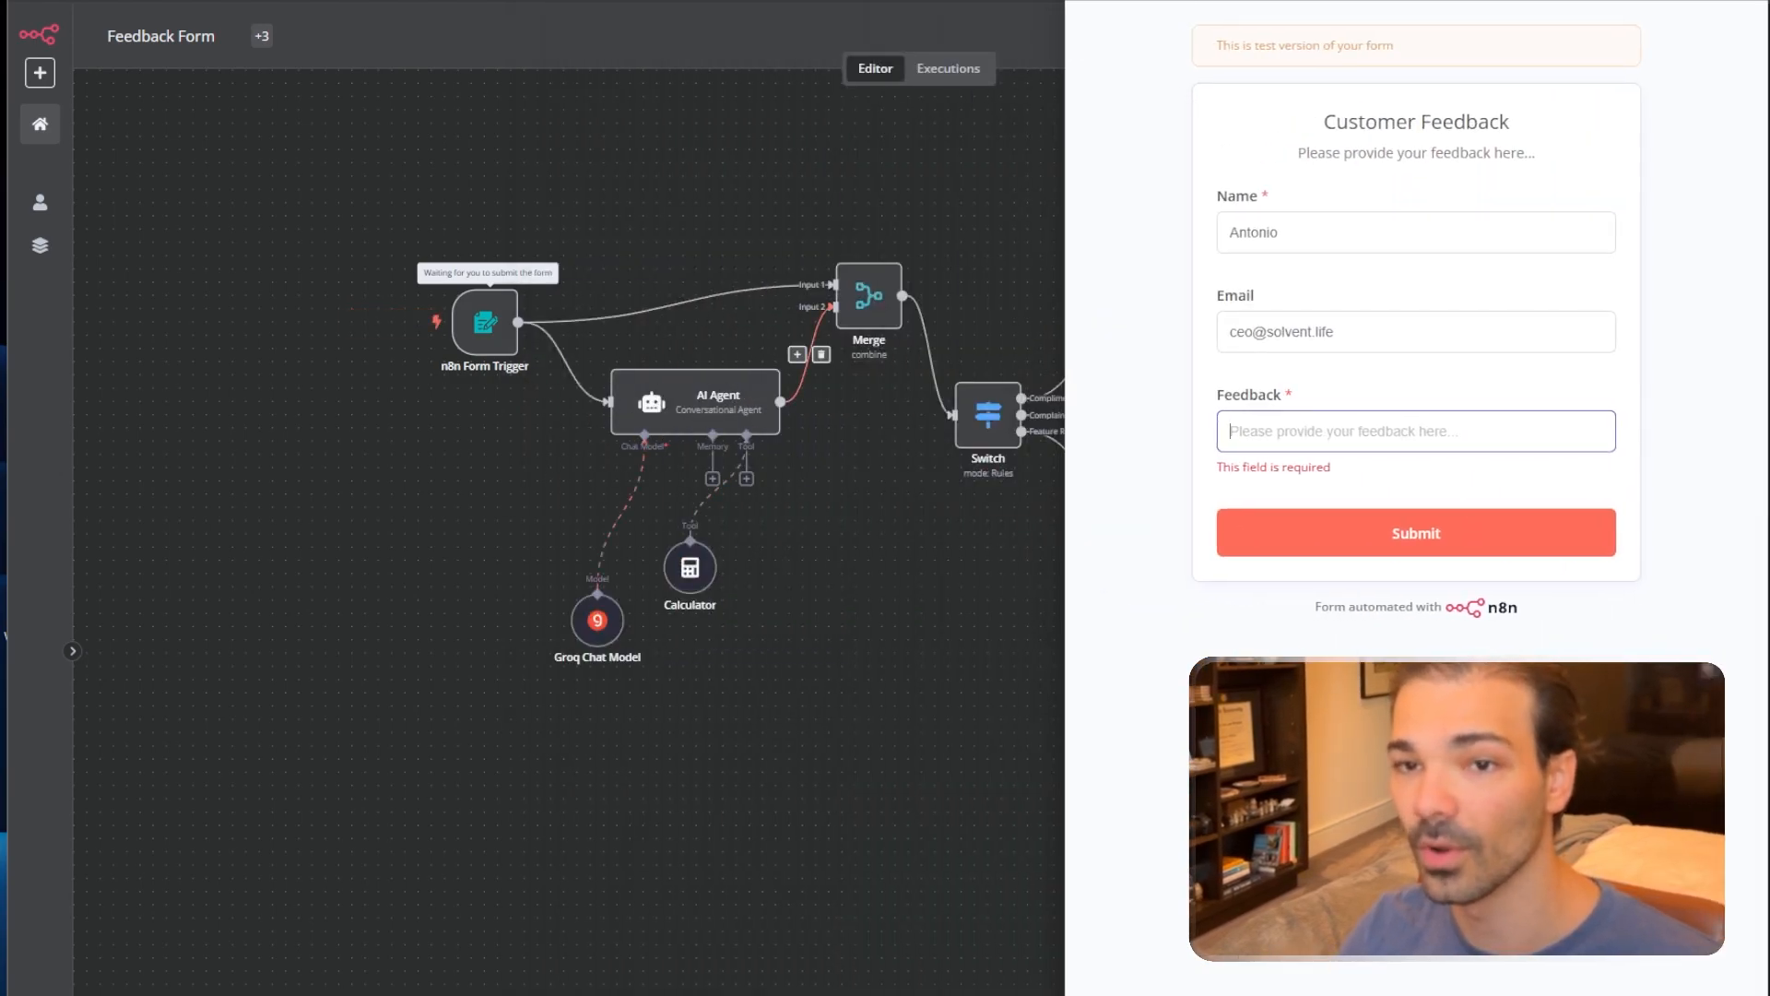
{"action": "left_click_drag", "start_coordinate": [1236, 1], "coordinate": [1187, 9]}
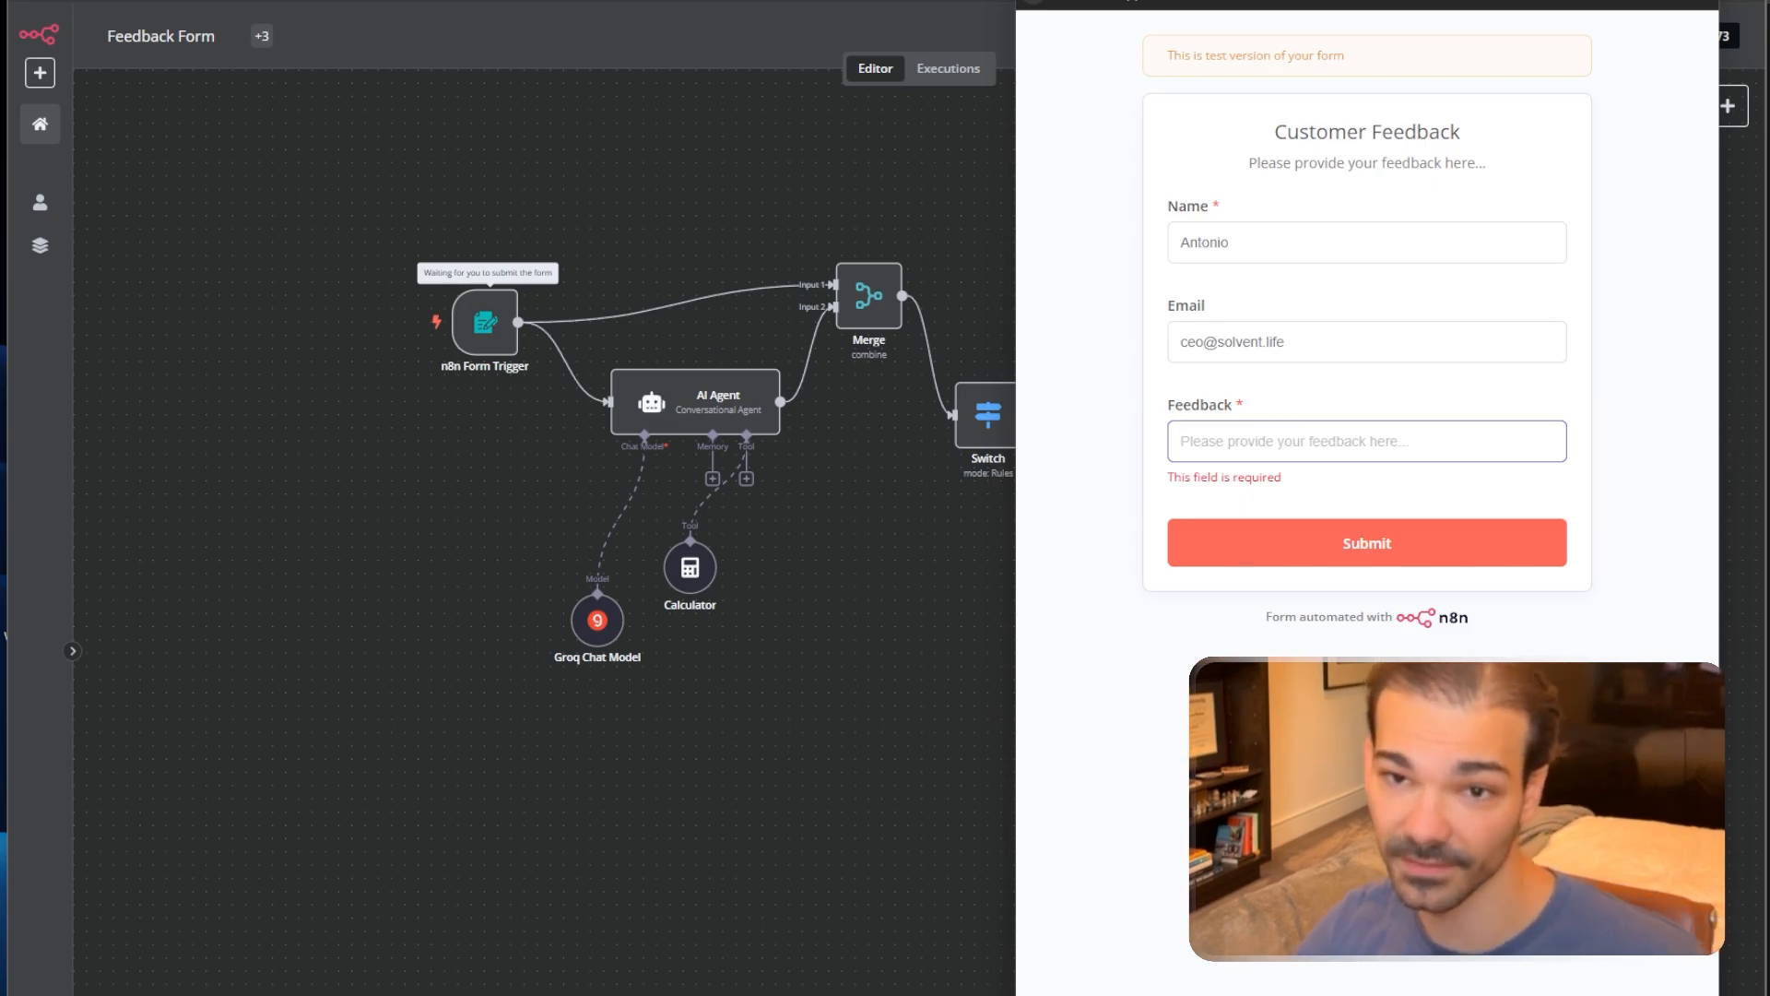
{"action": "left_click_drag", "start_coordinate": [1135, 2], "coordinate": [998, 0]}
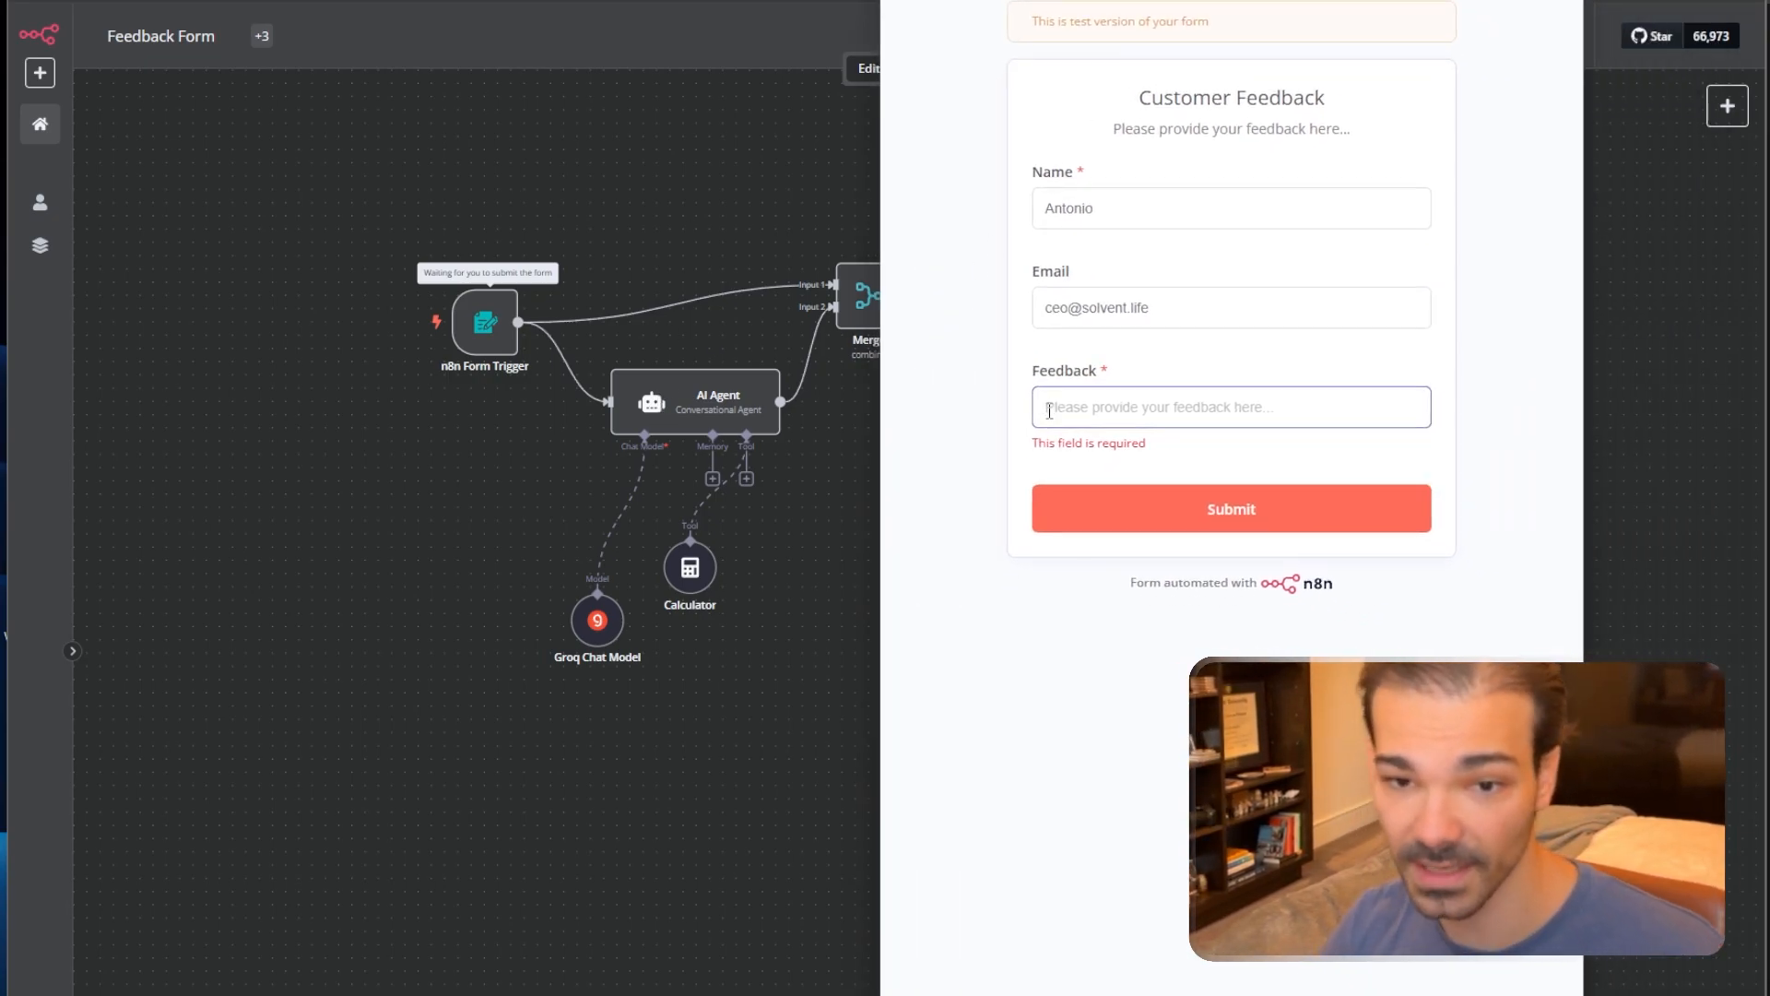
{"action": "type", "text": "I t"}
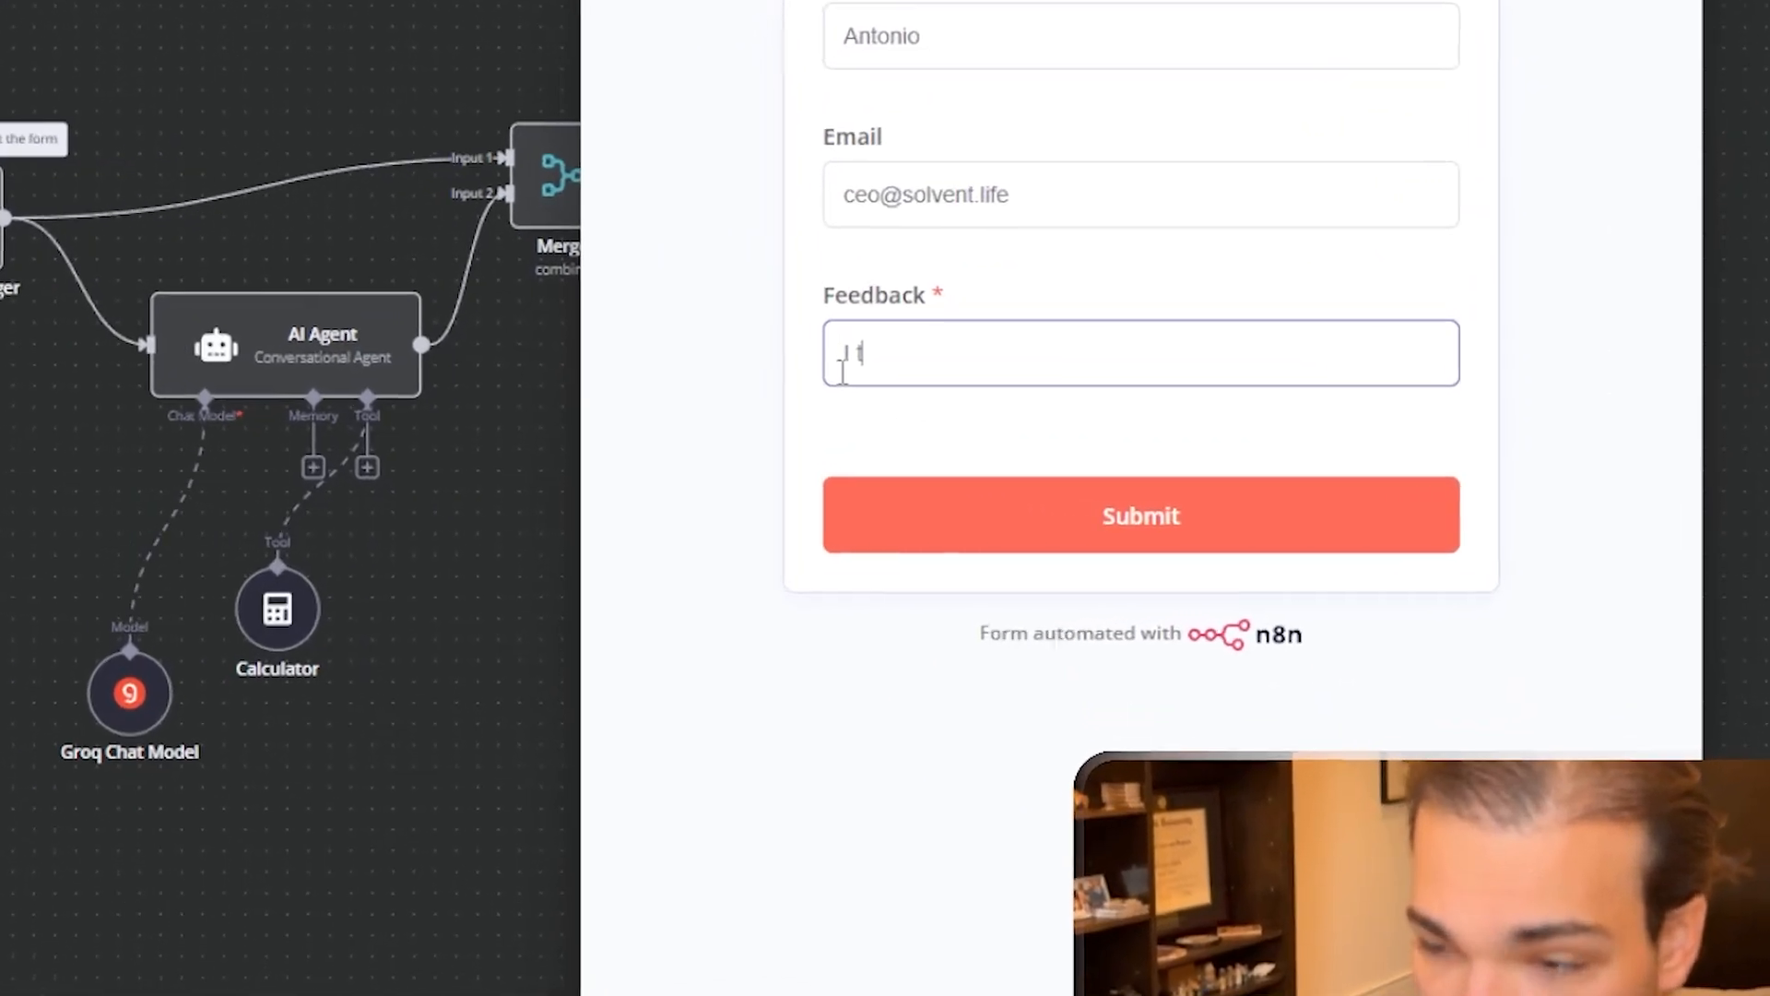
{"action": "type", "text": "hink s"}
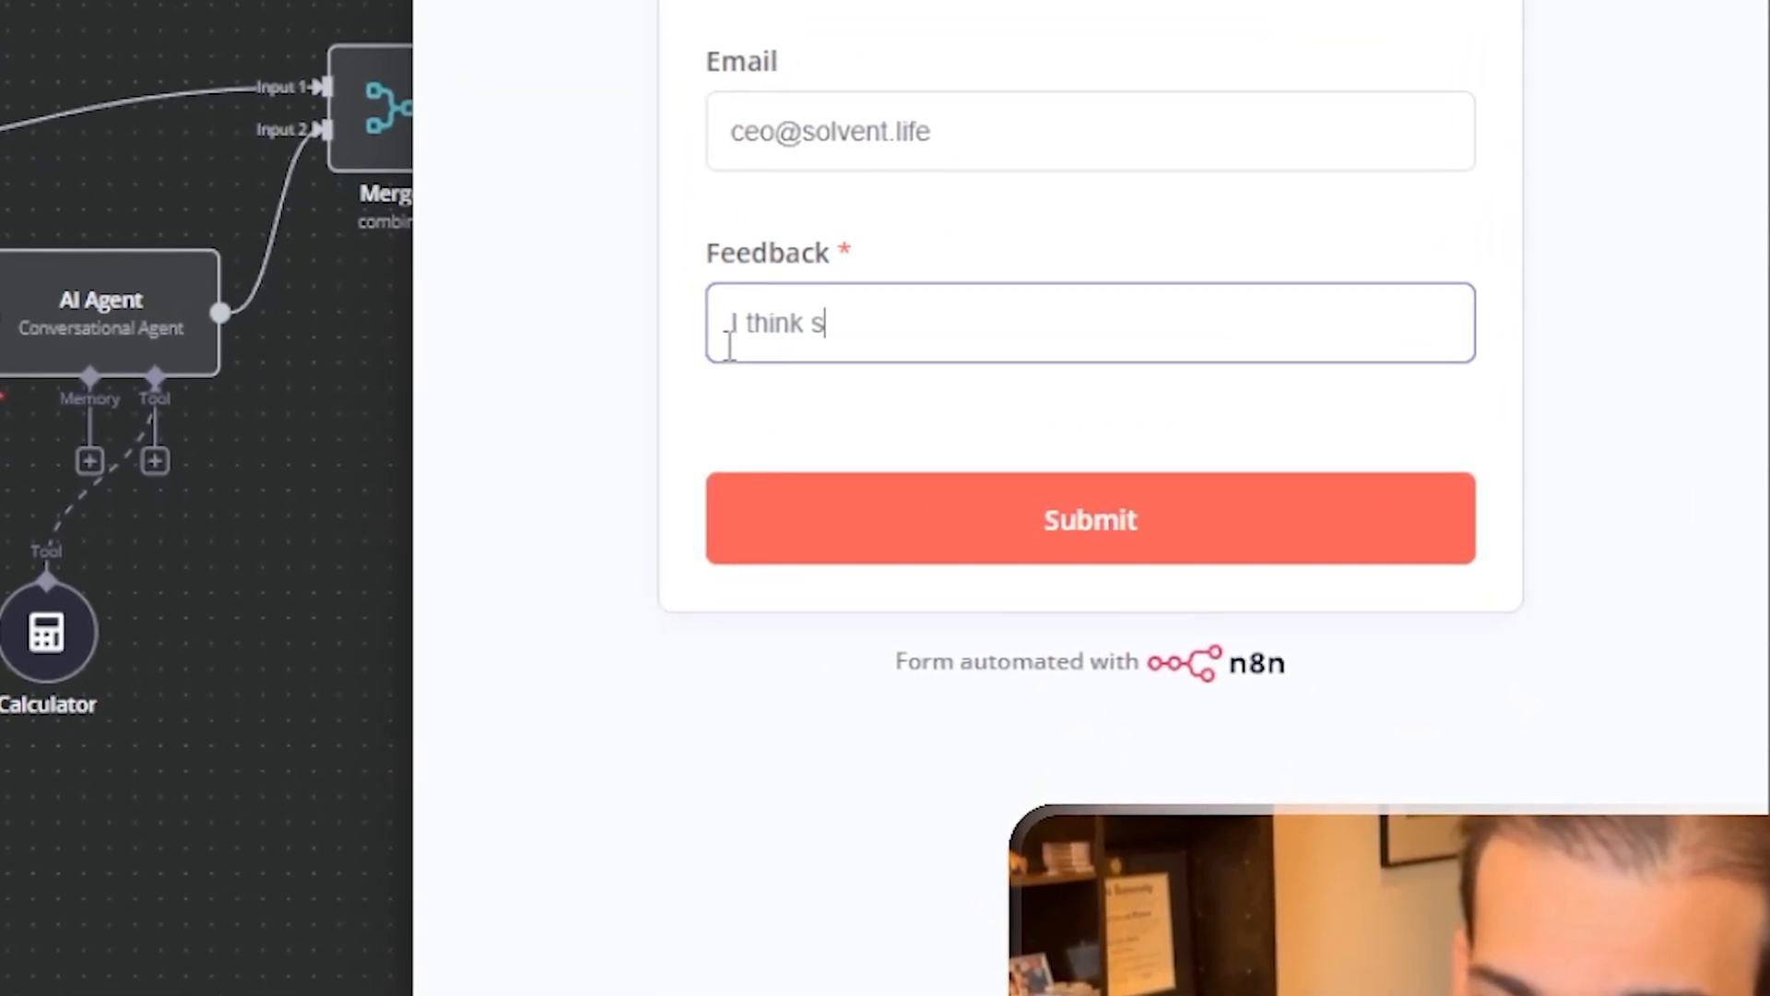
{"action": "type", "text": "olvent GPT is "}
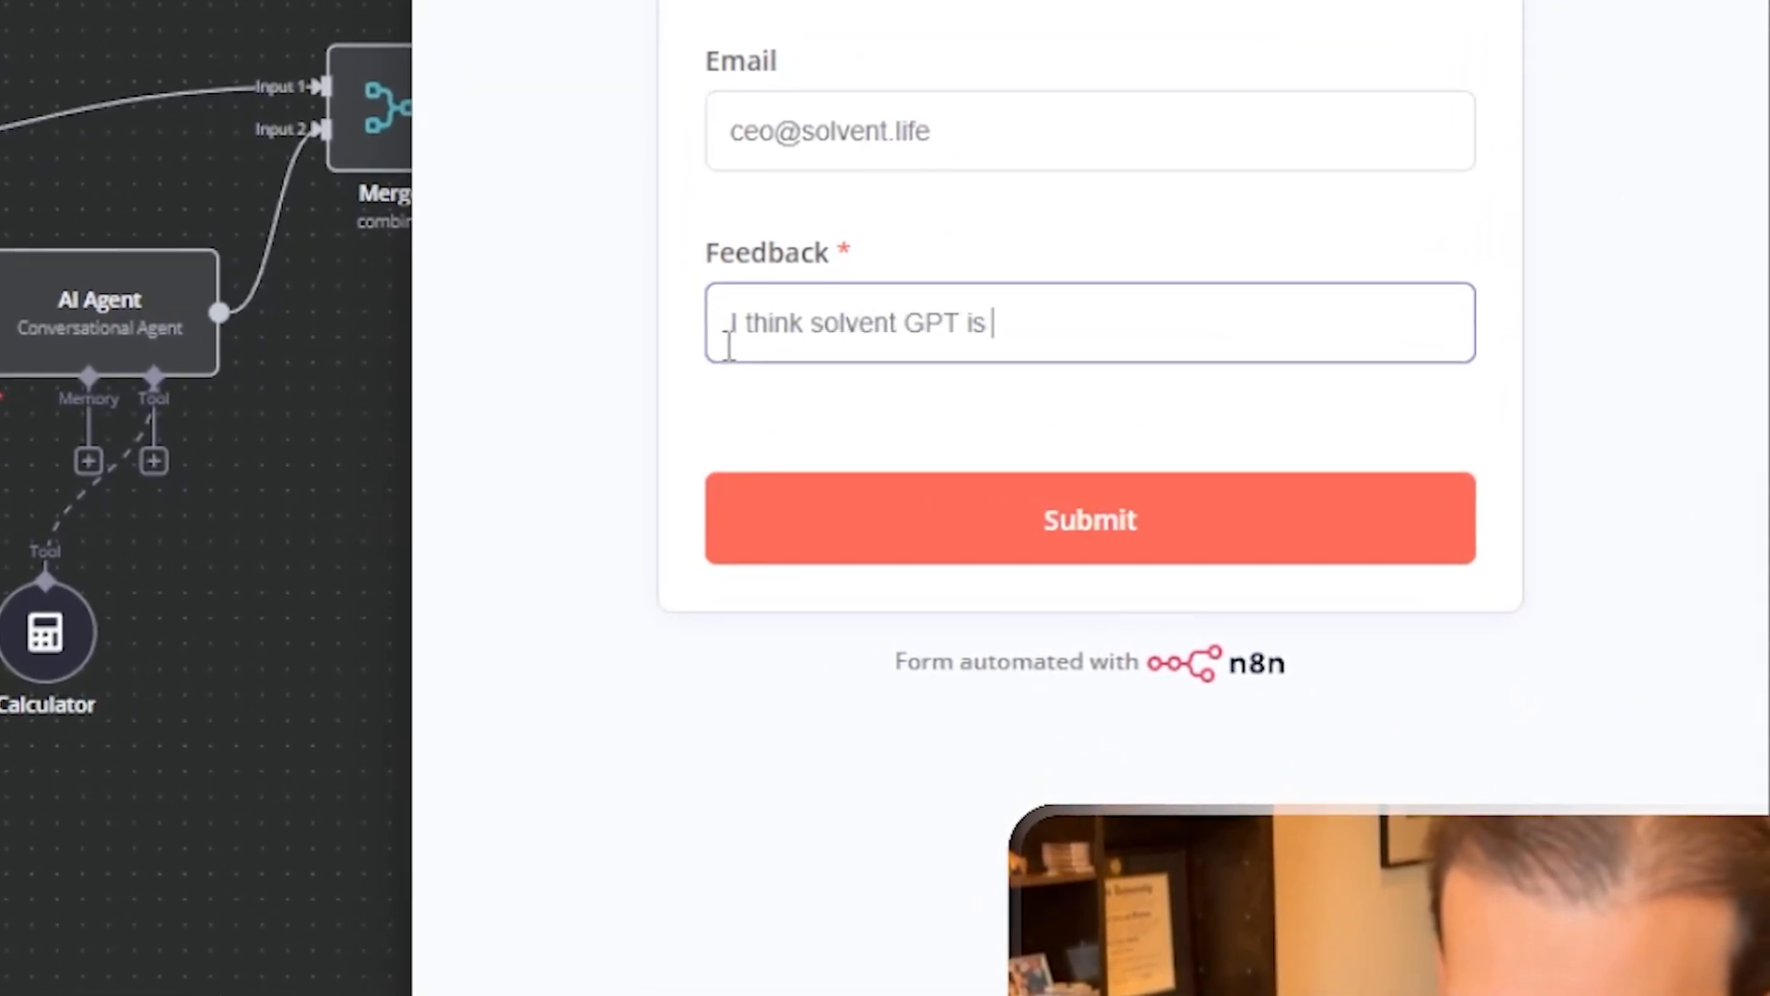
{"action": "type", "text": "great! "}
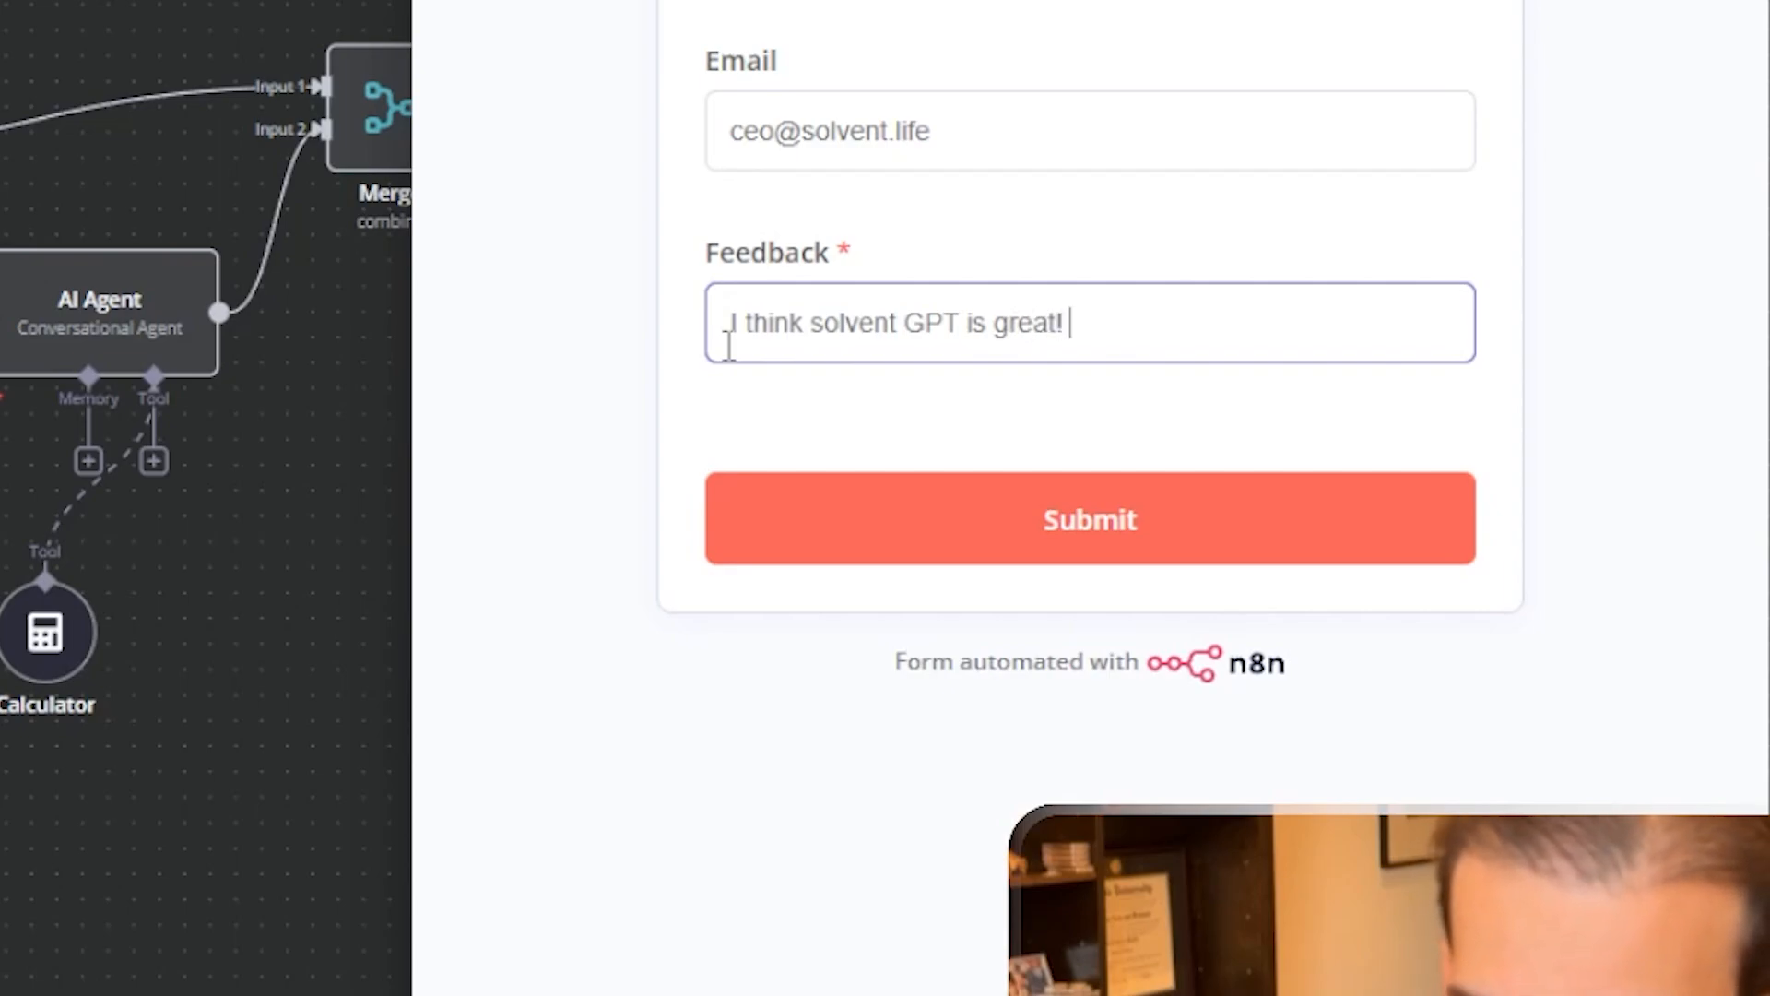
{"action": "type", "text": "THANK "}
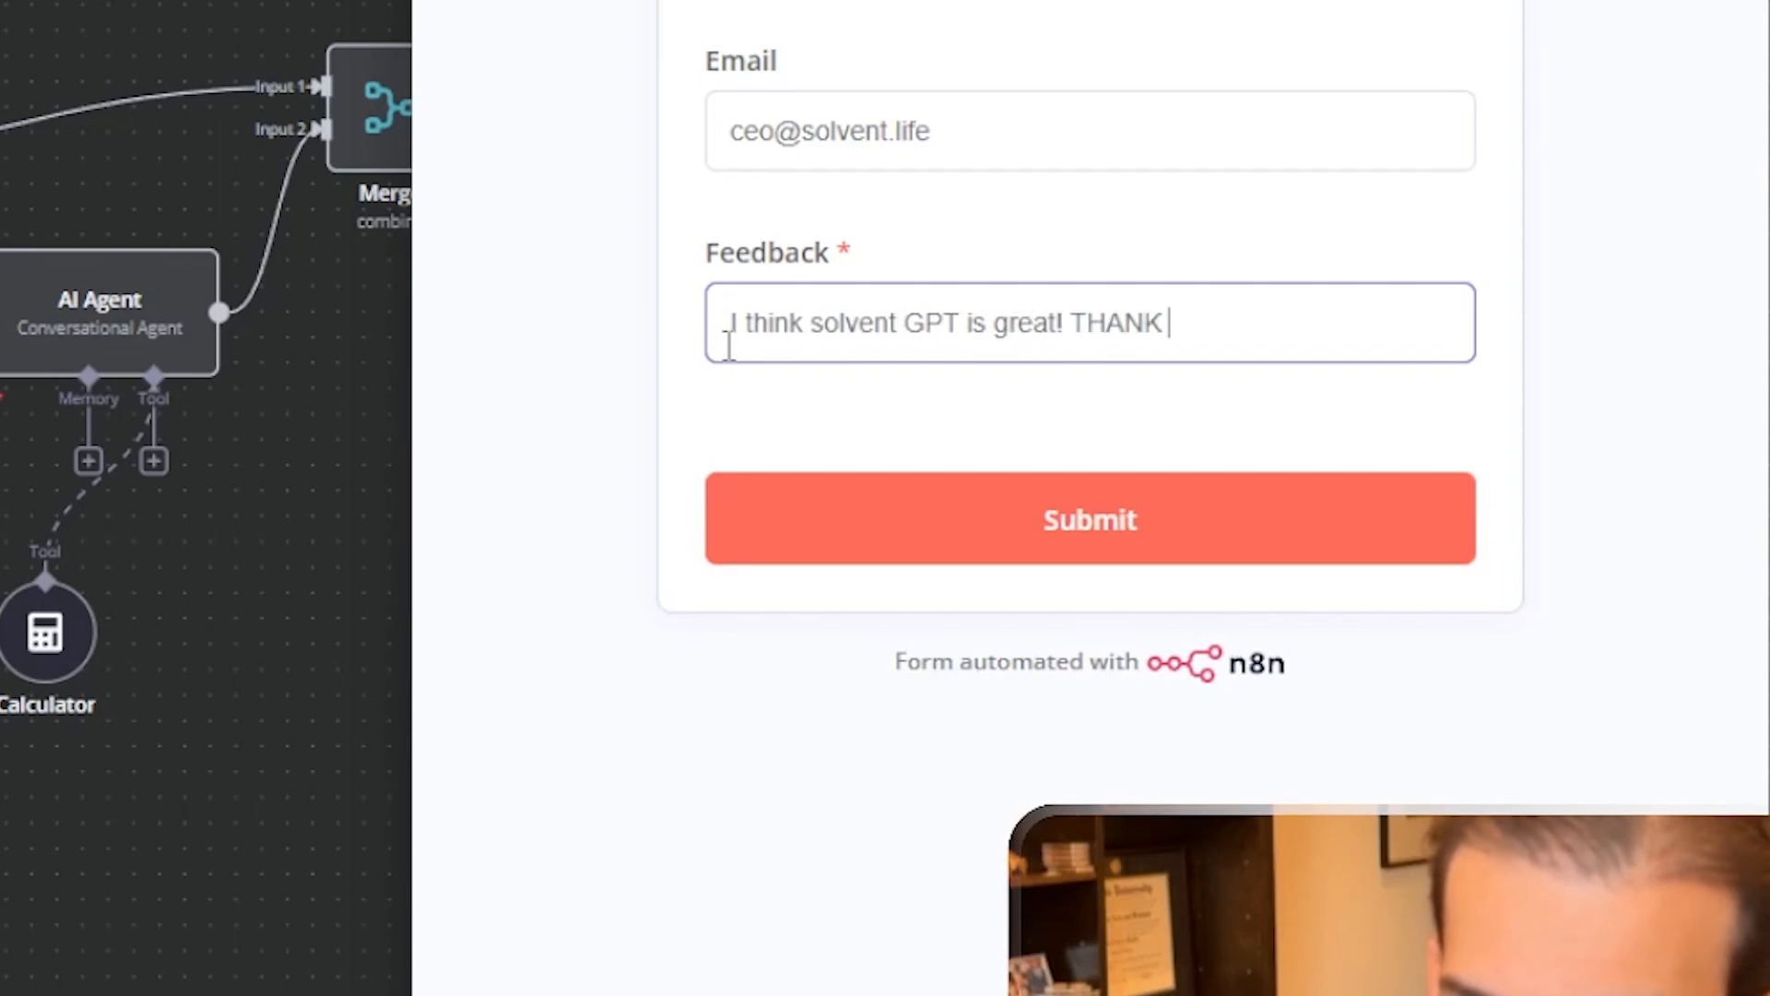
{"action": "type", "text": "TYOU"}
{"action": "key", "text": "BackSpace"}
{"action": "key", "text": "BackSpace"}
{"action": "key", "text": "BackSpace"}
{"action": "type", "text": "OU"}
{"action": "key", "text": "BackSpace"}
{"action": "key", "text": "BackSpace"}
{"action": "key", "text": "BackSpace"}
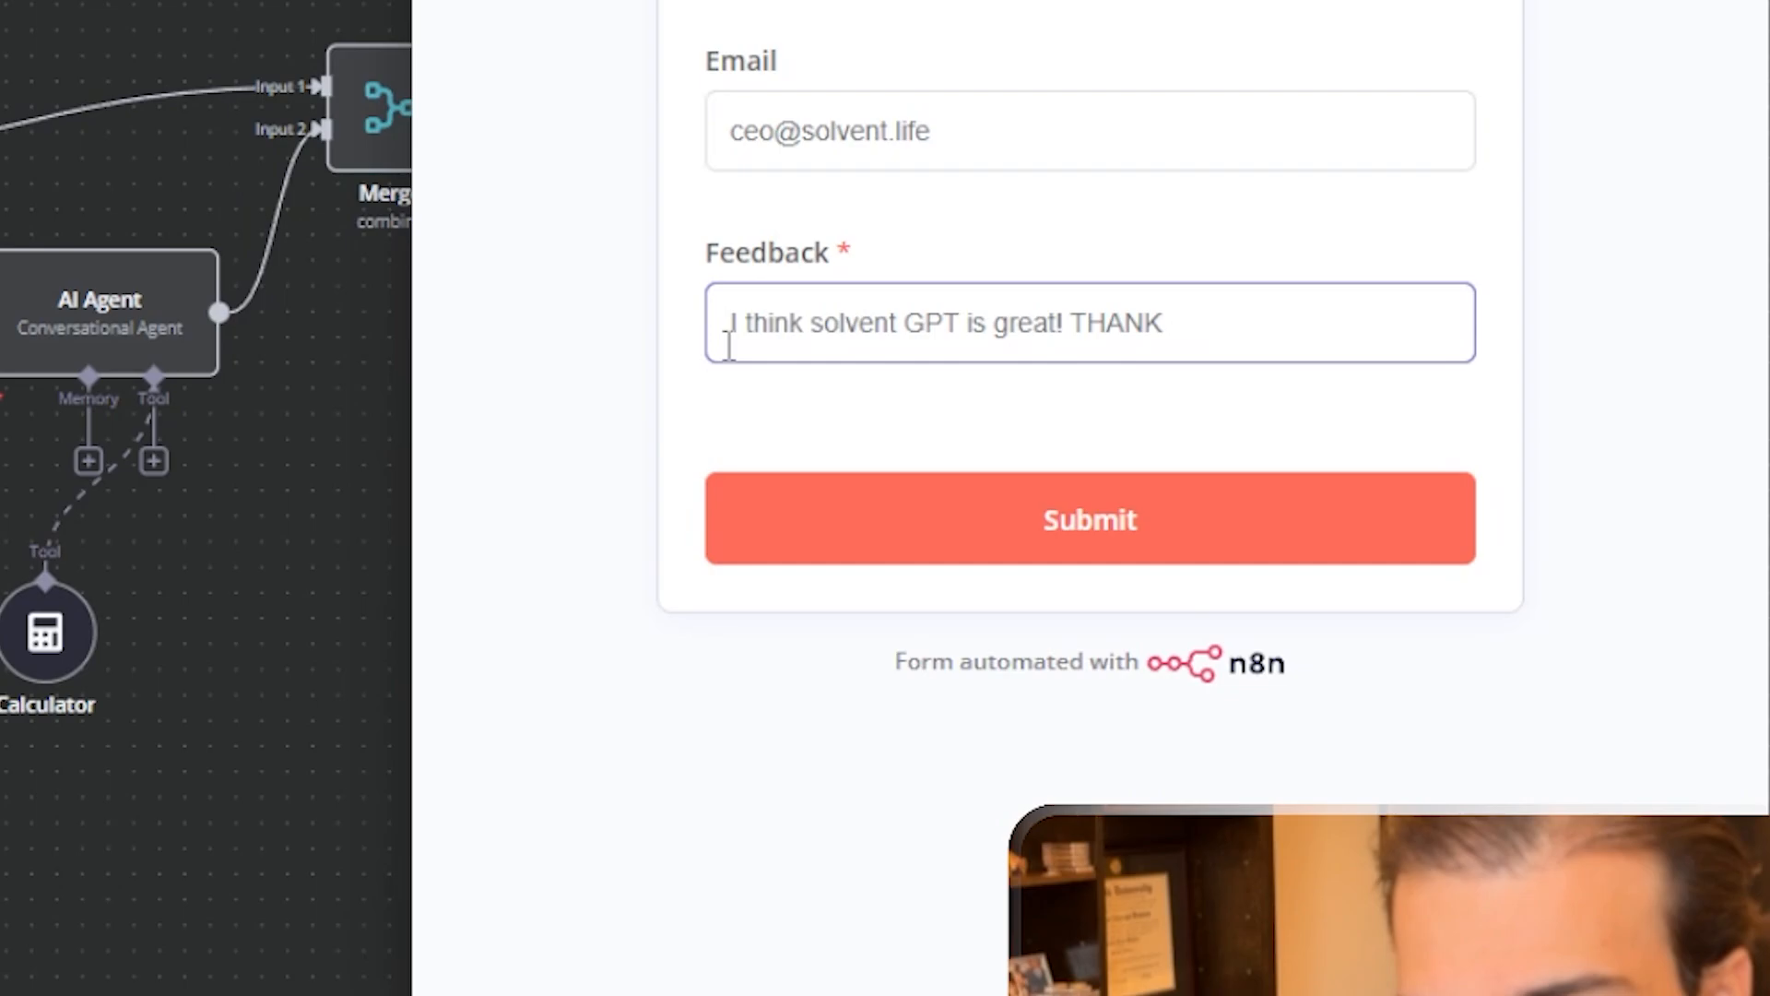
{"action": "type", "text": "YOU SOO"}
{"action": "key", "text": "BackSpace"}
{"action": "type", "text": "M"}
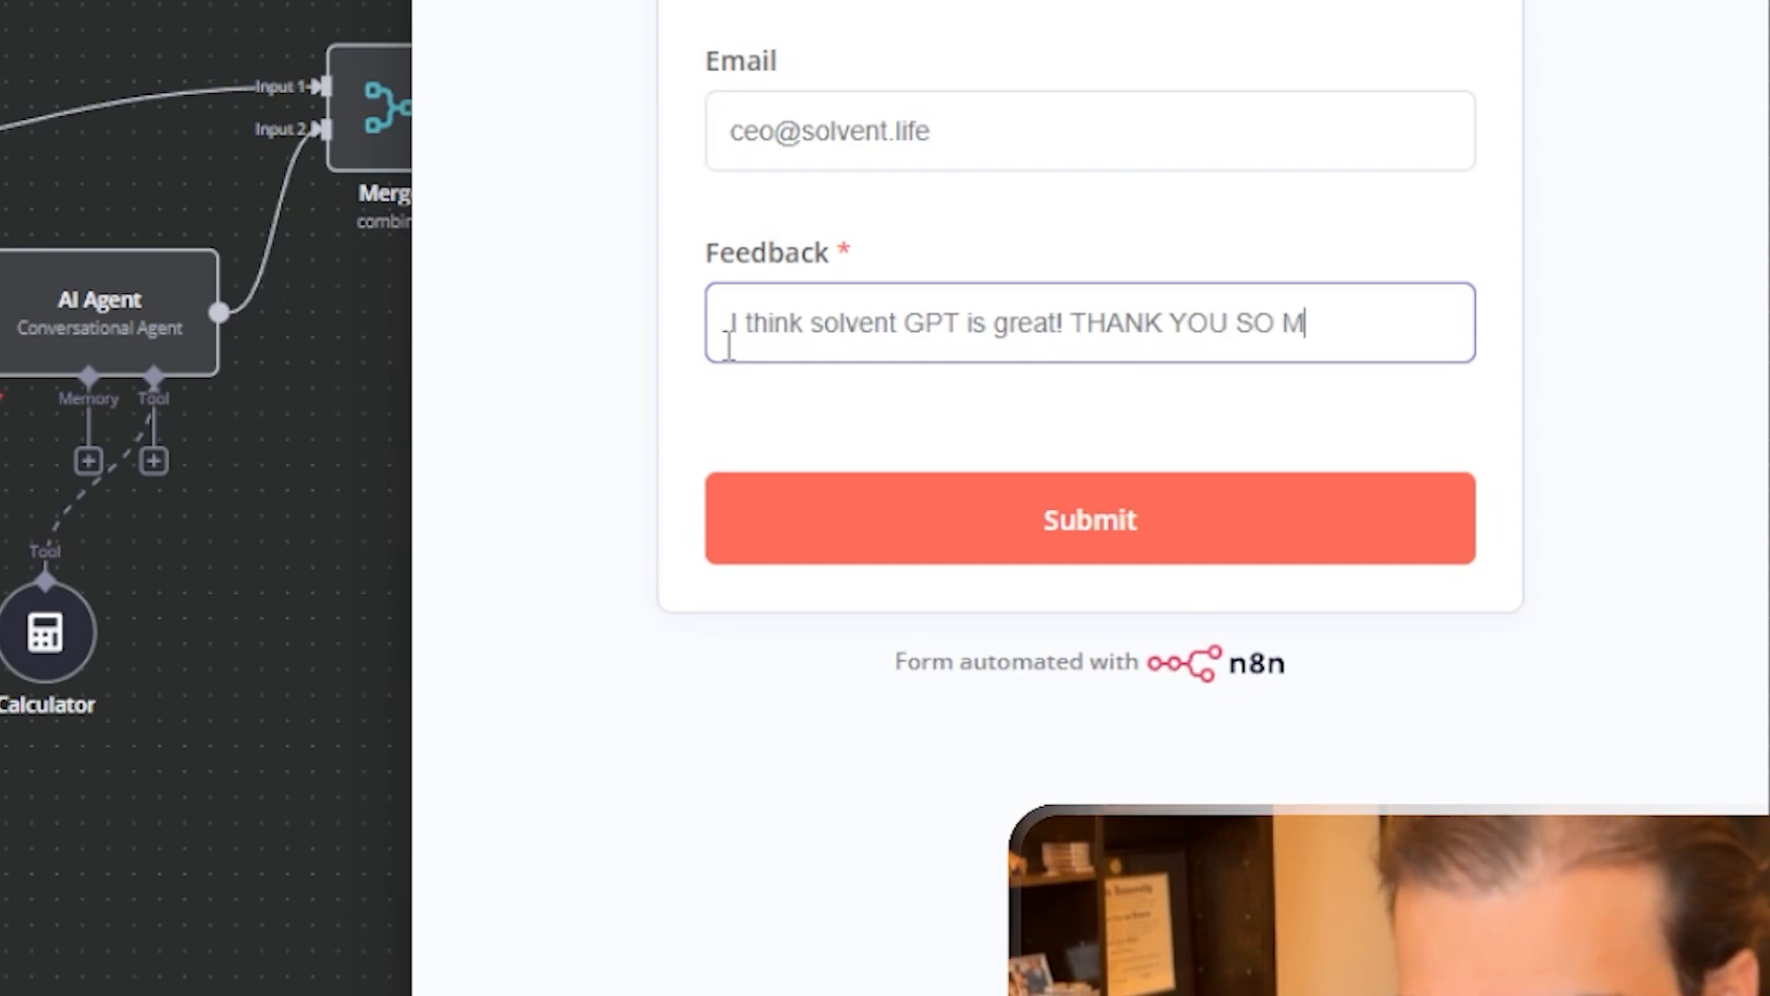
{"action": "type", "text": "UCH"}
{"action": "left_click", "coordinate": [1118, 544]}
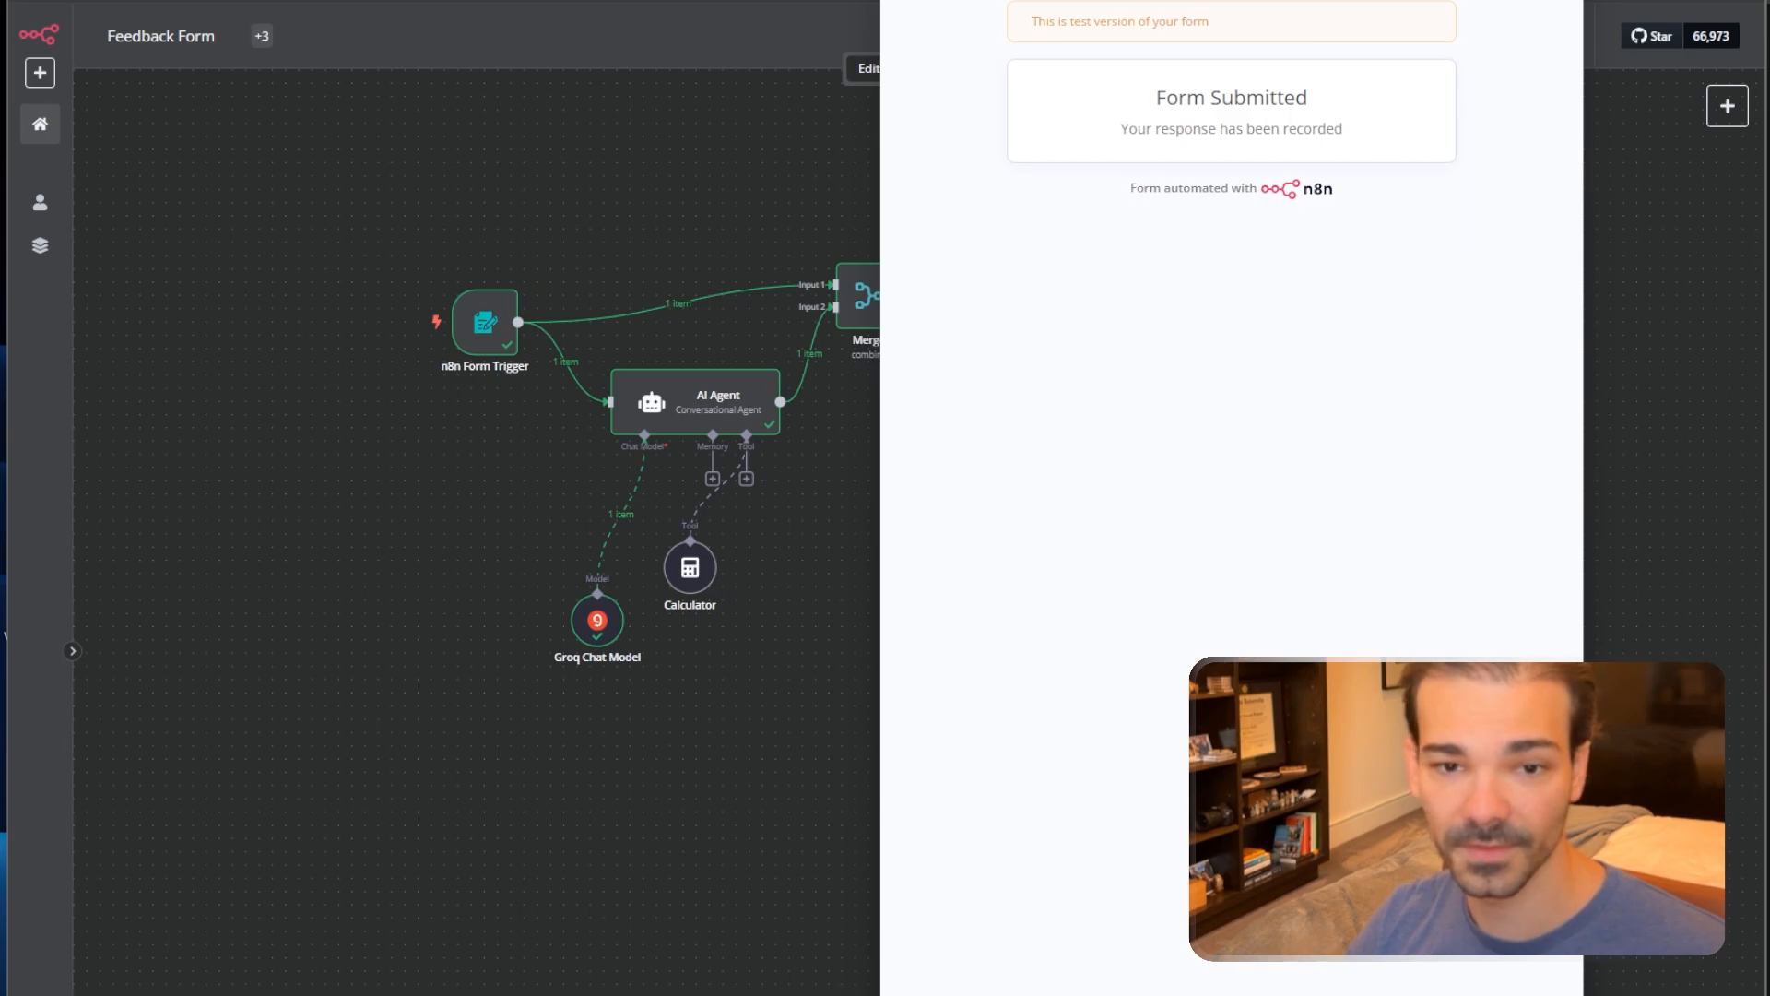
Point the Compliment node at the Compliments table in the N8N Feedback base.
{"action": "left_click", "coordinate": [1565, 1]}
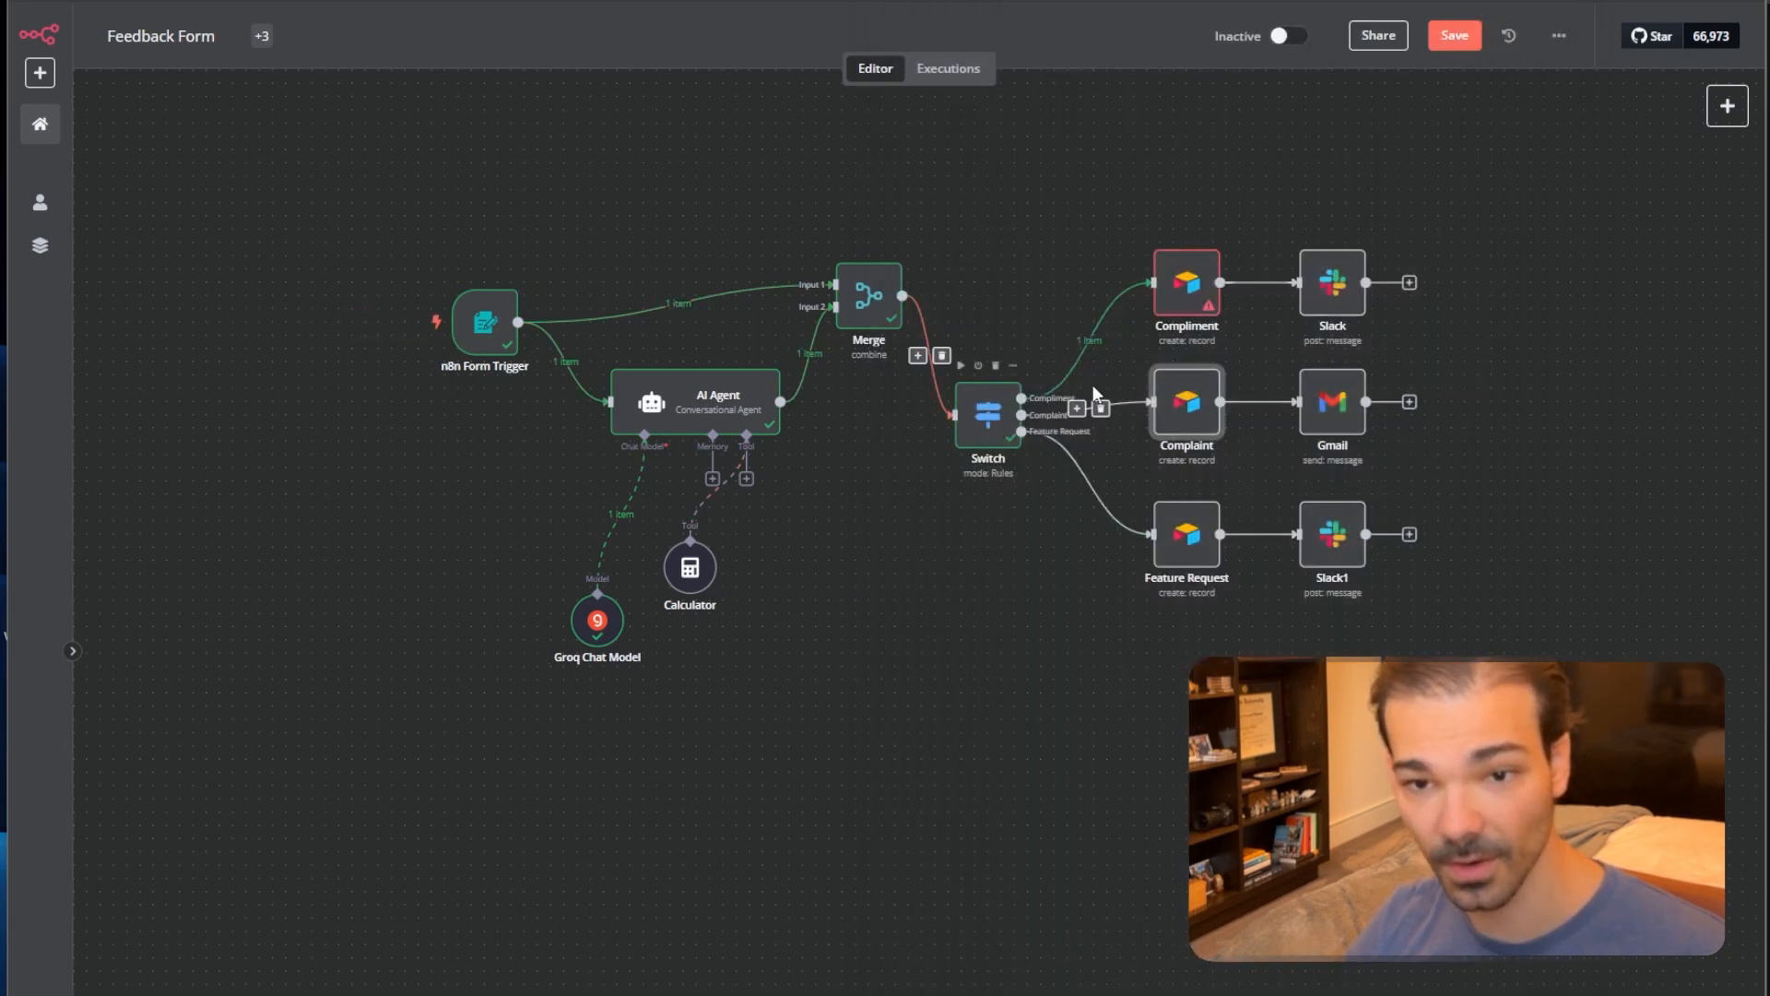
{"action": "double_click", "coordinate": [1186, 286]}
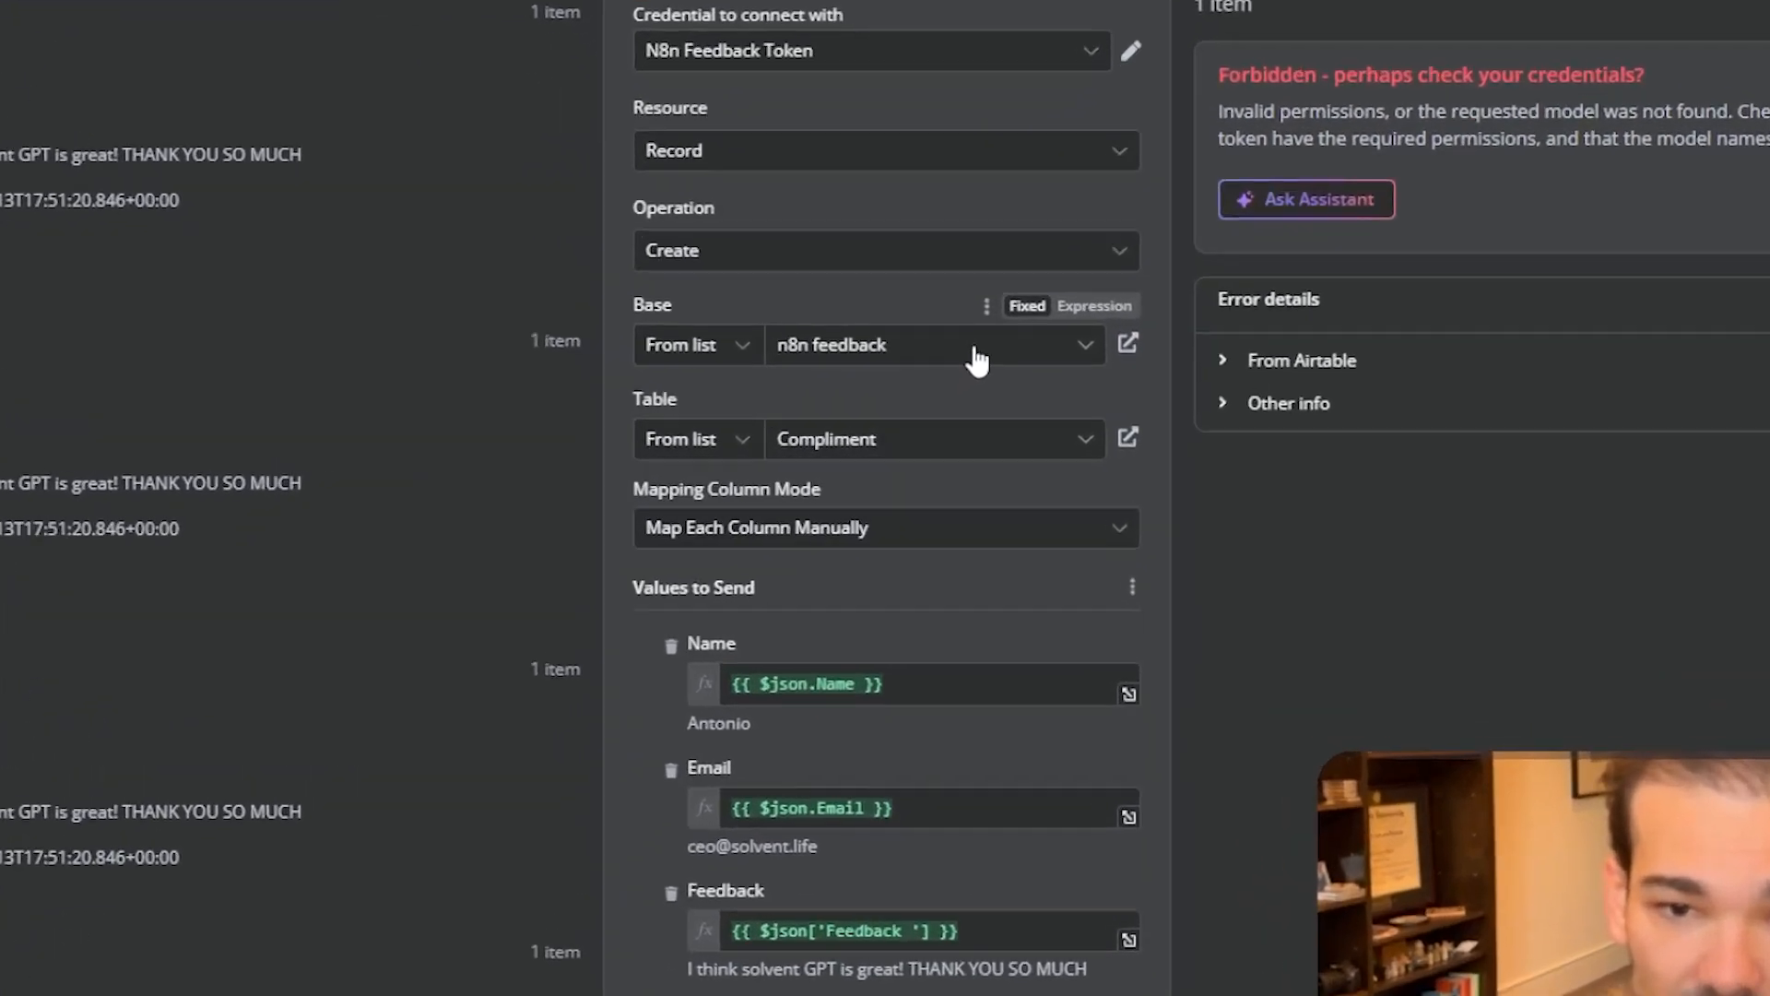
{"action": "left_click", "coordinate": [945, 370]}
{"action": "left_click", "coordinate": [846, 503]}
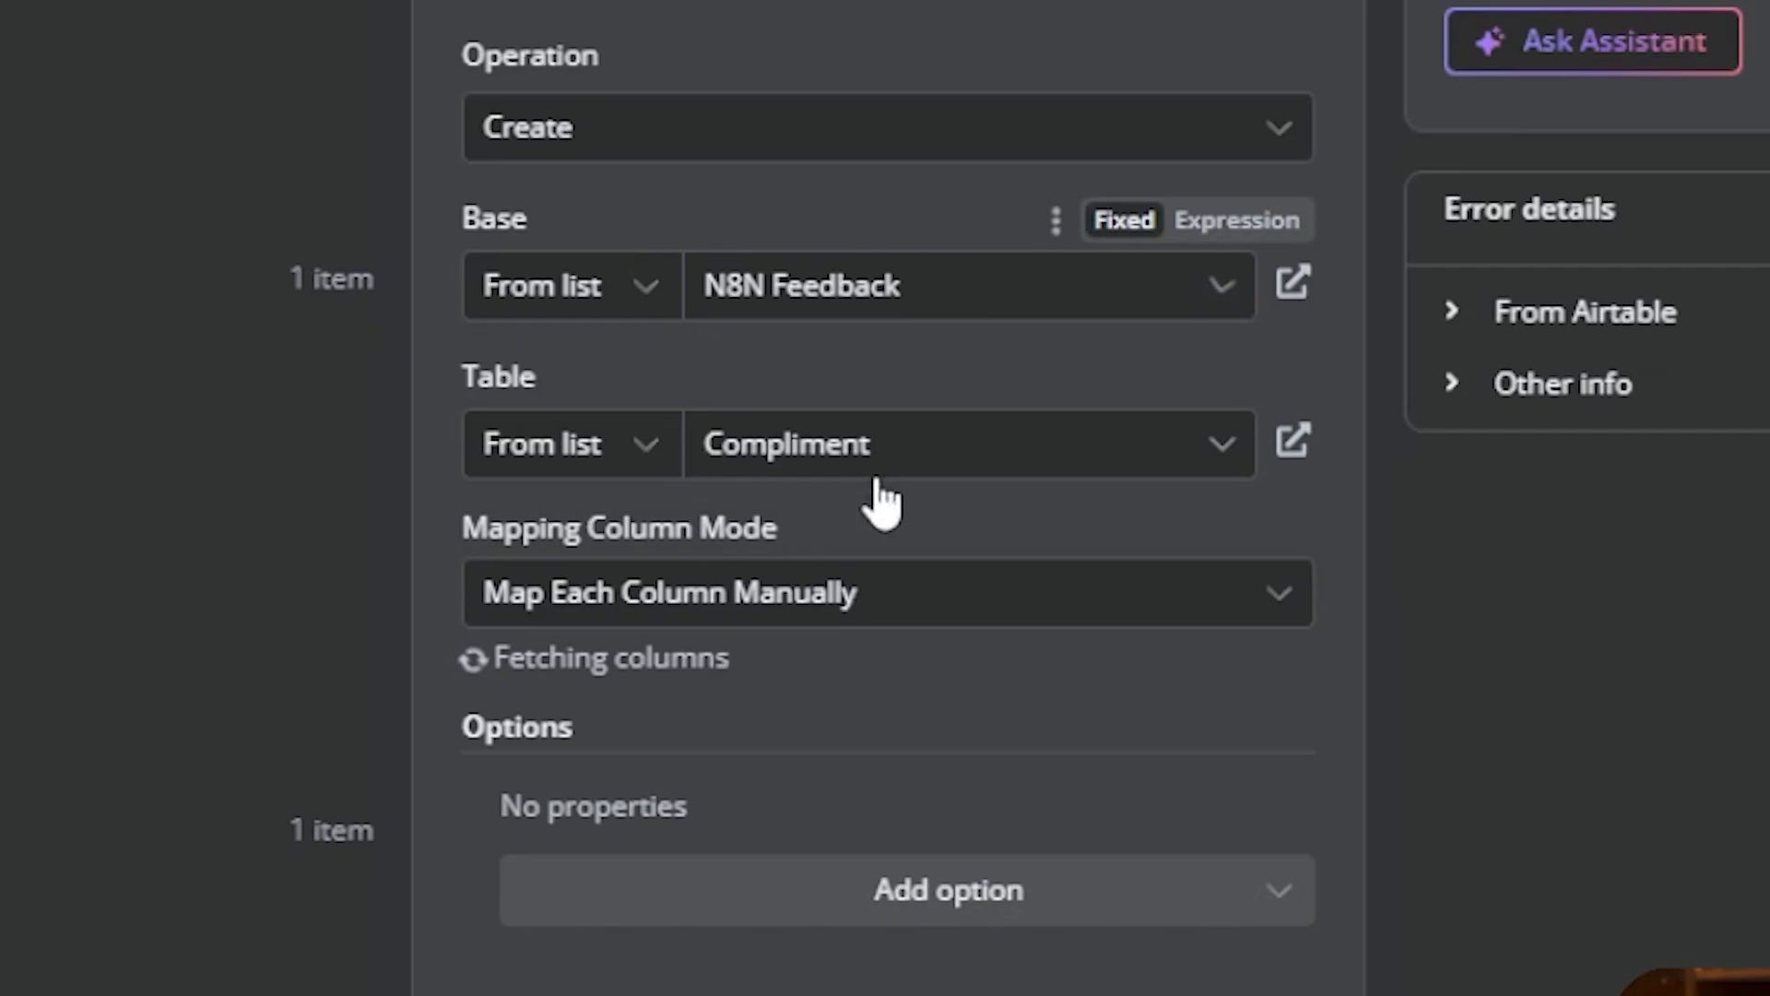
{"action": "left_click", "coordinate": [1016, 450]}
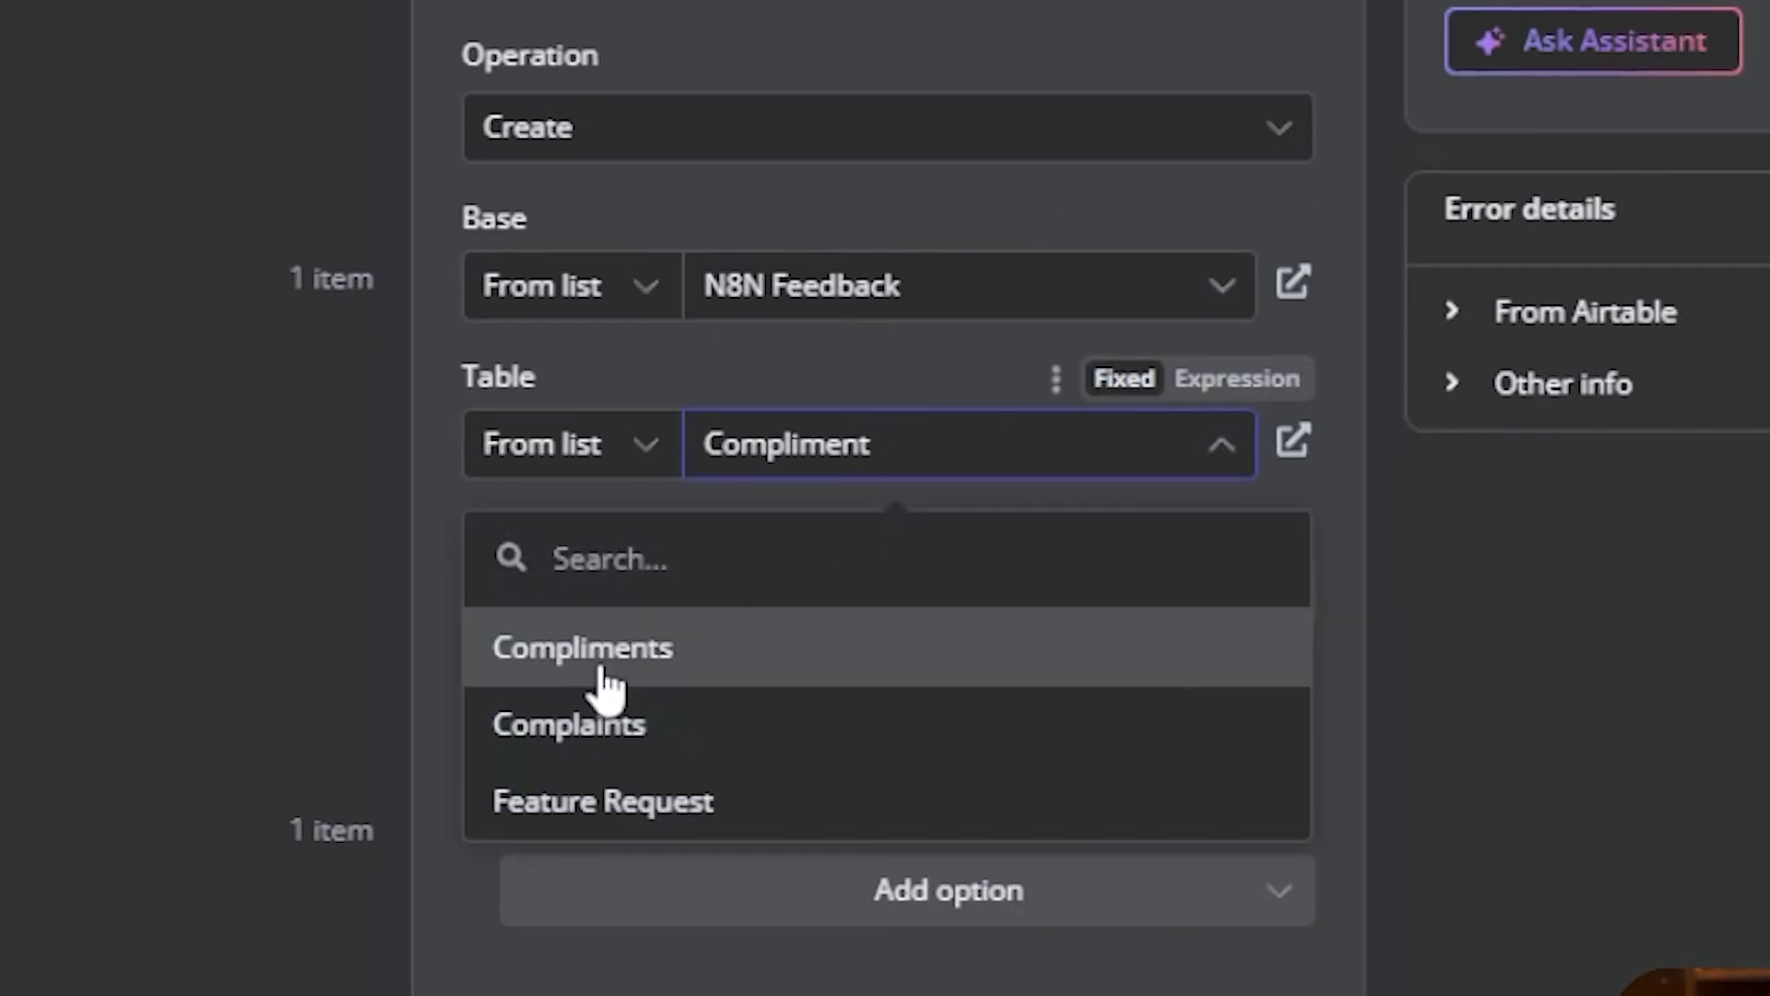
{"action": "left_click", "coordinate": [604, 681]}
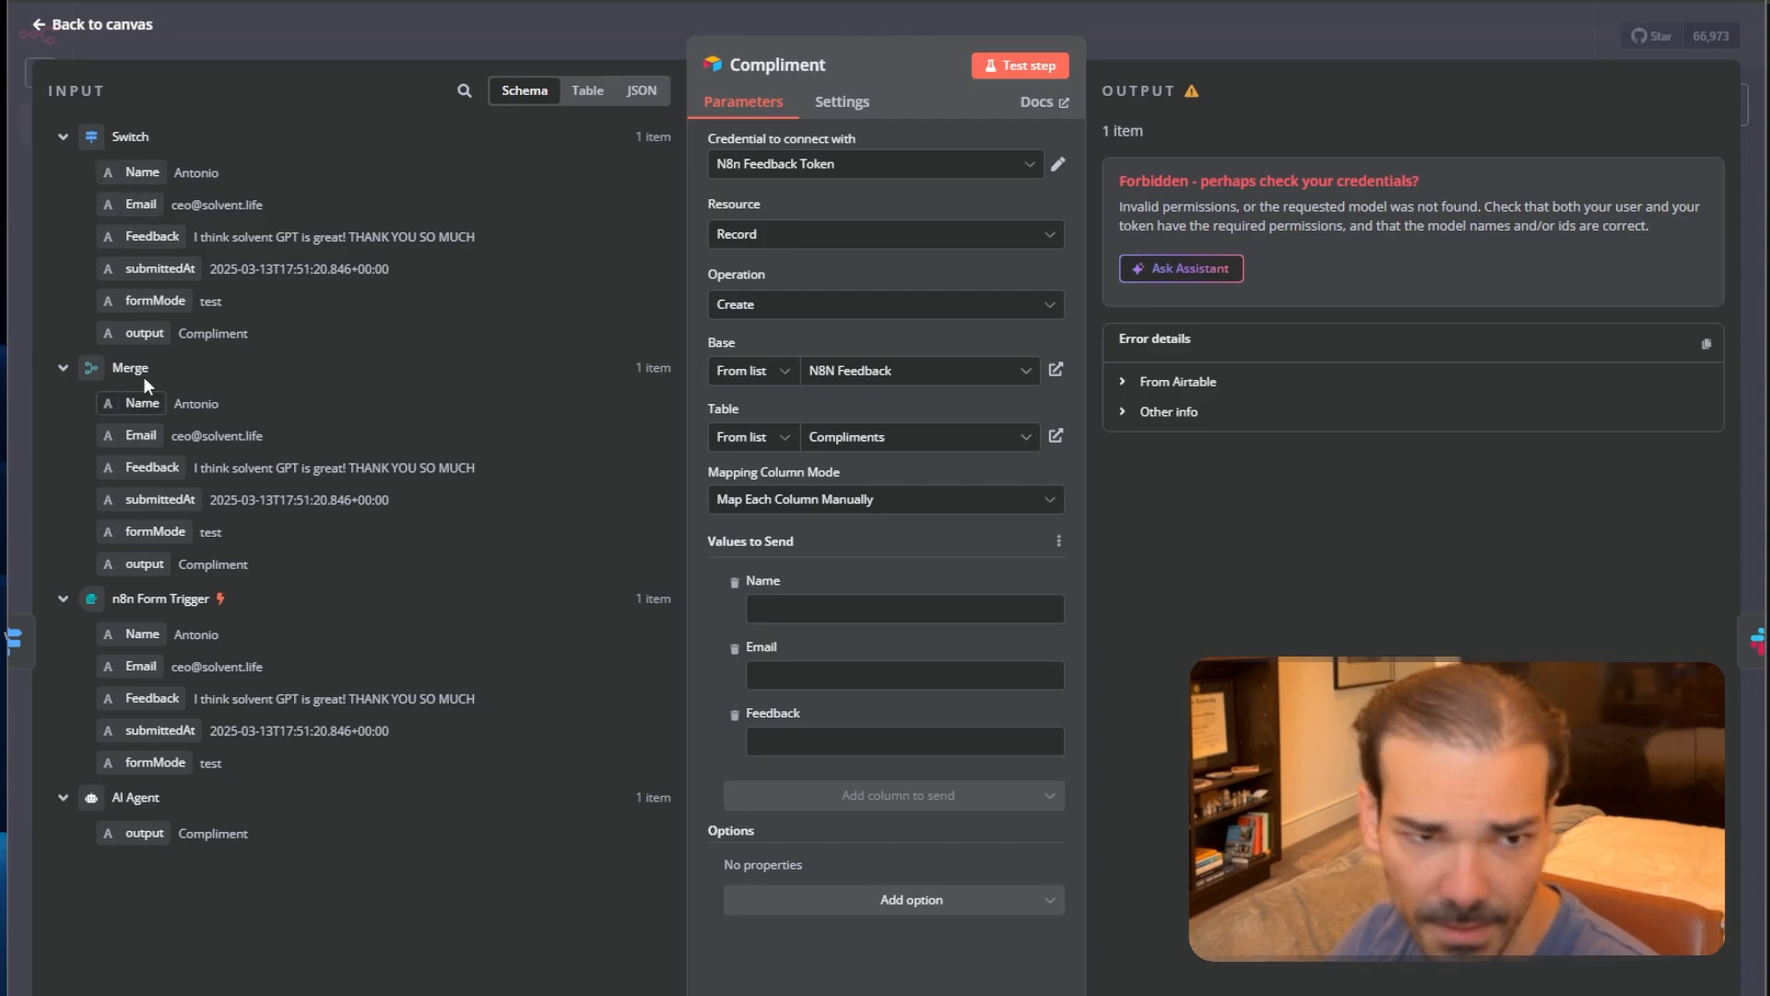
Map incoming Name, Email and Feedback into the Compliment fields and test the step.
{"action": "left_click_drag", "start_coordinate": [138, 187], "coordinate": [811, 609]}
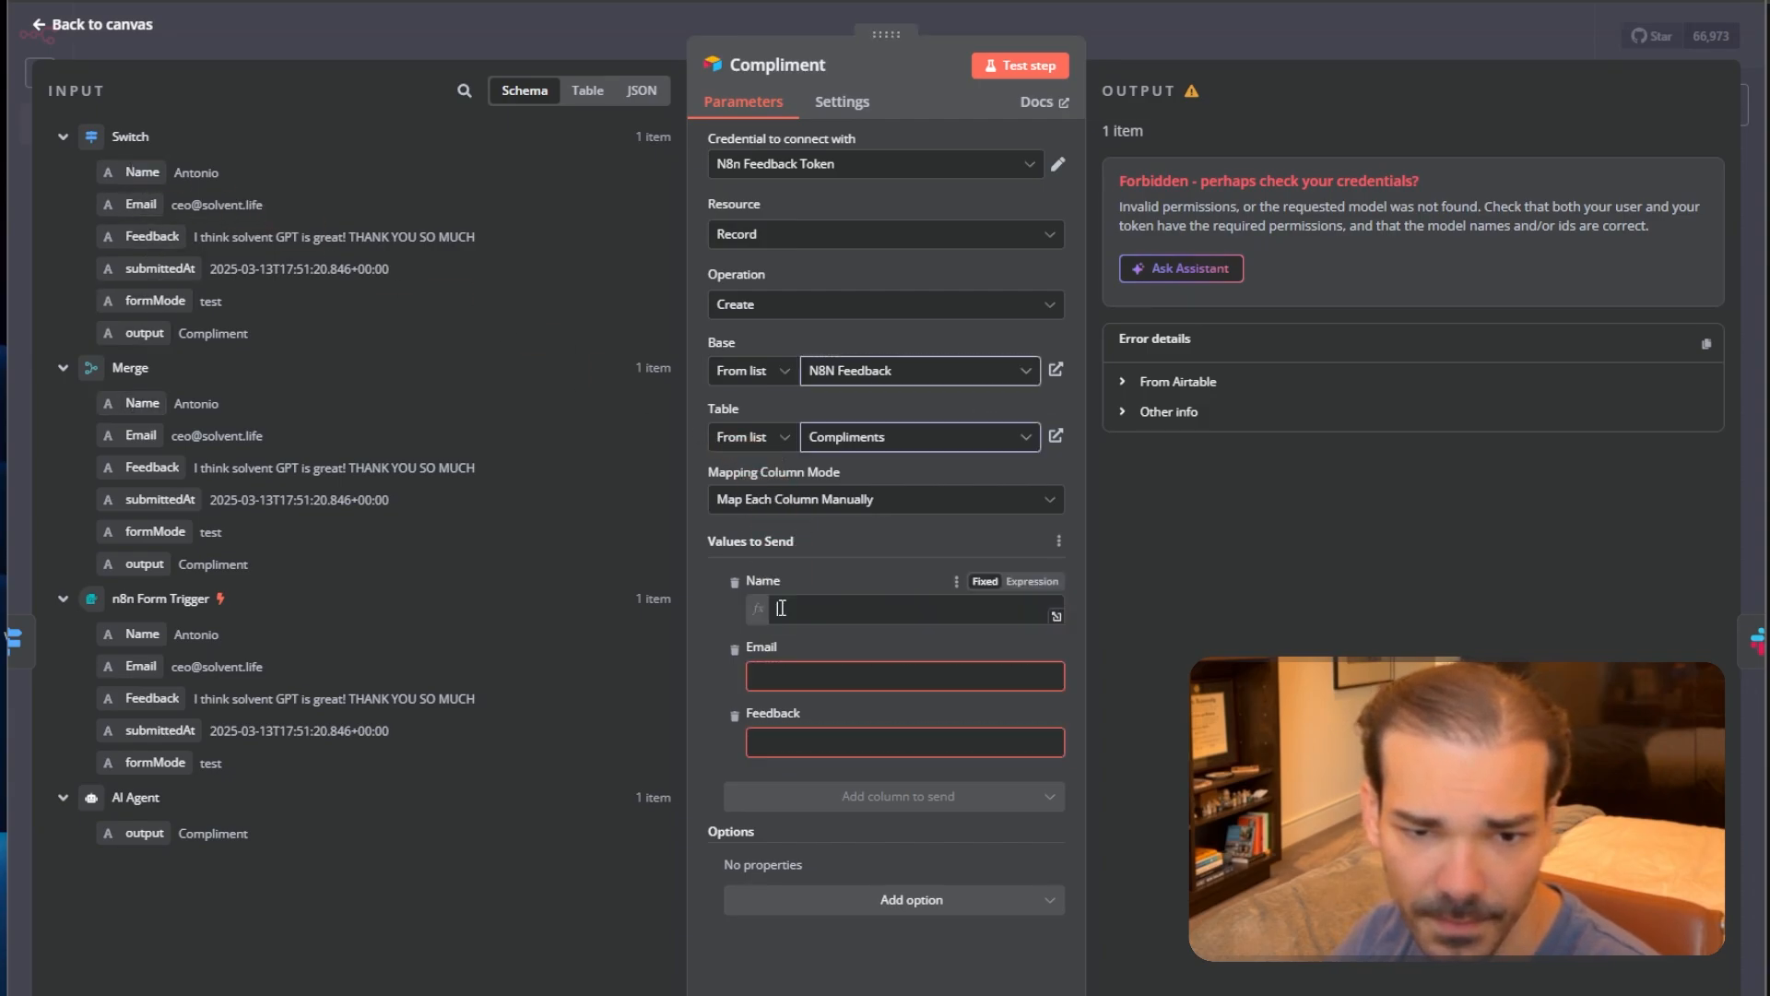
{"action": "left_click", "coordinate": [779, 697]}
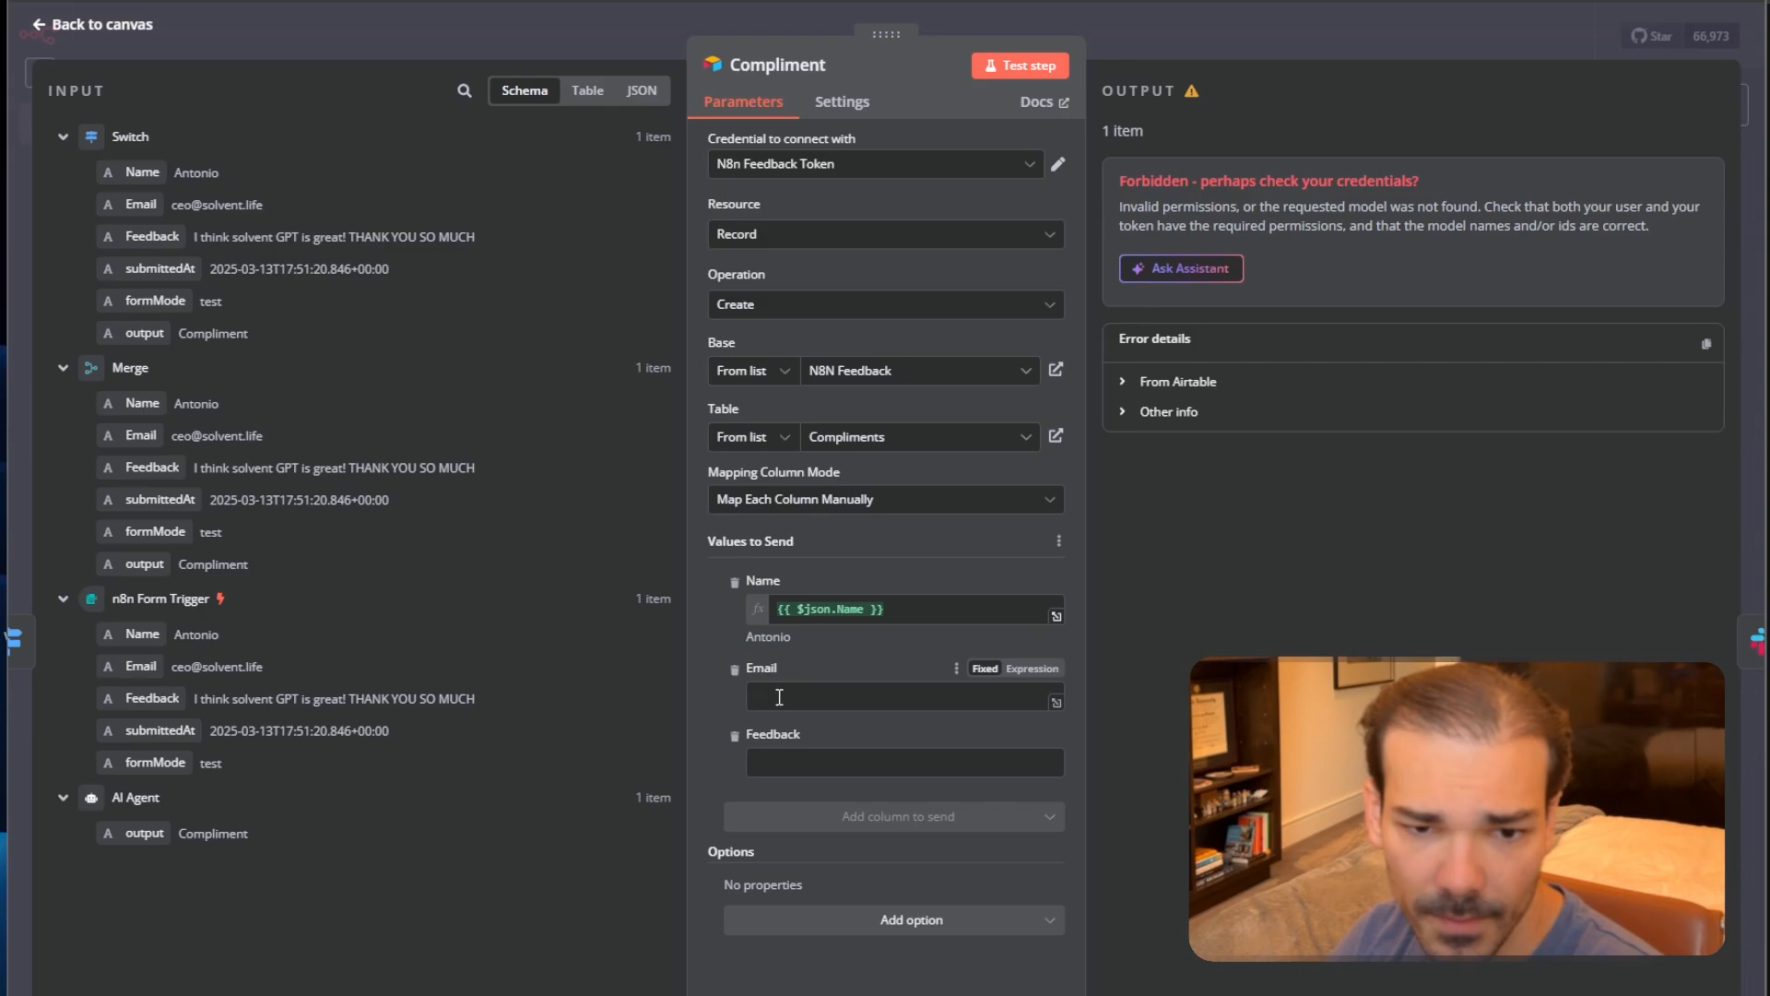
{"action": "left_click_drag", "start_coordinate": [152, 208], "coordinate": [751, 699]}
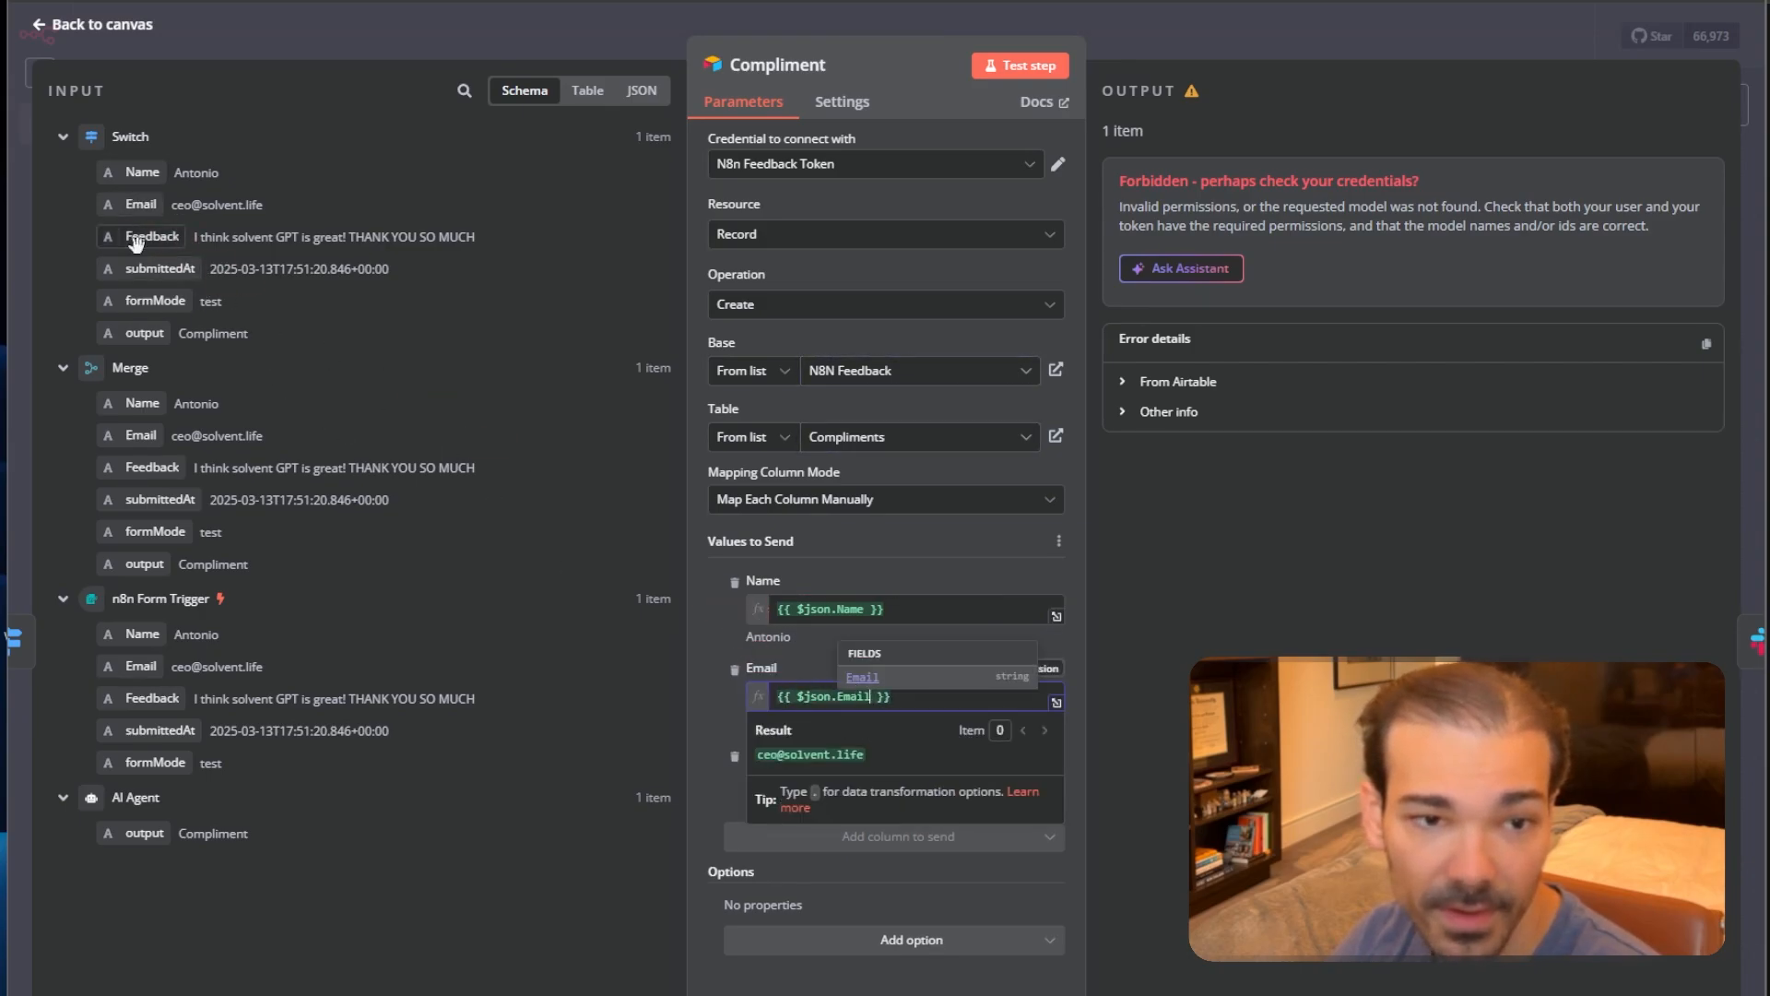
{"action": "left_click_drag", "start_coordinate": [139, 241], "coordinate": [790, 801]}
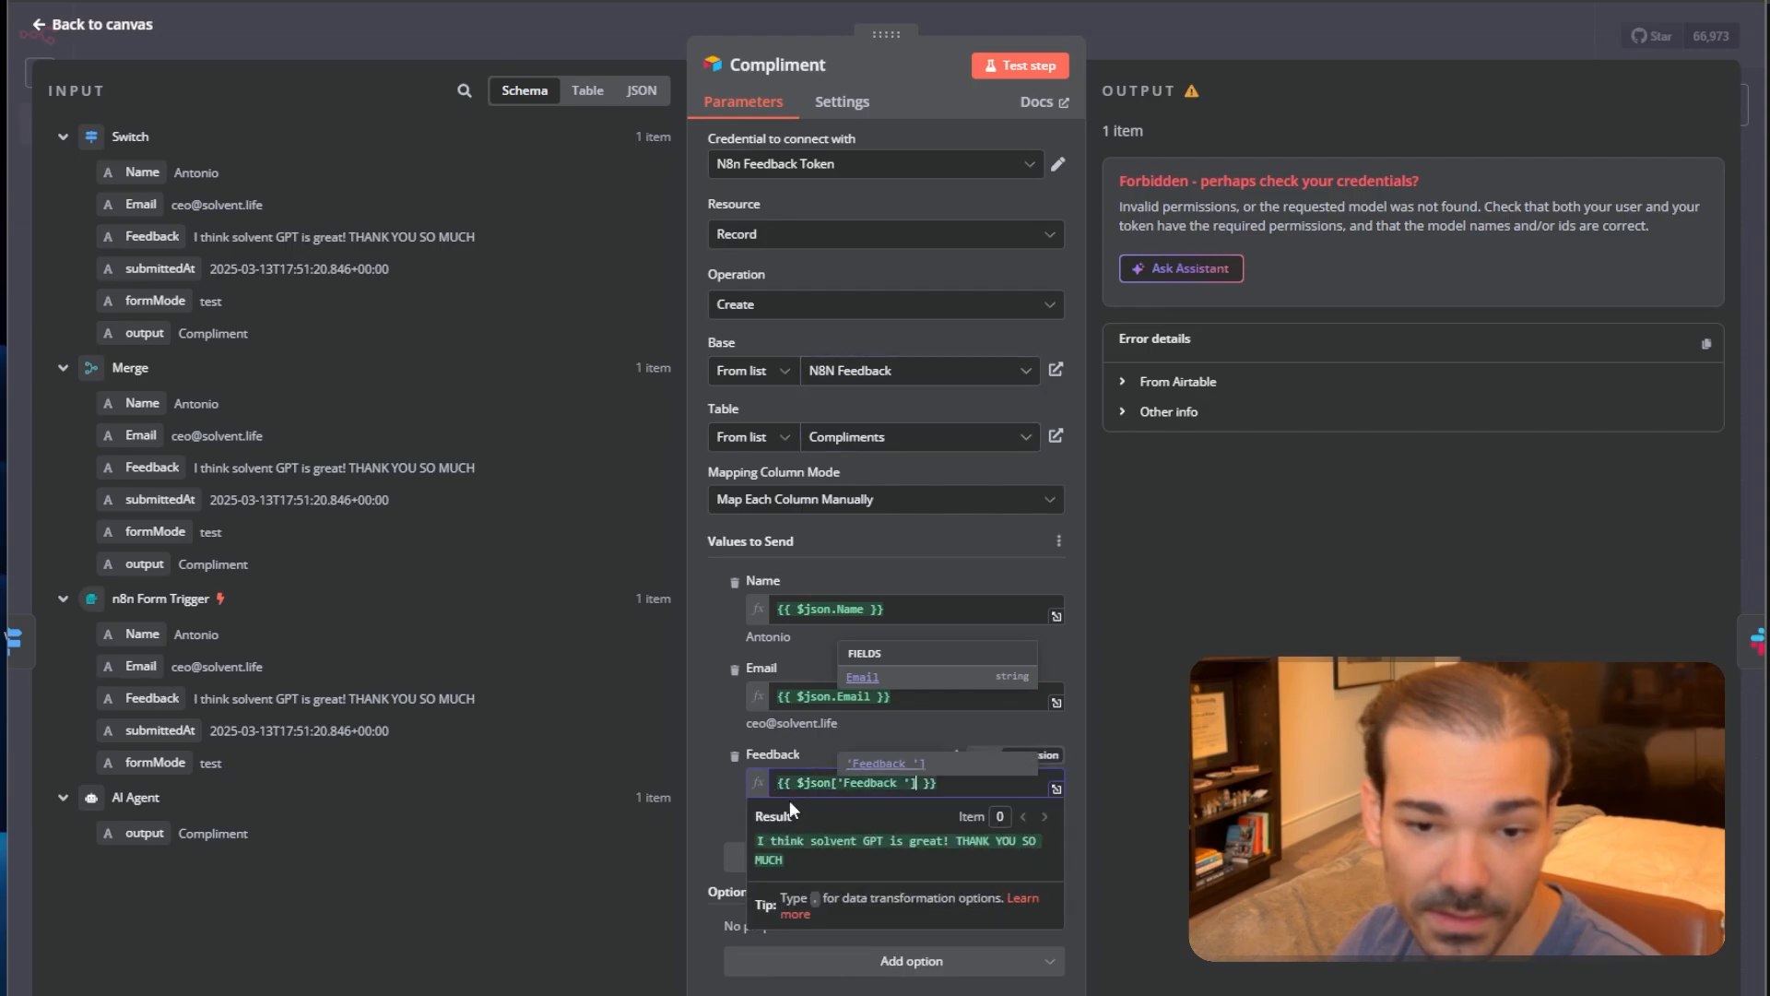
{"action": "left_click", "coordinate": [723, 821]}
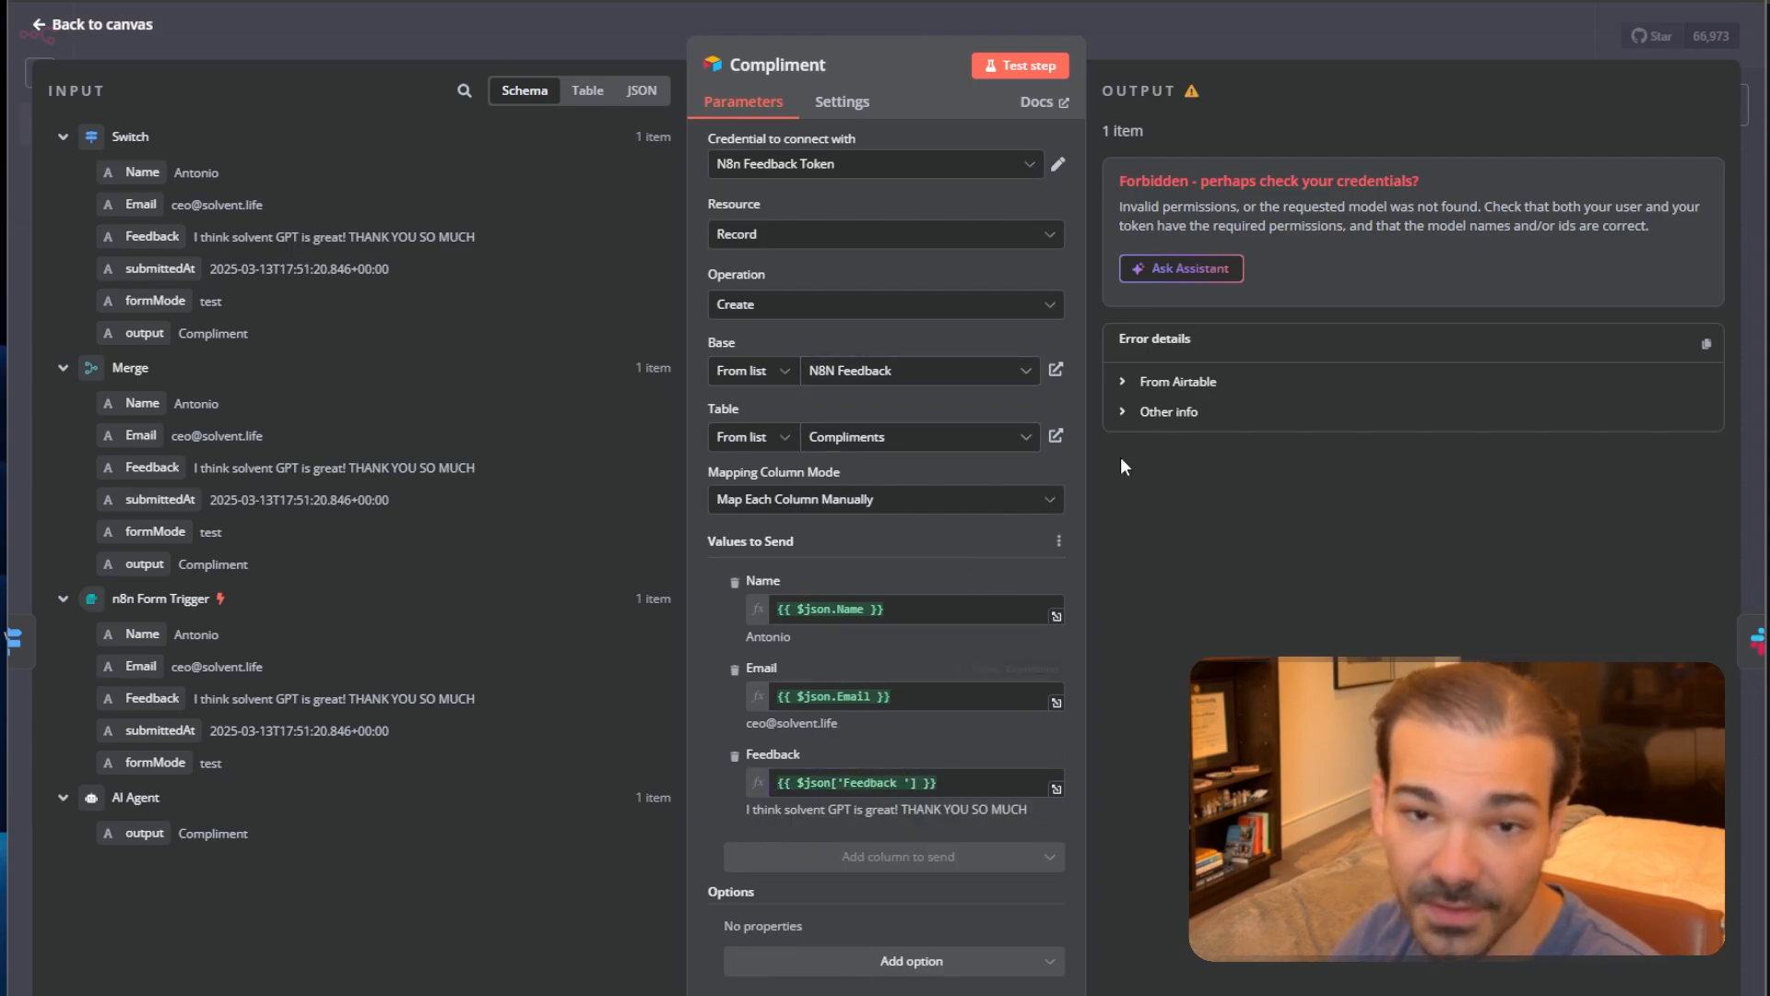
{"action": "left_click", "coordinate": [999, 70]}
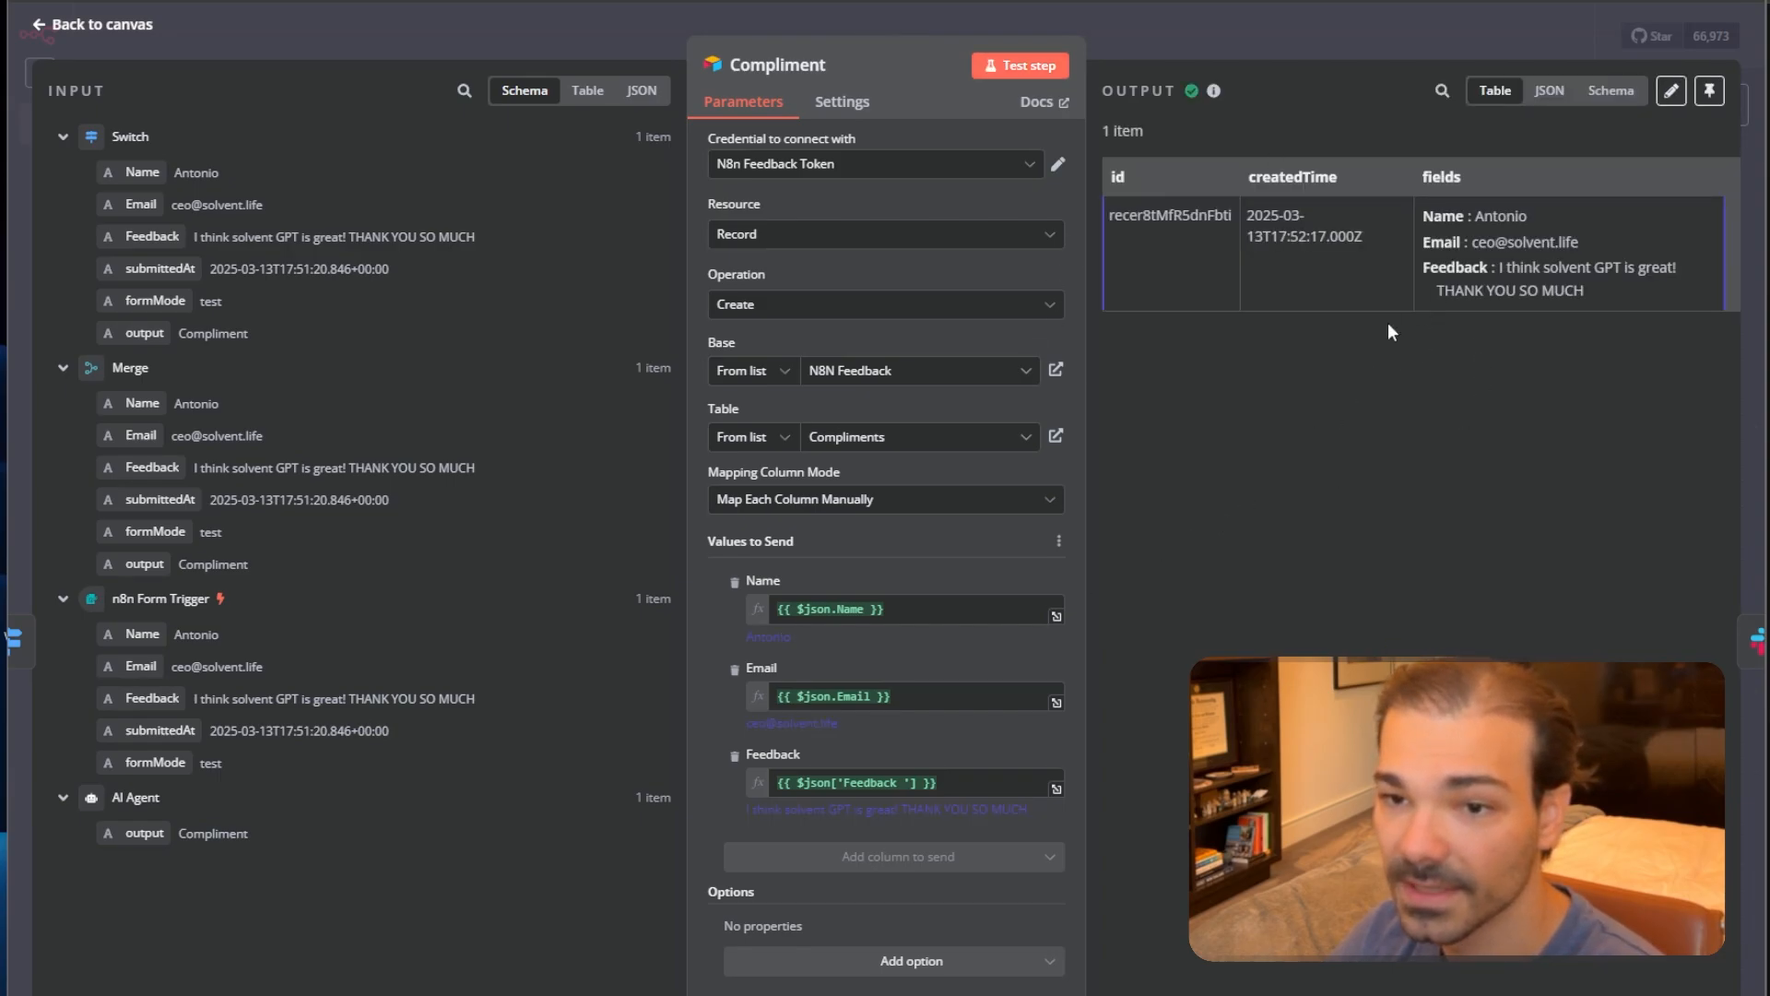
{"action": "left_click", "coordinate": [1192, 41]}
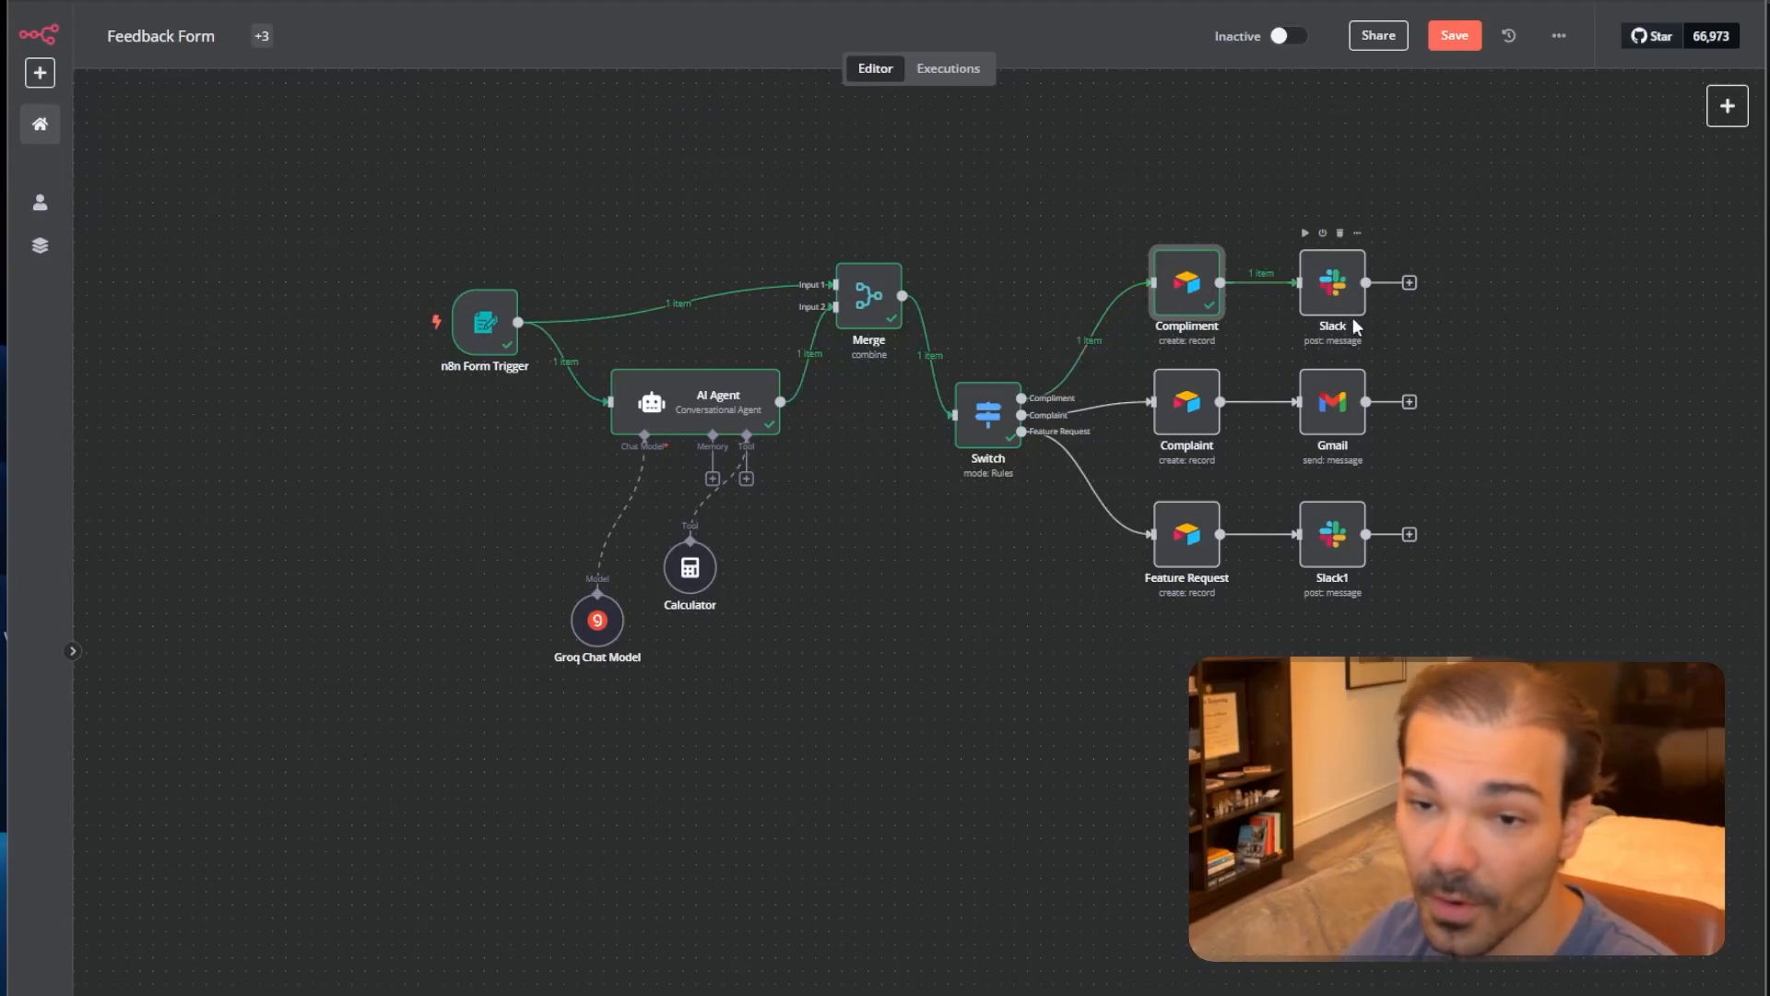
Set the Complaint node's Base to N8N Feedback and Table to Complaints.
{"action": "double_click", "coordinate": [1187, 401]}
{"action": "left_click", "coordinate": [867, 371]}
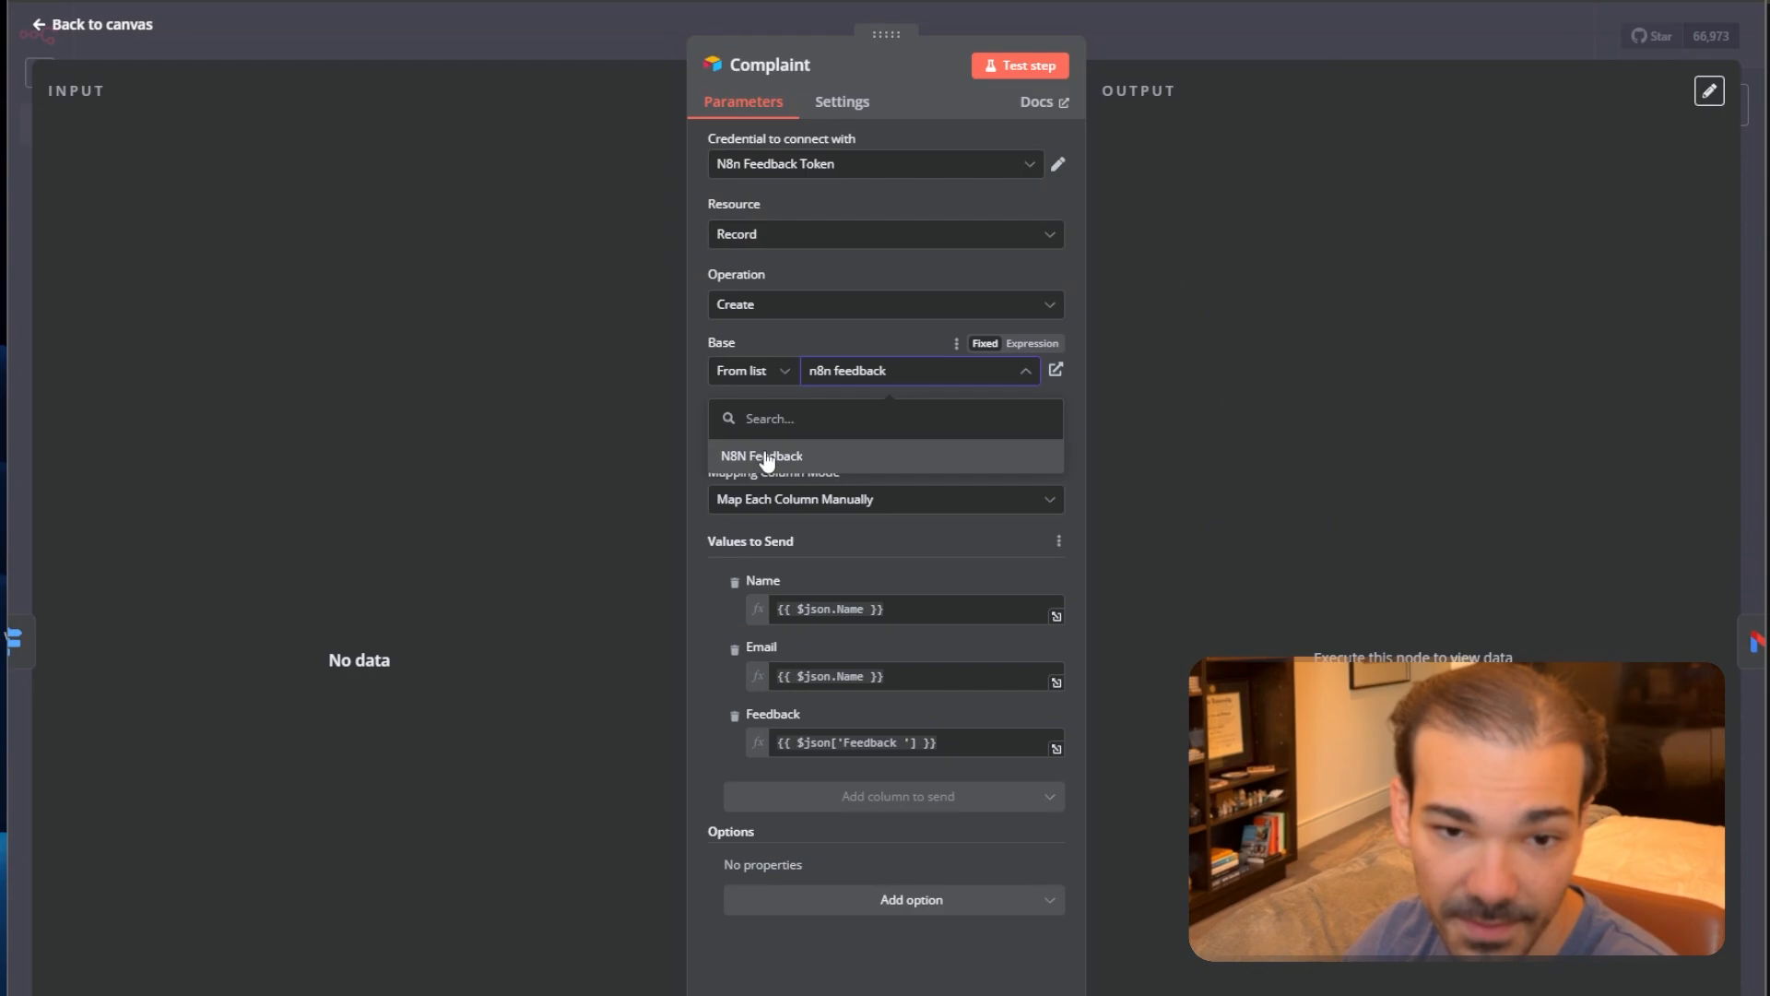
{"action": "left_click", "coordinate": [773, 461]}
{"action": "left_click", "coordinate": [900, 441]}
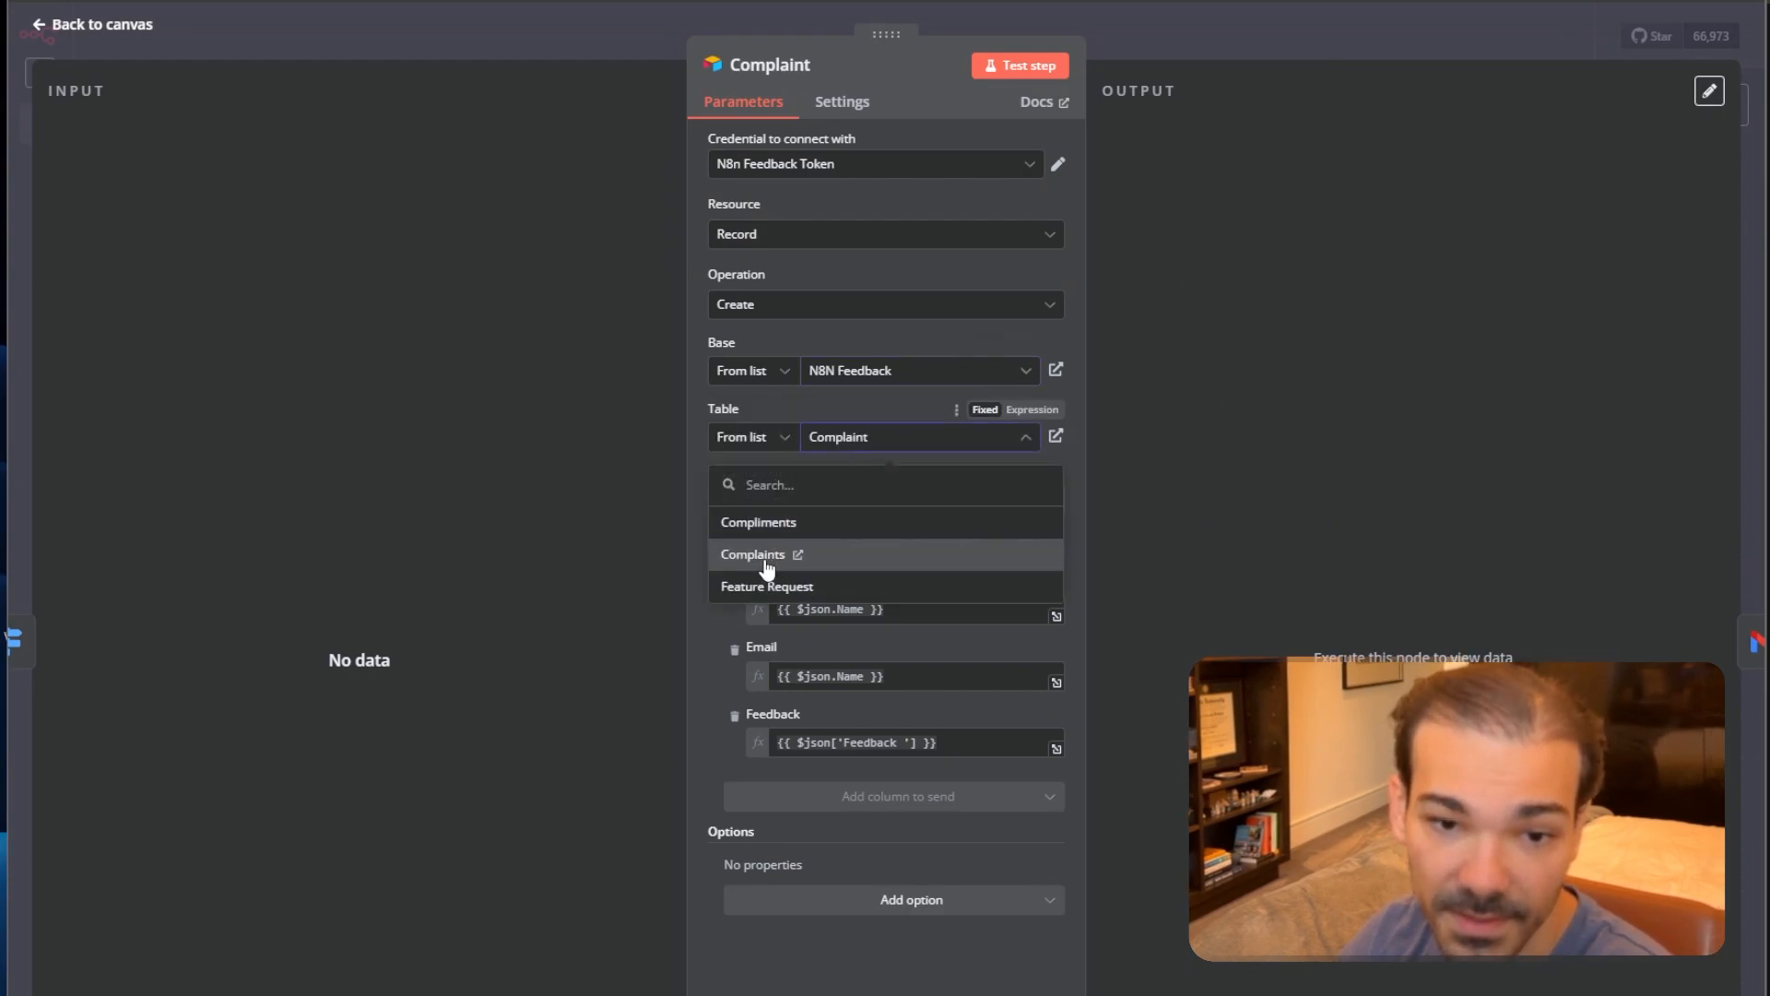
{"action": "left_click", "coordinate": [766, 566]}
{"action": "left_click", "coordinate": [1405, 32]}
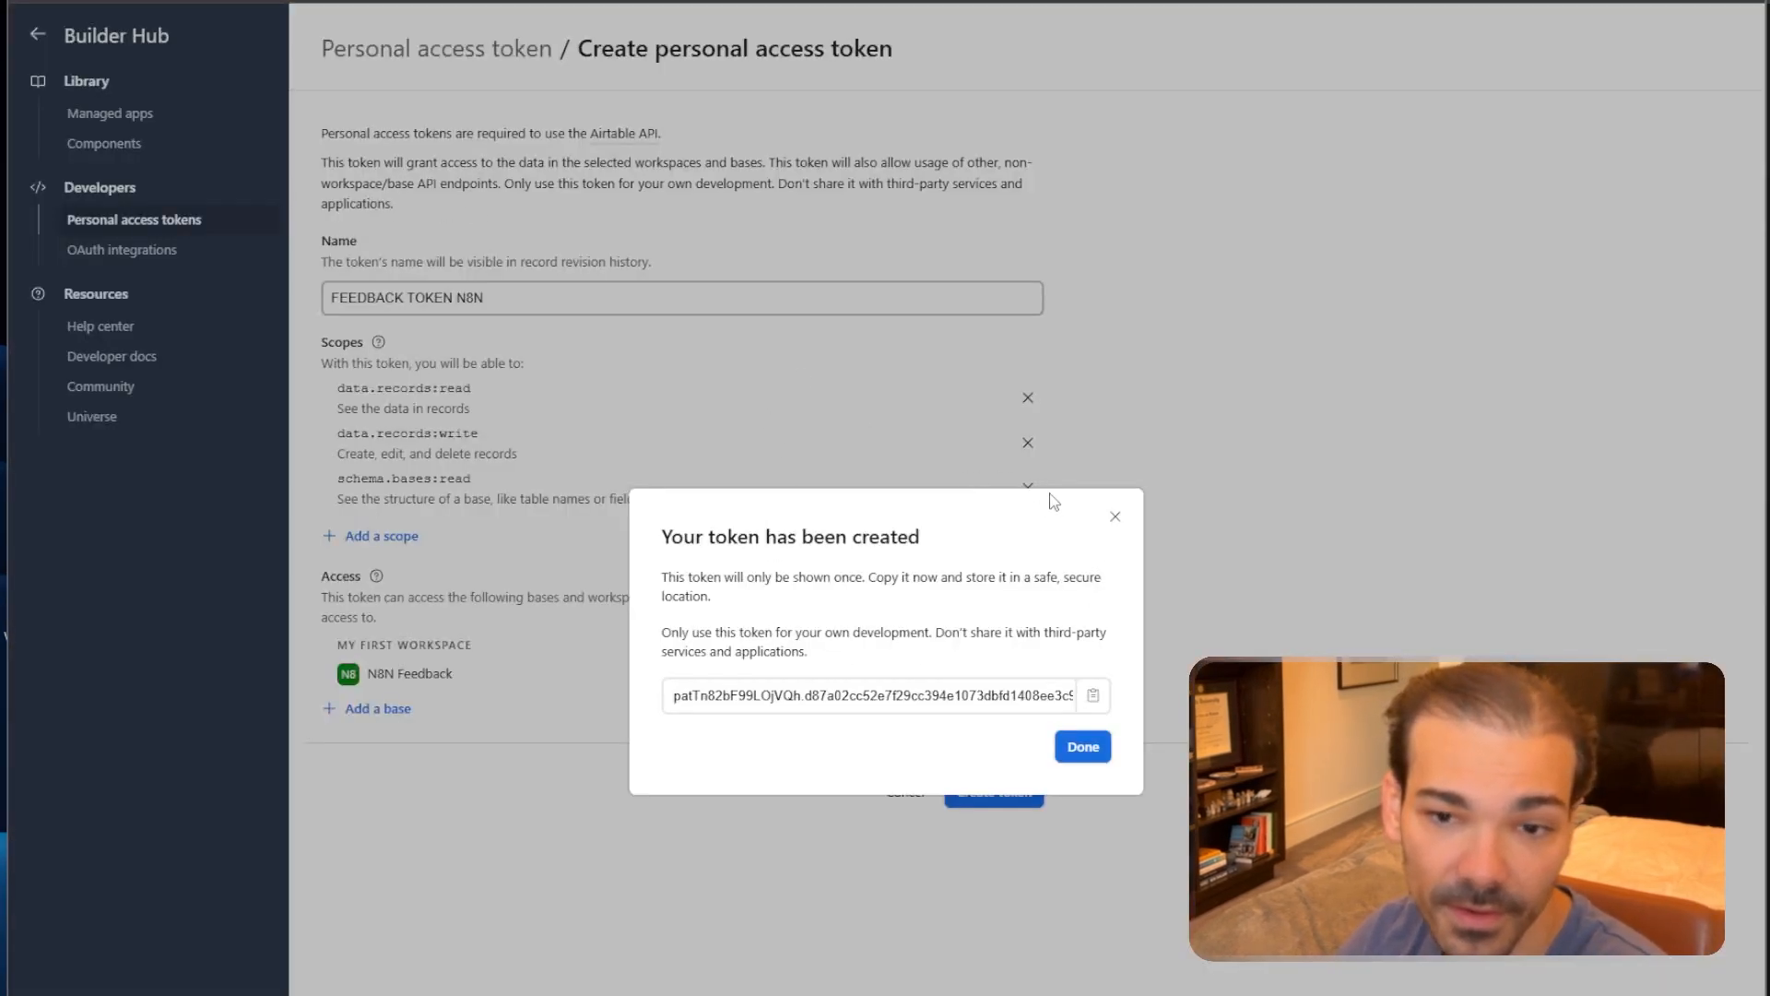
Dismiss the token confirmation, open the N8N Feedback base, and check the Compliments, Complaints and Feature Request tables.
{"action": "left_click", "coordinate": [1114, 516]}
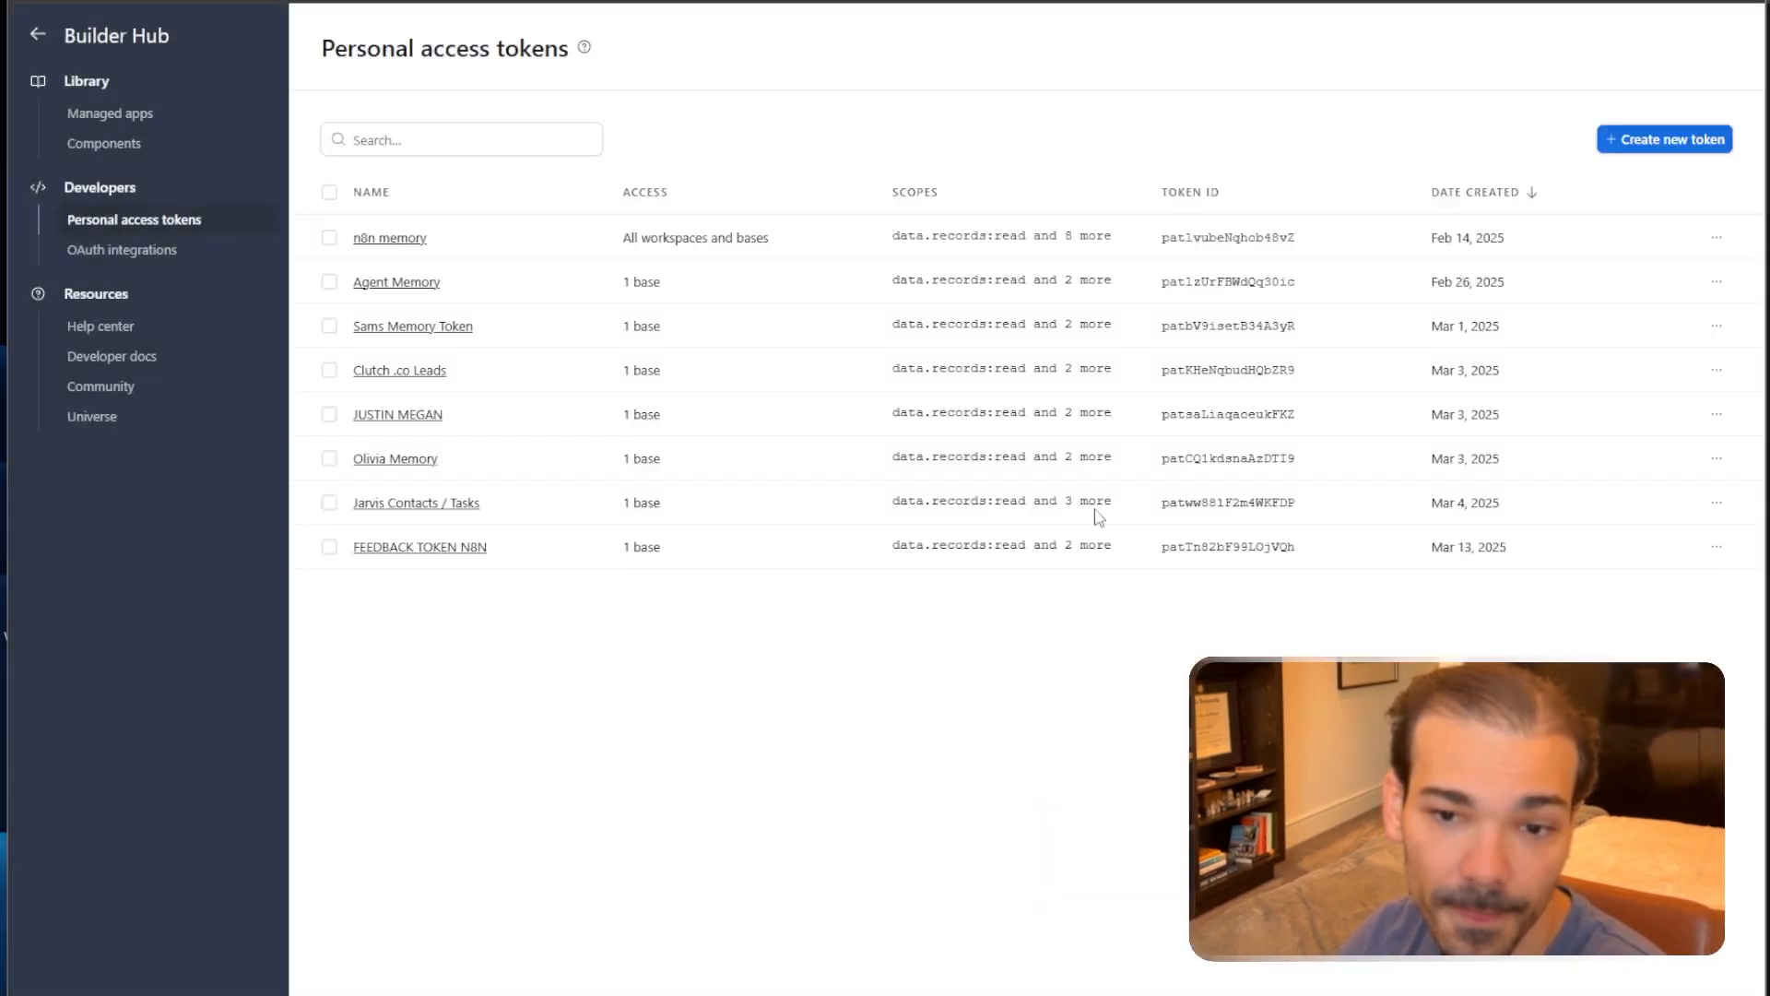
{"action": "left_click", "coordinate": [38, 39]}
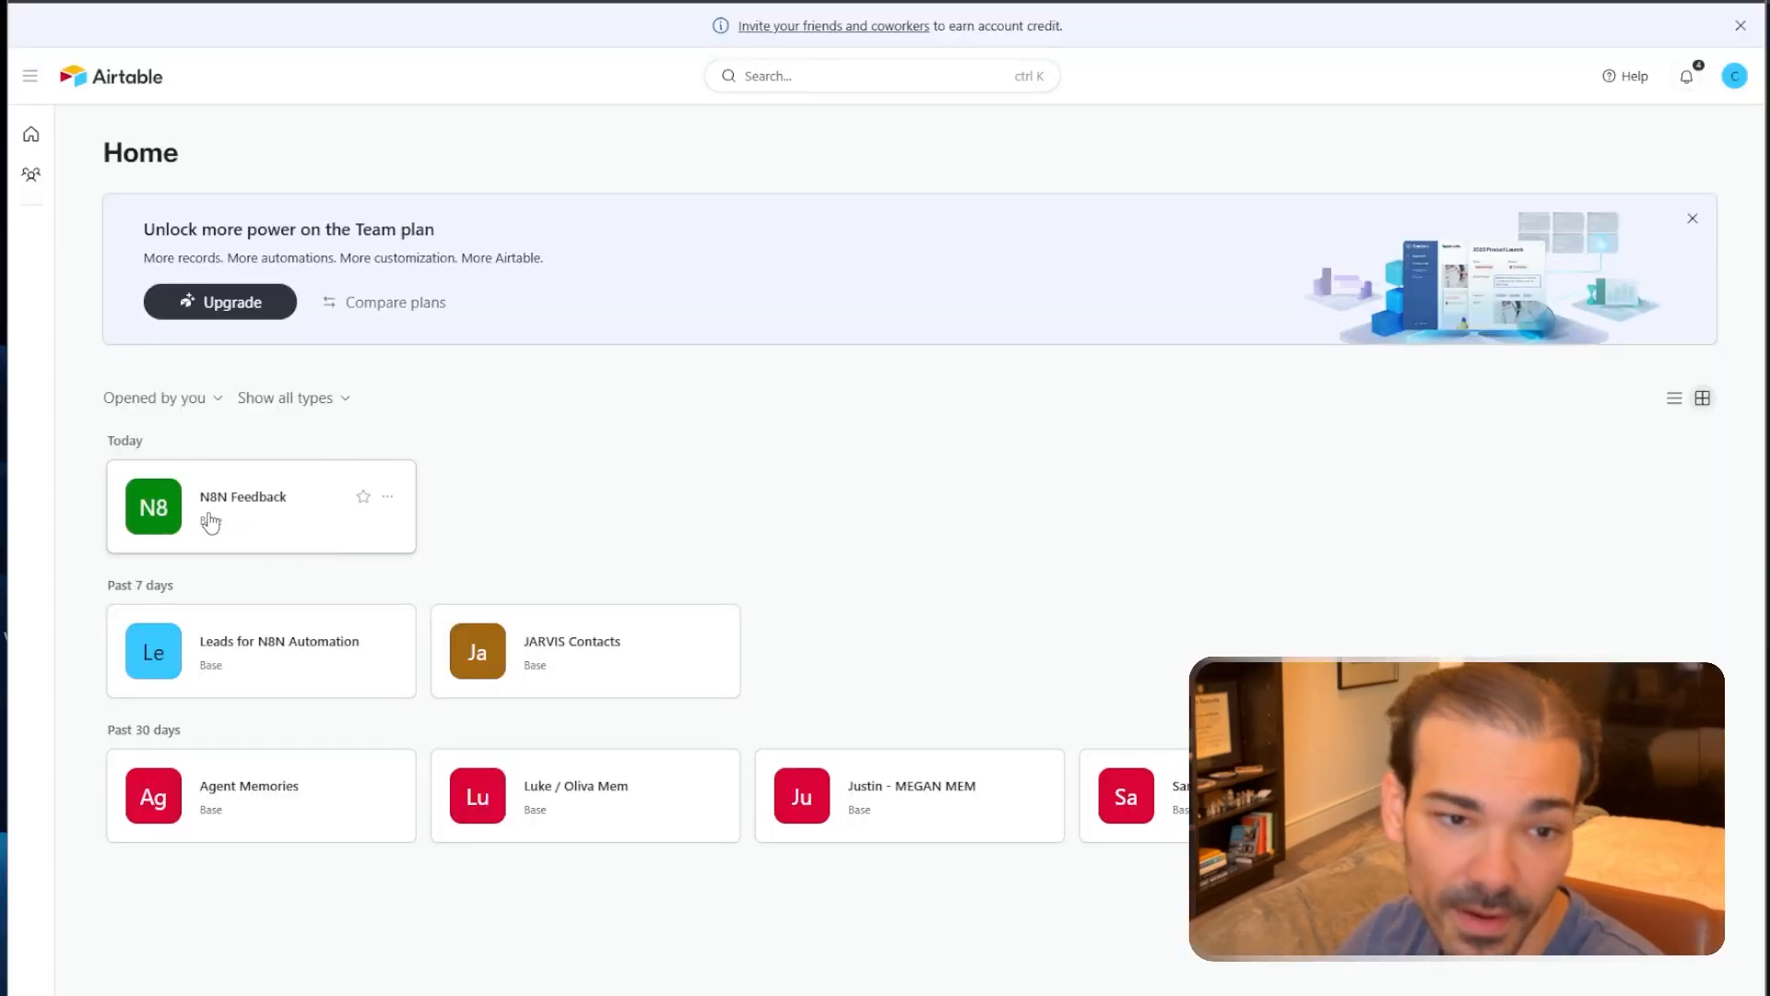
{"action": "left_click", "coordinate": [206, 517]}
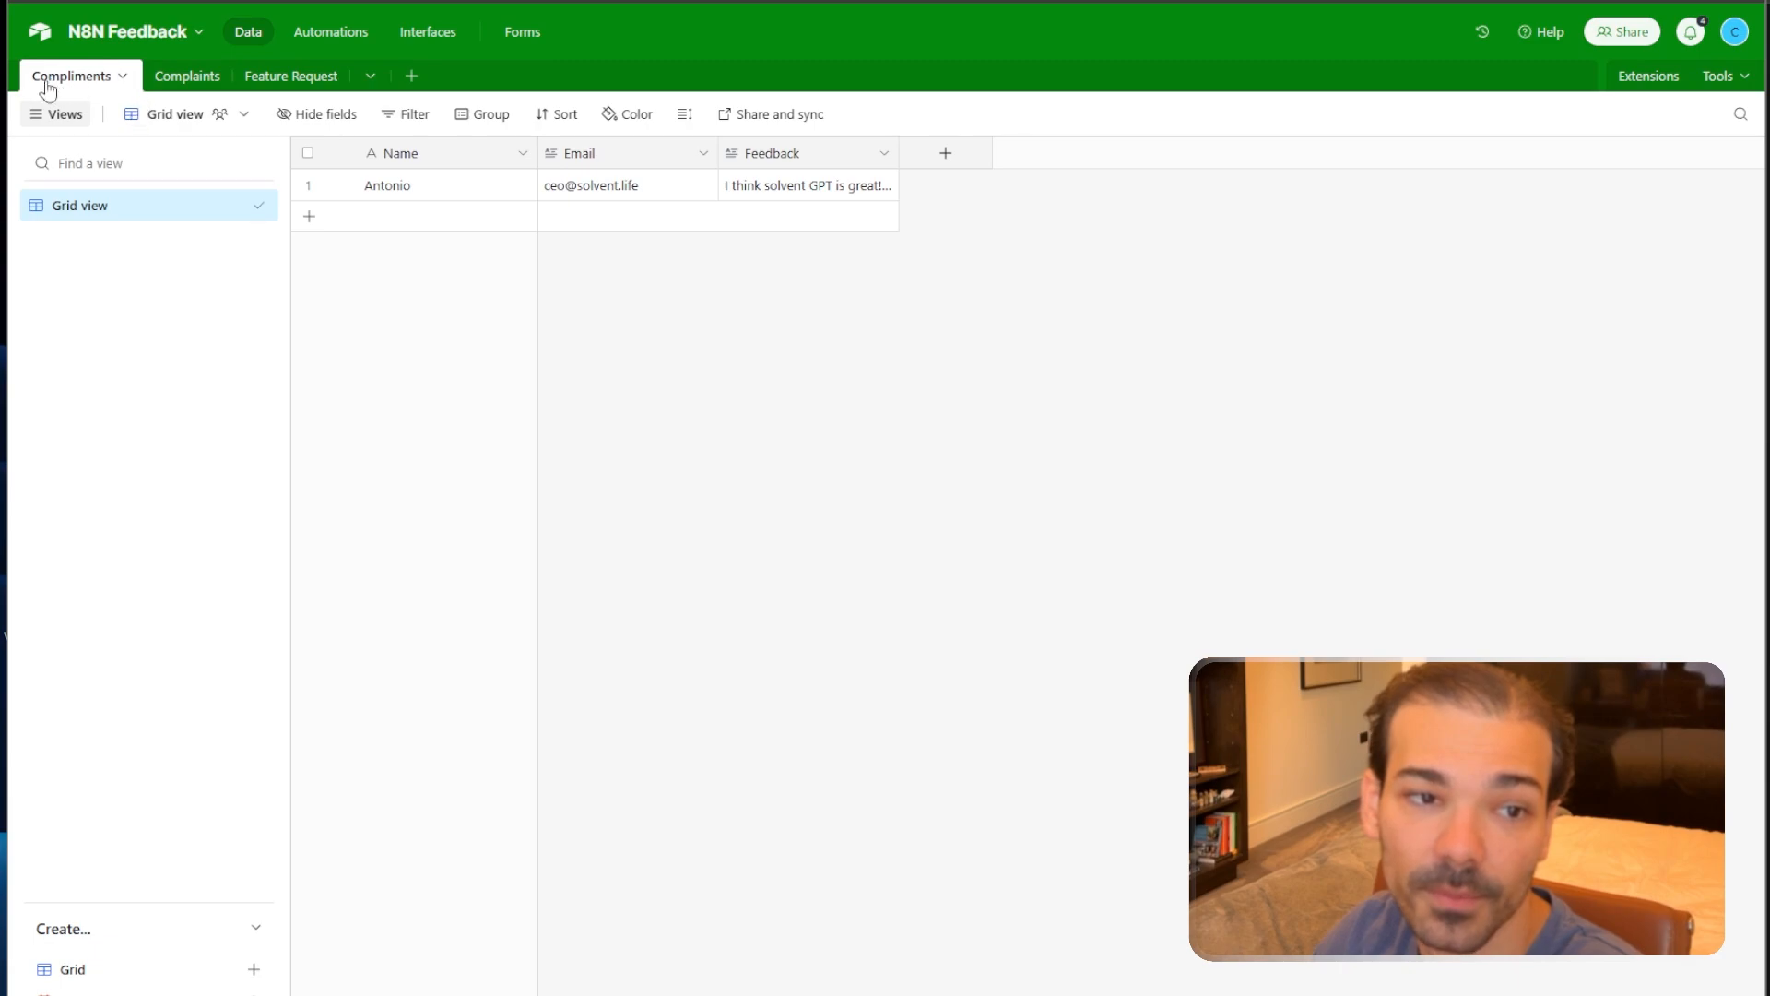
{"action": "left_click", "coordinate": [175, 80]}
{"action": "left_click", "coordinate": [273, 77]}
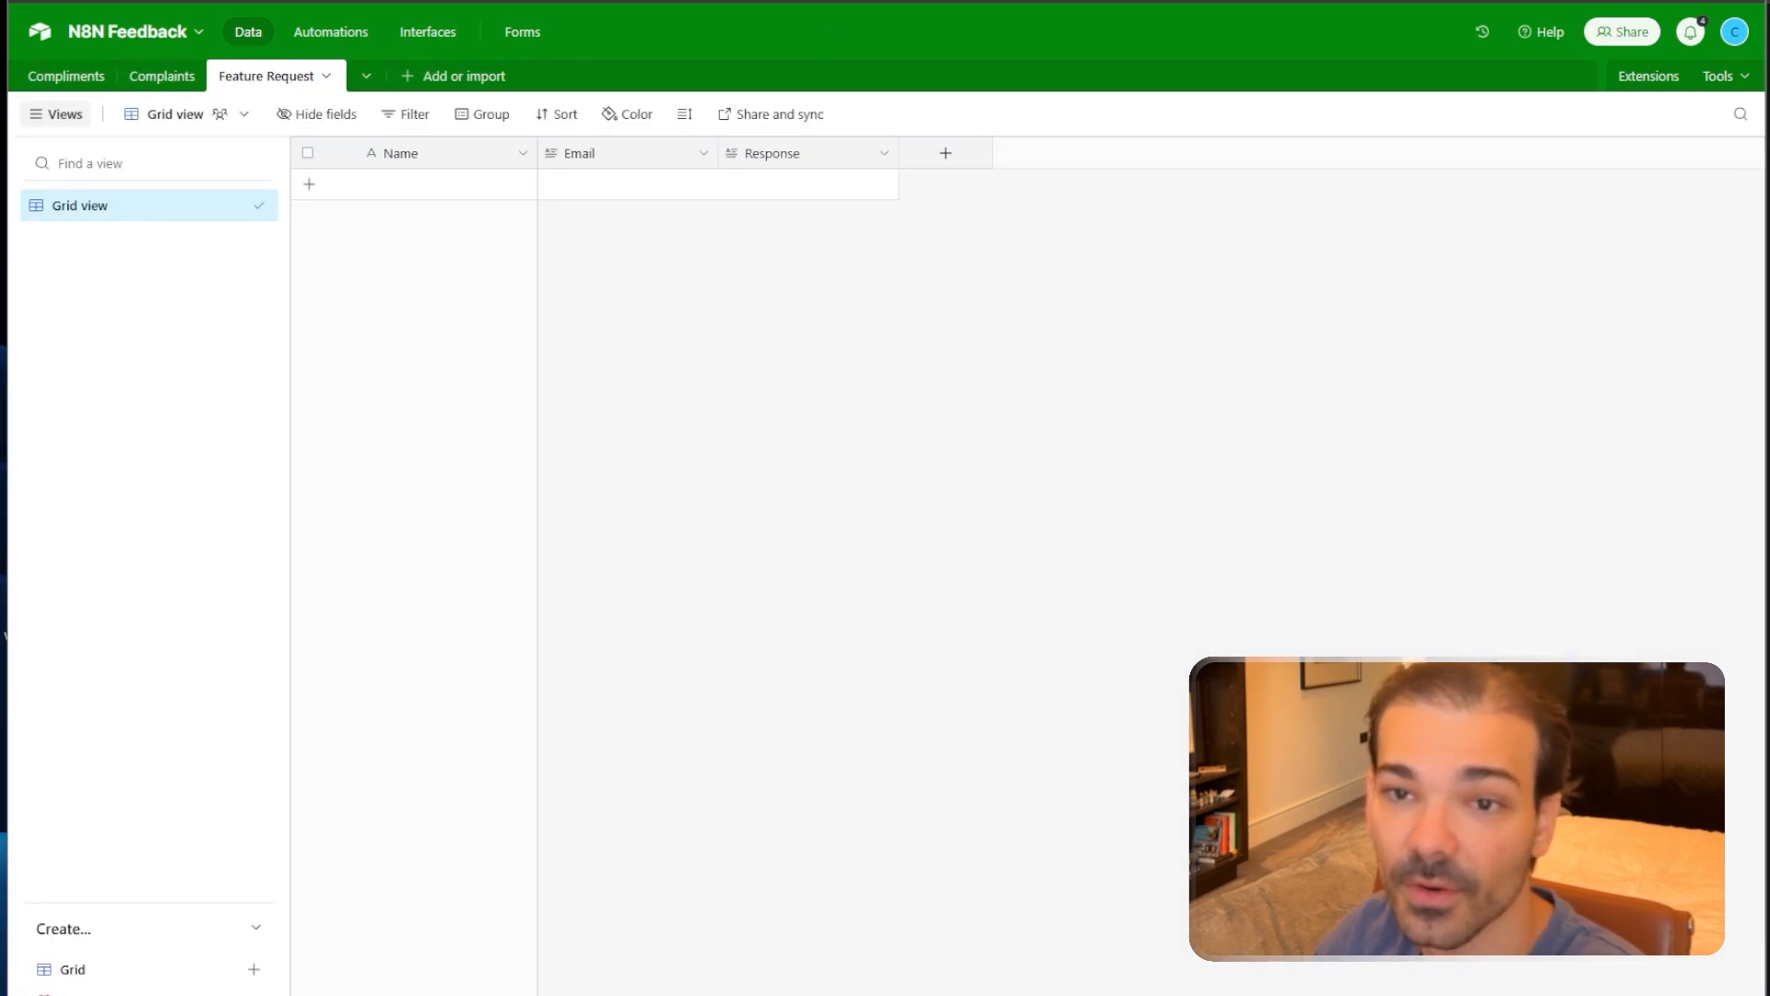
{"action": "left_click", "coordinate": [161, 76]}
{"action": "left_click", "coordinate": [57, 77]}
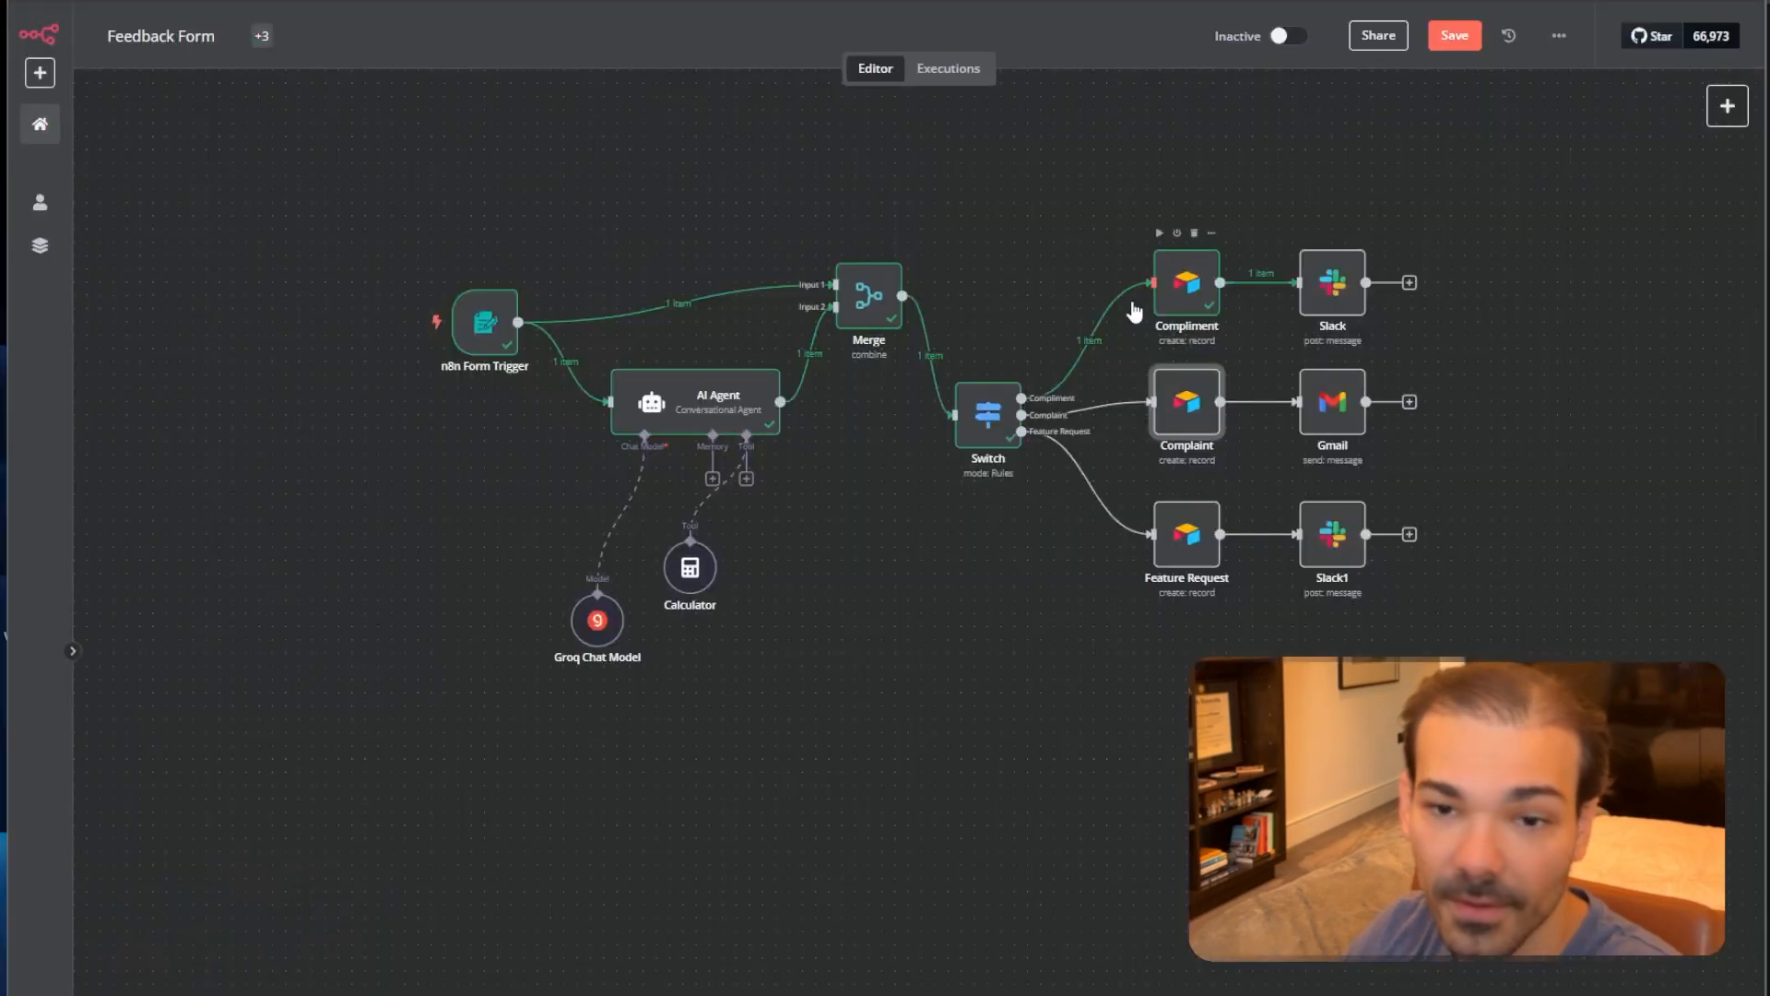
{"action": "double_click", "coordinate": [1186, 414]}
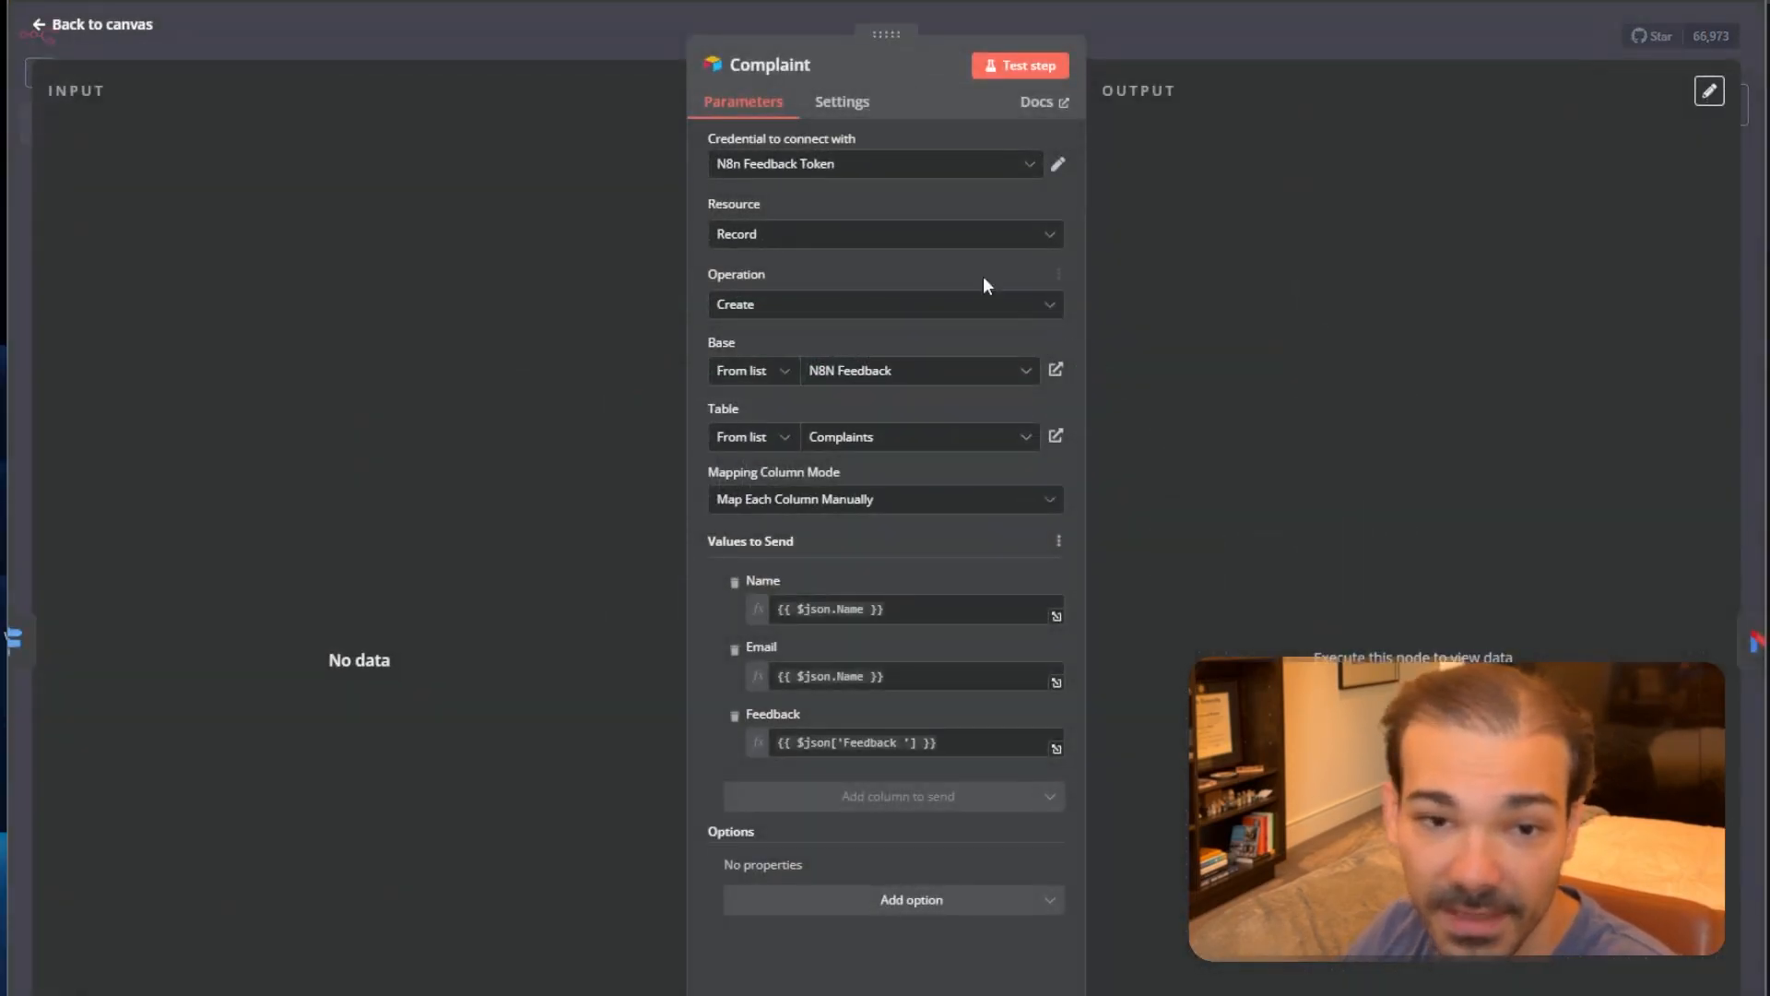
{"action": "left_click", "coordinate": [848, 437]}
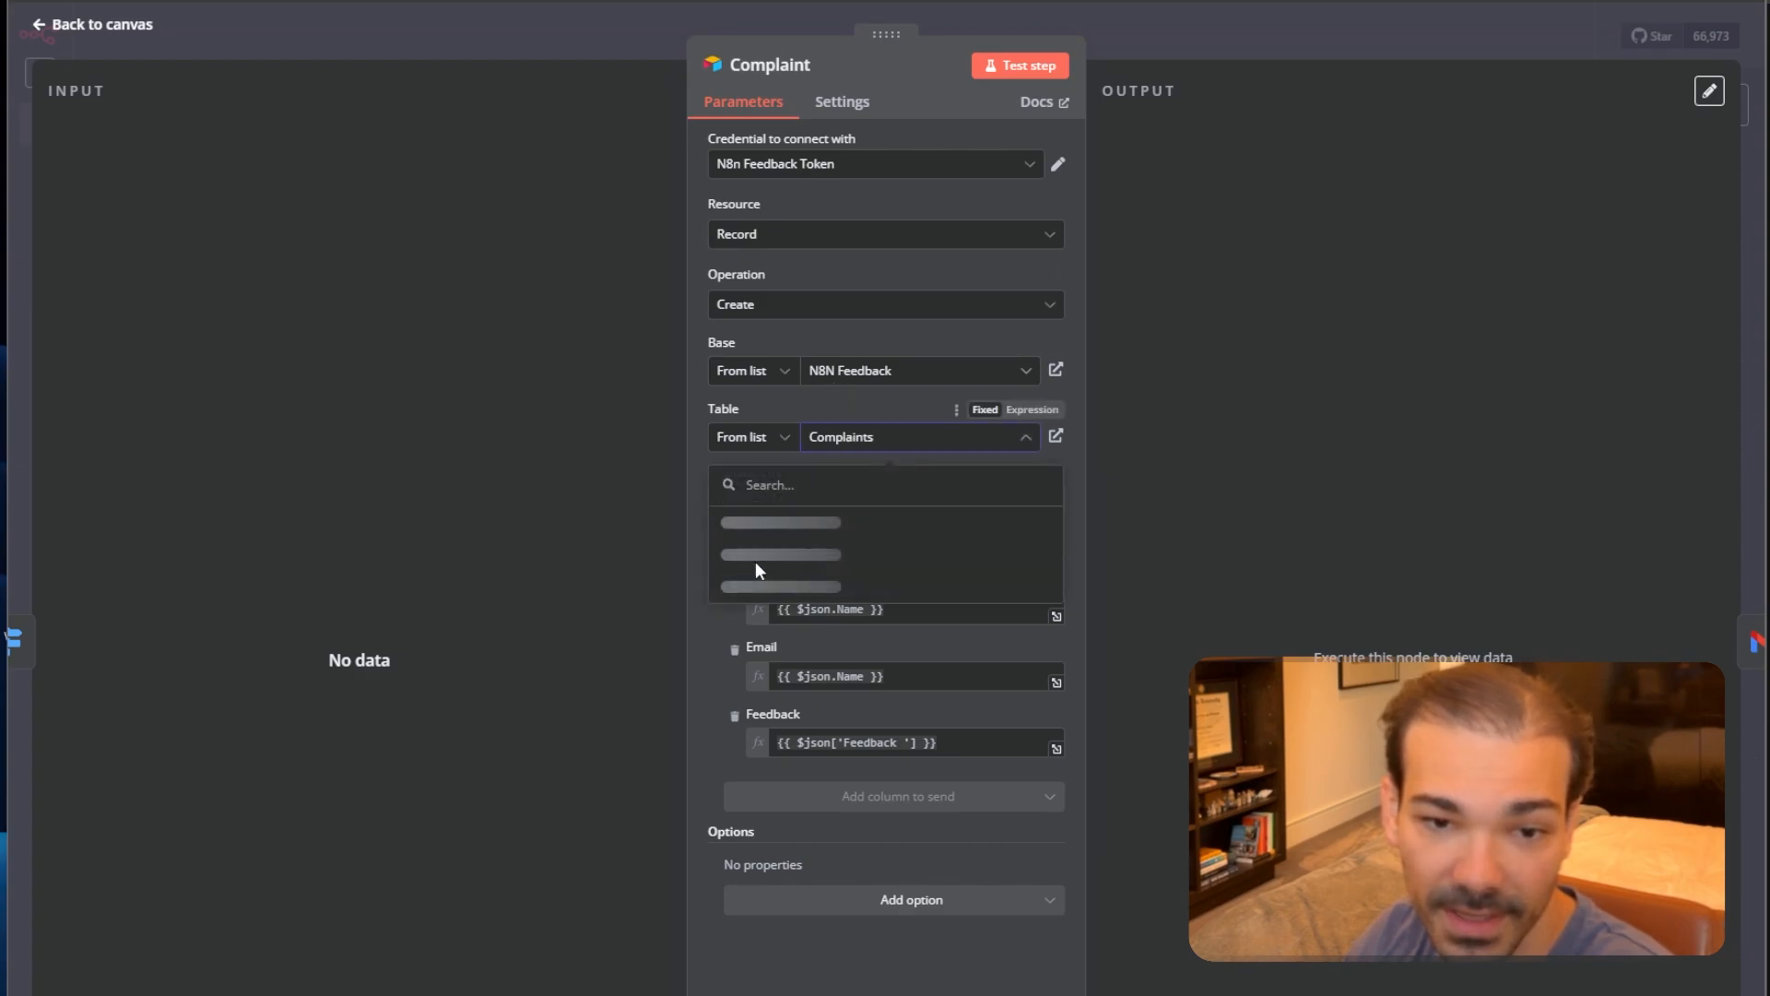
{"action": "left_click", "coordinate": [752, 524]}
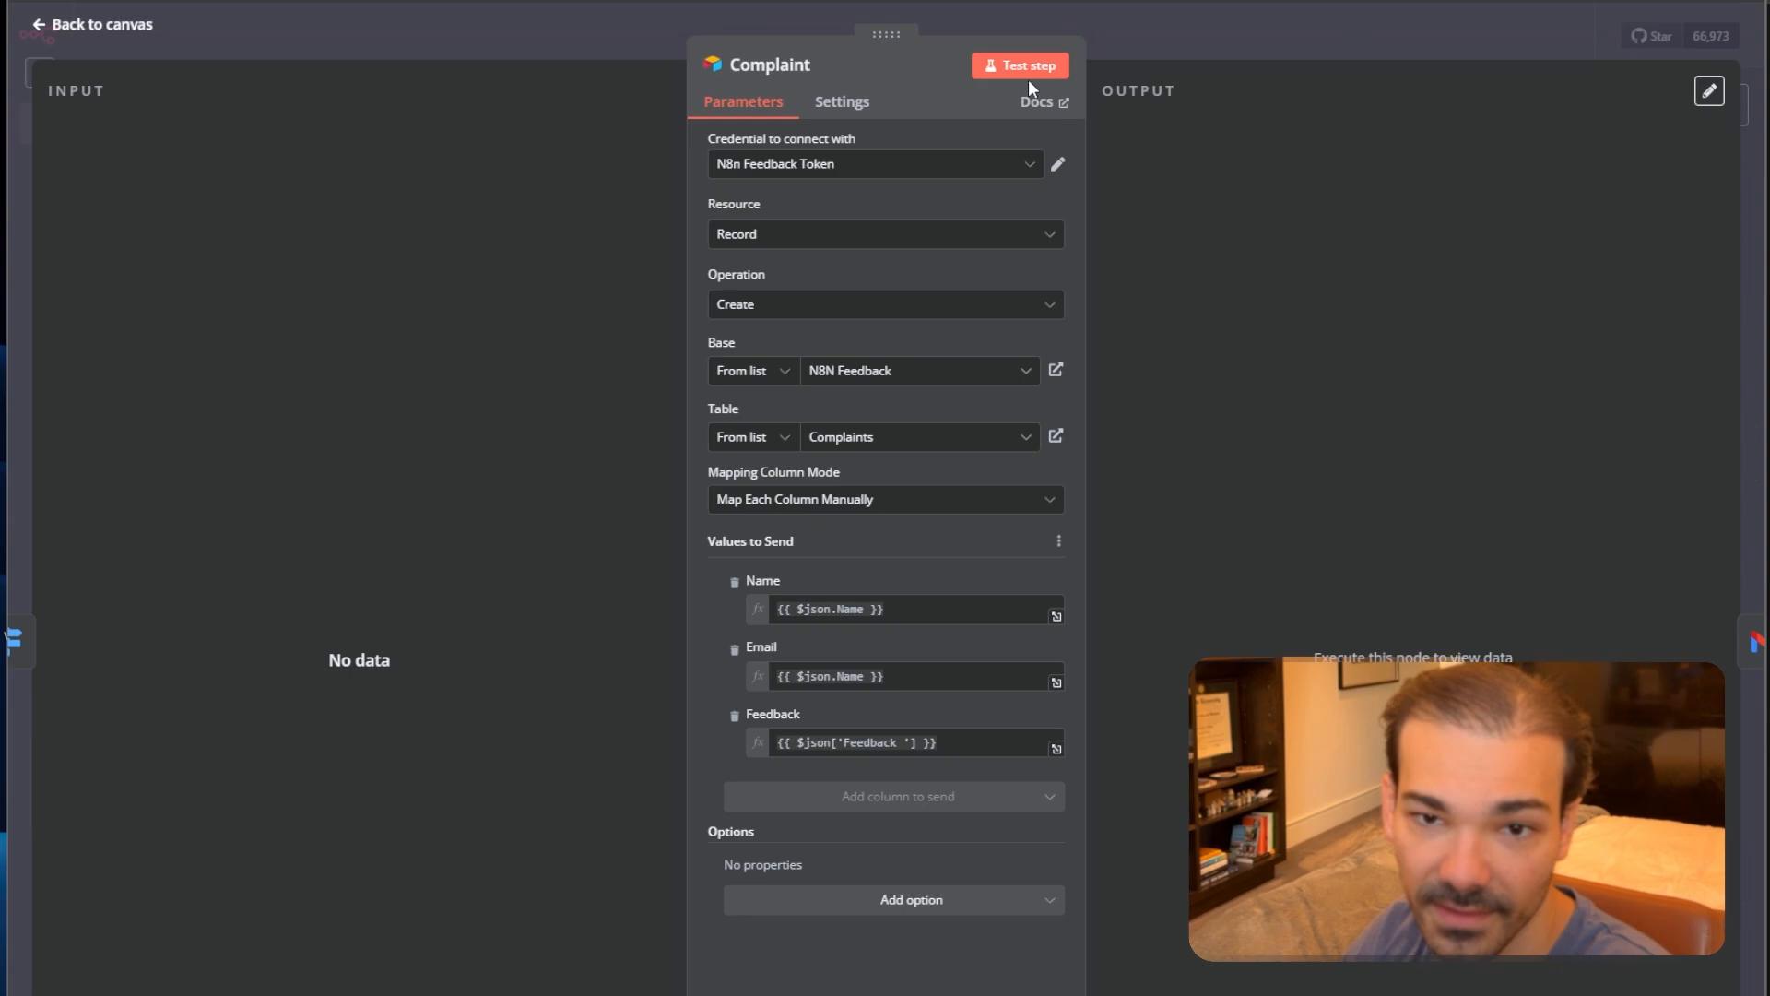
{"action": "left_click", "coordinate": [1248, 46]}
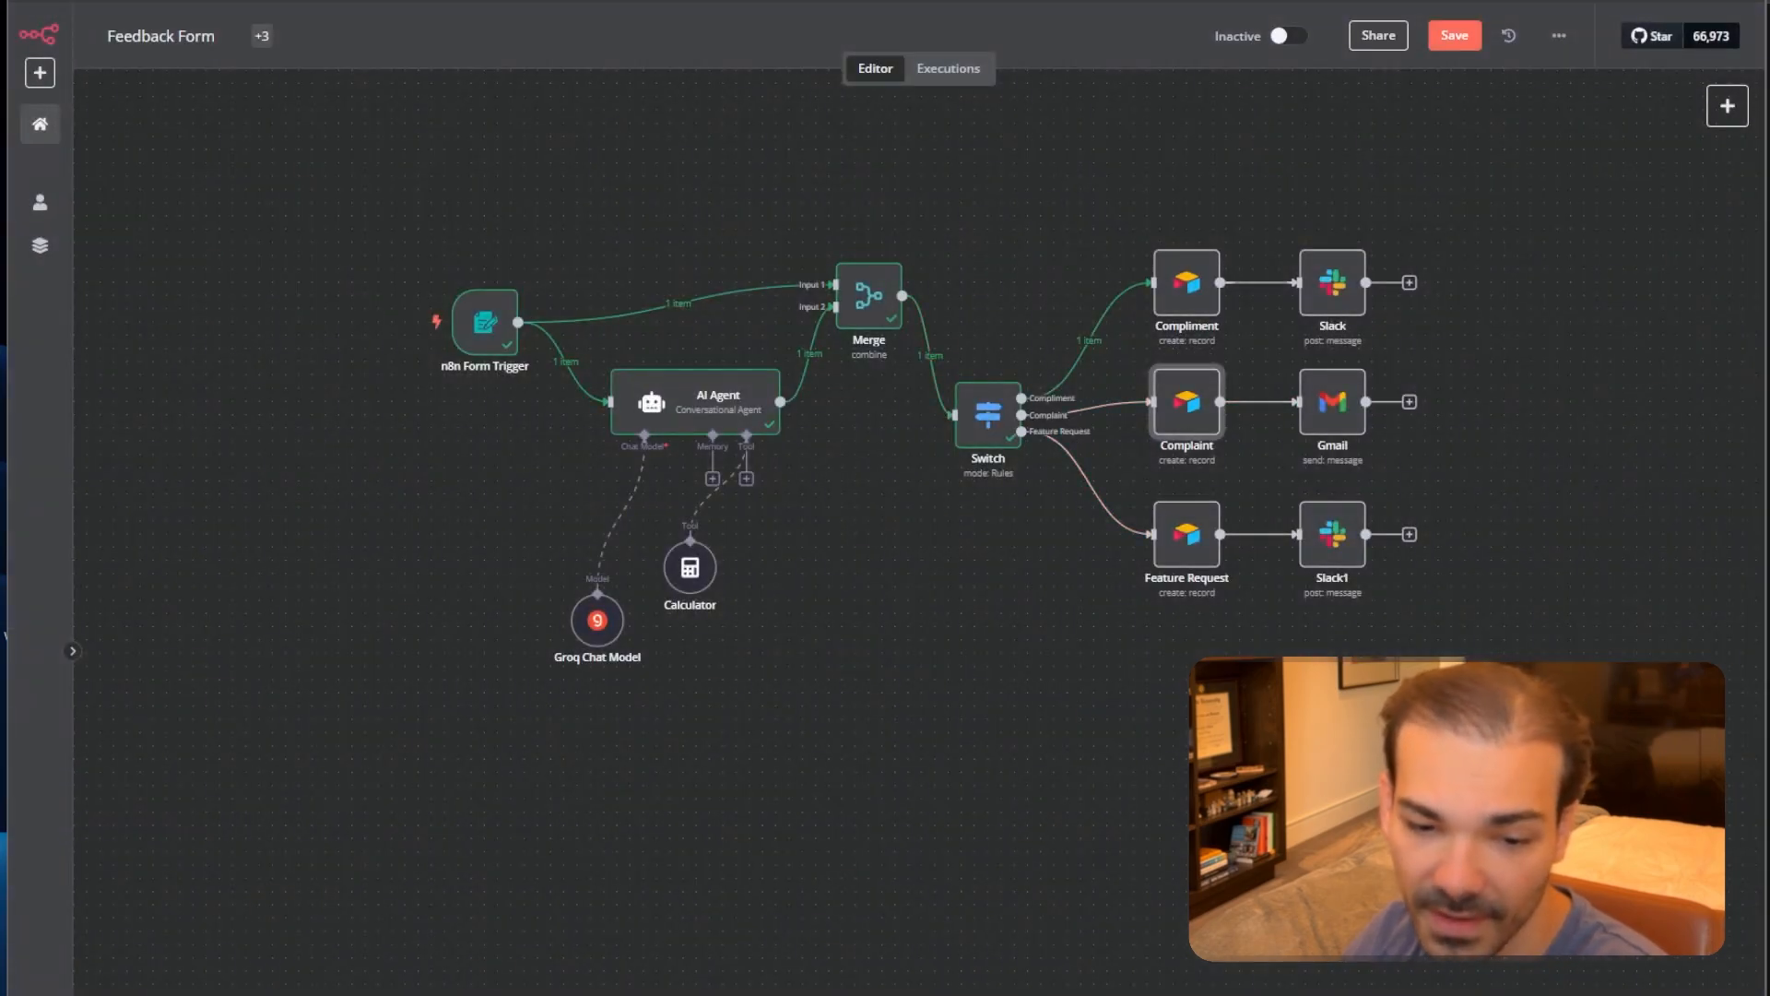
Run a test submitting a name, e-mail and the feedback 'I think your product DOES NOT WORK'.
{"action": "left_click", "coordinate": [919, 992]}
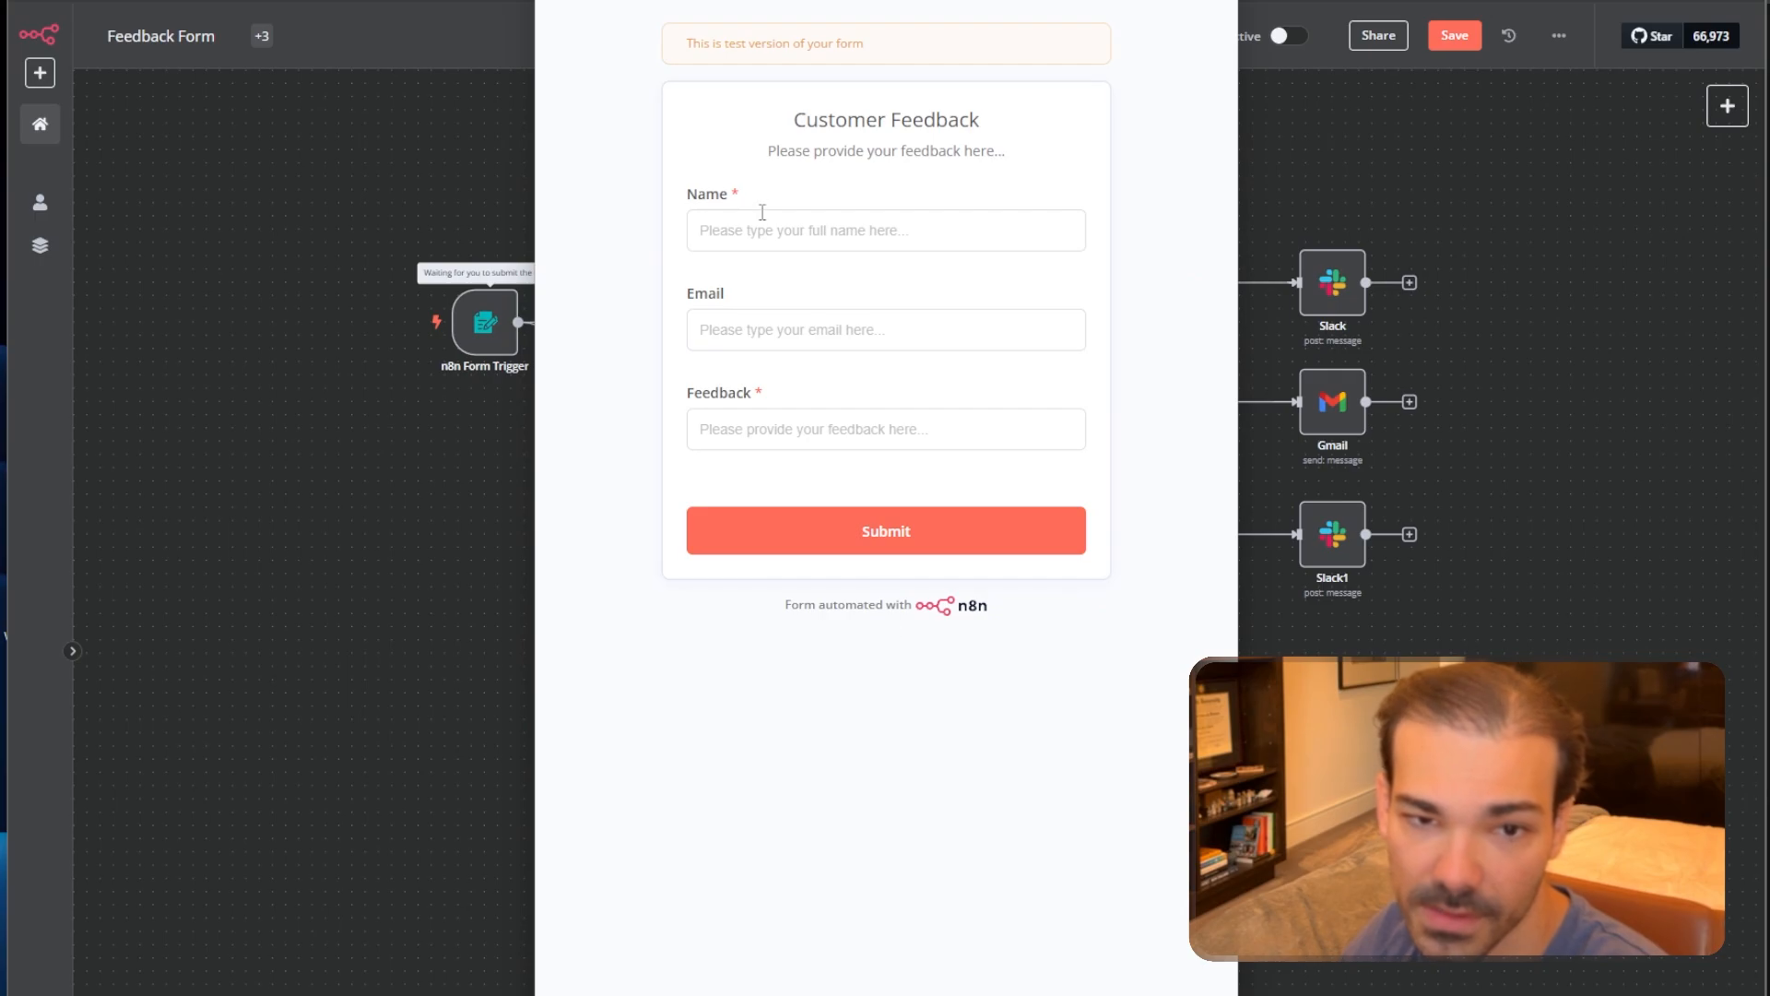
{"action": "left_click", "coordinate": [764, 226]}
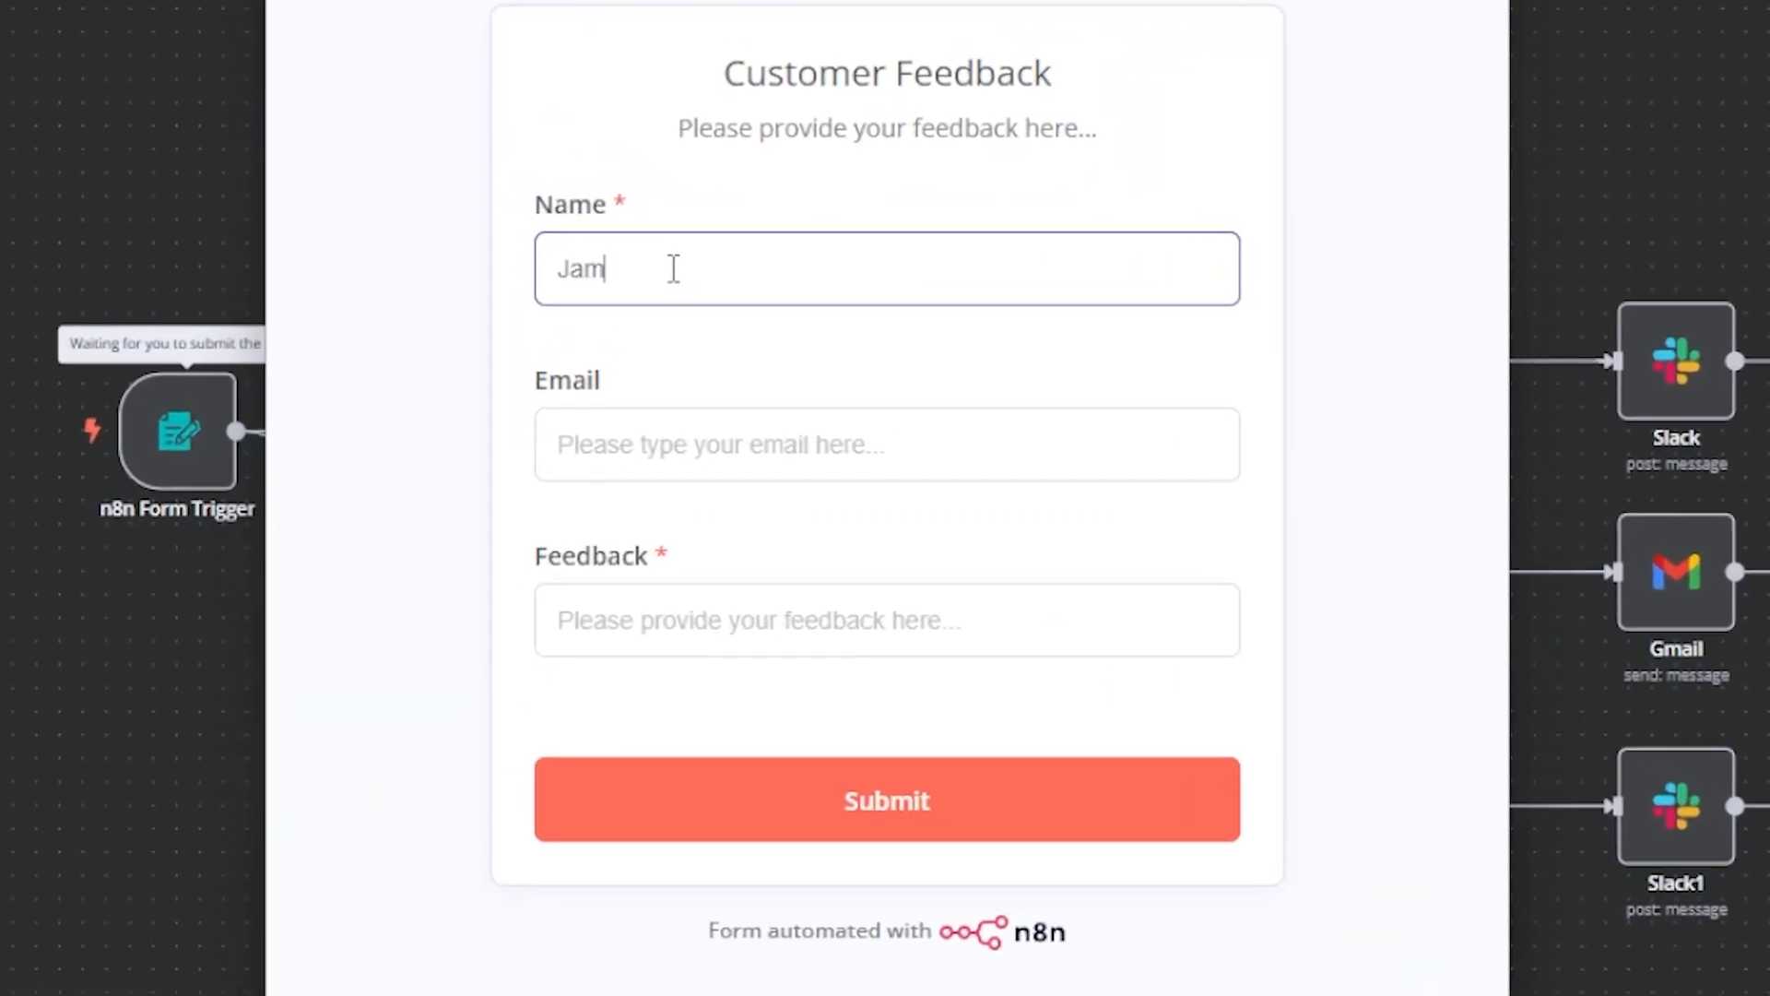
{"action": "key", "text": "Tab"}
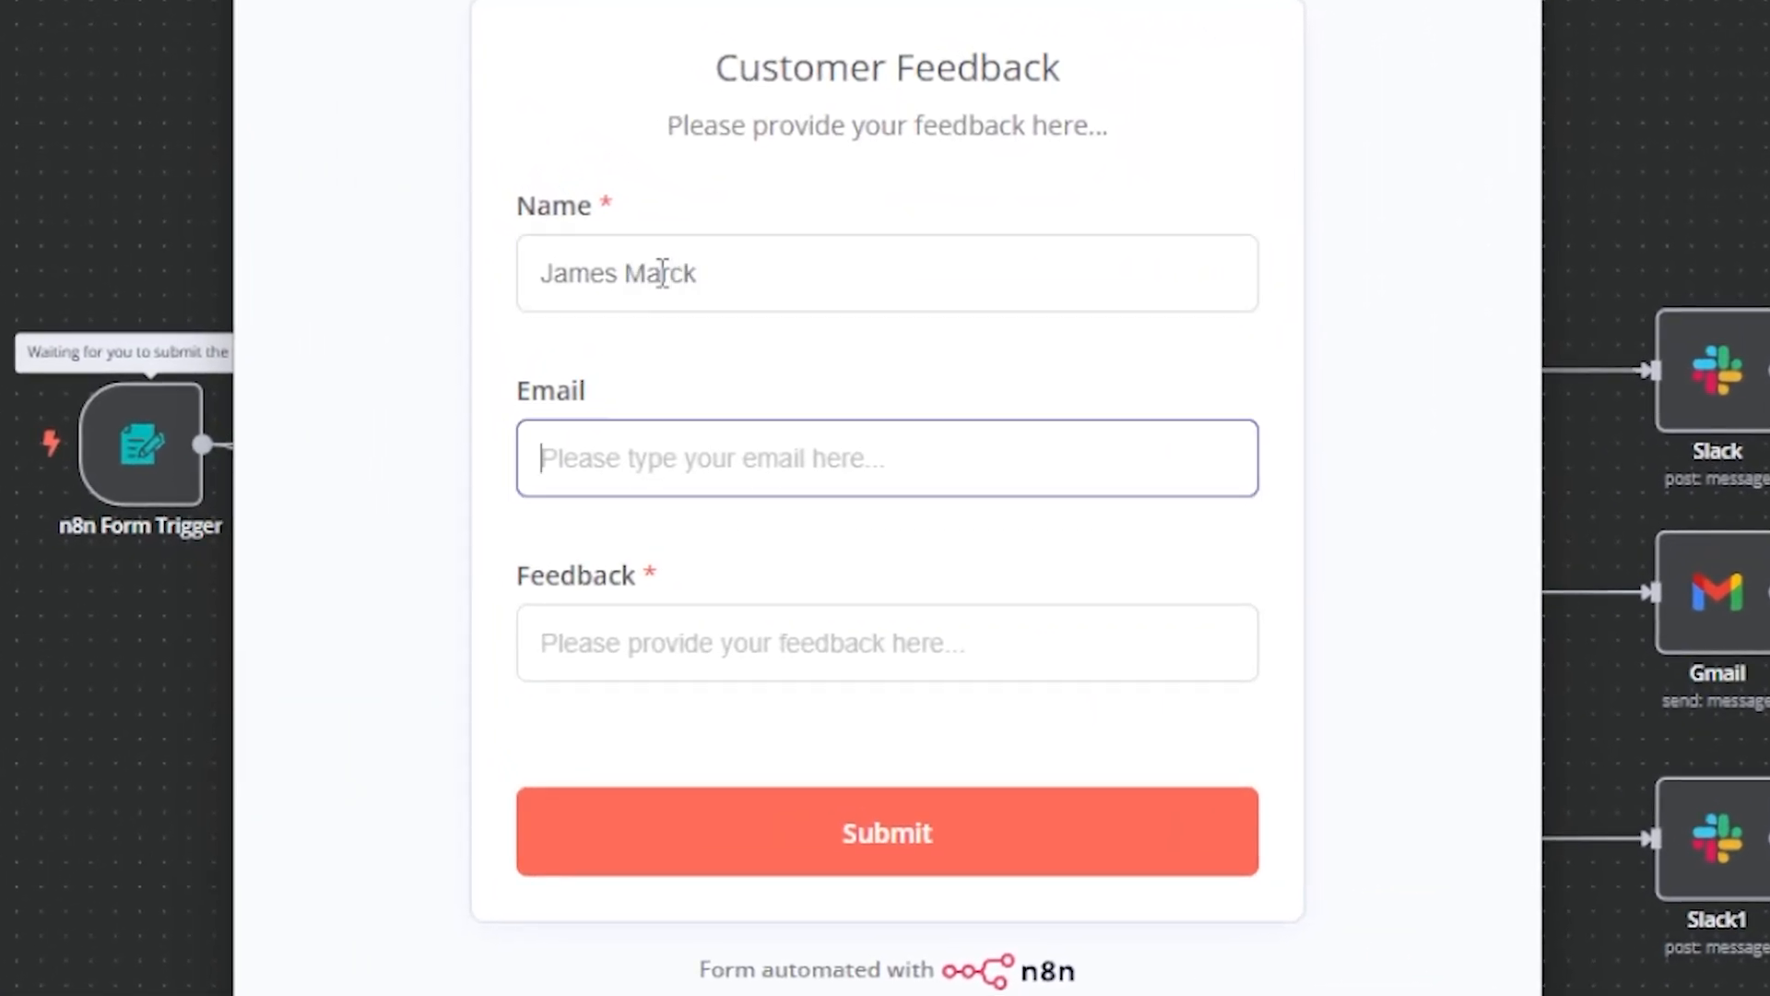
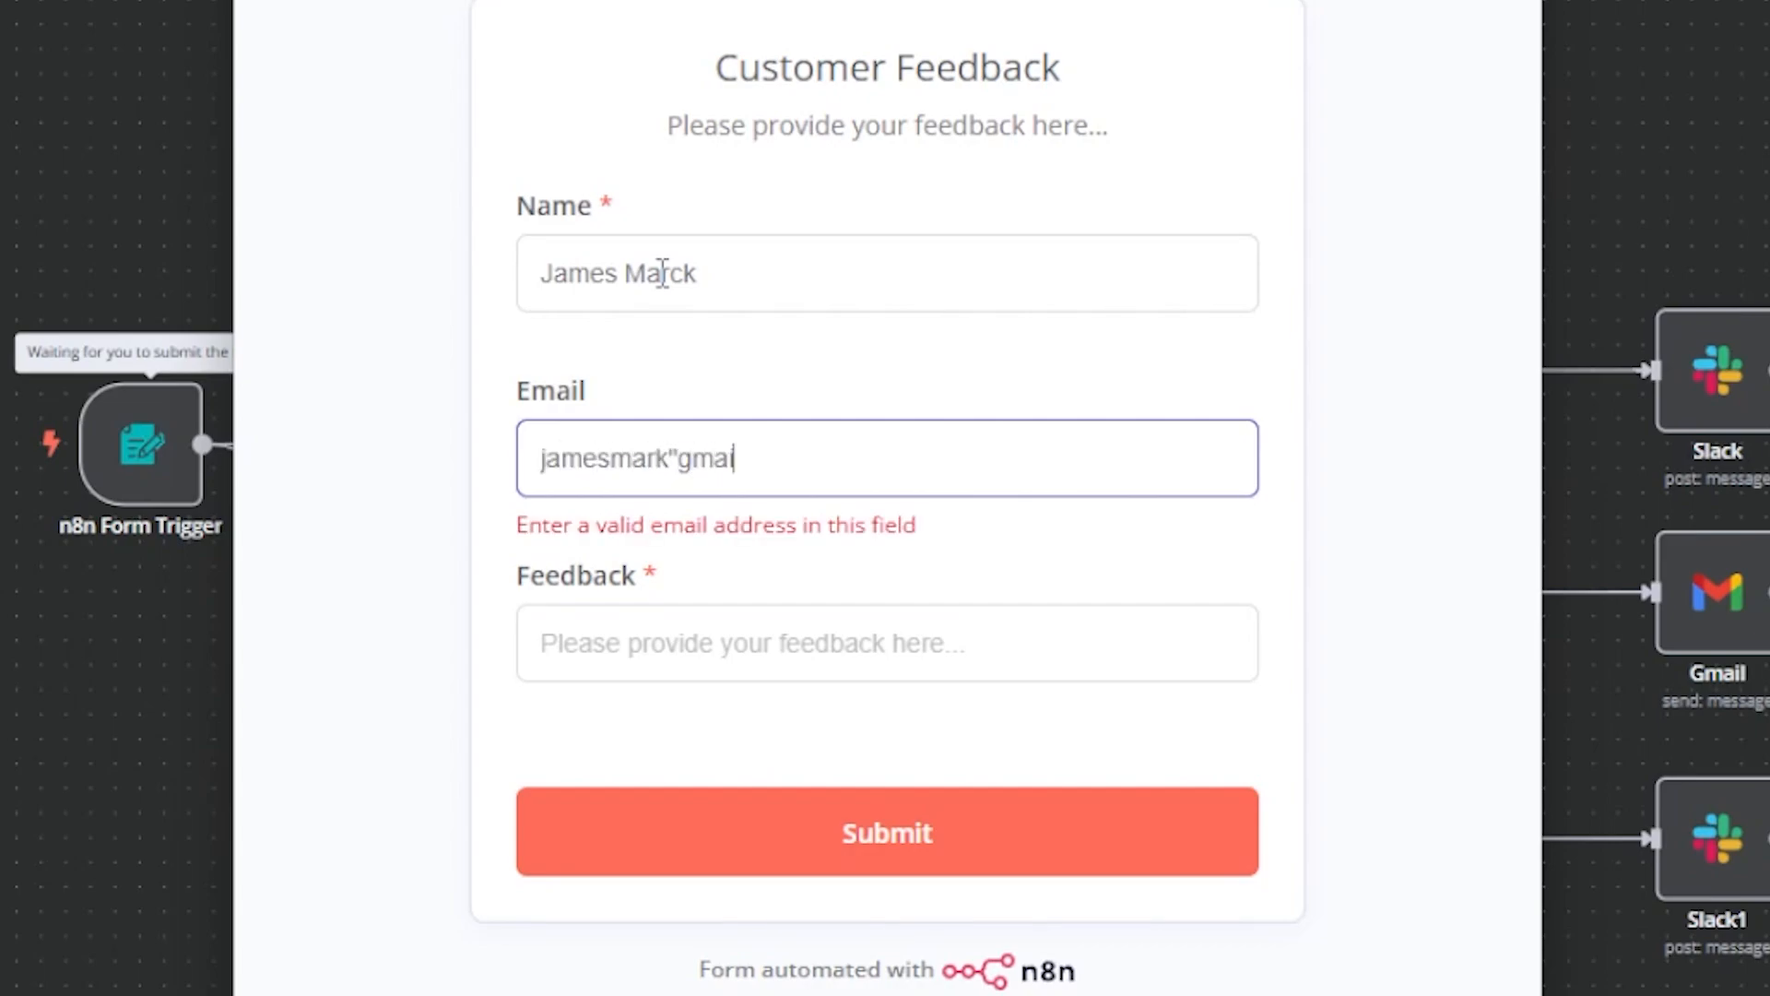
{"action": "key", "text": "Tab"}
{"action": "type", "text": "I"}
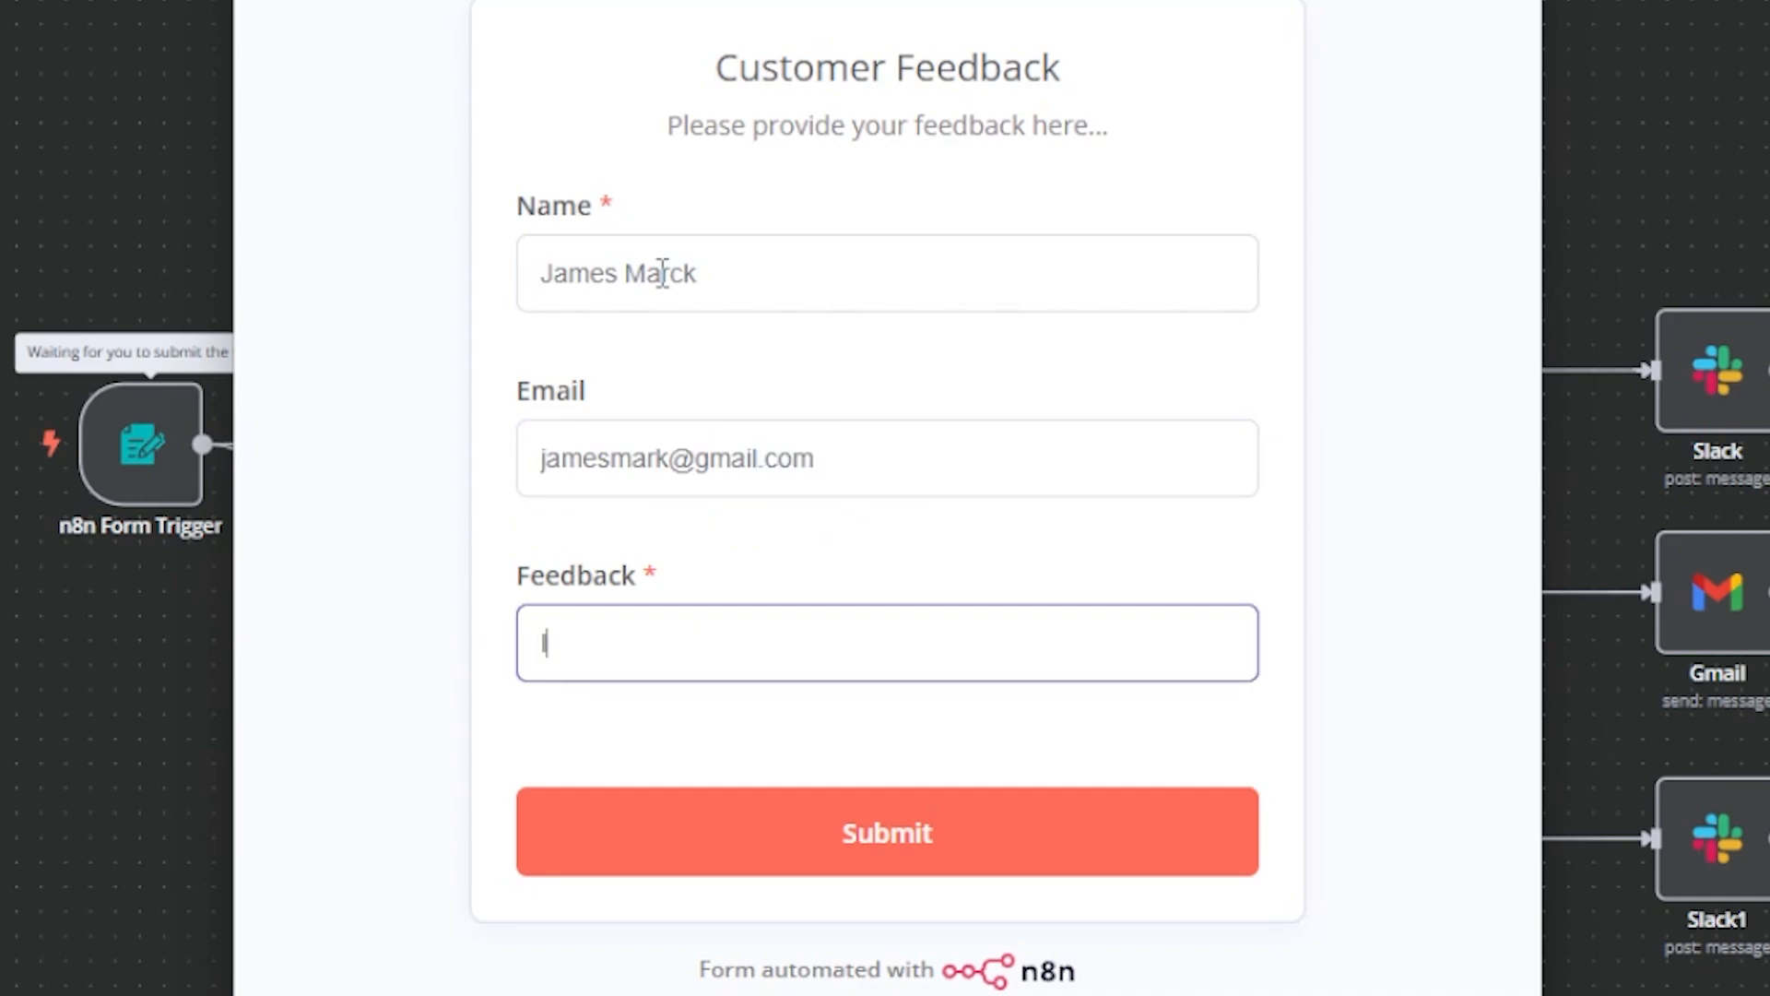
{"action": "type", "text": " think your"}
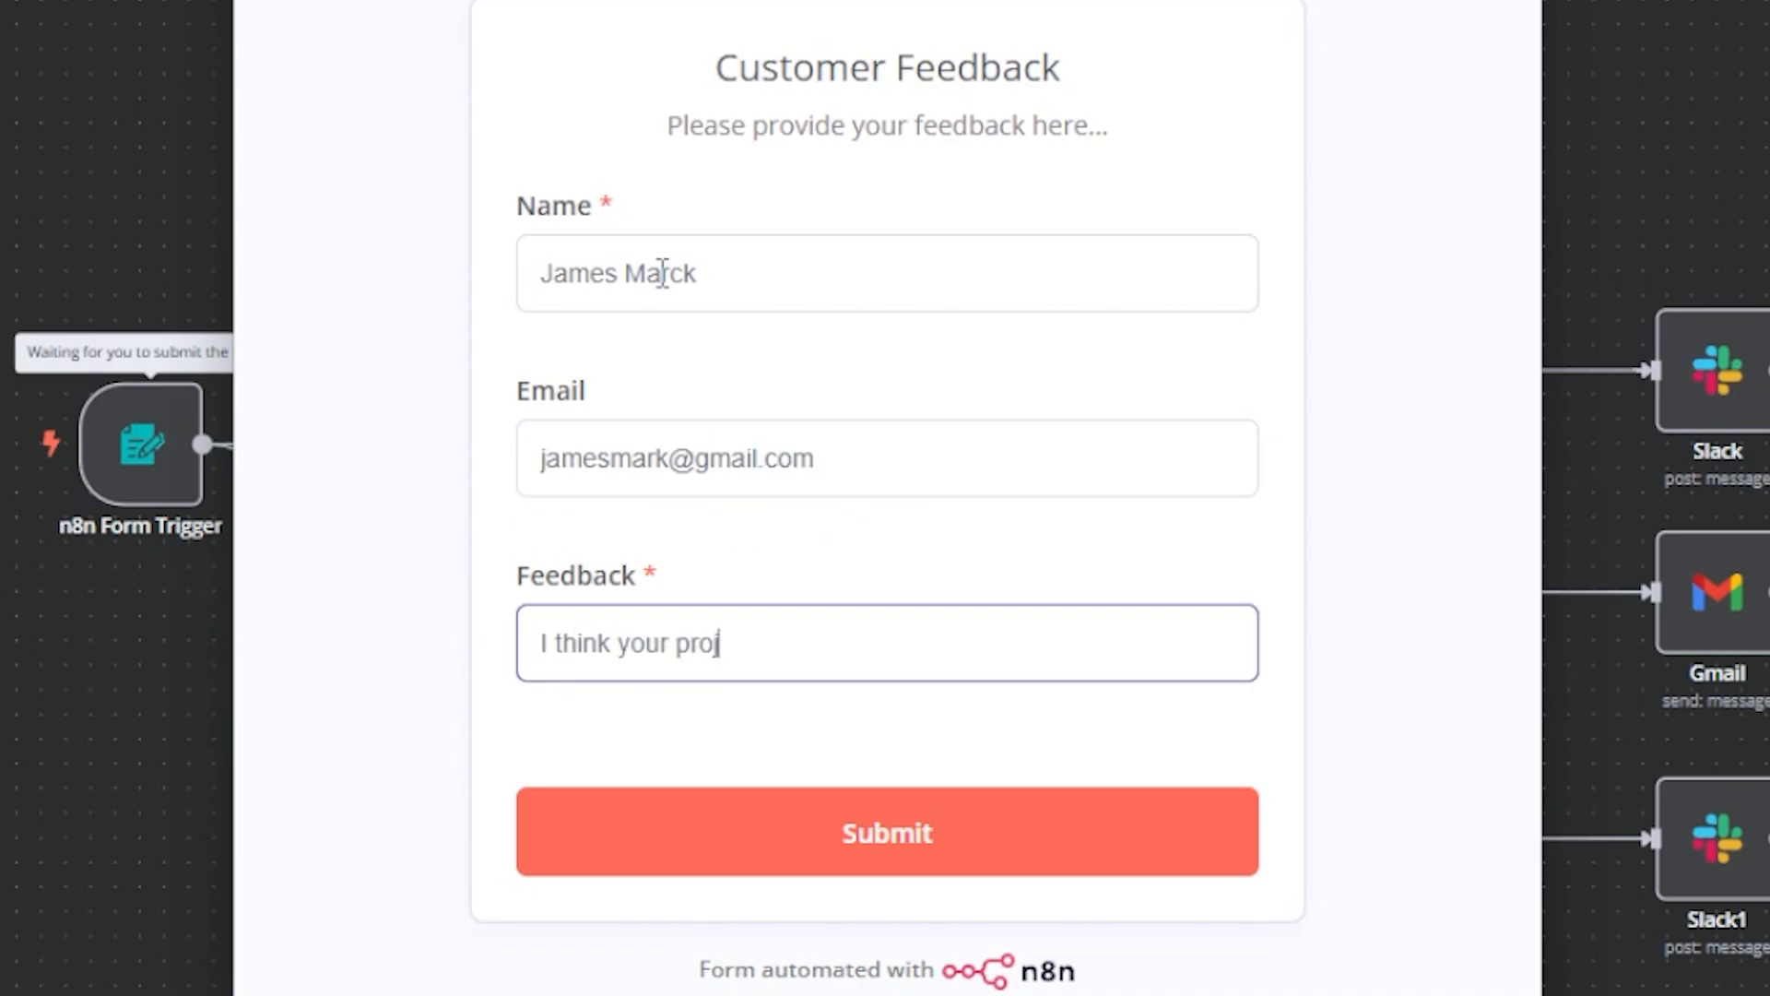
{"action": "type", "text": " product DOES NOT WORK! HELP"}
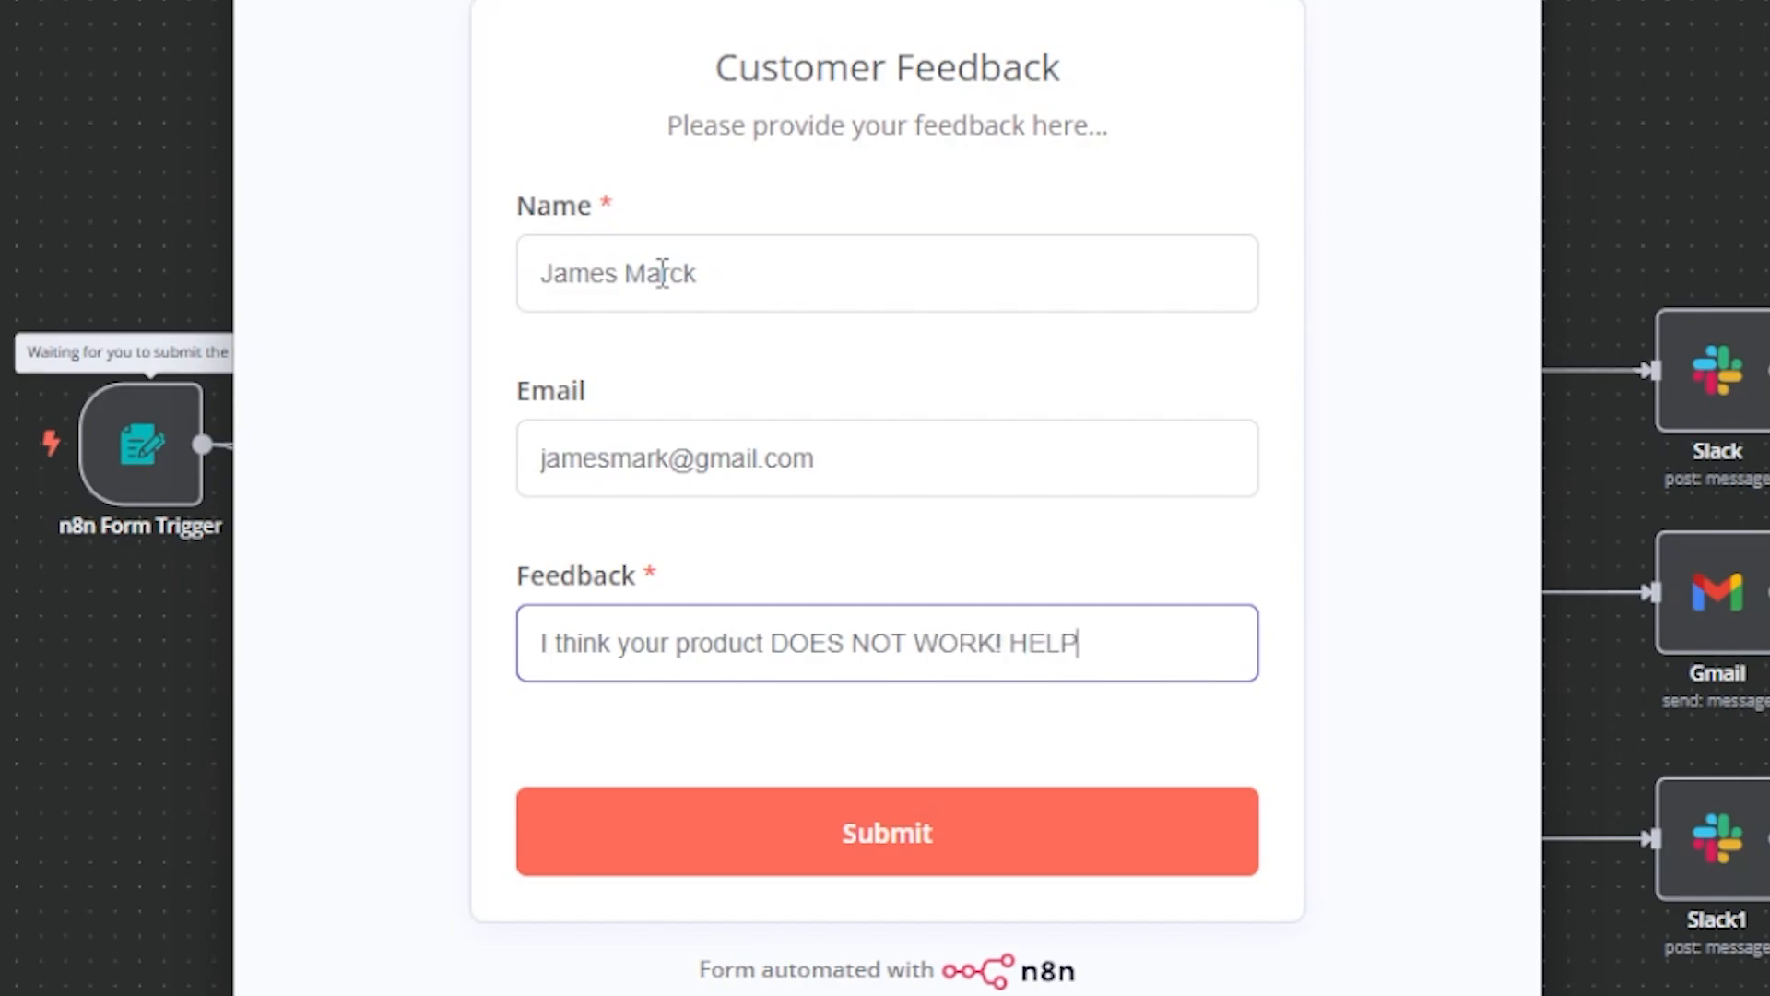
{"action": "left_click", "coordinate": [821, 816]}
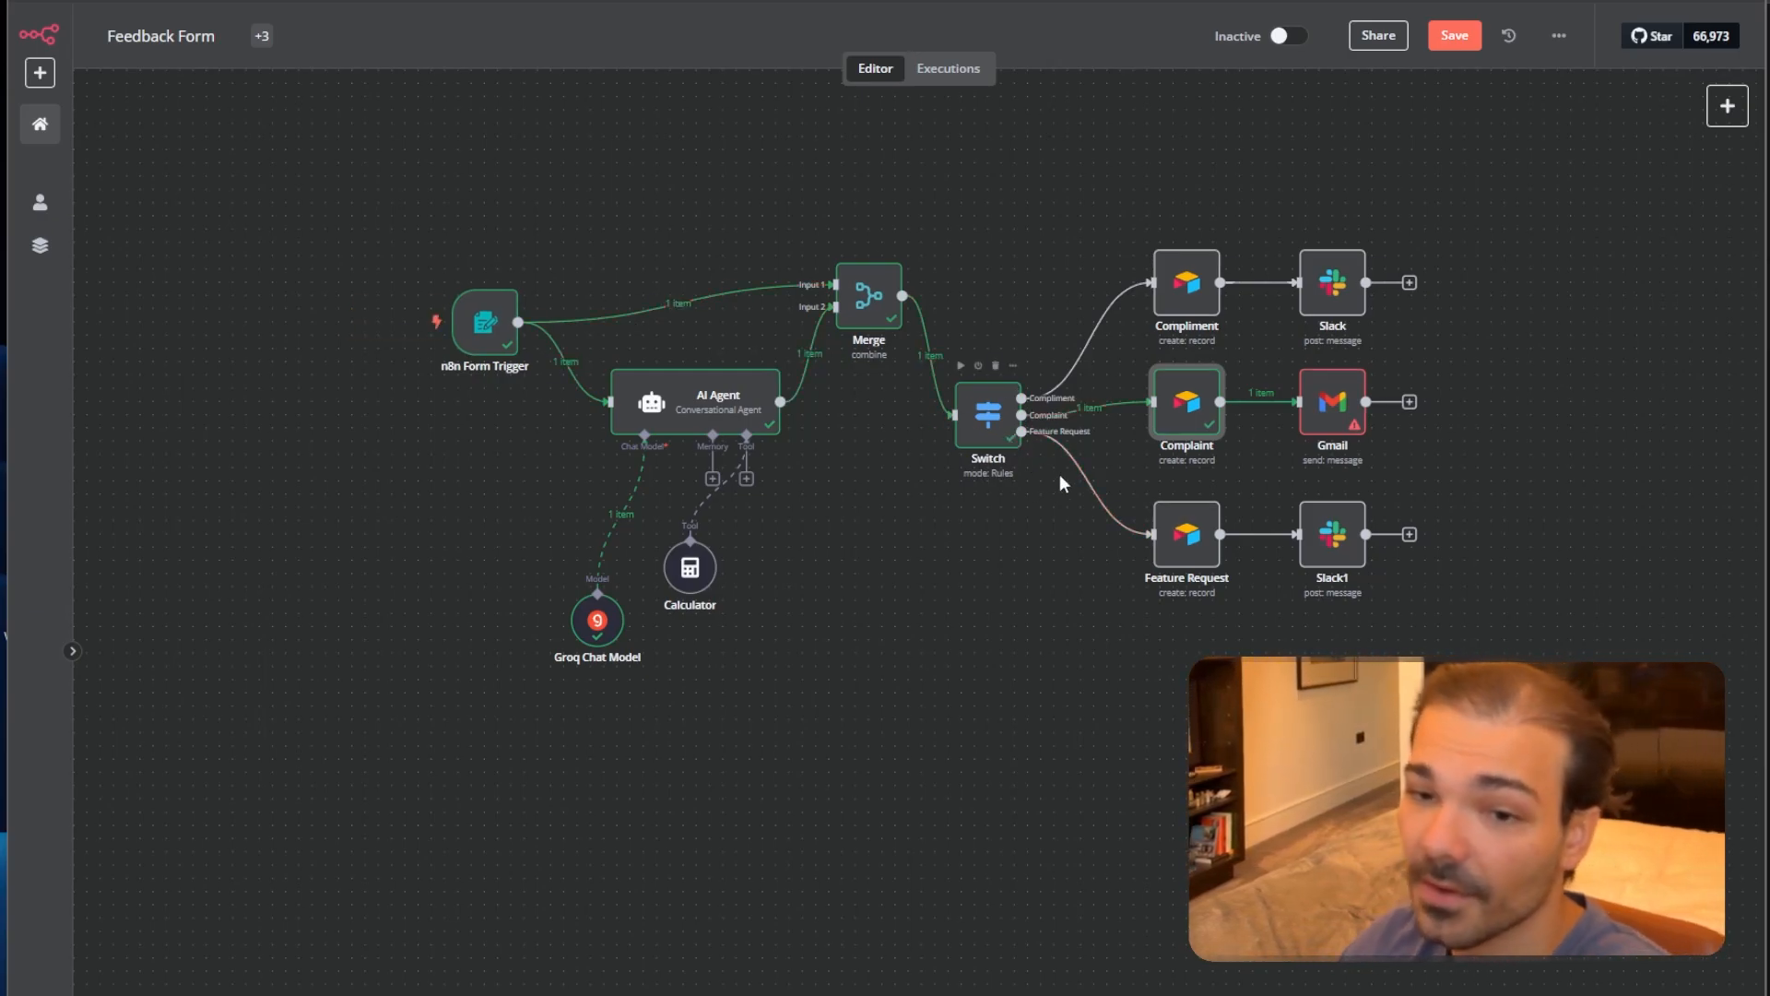
Replace the Complaint node's Email mapping with the incoming Email value.
{"action": "double_click", "coordinate": [1175, 414]}
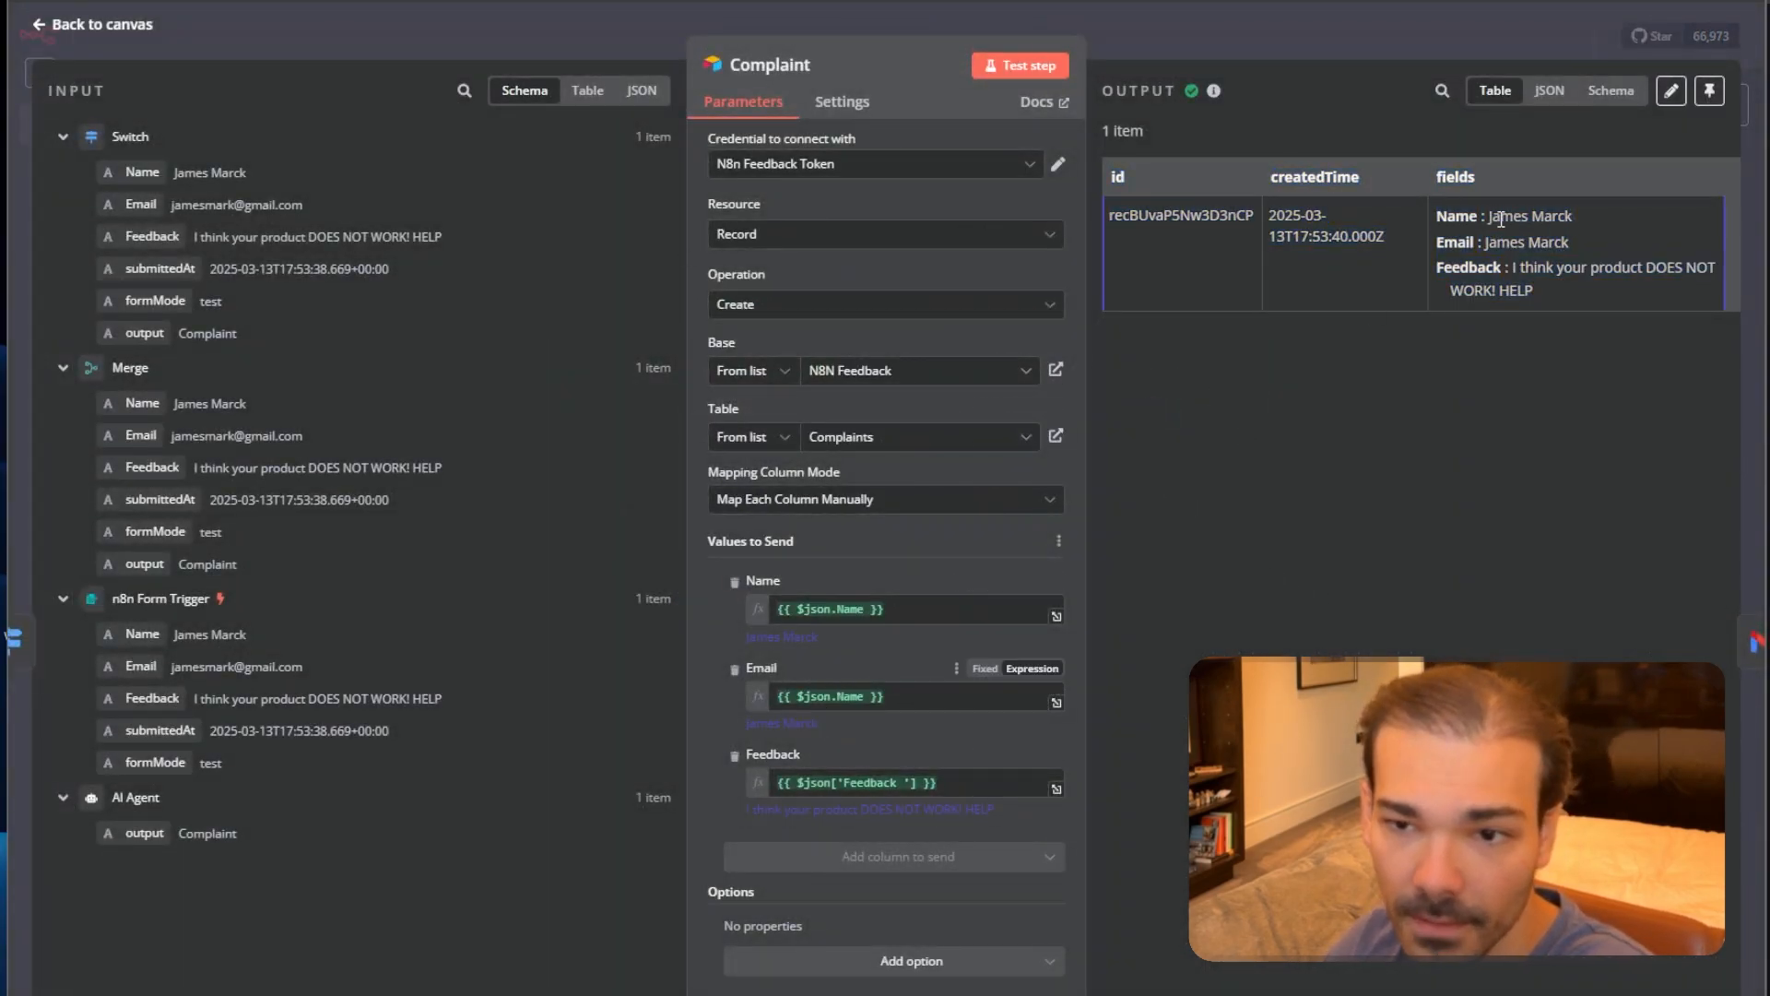
{"action": "left_click", "coordinate": [896, 698]}
{"action": "key", "text": "BackSpace"}
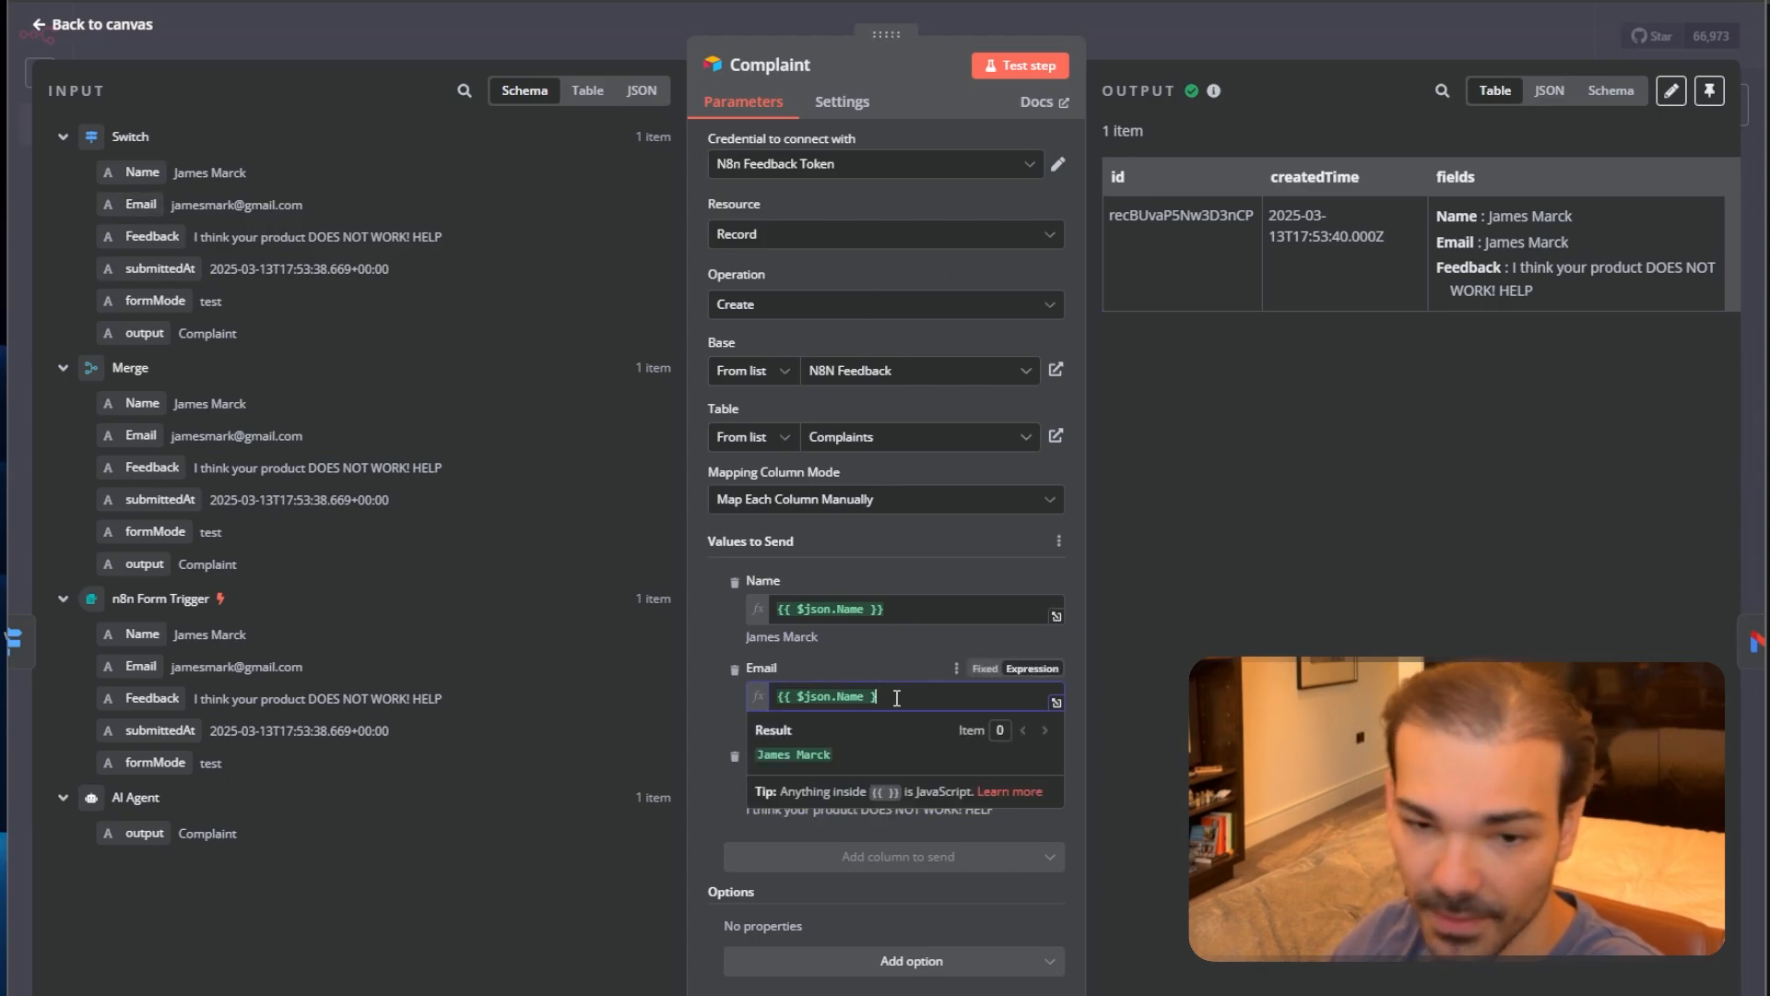
{"action": "key", "text": "BackSpace"}
{"action": "key", "text": "BackSpace"}
{"action": "key", "text": "BackSpace"}
{"action": "key", "text": "BackSpace"}
{"action": "key", "text": "BackSpace"}
{"action": "key", "text": "BackSpace"}
{"action": "key", "text": "BackSpace"}
{"action": "key", "text": "BackSpace"}
{"action": "key", "text": "BackSpace"}
{"action": "key", "text": "BackSpace"}
{"action": "key", "text": "BackSpace"}
{"action": "key", "text": "BackSpace"}
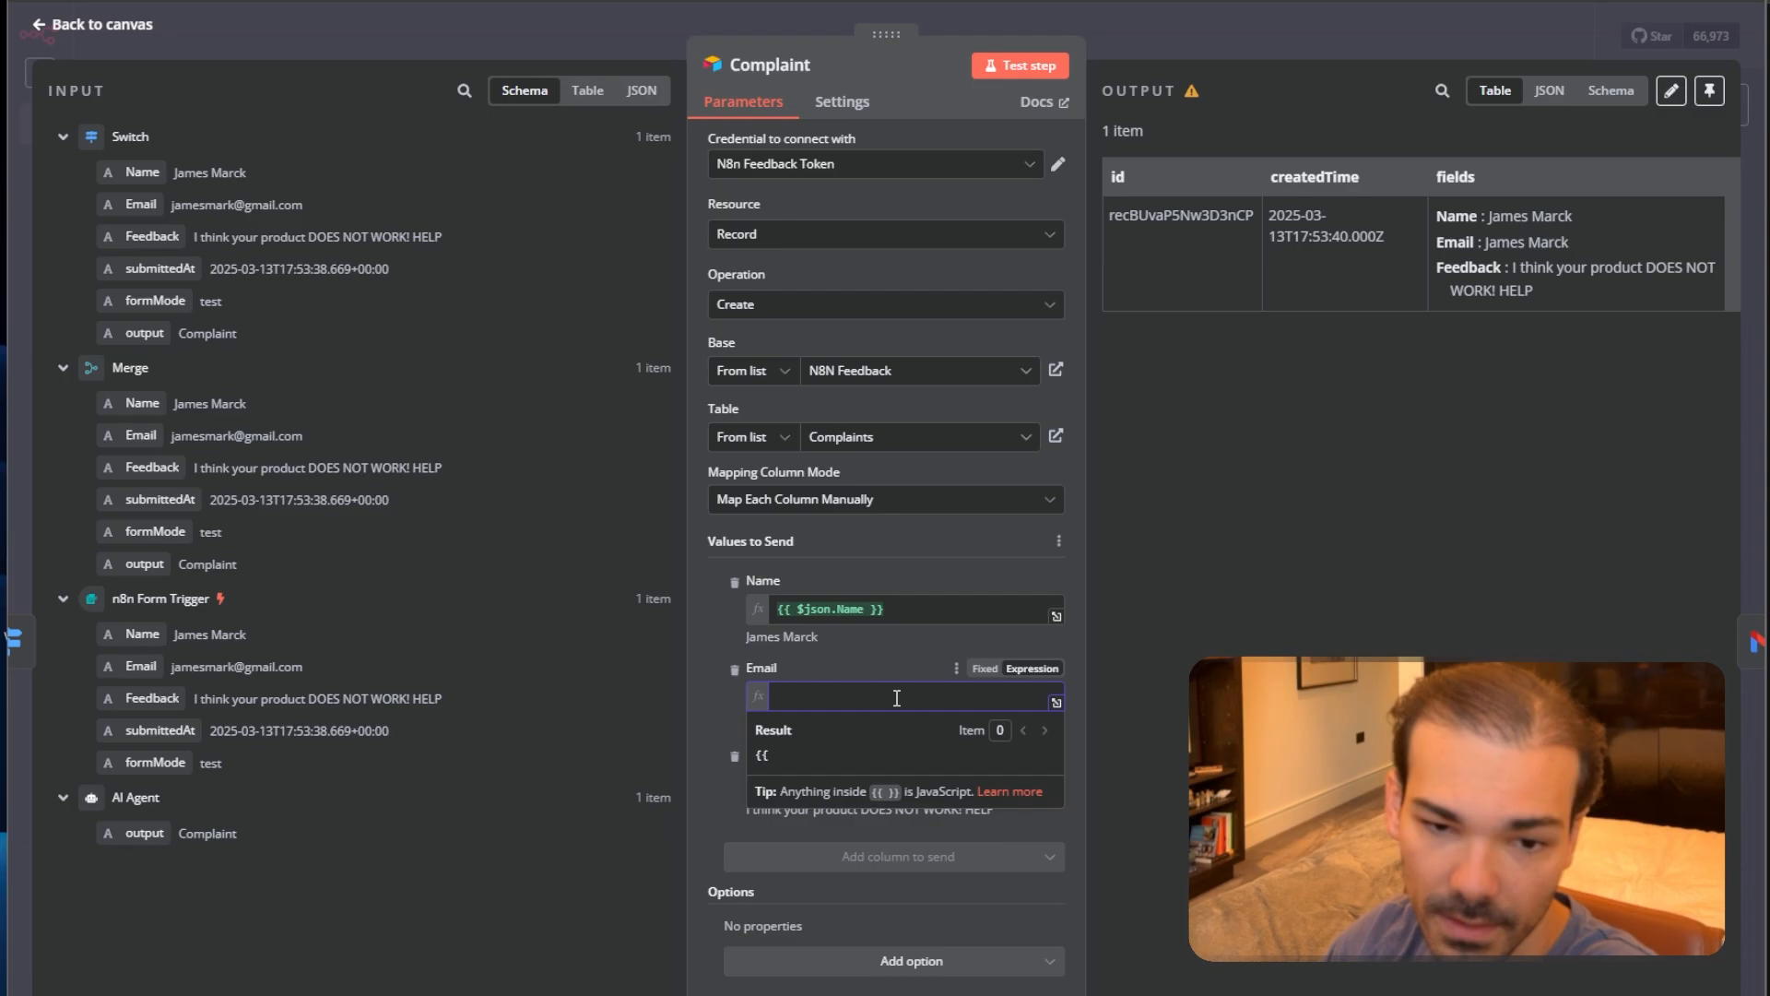
{"action": "key", "text": "BackSpace"}
{"action": "key", "text": "BackSpace"}
{"action": "left_click_drag", "start_coordinate": [141, 204], "coordinate": [834, 698]}
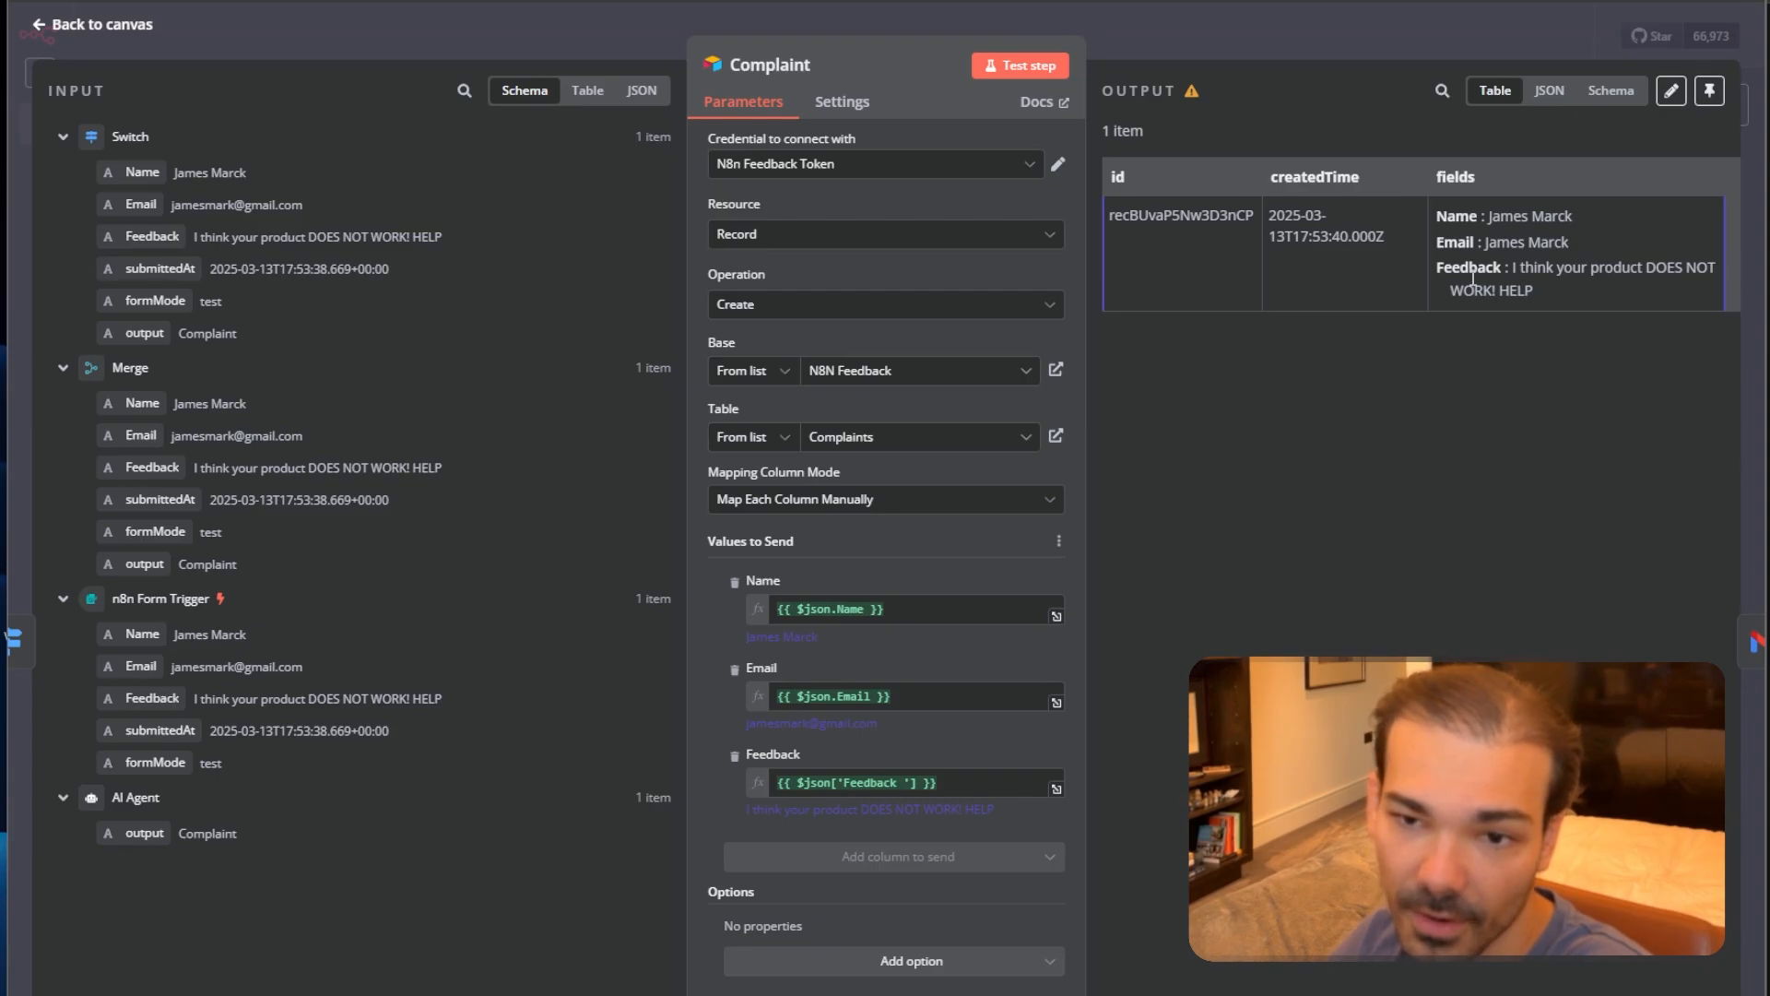
{"action": "left_click", "coordinate": [1263, 22]}
Test the Gmail step and see it fail with an Invalid email address error.
{"action": "double_click", "coordinate": [1328, 414]}
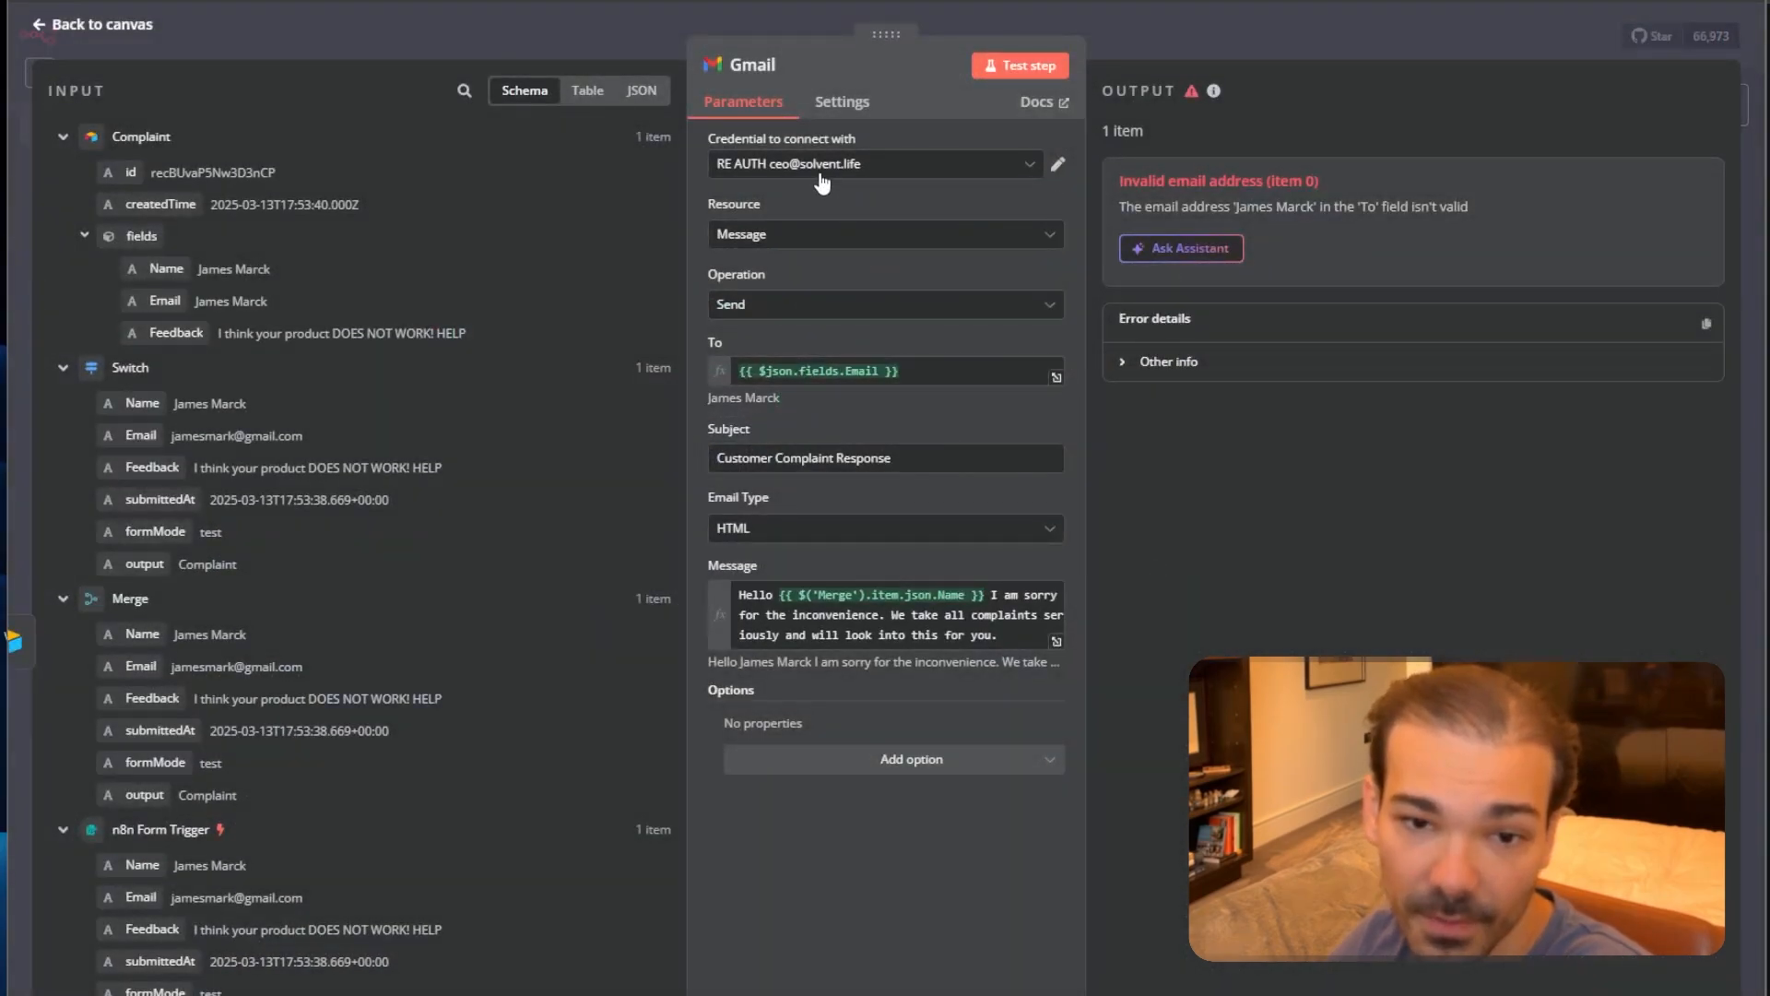
{"action": "left_click", "coordinate": [997, 68]}
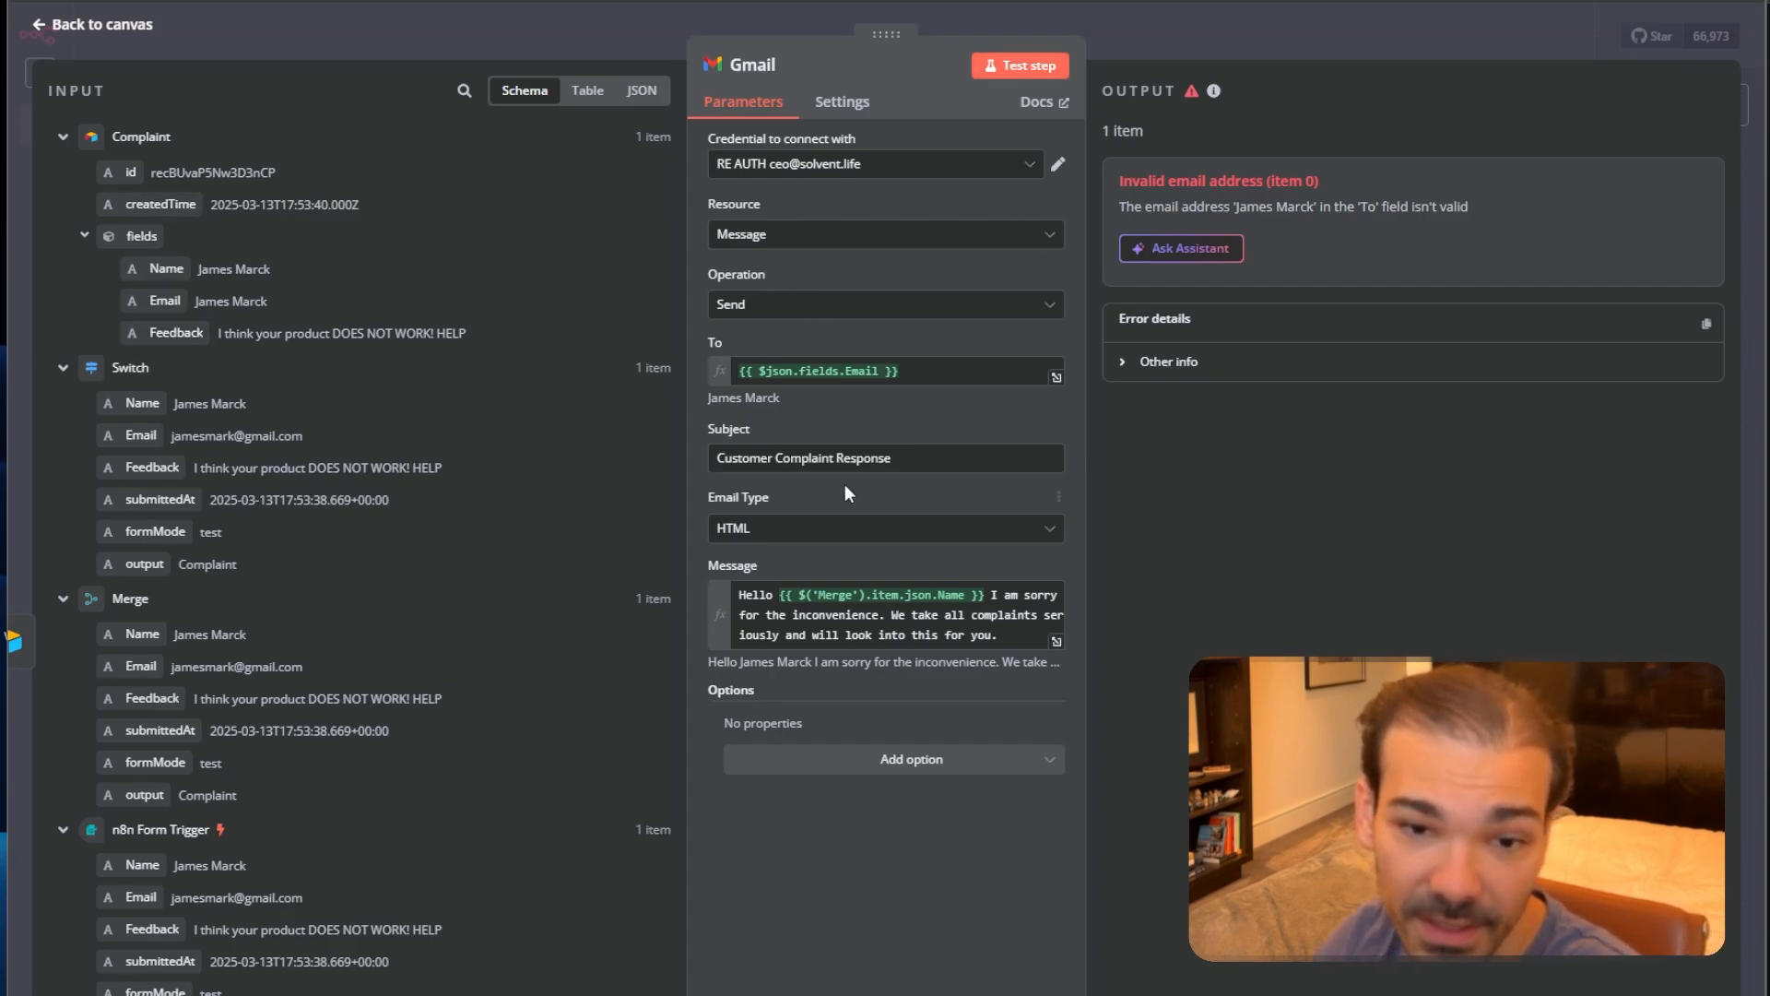
{"action": "left_click", "coordinate": [1296, 42]}
Rerun the Complaint step and confirm the new record stores the real email address.
{"action": "double_click", "coordinate": [1193, 420]}
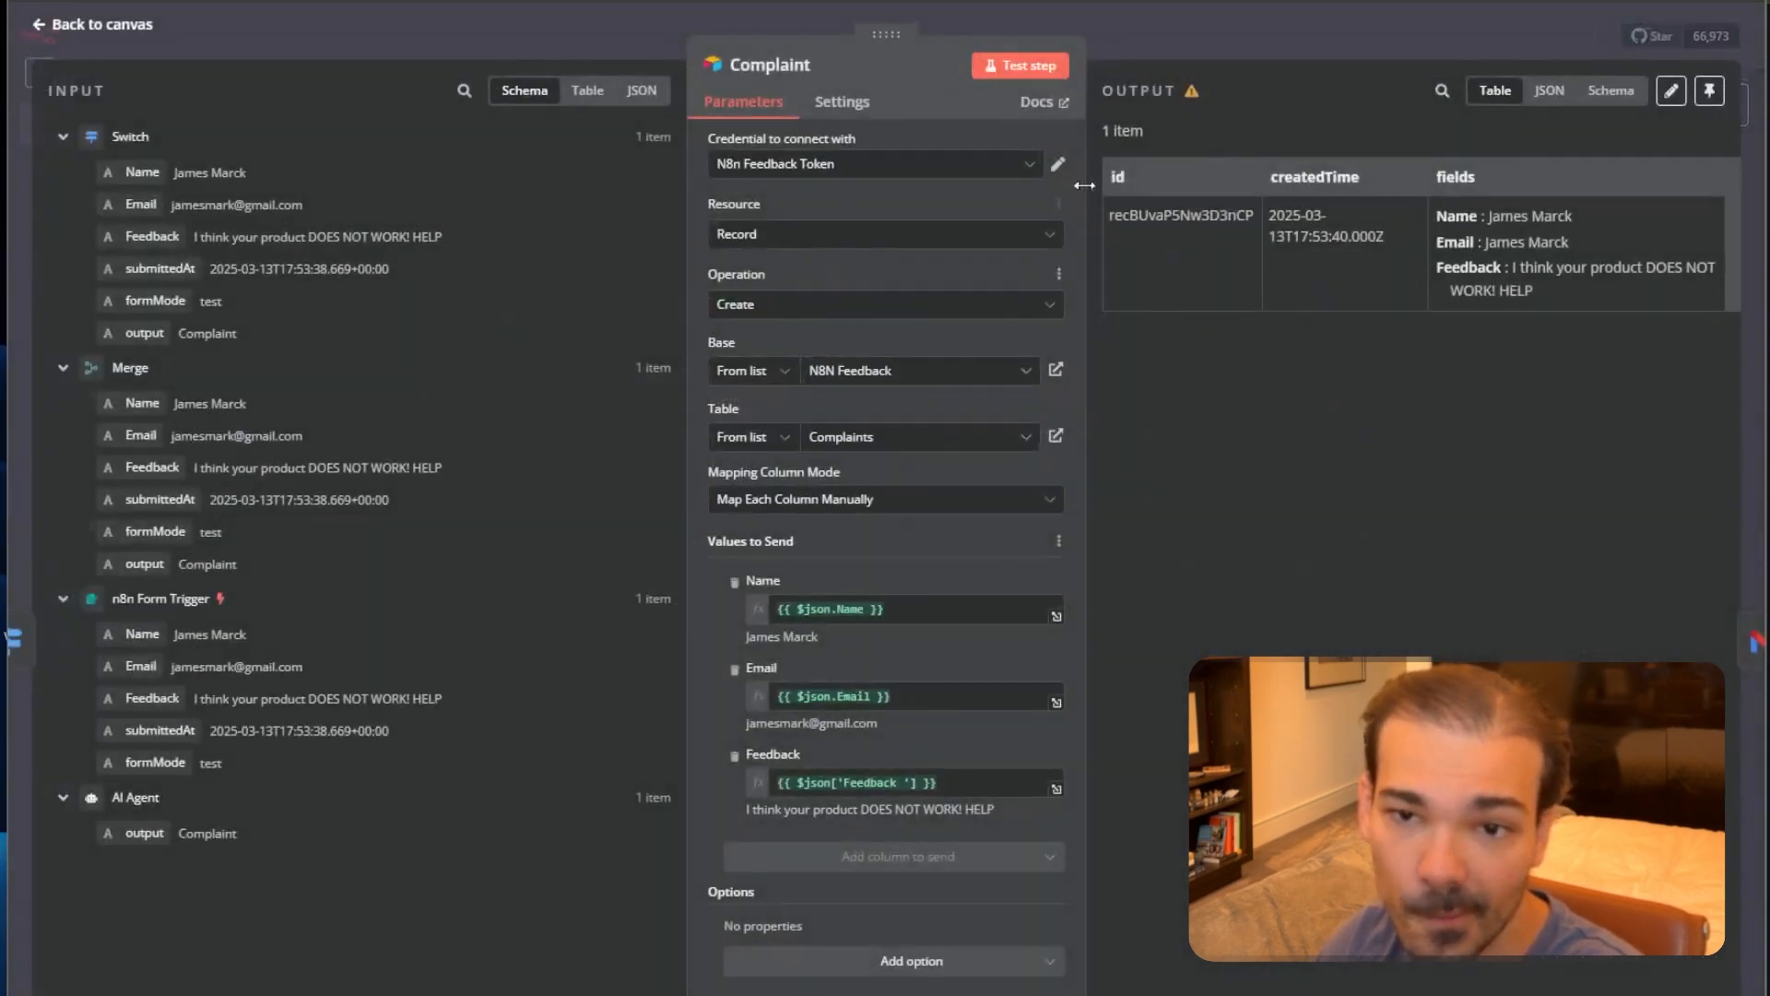
{"action": "left_click", "coordinate": [1023, 66]}
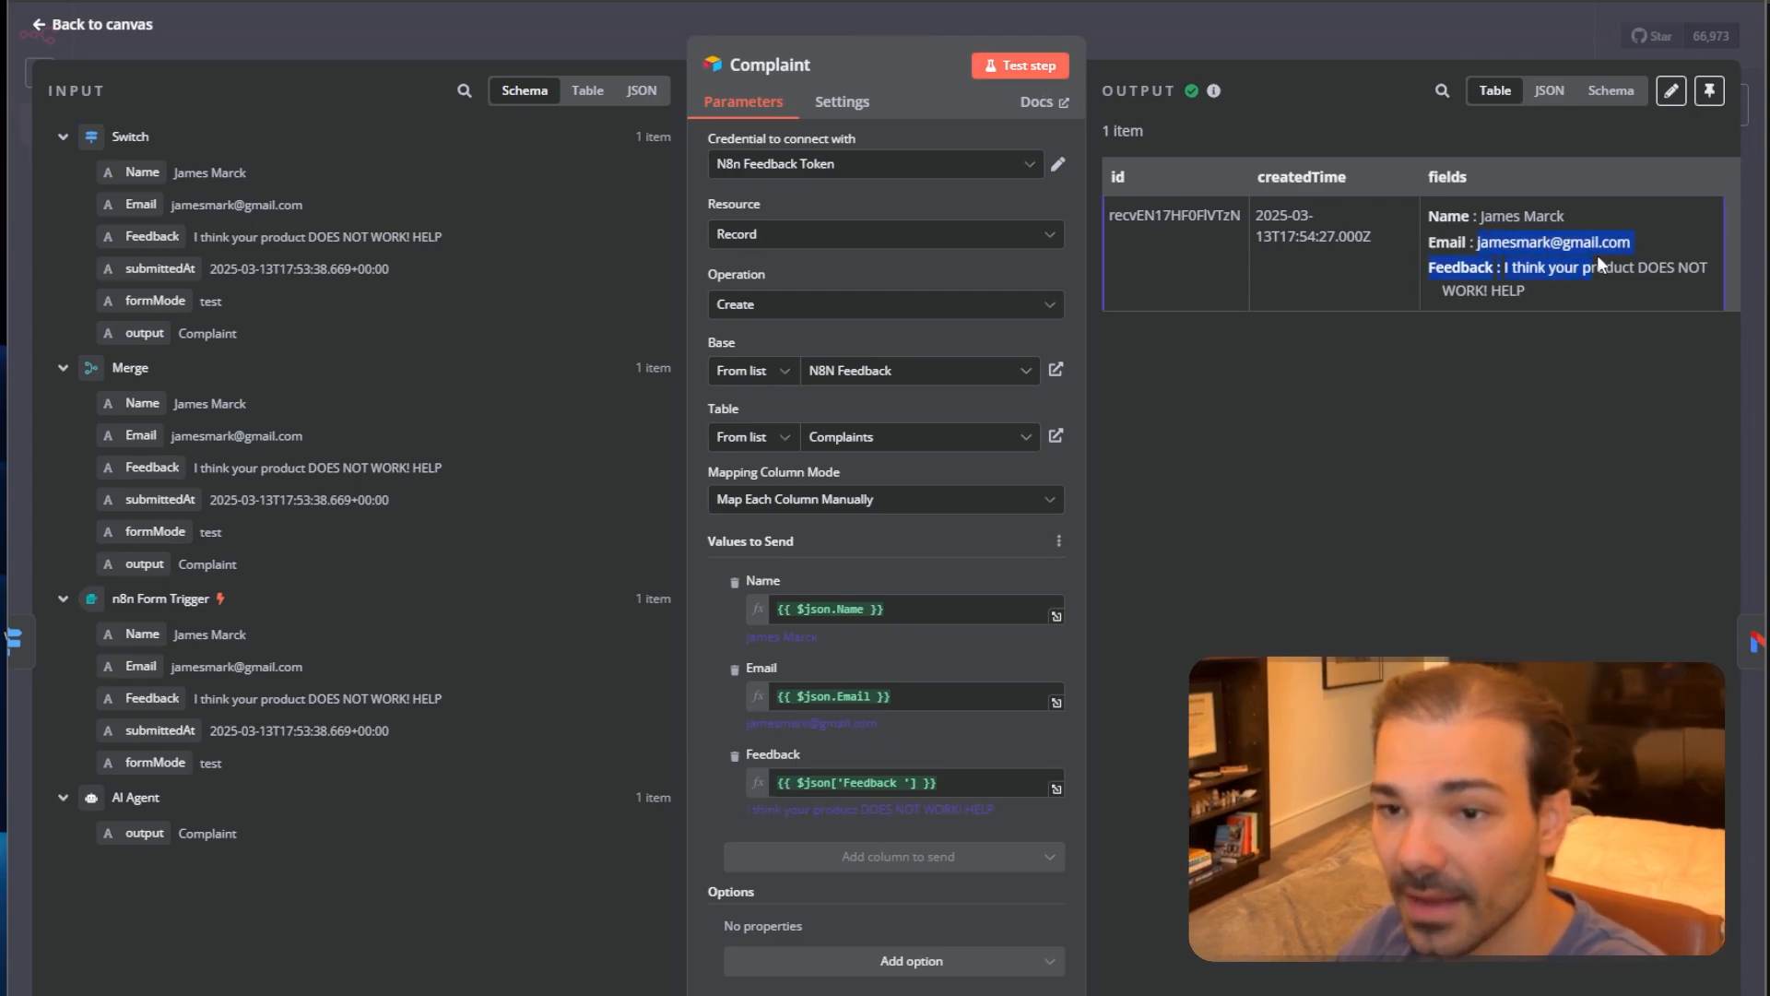
{"action": "left_click_drag", "start_coordinate": [1597, 266], "coordinate": [1639, 245]}
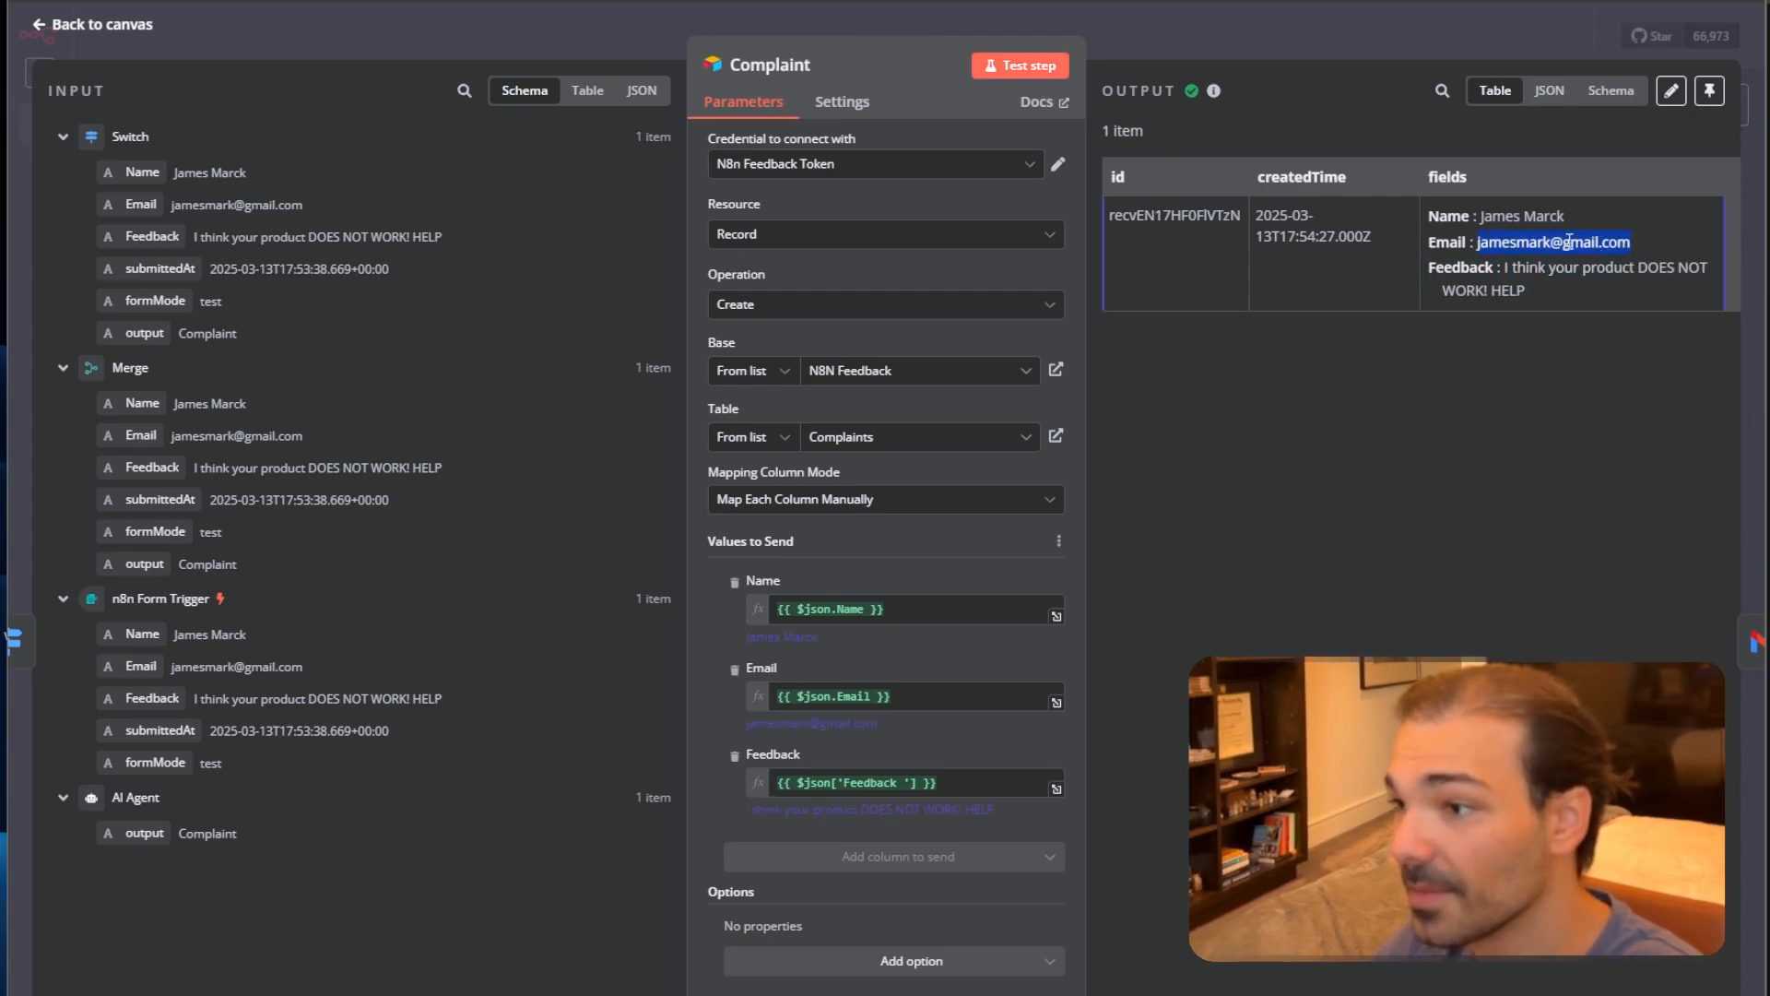
{"action": "left_click", "coordinate": [1252, 35]}
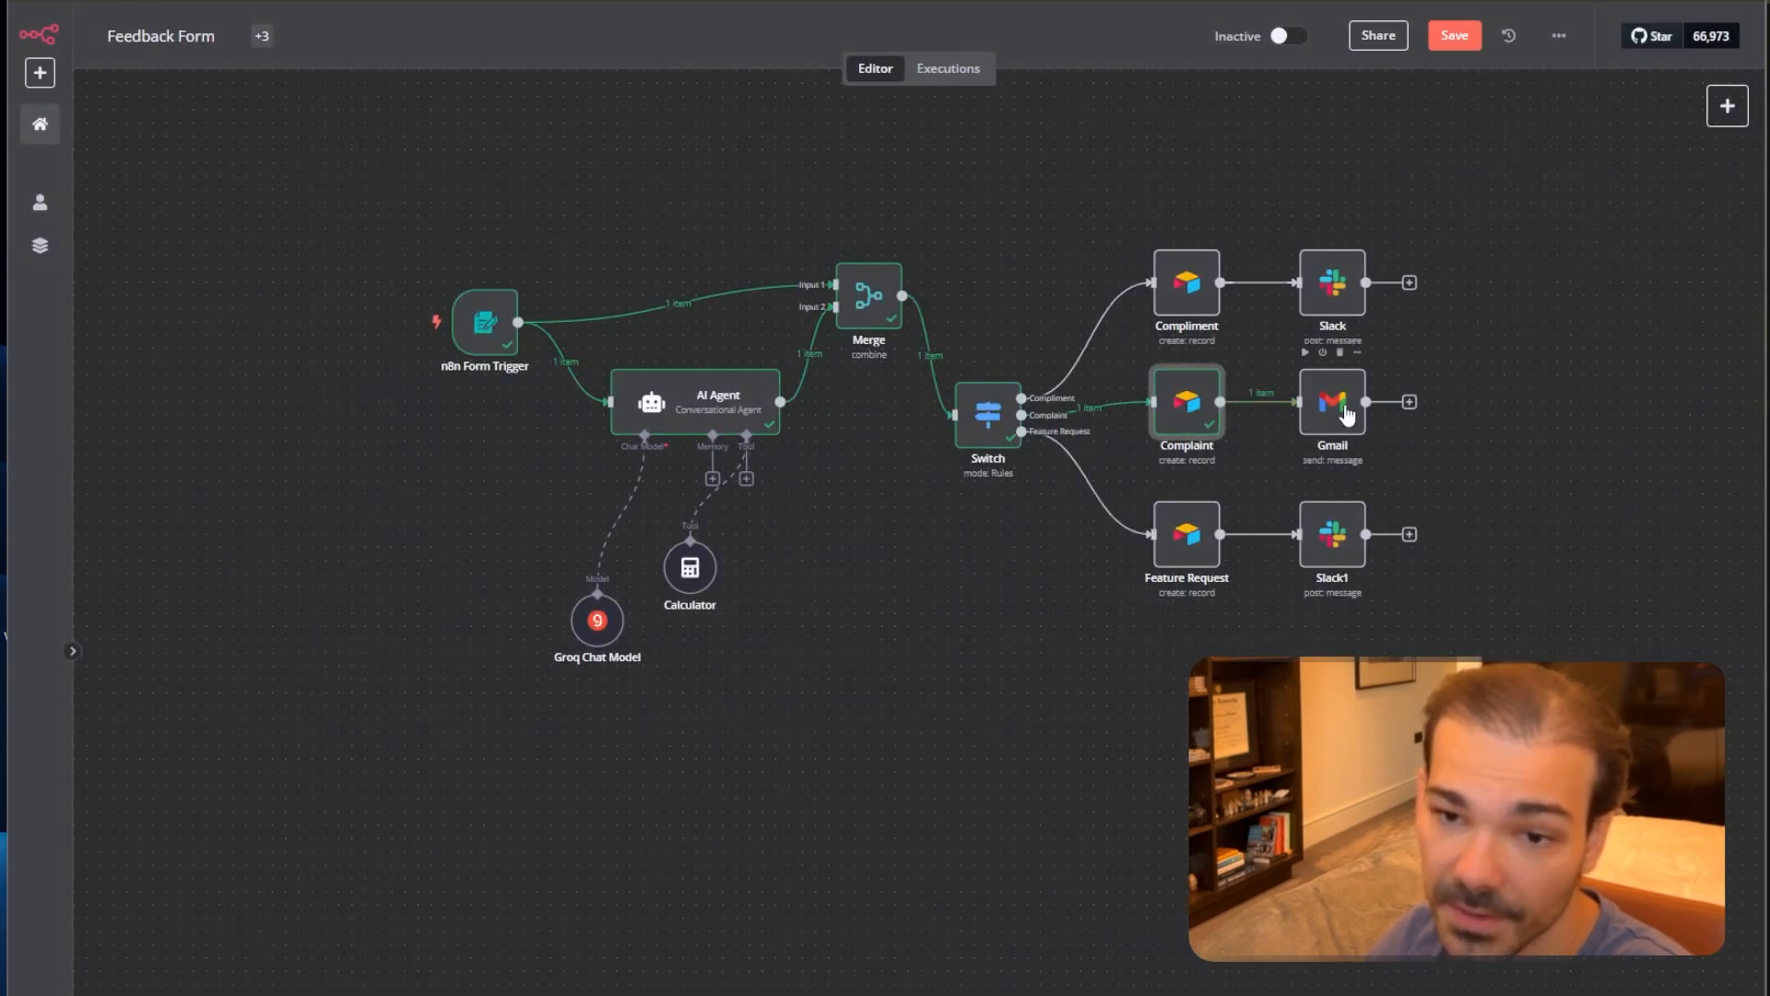
Rerun the Gmail step so the complaint reply sends to the resolved recipient address.
{"action": "double_click", "coordinate": [1347, 414]}
{"action": "left_click", "coordinate": [1010, 67]}
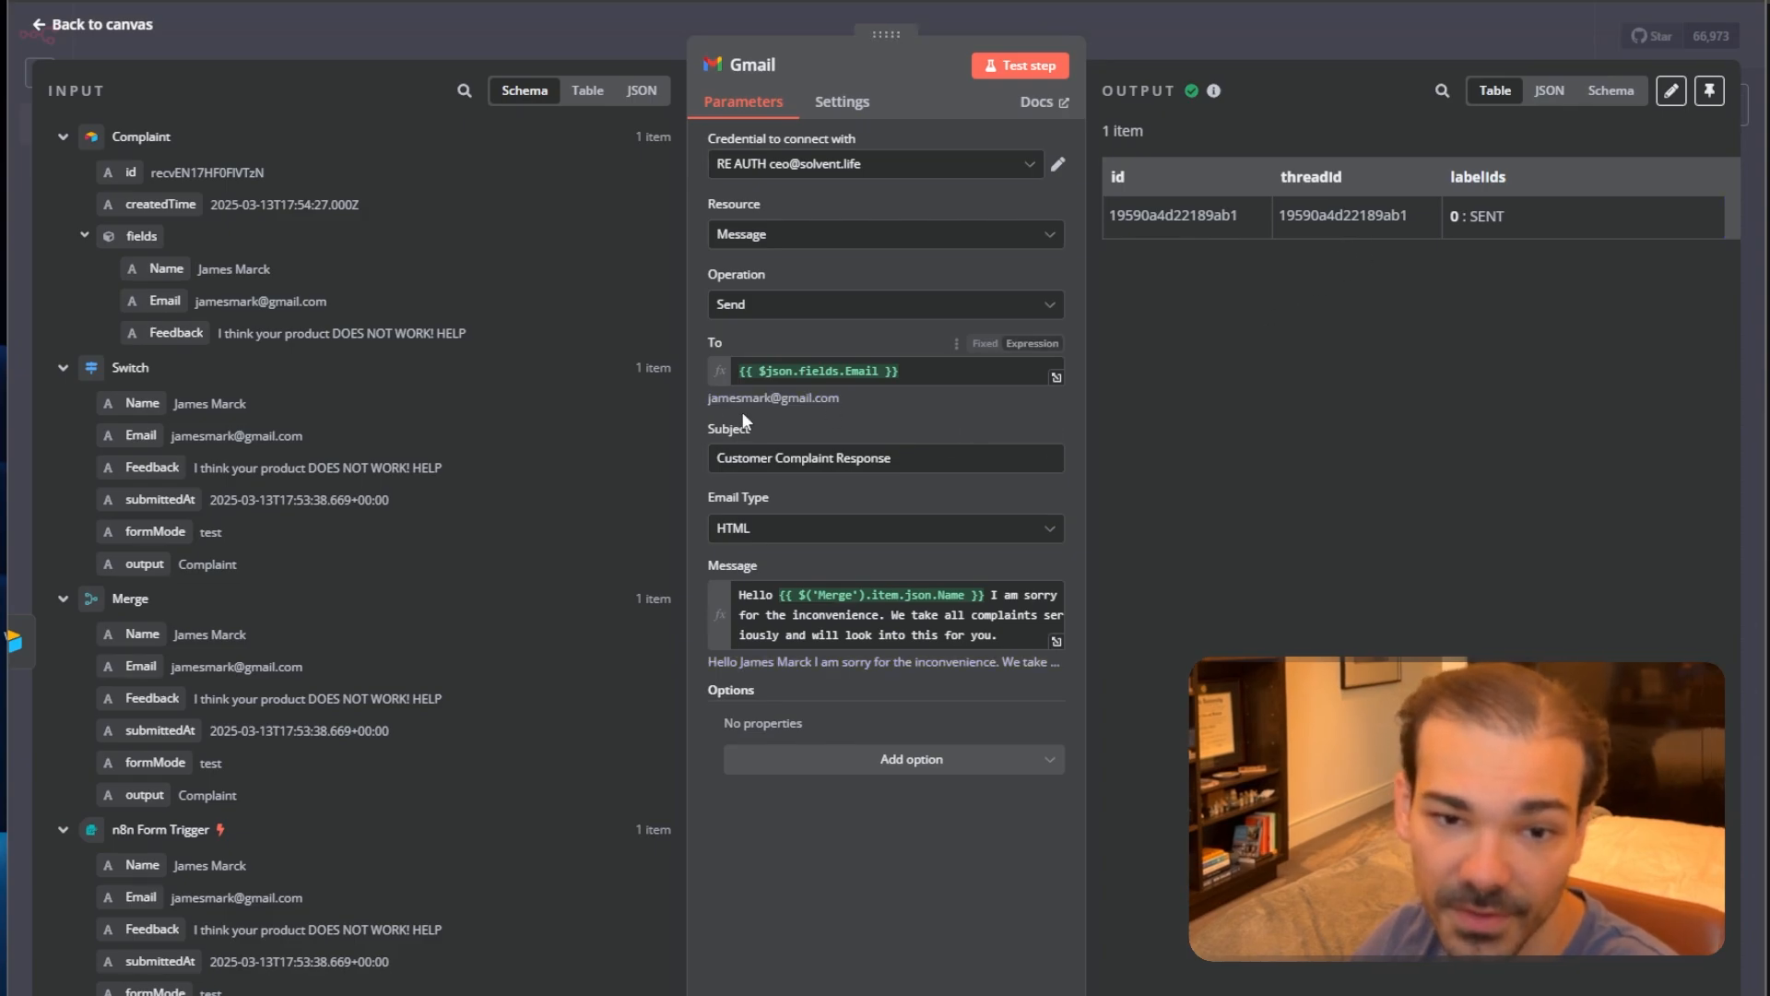
{"action": "left_click_drag", "start_coordinate": [704, 400], "coordinate": [846, 402]}
{"action": "left_click", "coordinate": [798, 407]}
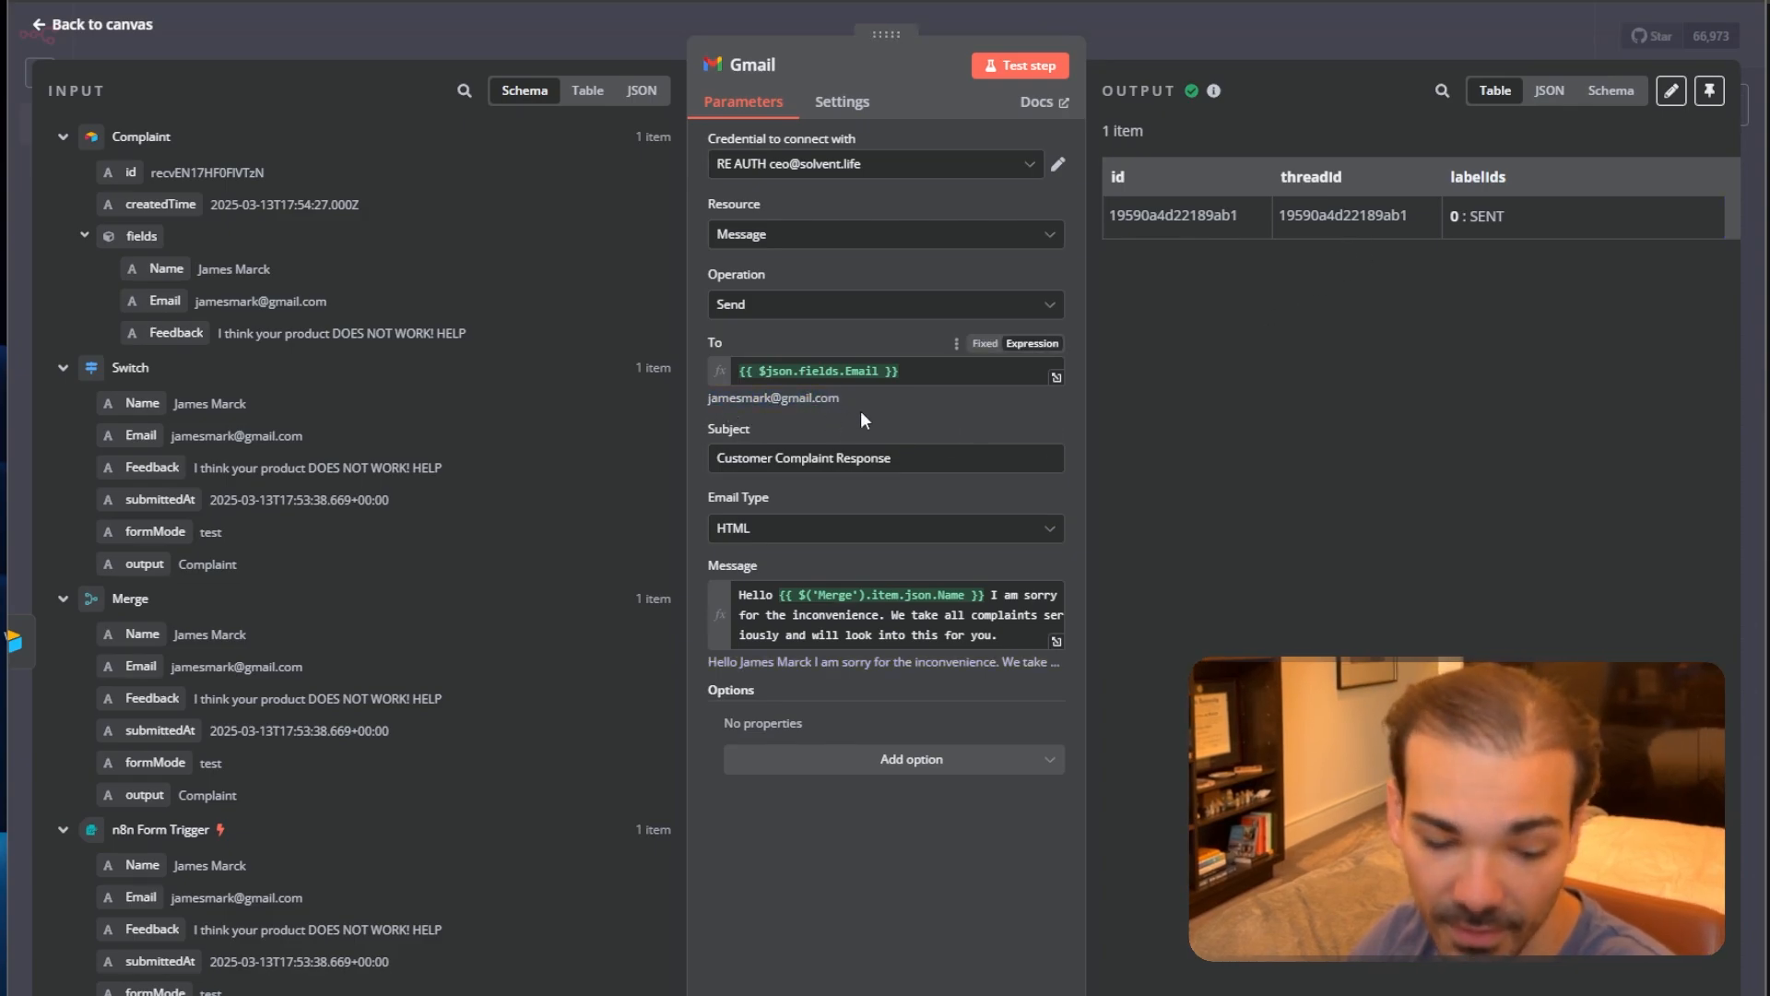
{"action": "left_click", "coordinate": [1423, 21]}
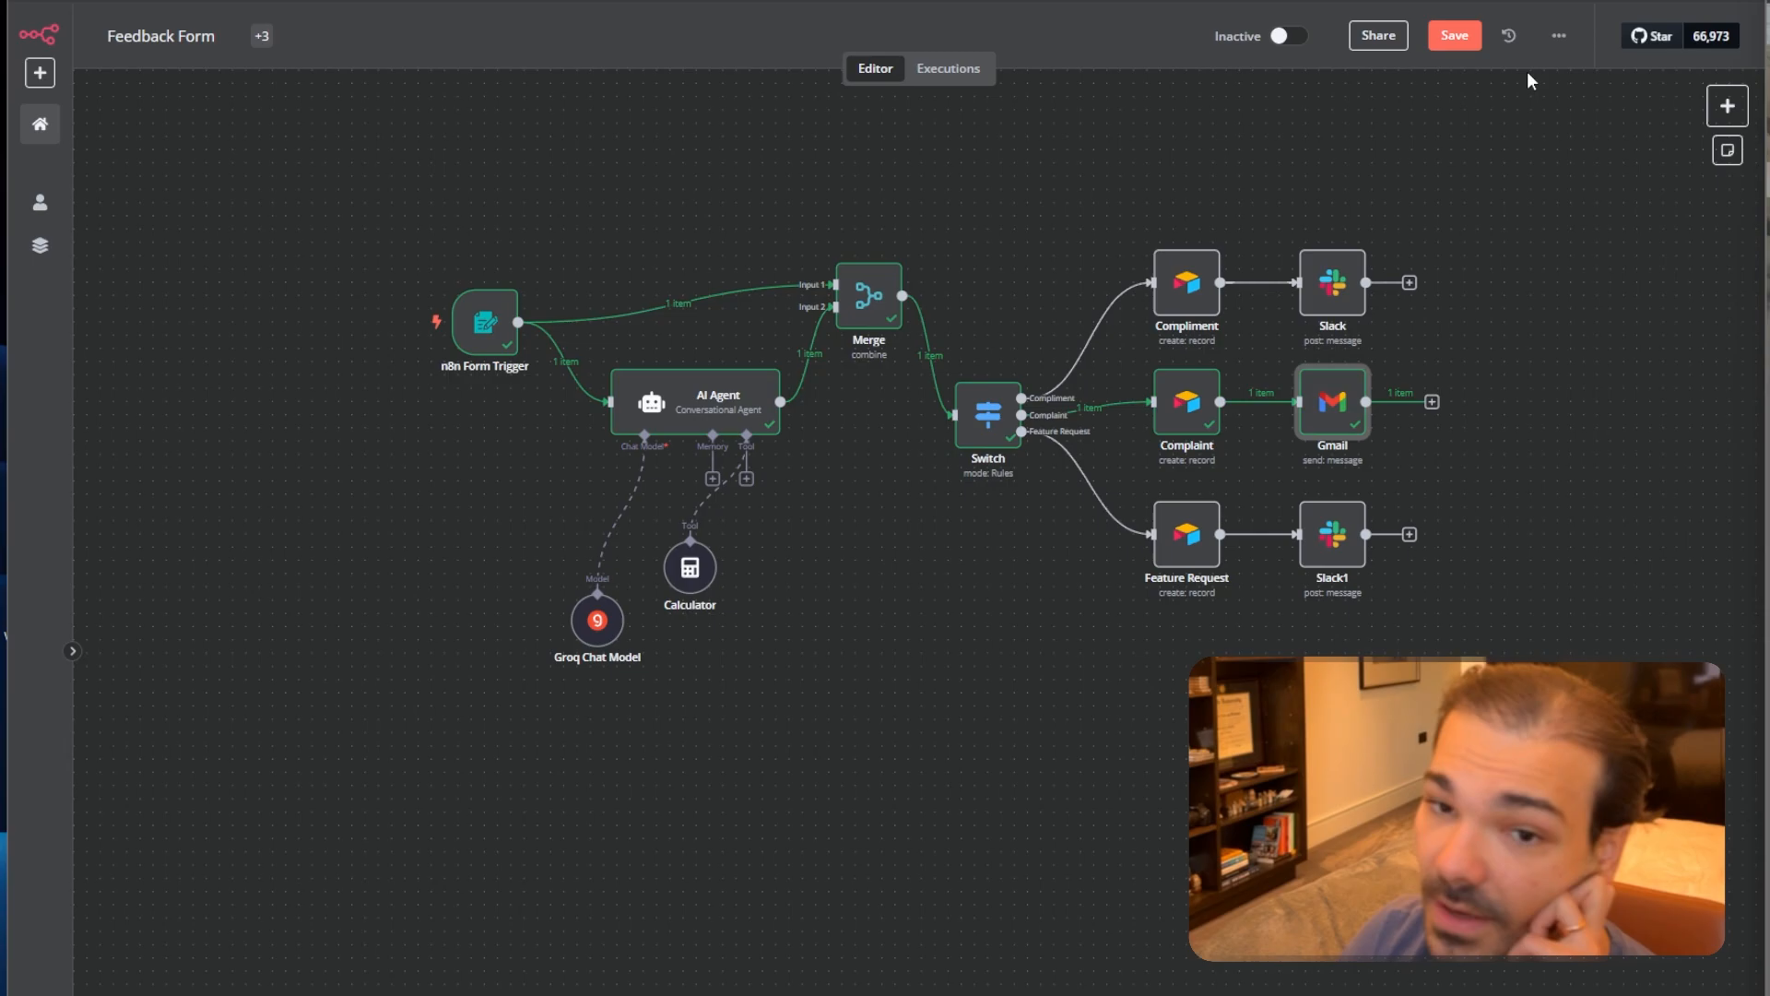
Read the sent Customer Complaint Response's greeting and apology sentence in Gmail.
{"action": "double_click", "coordinate": [1326, 415]}
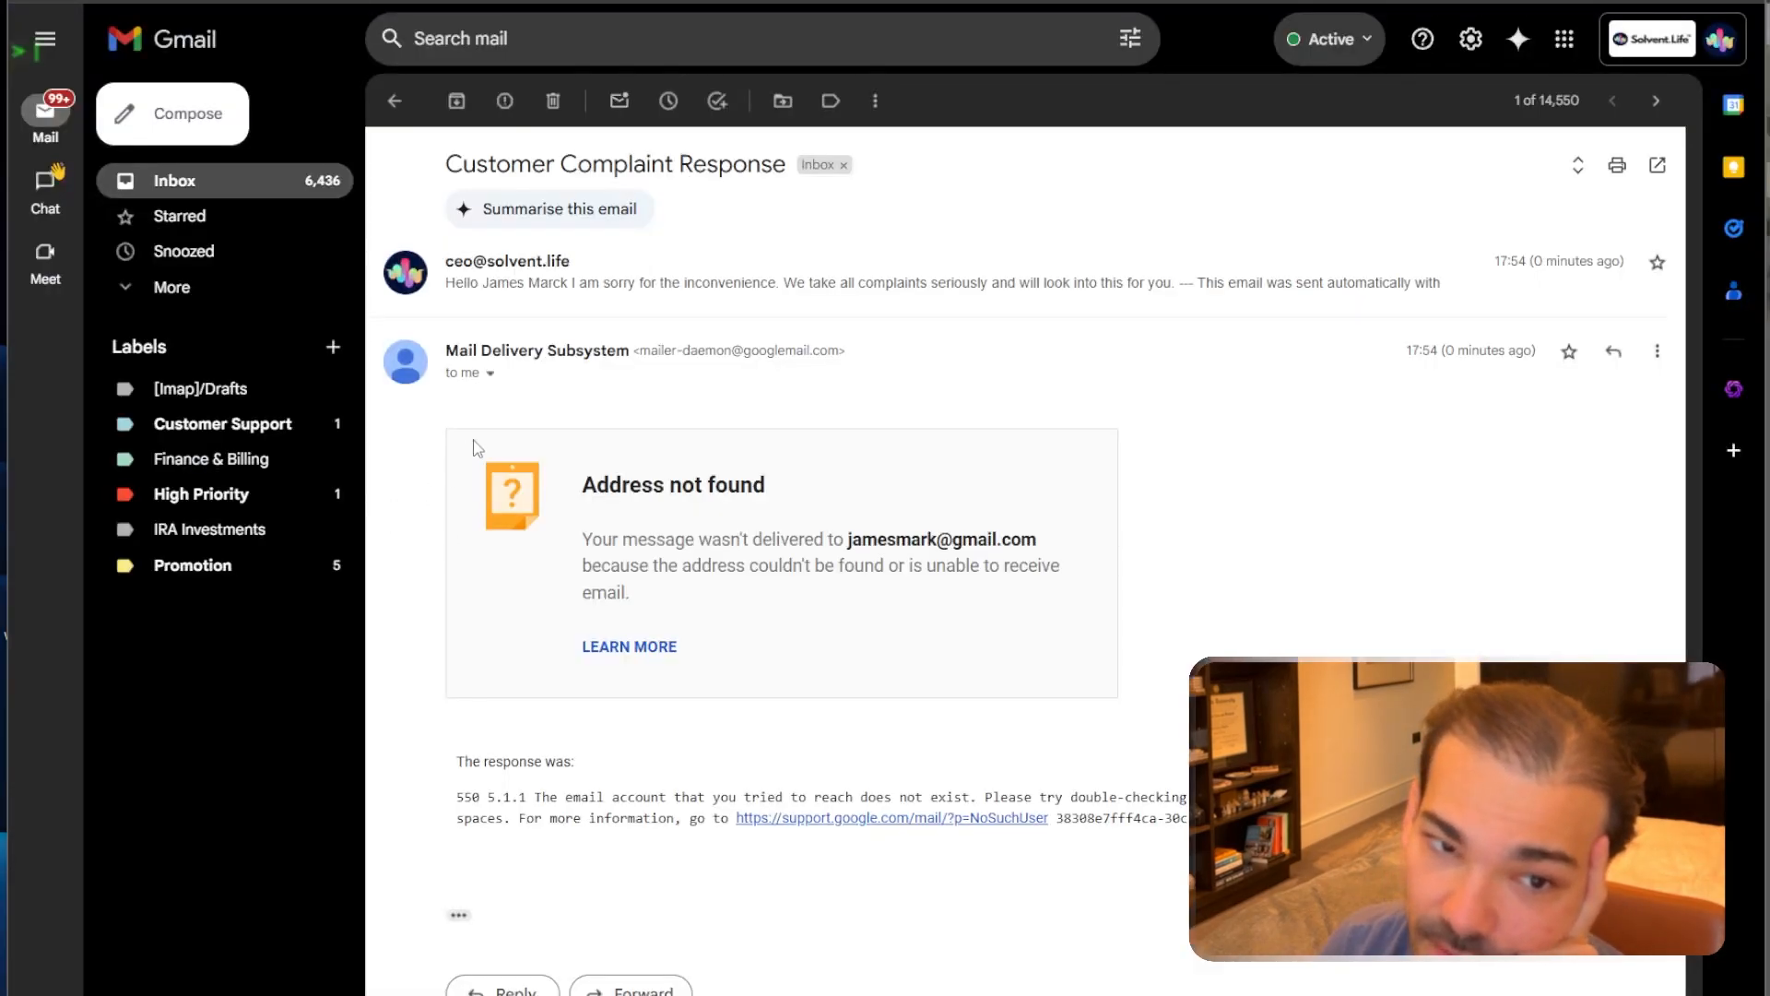
{"action": "left_click", "coordinate": [582, 305]}
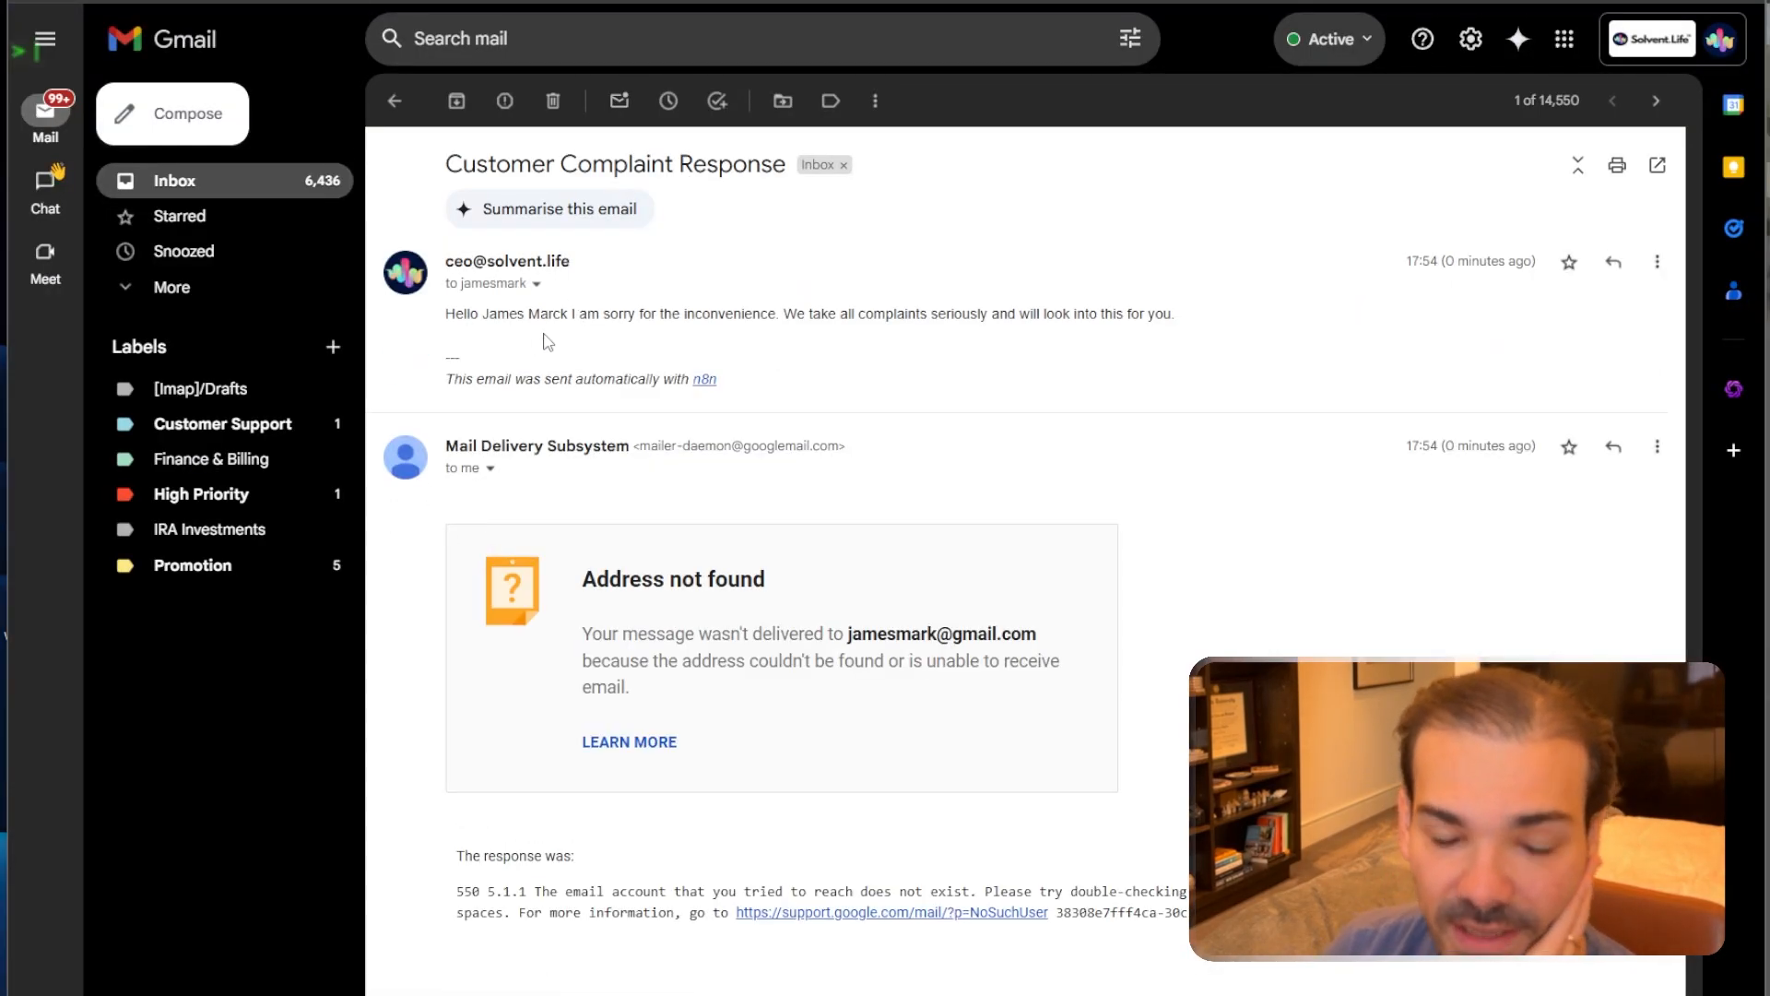
{"action": "left_click_drag", "start_coordinate": [442, 318], "coordinate": [521, 322]}
{"action": "left_click", "coordinate": [544, 317]}
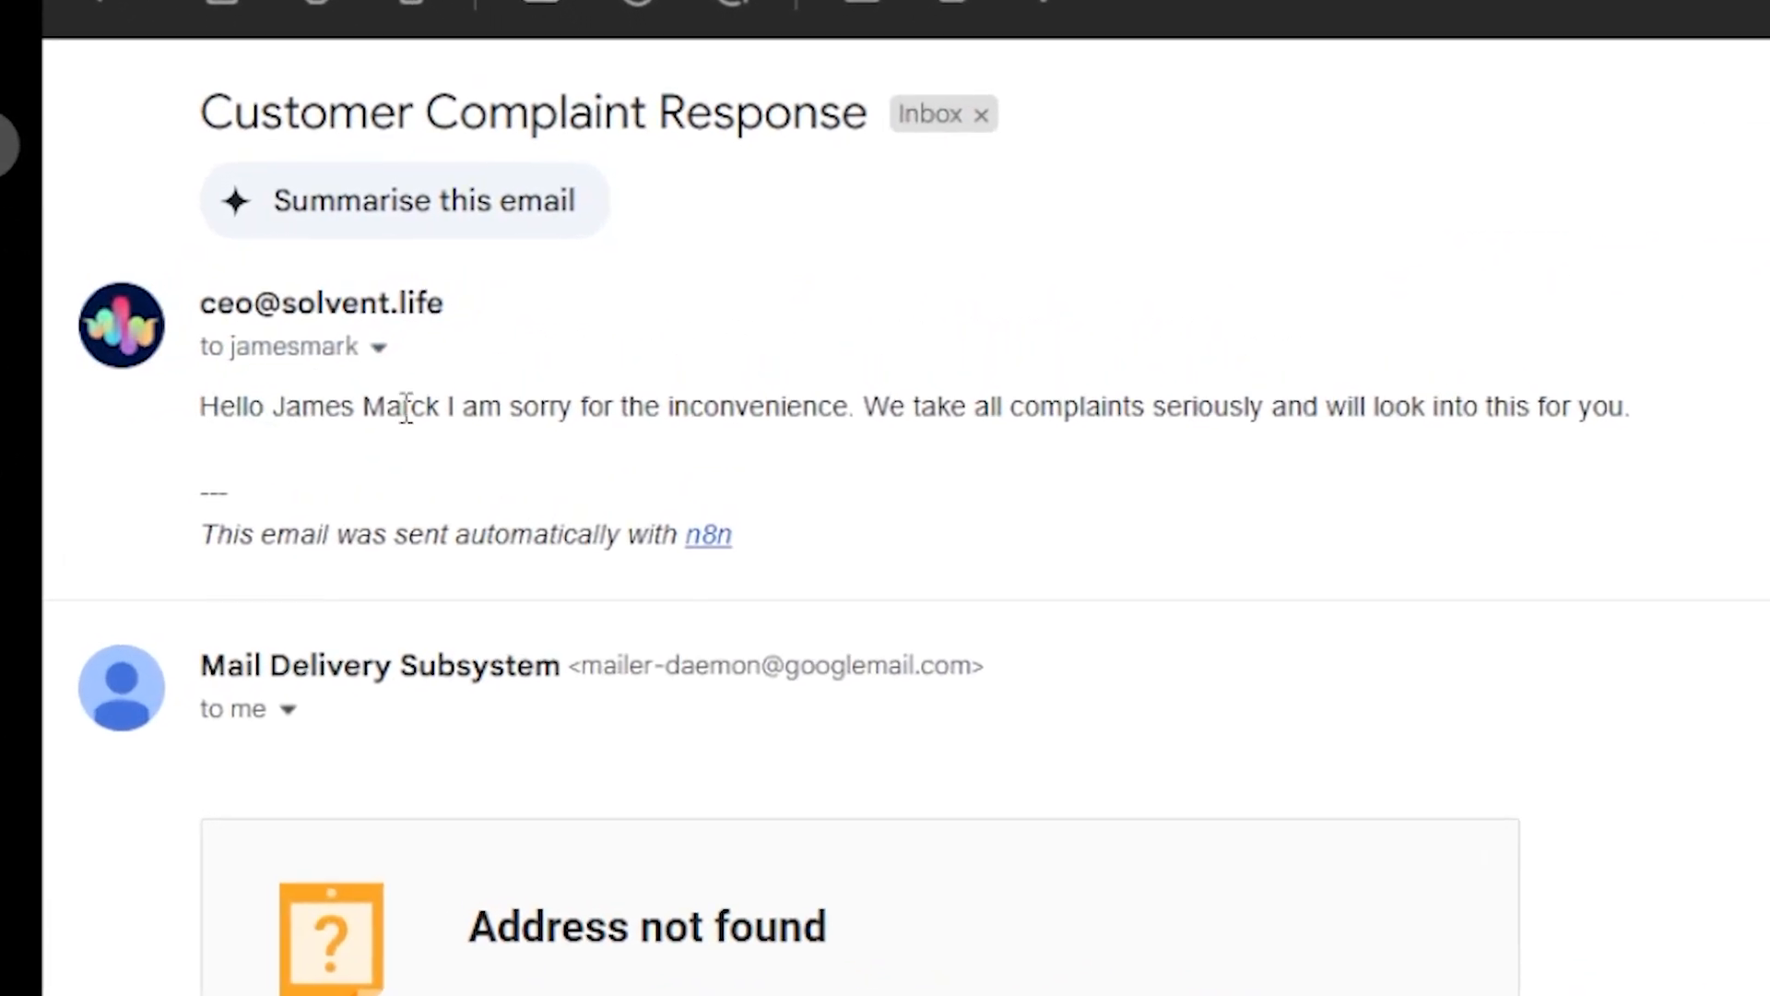
{"action": "left_click_drag", "start_coordinate": [426, 408], "coordinate": [1691, 455]}
Add Append n8n Attribution to the Gmail node, switched off, and expand the Message field.
{"action": "left_click", "coordinate": [1205, 411]}
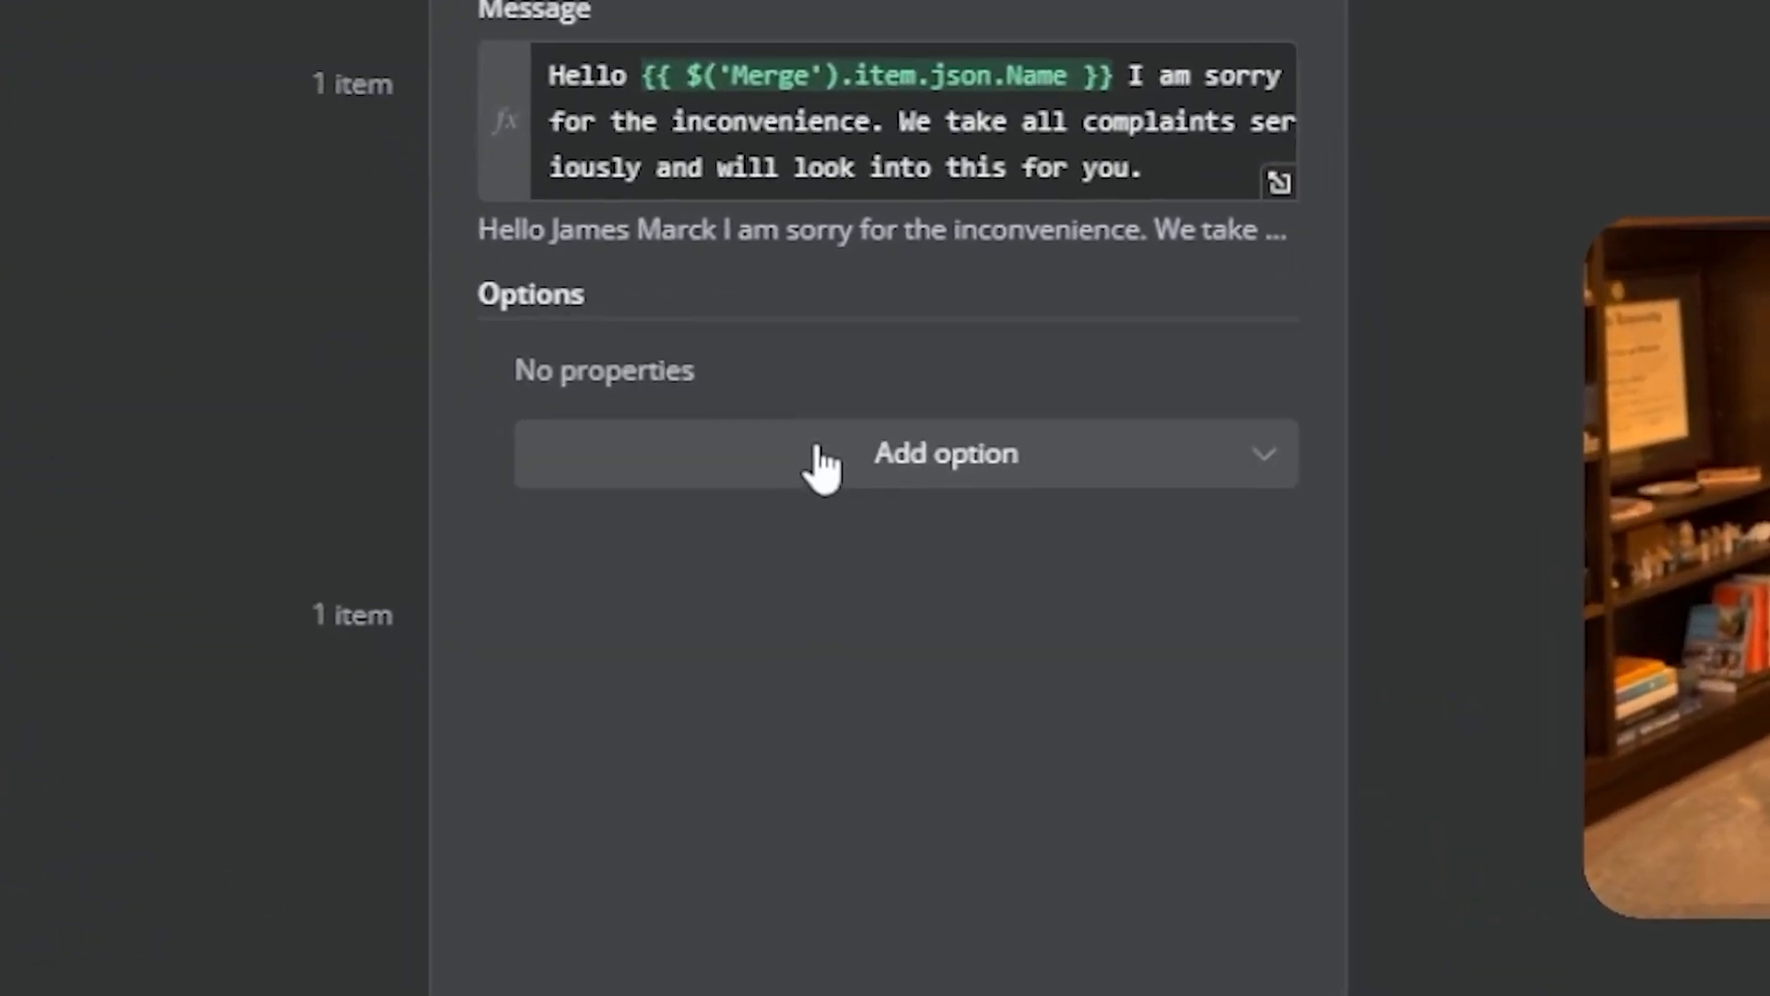
{"action": "left_click", "coordinate": [858, 765]}
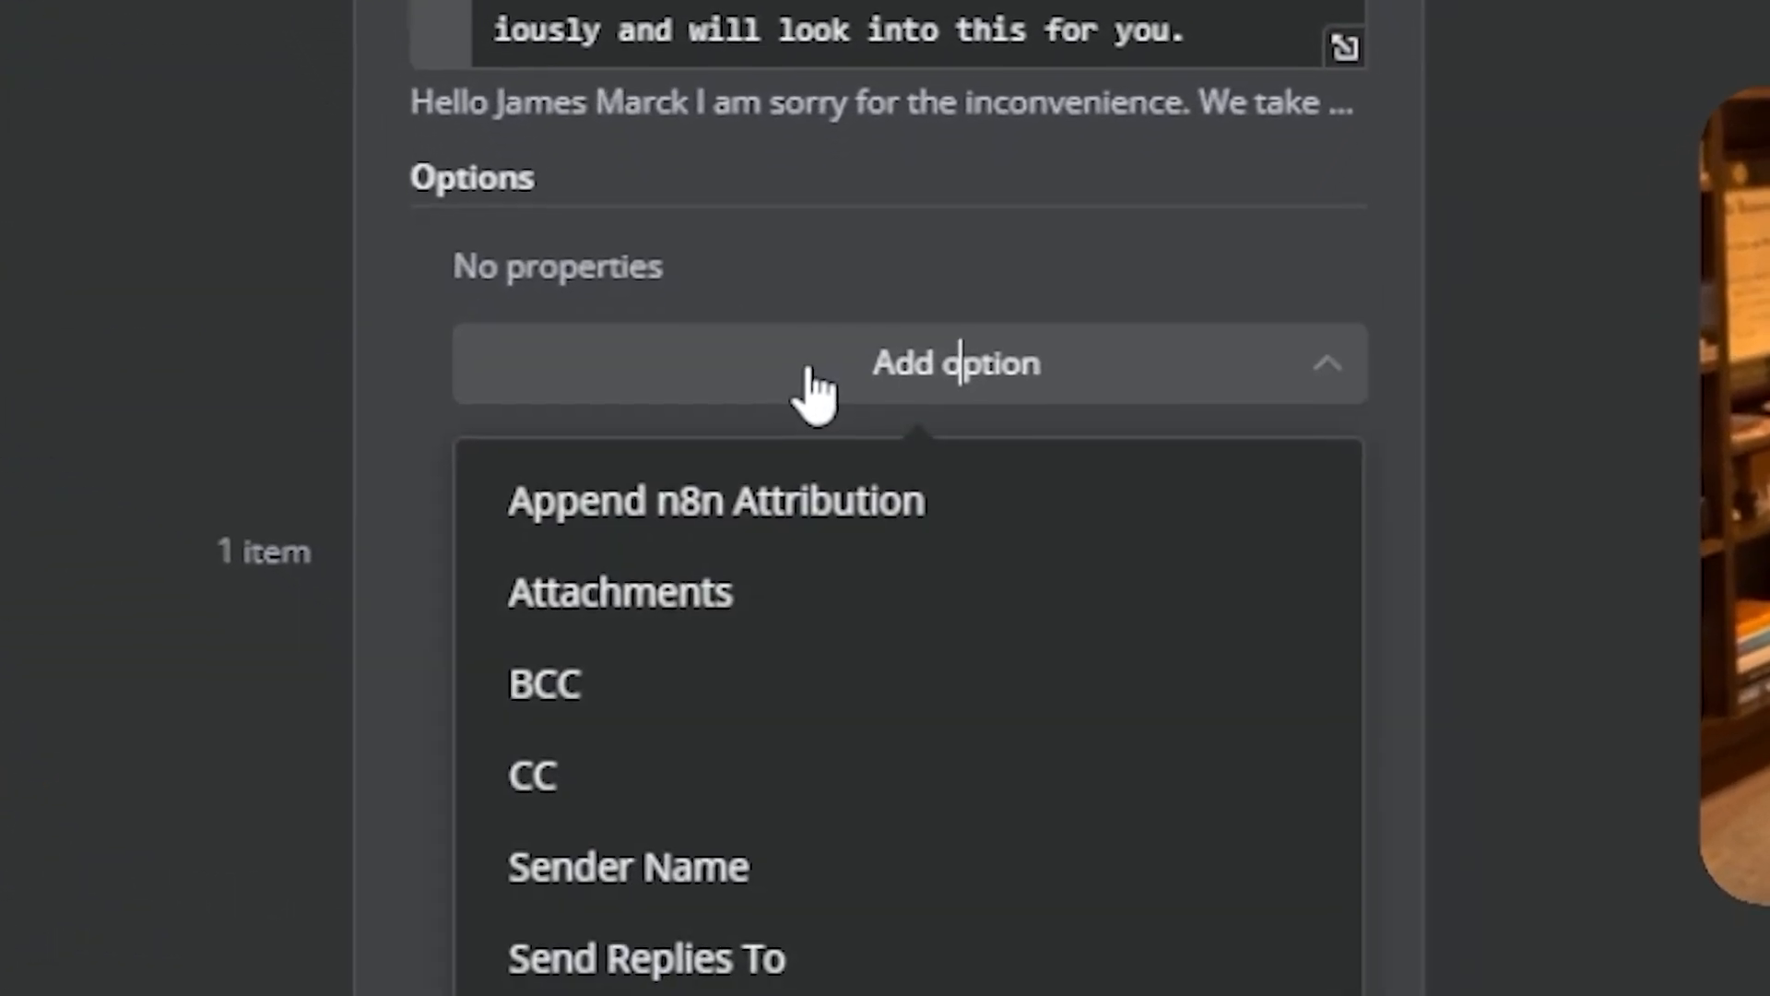
{"action": "left_click", "coordinate": [672, 502]}
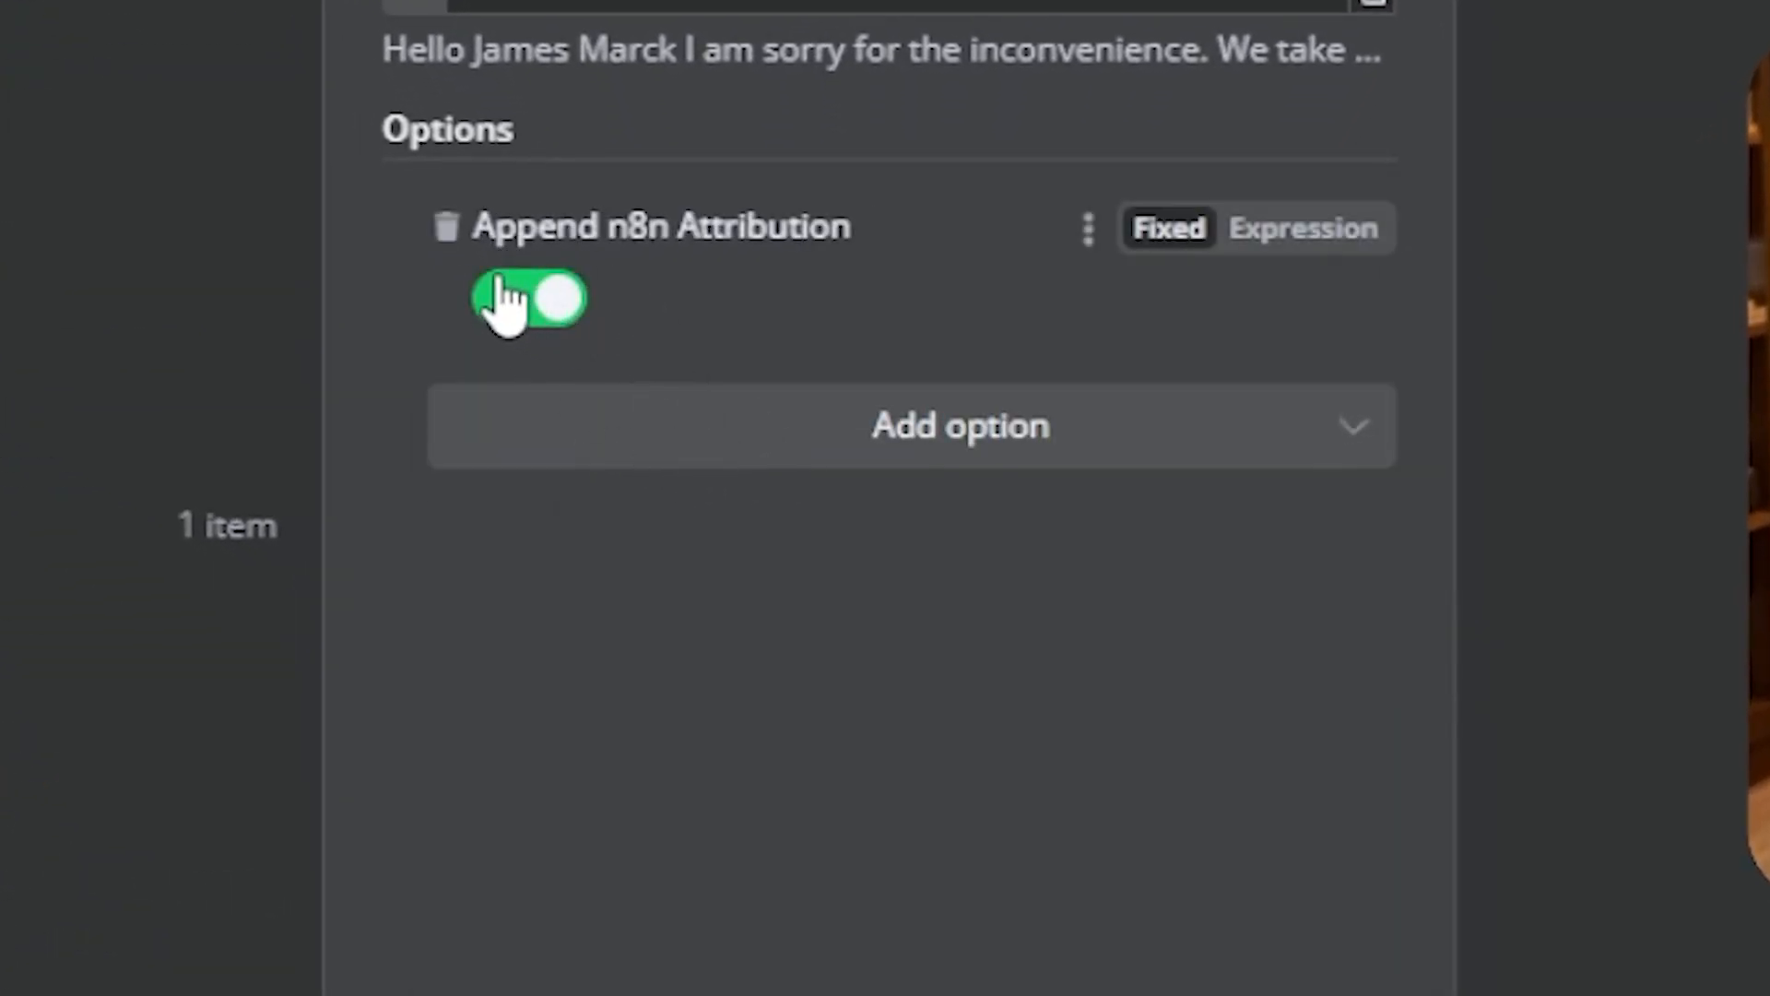
{"action": "left_click", "coordinate": [550, 309]}
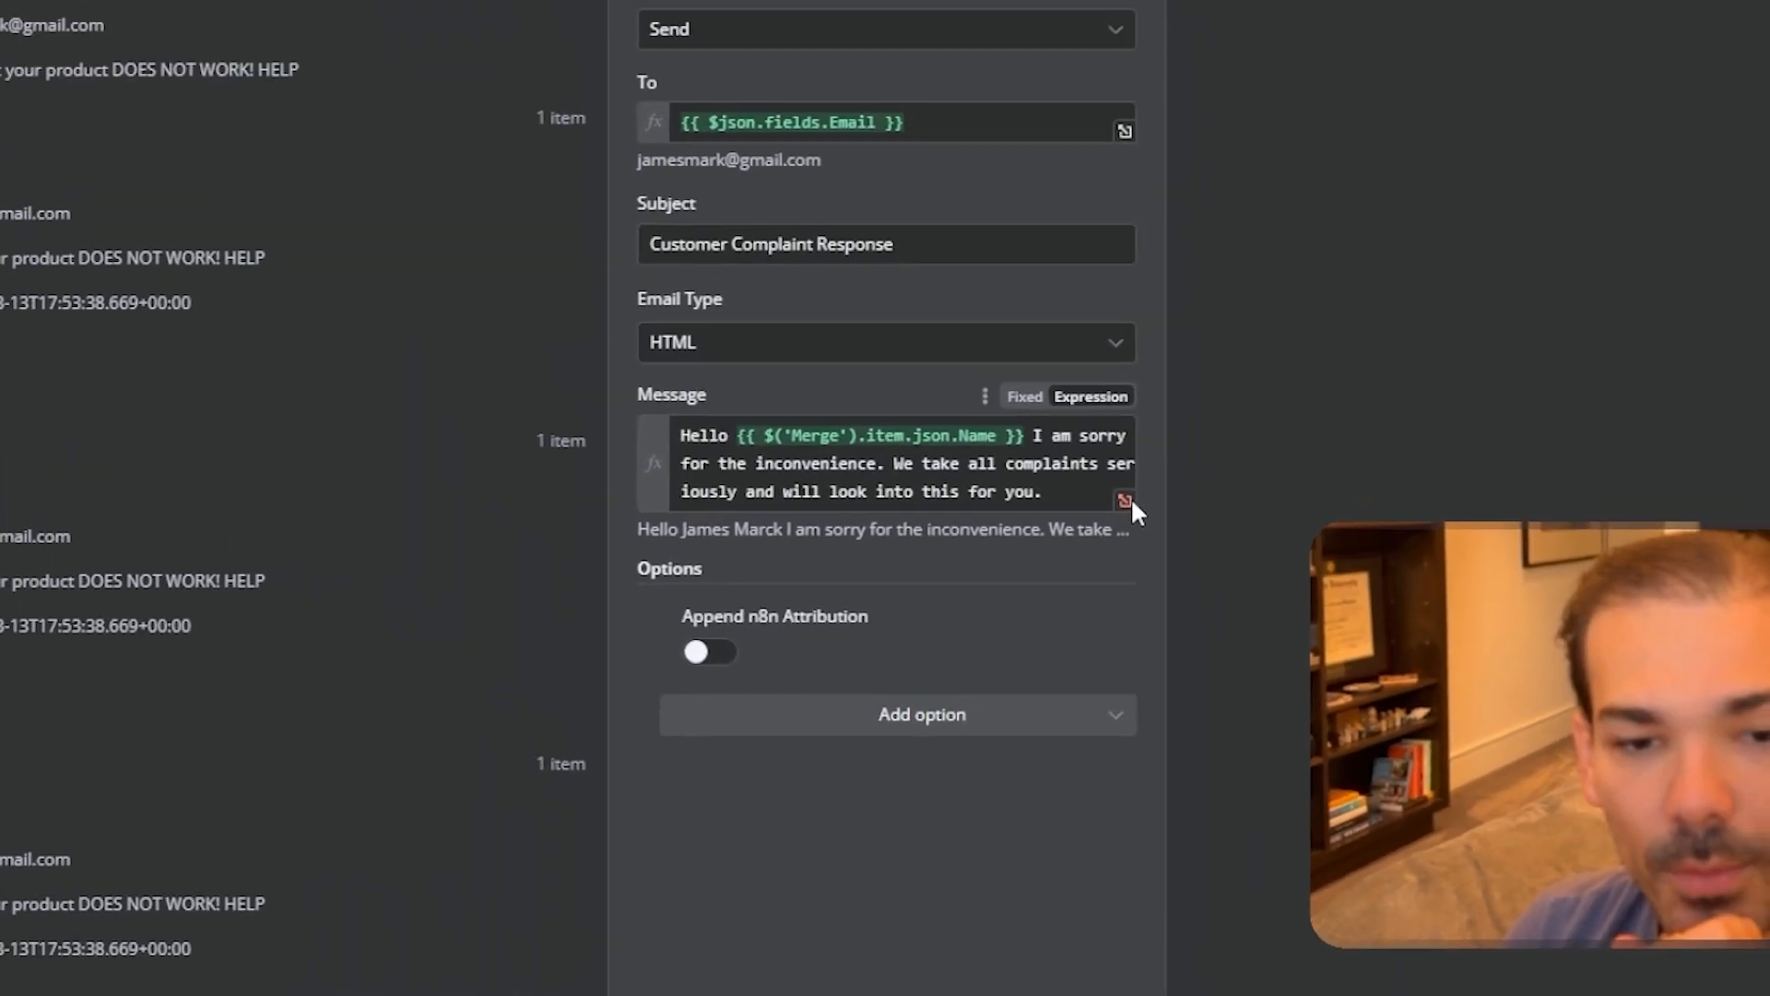
{"action": "left_click", "coordinate": [1125, 501]}
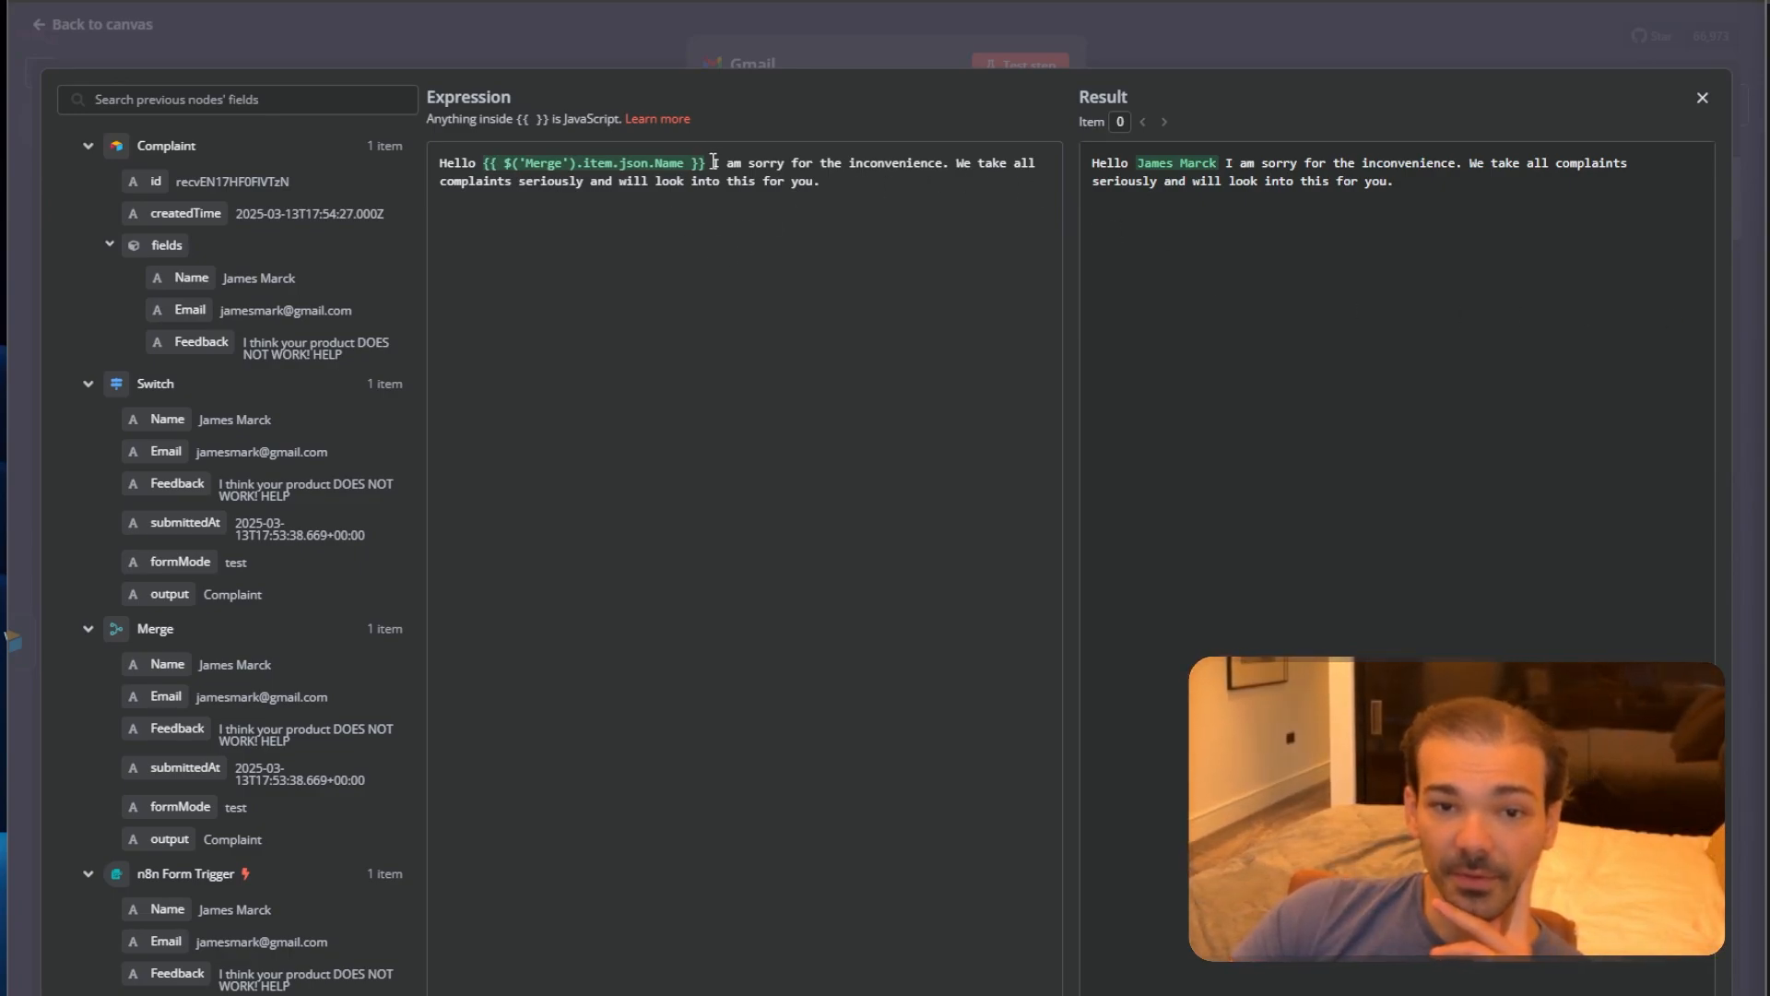
Replace the old sentence with pasted apology paragraphs, fixing the team's contact e-mail address.
{"action": "left_click_drag", "start_coordinate": [716, 165], "coordinate": [834, 233]}
{"action": "key", "text": "BackSpace"}
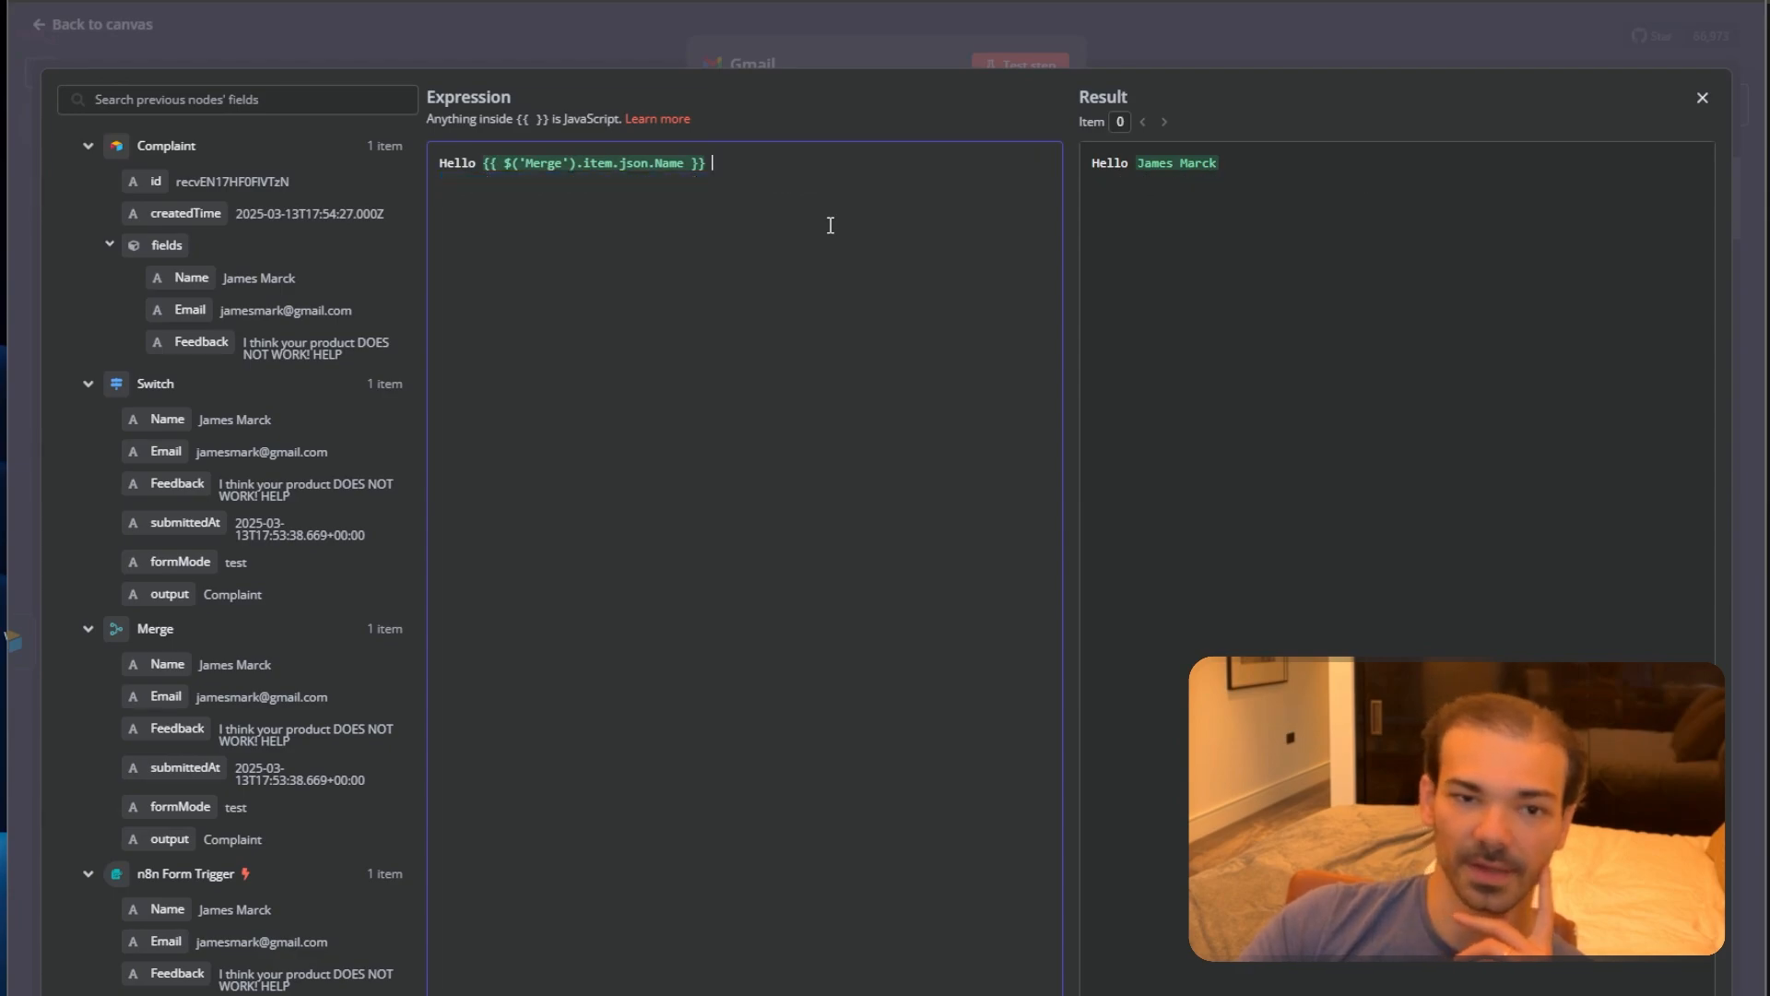
{"action": "key", "text": "BackSpace"}
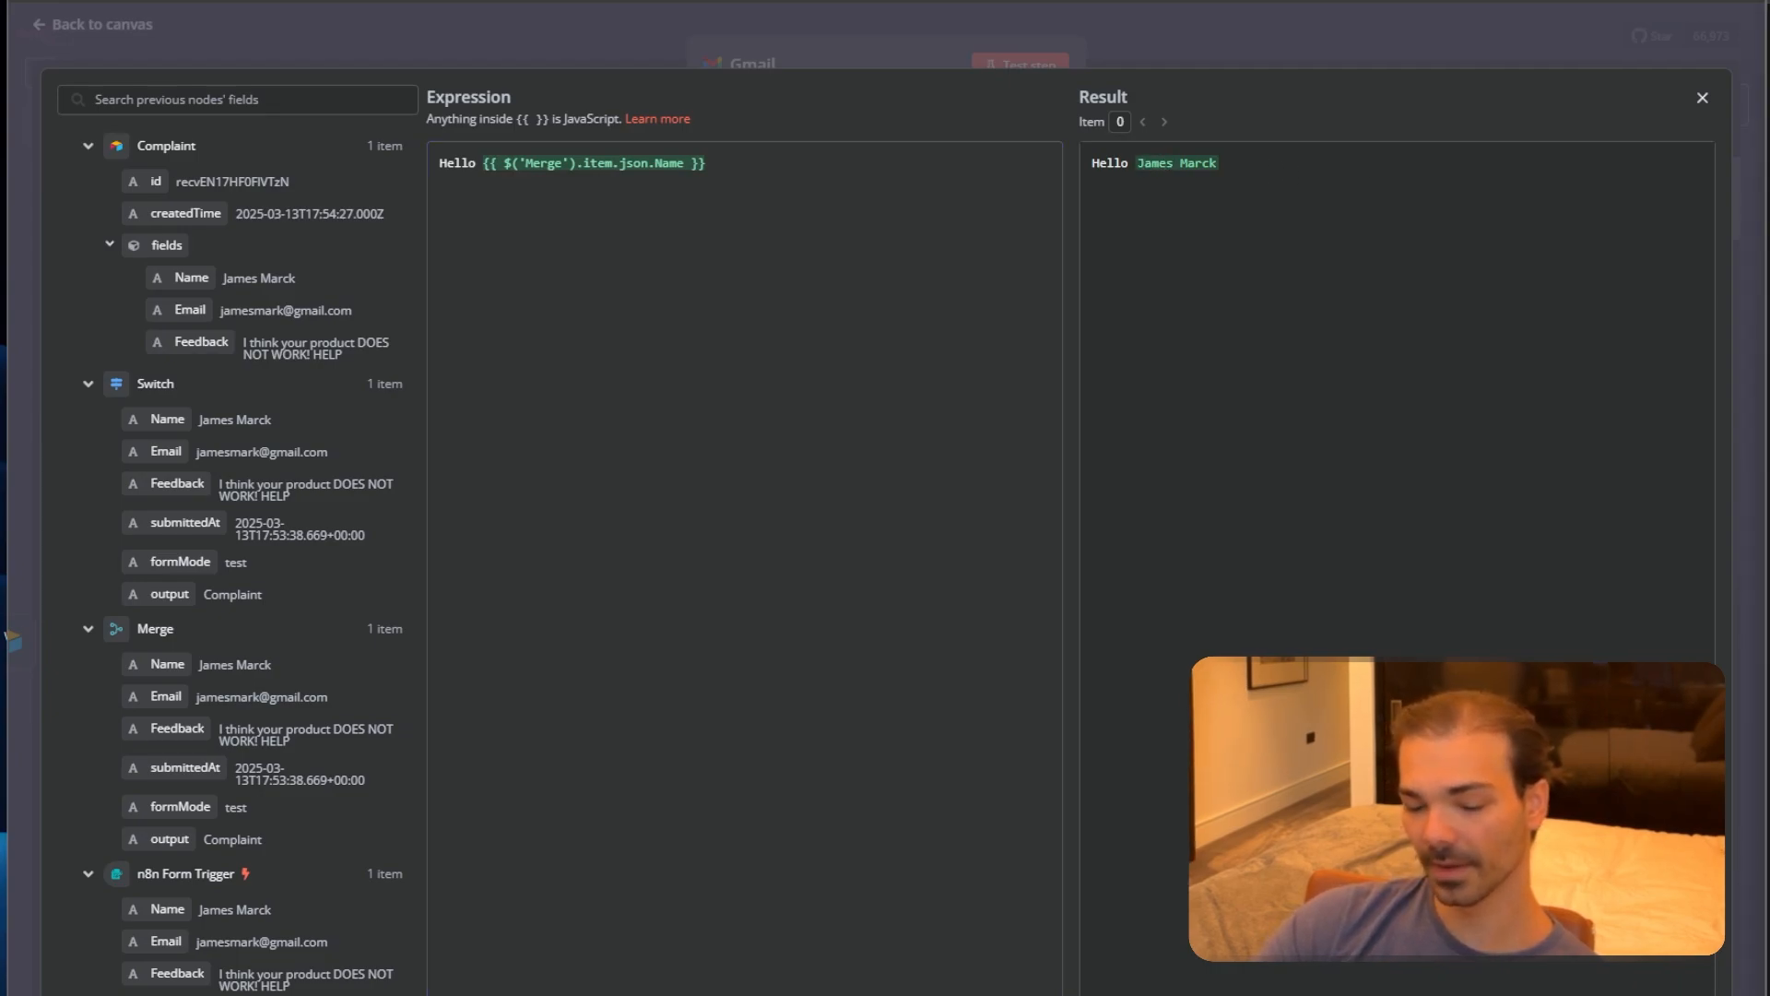
{"action": "type", "text": "Thank you for reaching out and sharing your concerns with us. At Solvent Industries, we take customer feedback seriously, and we sincerely apologize for any inconvenience you’ve experienced.  Our team is already reviewing the issue, and we are committed to resolving it as quickly and efficiently as possible. Your satisfaction is our top priority, and we appreciate your patience as we work on a solution.  Please rest assured that we are taking the necessary steps to ensure this is rectified, and we will provide you with an update as soon as possible. If you have any additional details to share, or if there’s anything else we can do to assist you in the meantime, please don’t hesitate to reply to this email or contact our support team at"}
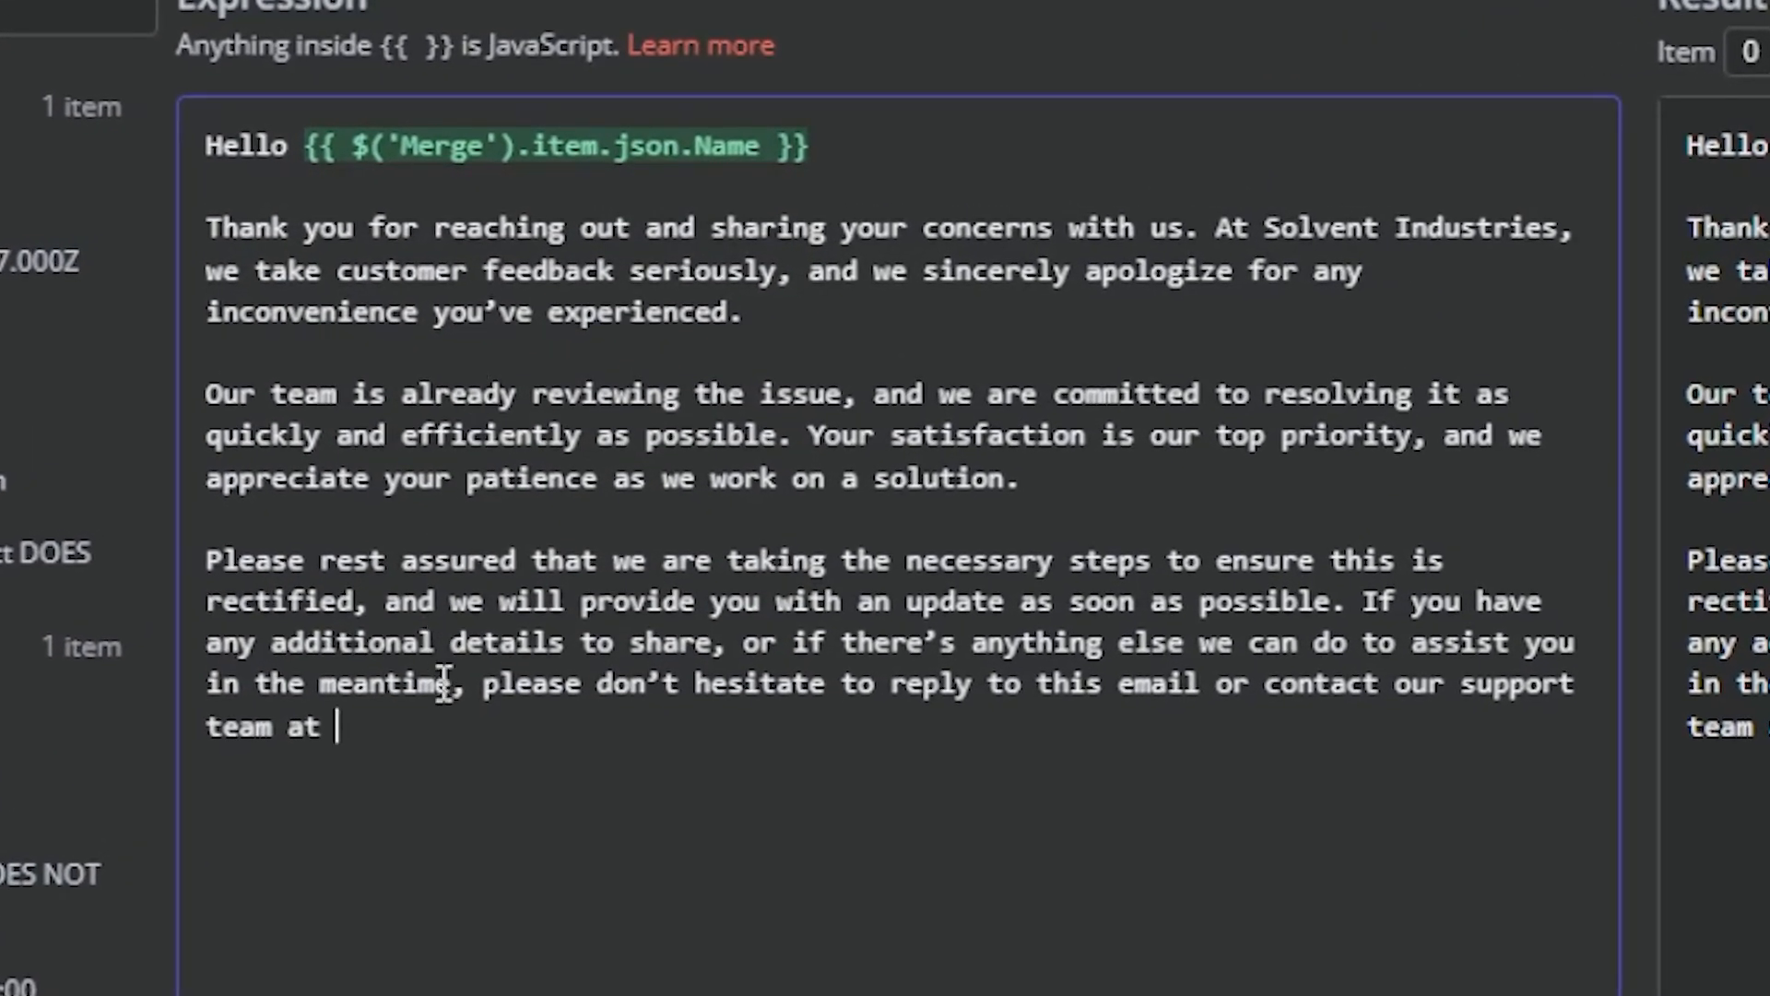
{"action": "type", "text": "1"}
{"action": "key", "text": "BackSpace"}
{"action": "key", "text": "BackSpace"}
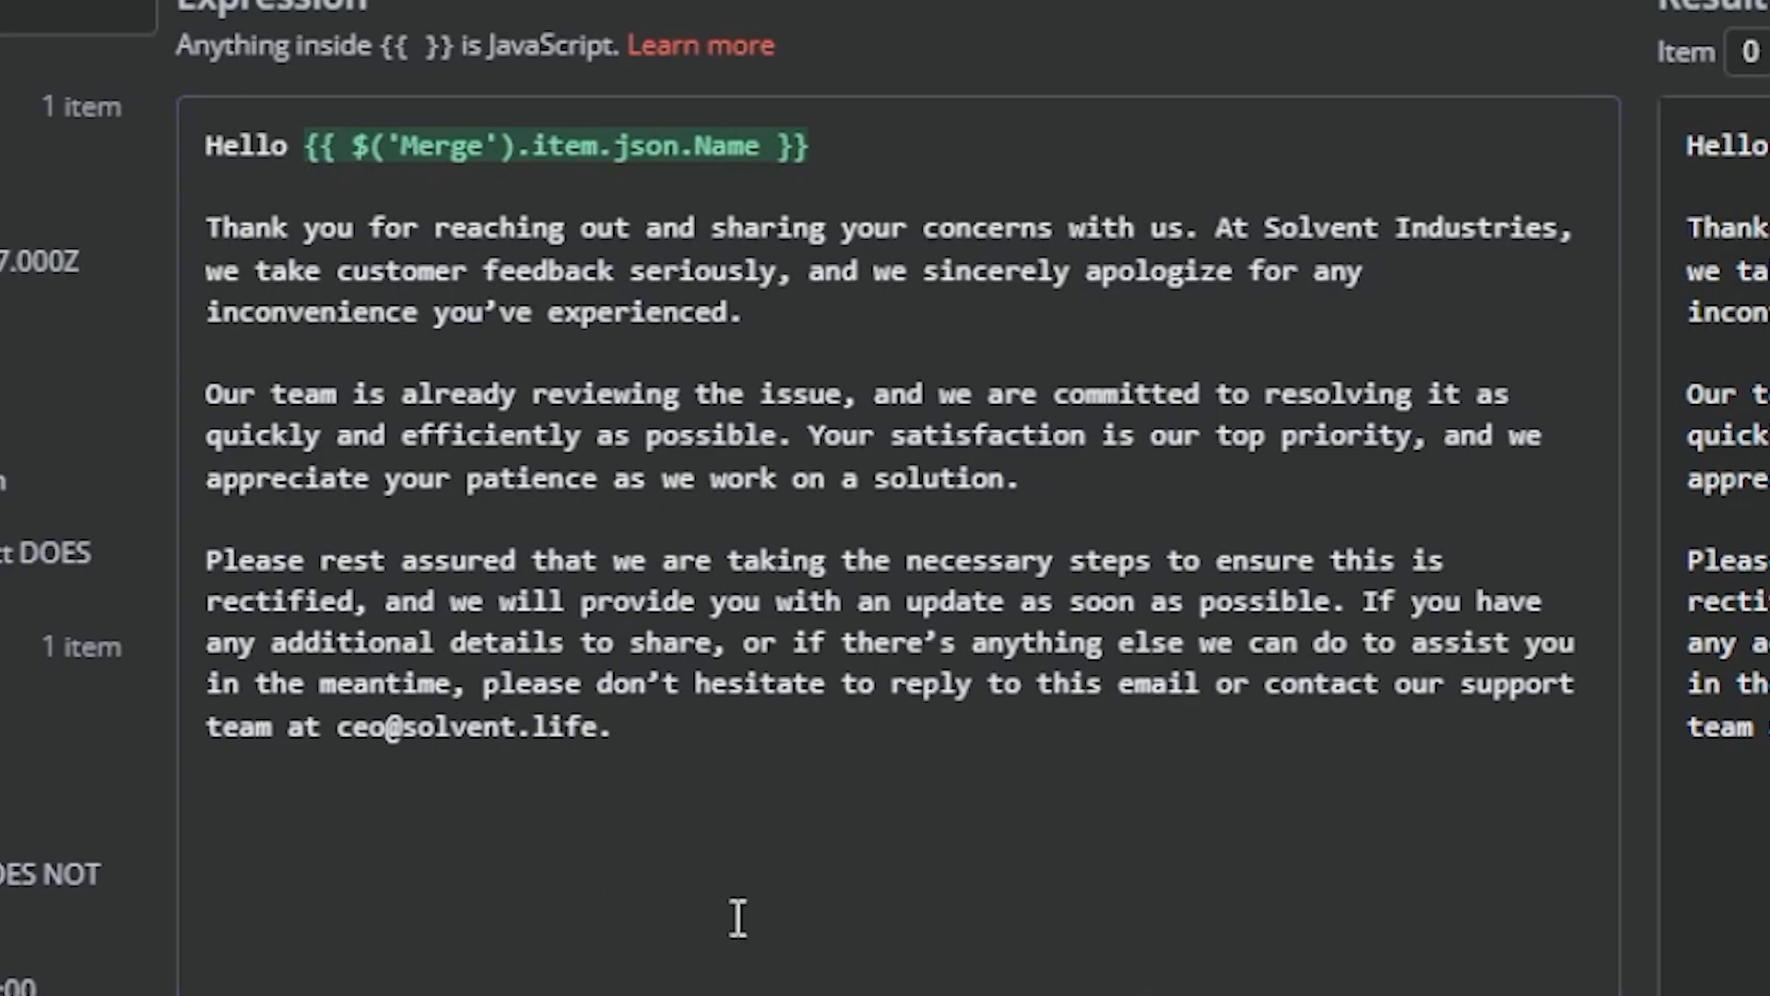
Add the closing trust paragraph and sign off 'Best Regards, Solvent Industries.'.
{"action": "left_click", "coordinate": [569, 826]}
{"action": "key", "text": "Return"}
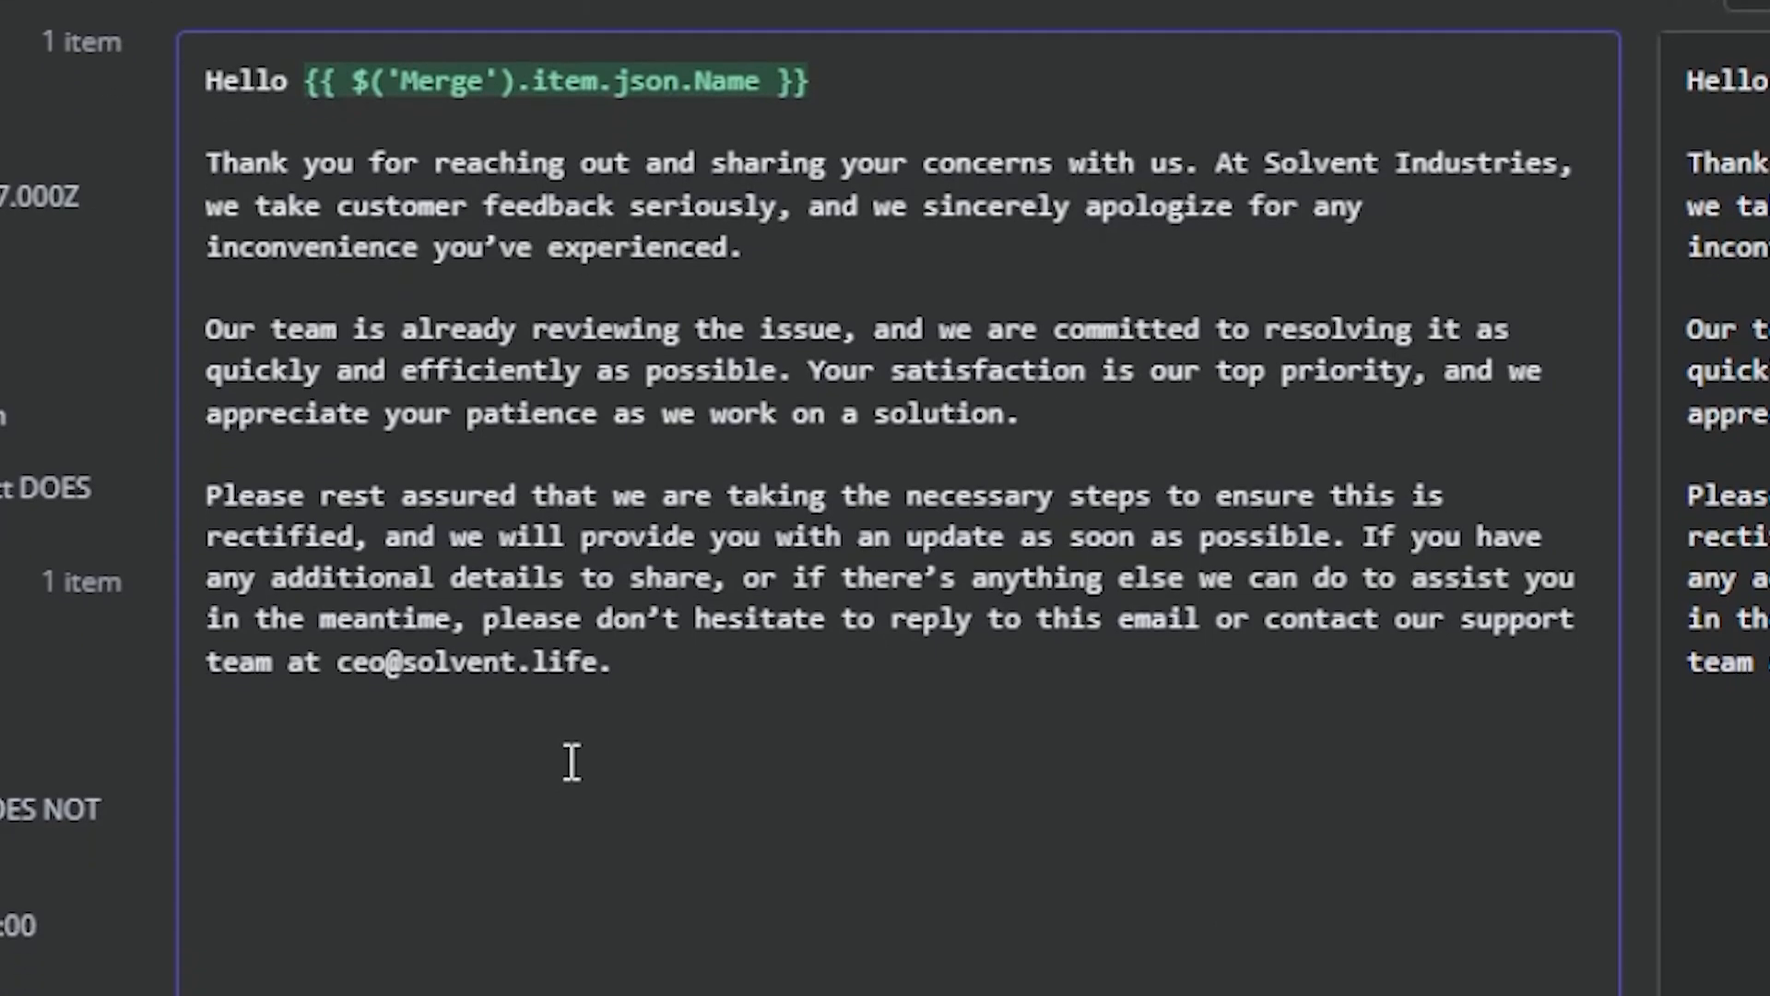
{"action": "type", "text": "We truly value your trust in Solvent Industries and appreciate the opportunity to improve your experience."}
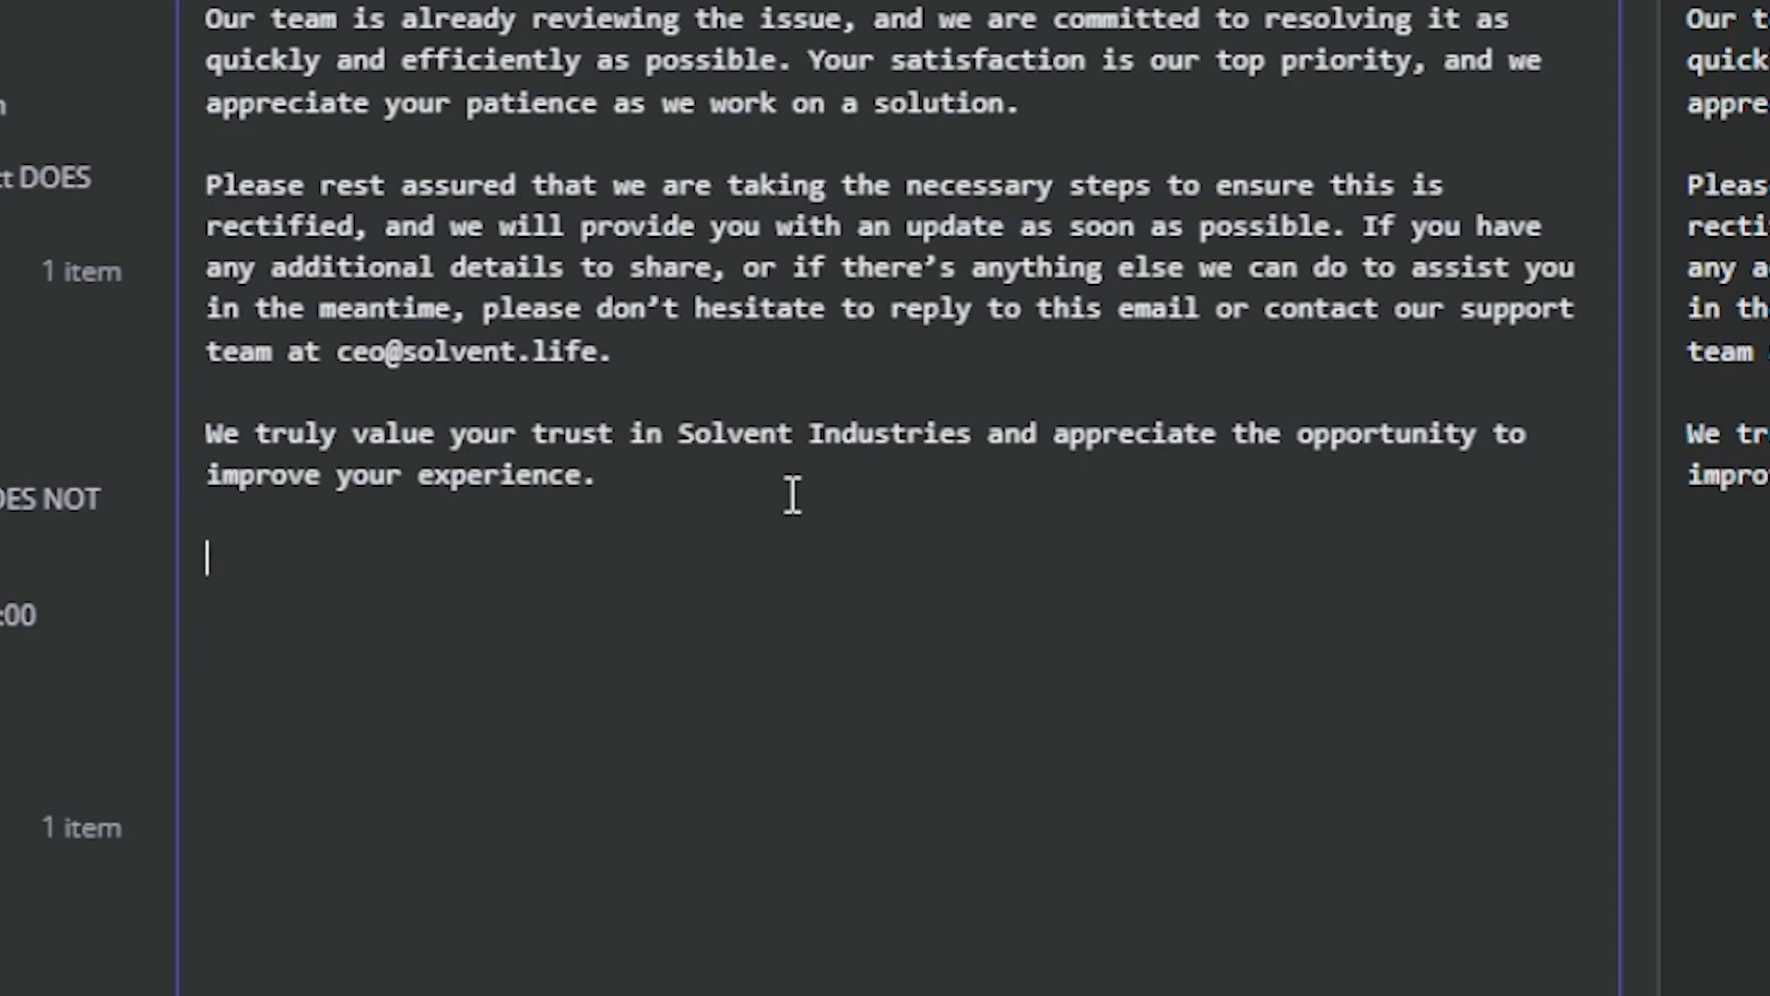
{"action": "type", "text": "Best Regar"}
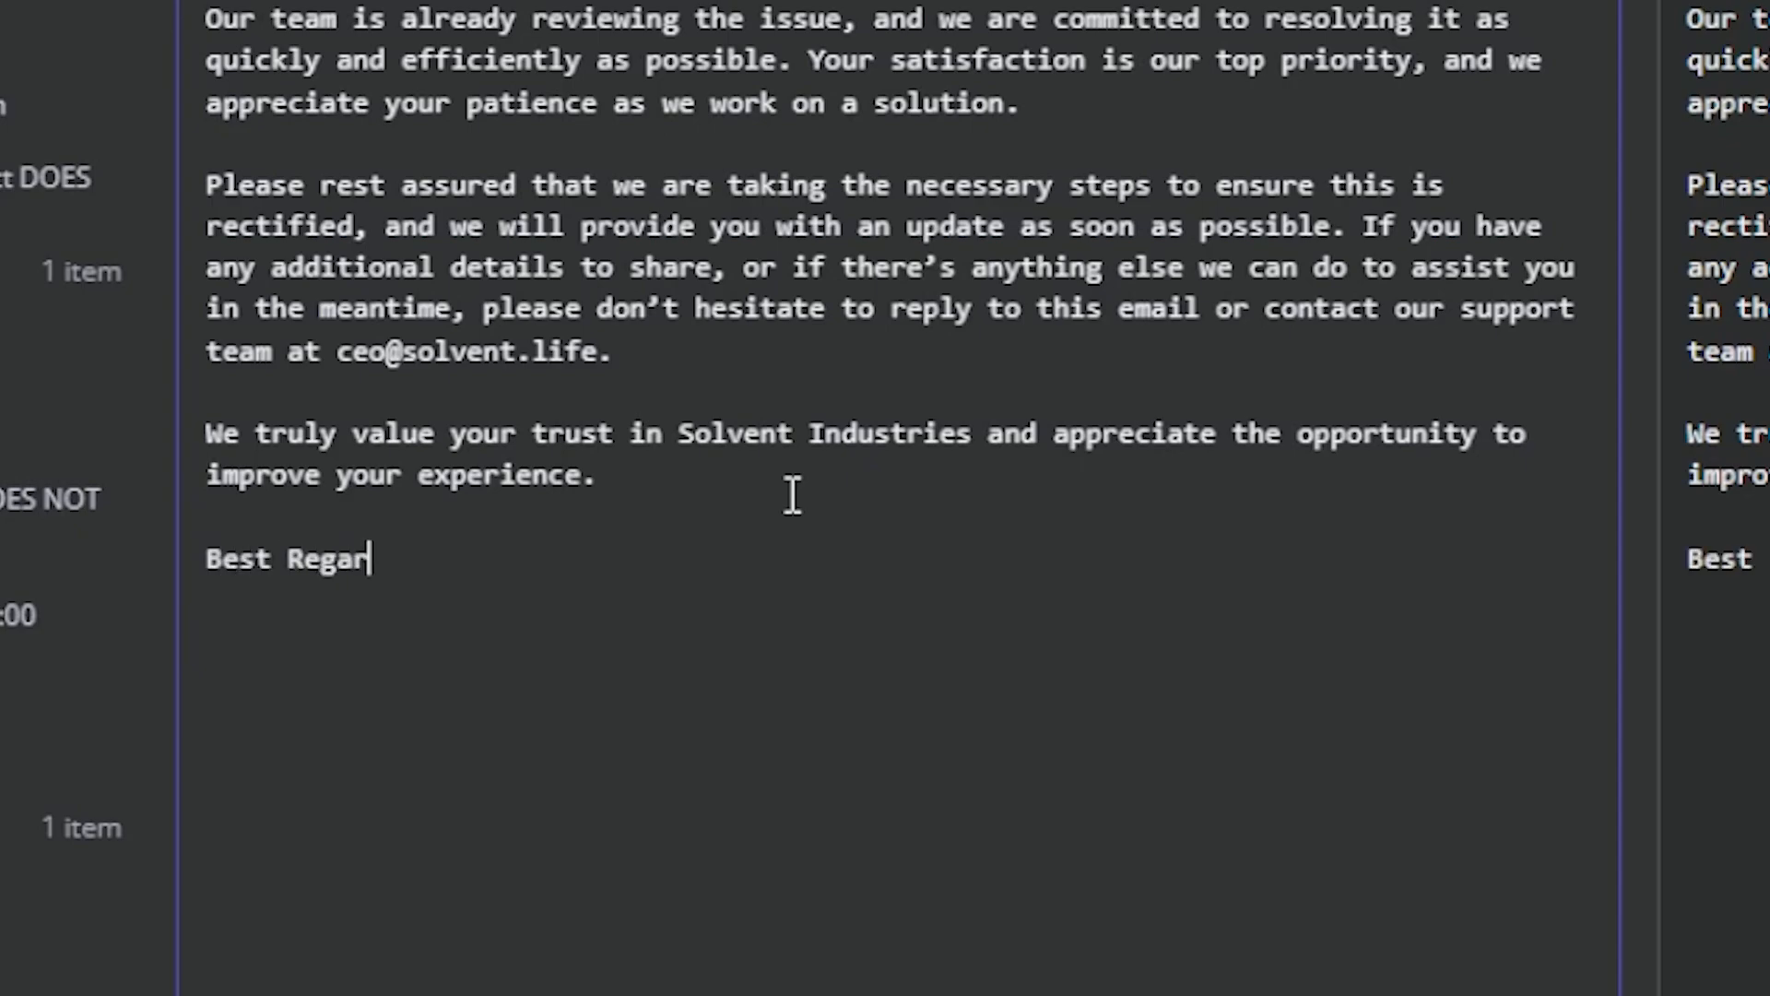
{"action": "type", "text": "ds"}
{"action": "key", "text": "Return"}
{"action": "key", "text": "Return"}
{"action": "type", "text": "Solvent "}
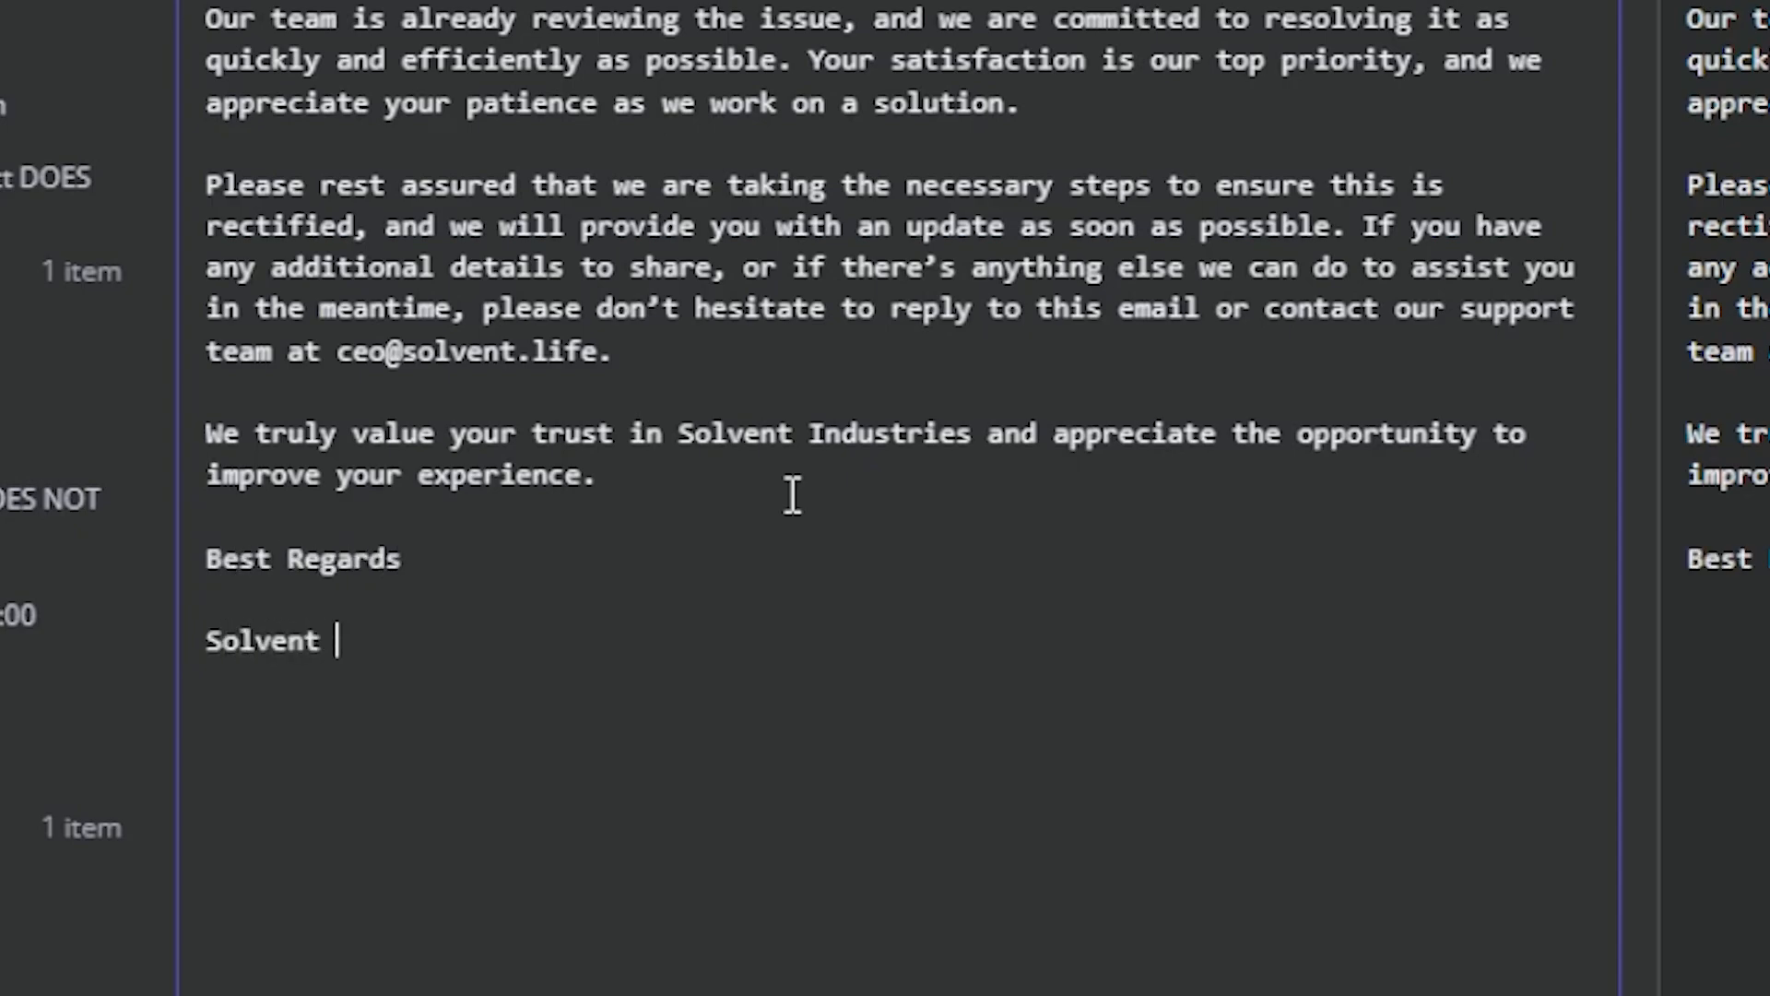
{"action": "type", "text": "U"}
{"action": "key", "text": "BackSpace"}
{"action": "type", "text": "In"}
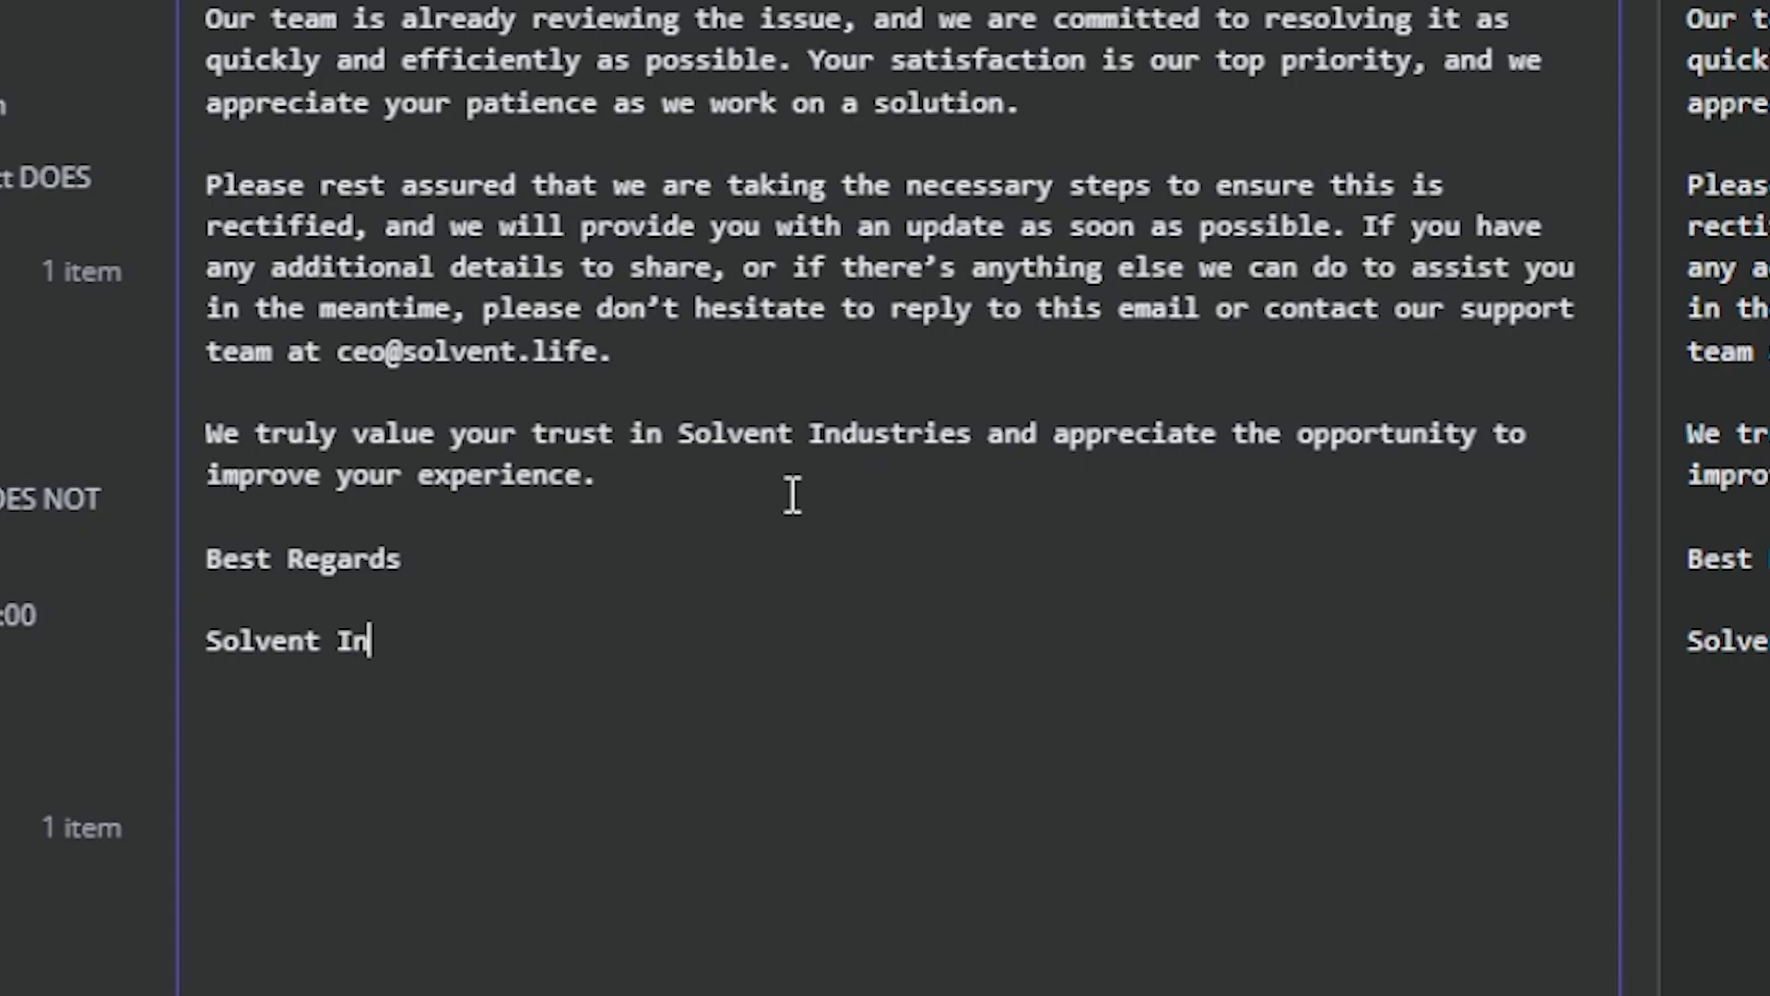
{"action": "type", "text": "dustries."}
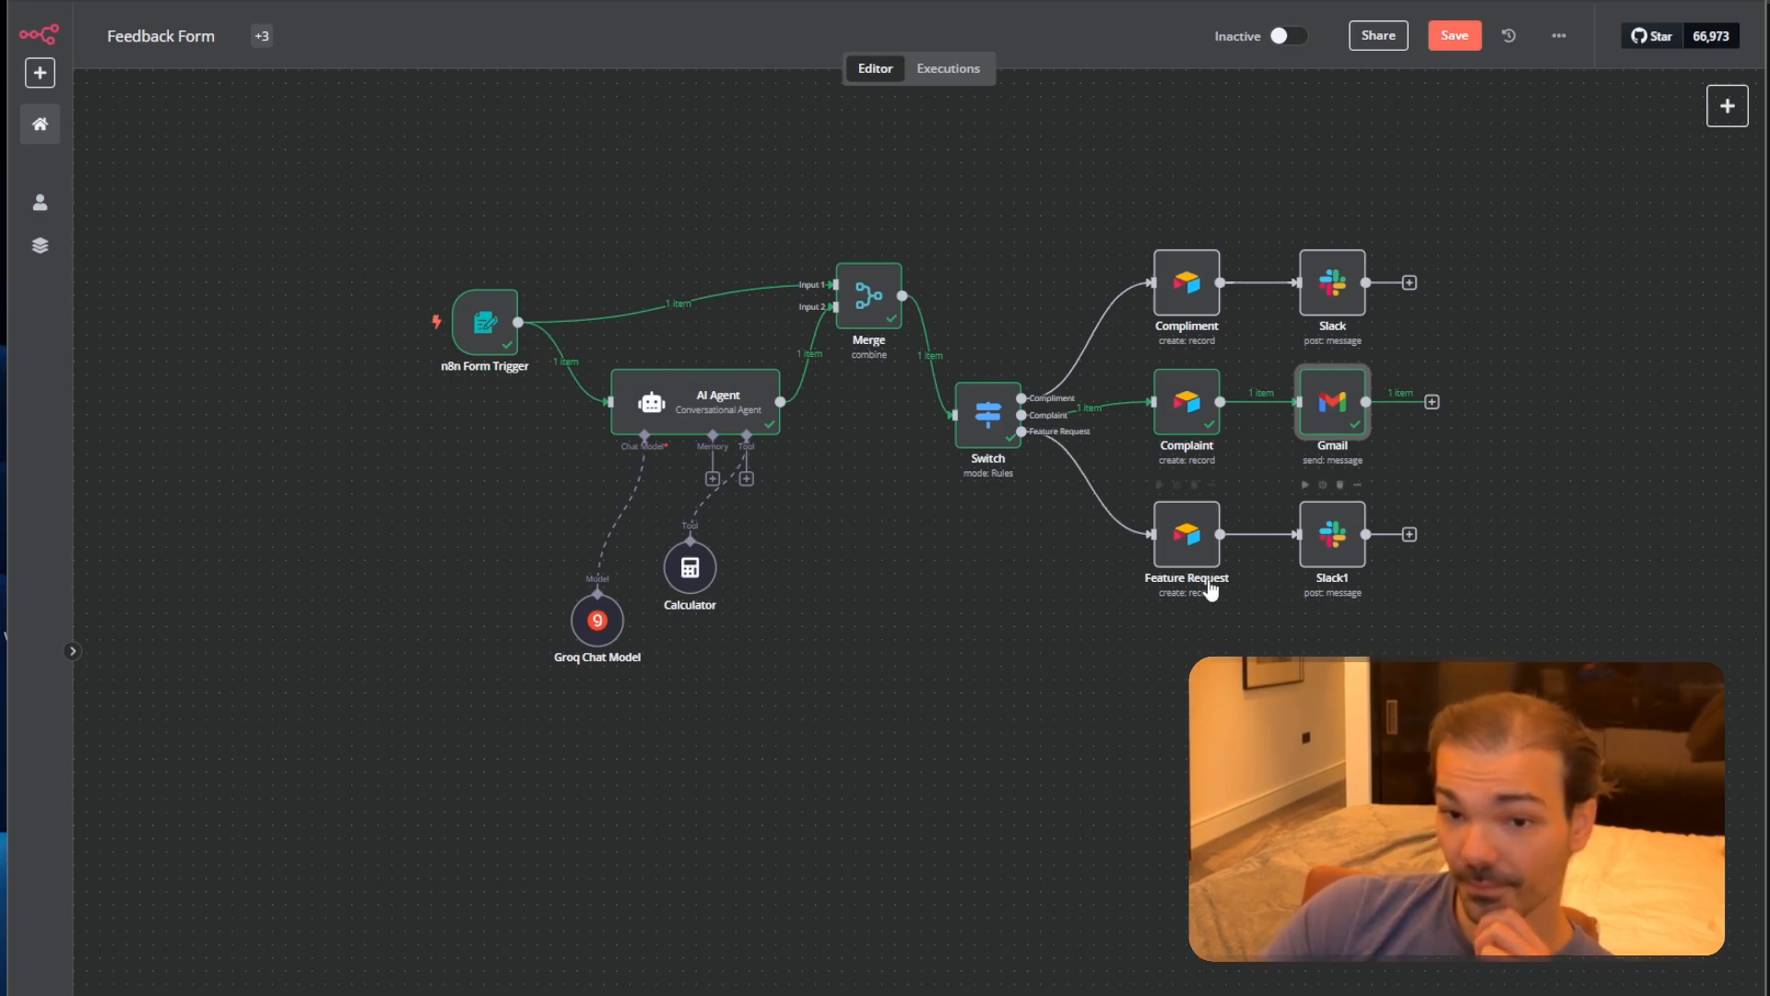
Point the Feature Request node at the N8N Feedback base's Feature Request table, then start a test run.
{"action": "double_click", "coordinate": [1187, 554]}
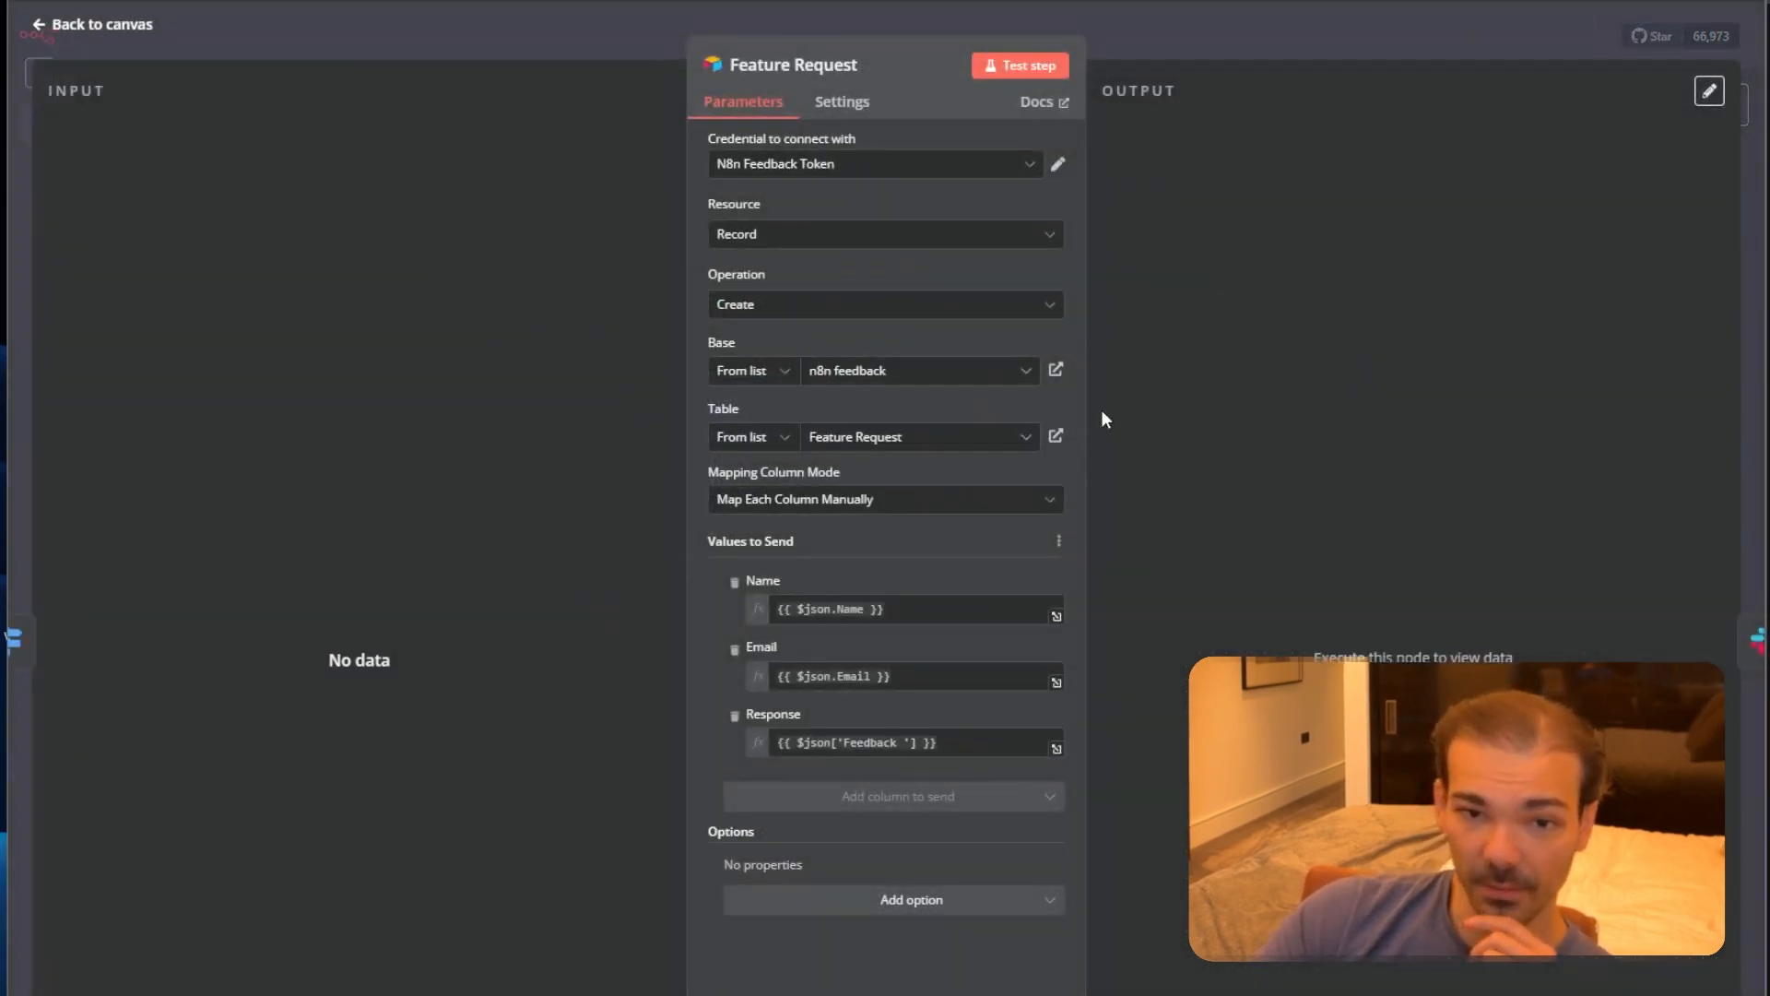
{"action": "left_click", "coordinate": [885, 379]}
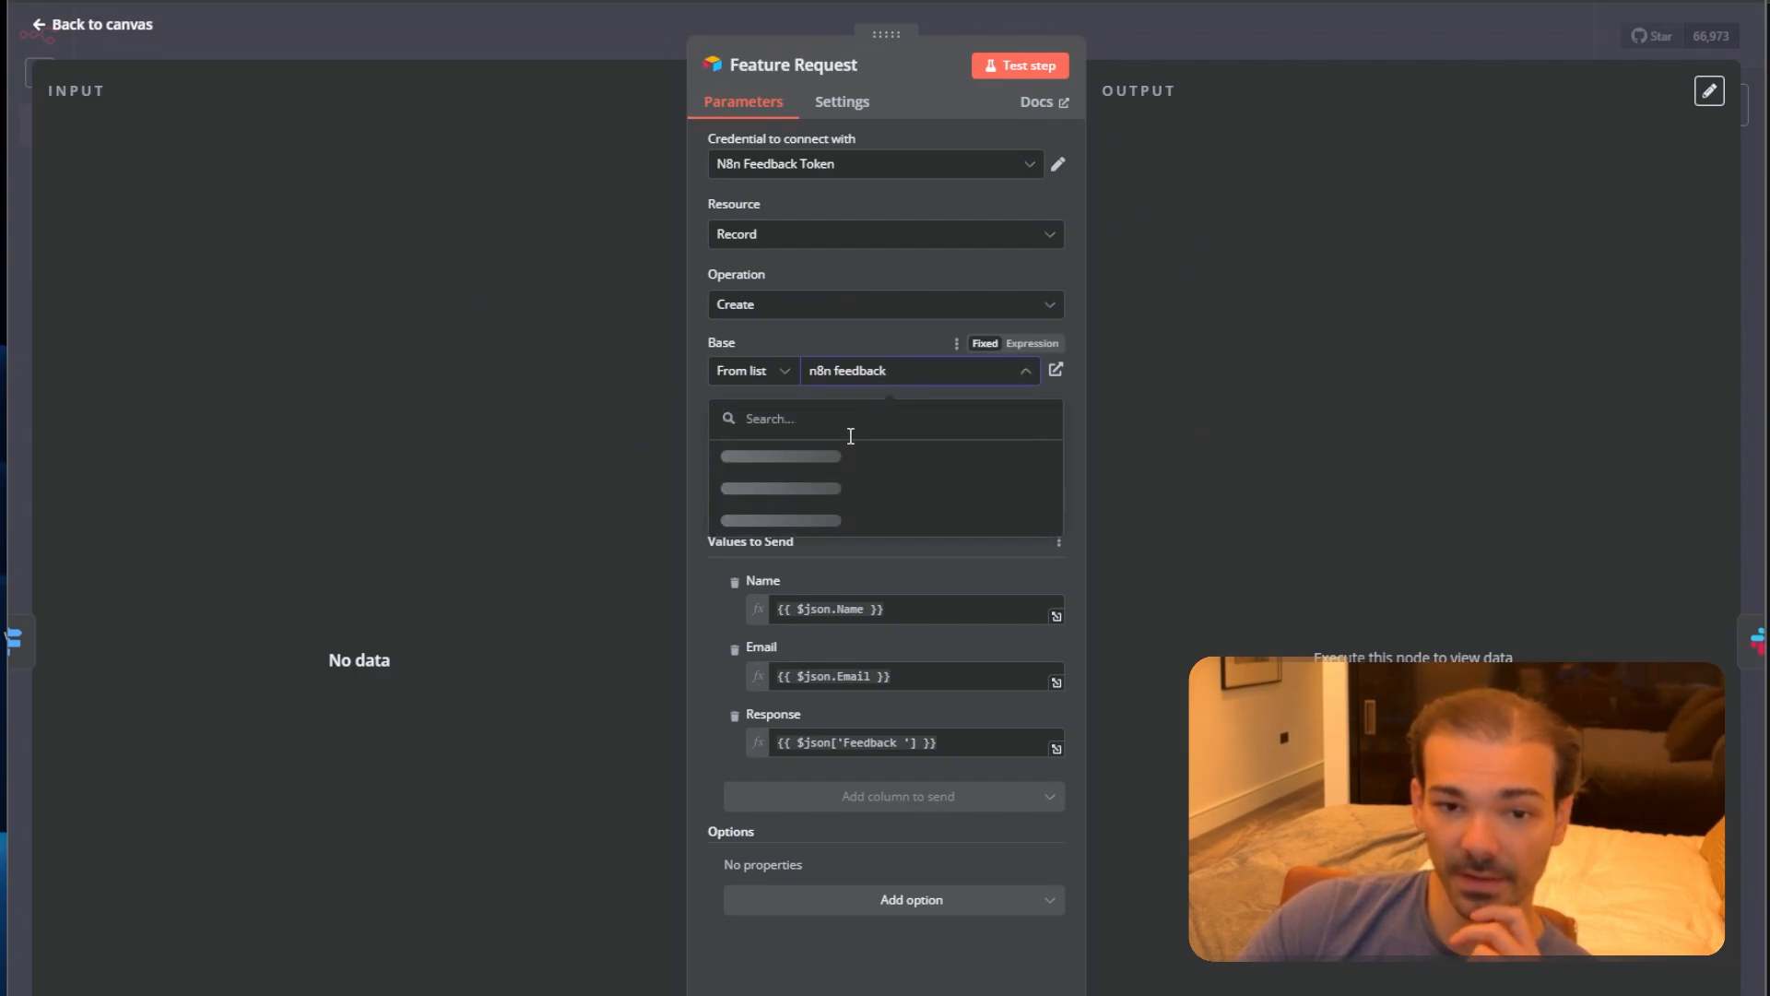
{"action": "left_click", "coordinate": [777, 458]}
{"action": "left_click", "coordinate": [877, 436]}
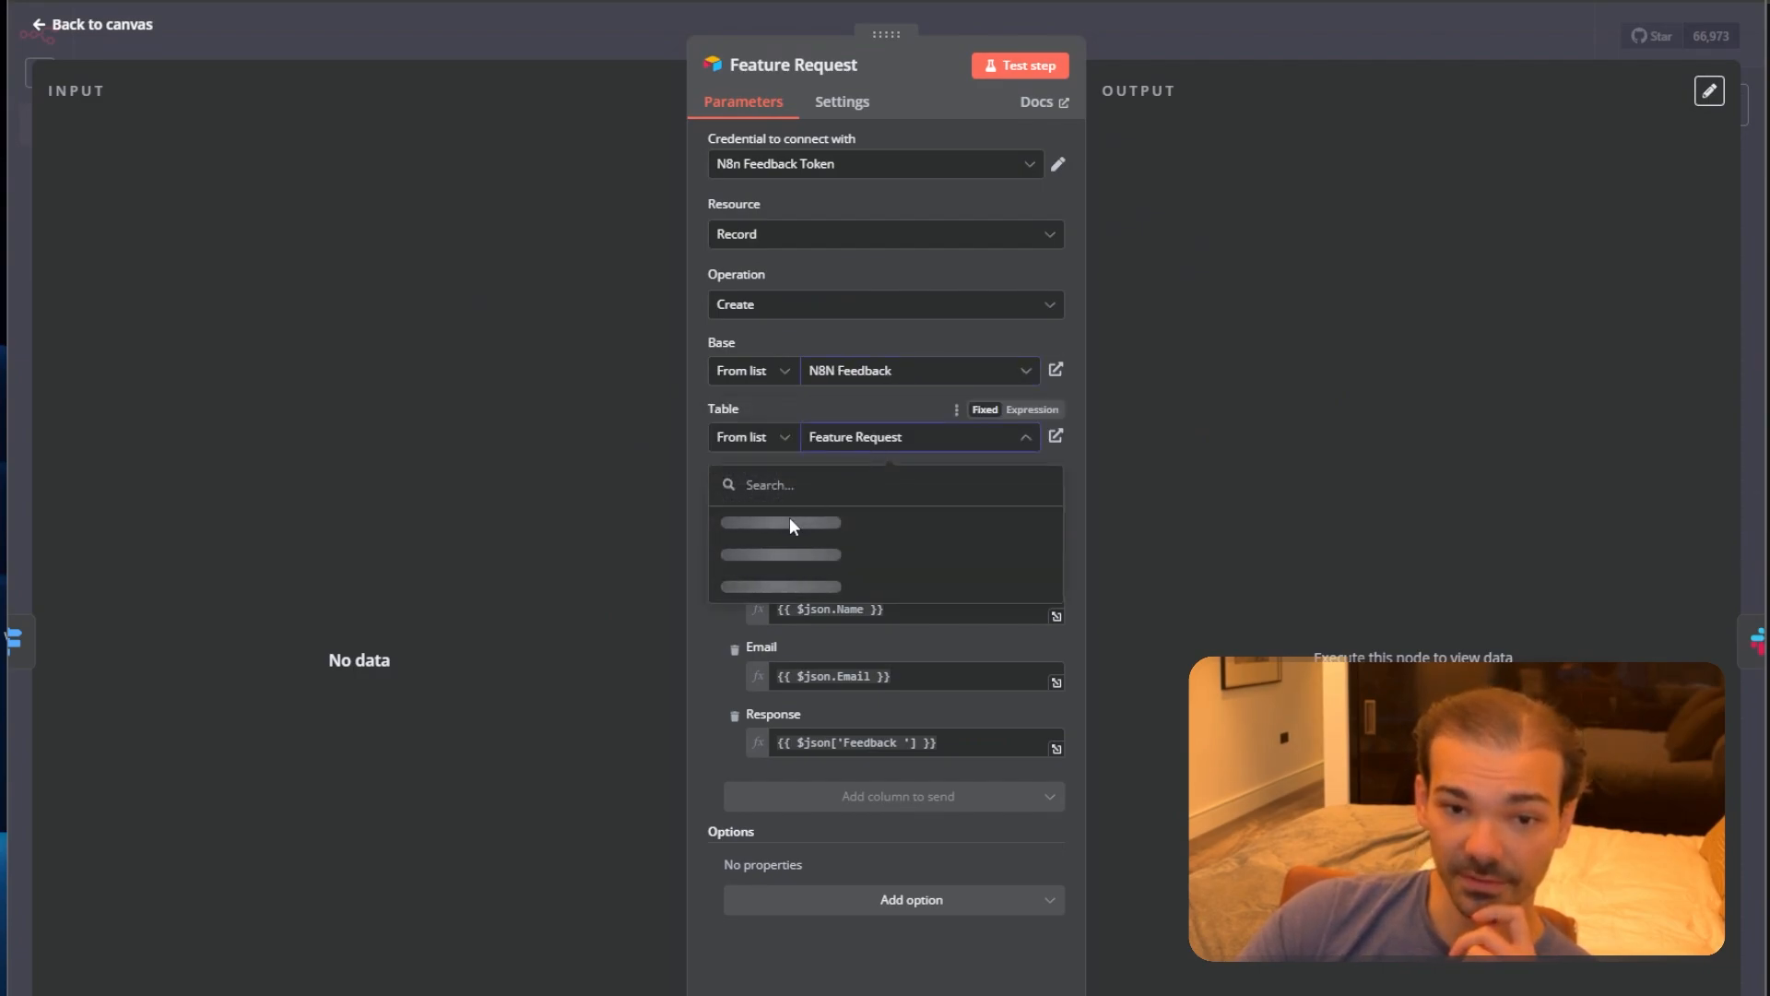
{"action": "left_click", "coordinate": [759, 590]}
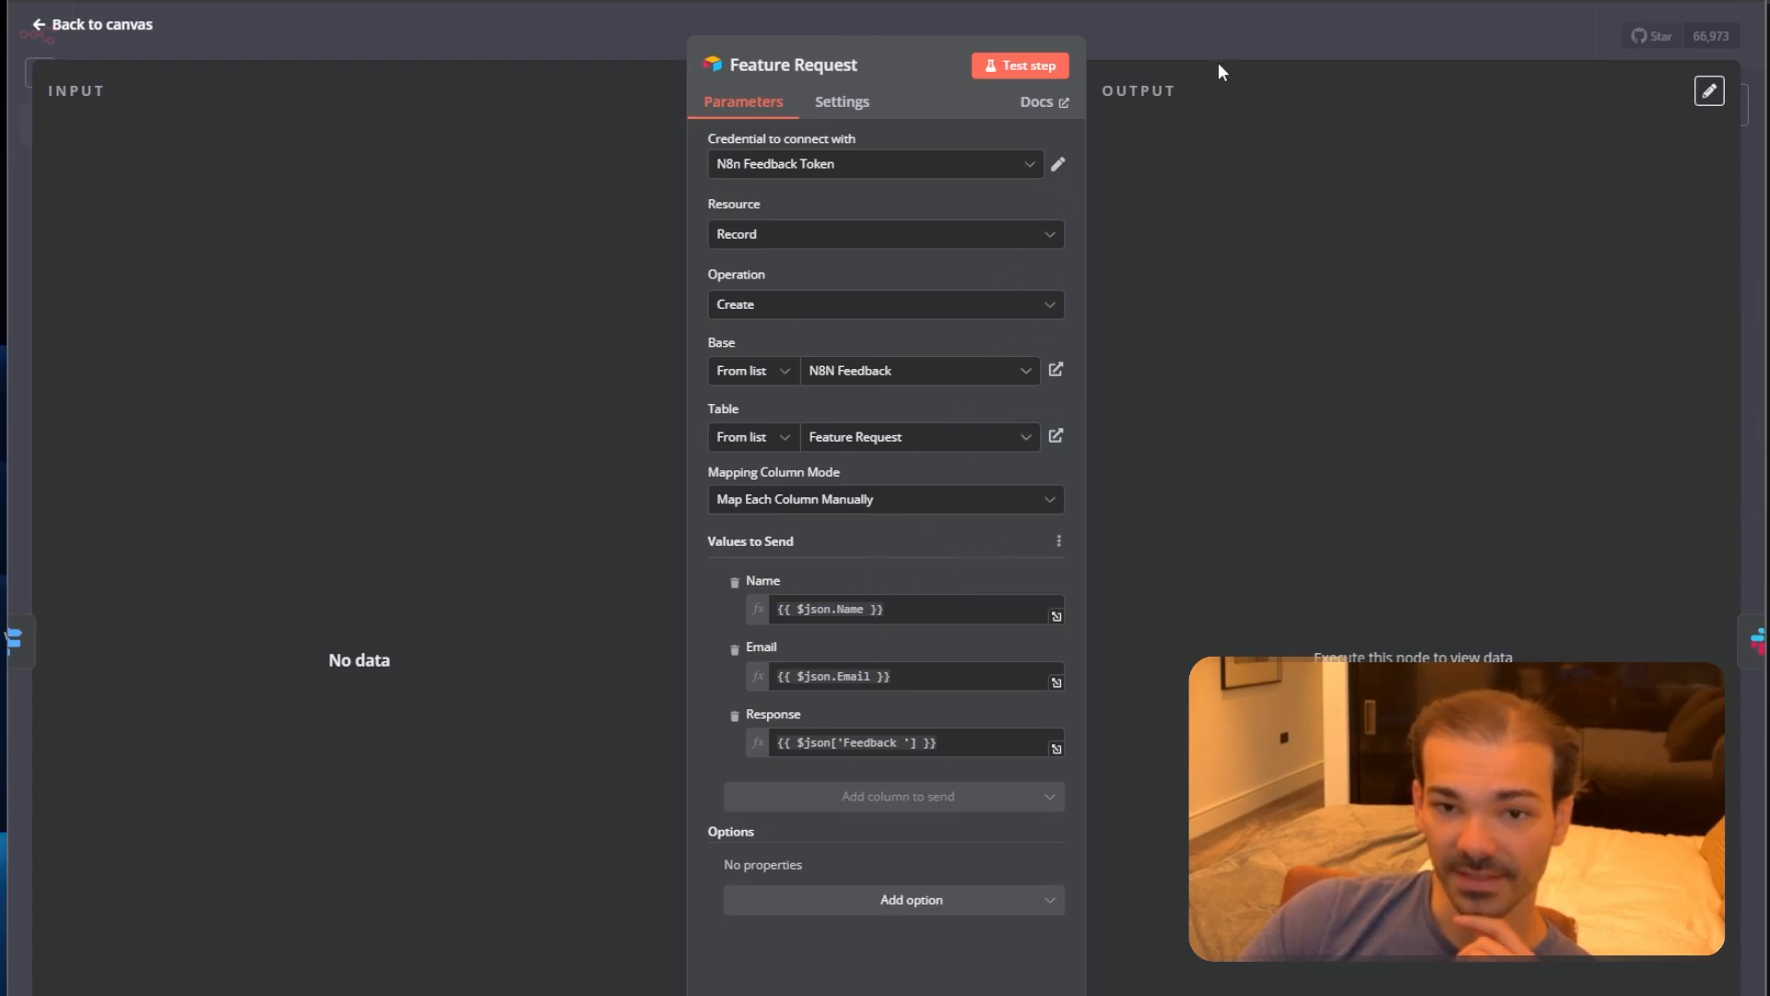
{"action": "left_click", "coordinate": [1277, 24]}
{"action": "key", "text": "ctrl+Return"}
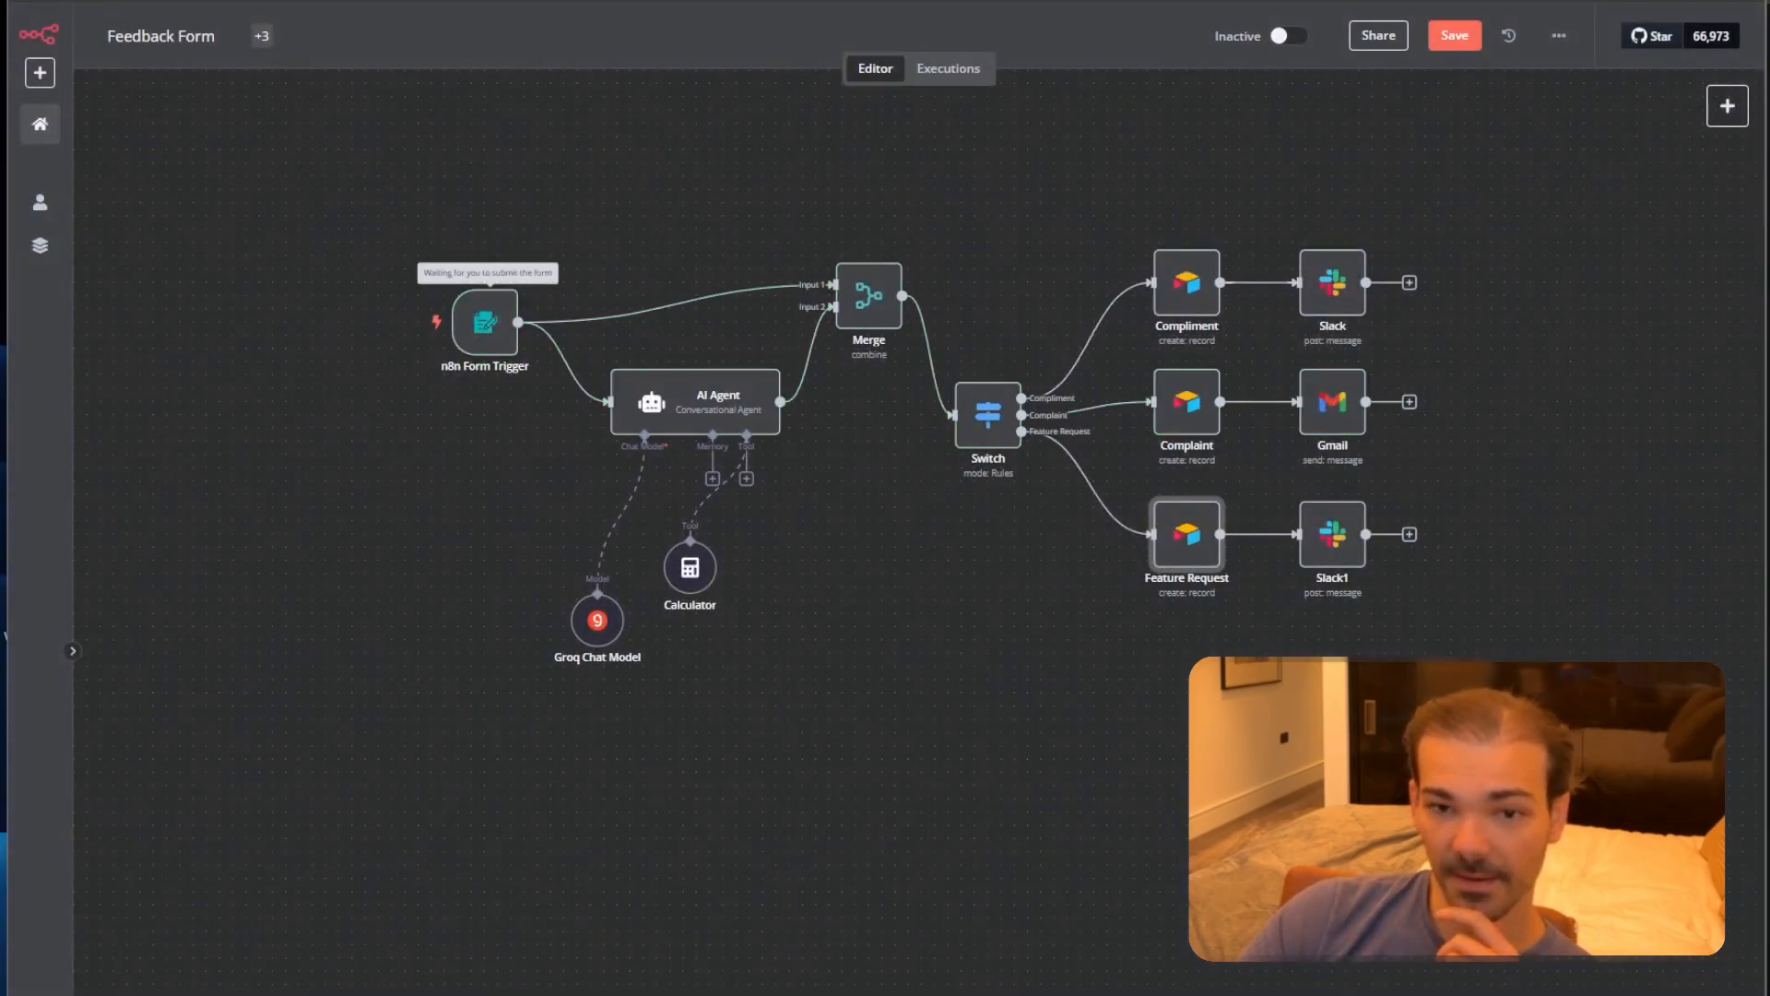
Submit the test form with a name, an e-mail and feedback requesting comment liking.
{"action": "left_click", "coordinate": [778, 231]}
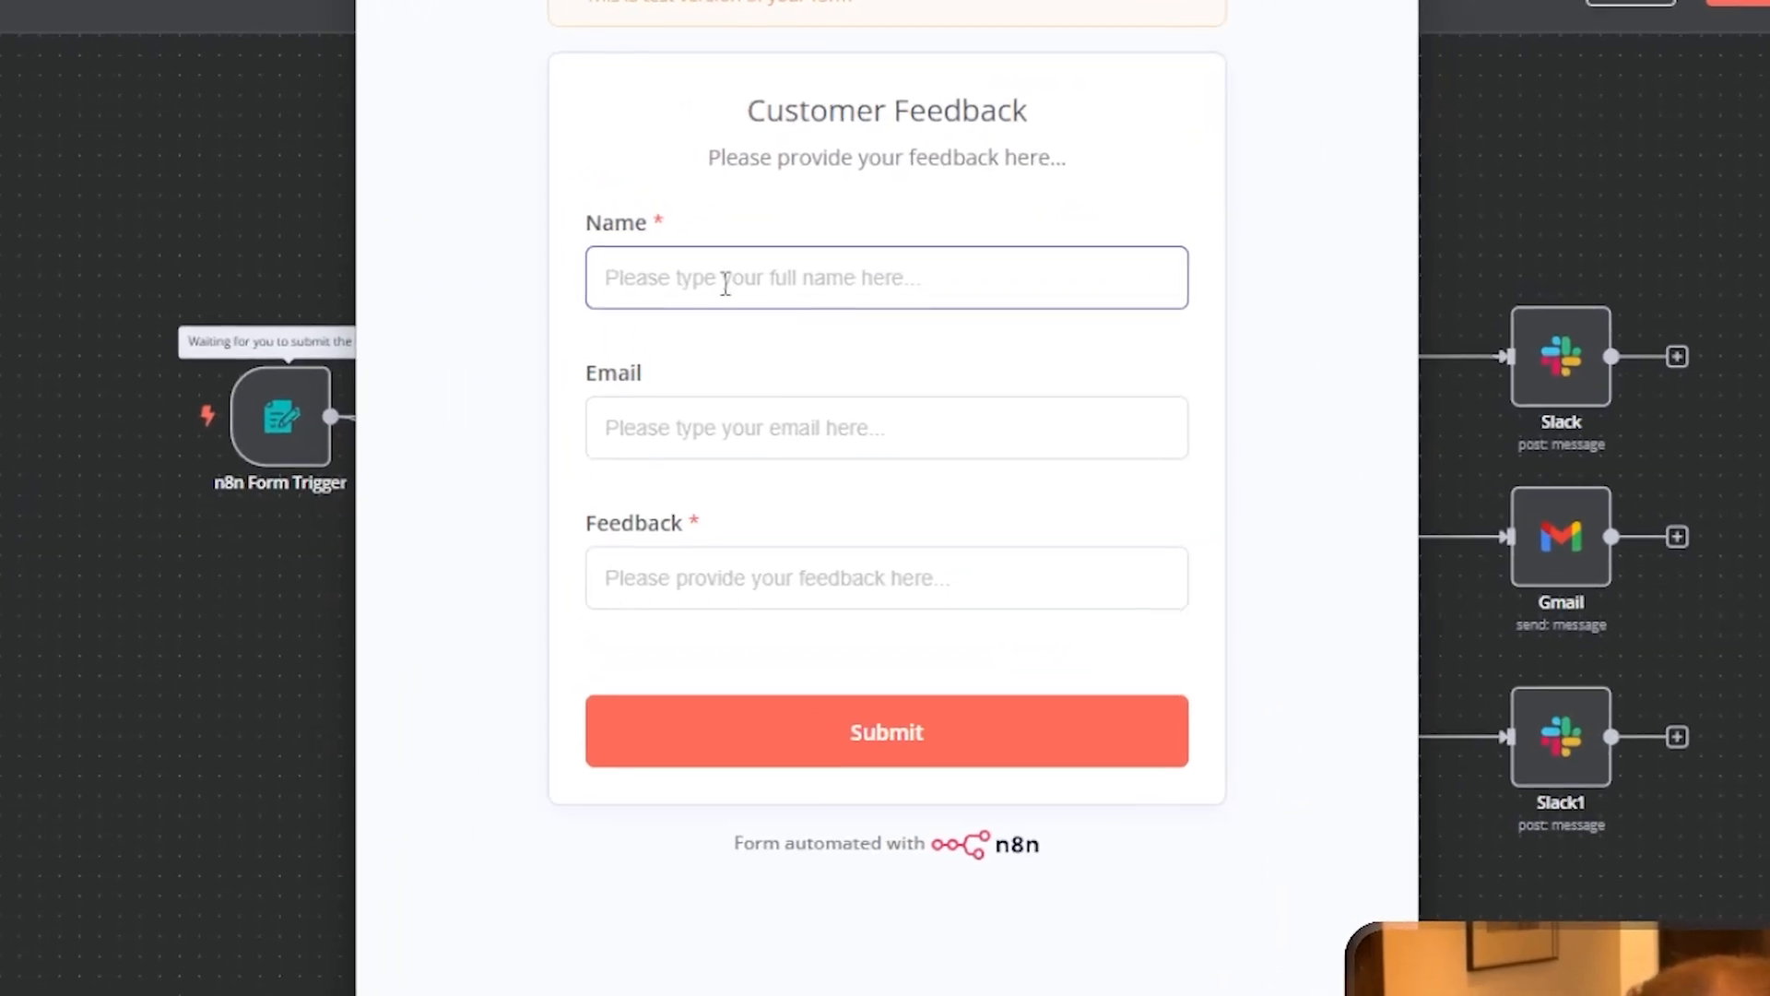
{"action": "type", "text": "antonio"}
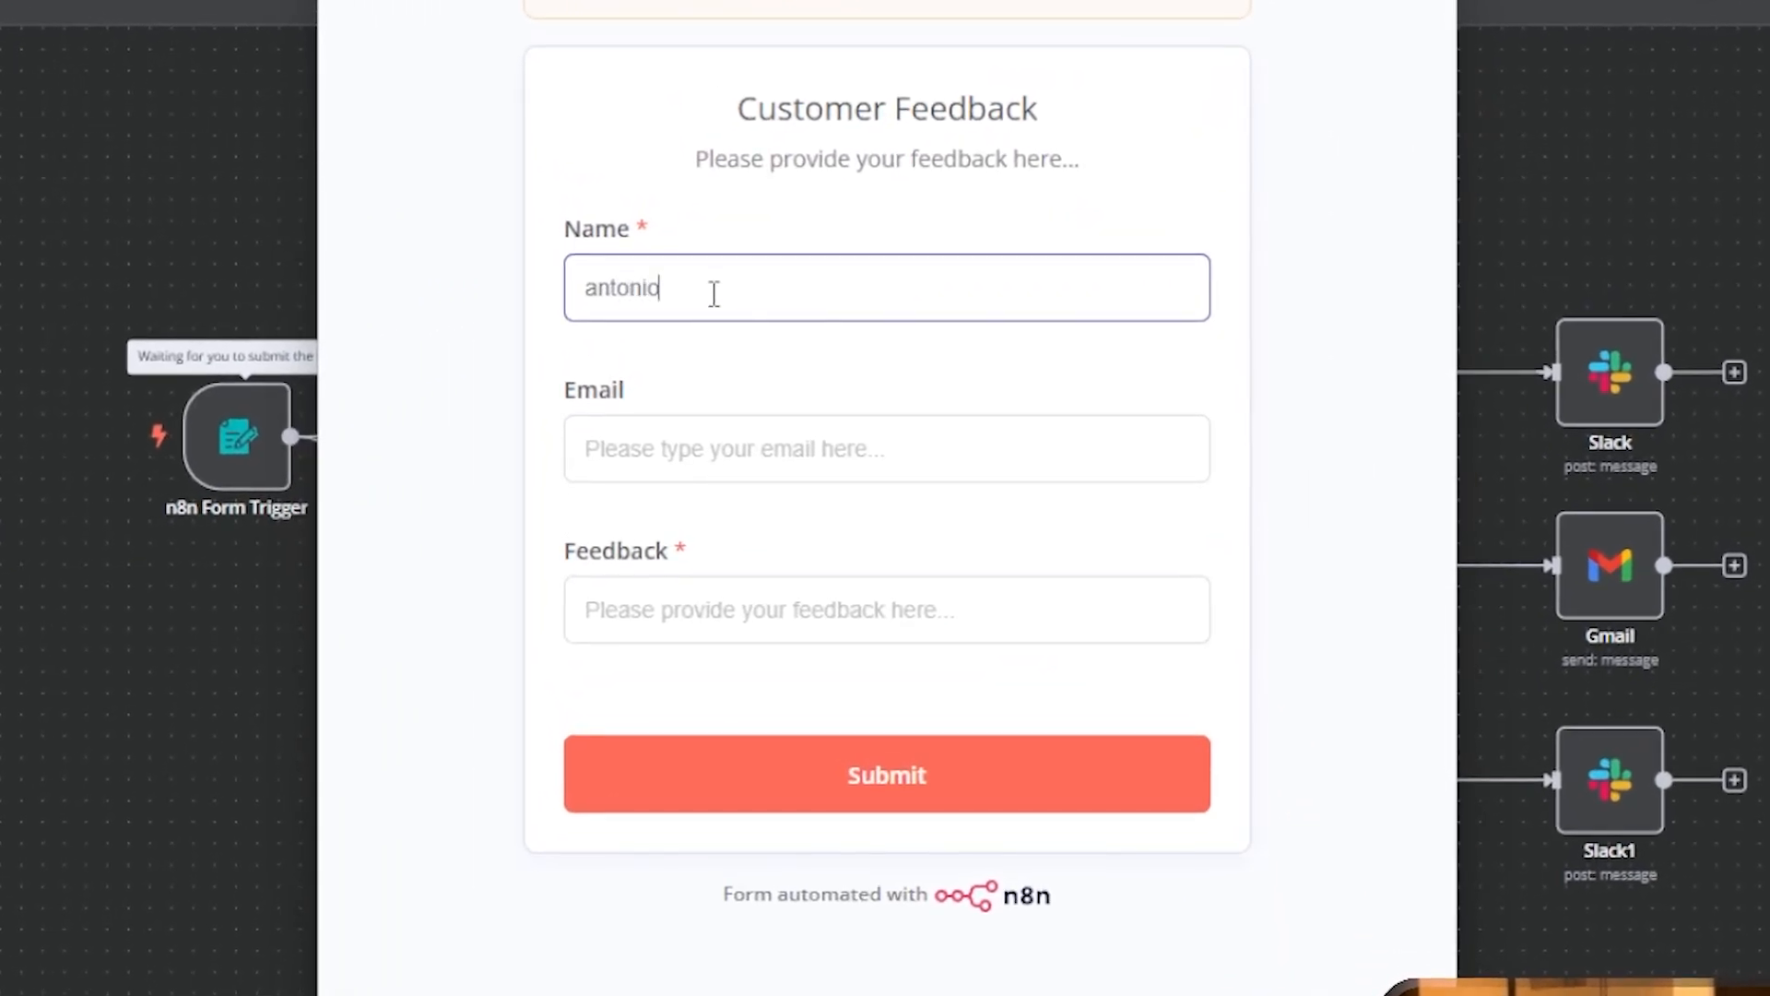
{"action": "key", "text": "Tab"}
{"action": "type", "text": "co"}
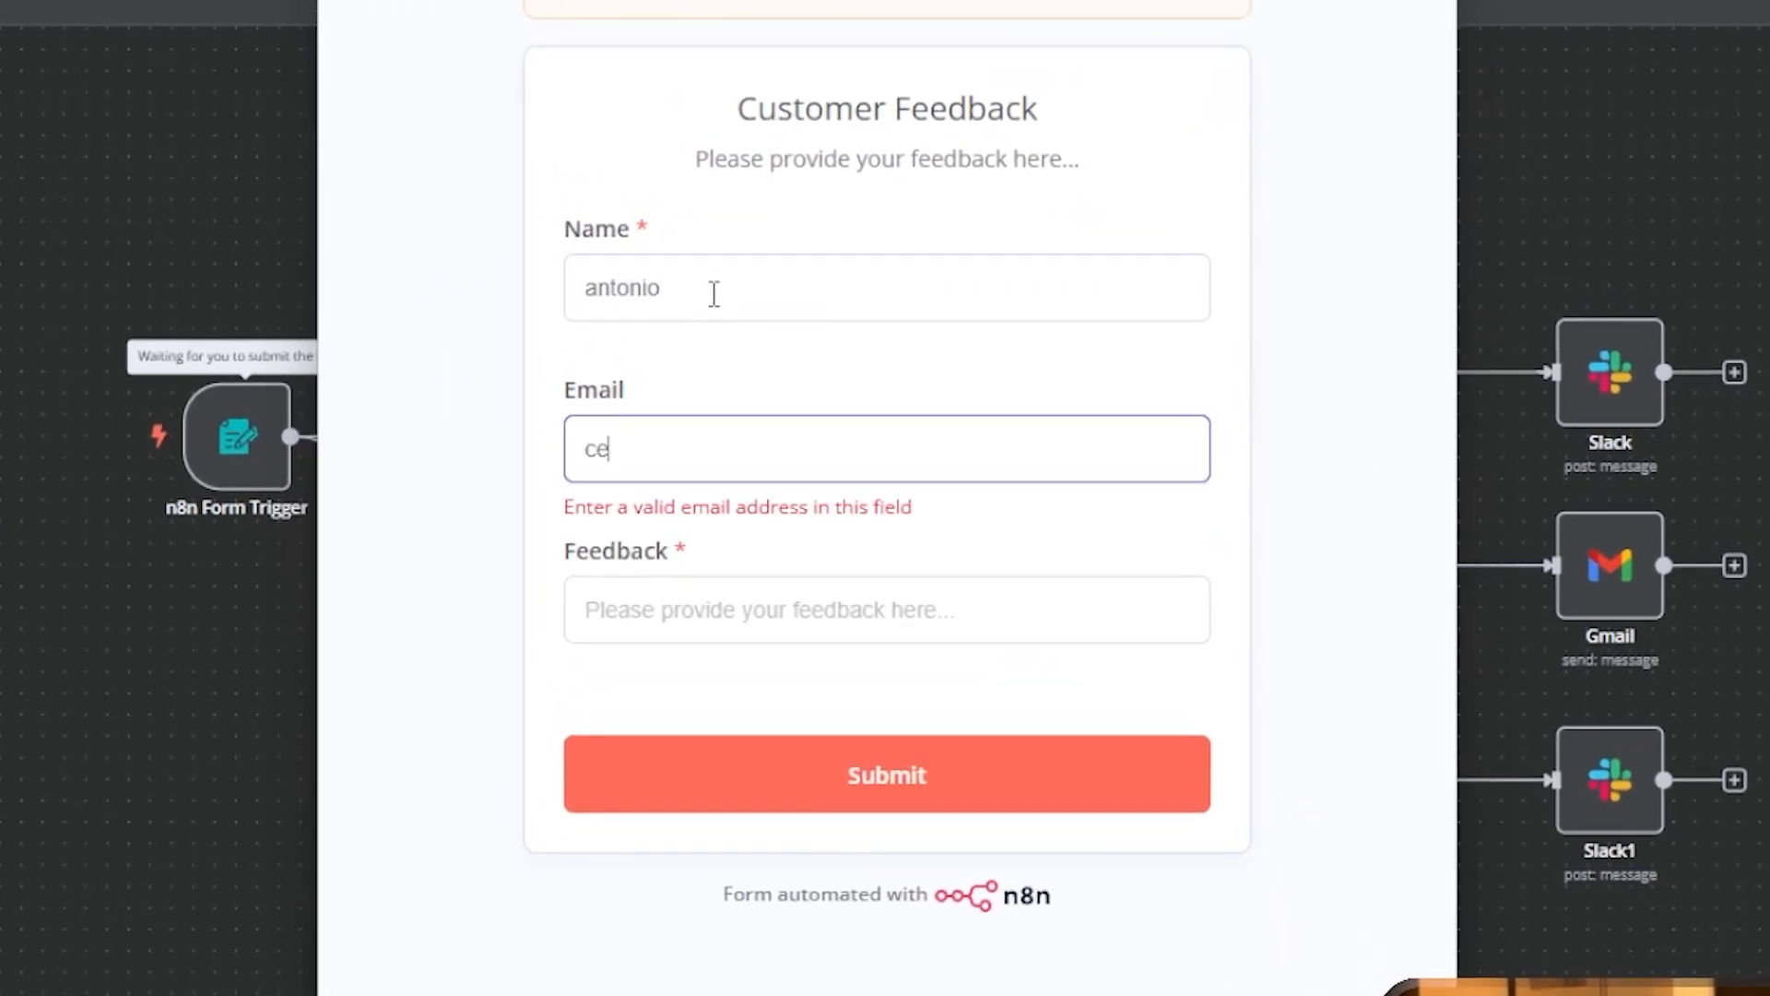
{"action": "key", "text": "BackSpace"}
{"action": "key", "text": "BackSpace"}
{"action": "key", "text": "Tab"}
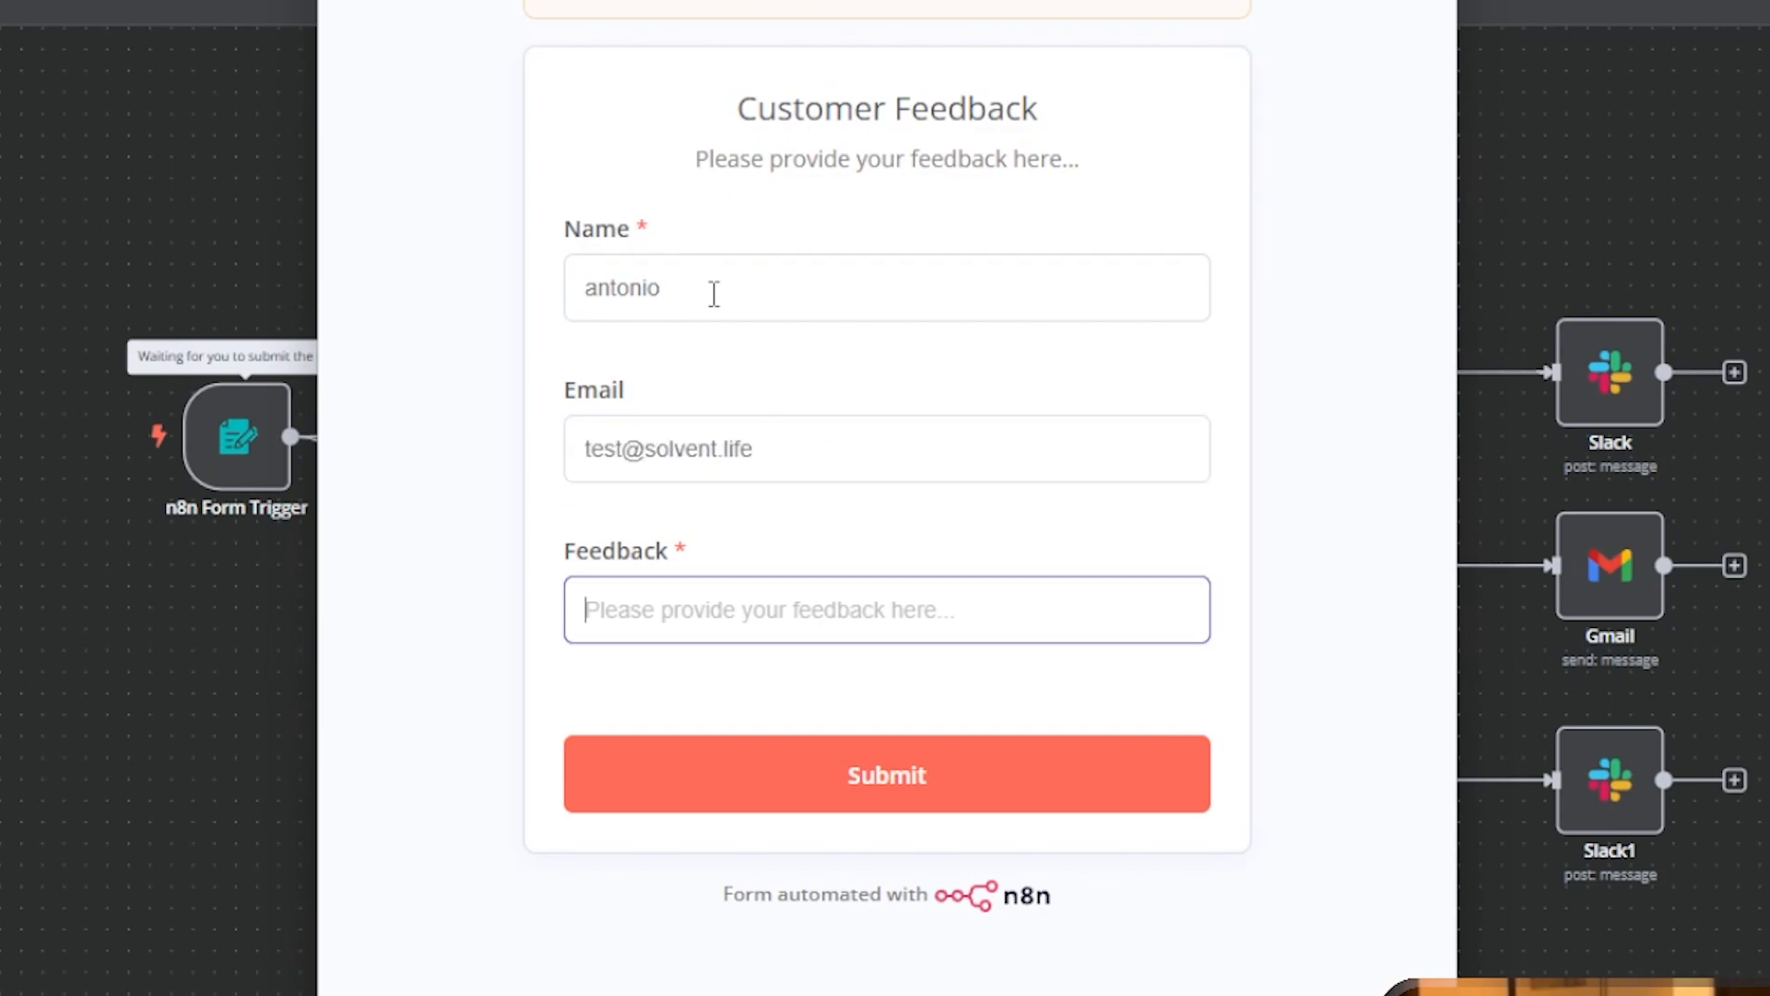
{"action": "type", "text": "I think you should add a feature where you can like c"}
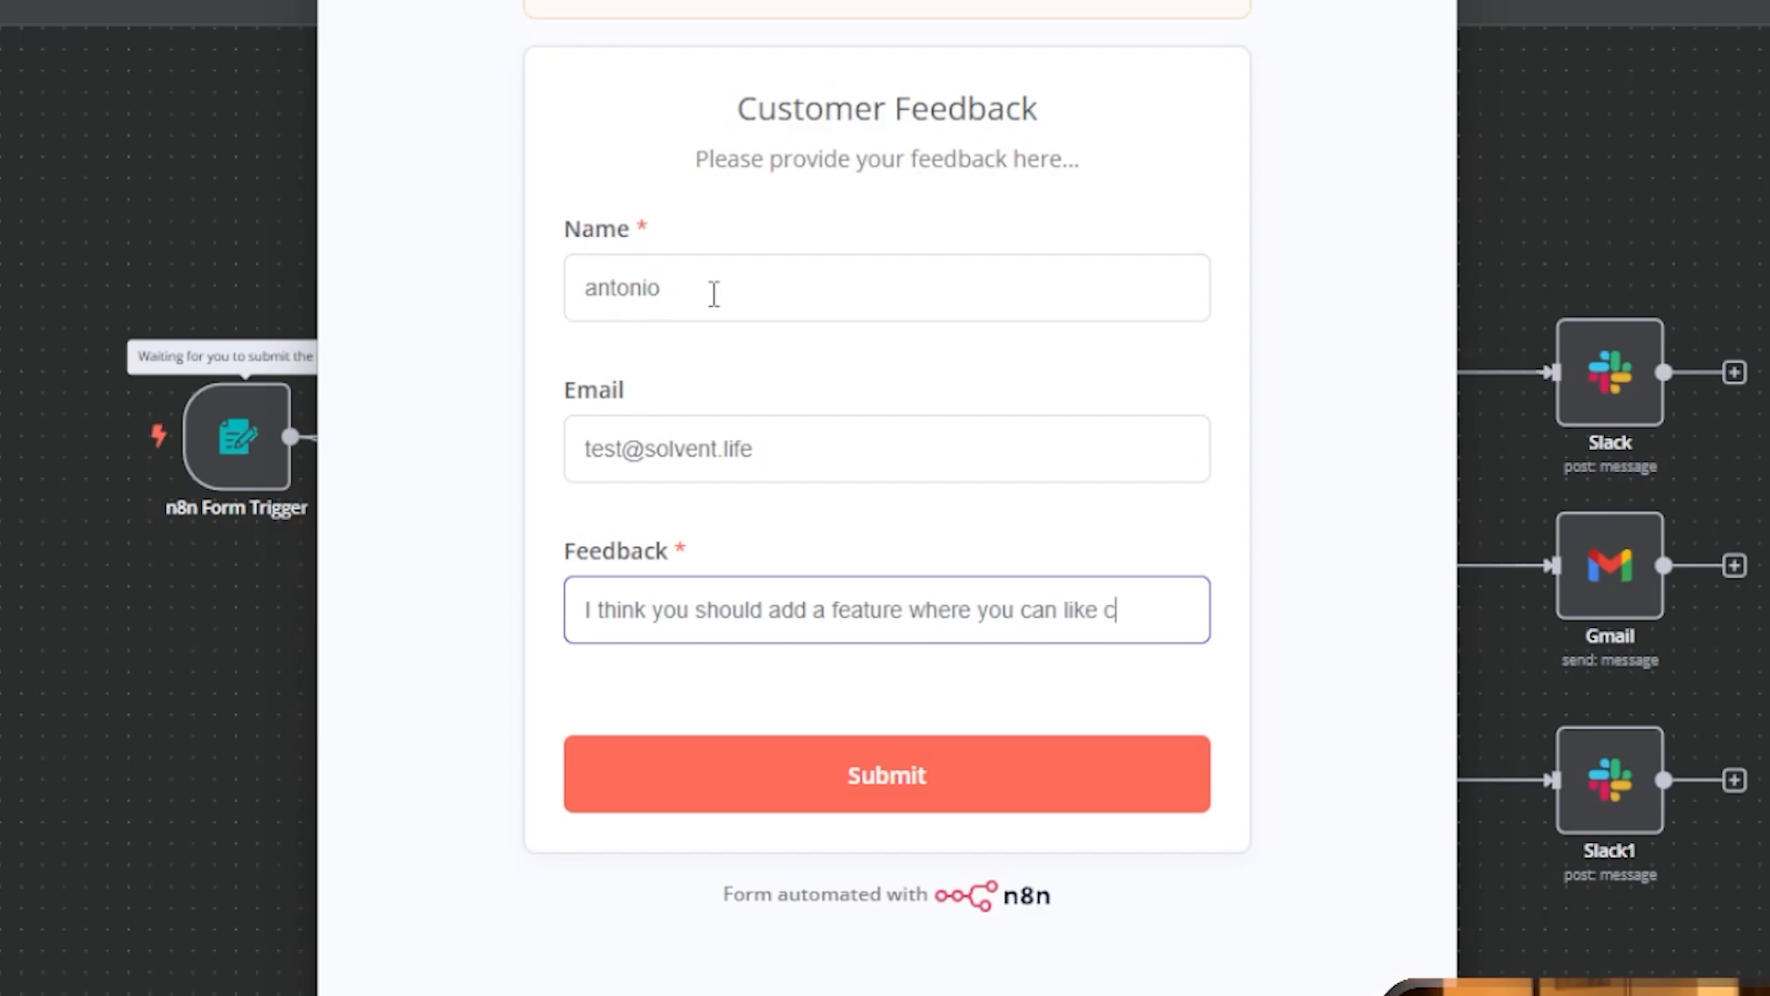
{"action": "type", "text": "ts."}
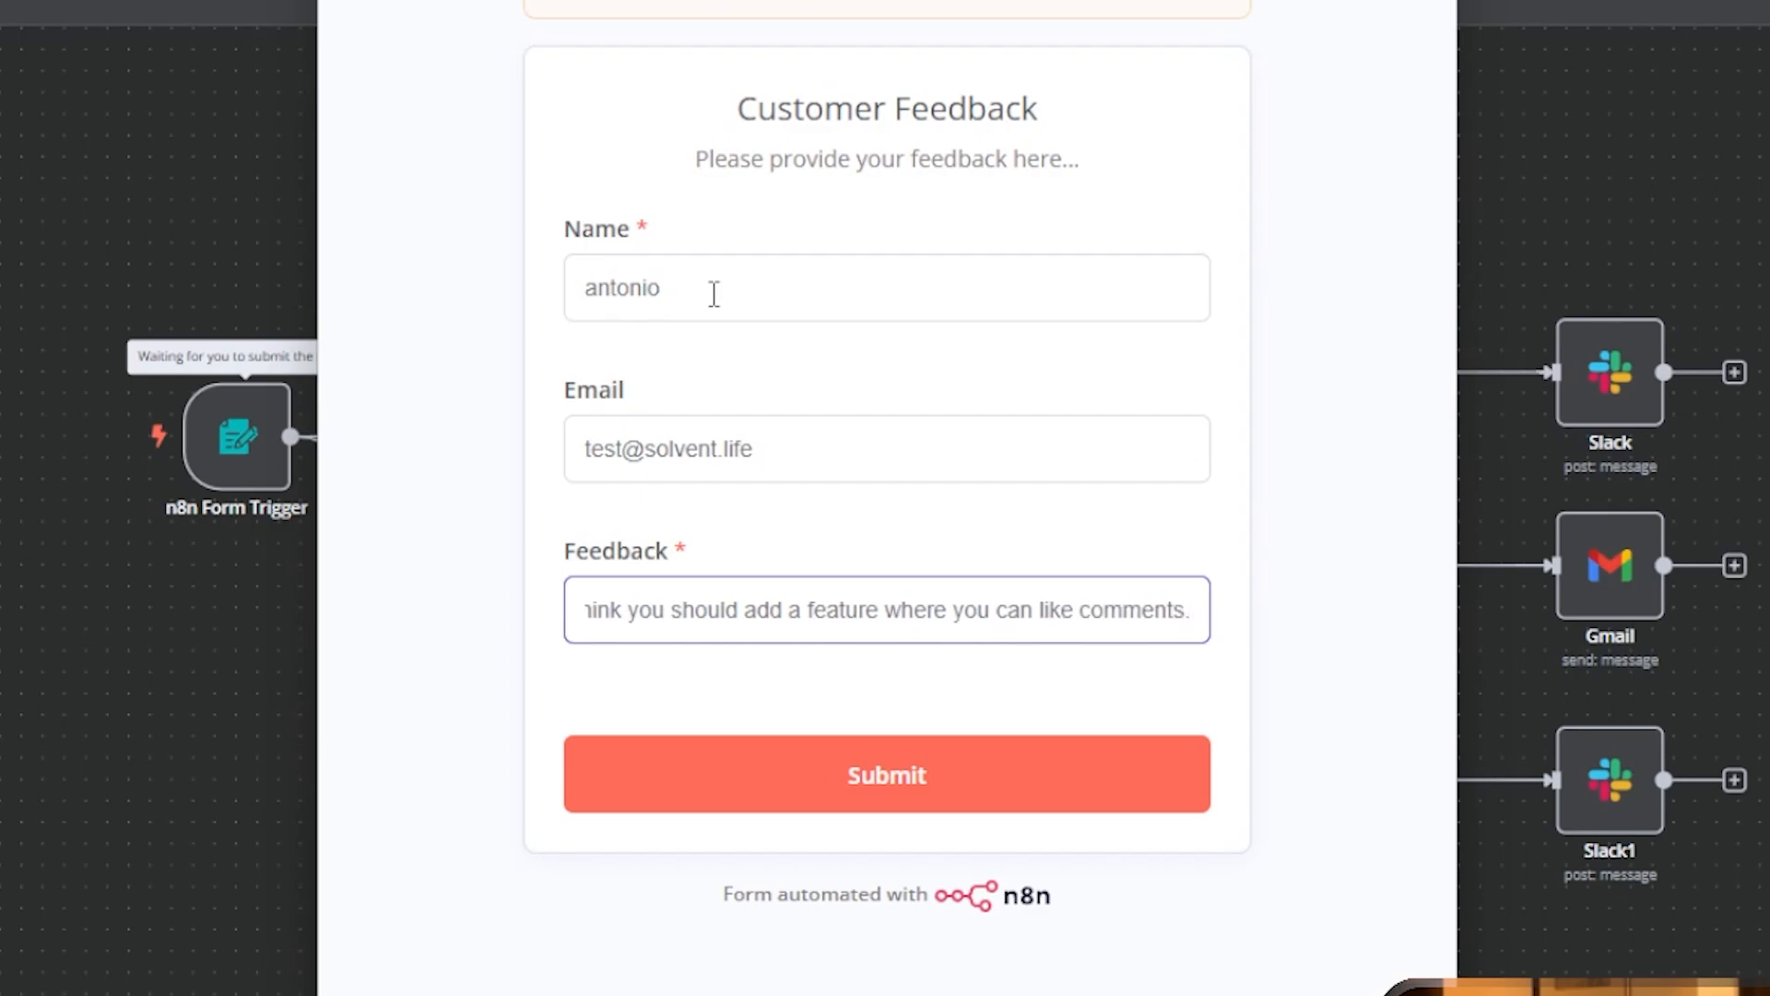
{"action": "left_click", "coordinate": [826, 766]}
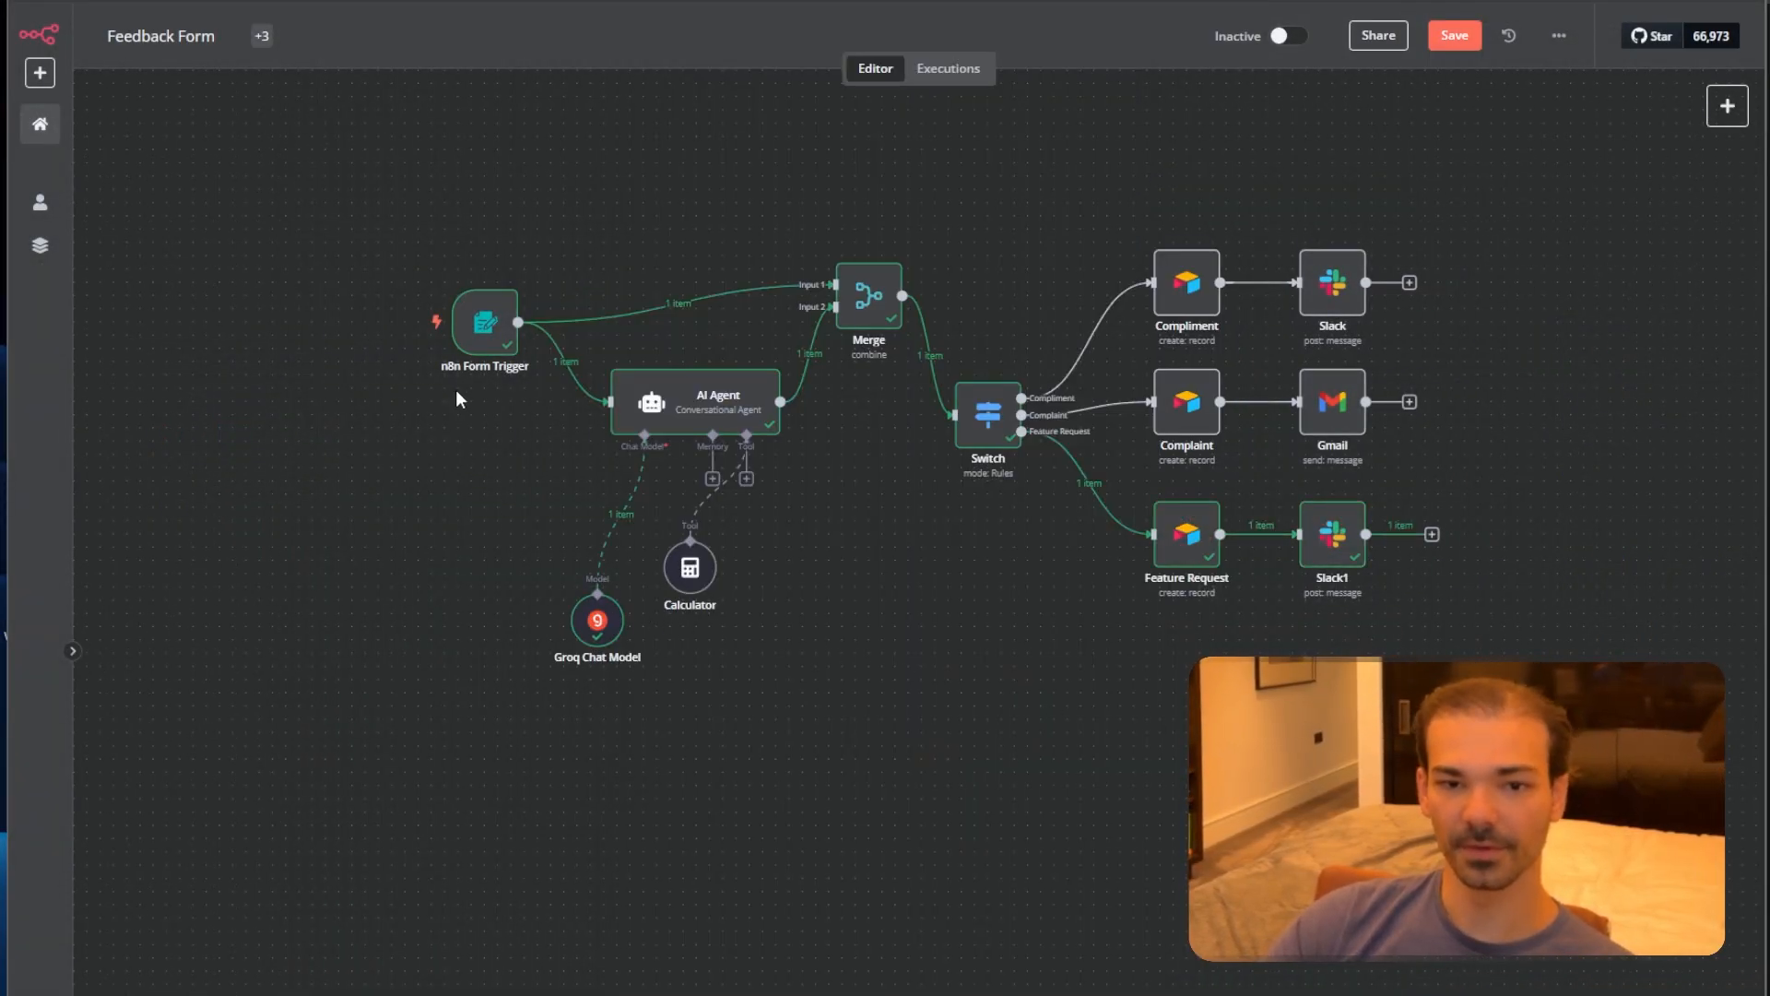
{"action": "double_click", "coordinate": [989, 420]}
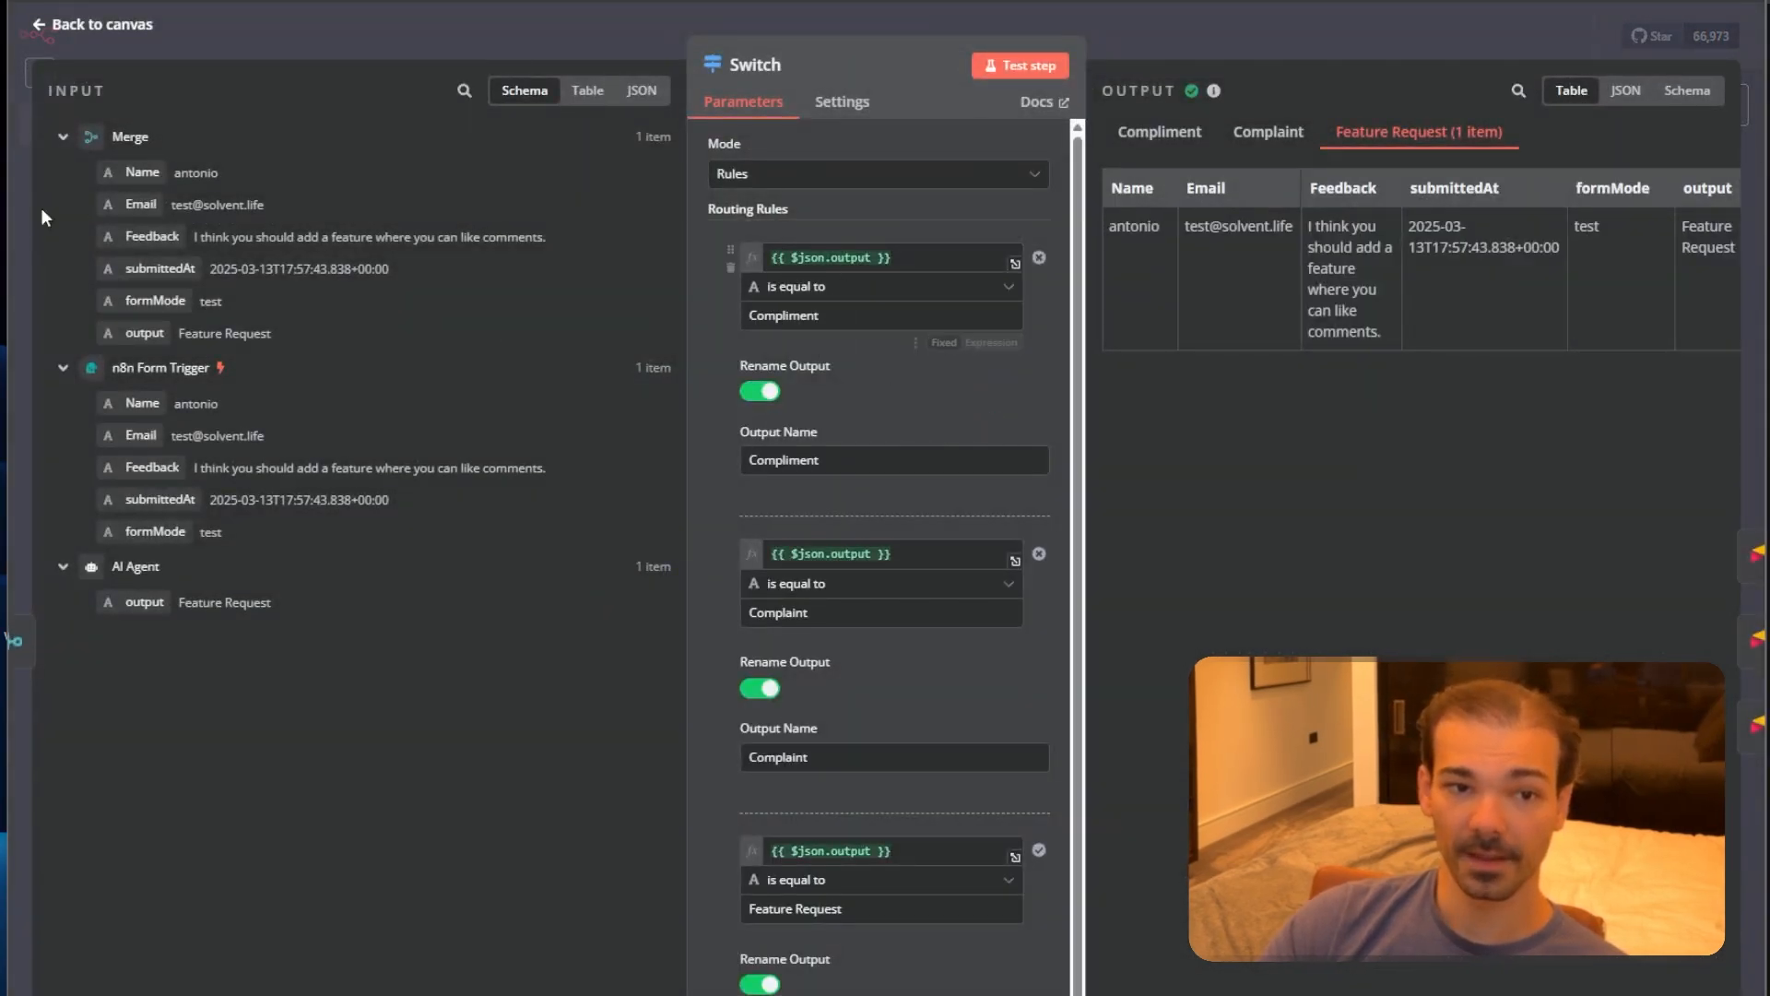
{"action": "left_click", "coordinate": [1219, 35]}
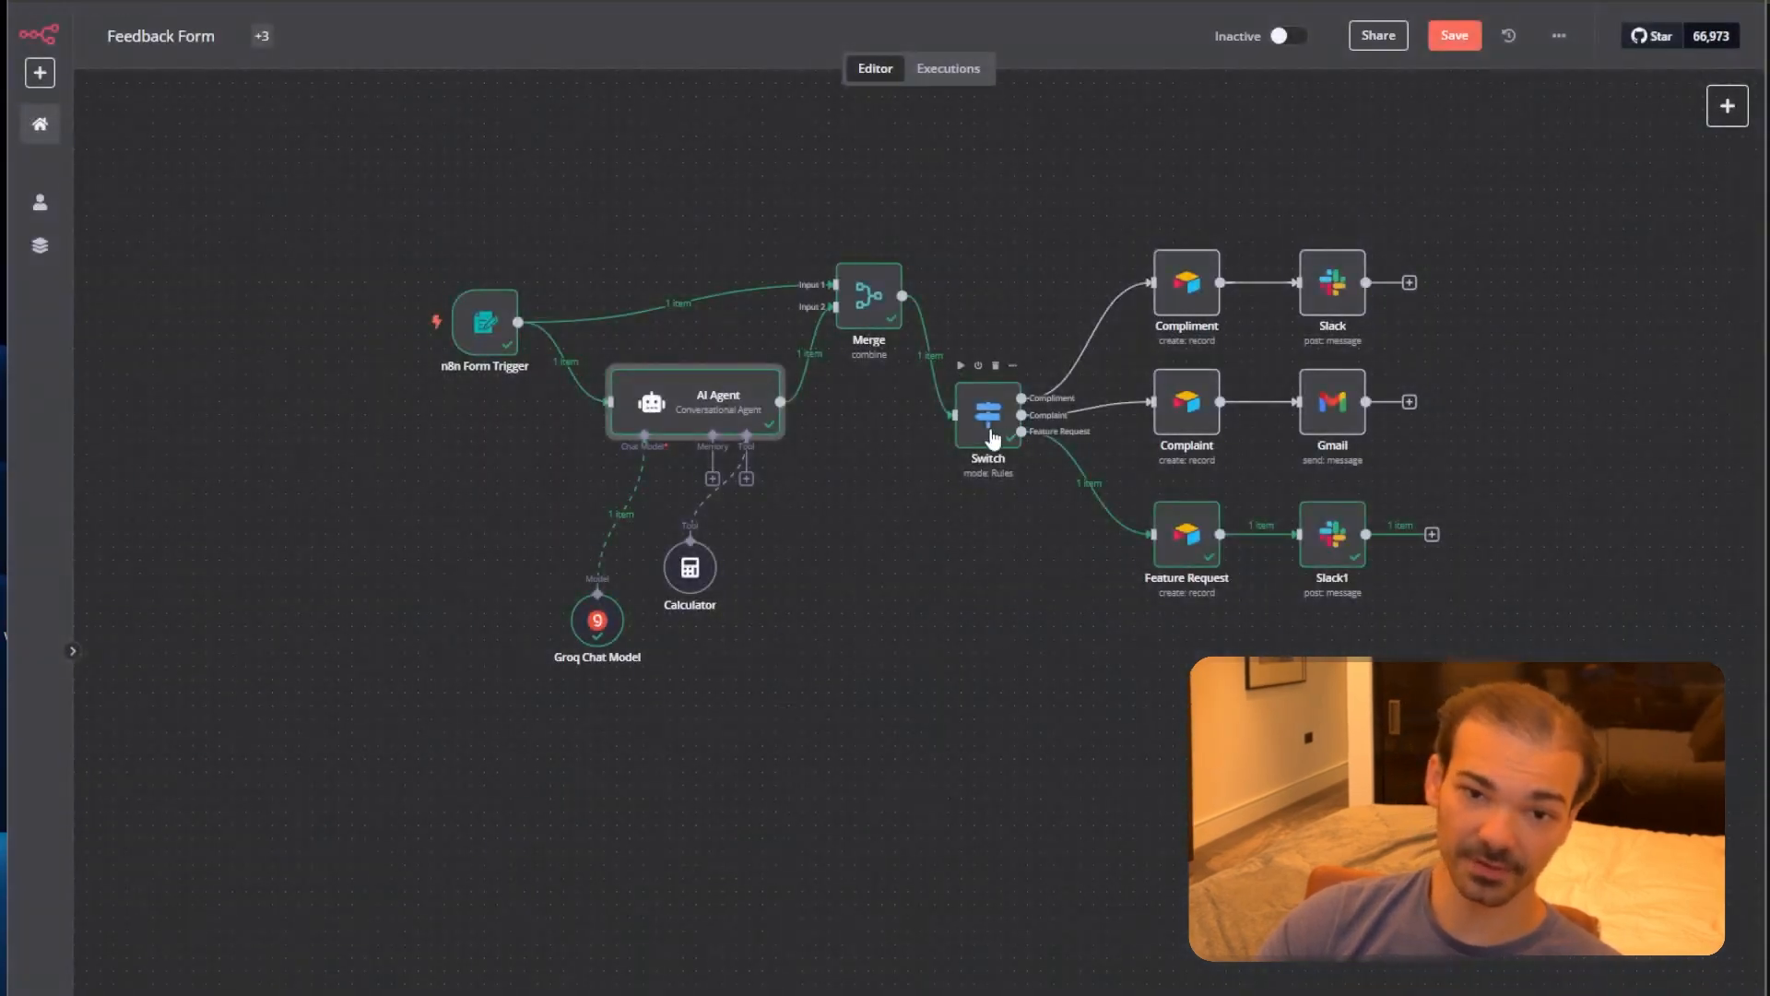
{"action": "double_click", "coordinate": [993, 437]}
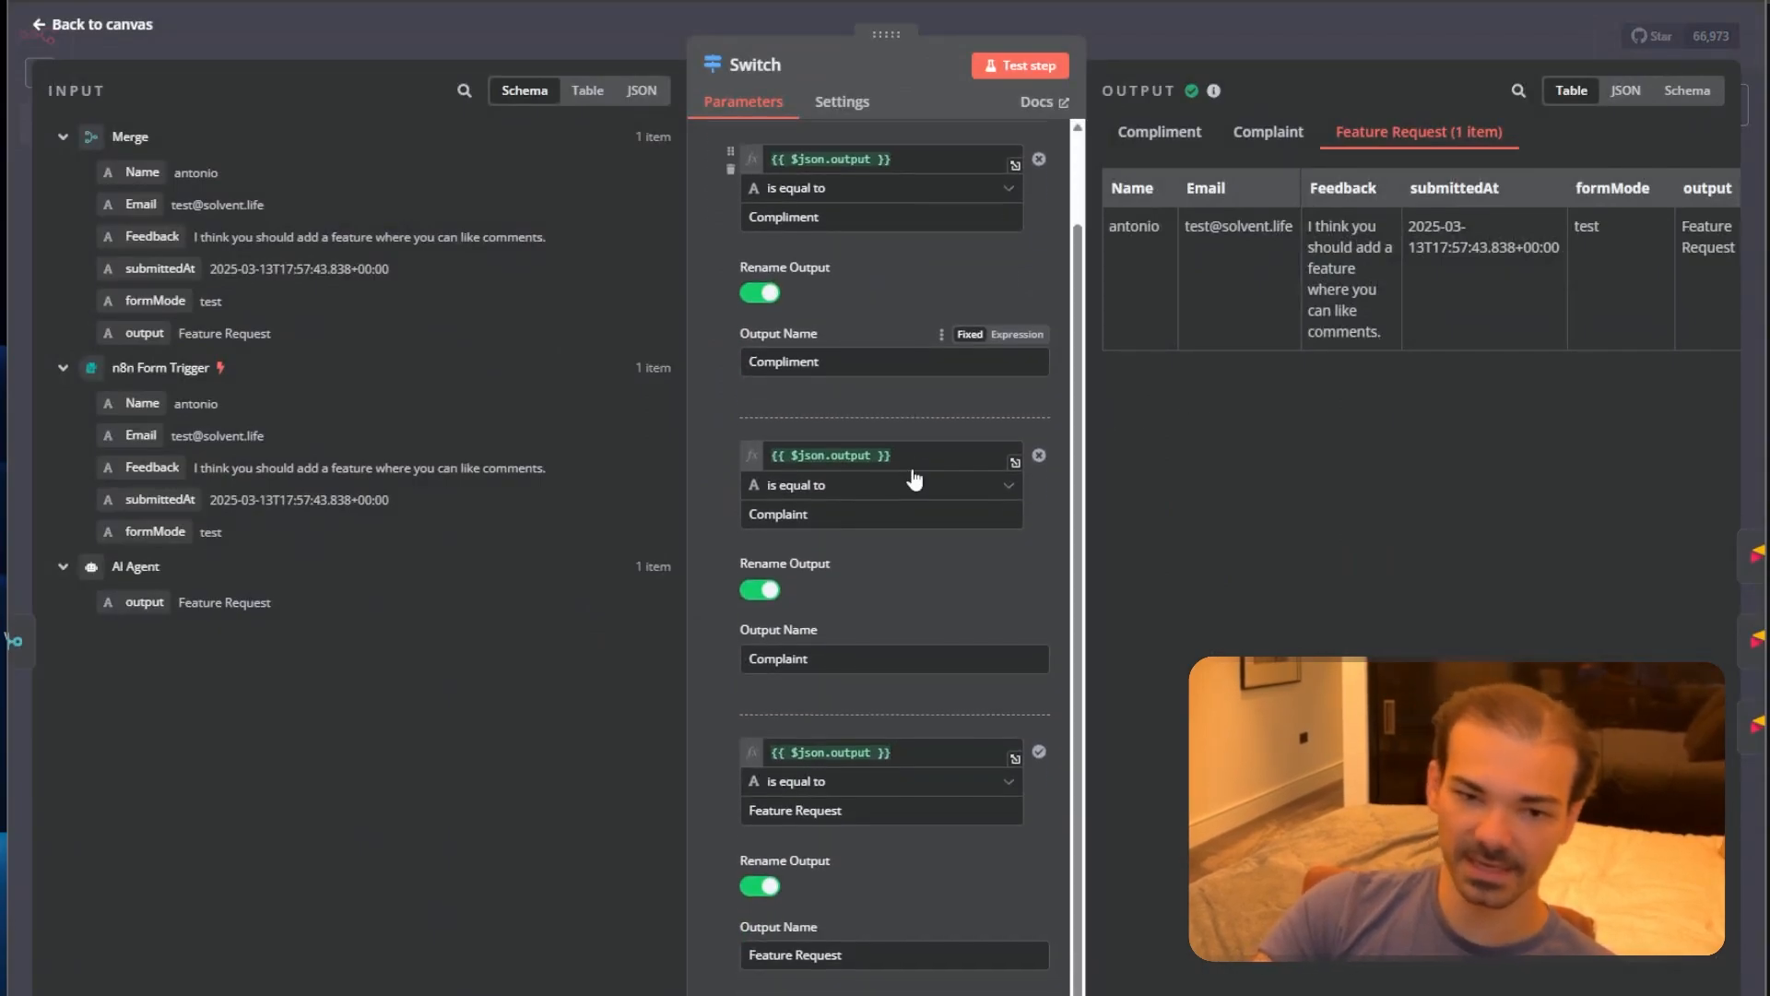
{"action": "scroll", "coordinate": [913, 479], "scroll_direction": "down", "scroll_amount": 1}
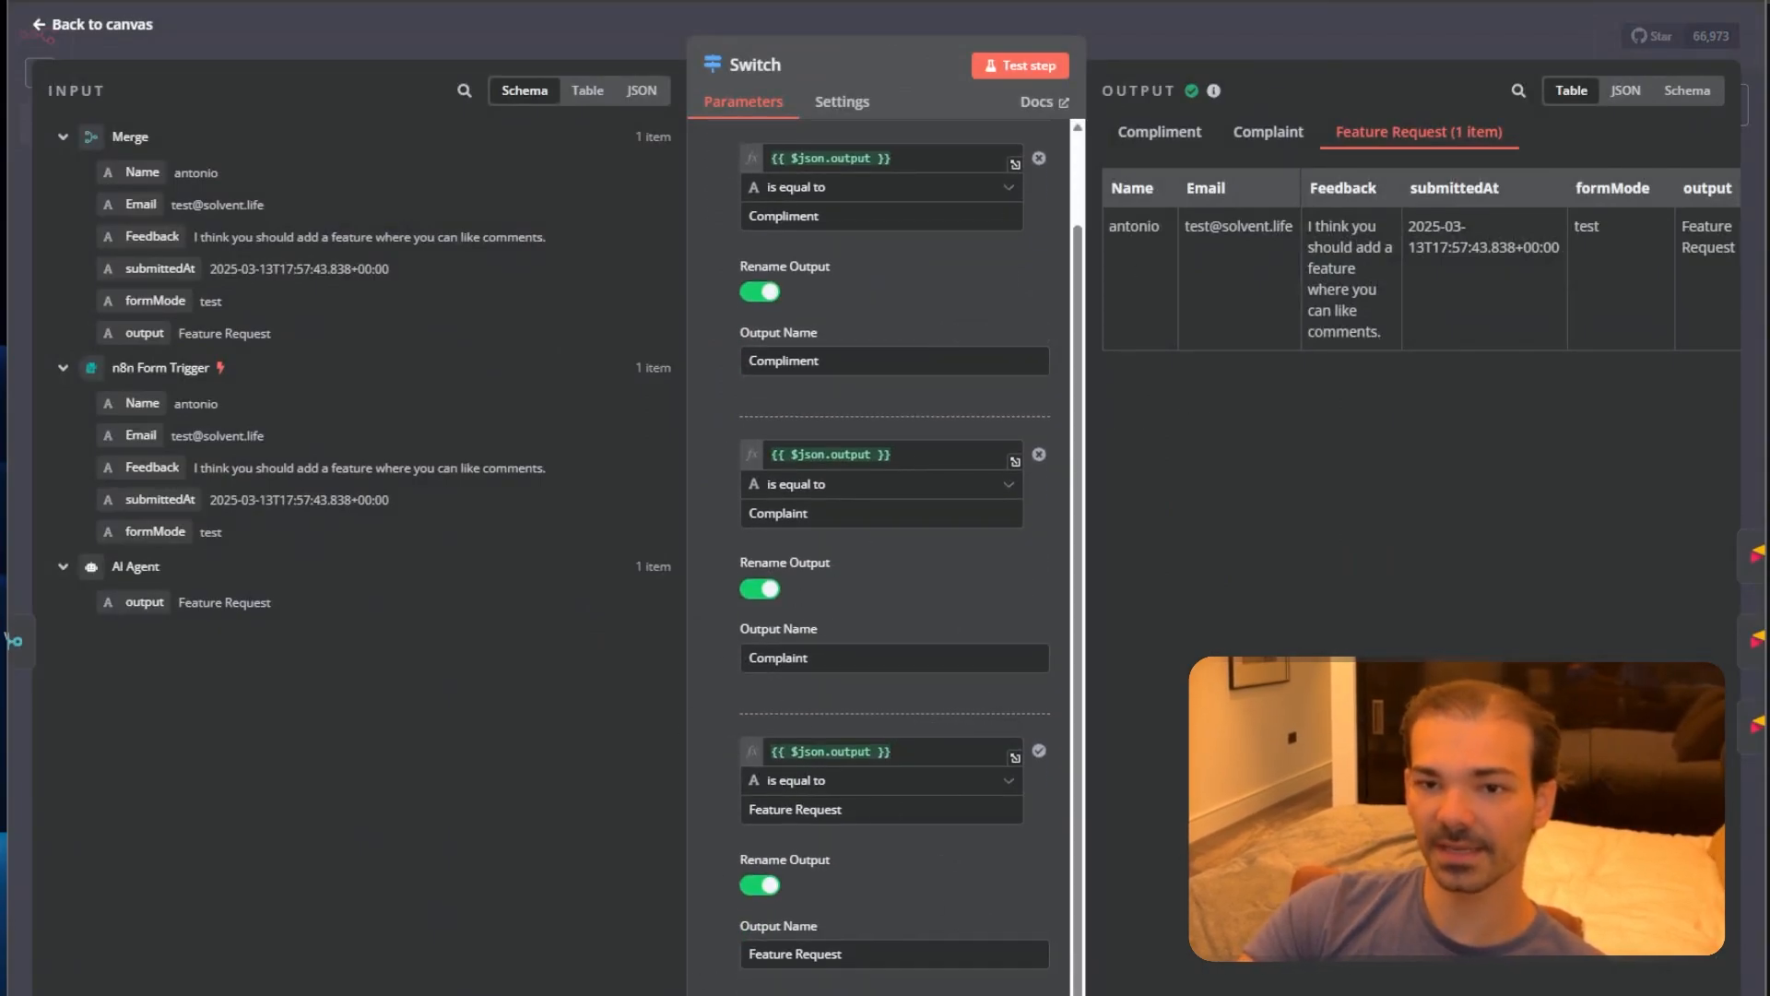
{"action": "left_click", "coordinate": [1302, 42]}
{"action": "double_click", "coordinate": [1182, 559]}
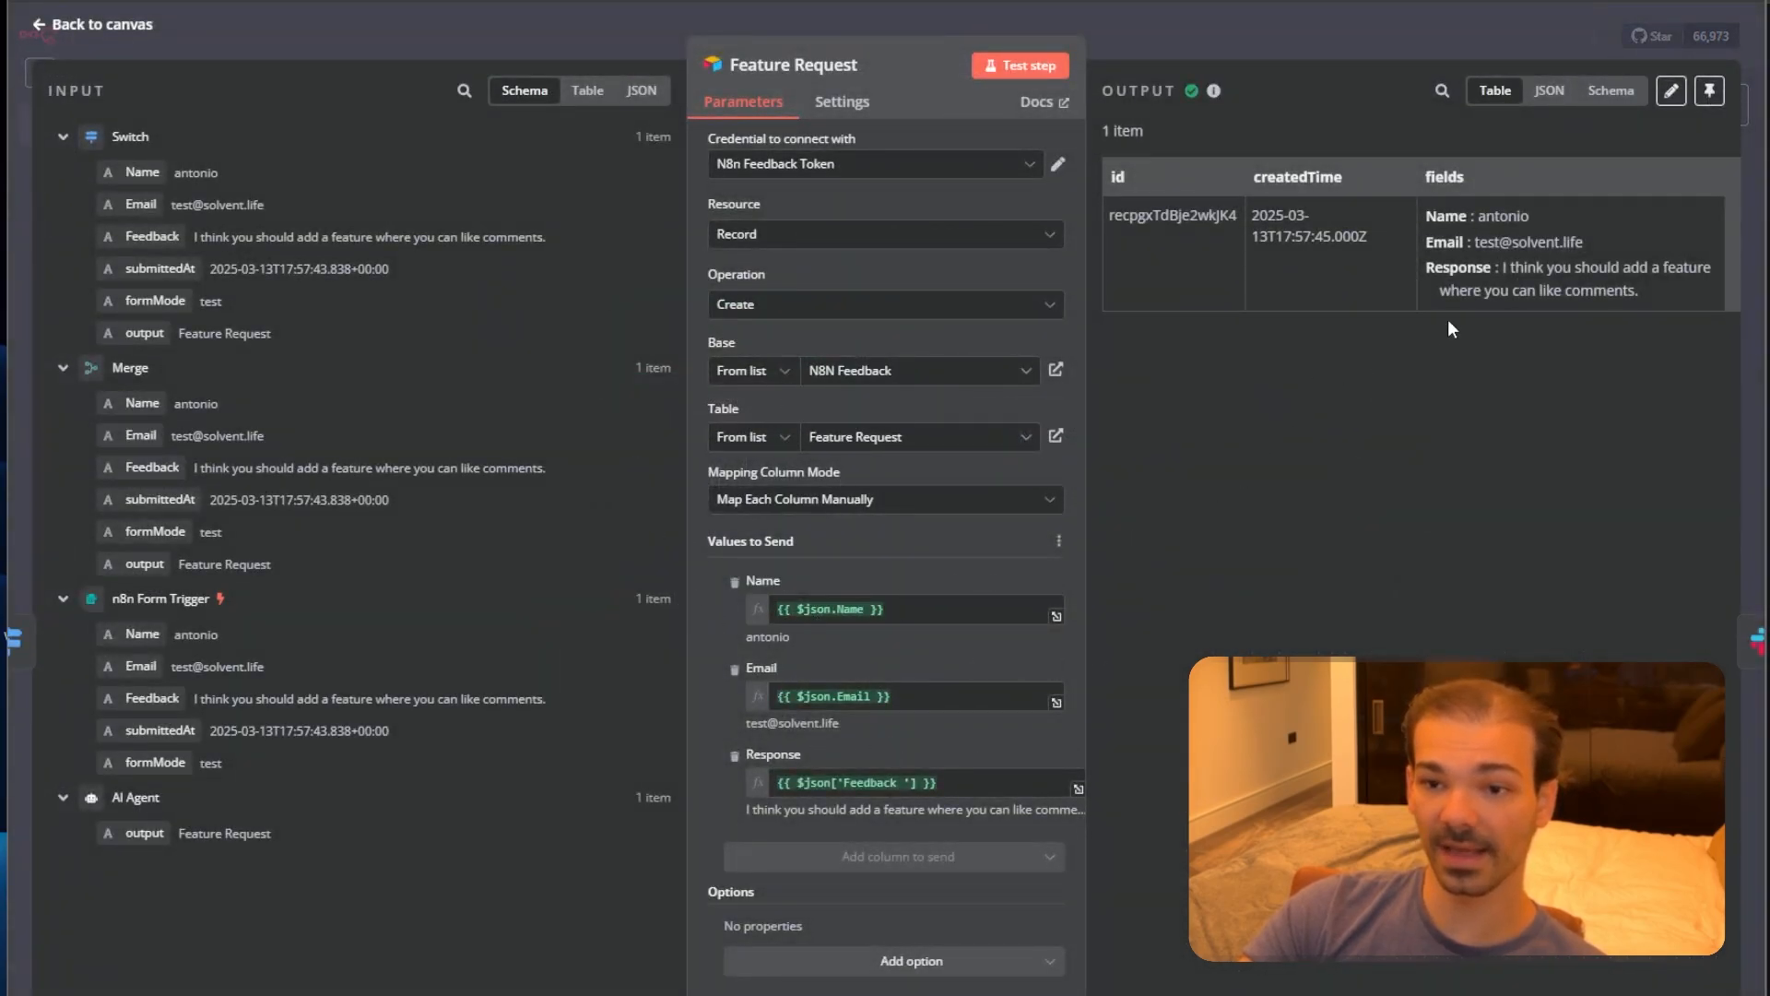
{"action": "left_click", "coordinate": [1433, 30]}
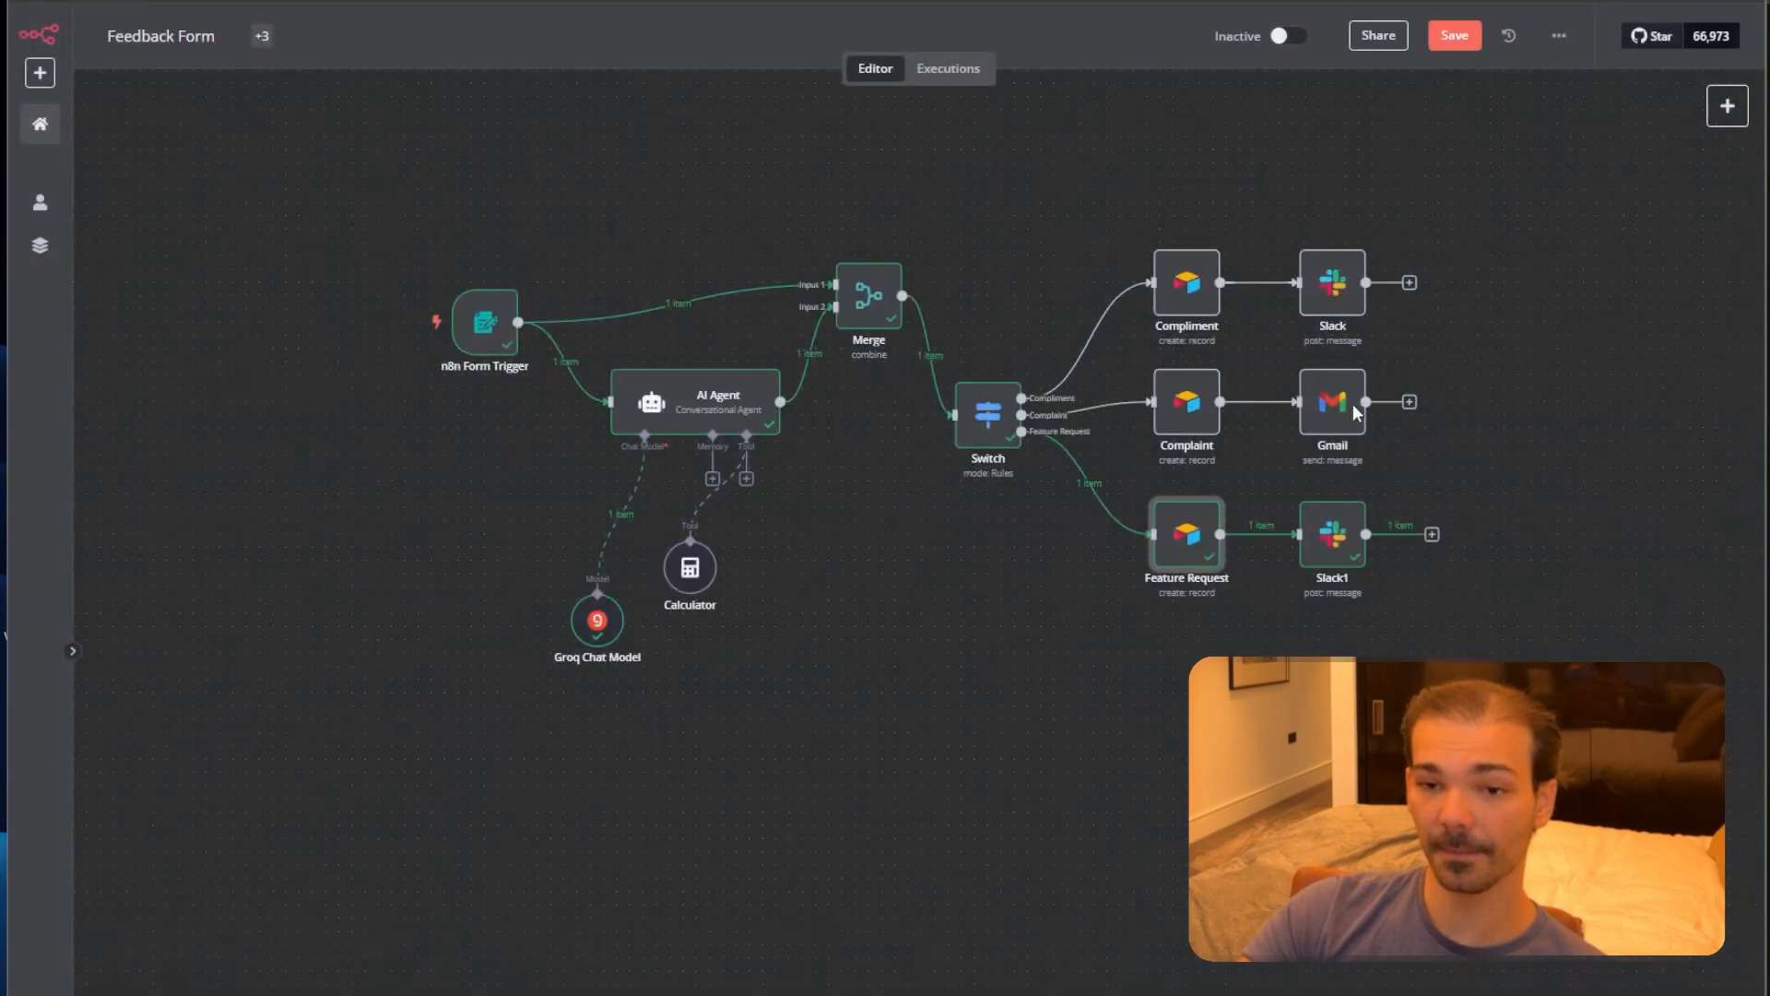
{"action": "double_click", "coordinate": [1327, 543]}
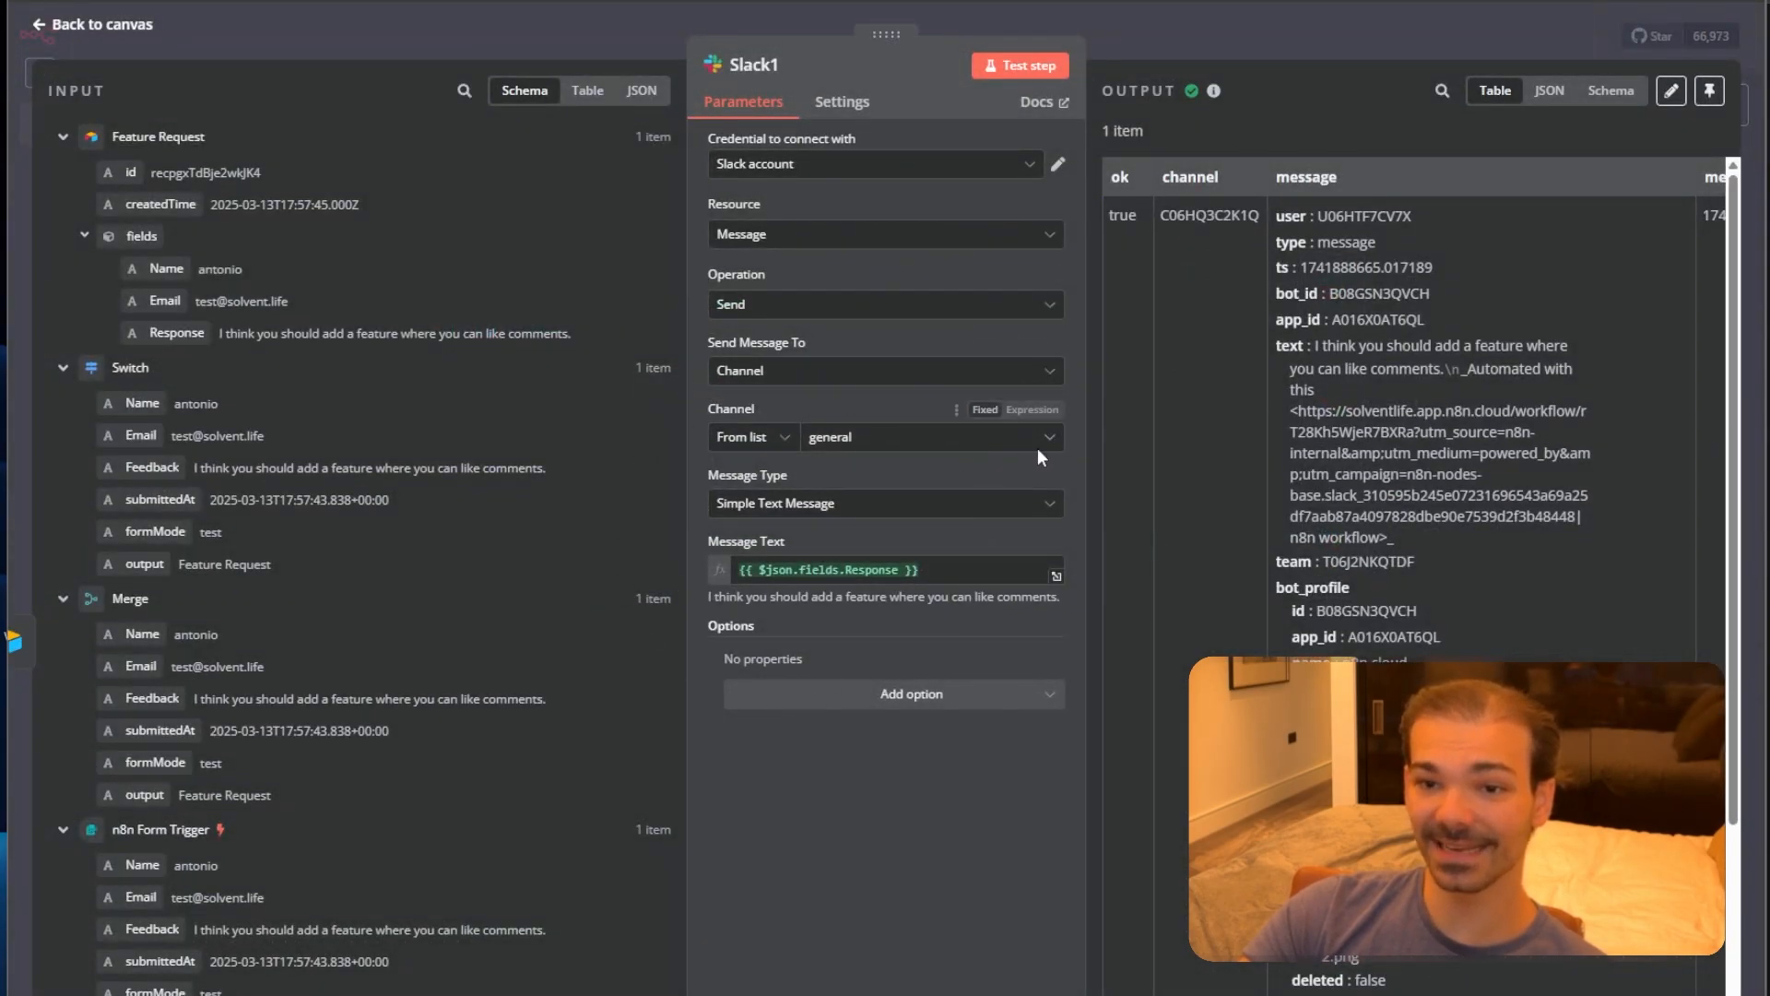
{"action": "left_click", "coordinate": [1257, 47]}
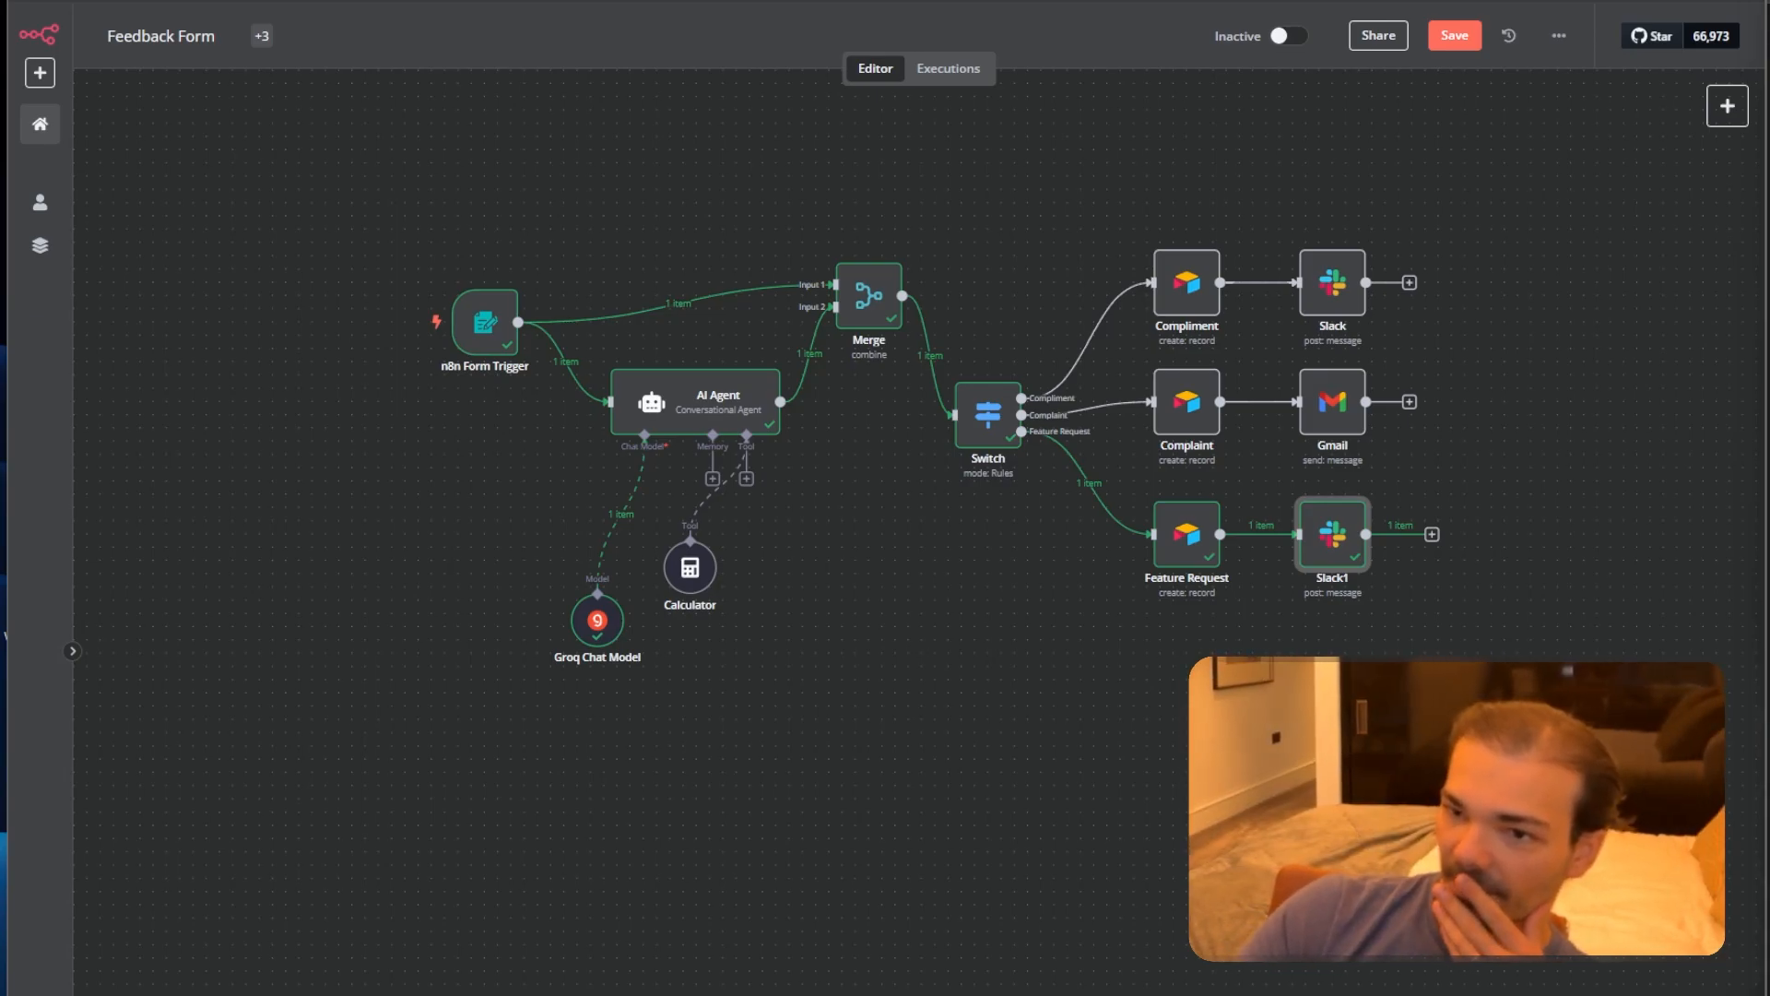
{"action": "left_click_drag", "start_coordinate": [1769, 7], "coordinate": [941, 2]}
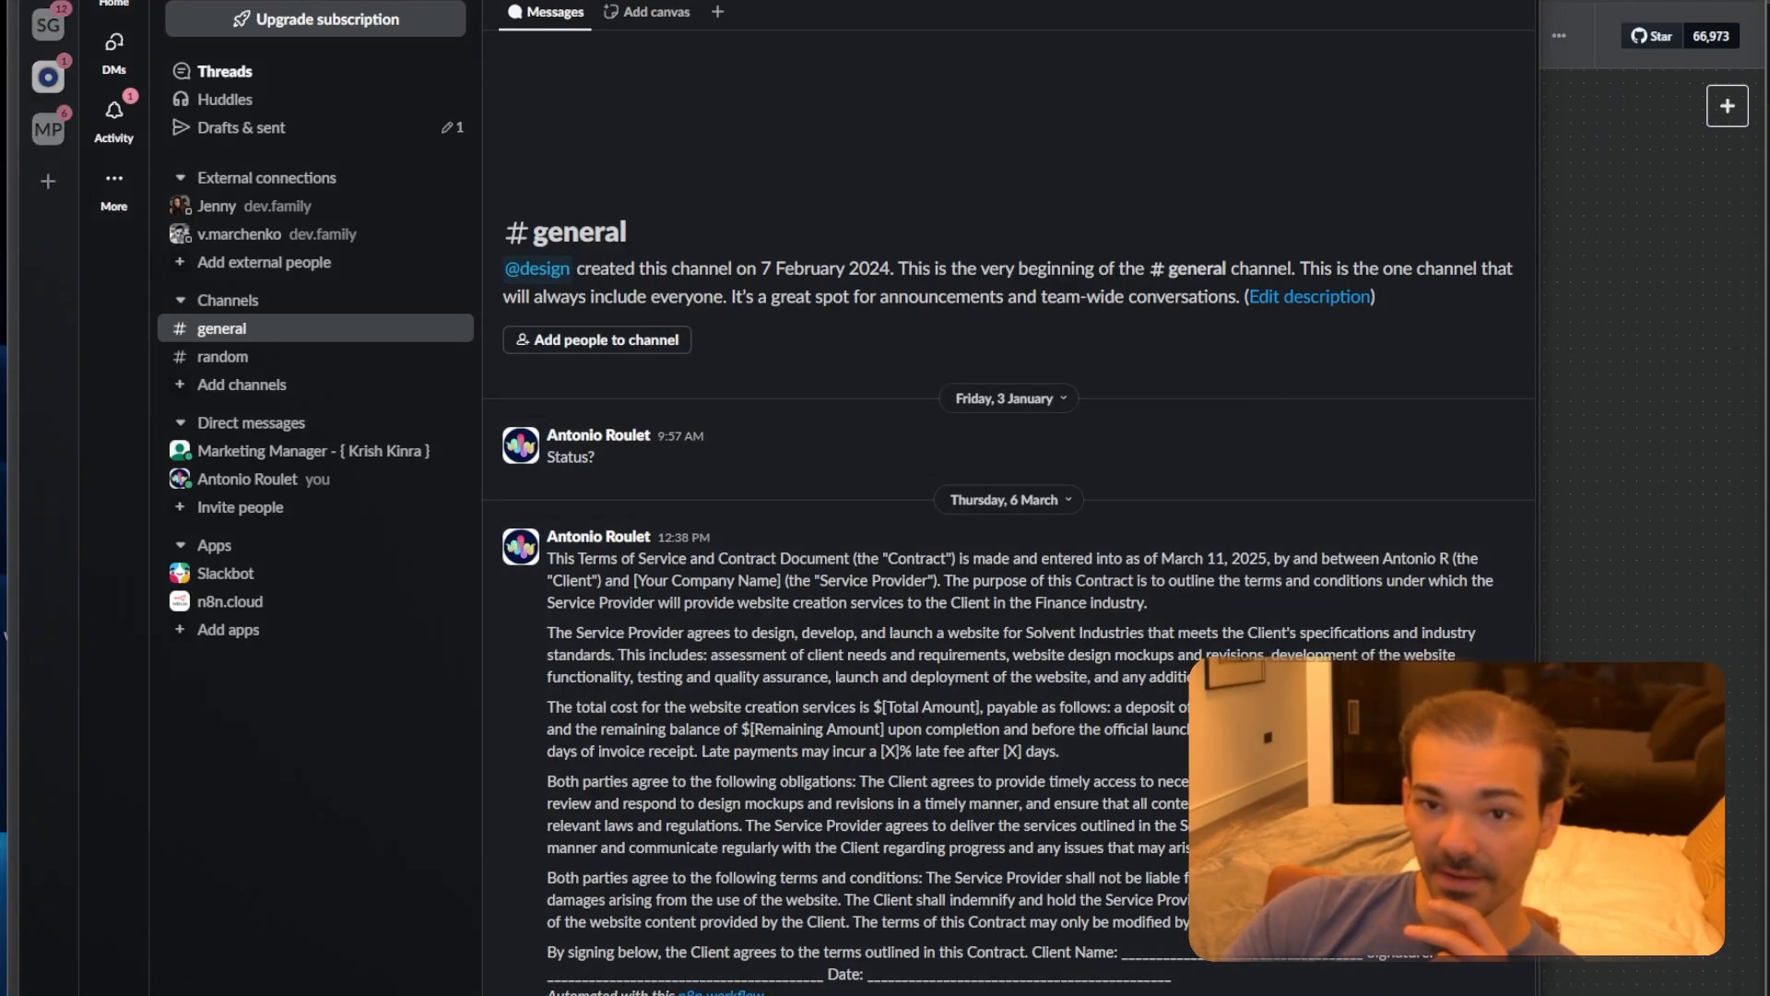
{"action": "left_click_drag", "start_coordinate": [1213, 0], "coordinate": [1229, 0]}
{"action": "scroll", "coordinate": [1206, 295], "scroll_direction": "down", "scroll_amount": 3}
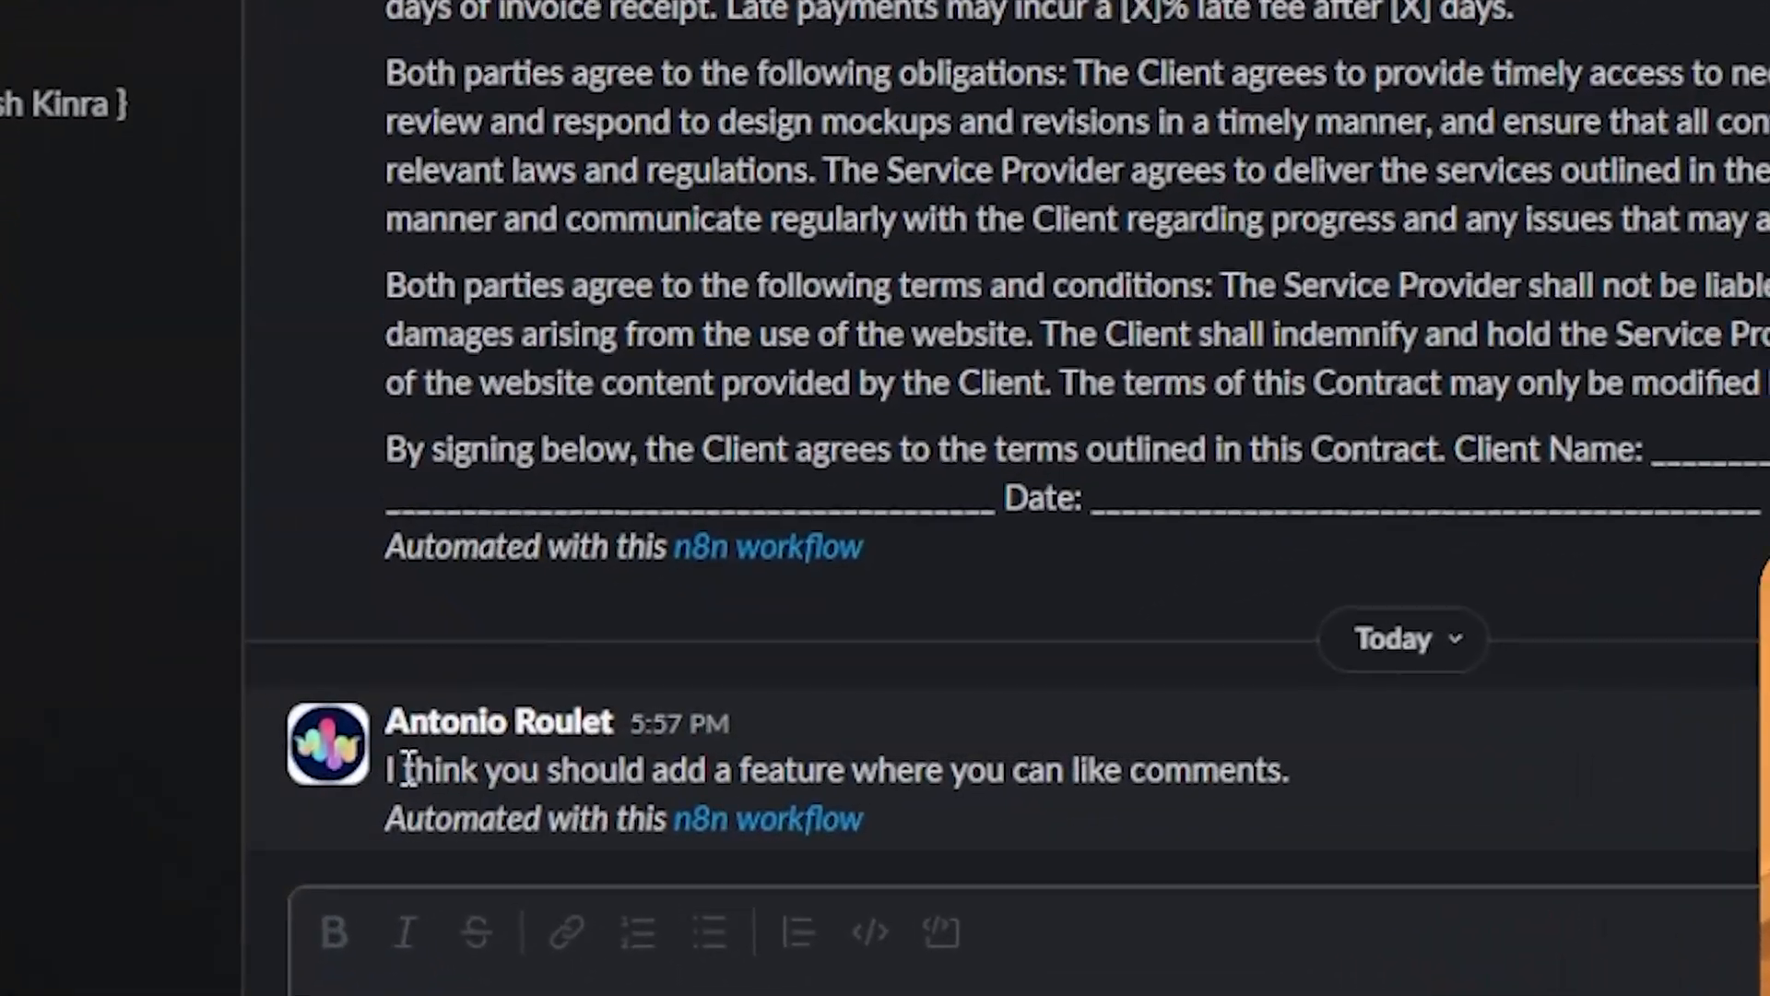
{"action": "left_click_drag", "start_coordinate": [409, 770], "coordinate": [1279, 770]}
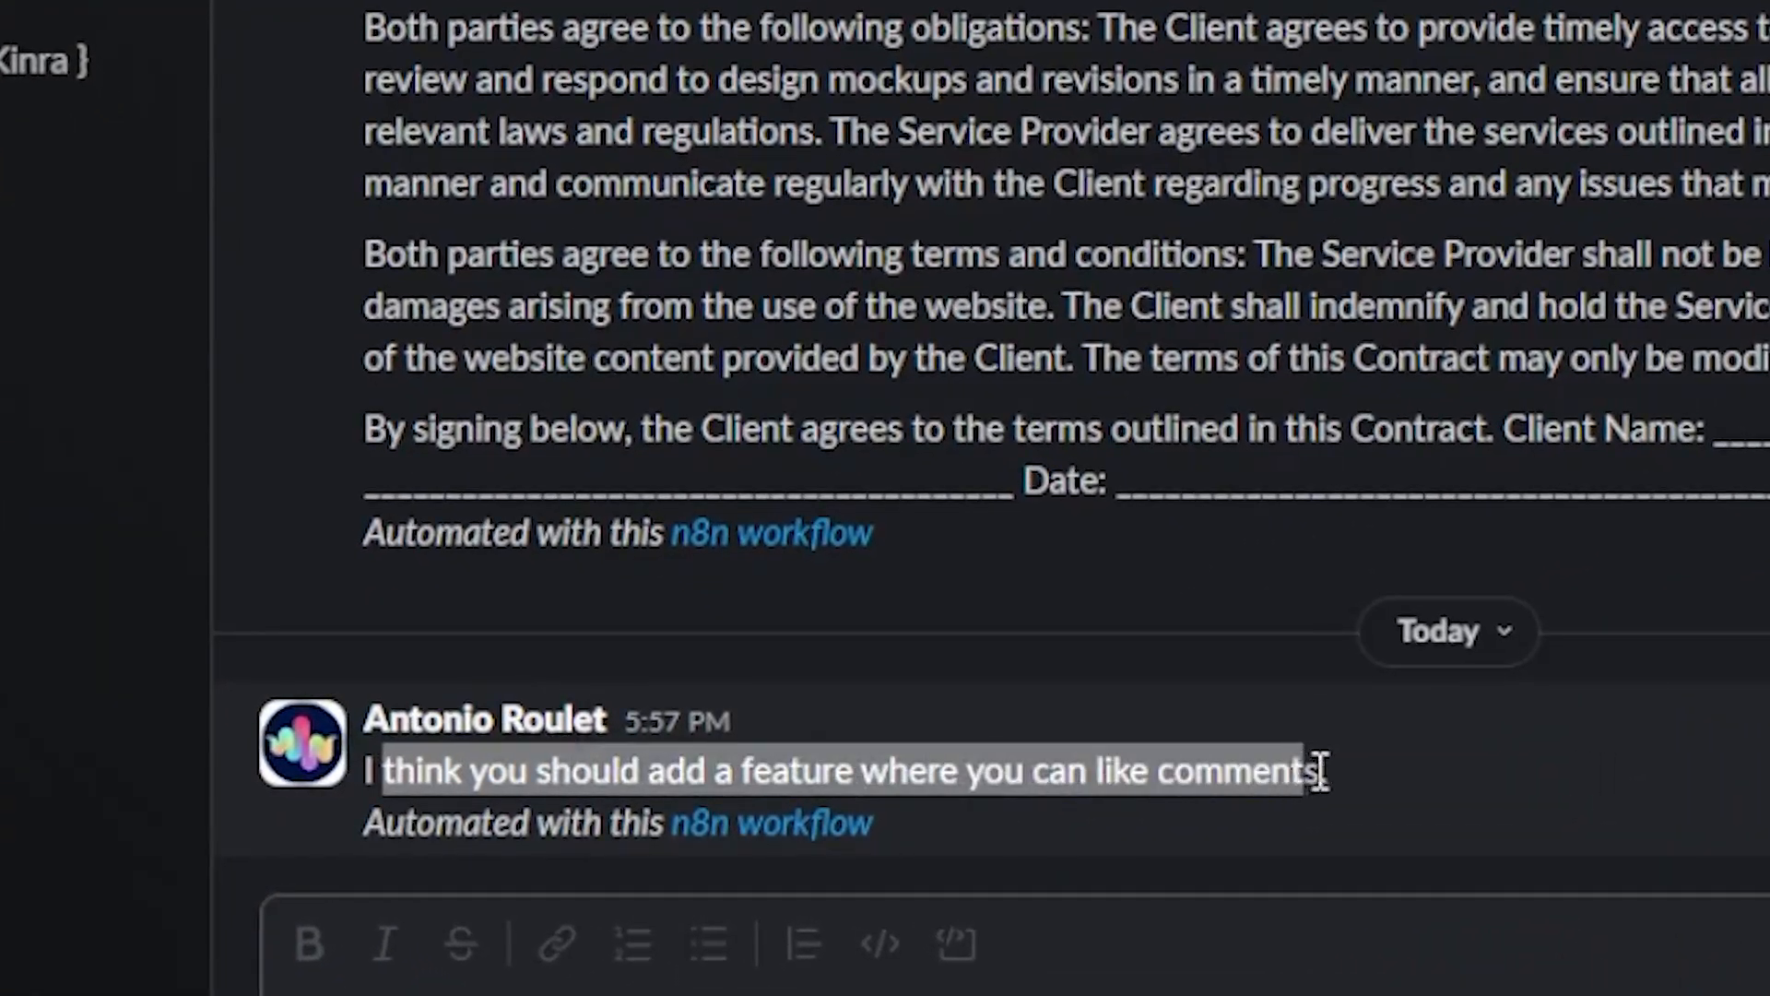
{"action": "left_click", "coordinate": [1227, 772]}
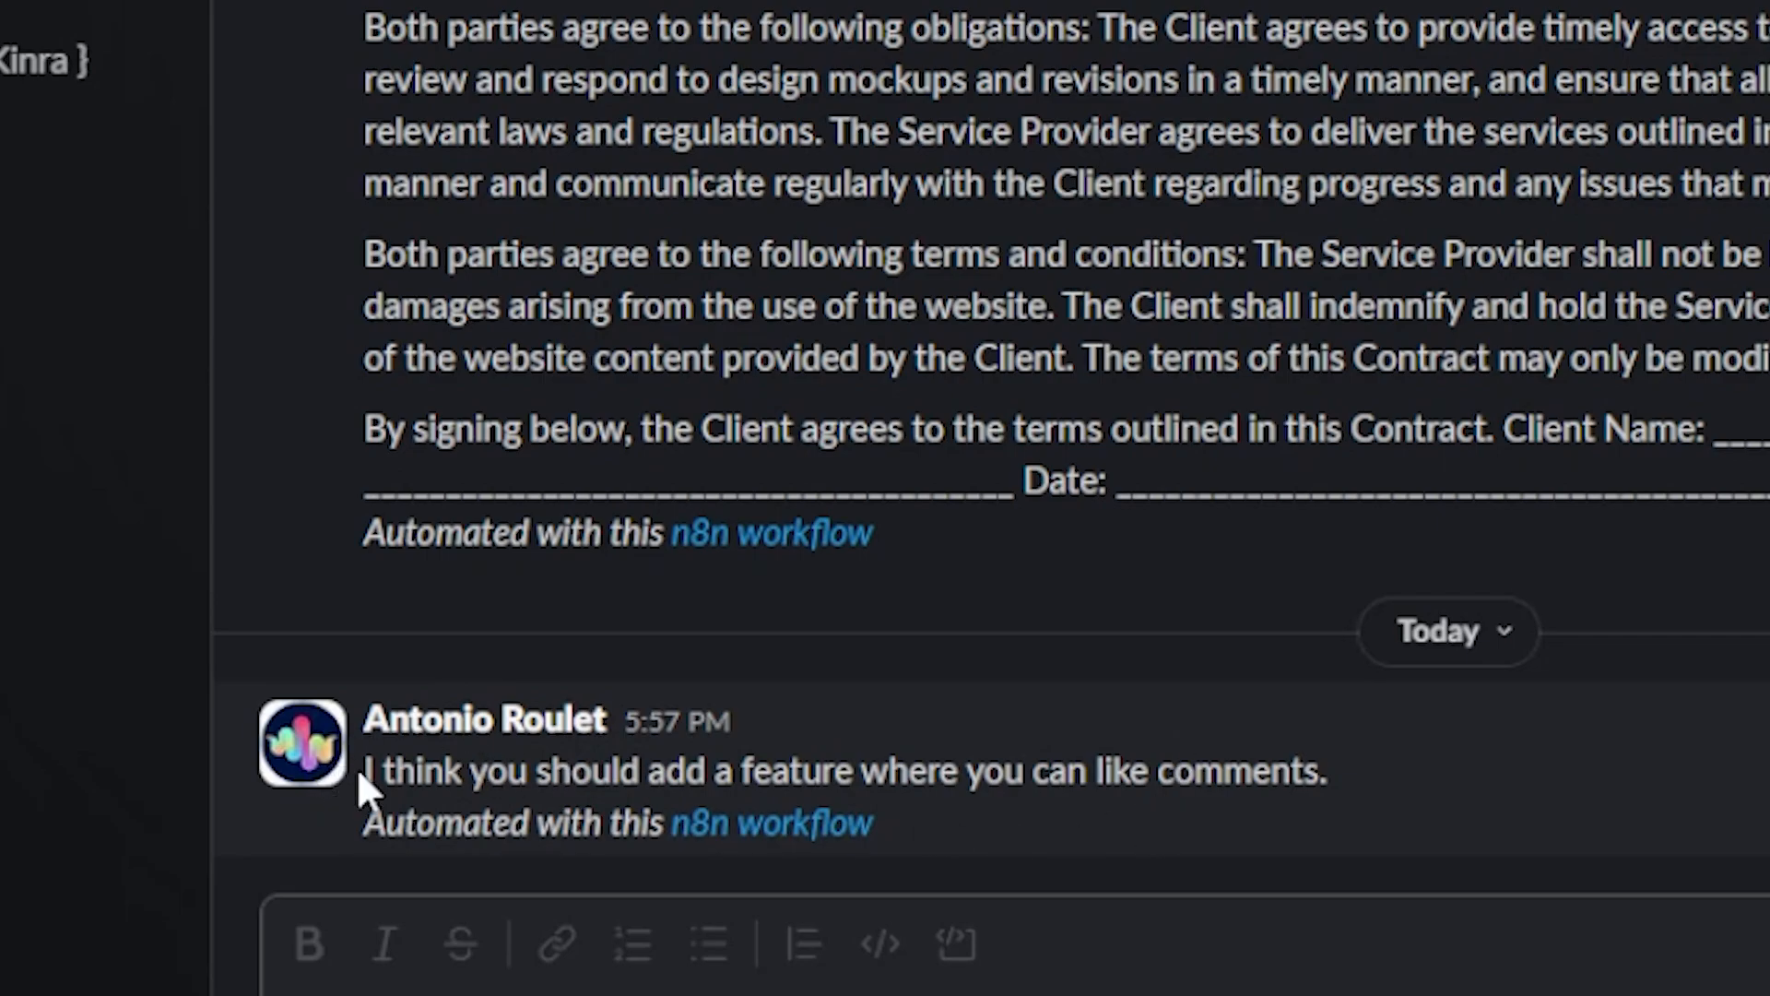
{"action": "left_click_drag", "start_coordinate": [363, 779], "coordinate": [1296, 797]}
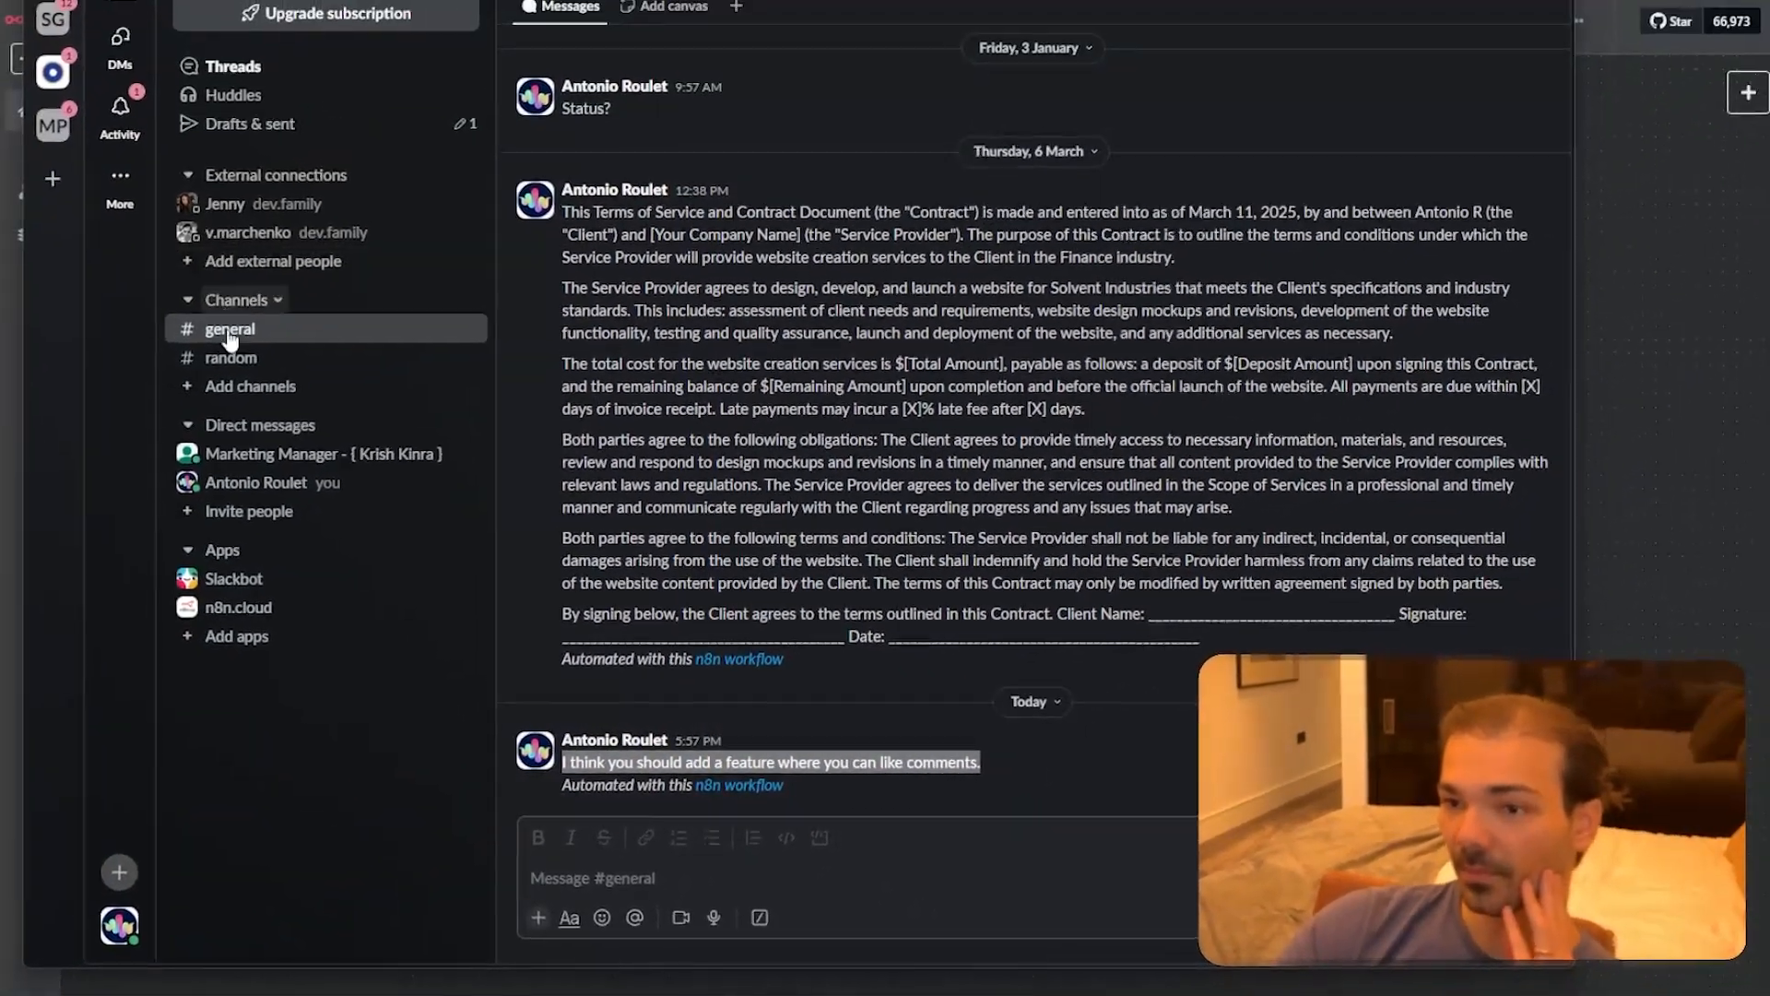
{"action": "left_click", "coordinate": [1019, 772]}
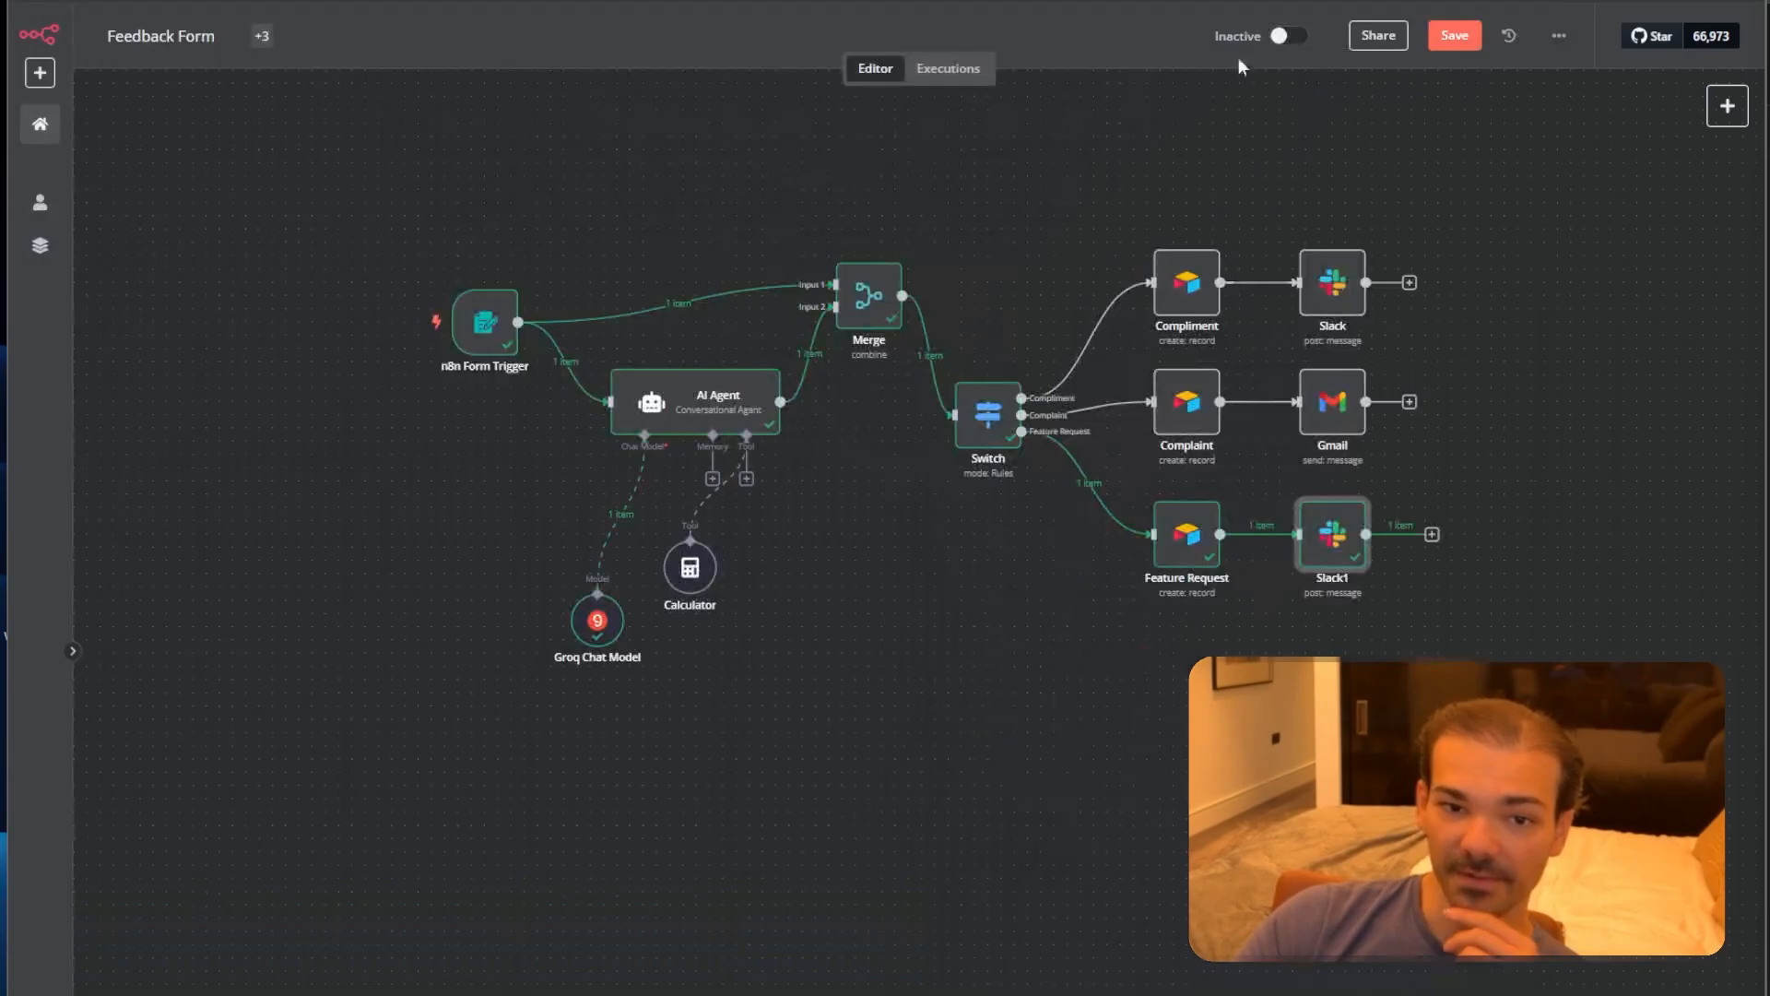
Move the Groq Chat Model node up-left toward the Calculator and save the workflow.
{"action": "left_click_drag", "start_coordinate": [427, 737], "coordinate": [1628, 166]}
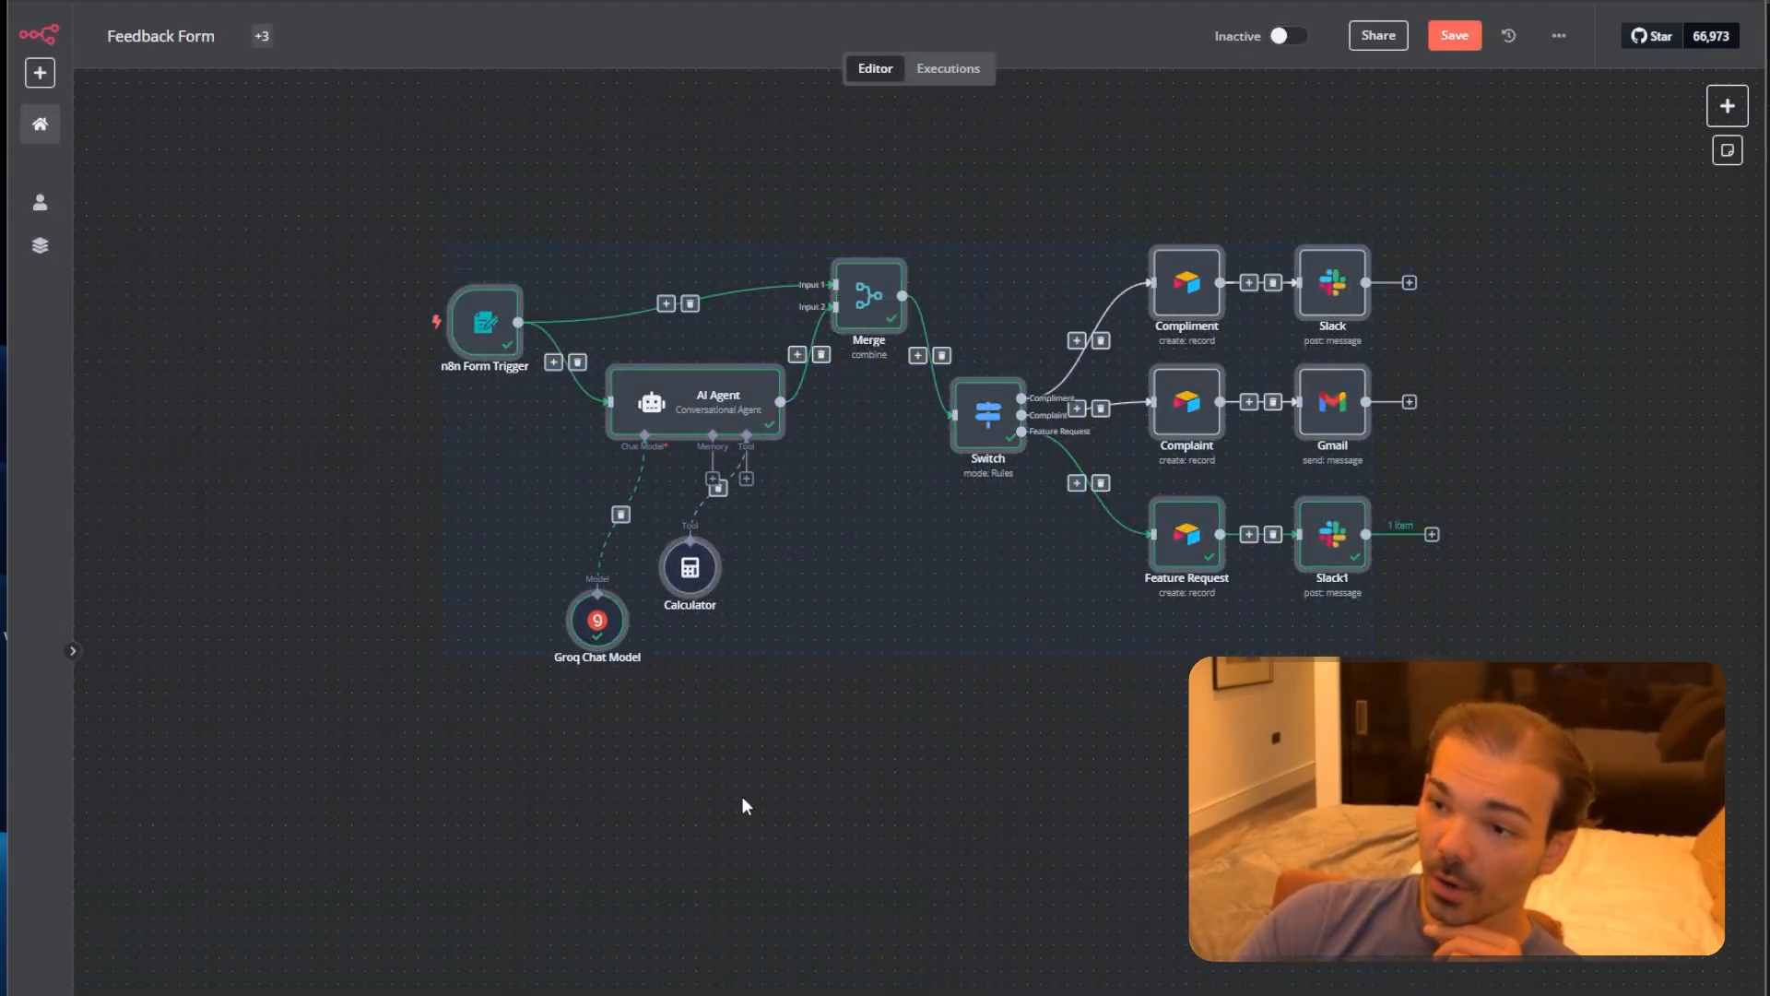
{"action": "left_click_drag", "start_coordinate": [374, 839], "coordinate": [1472, 217]}
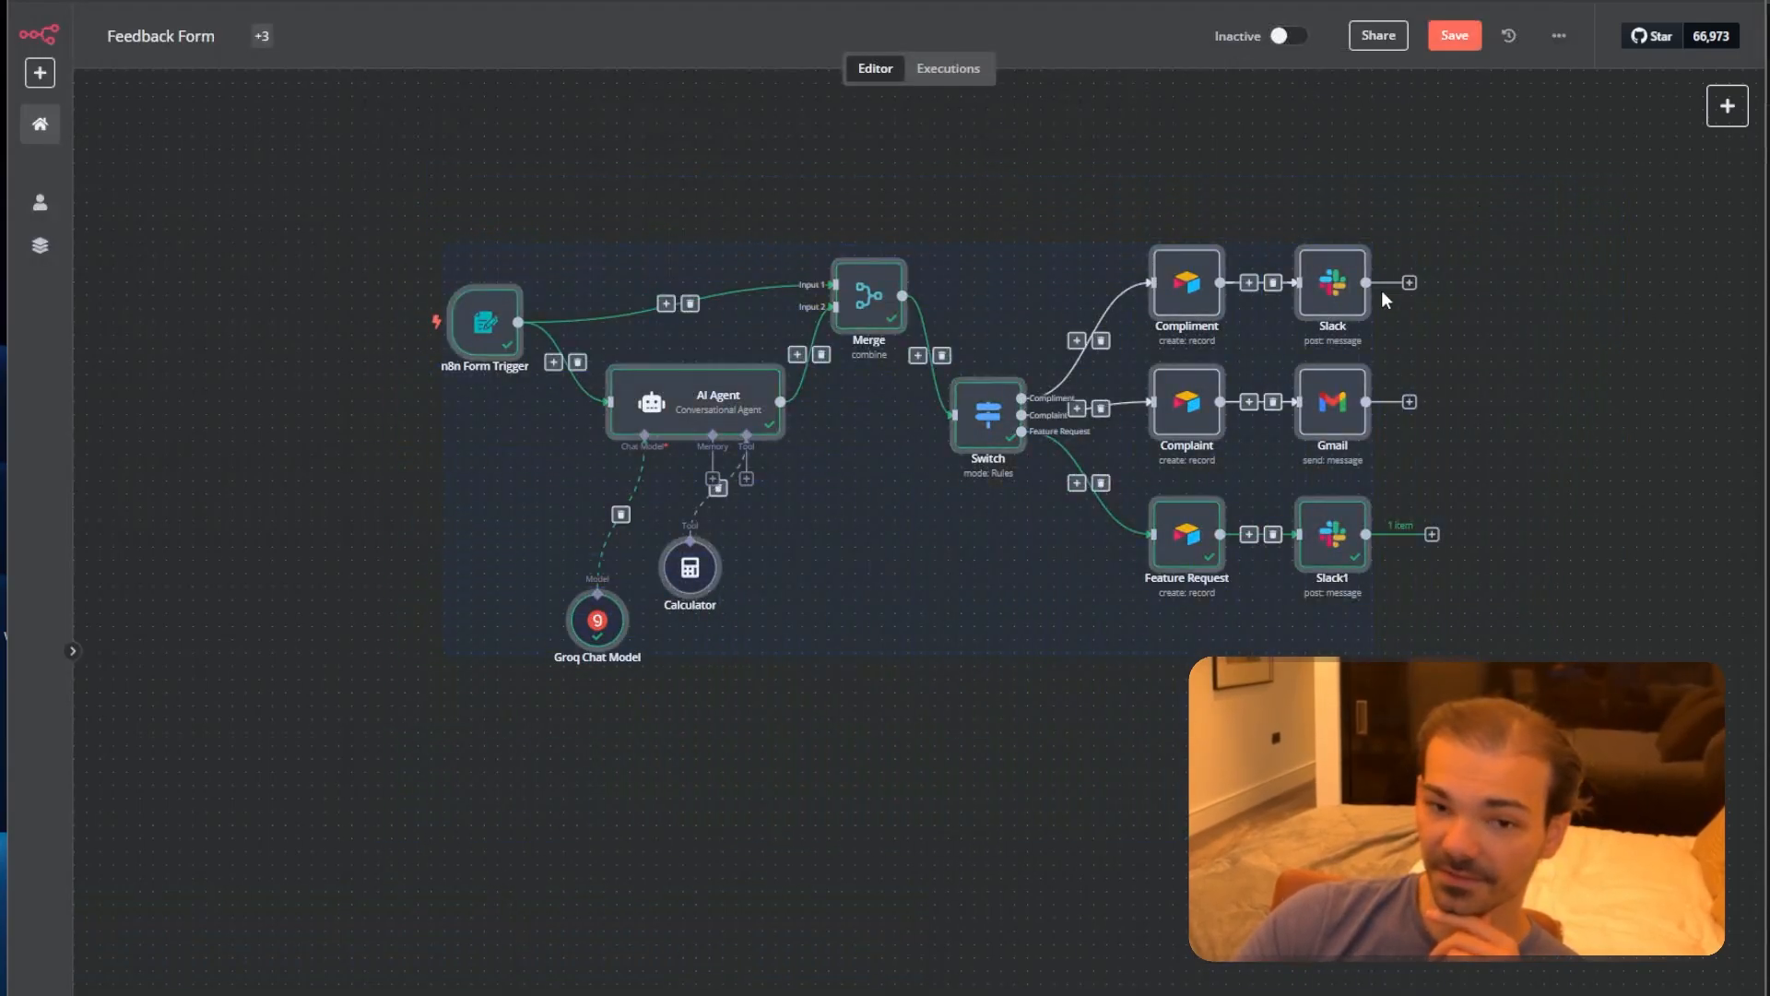
{"action": "left_click", "coordinate": [723, 778]}
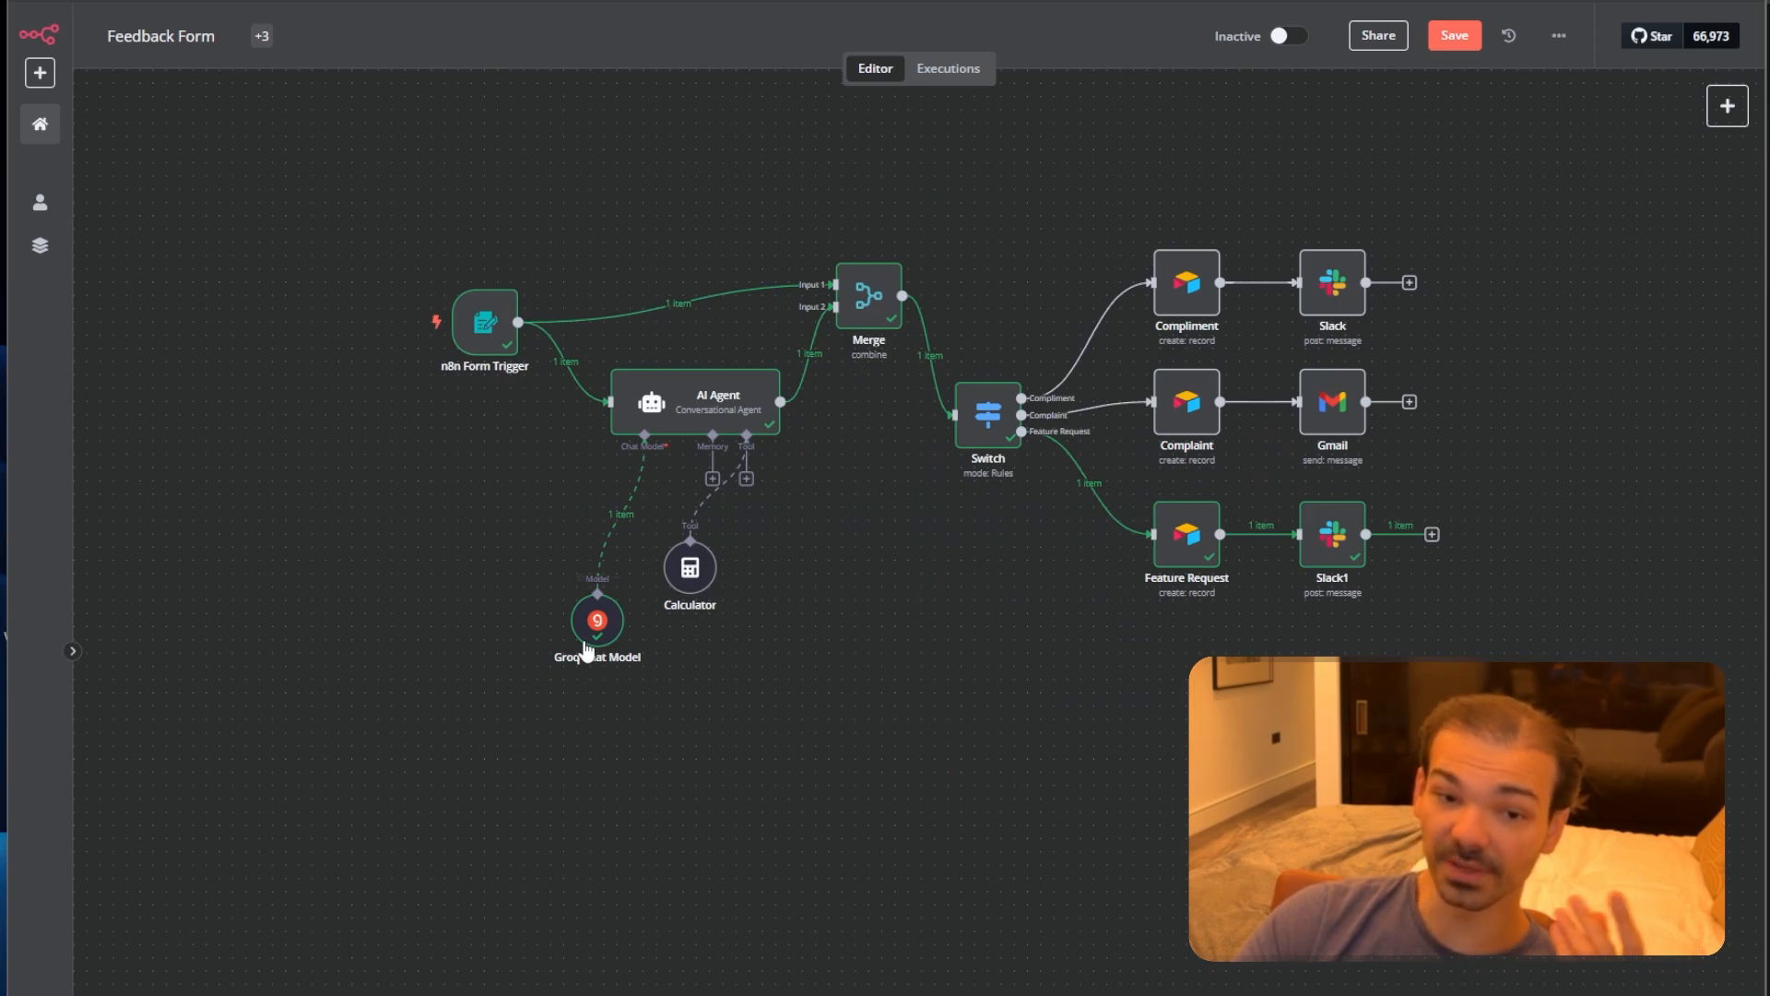
{"action": "mouse_move", "coordinate": [597, 620]}
{"action": "left_mouse_down"}
{"action": "mouse_move", "coordinate": [580, 584]}
{"action": "mouse_move", "coordinate": [599, 559]}
{"action": "mouse_move", "coordinate": [557, 540]}
{"action": "mouse_move", "coordinate": [576, 603]}
{"action": "left_mouse_up"}
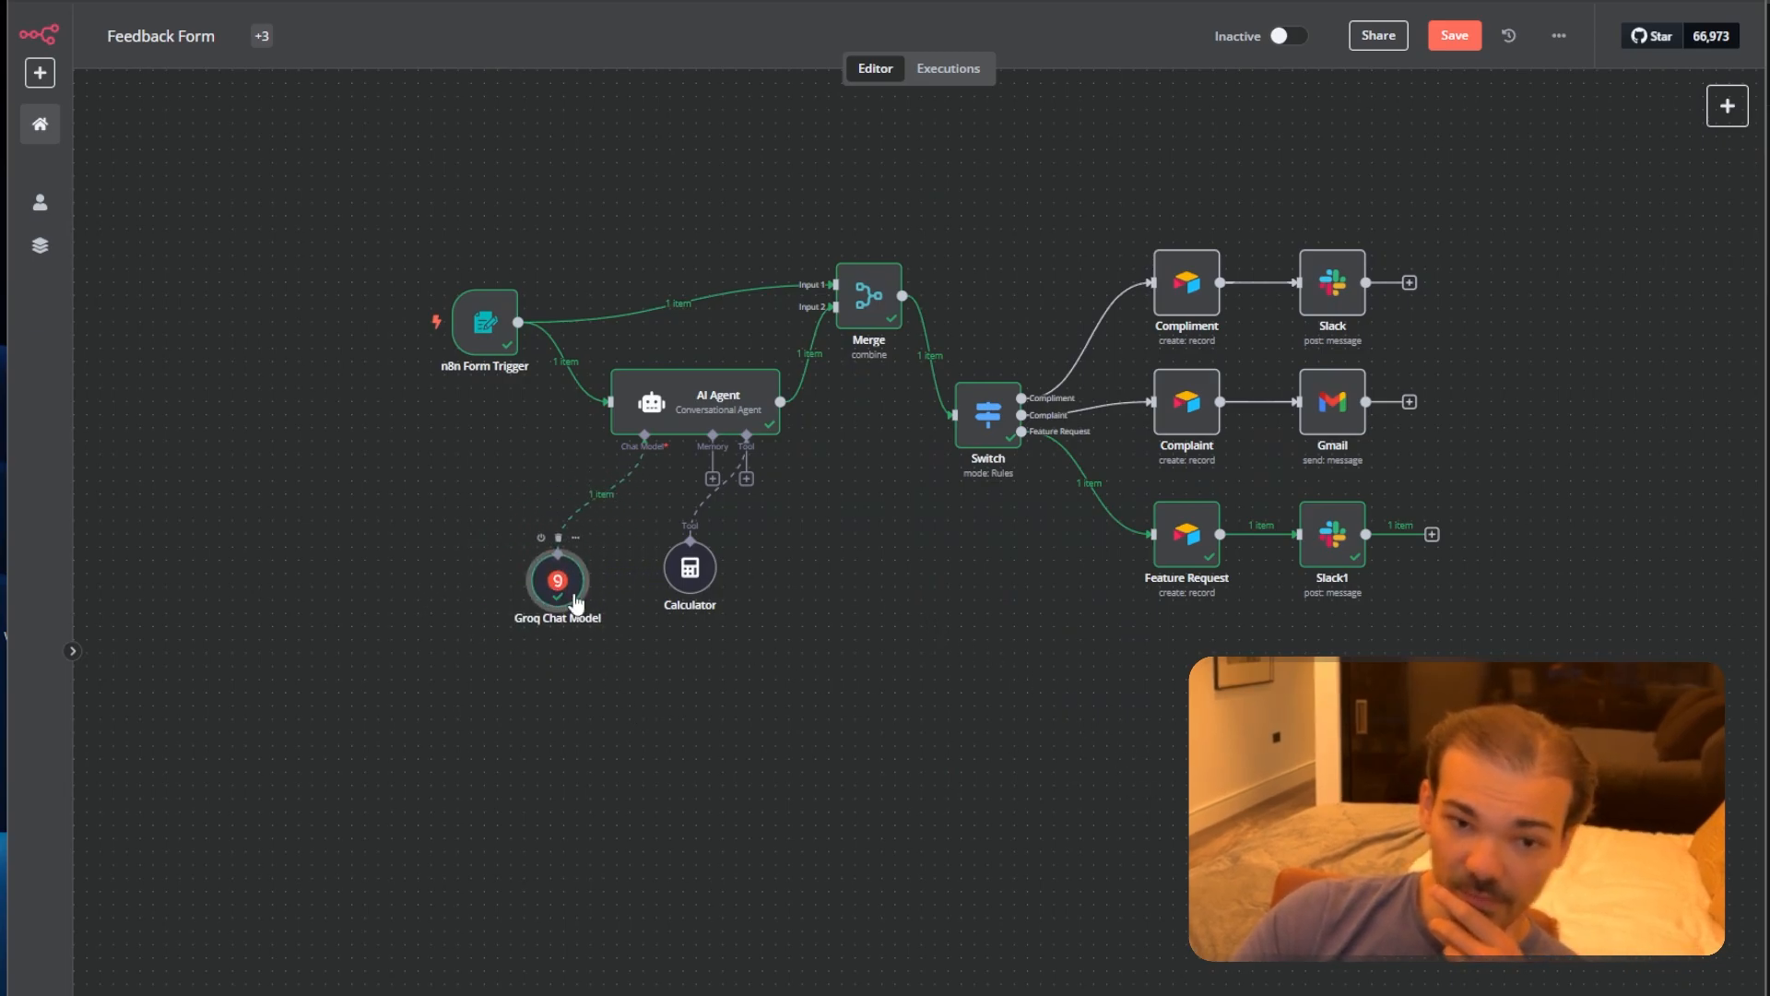
{"action": "left_click", "coordinate": [698, 591]}
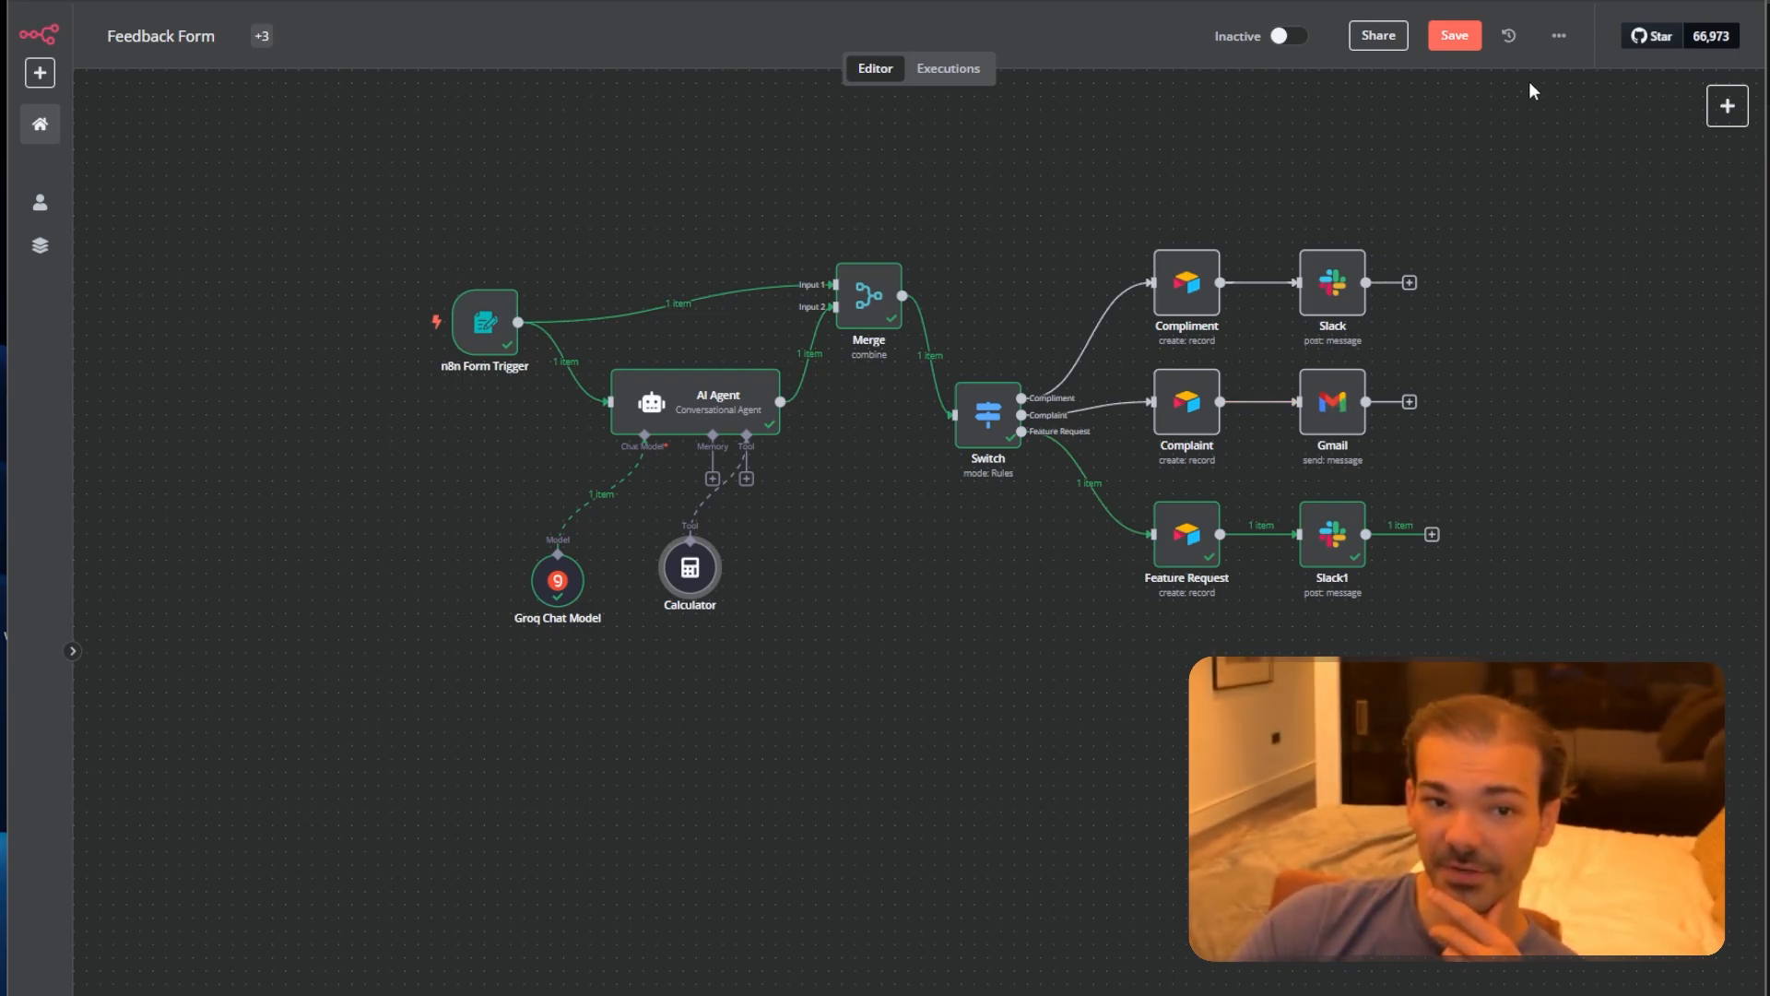
{"action": "left_click", "coordinate": [1466, 44]}
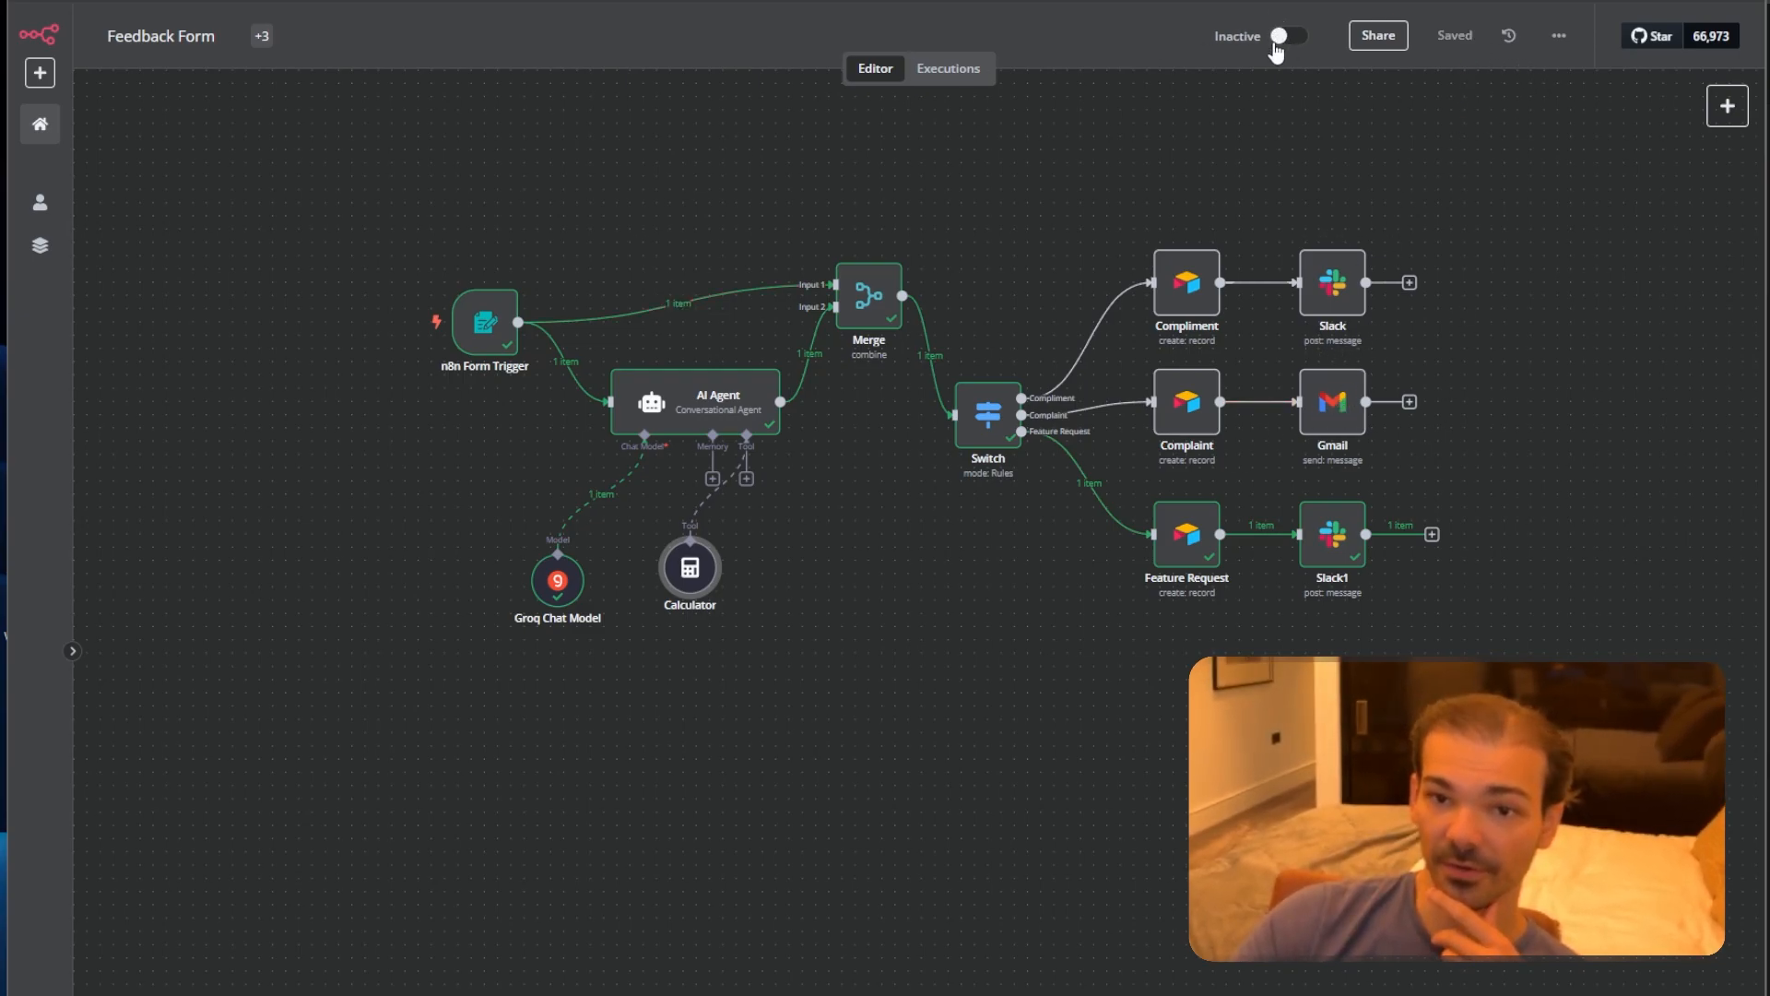
{"action": "left_click", "coordinate": [1008, 638]}
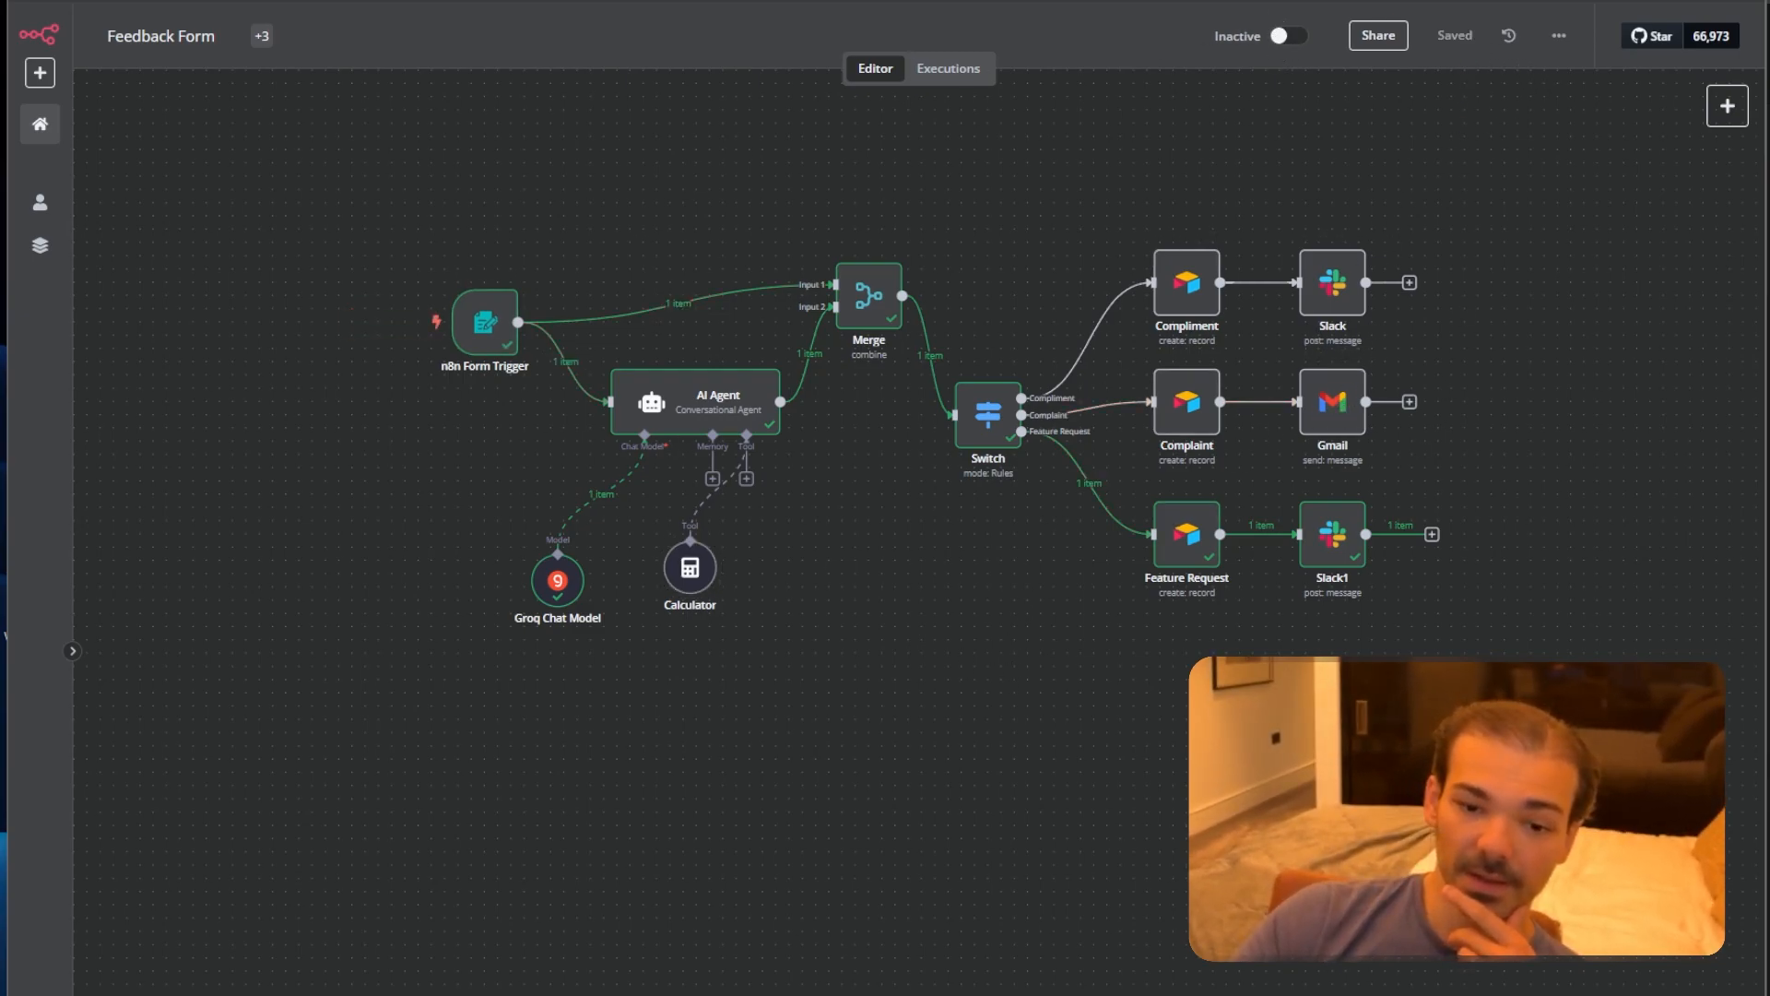
Start a new test run and enter the customer's name and e-mail in the form.
{"action": "left_click", "coordinate": [899, 993]}
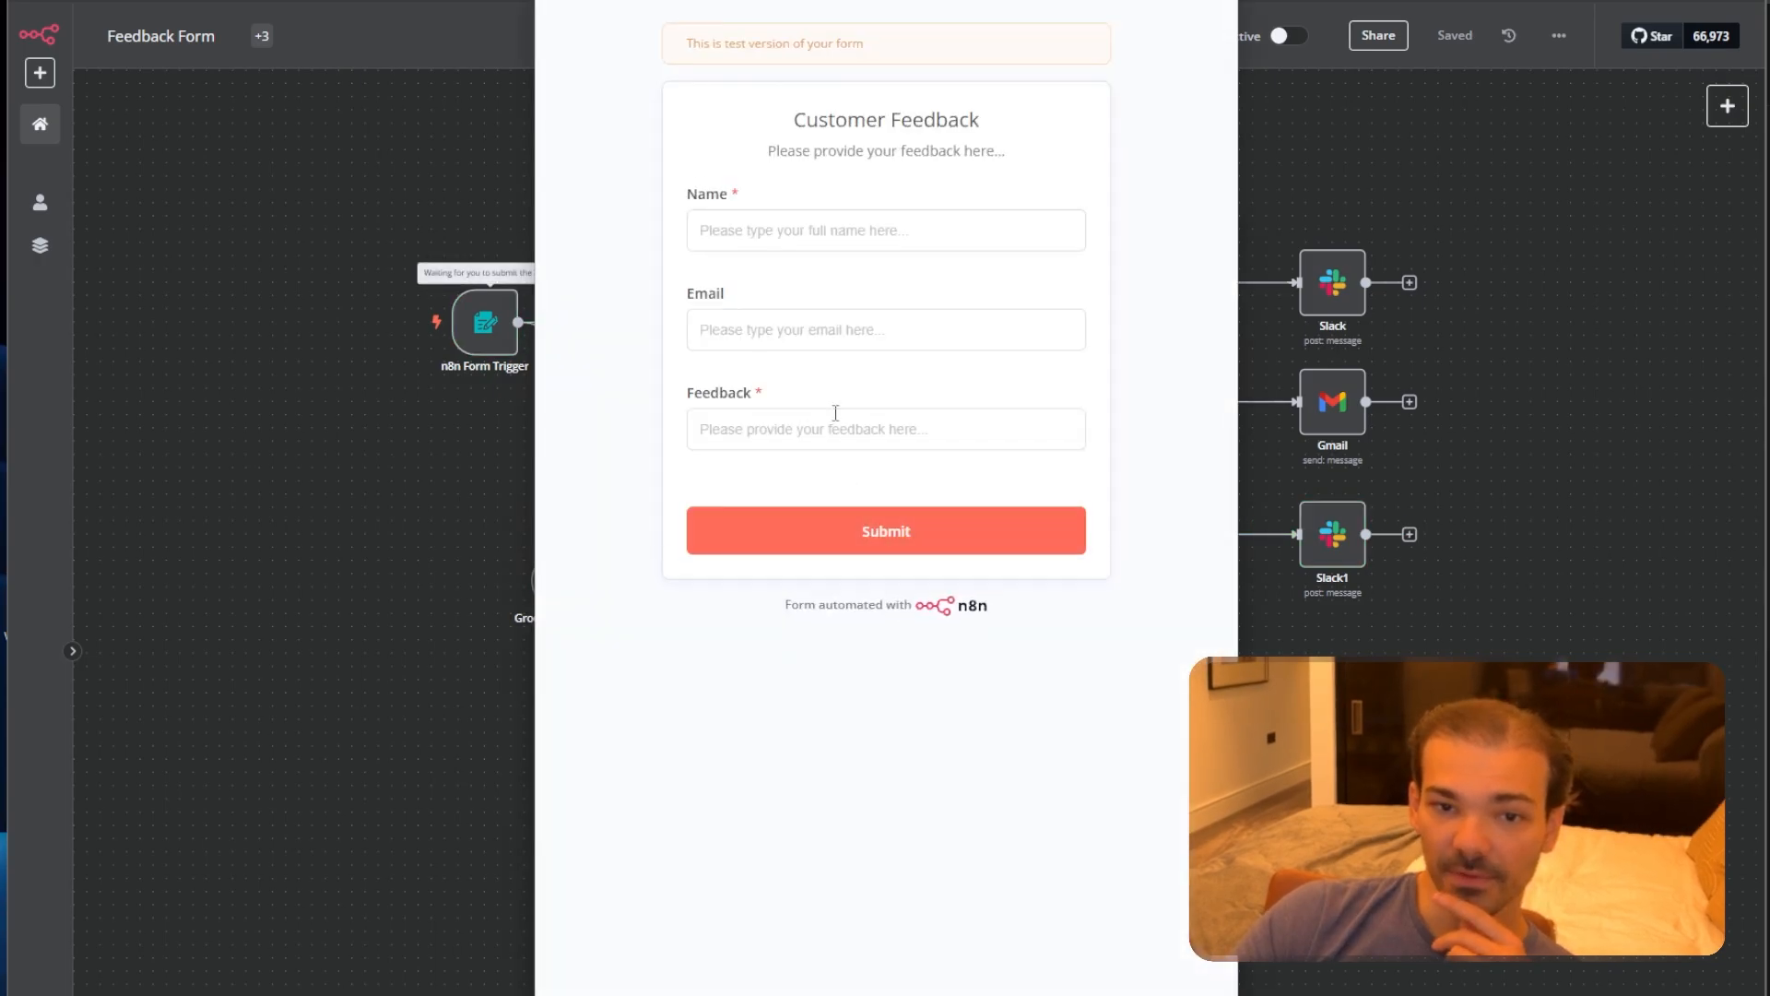
{"action": "left_click", "coordinate": [807, 232]}
{"action": "left_click_drag", "start_coordinate": [896, 0], "coordinate": [782, 2]}
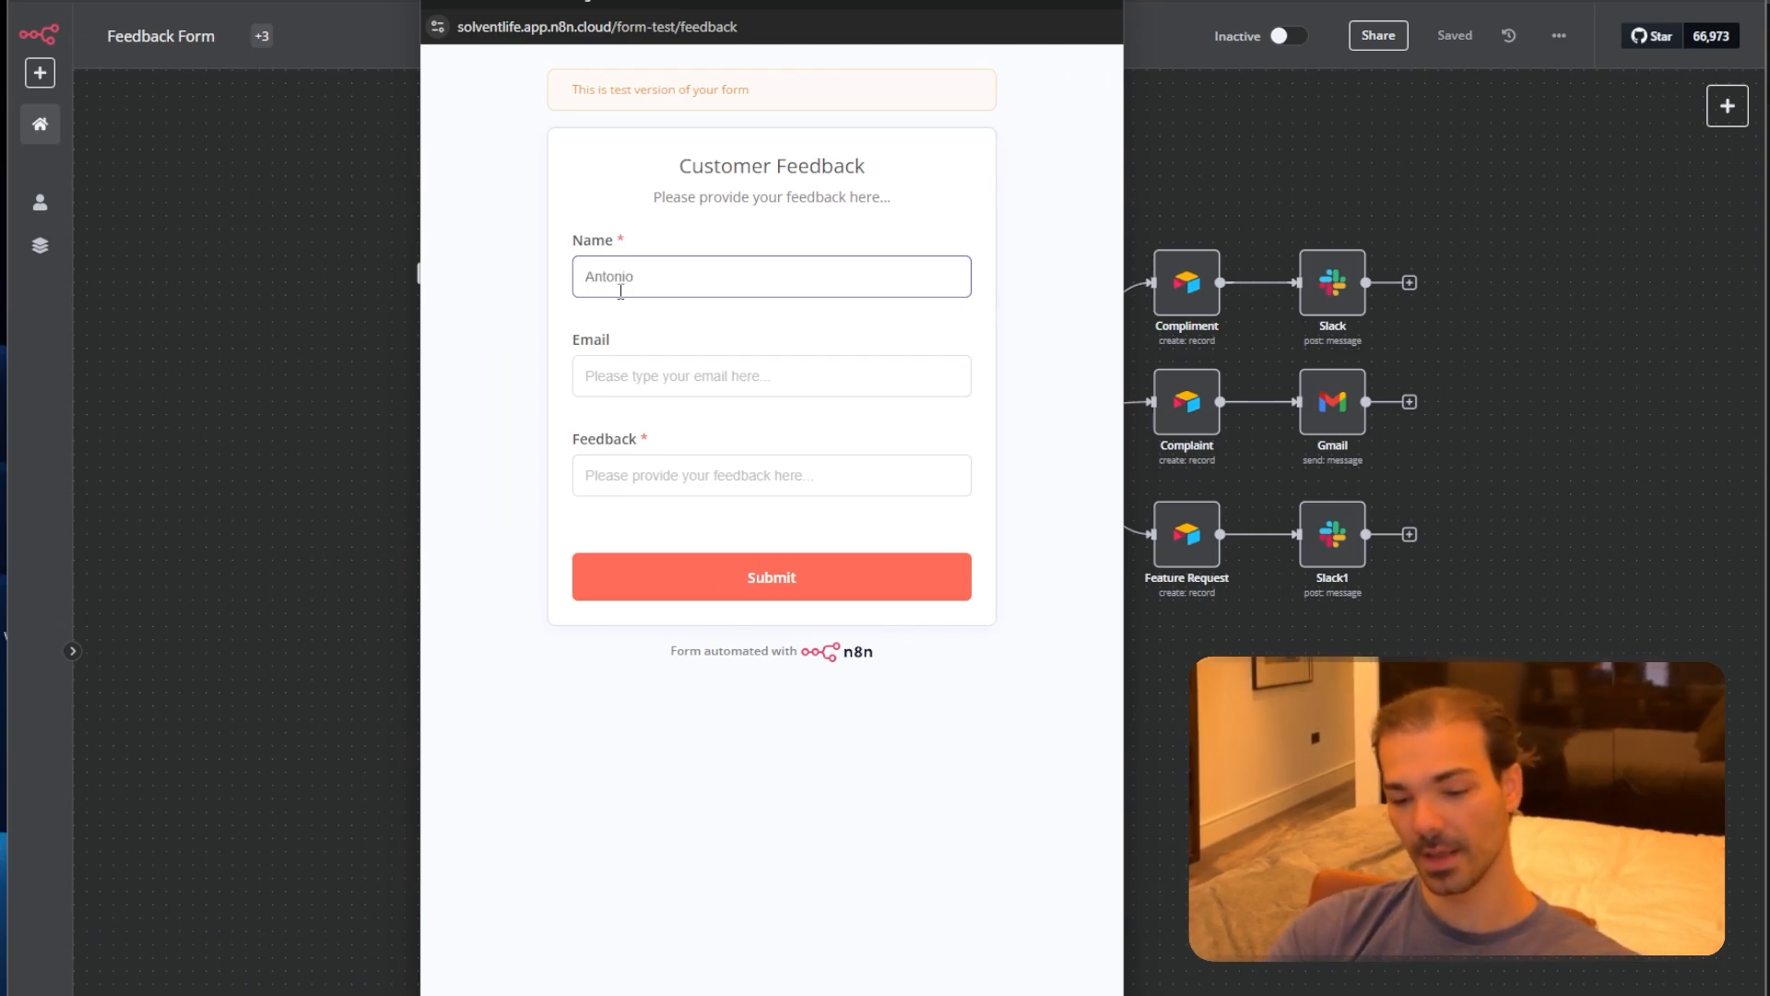
{"action": "key", "text": "Tab"}
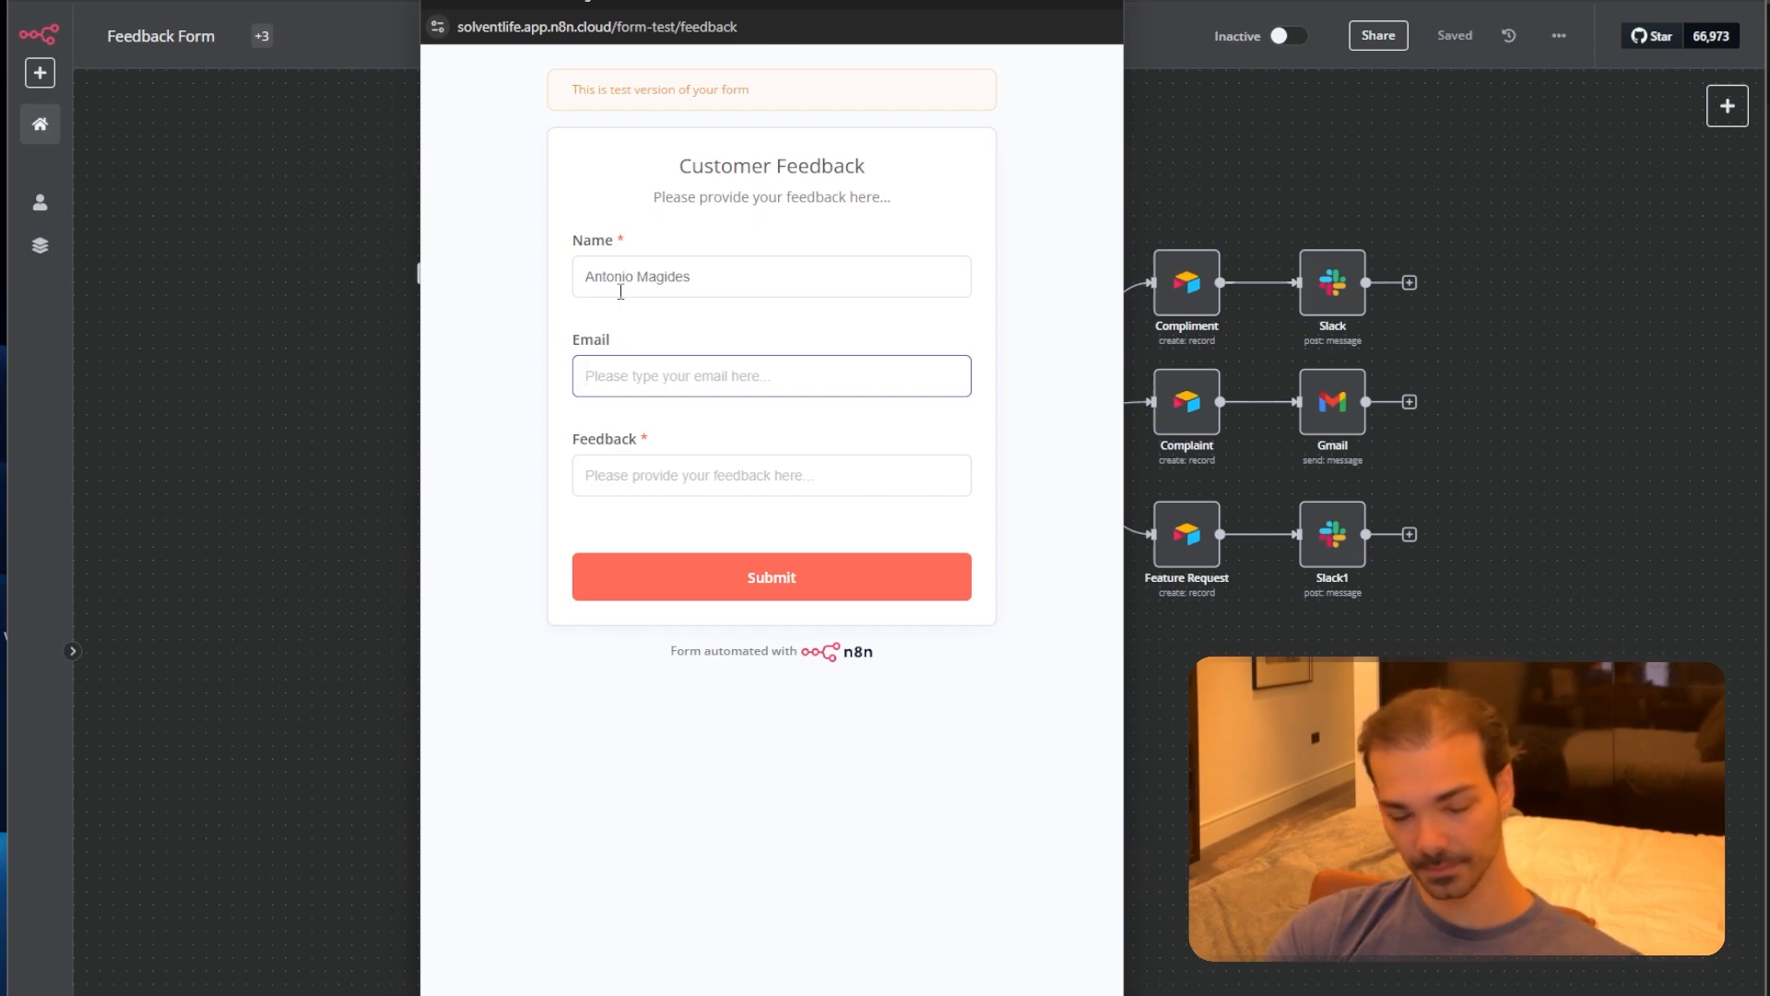
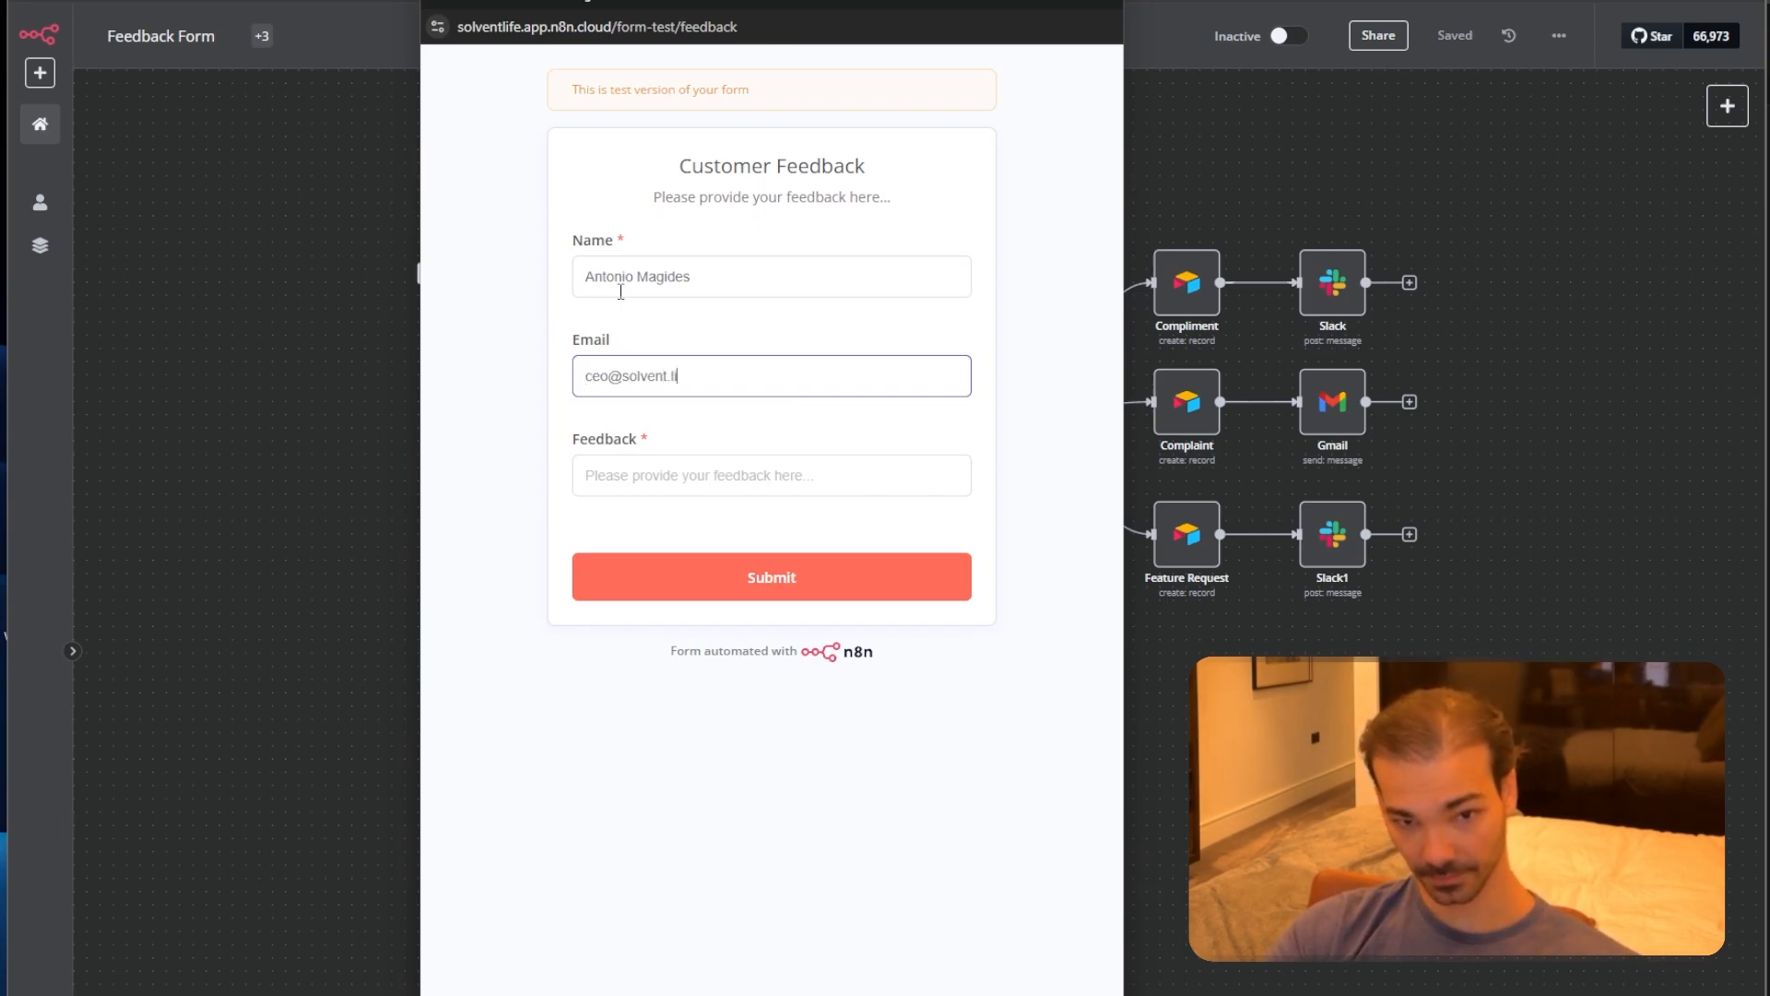
{"action": "key", "text": "Tab"}
Enter feedback 'I think that you Should make some adjustments I DONT LIKE IT.' and submit.
{"action": "type", "text": "I thi"}
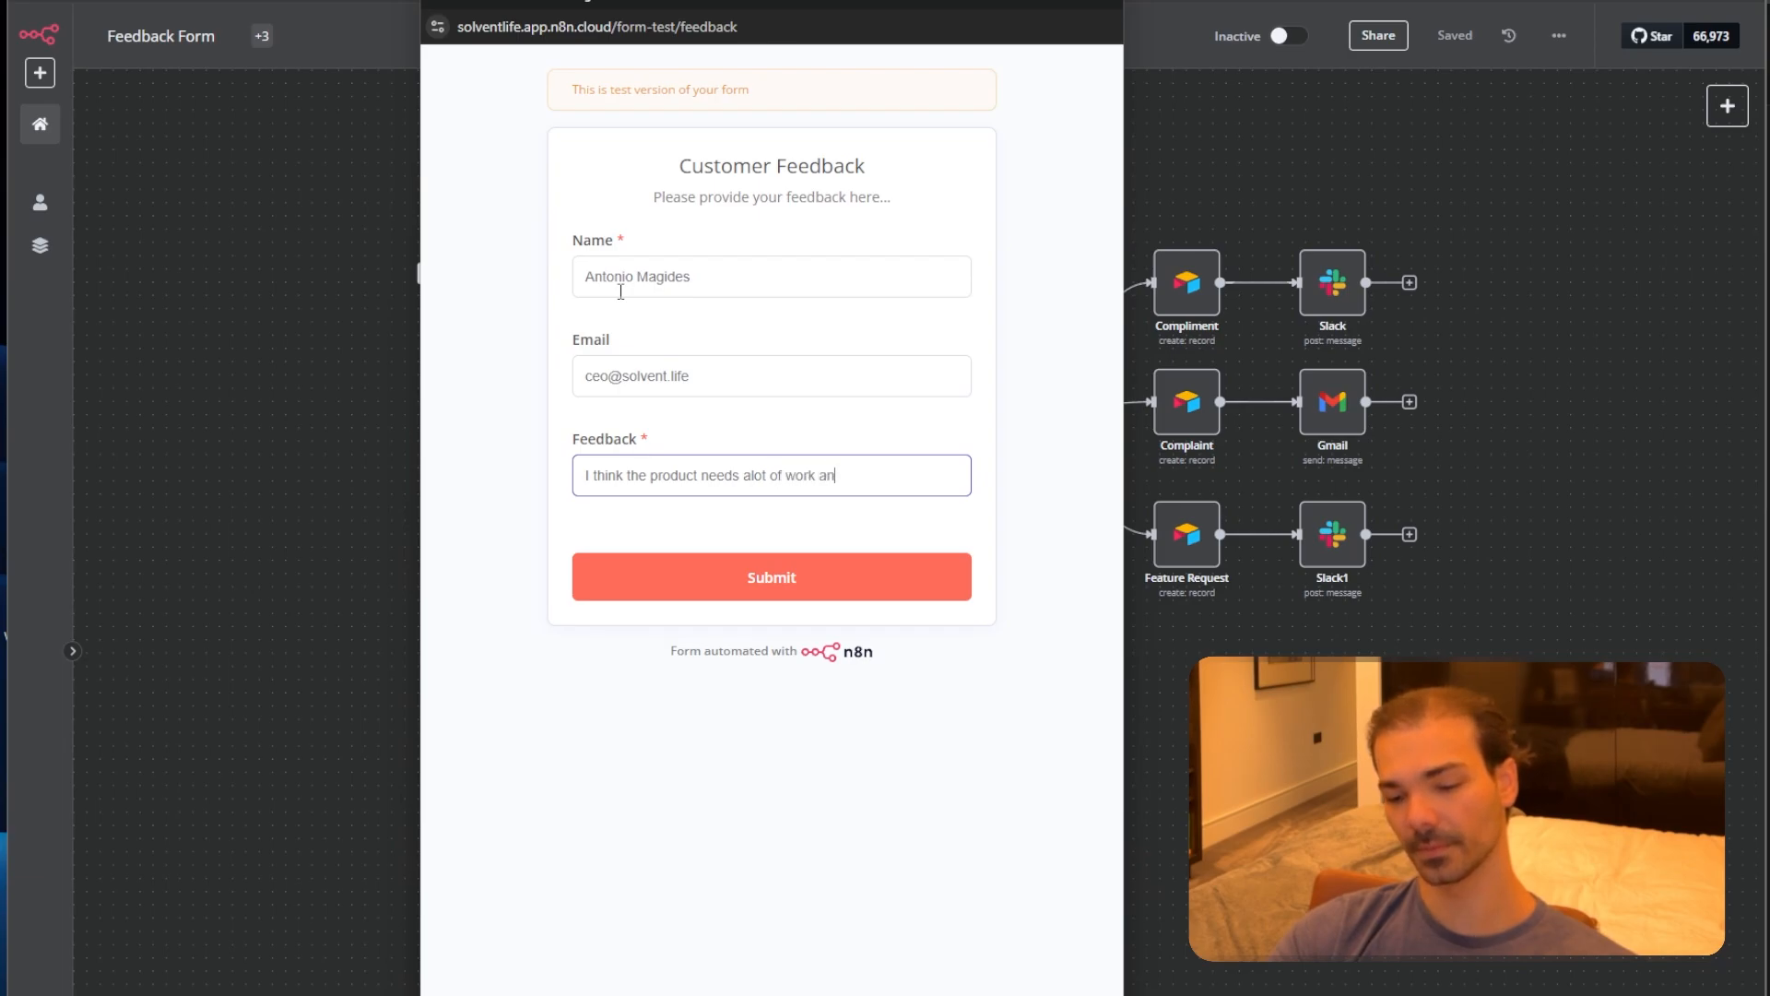
{"action": "type", "text": "I think that yo"}
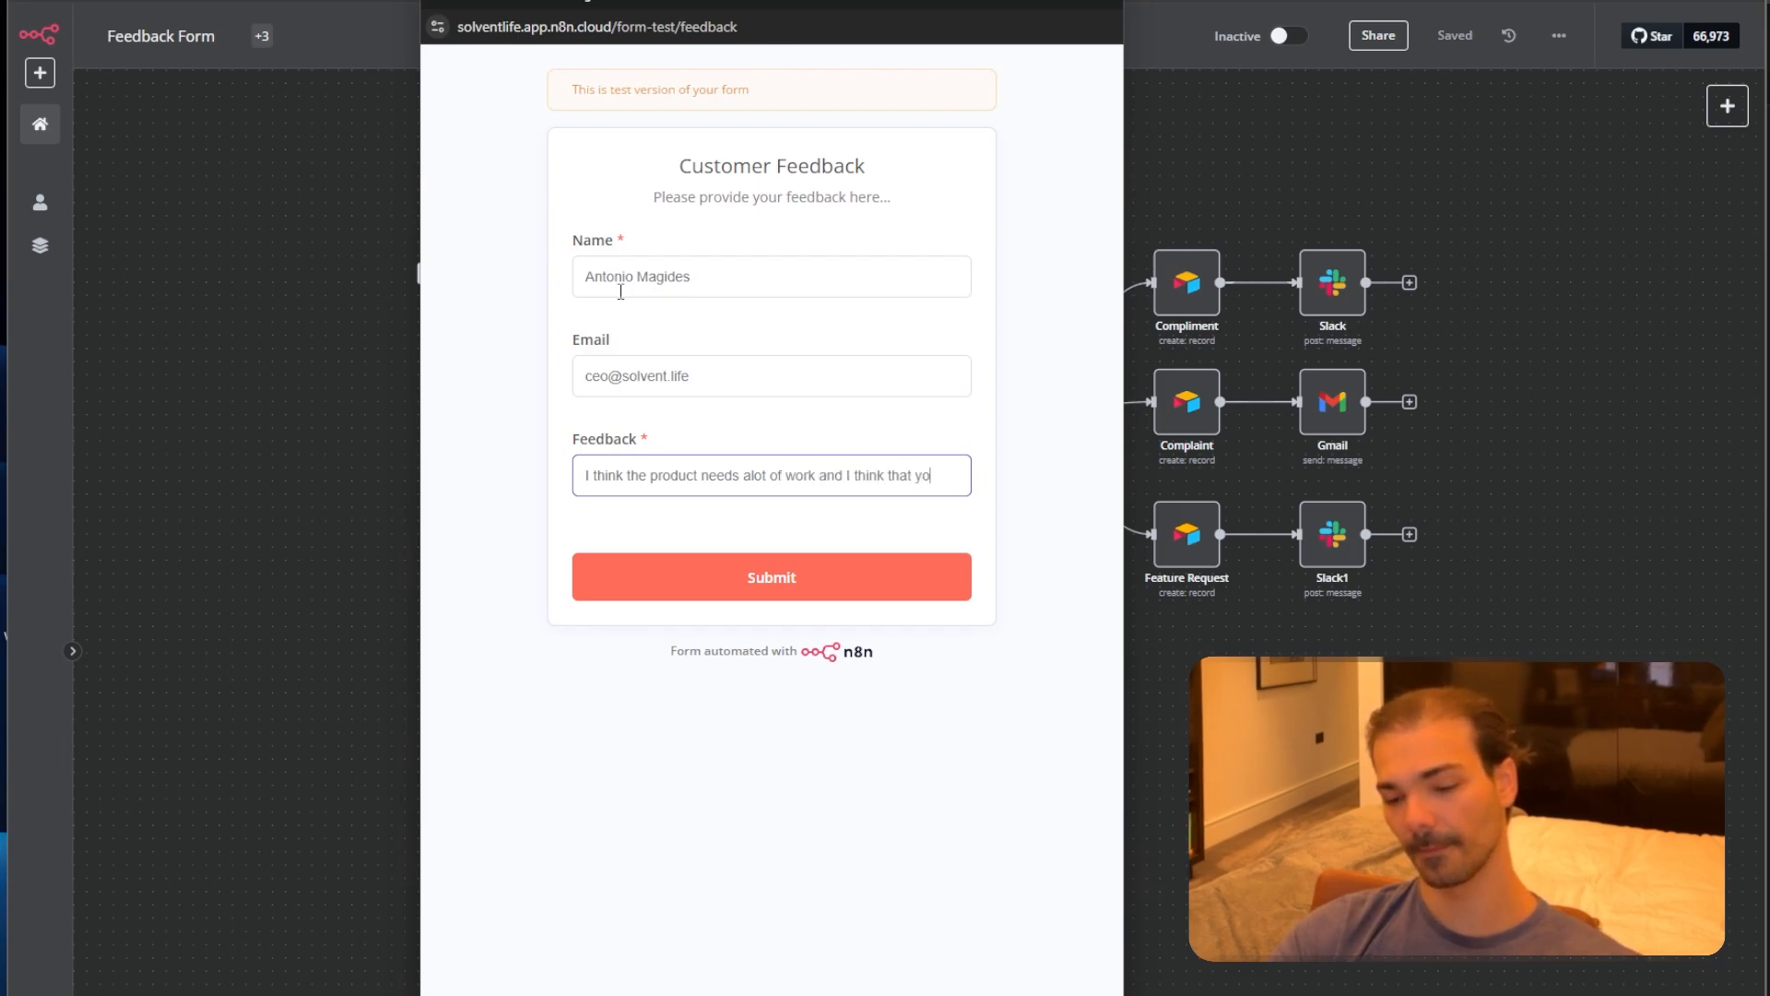
{"action": "type", "text": "u Sh"}
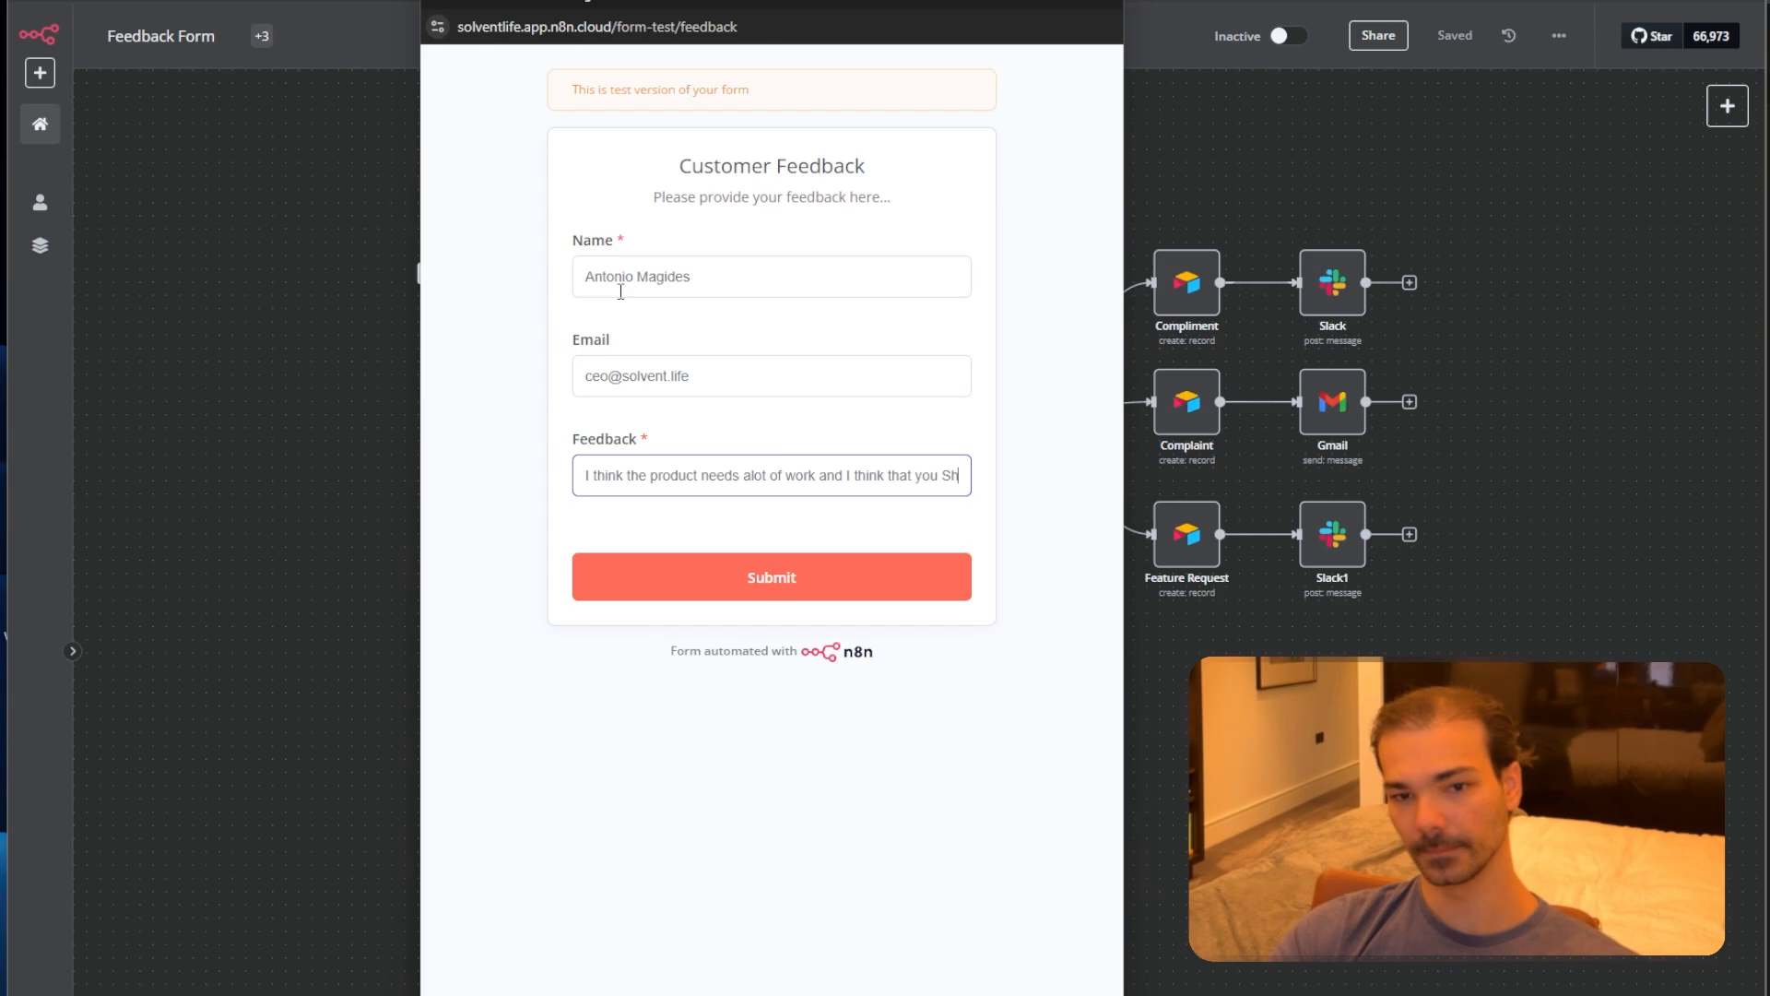
{"action": "type", "text": "ould make so"}
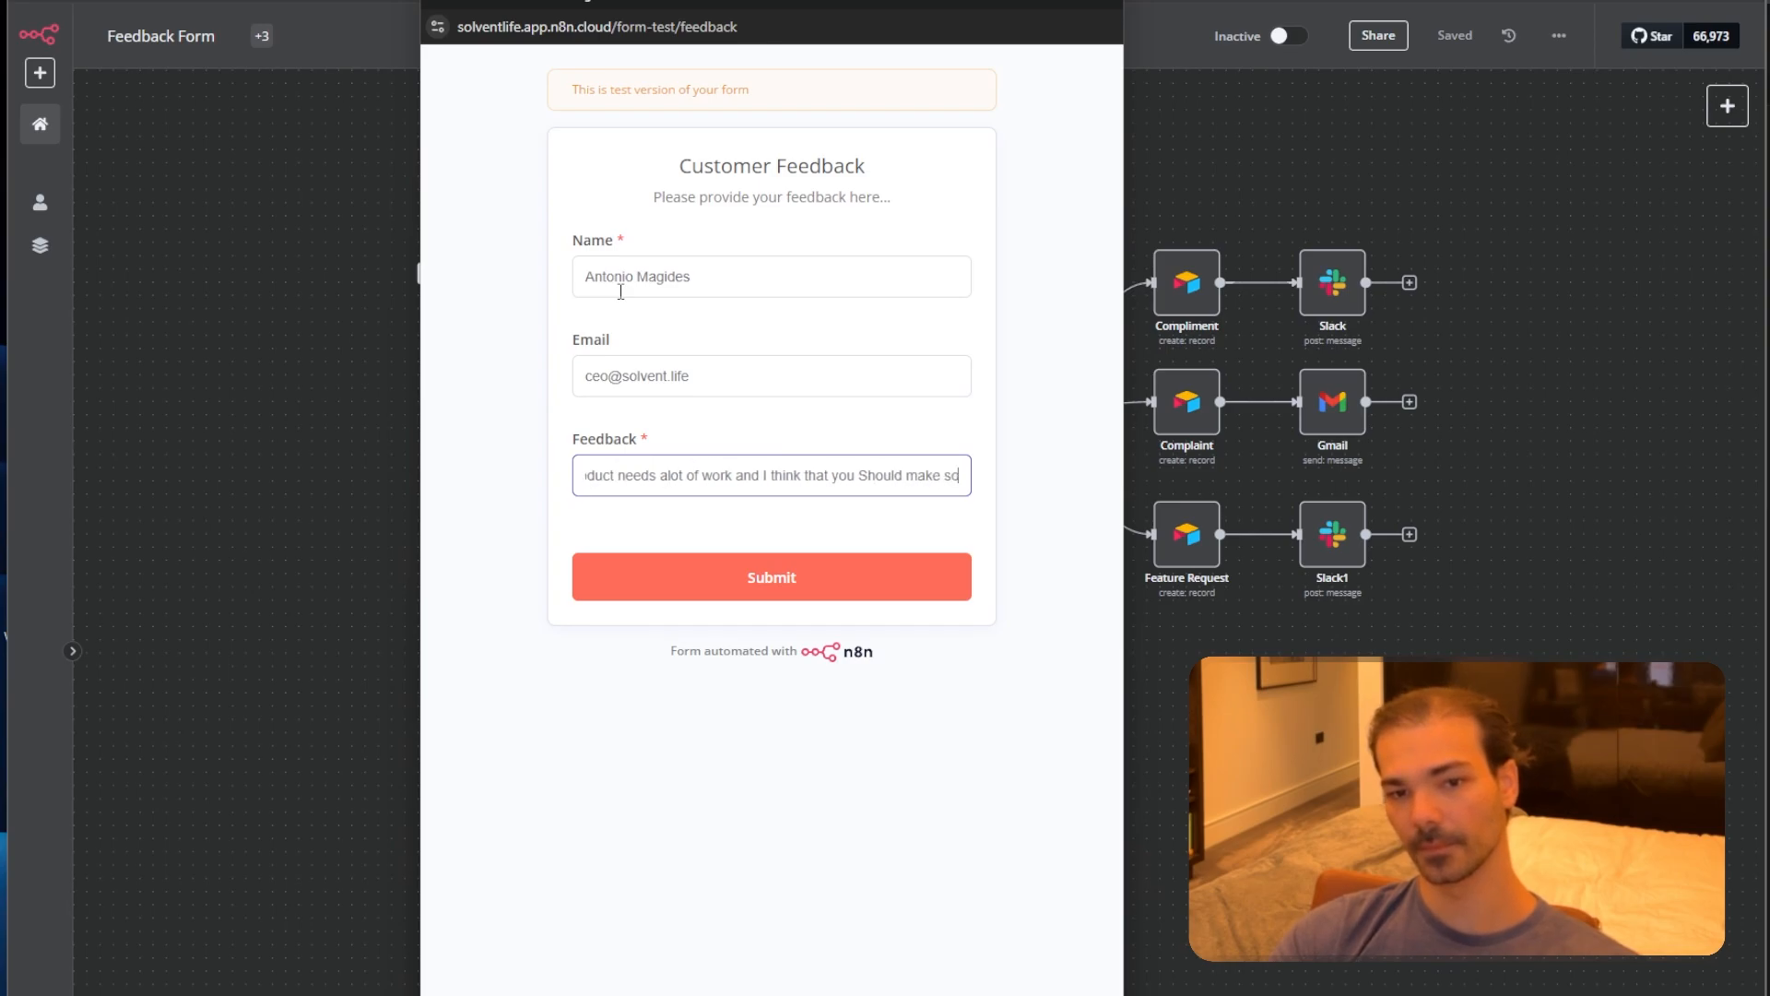
{"action": "type", "text": "me adjustments"}
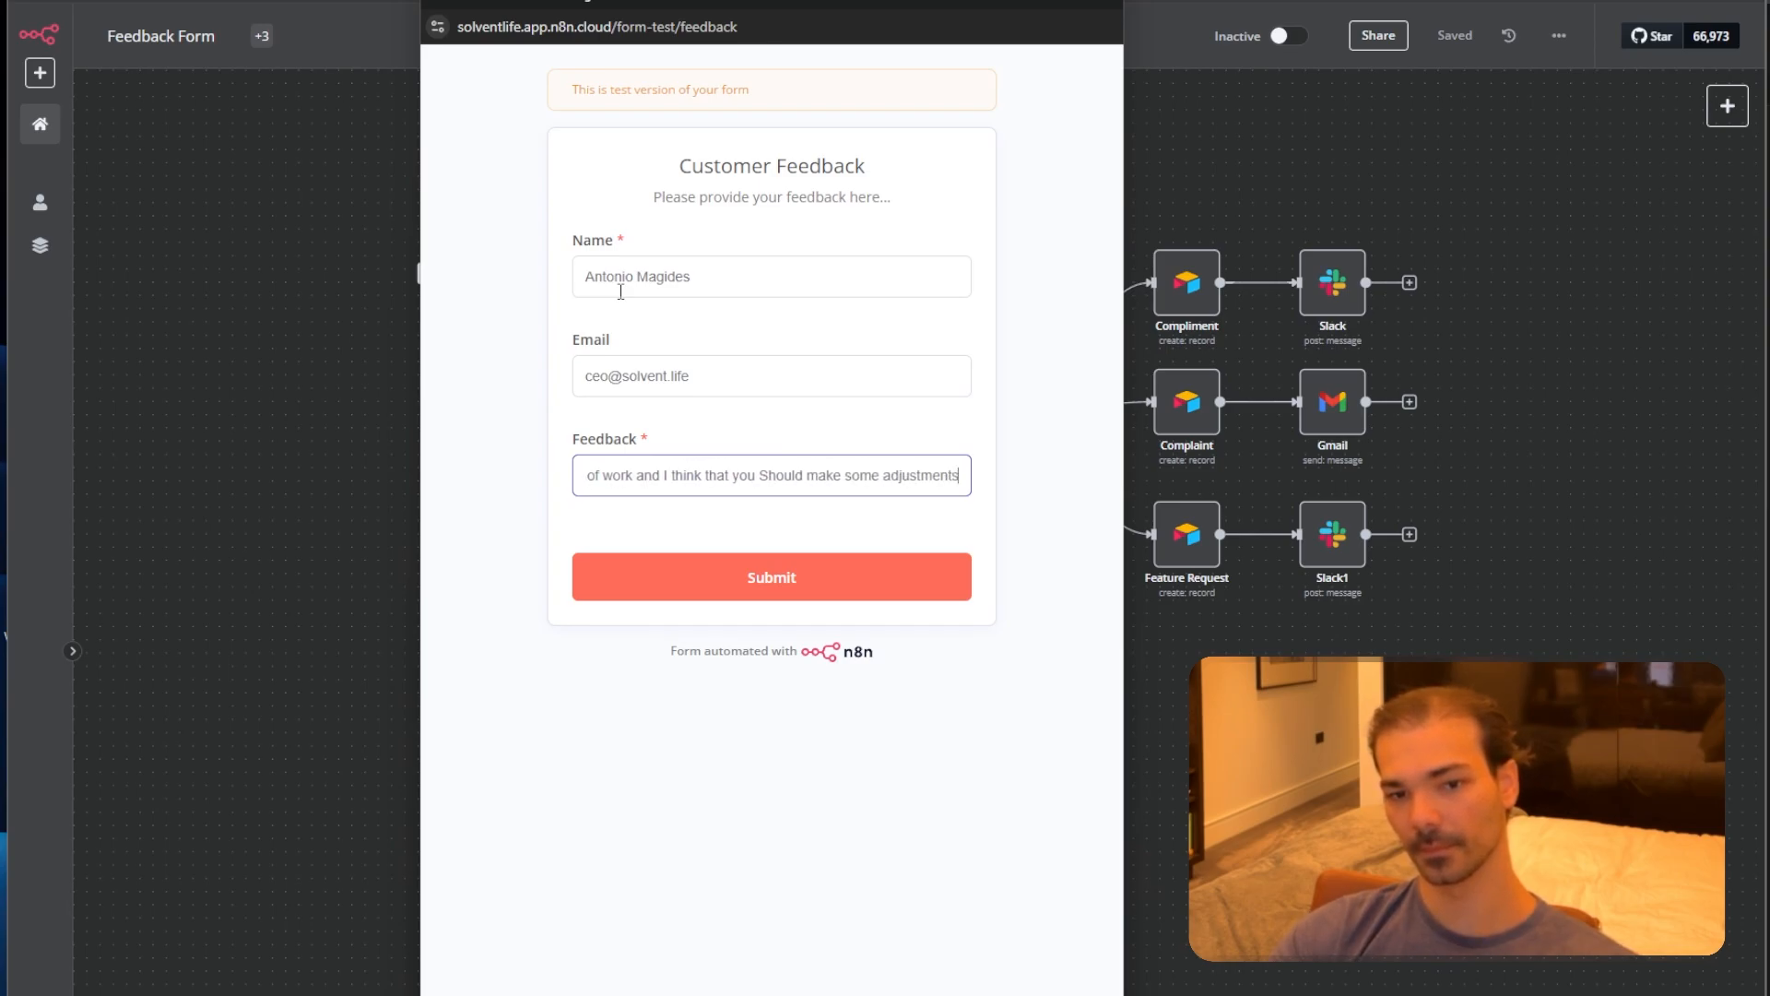
{"action": "type", "text": "  I DONT"}
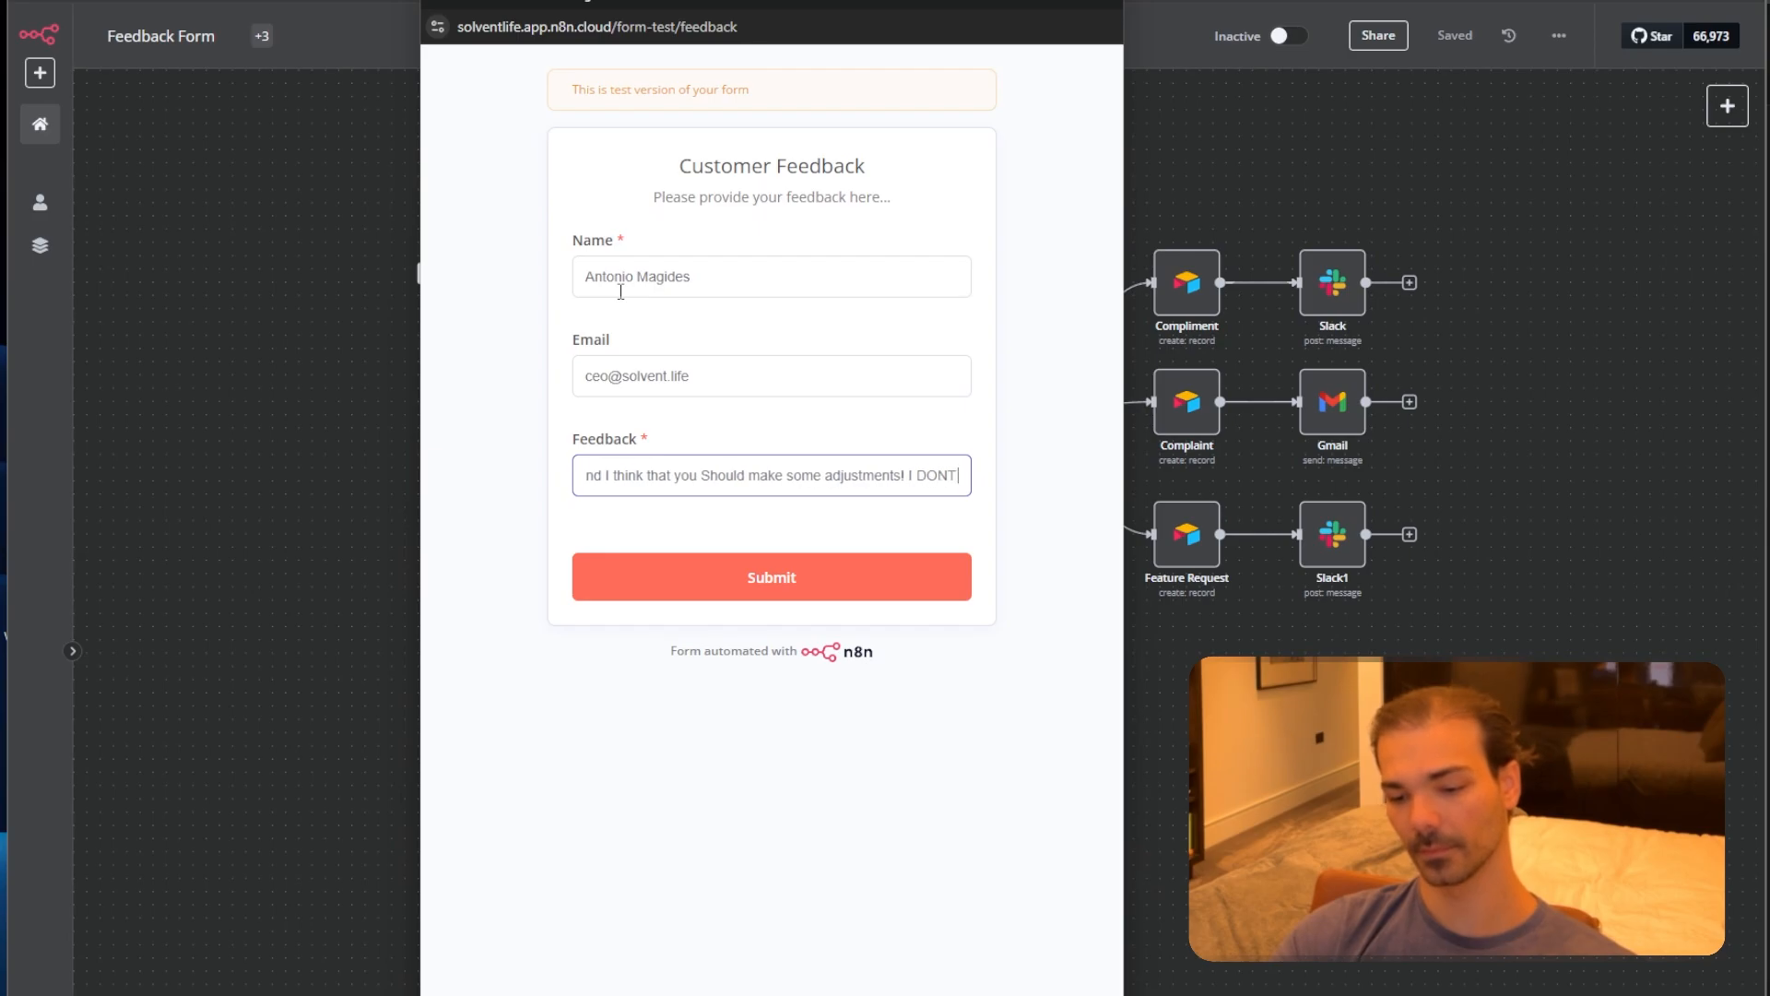
{"action": "type", "text": " LIKE IT."}
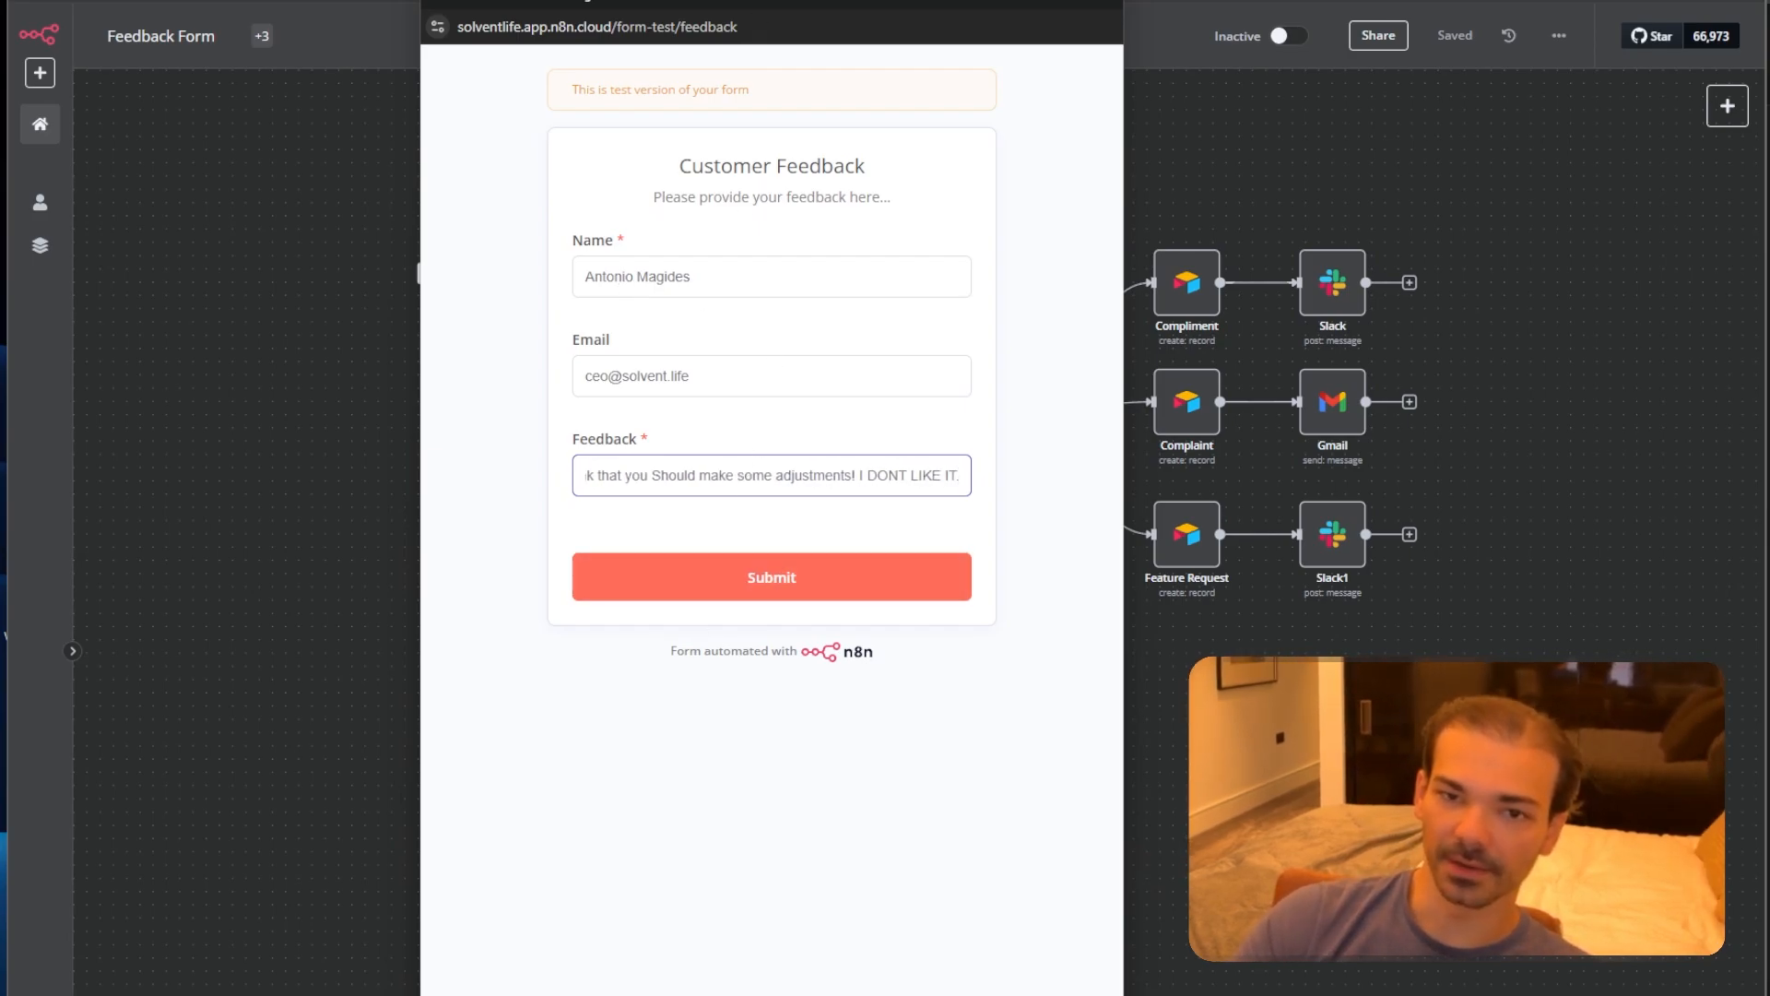
{"action": "left_click_drag", "start_coordinate": [801, 2], "coordinate": [306, 2]}
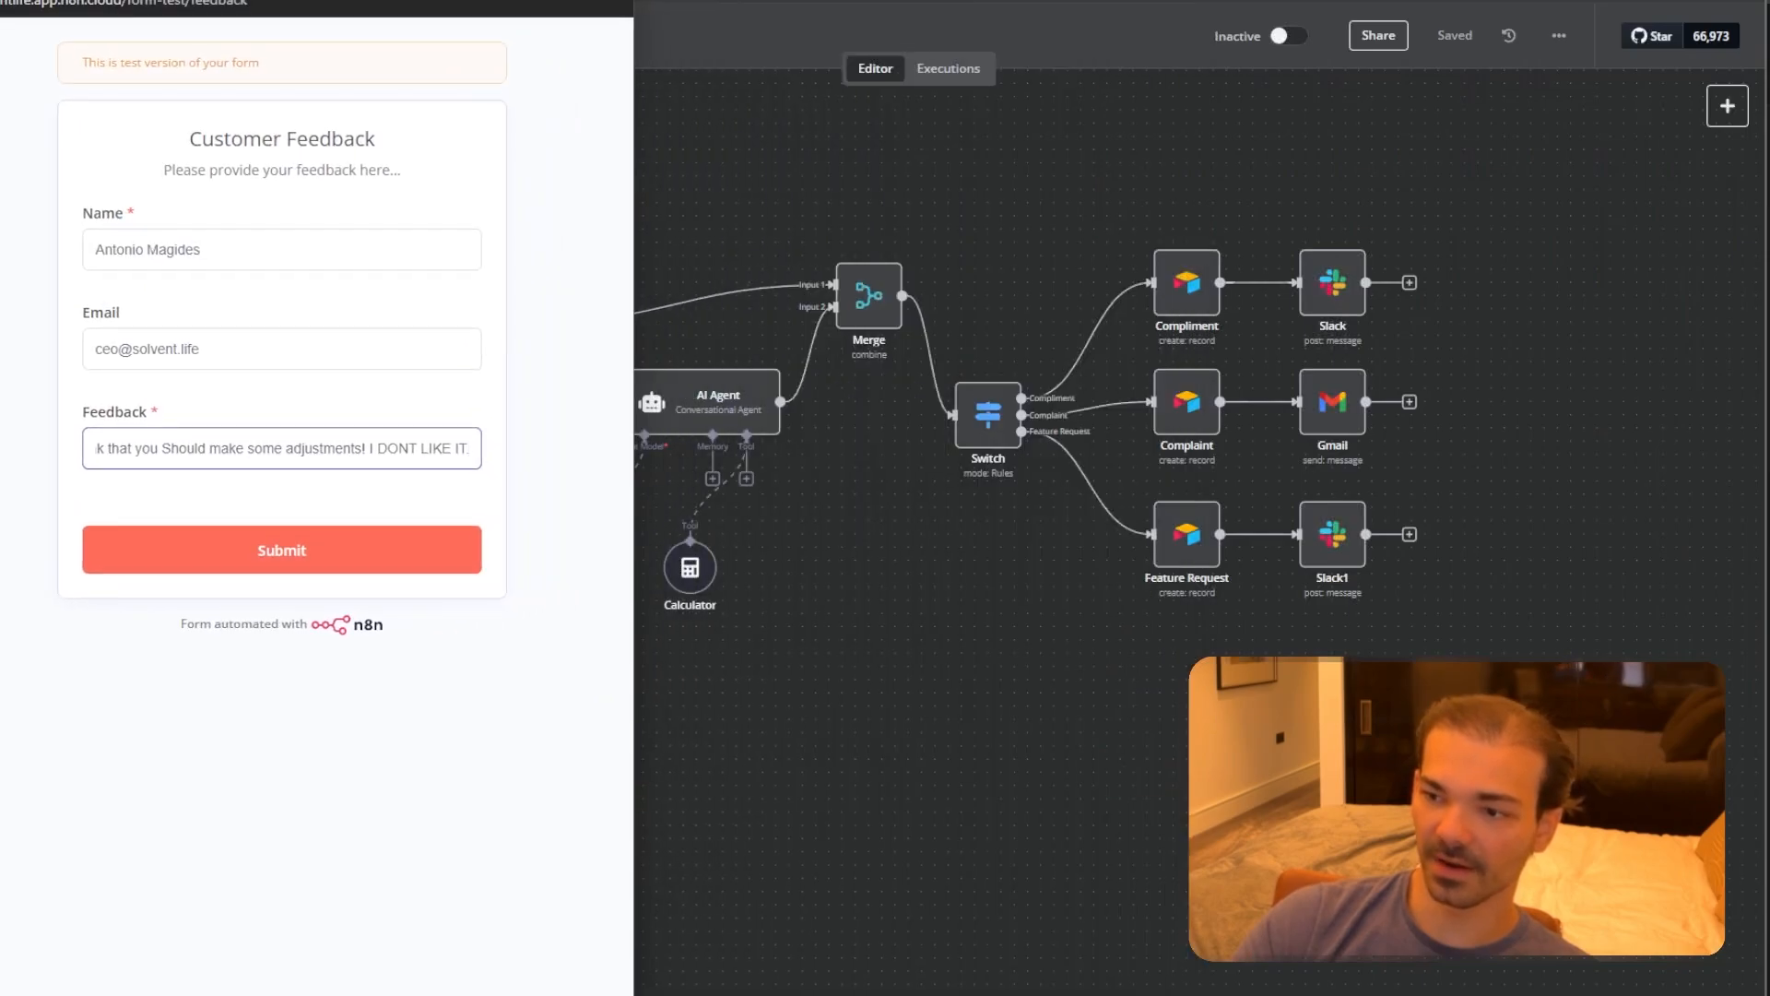
{"action": "left_click", "coordinate": [242, 553]}
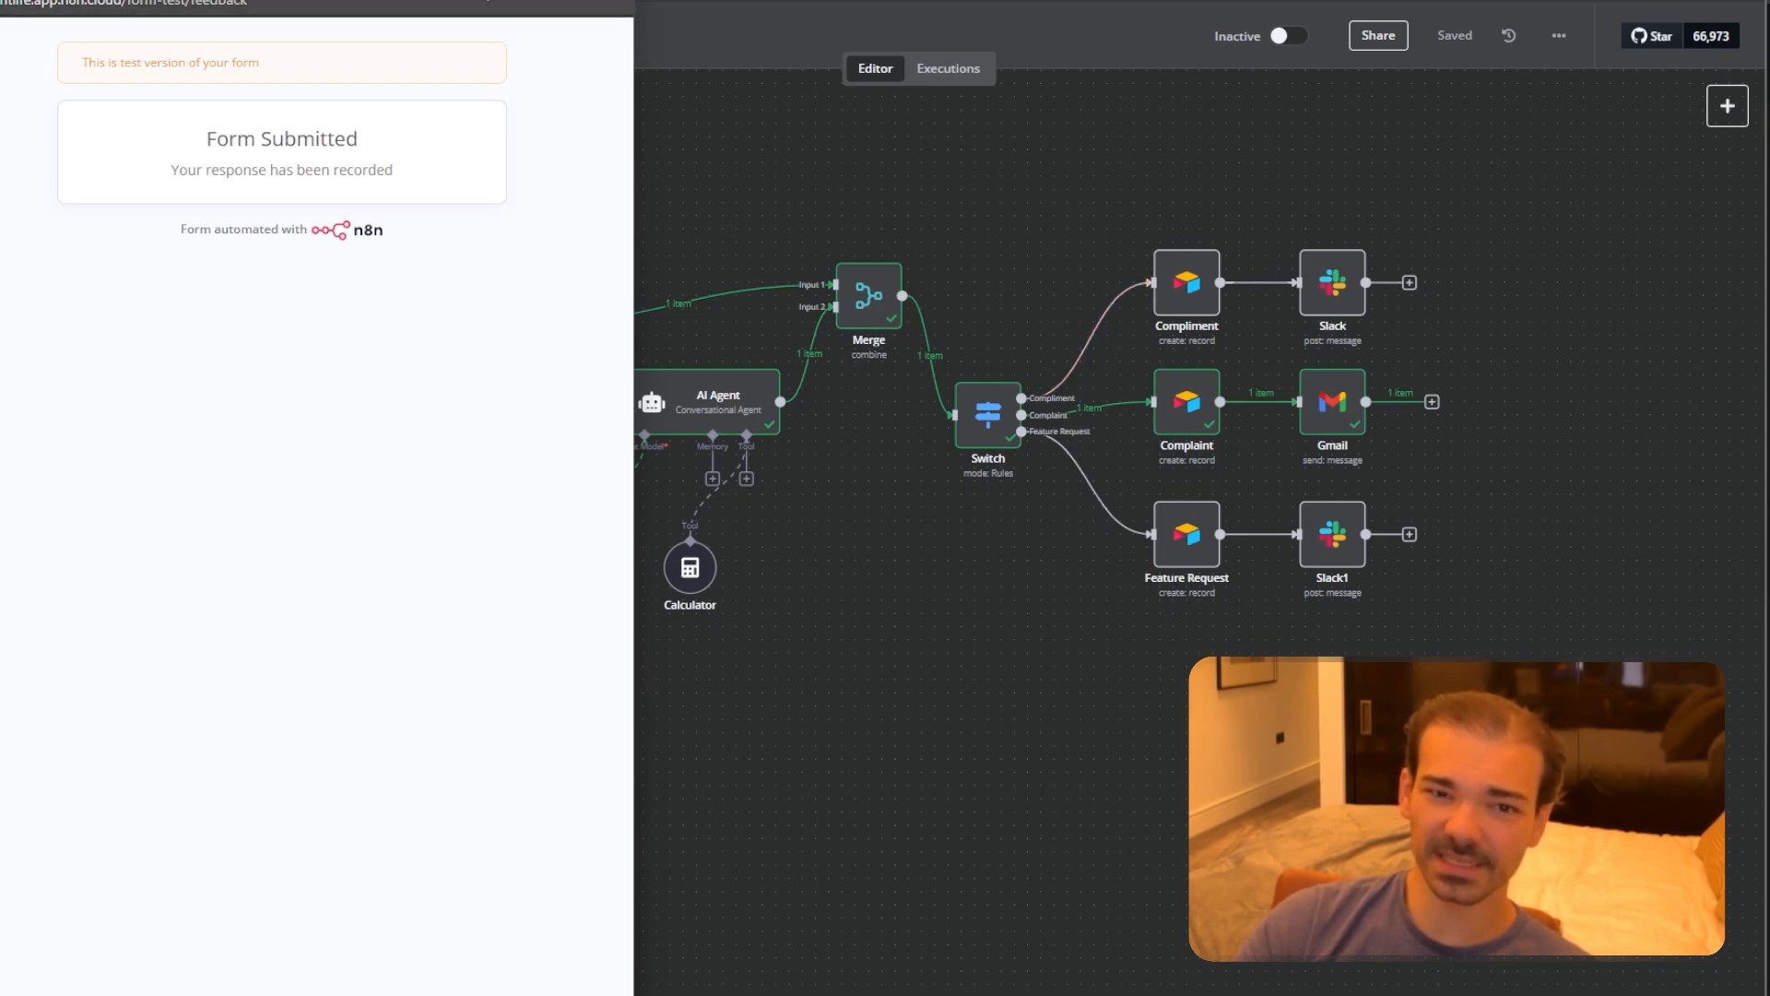
{"action": "left_click_drag", "start_coordinate": [476, 1], "coordinate": [1133, 4]}
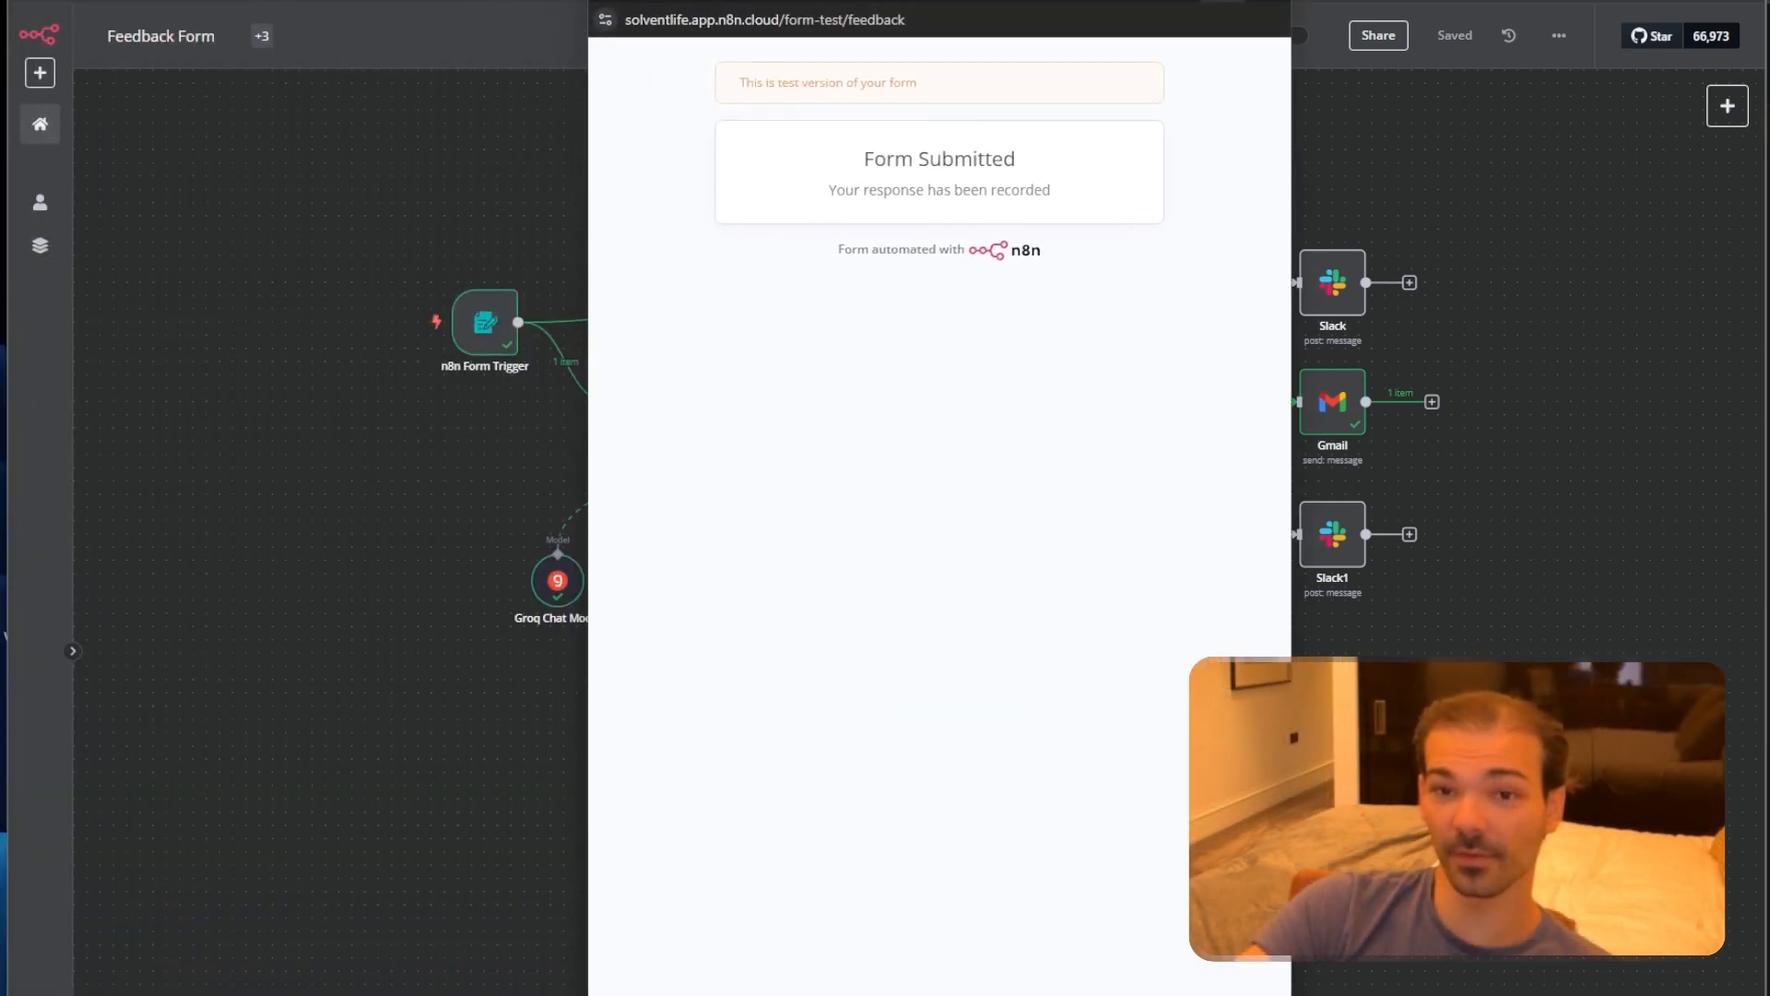
Open Gmail's Sent folder and read the latest Customer Complaint Response reply.
{"action": "left_click", "coordinate": [1265, 2]}
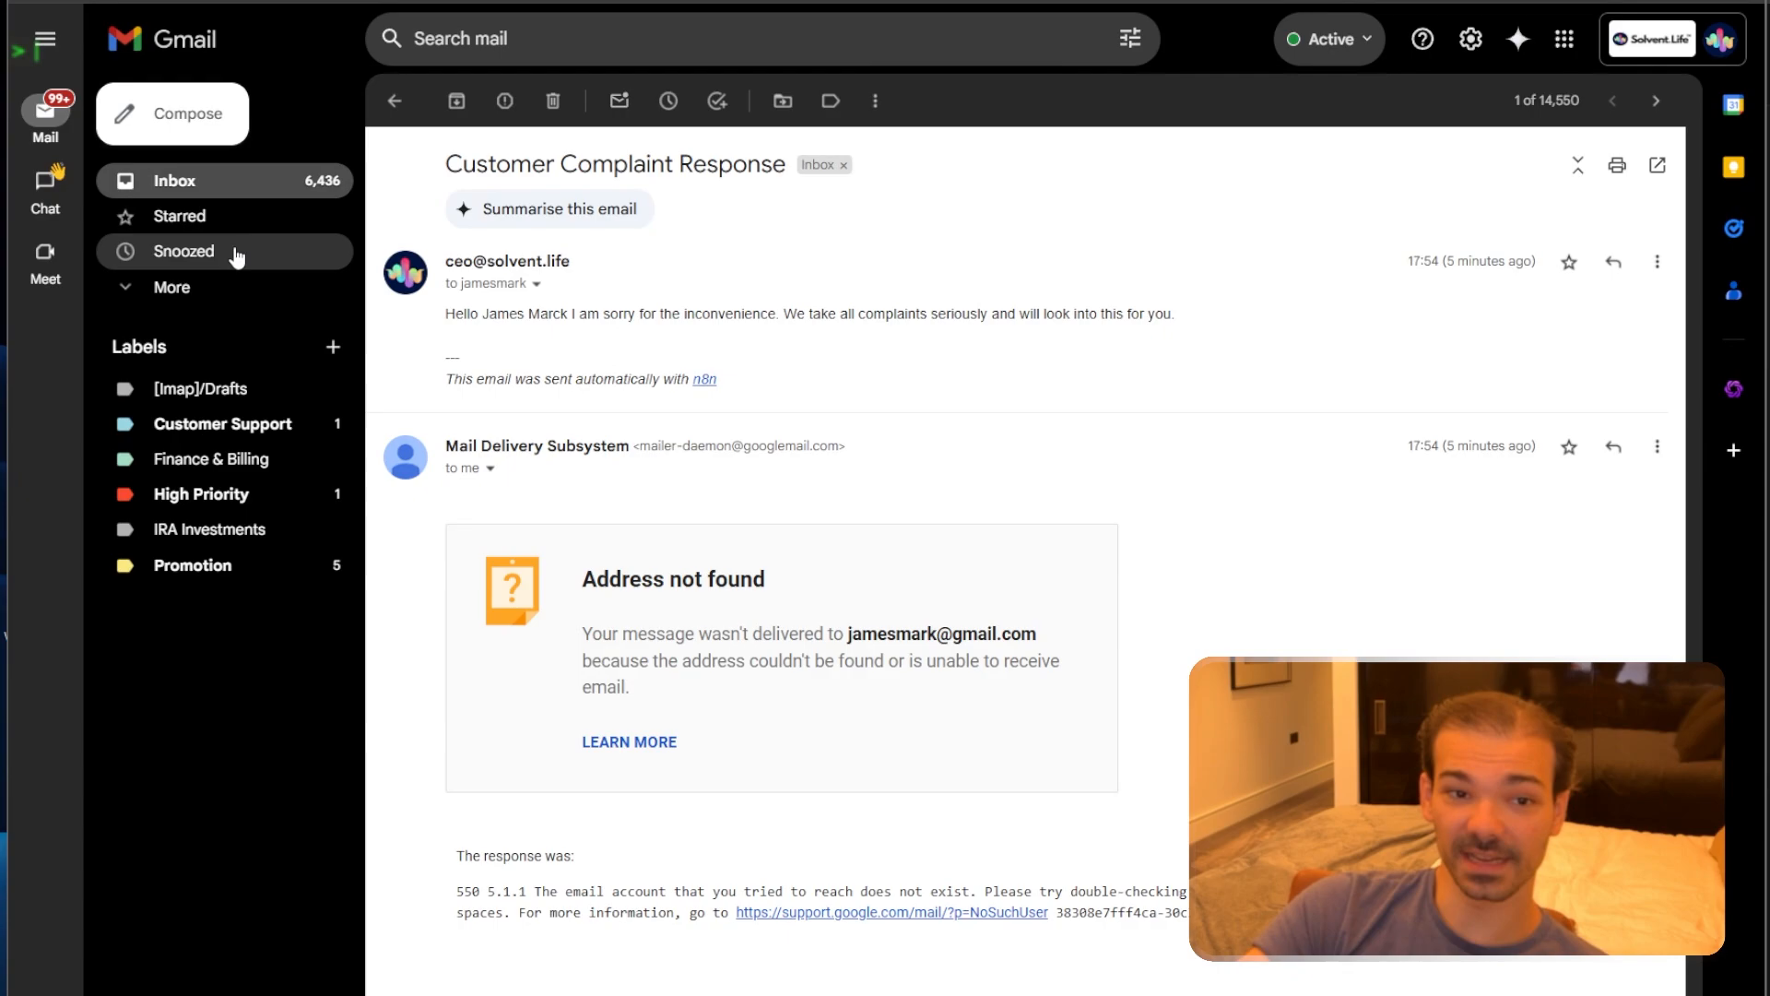
{"action": "left_click", "coordinate": [202, 286]}
{"action": "left_click", "coordinate": [171, 356]}
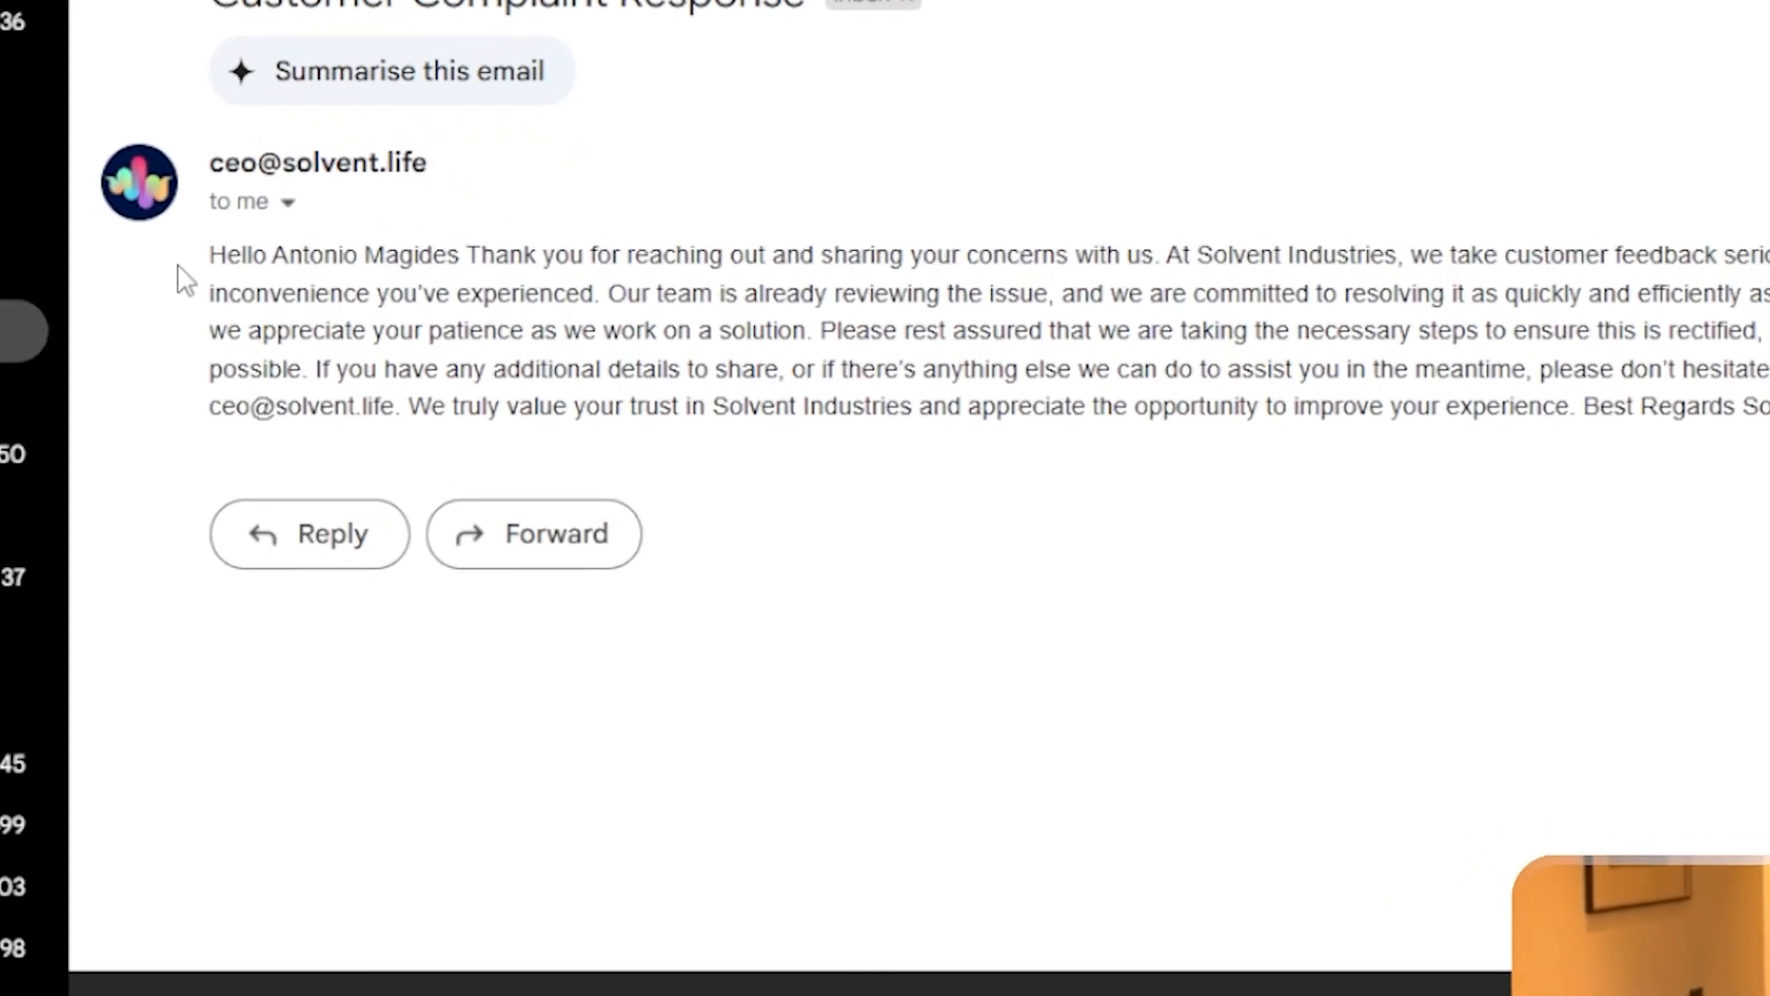
{"action": "left_click_drag", "start_coordinate": [453, 314], "coordinate": [1439, 400]}
{"action": "left_click", "coordinate": [1742, 479]}
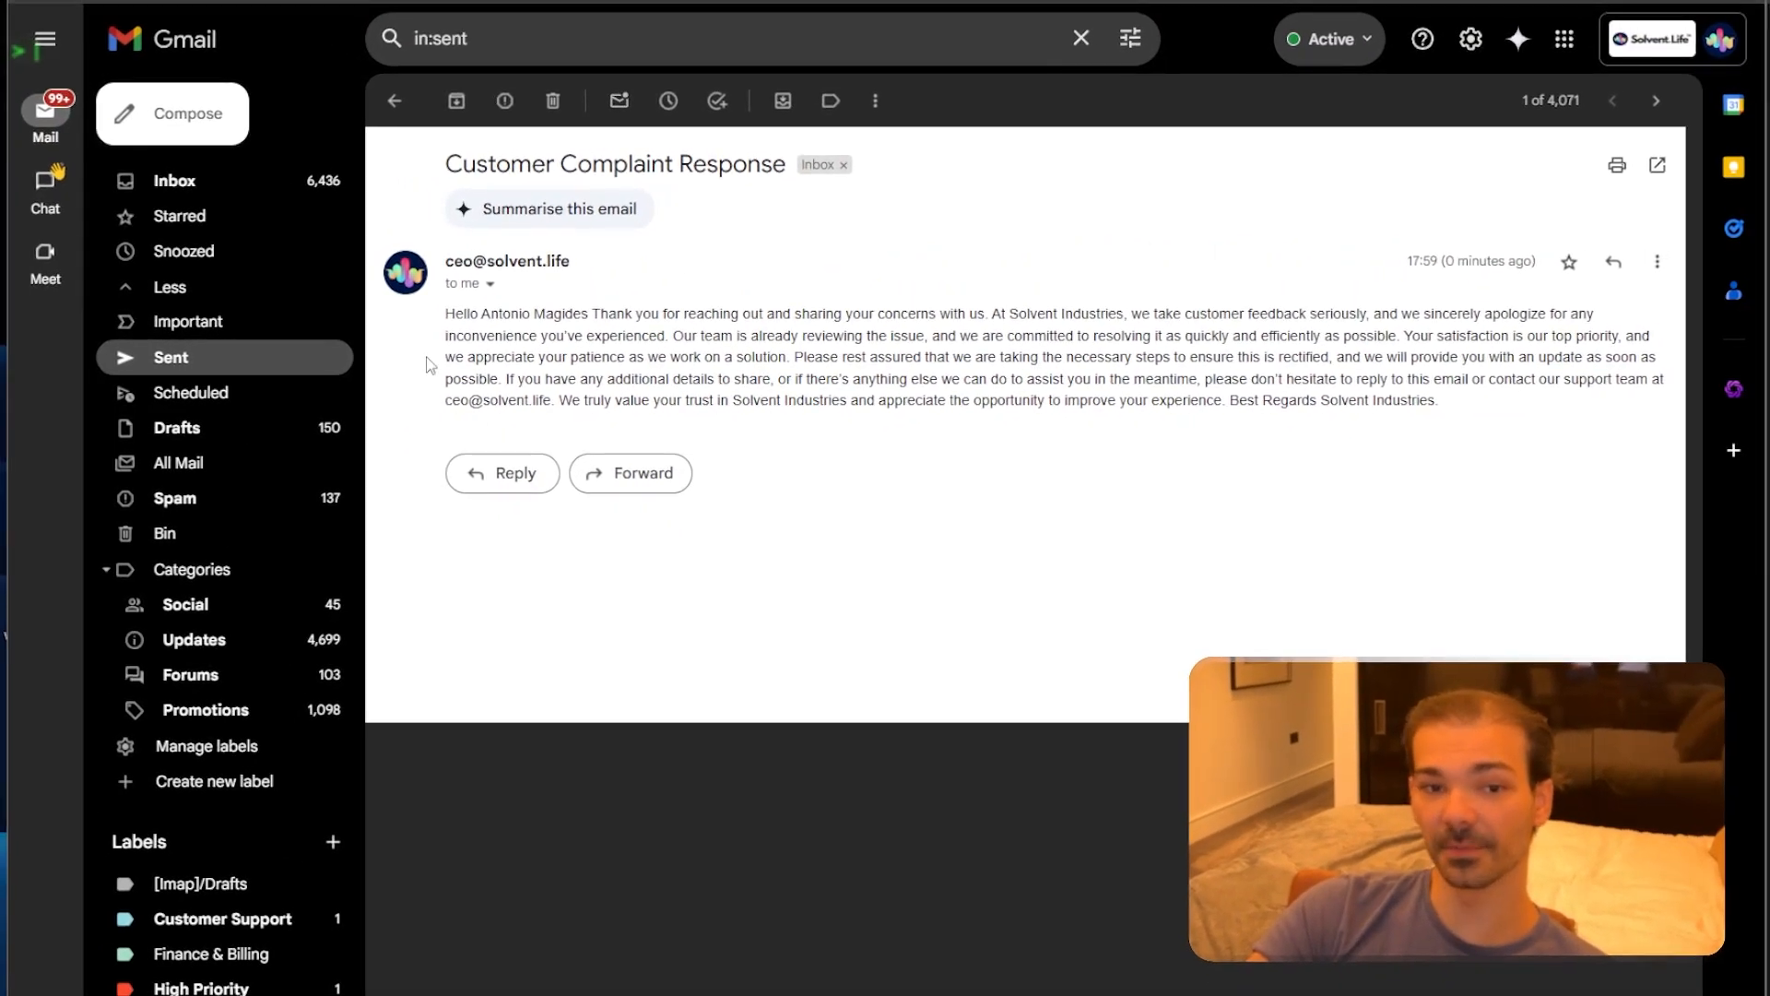
{"action": "left_click_drag", "start_coordinate": [449, 313], "coordinate": [1534, 442]}
{"action": "left_click", "coordinate": [1524, 440]}
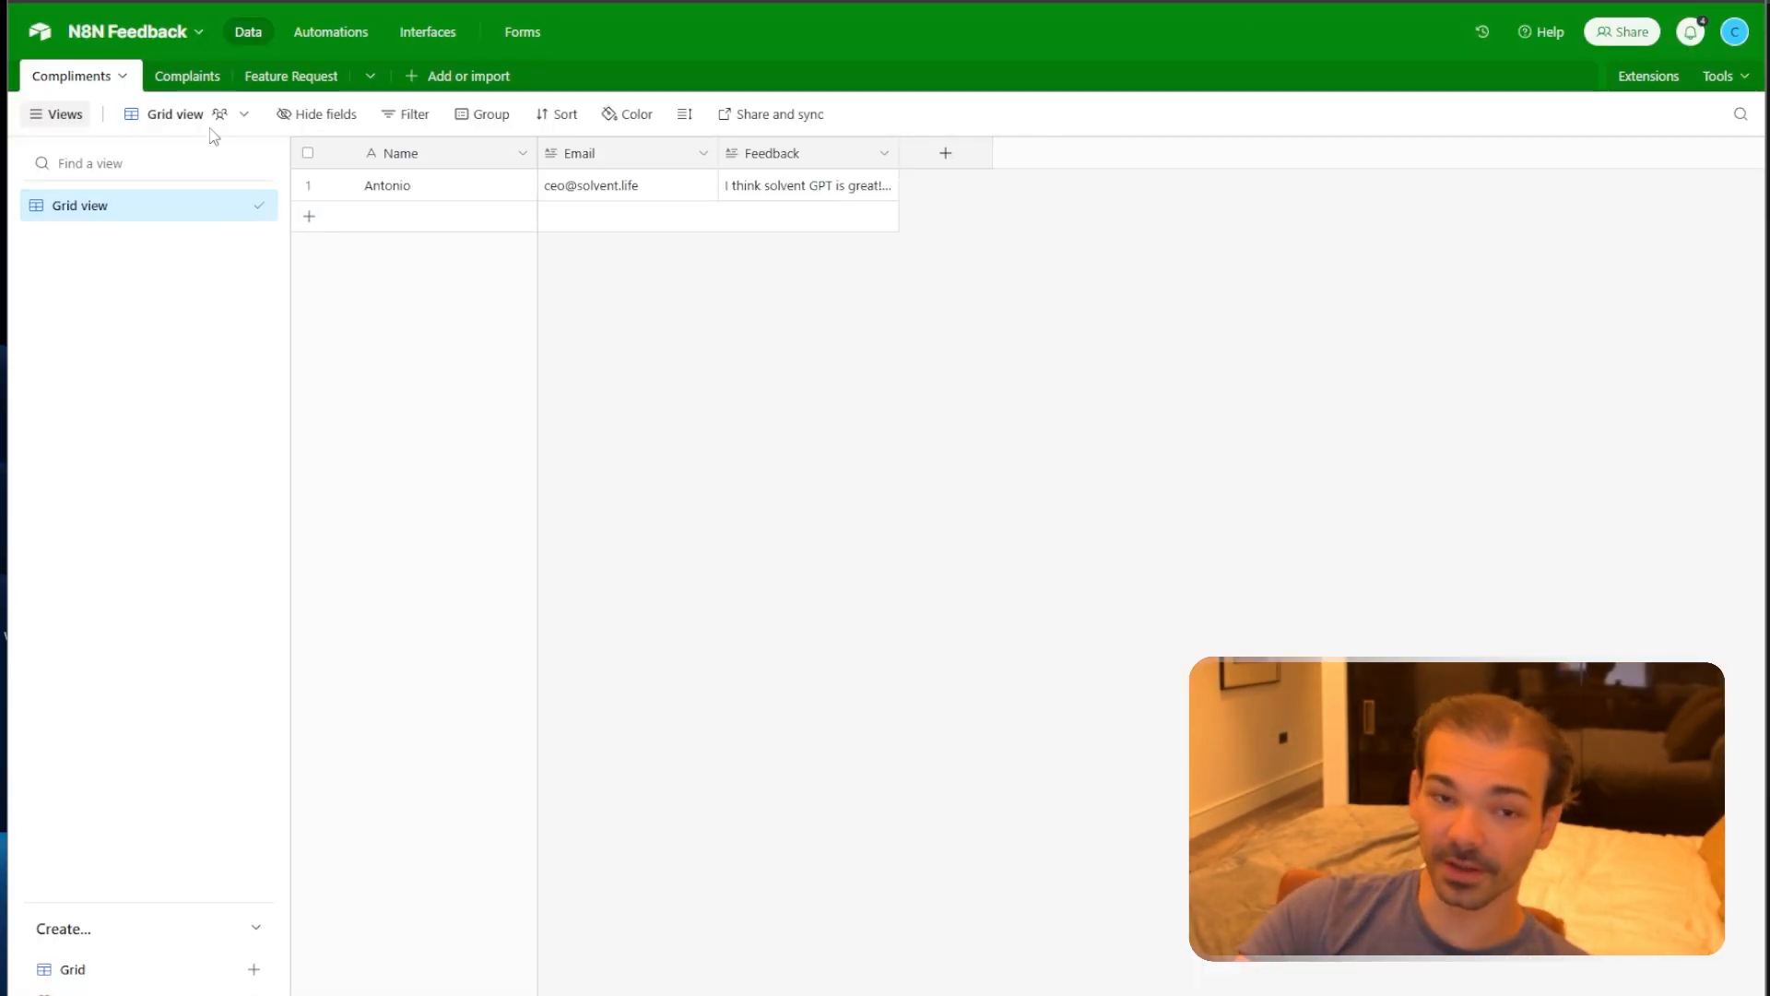
Open the Complaints table and read the new complaint's full feedback text in row 3.
{"action": "left_click", "coordinate": [185, 78]}
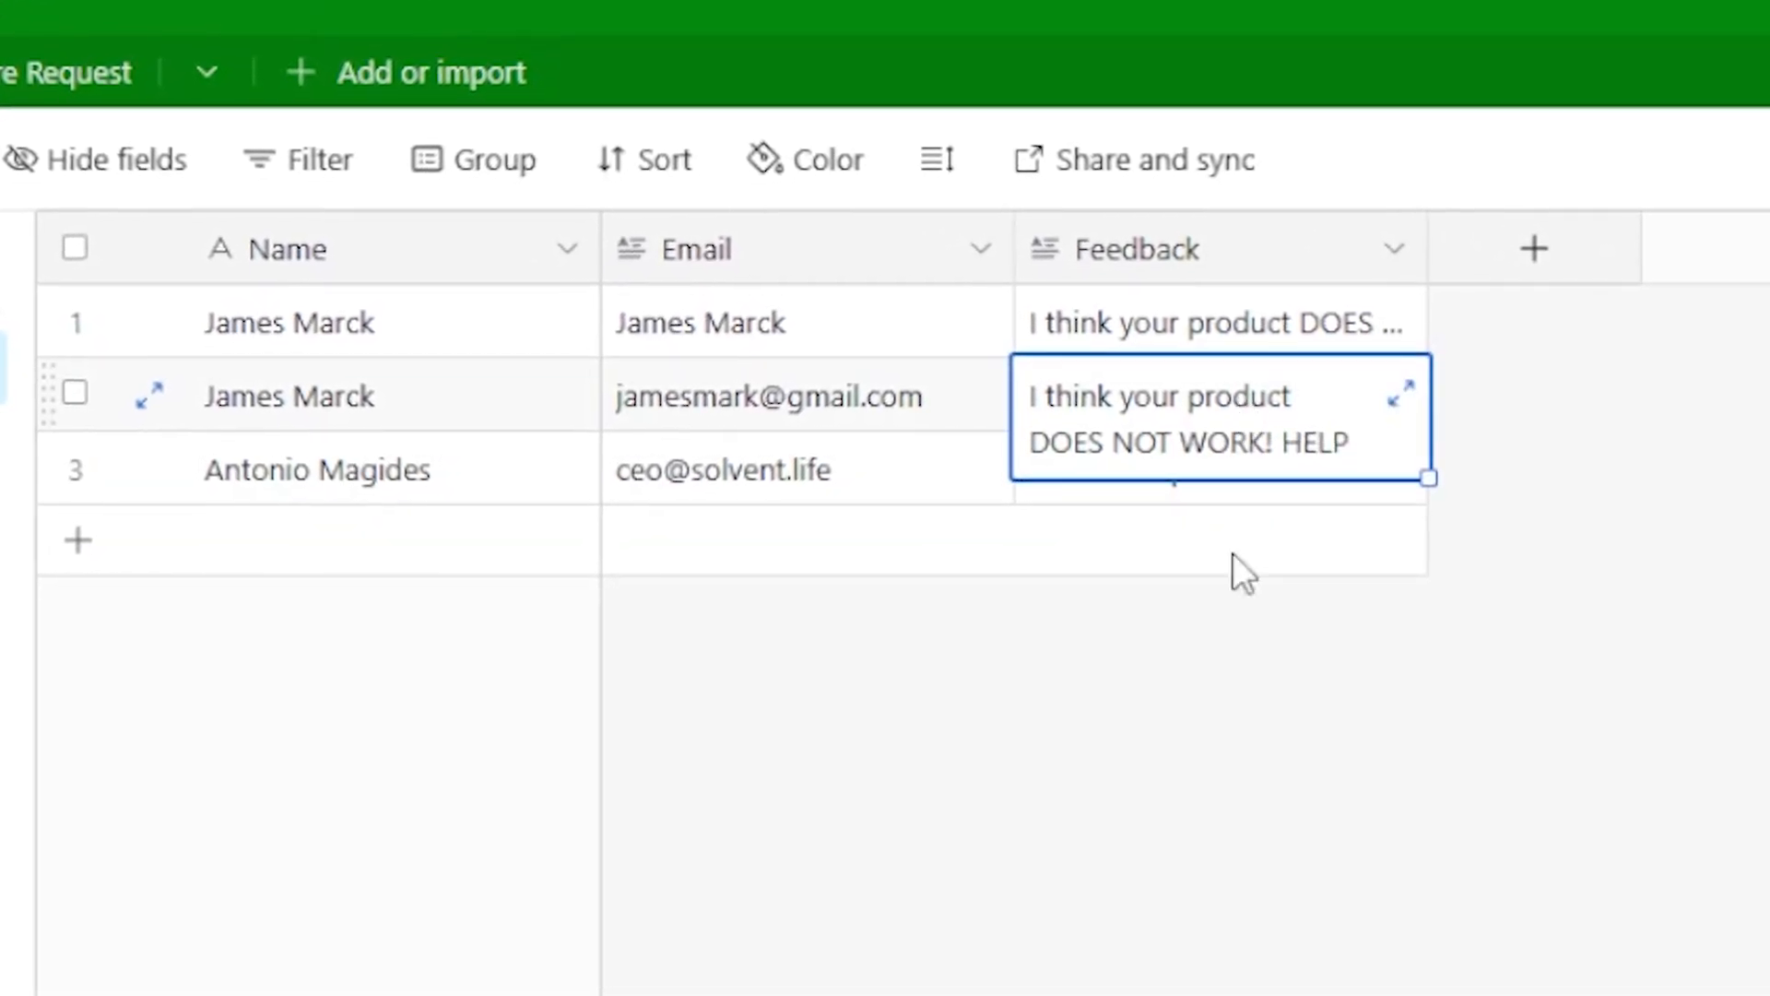
{"action": "left_click", "coordinate": [1232, 582]}
{"action": "left_click", "coordinate": [1212, 481]}
{"action": "left_click", "coordinate": [1154, 507]}
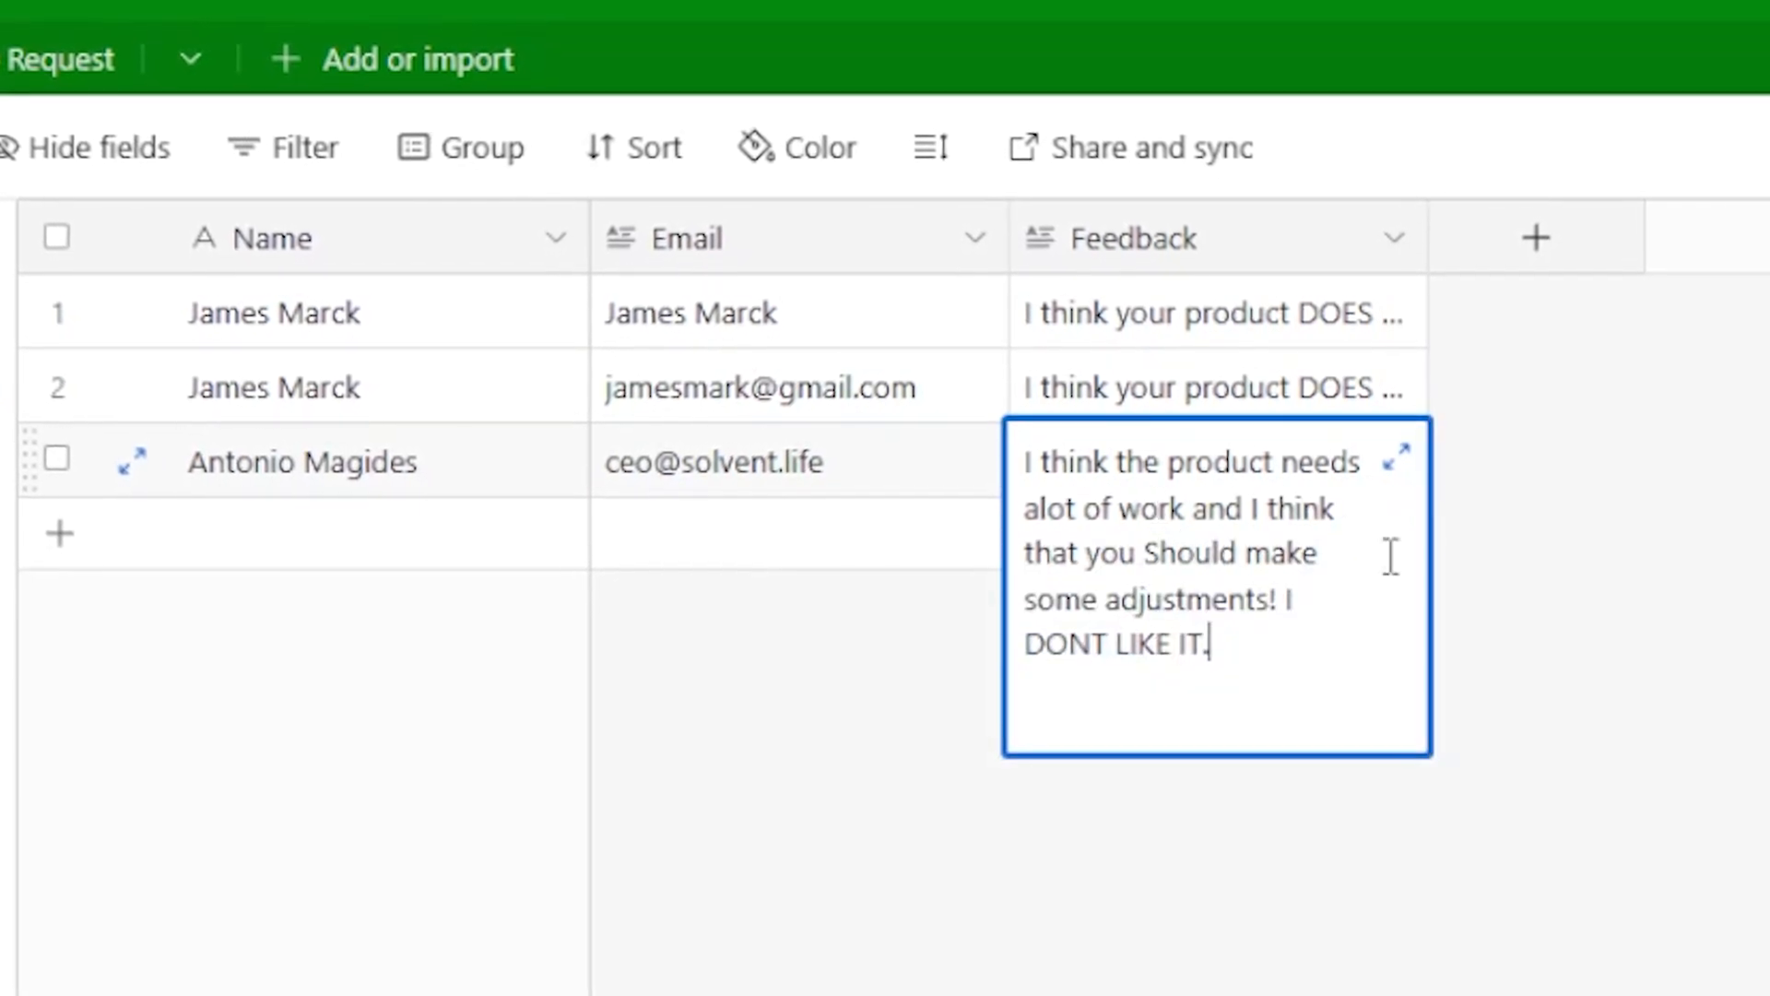
{"action": "left_click_drag", "start_coordinate": [1033, 461], "coordinate": [1209, 643]}
In the Feature Request table, read the test record's full Response suggesting a feature.
{"action": "left_click", "coordinate": [922, 643]}
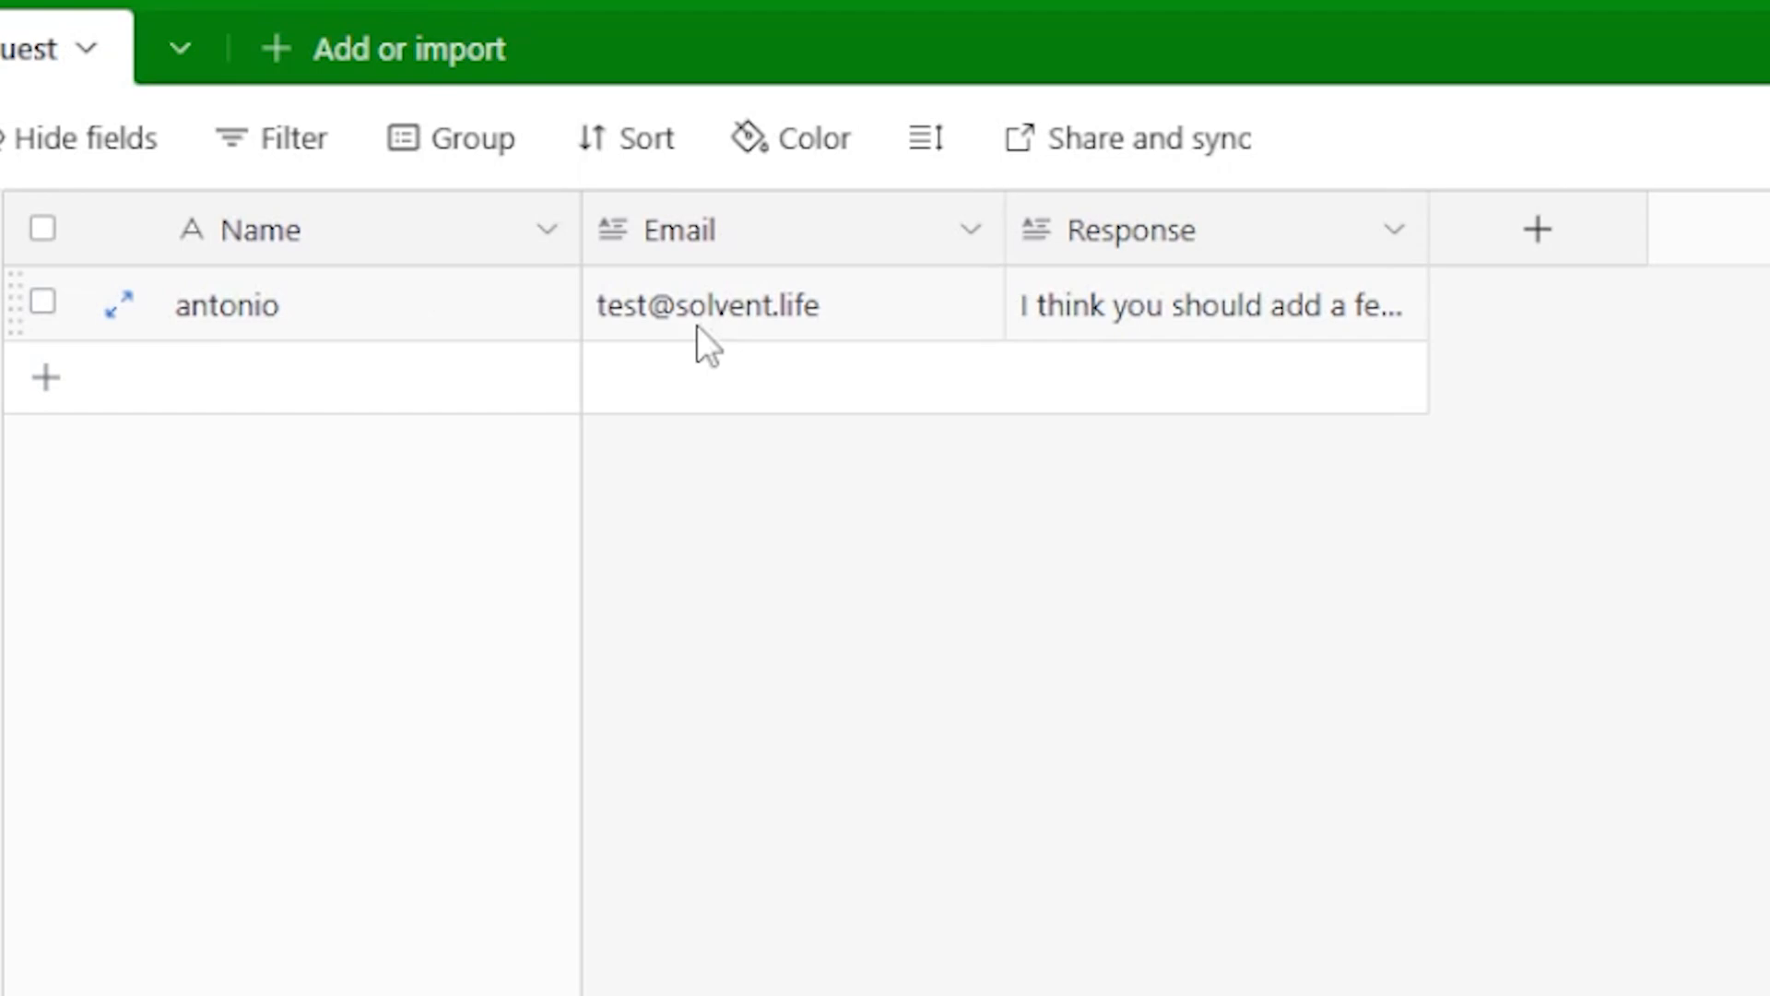
{"action": "double_click", "coordinate": [1096, 312]}
{"action": "left_click_drag", "start_coordinate": [1290, 429], "coordinate": [1025, 314]}
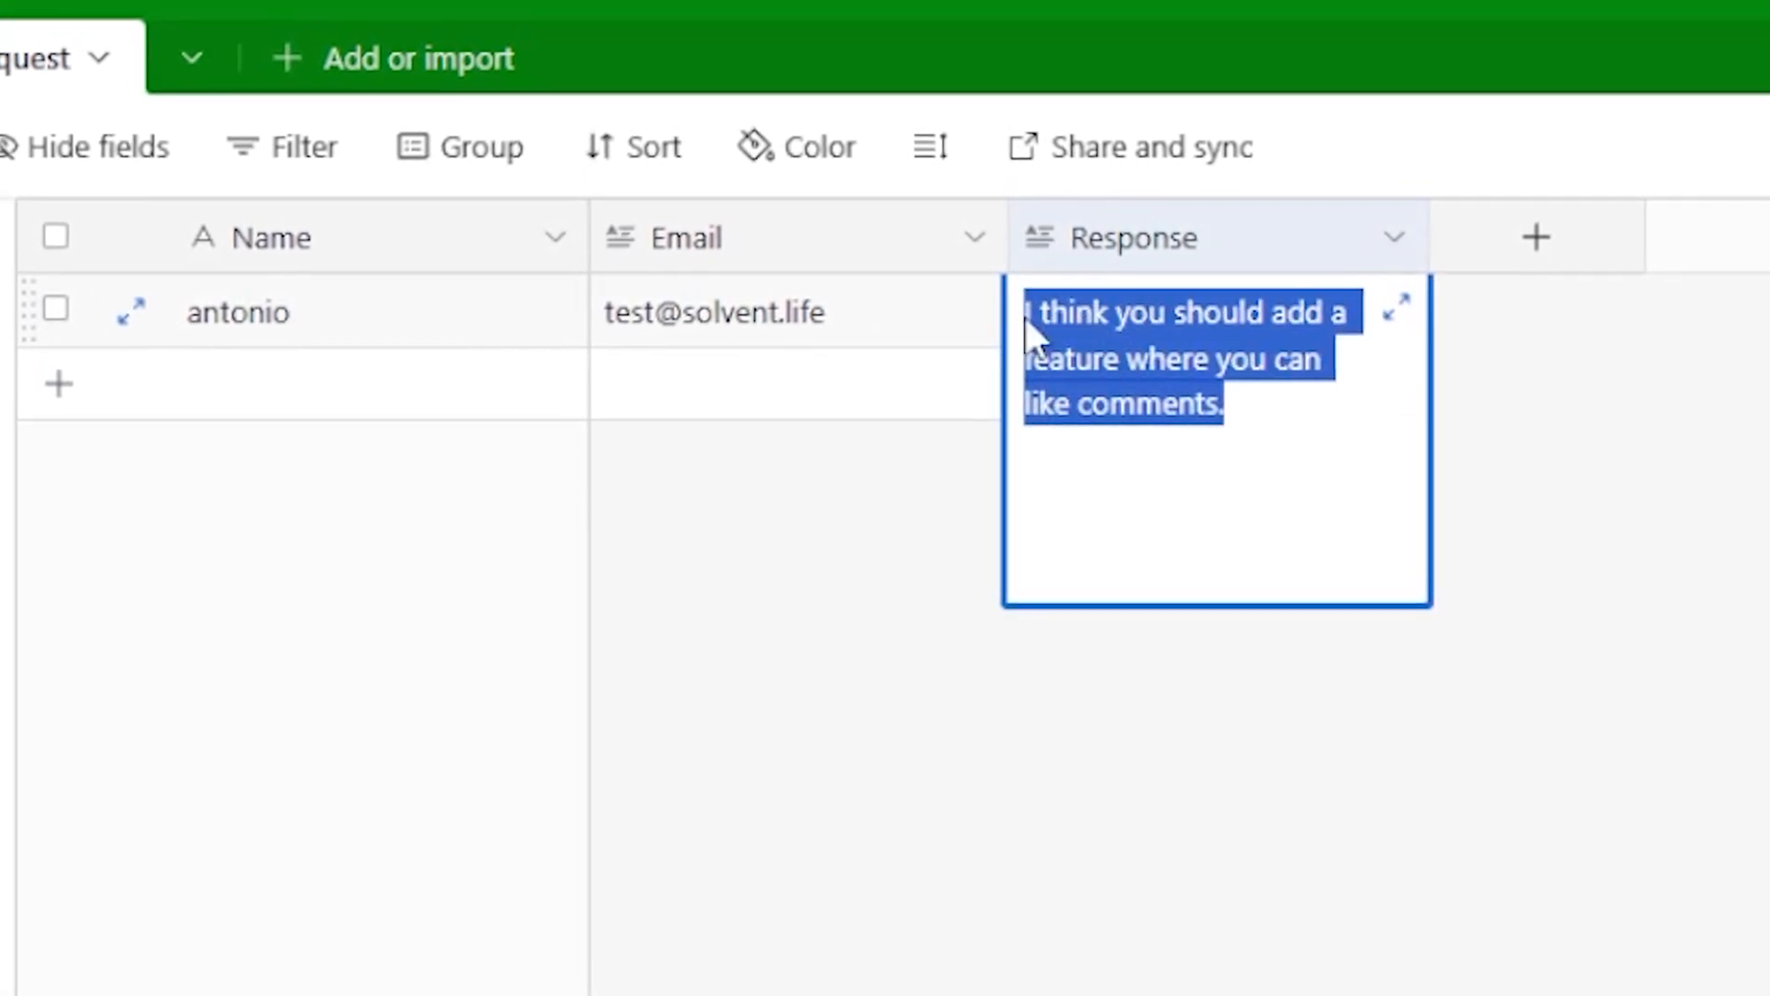
{"action": "left_click", "coordinate": [1398, 852]}
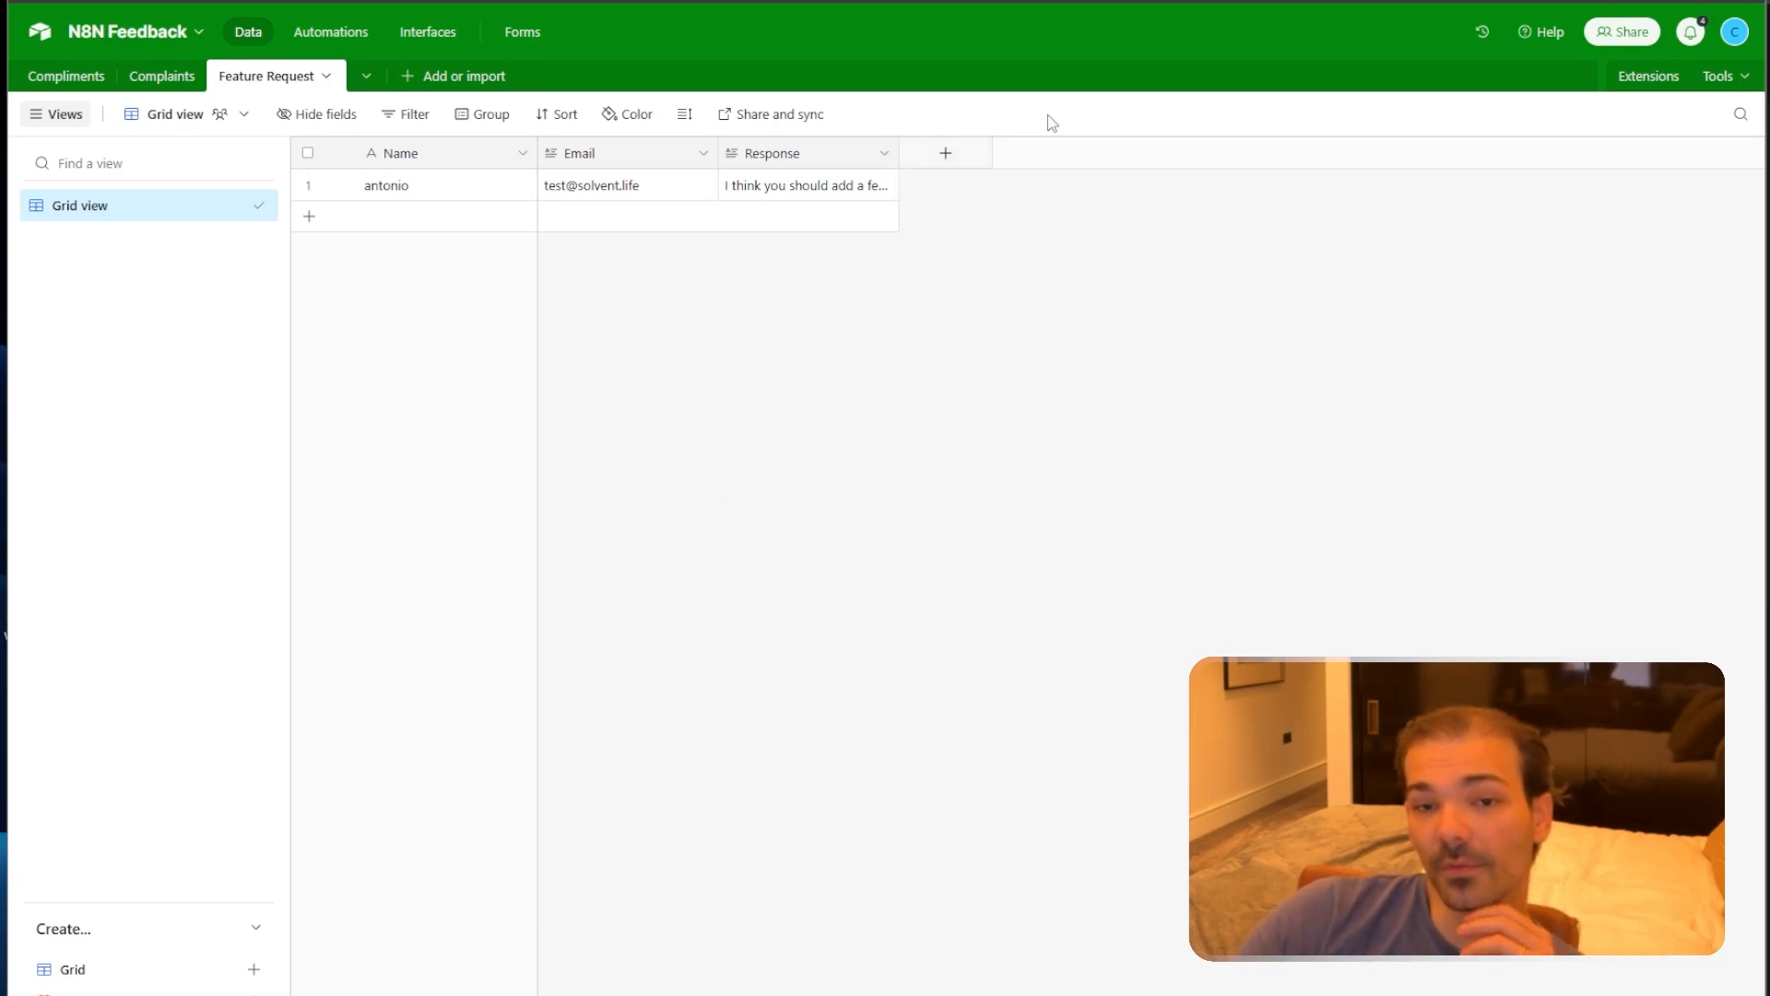
Back in n8n, shift the six Airtable, Slack and Gmail output nodes up-right, then save.
{"action": "key", "text": "ctrl+Tab"}
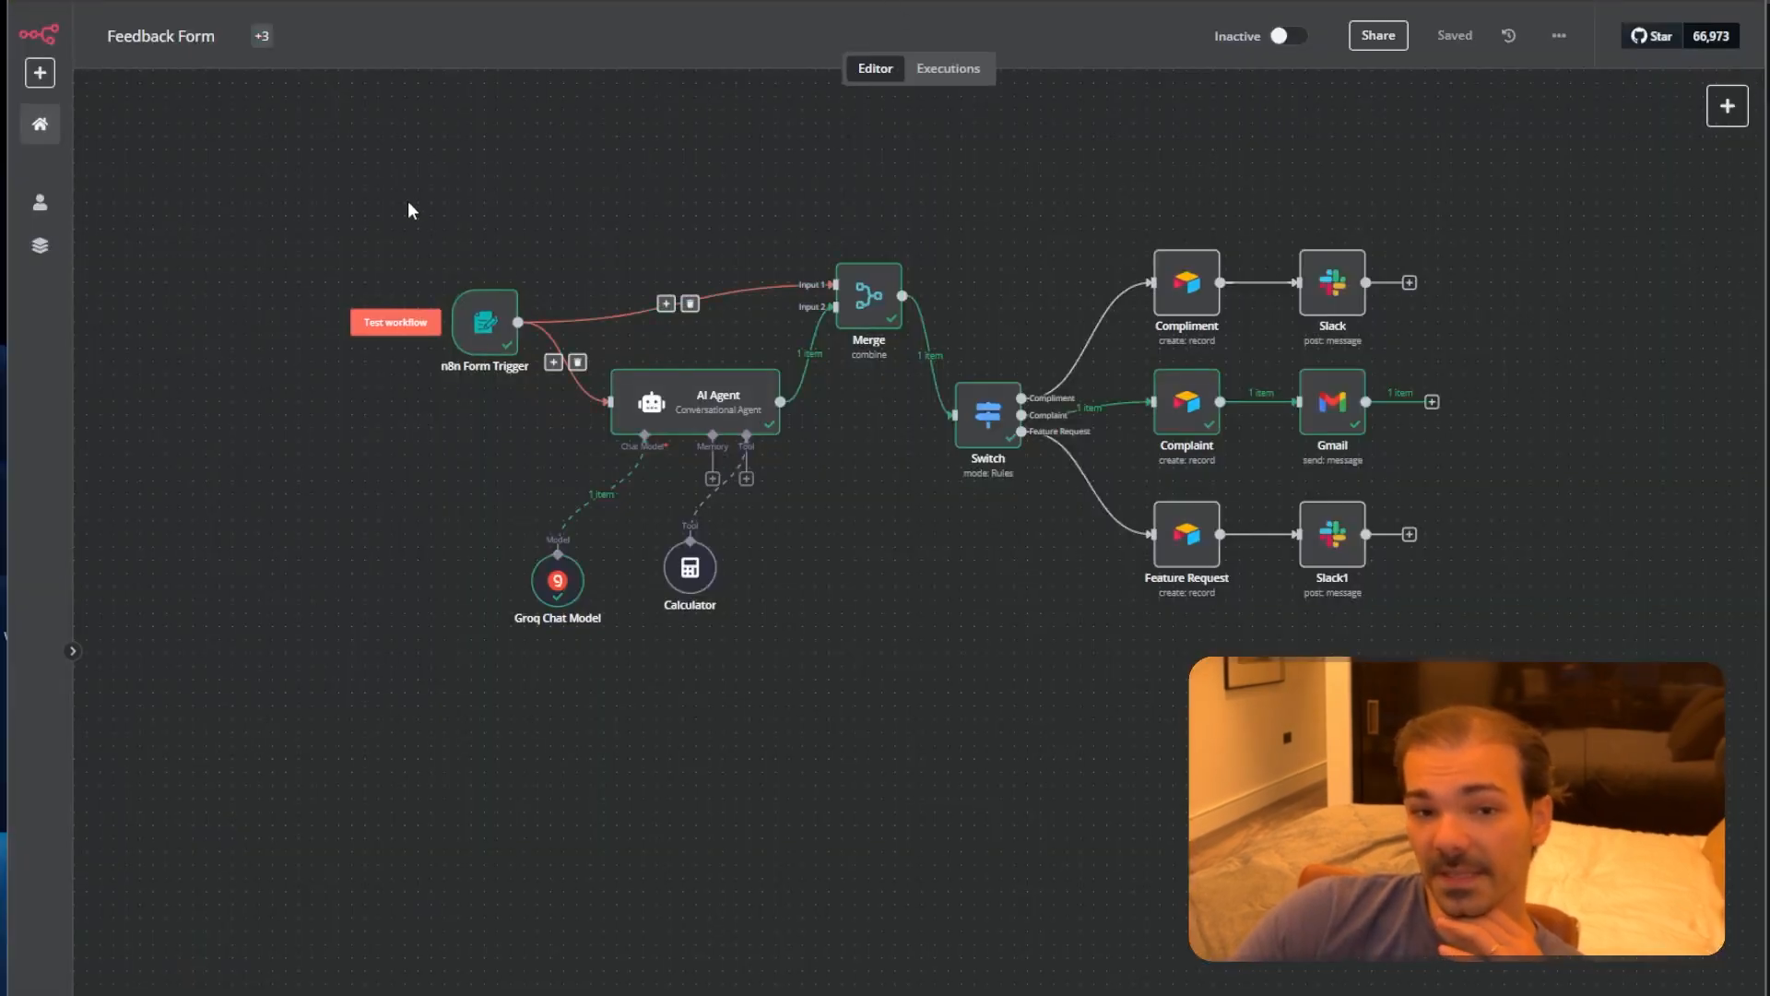
{"action": "left_click_drag", "start_coordinate": [409, 200], "coordinate": [1597, 612]}
{"action": "left_click", "coordinate": [1598, 611]}
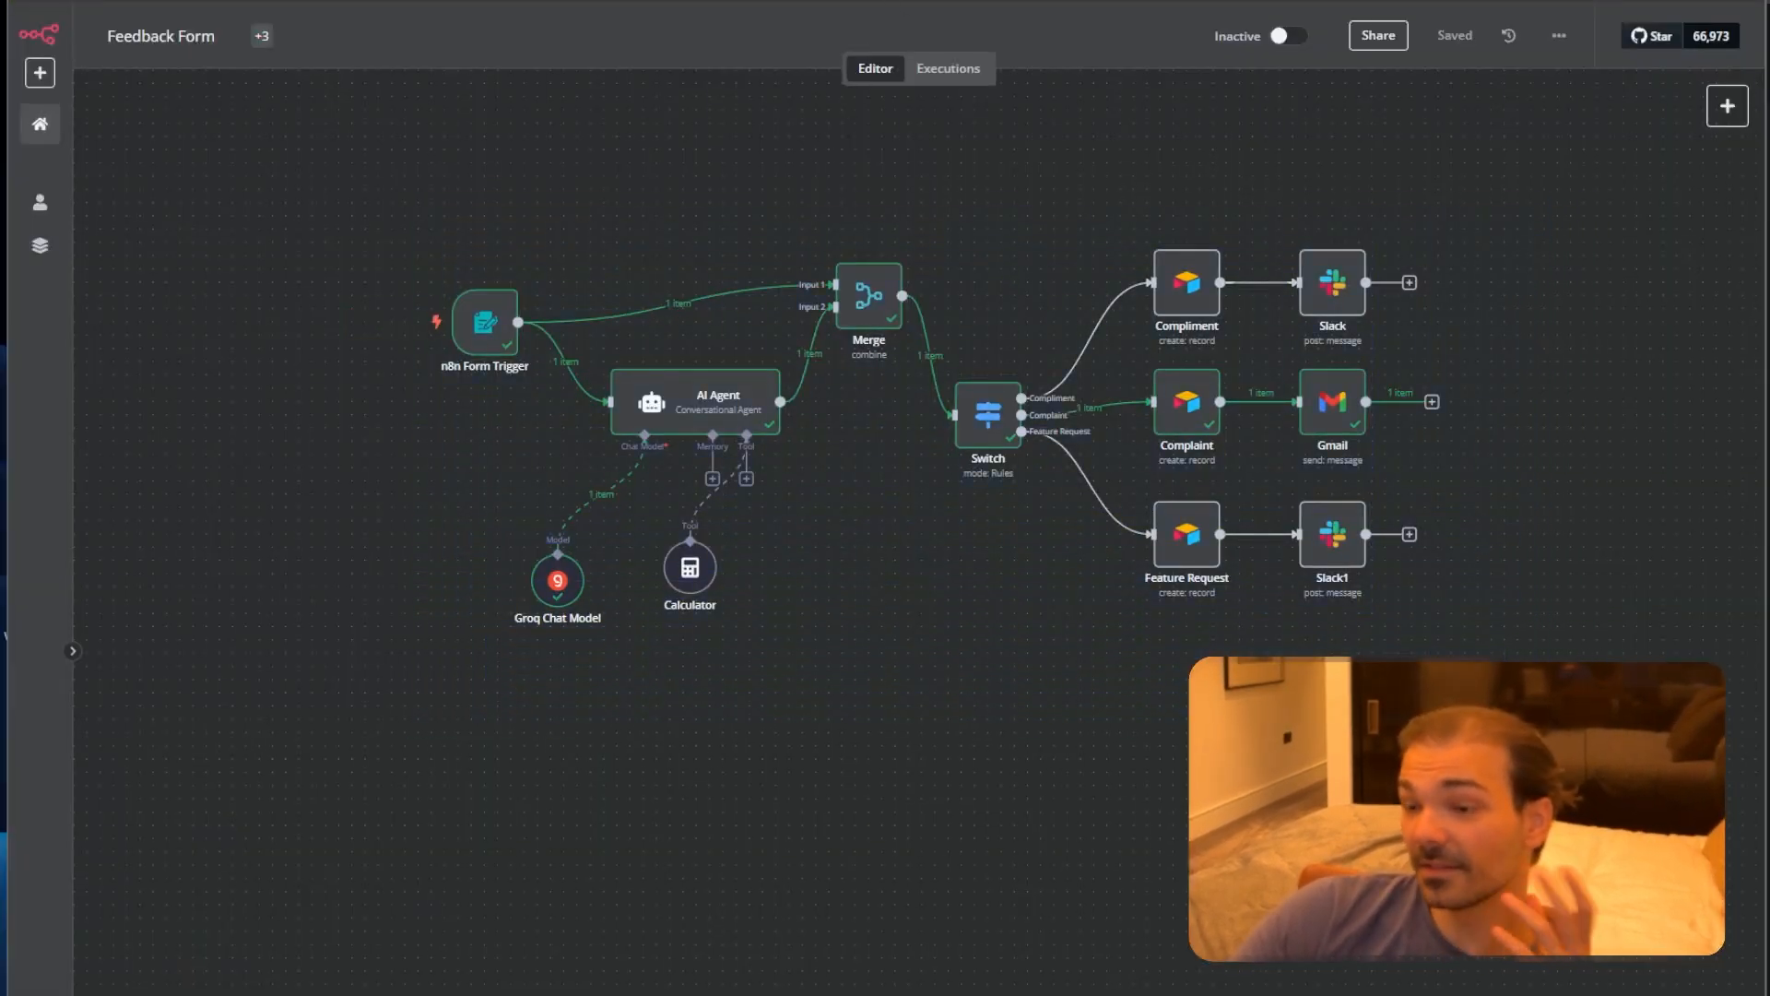
{"action": "left_click_drag", "start_coordinate": [1140, 711], "coordinate": [1500, 201]}
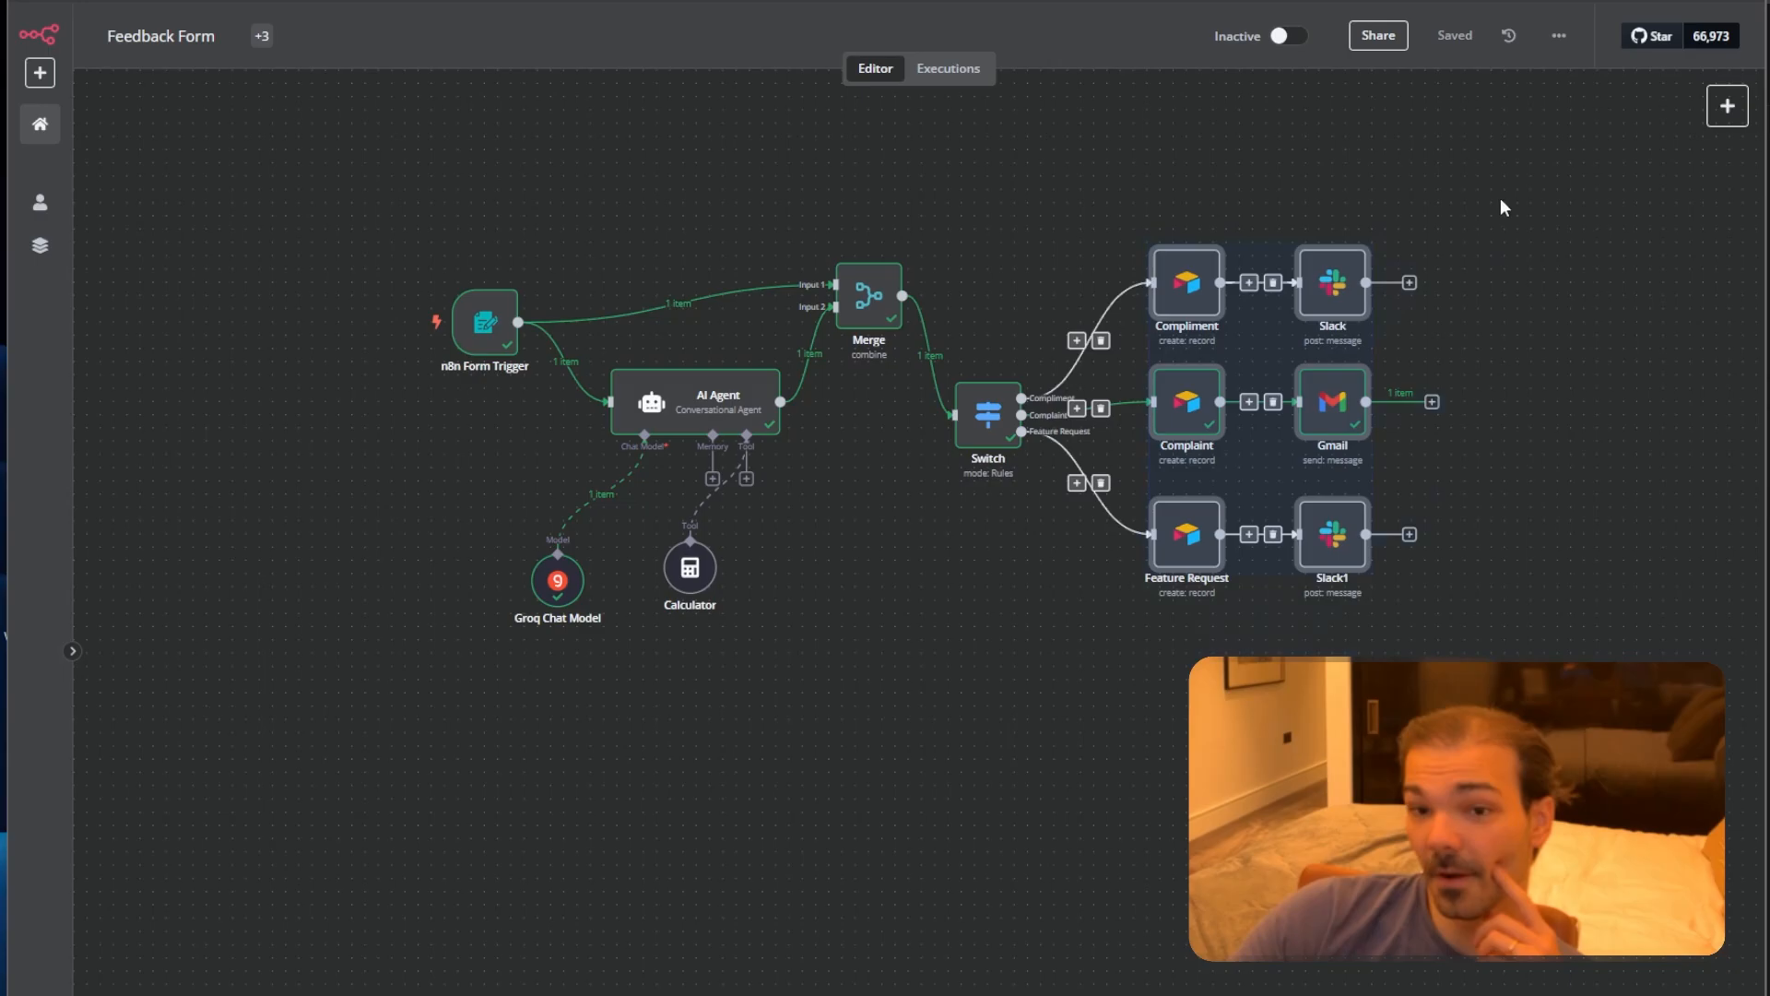
{"action": "left_click_drag", "start_coordinate": [1245, 271], "coordinate": [1284, 230]}
{"action": "left_click", "coordinate": [1451, 42]}
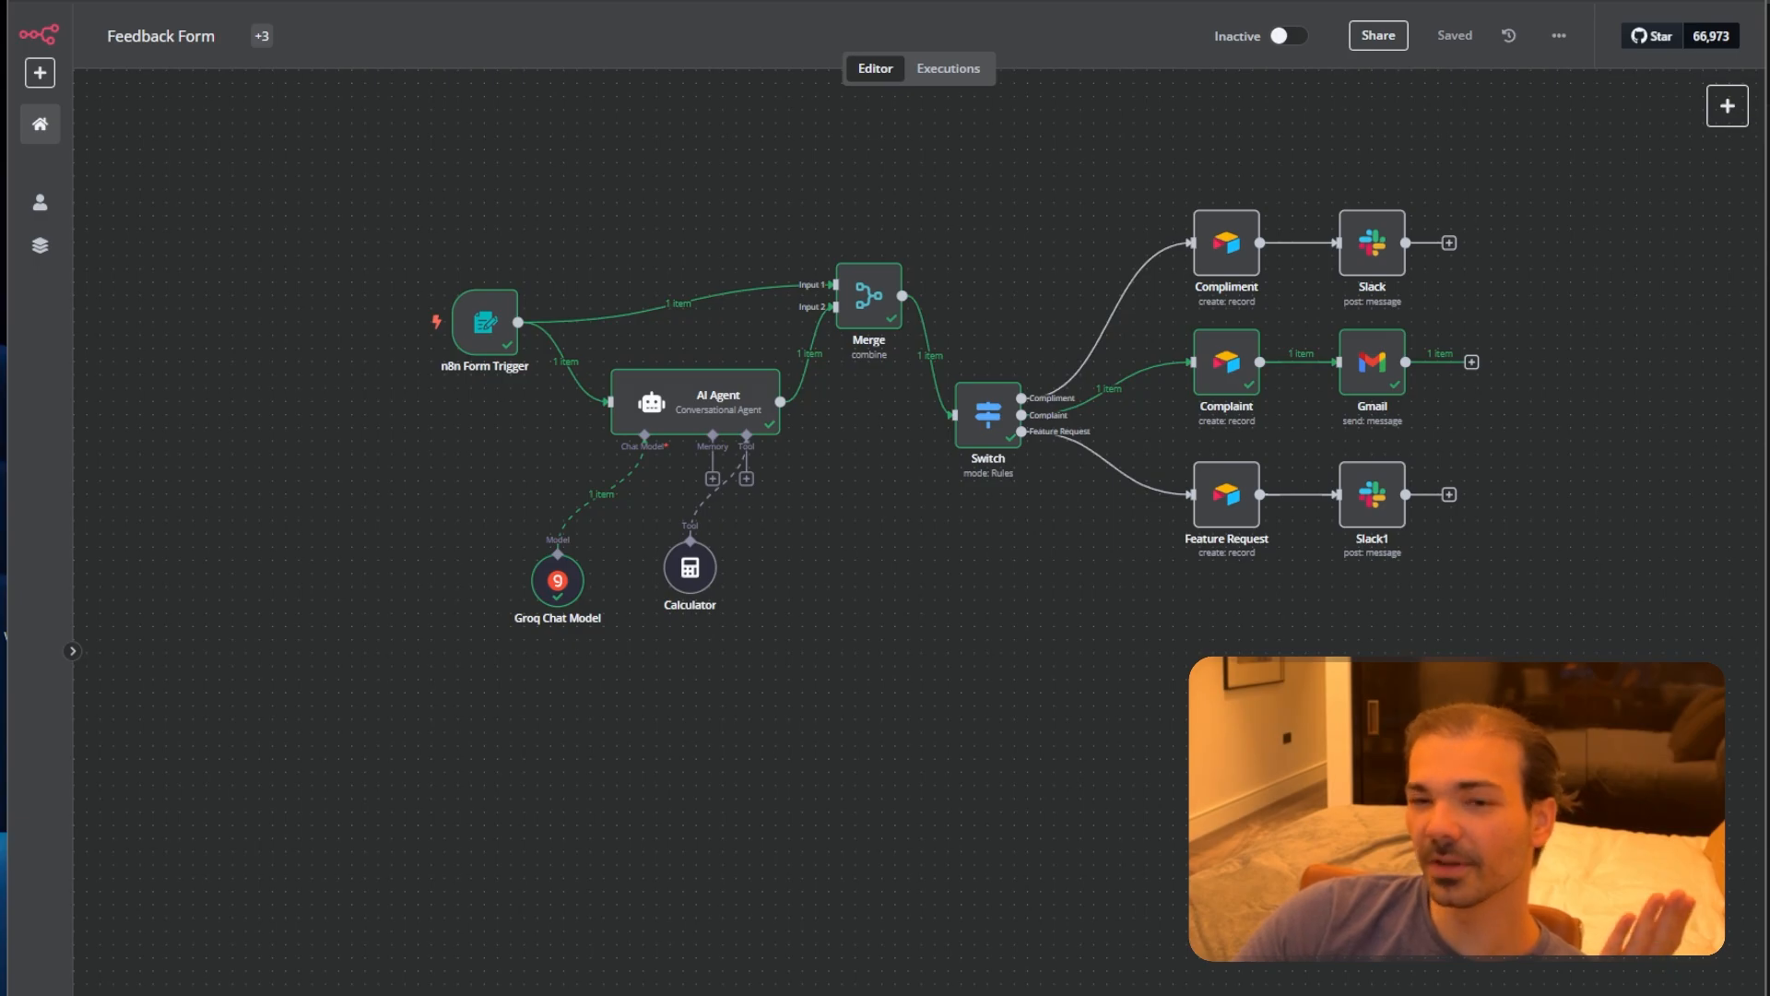
Return to the N8N Feedback base and show the Compliments table's single praise record.
{"action": "left_click", "coordinate": [1213, 4]}
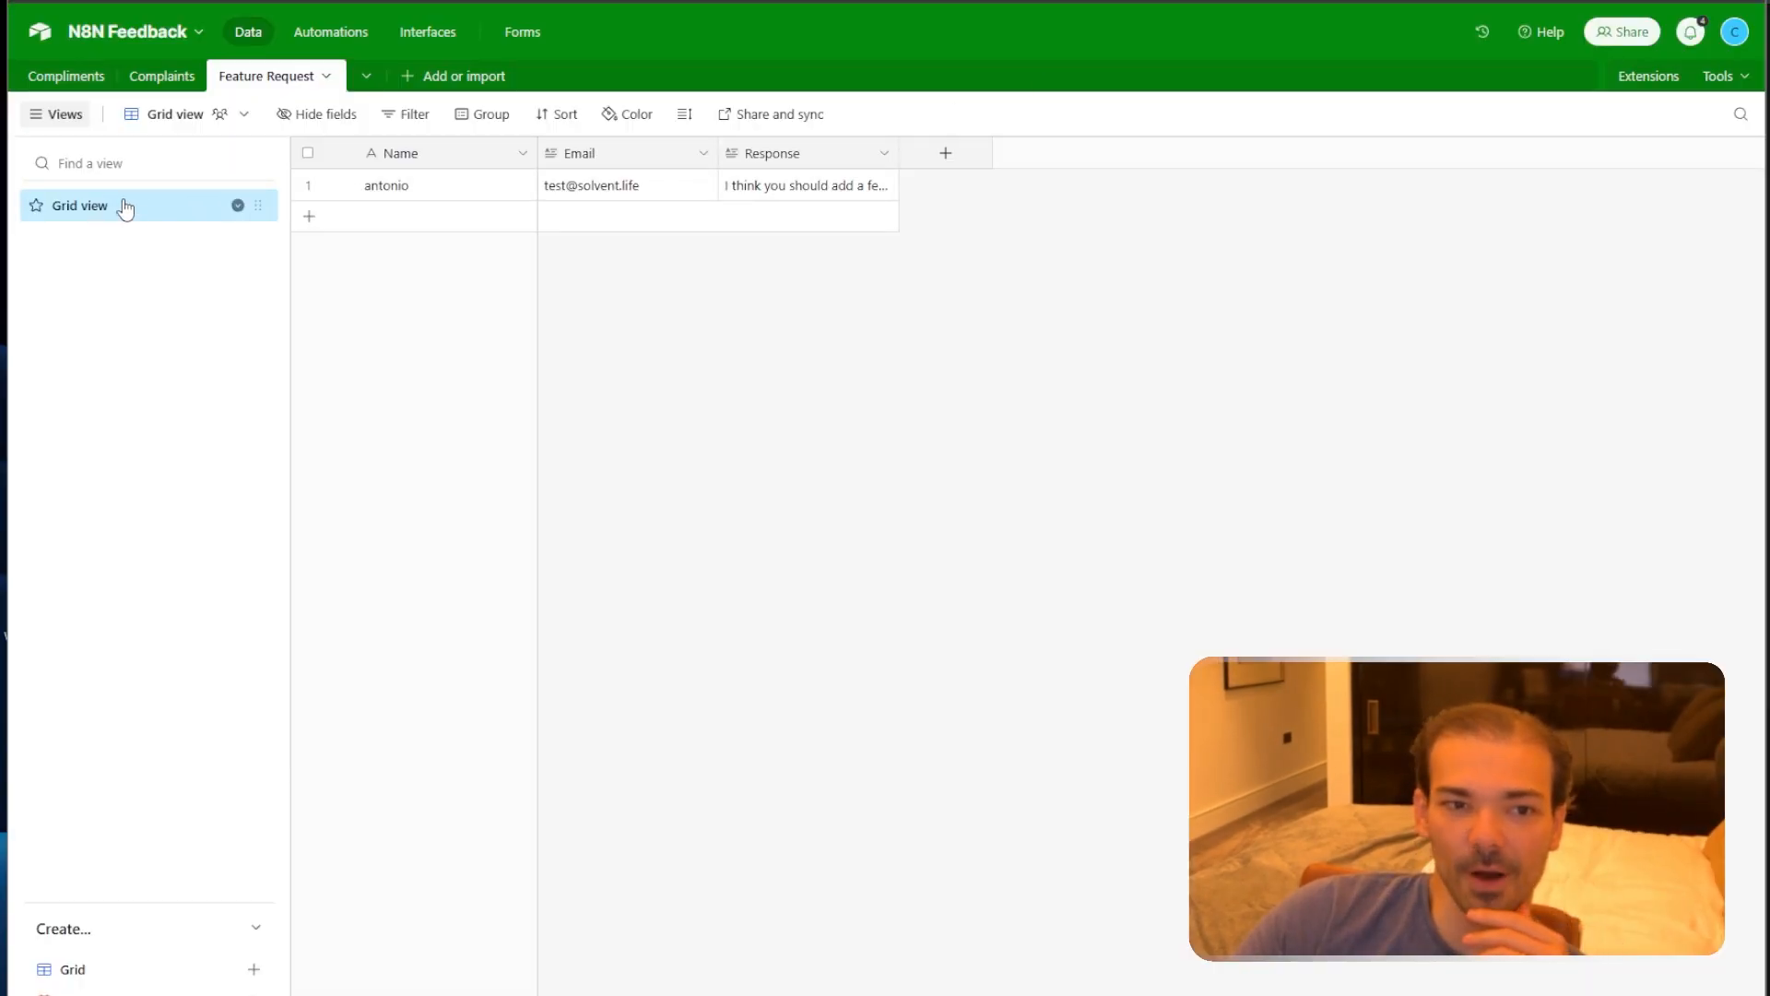
{"action": "left_click", "coordinate": [74, 78]}
{"action": "left_click", "coordinate": [174, 81]}
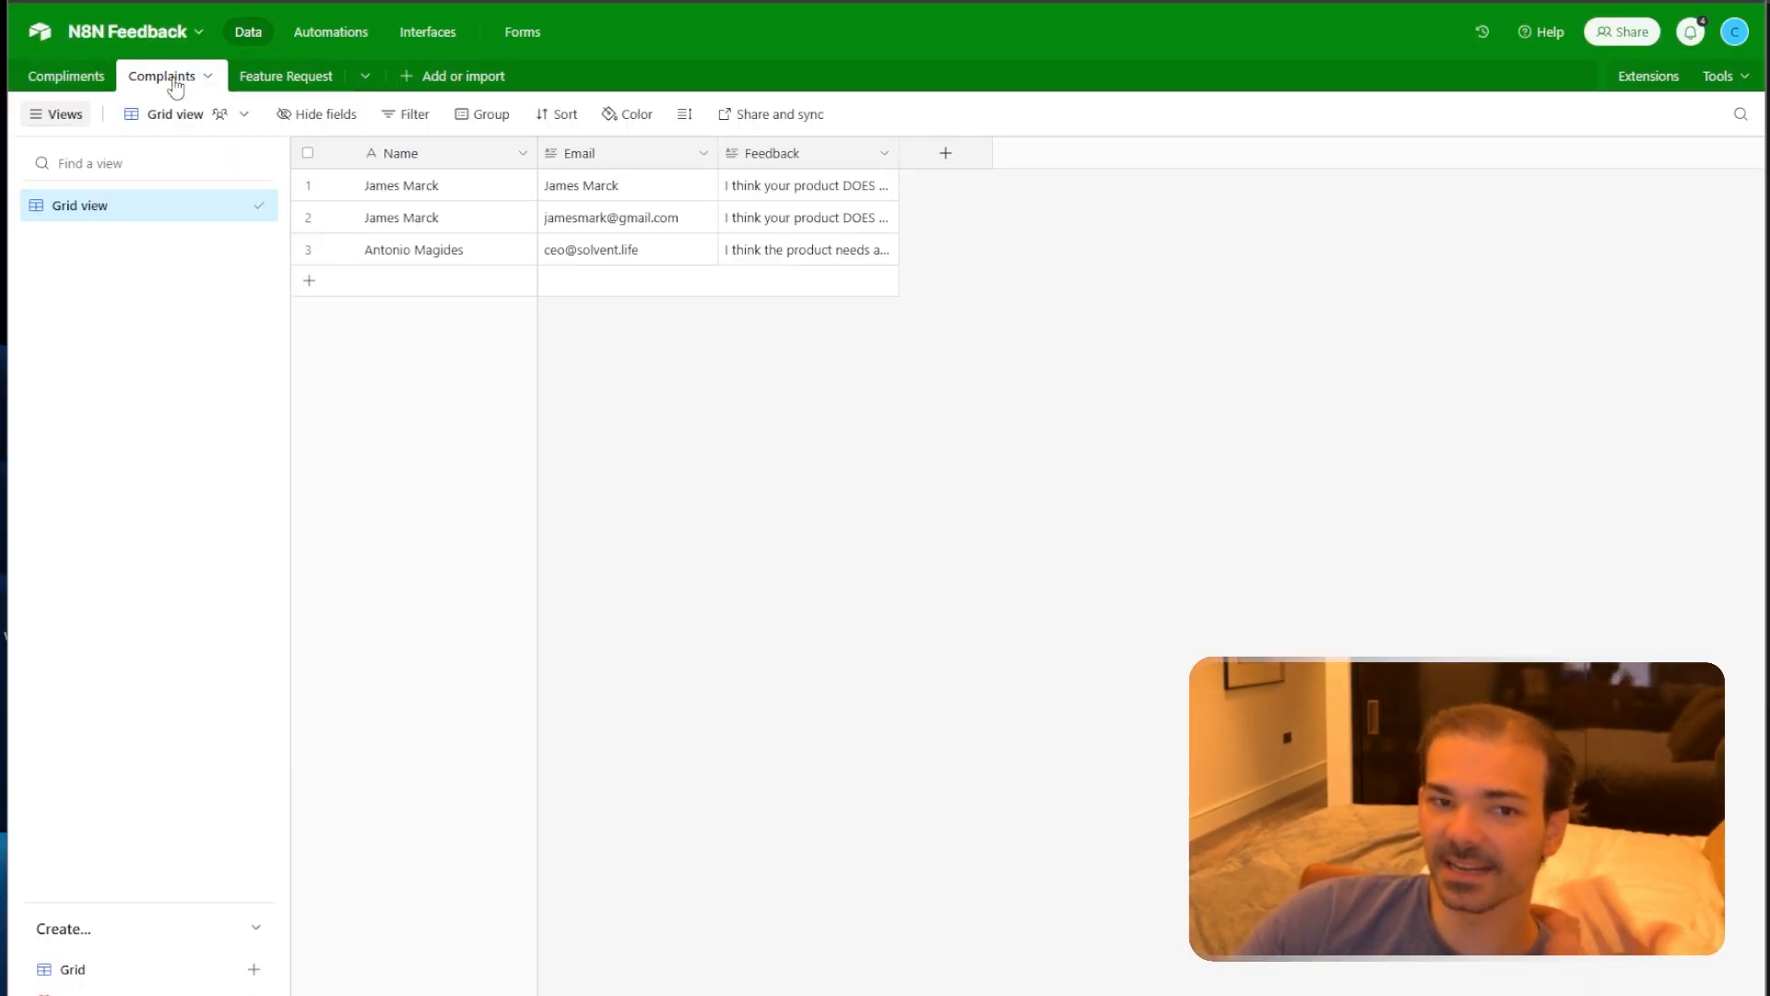
{"action": "left_click", "coordinate": [60, 78]}
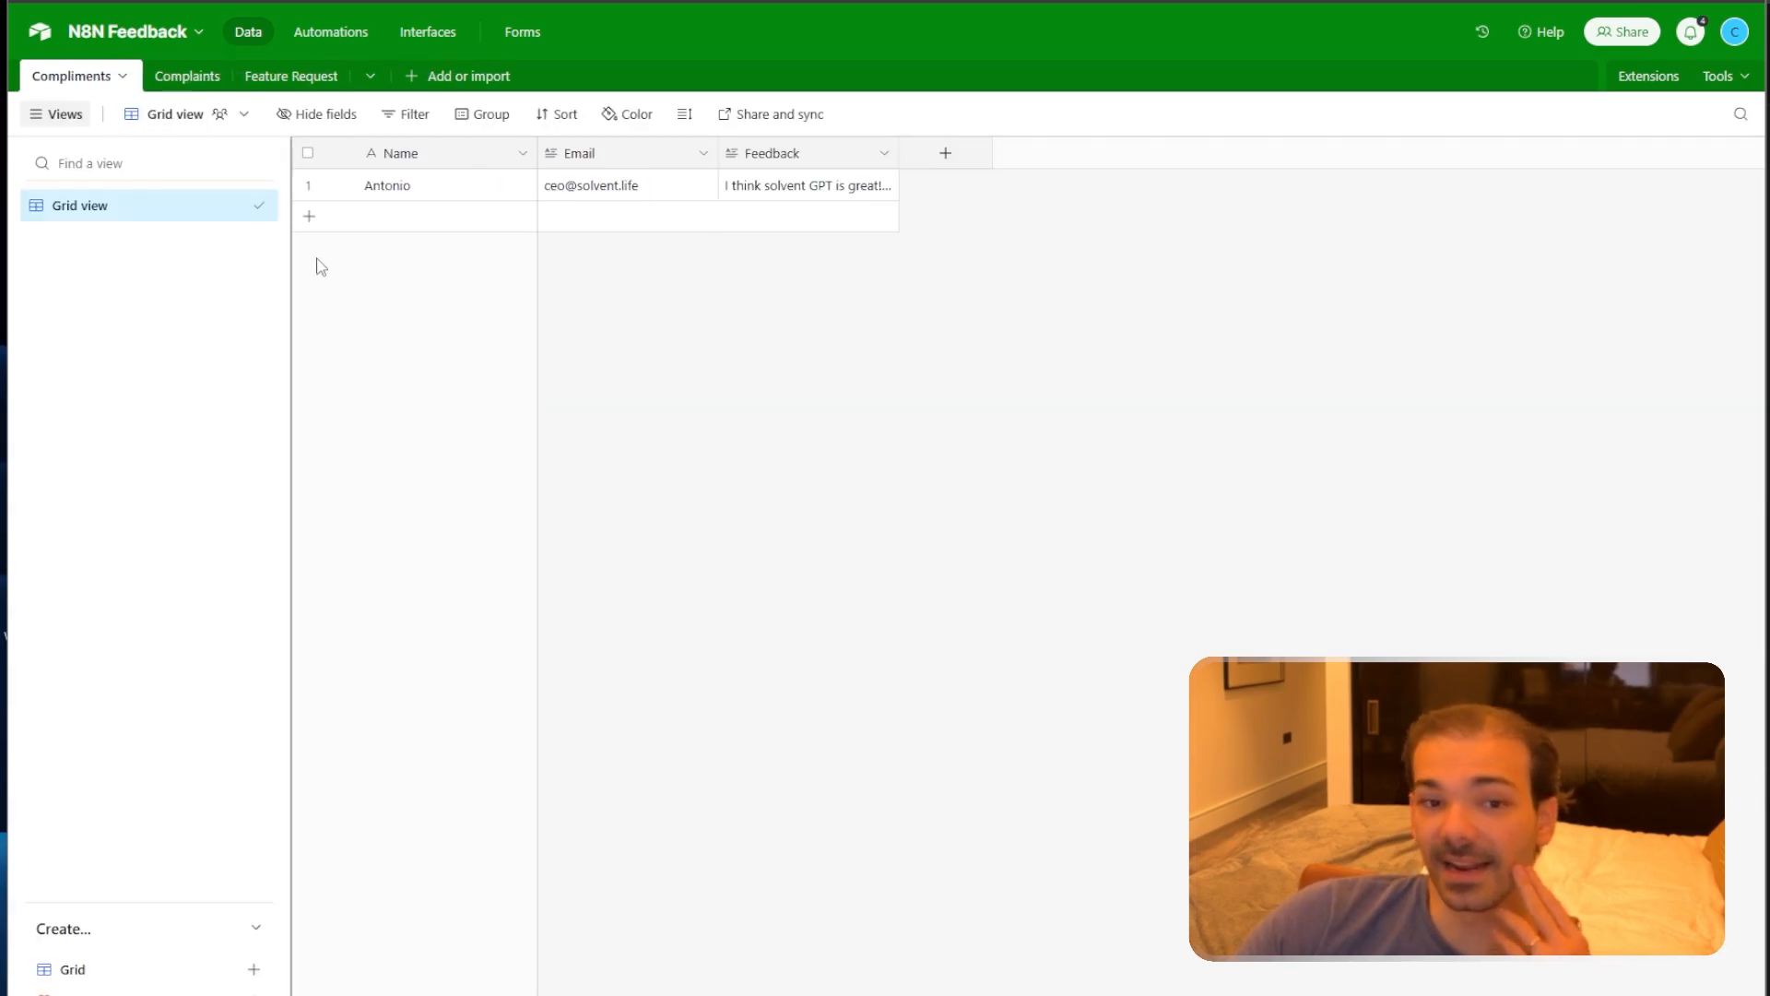